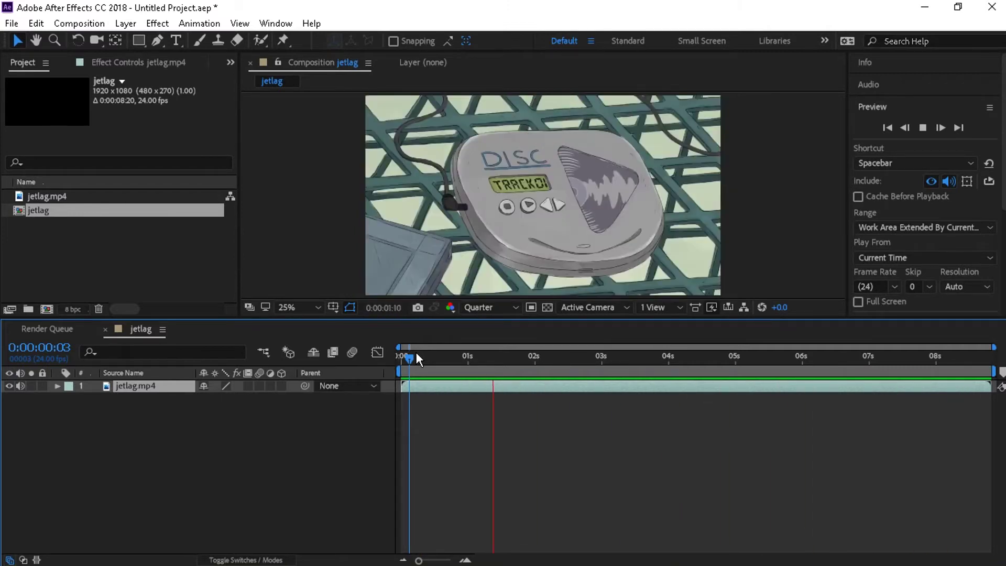
Step: Reveal the jetlag.mp4 layer's audio waveform and add composition marker 1 on the drop at 0:00:02:20
{"action": "key", "text": "space"}
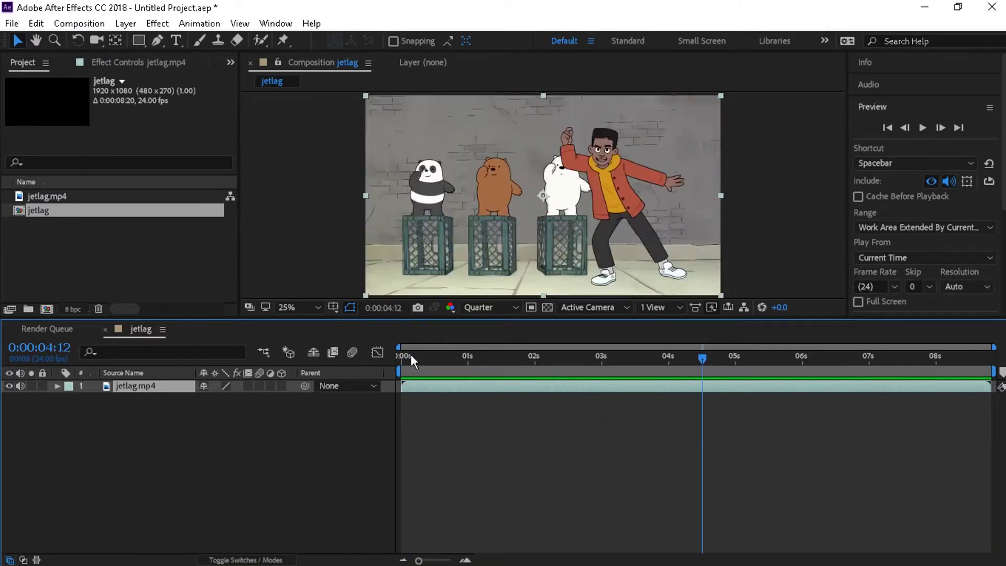
{"action": "left_click", "coordinate": [502, 373]}
{"action": "key", "text": "l"}
{"action": "key", "text": "l"}
{"action": "left_click", "coordinate": [590, 376]}
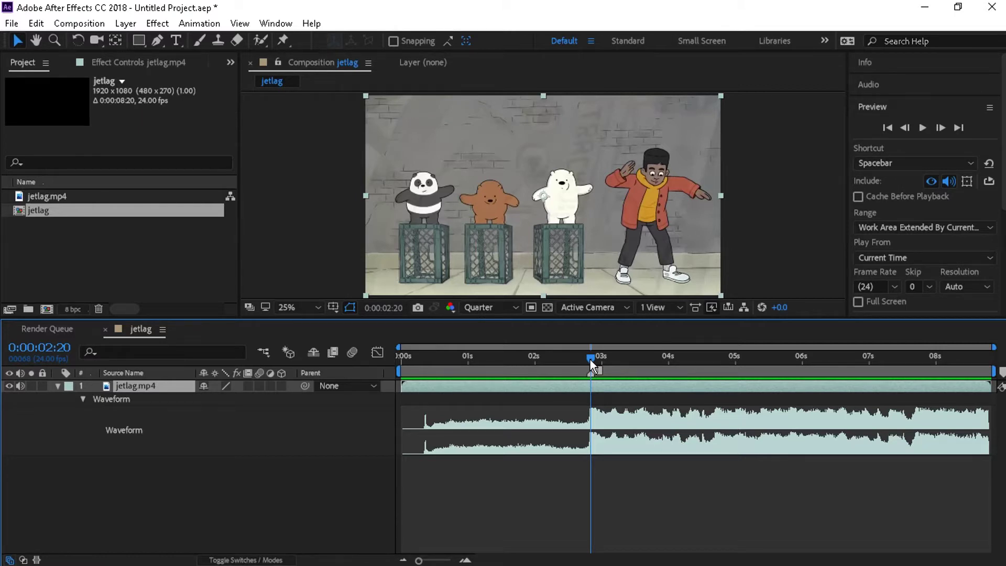
Step: Add composition markers 2, 3, 4 and 5 on the beats at about 0:00:03:14, 0:00:04:03, 0:00:05:02 and 0:00:05:15
{"action": "mouse_move", "coordinate": [586, 362]}
{"action": "left_mouse_down"}
{"action": "mouse_move", "coordinate": [691, 354]}
{"action": "mouse_move", "coordinate": [676, 351]}
{"action": "mouse_move", "coordinate": [816, 363]}
{"action": "left_mouse_up"}
{"action": "key", "text": "shift+2"}
{"action": "key", "text": "KP_Multiply"}
{"action": "key", "text": "KP_Multiply"}
{"action": "key", "text": "Page_Down"}
{"action": "key", "text": "Page_Down"}
{"action": "key", "text": "Page_Down"}
{"action": "key", "text": "shift+5"}
Step: Add composition markers 6, 7, 8, 9 and 0 on the remaining beats from about 0:00:05:22 to 0:00:08:02
{"action": "left_click", "coordinate": [797, 363]}
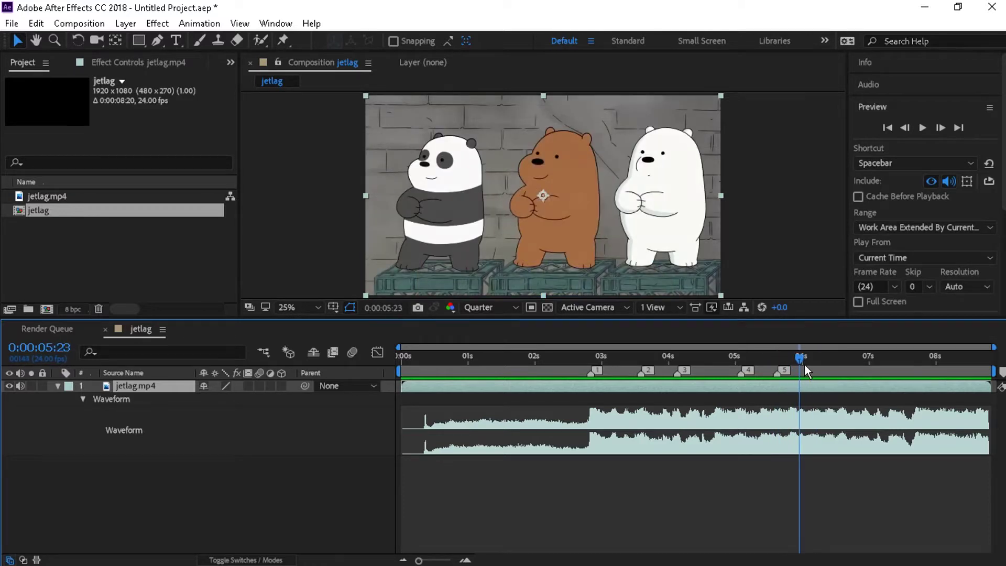
{"action": "key", "text": "KP_Multiply"}
{"action": "left_click_drag", "start_coordinate": [799, 365], "coordinate": [843, 363]}
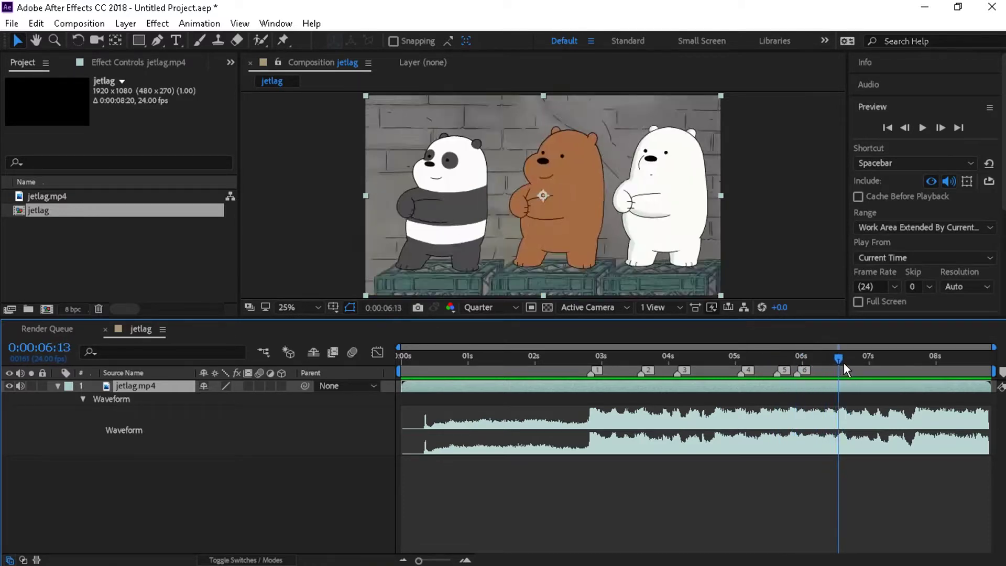
{"action": "key", "text": "KP_Multiply"}
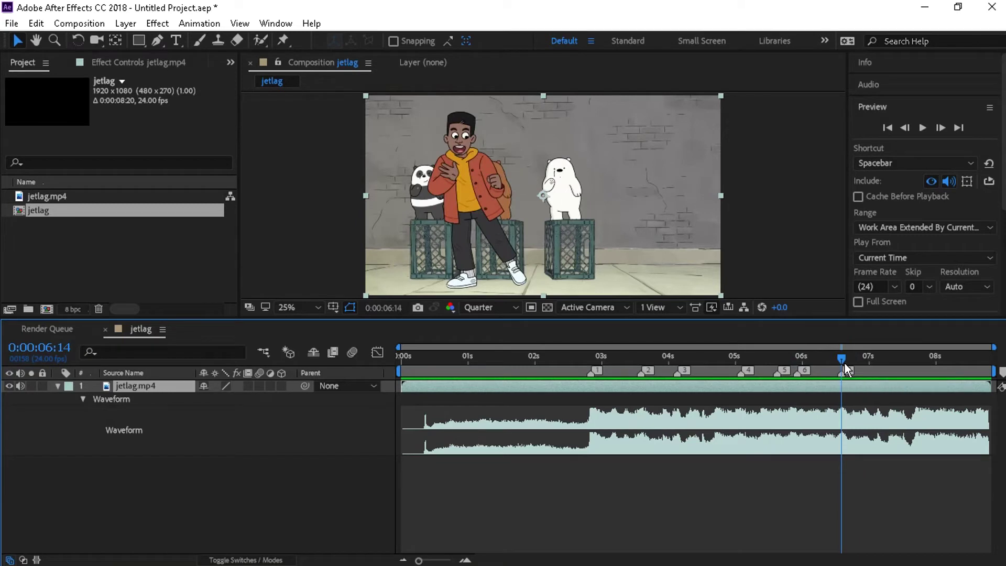
{"action": "left_click_drag", "start_coordinate": [844, 363], "coordinate": [991, 359]}
{"action": "key", "text": "KP_Multiply"}
{"action": "left_click", "coordinate": [904, 359]}
{"action": "key", "text": "KP_Multiply"}
{"action": "key", "text": "shift+0"}
Step: Play the composition, replaying the section around marker 3, to check the markers against the beat
{"action": "left_click", "coordinate": [454, 355]}
{"action": "key", "text": "space"}
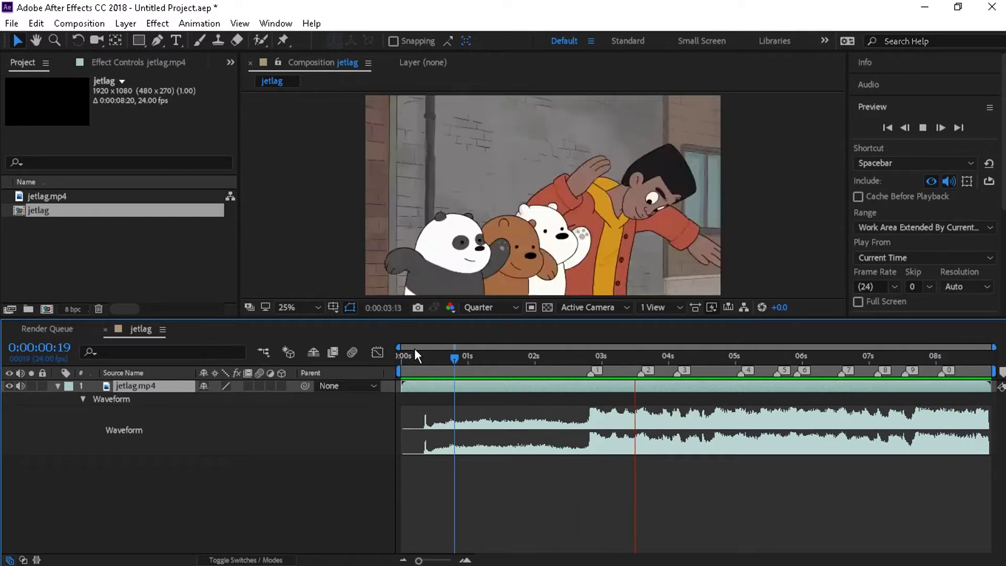
{"action": "left_click", "coordinate": [678, 356]}
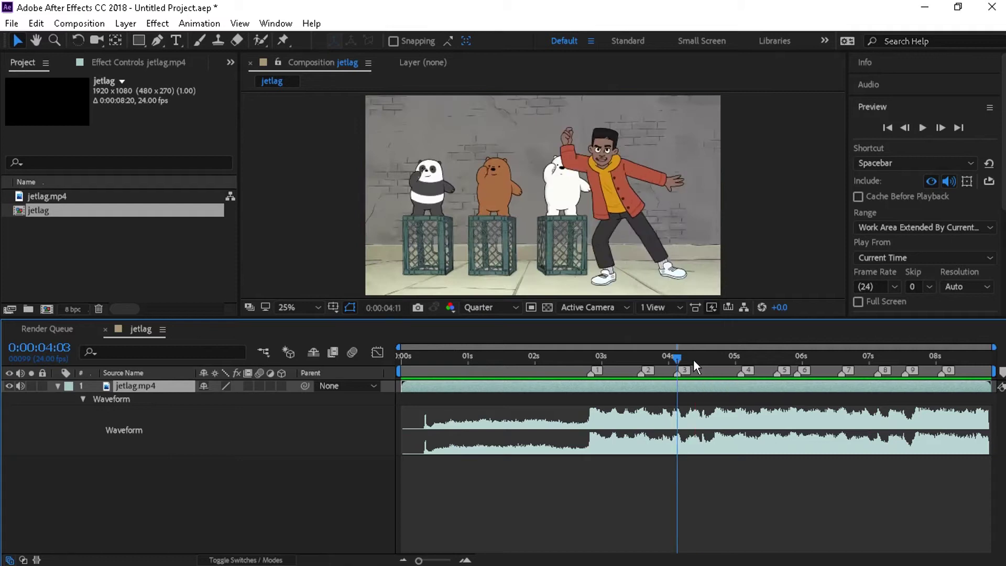
{"action": "left_click_drag", "start_coordinate": [685, 357], "coordinate": [664, 360]}
{"action": "key", "text": "space"}
{"action": "key", "text": "space"}
{"action": "key", "text": "space"}
{"action": "key", "text": "space"}
{"action": "key", "text": "space"}
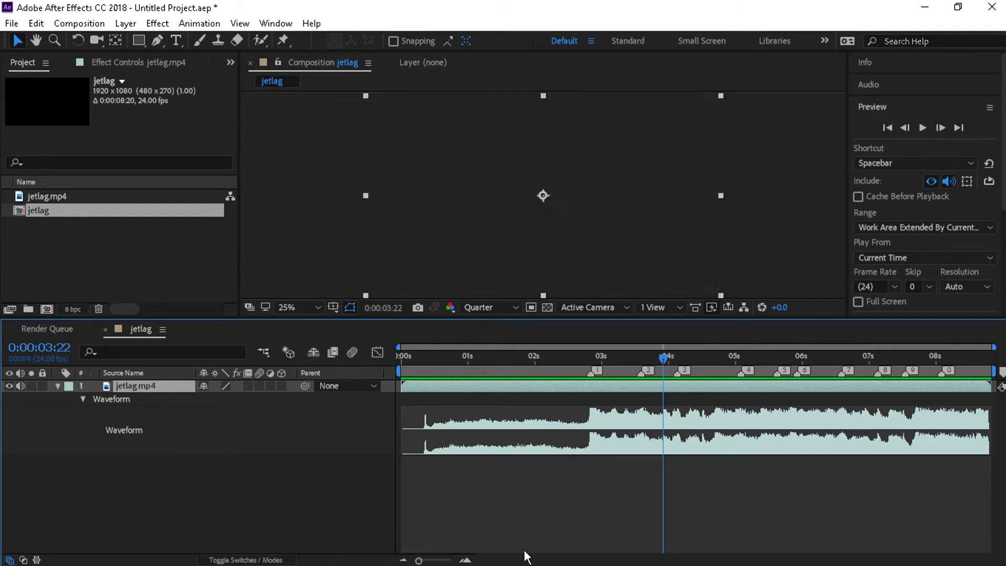
{"action": "key", "text": "space"}
Step: Add markers 10 and 11 between markers 3 and 4, at about 0:00:04:12 and 0:00:04:17
{"action": "key", "text": "equal"}
{"action": "key", "text": "equal"}
{"action": "left_click", "coordinate": [818, 361]}
{"action": "left_click_drag", "start_coordinate": [1001, 373], "coordinate": [820, 375]}
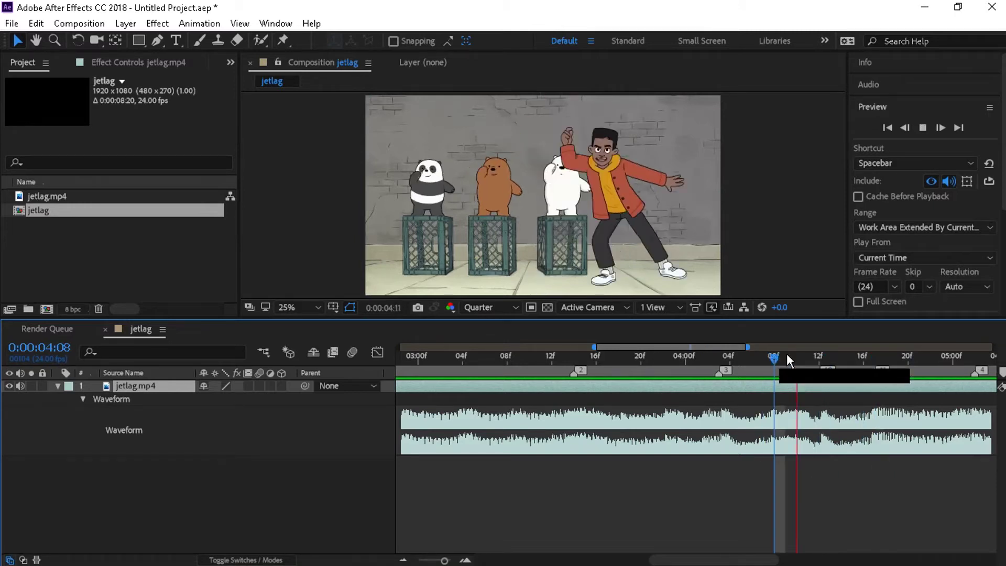
{"action": "left_click_drag", "start_coordinate": [445, 560], "coordinate": [412, 560]}
Step: Preview the second half for missing beats and add marker 12 at 0:00:07:17, just after marker 9
{"action": "left_click", "coordinate": [662, 360]}
{"action": "key", "text": "space"}
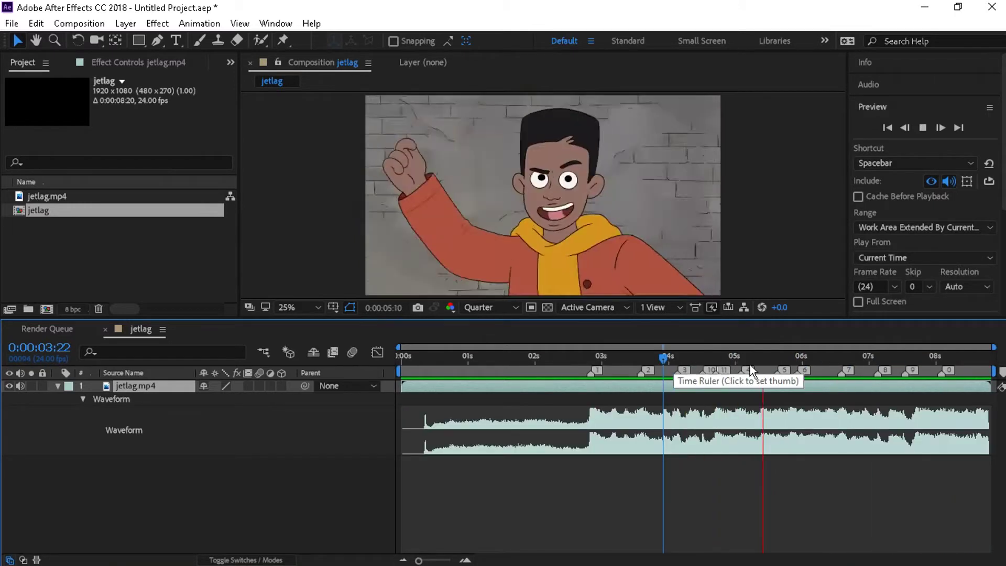
{"action": "left_click", "coordinate": [851, 359]}
{"action": "key", "text": "space"}
{"action": "left_click", "coordinate": [900, 357]}
{"action": "key", "text": "space"}
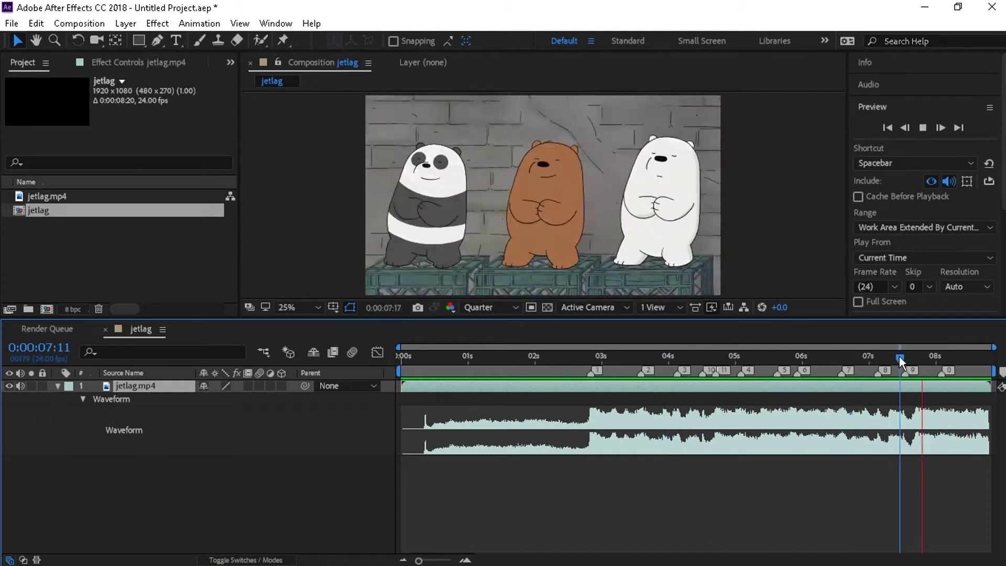
{"action": "left_click", "coordinate": [891, 358]}
{"action": "left_click", "coordinate": [465, 561]}
{"action": "left_click", "coordinate": [465, 560]}
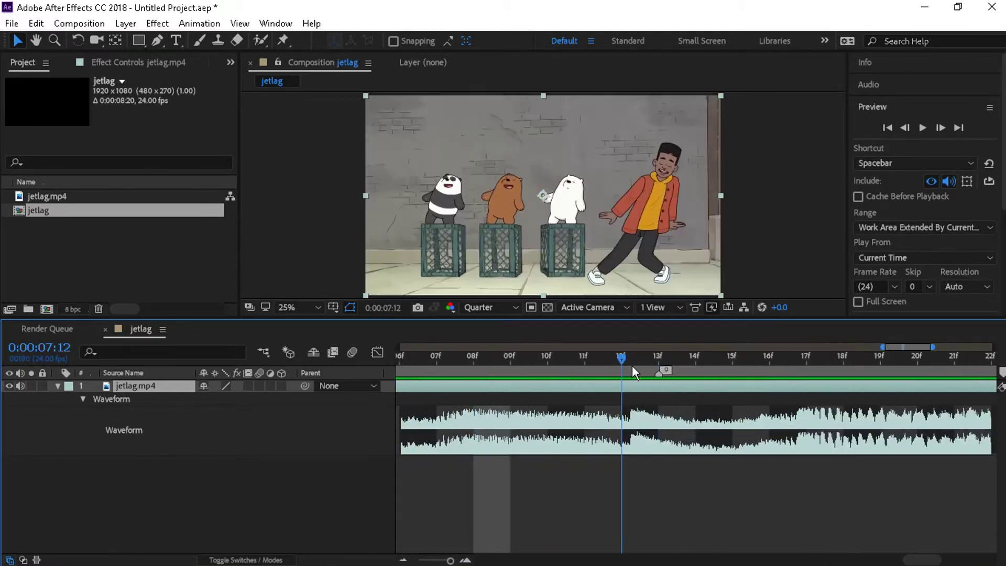
{"action": "left_click", "coordinate": [809, 362]}
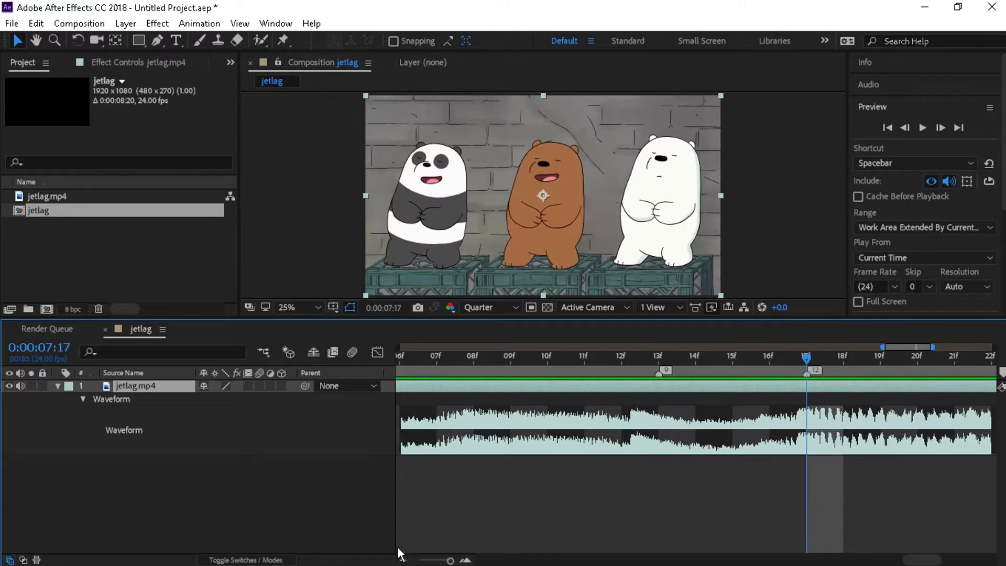
{"action": "left_click", "coordinate": [399, 550]}
Step: Set the work area to start at marker 1, 0:00:02:20, and preview the marked beats
{"action": "key", "text": "space"}
{"action": "left_click", "coordinate": [522, 361]}
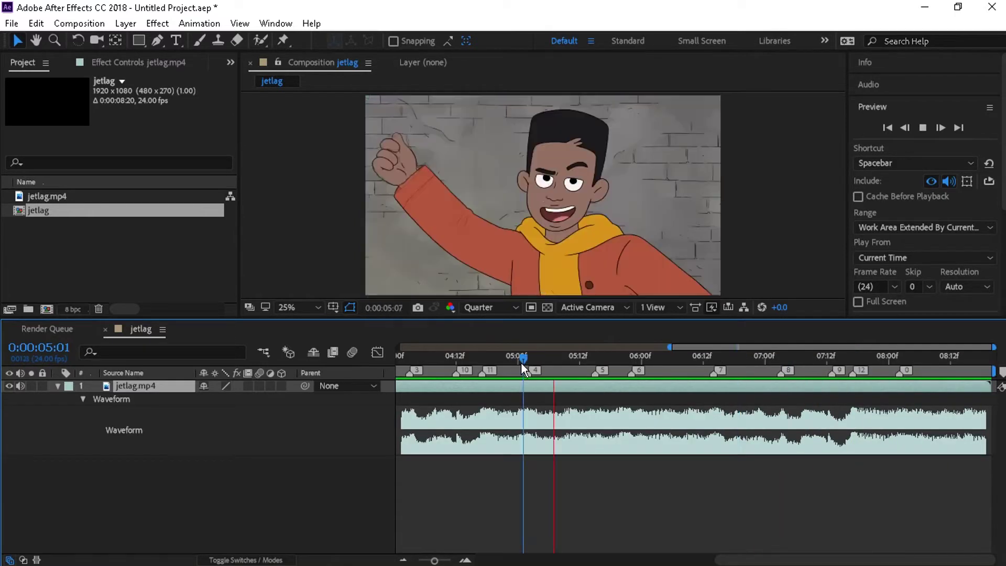
{"action": "key", "text": "space"}
{"action": "key", "text": "1"}
{"action": "left_click", "coordinate": [630, 359]}
{"action": "key", "text": "space"}
{"action": "left_click", "coordinate": [698, 358]}
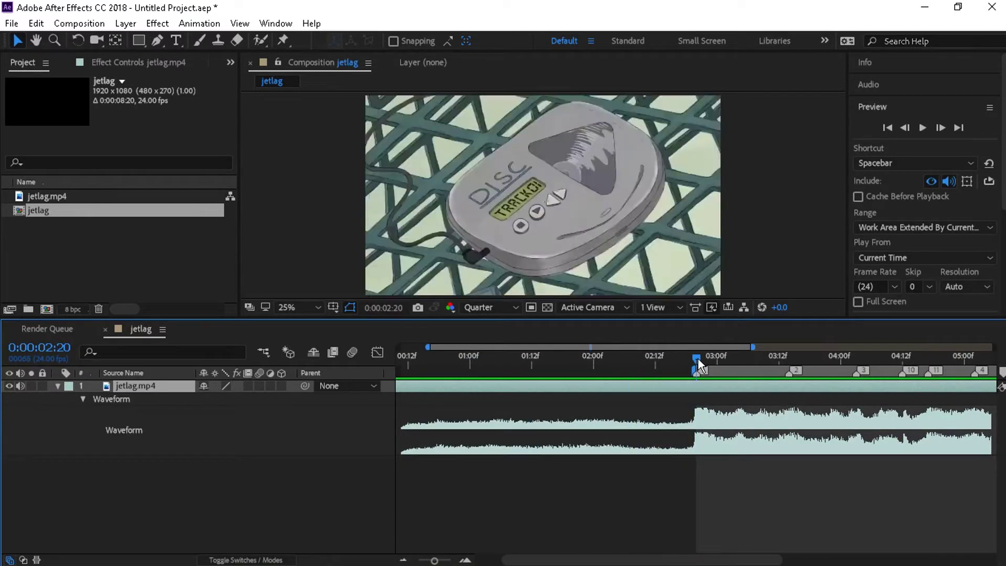
{"action": "key", "text": "space"}
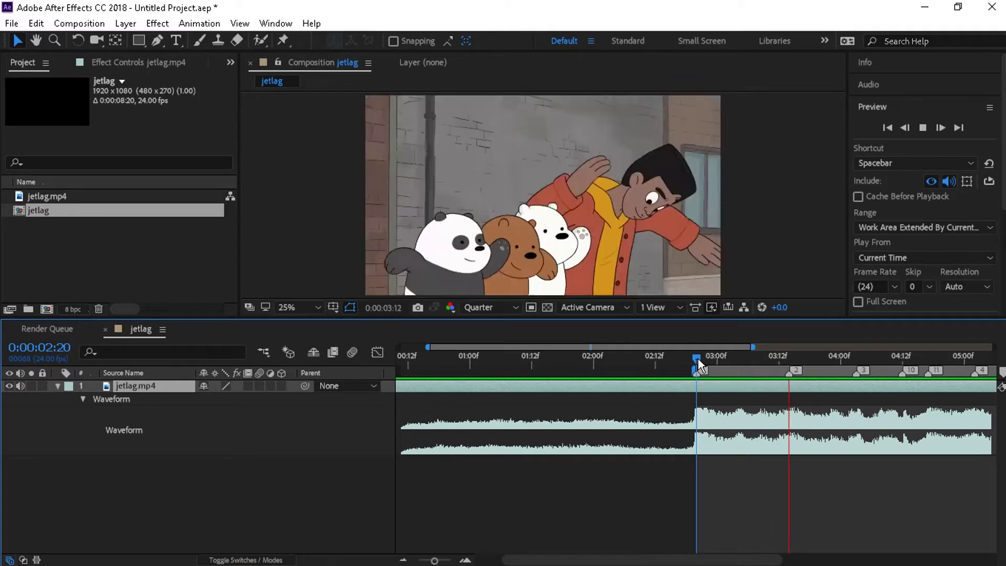
{"action": "key", "text": "space"}
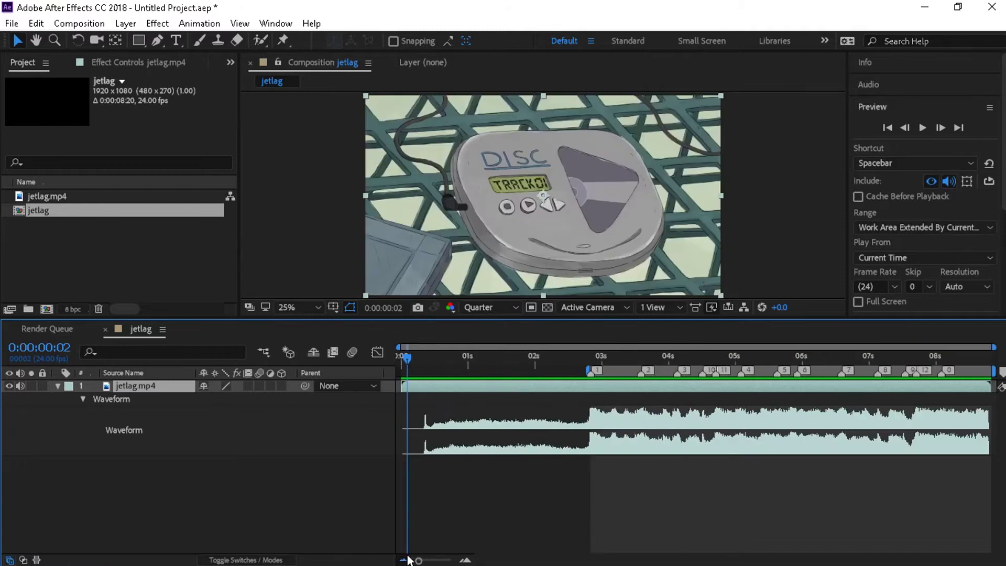
Step: Pre-compose the jetlag.mp4 layer as "main" and nest that layer in a second pre-comp named "main 2"
{"action": "right_click", "coordinate": [499, 388]}
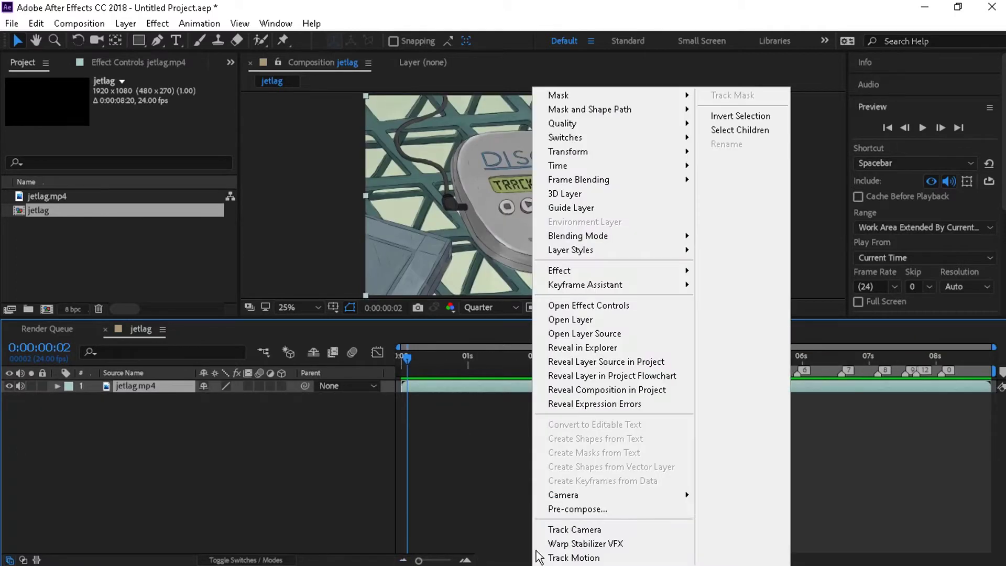
{"action": "left_click", "coordinate": [575, 507]}
{"action": "type", "text": "main"}
{"action": "key", "text": "Return"}
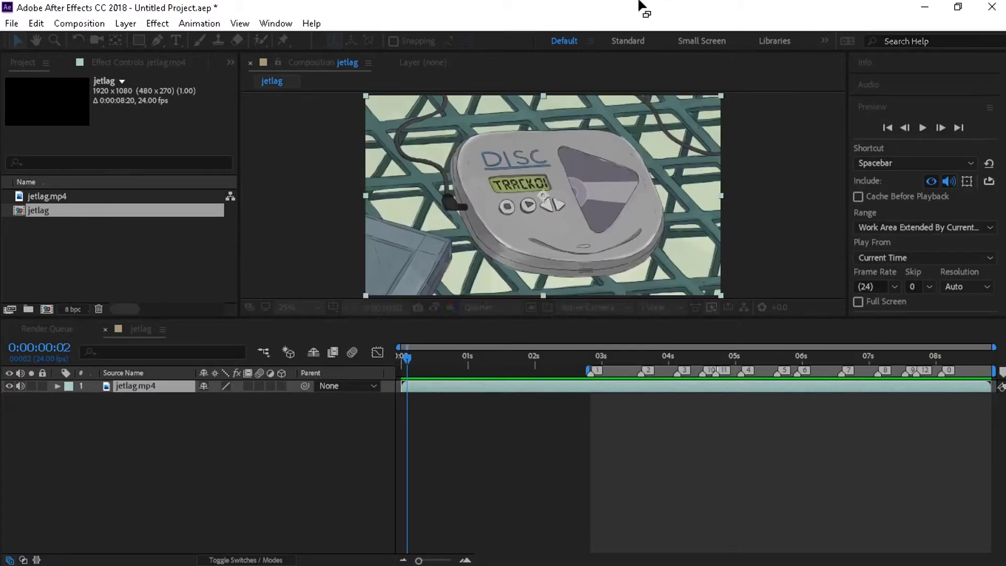
{"action": "right_click", "coordinate": [401, 387]}
{"action": "left_click", "coordinate": [500, 518]}
{"action": "type", "text": "main 2"}
{"action": "key", "text": "Return"}
Step: Pre-compose main 2 as "trans", open the nested trans, main 2 and main comps, and return to the jetlag comp
{"action": "right_click", "coordinate": [487, 388]}
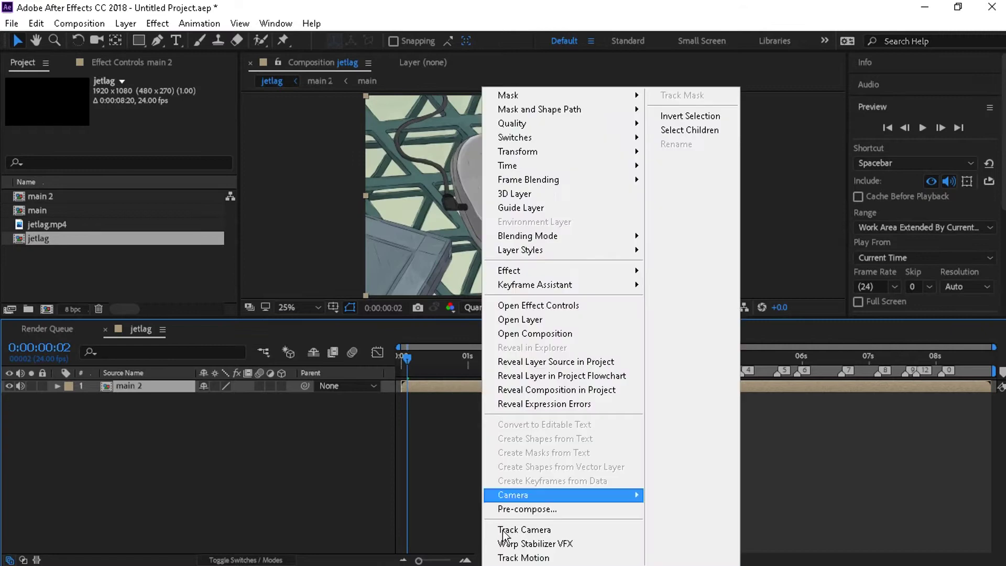
{"action": "left_click", "coordinate": [505, 510]}
{"action": "key", "text": "Return"}
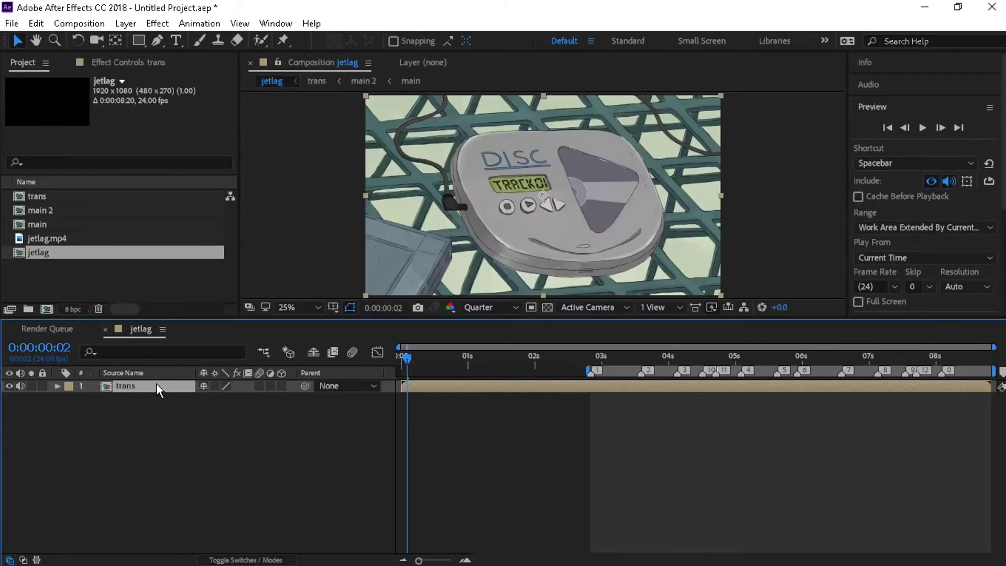
{"action": "double_click", "coordinate": [156, 385]}
{"action": "double_click", "coordinate": [162, 385]}
{"action": "double_click", "coordinate": [162, 386]}
{"action": "left_click", "coordinate": [141, 329]}
Step: Create an adjustment layer above trans and cut away its part before marker 1 at 0:00:02:20
{"action": "left_click", "coordinate": [596, 356]}
{"action": "left_click", "coordinate": [602, 407]}
{"action": "key", "text": "ctrl+y"}
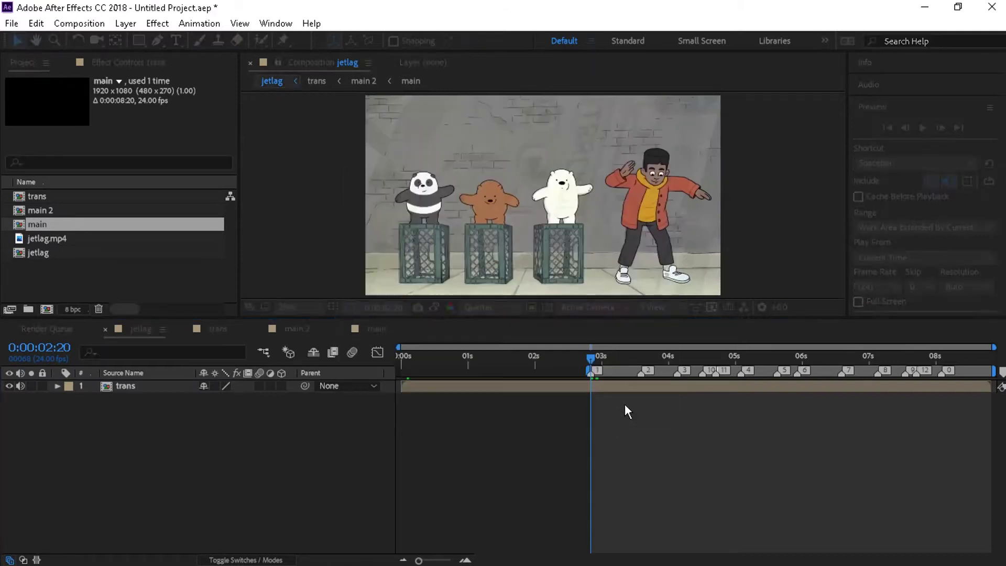
{"action": "left_click", "coordinate": [626, 403]}
{"action": "key", "text": "ctrl+alt+y"}
{"action": "key", "text": "ctrl+shift+d"}
{"action": "left_click", "coordinate": [585, 399]}
{"action": "key", "text": "Delete"}
Step: Trim the adjustment layer's end to about 0:00:03:07 and return the playhead to 0:00:02:20
{"action": "left_click", "coordinate": [616, 362]}
{"action": "left_click_drag", "start_coordinate": [616, 363], "coordinate": [620, 387]}
{"action": "left_click", "coordinate": [630, 385]}
{"action": "key", "text": "alt+]"}
{"action": "double_click", "coordinate": [465, 560]}
{"action": "left_click", "coordinate": [499, 358]}
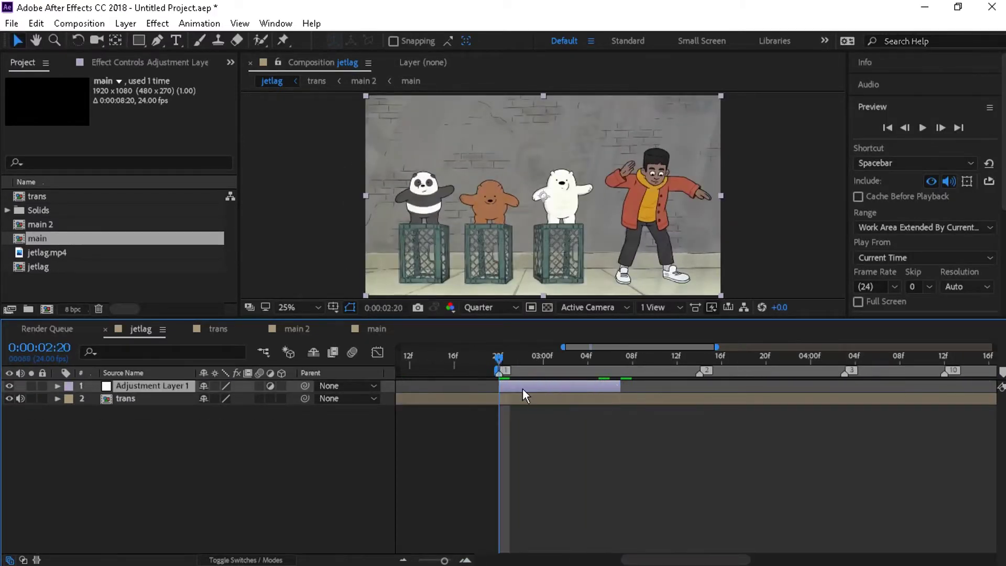
Step: Apply the saved shake preset to the adjustment layer and show its Position and Rotation keyframes
{"action": "key", "text": "ctrl+space"}
{"action": "type", "text": "shak"}
{"action": "key", "text": "Up"}
{"action": "key", "text": "Return"}
{"action": "key", "text": "u"}
{"action": "left_click_drag", "start_coordinate": [519, 400], "coordinate": [560, 429]}
Step: Apply Motion Tile to the trans layer with Output Width 180 and Output Height about 130
{"action": "left_click", "coordinate": [565, 435]}
{"action": "key", "text": "ctrl+space"}
{"action": "type", "text": "mo"}
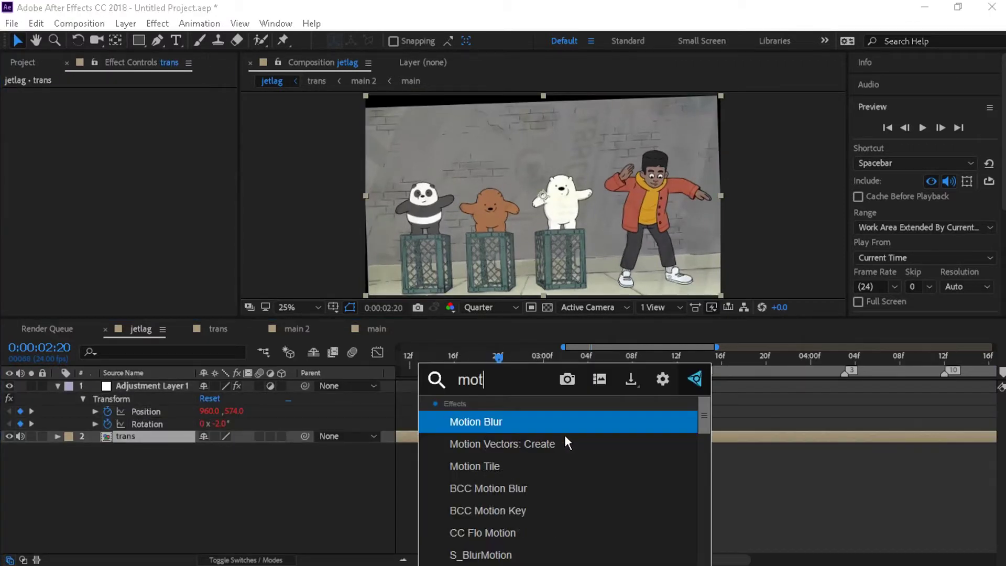
{"action": "key", "text": "Return"}
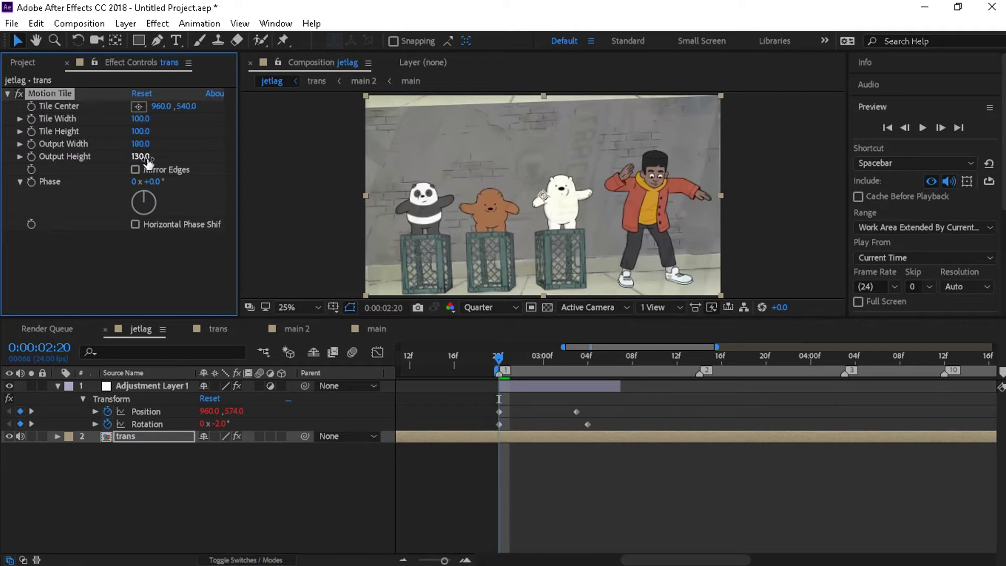
{"action": "left_click_drag", "start_coordinate": [143, 149], "coordinate": [153, 157]}
Step: Speed up the shake by moving the ending Position keyframe to 0:00:02:22 and the ending Rotation keyframe to 0:00:02:23
{"action": "left_click_drag", "start_coordinate": [480, 361], "coordinate": [453, 360]}
{"action": "left_click", "coordinate": [467, 357]}
{"action": "key", "text": "space"}
{"action": "left_click", "coordinate": [477, 358]}
{"action": "left_click_drag", "start_coordinate": [568, 403], "coordinate": [533, 411]}
{"action": "key", "text": "space"}
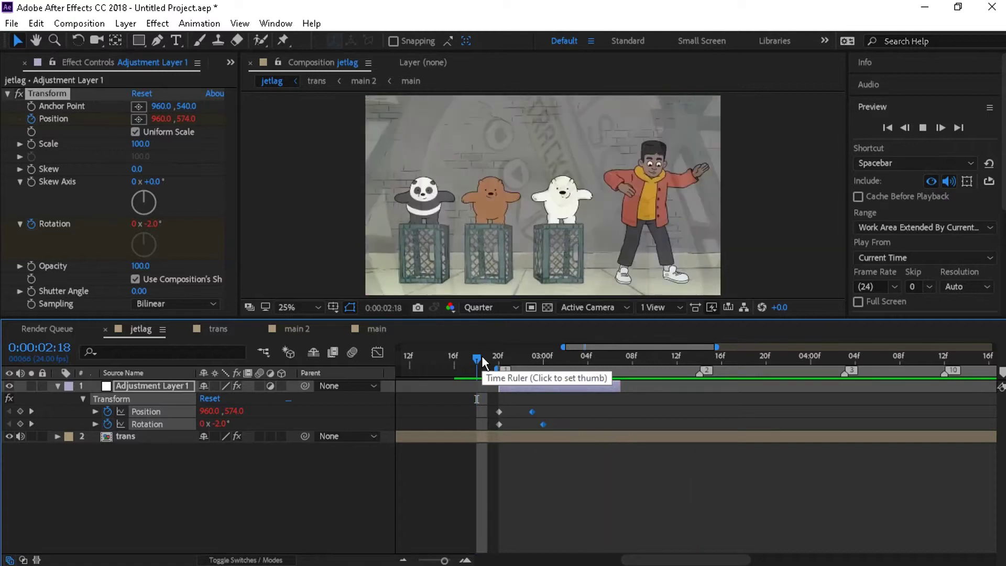
{"action": "left_click", "coordinate": [483, 358]}
{"action": "key", "text": "space"}
{"action": "left_click_drag", "start_coordinate": [528, 414], "coordinate": [516, 415]}
{"action": "key", "text": "space"}
Step: Trim the adjustment layer's end to about 0:00:03:00, preview the shake, and rename the layer "shakes"
{"action": "left_click_drag", "start_coordinate": [487, 360], "coordinate": [539, 369]}
{"action": "left_click", "coordinate": [557, 410]}
{"action": "left_click", "coordinate": [487, 360]}
{"action": "key", "text": "space"}
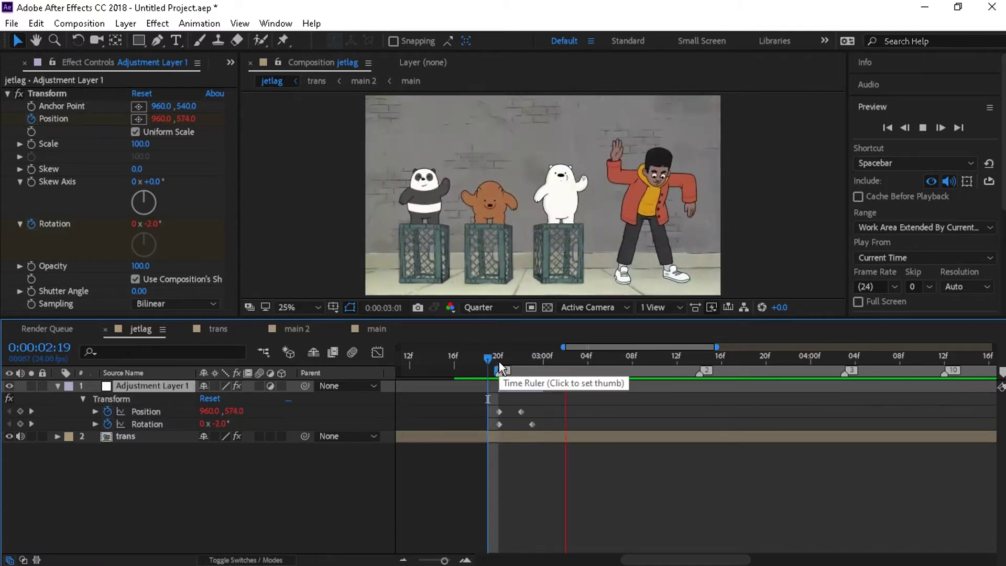
{"action": "key", "text": "space"}
{"action": "key", "text": "ctrl+d"}
{"action": "key", "text": "ctrl+z"}
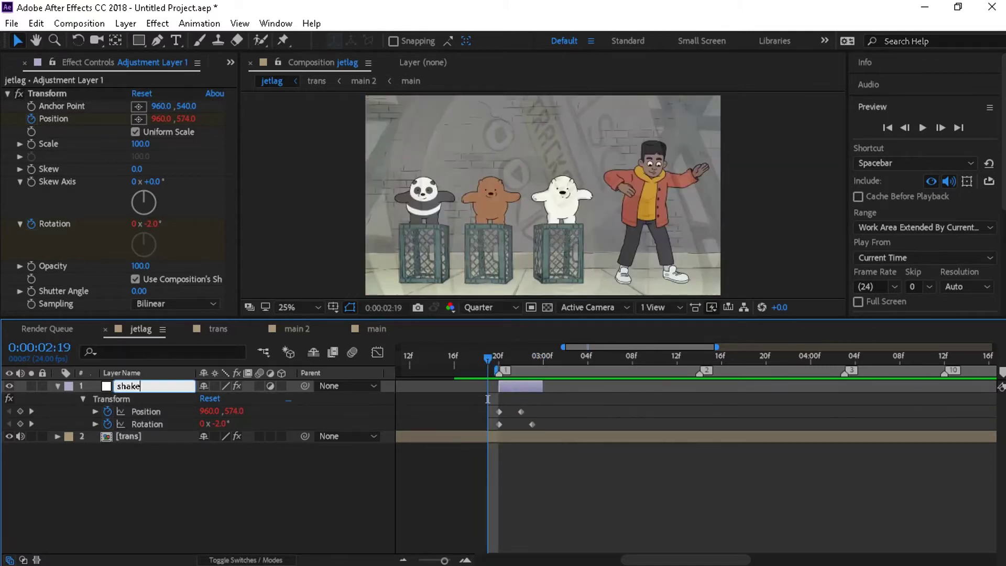
Step: Duplicate the shakes layer and place one copy at each of markers 2, 3, 10, 11, 4, 5, 6 and 7
{"action": "key", "text": "ctrl+d"}
{"action": "left_click_drag", "start_coordinate": [520, 386], "coordinate": [950, 381]}
{"action": "key", "text": "ctrl+d"}
{"action": "key", "text": "ctrl+d"}
{"action": "key", "text": "ctrl+d"}
{"action": "key", "text": "ctrl+d"}
{"action": "key", "text": "ctrl+d"}
{"action": "key", "text": "ctrl+d"}
{"action": "key", "text": "ctrl+d"}
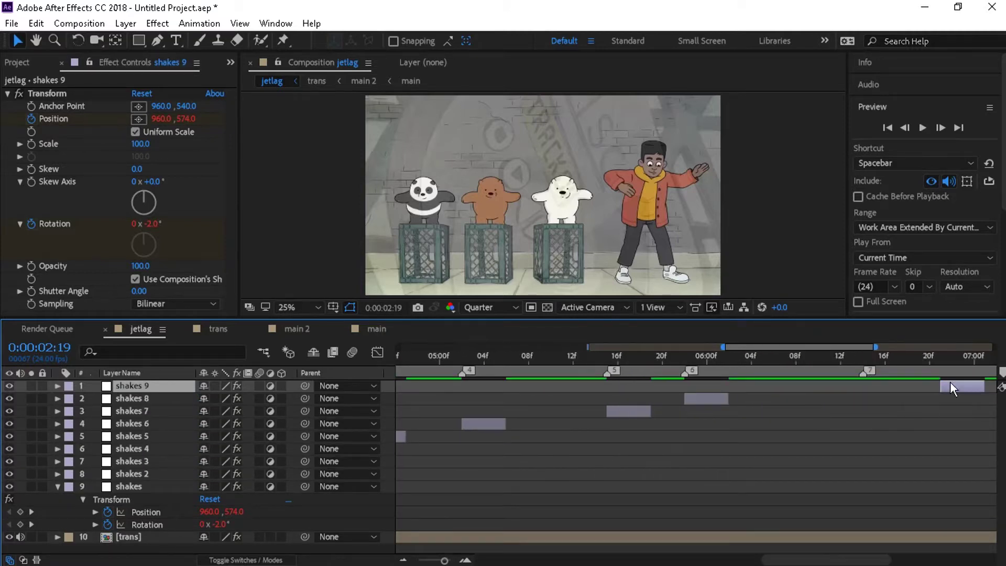
Step: Duplicate further shakes layers, placing them at markers 8, 9, 12 and 0, and delete the surplus copy
{"action": "key", "text": "ctrl+d"}
{"action": "mouse_move", "coordinate": [879, 386]}
{"action": "left_mouse_down"}
{"action": "mouse_move", "coordinate": [854, 382]}
{"action": "mouse_move", "coordinate": [968, 386]}
{"action": "mouse_move", "coordinate": [882, 375]}
{"action": "mouse_move", "coordinate": [874, 384]}
{"action": "mouse_move", "coordinate": [983, 387]}
{"action": "left_mouse_up"}
{"action": "key", "text": "ctrl+d"}
{"action": "key", "text": "ctrl+d"}
{"action": "key", "text": "ctrl+d"}
{"action": "key", "text": "ctrl+d"}
{"action": "key", "text": "Delete"}
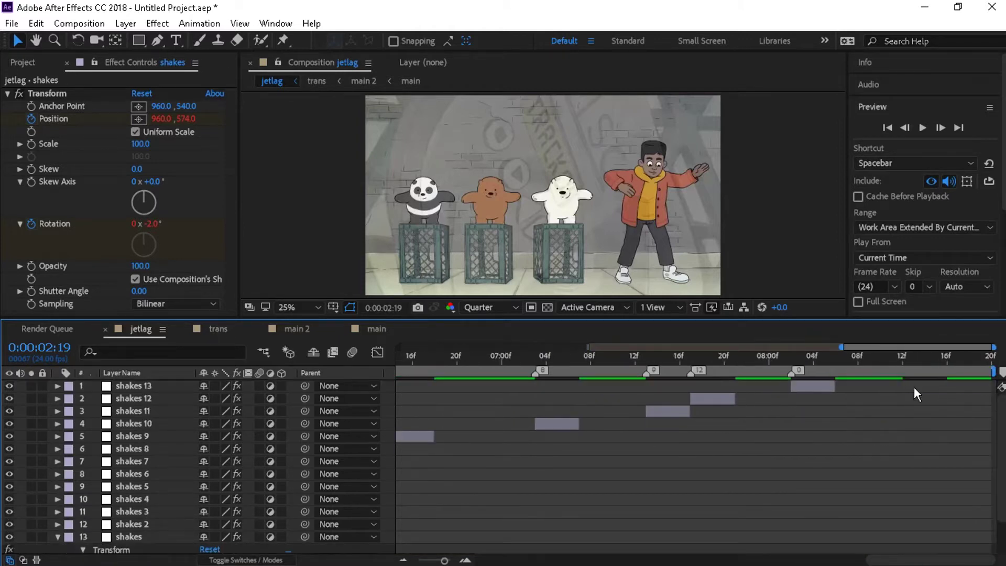
Step: Play the composition from just before marker 1 to check the shakes against the beat markers
{"action": "left_click", "coordinate": [403, 559]}
{"action": "left_click", "coordinate": [403, 559]}
{"action": "left_click", "coordinate": [571, 356]}
{"action": "key", "text": "space"}
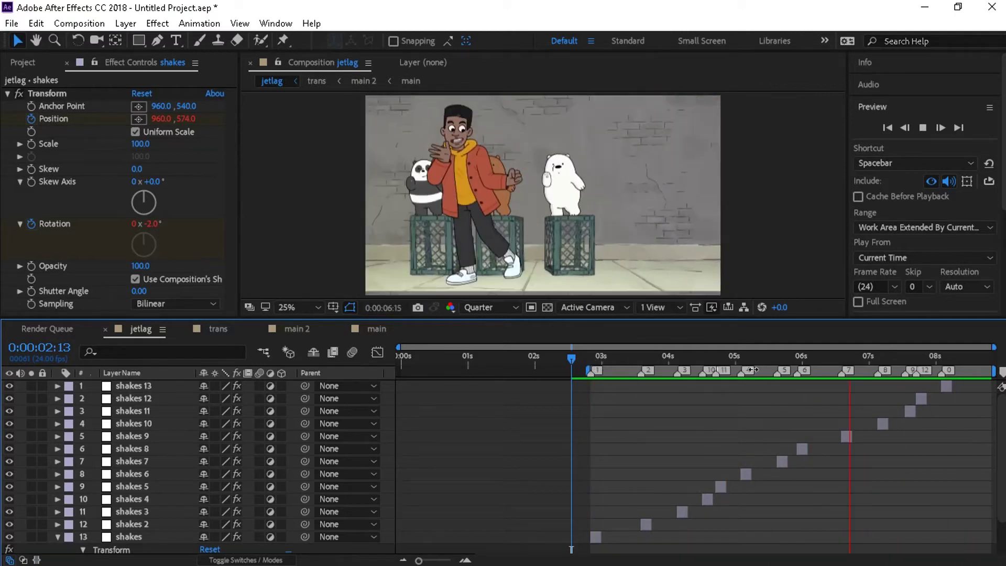
{"action": "left_click", "coordinate": [713, 360]}
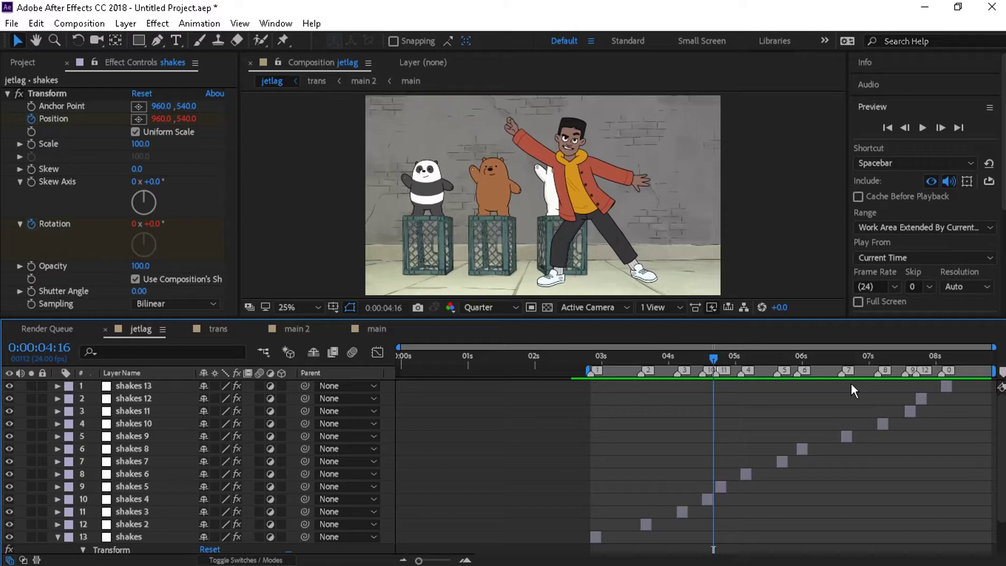
{"action": "key", "text": "space"}
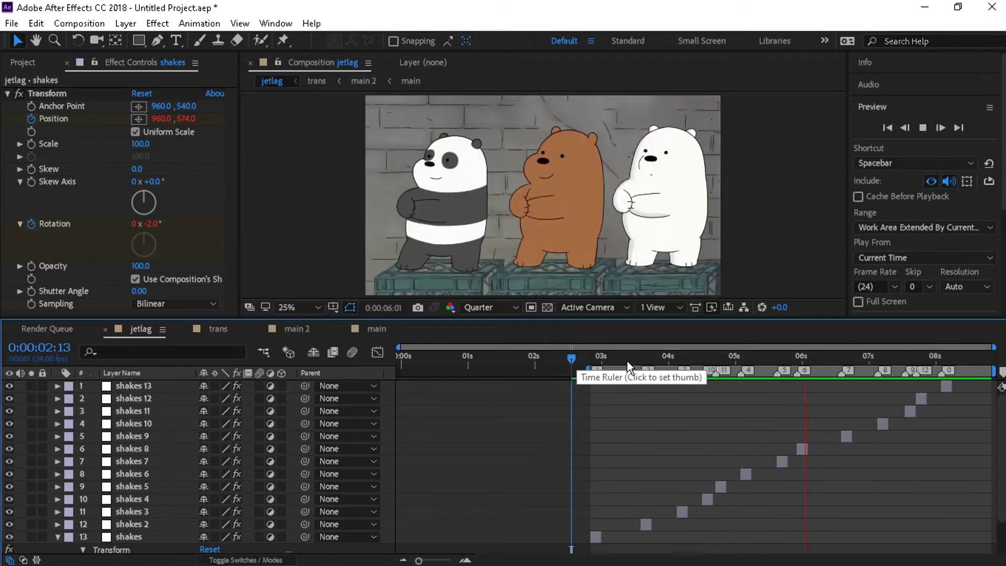
{"action": "key", "text": "space"}
{"action": "left_click", "coordinate": [590, 361]}
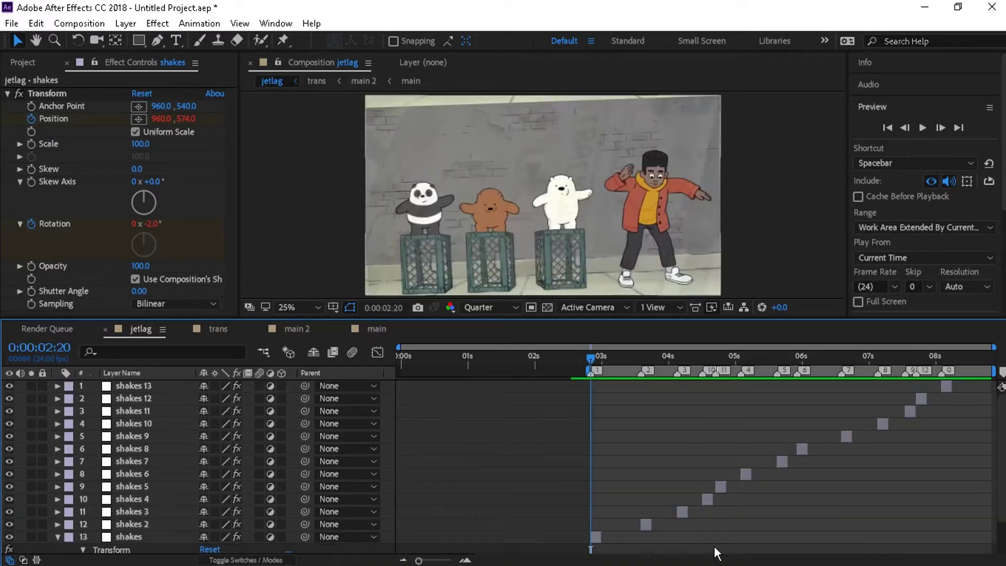
{"action": "key", "text": "space"}
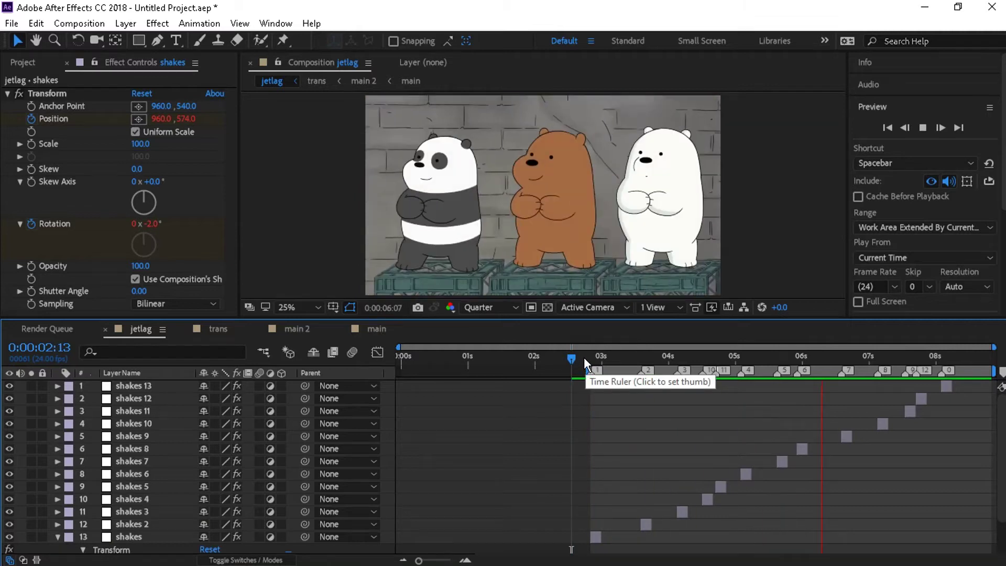
Step: Add an adjustment layer at the top of the jetlag composition and apply the Camera Shake effect to it
{"action": "left_click", "coordinate": [587, 358]}
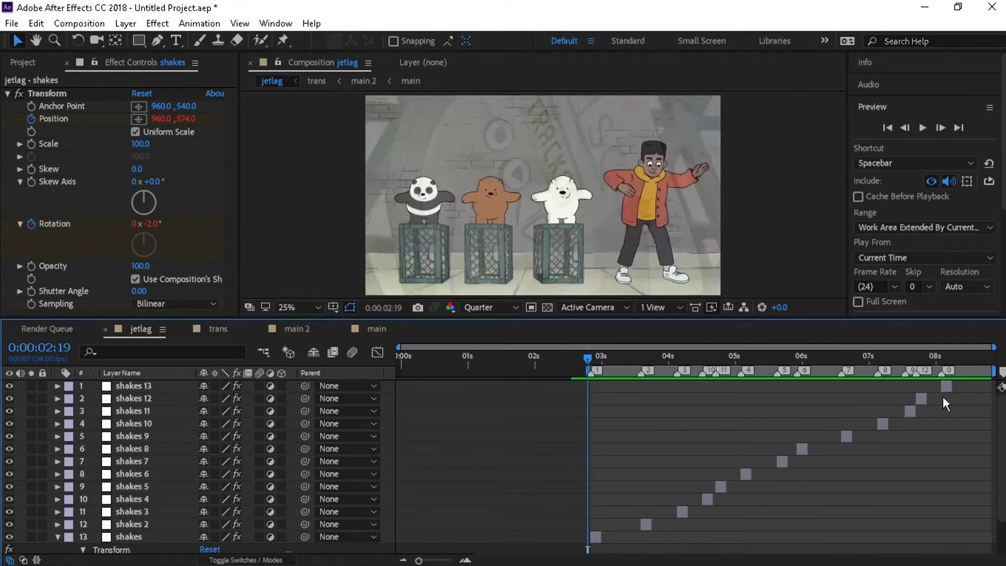
{"action": "key", "text": "ctrl+alt+y"}
{"action": "key", "text": "ctrl+space"}
{"action": "type", "text": "cam"}
{"action": "key", "text": "Down"}
{"action": "key", "text": "Down"}
{"action": "key", "text": "Return"}
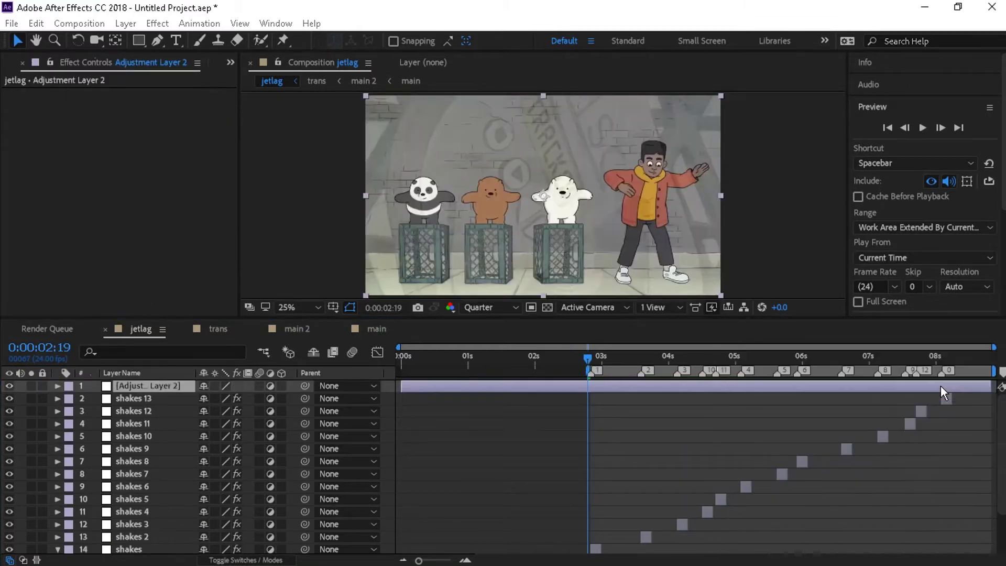
Step: Set the Camera Shake amount to 0.3 and preview the shake around marker 1
{"action": "left_click_drag", "start_coordinate": [173, 109], "coordinate": [191, 110]}
{"action": "left_click", "coordinate": [562, 359]}
{"action": "key", "text": "space"}
{"action": "left_click", "coordinate": [132, 105]}
{"action": "left_click", "coordinate": [590, 359]}
{"action": "left_click_drag", "start_coordinate": [133, 107], "coordinate": [125, 106]}
{"action": "key", "text": "space"}
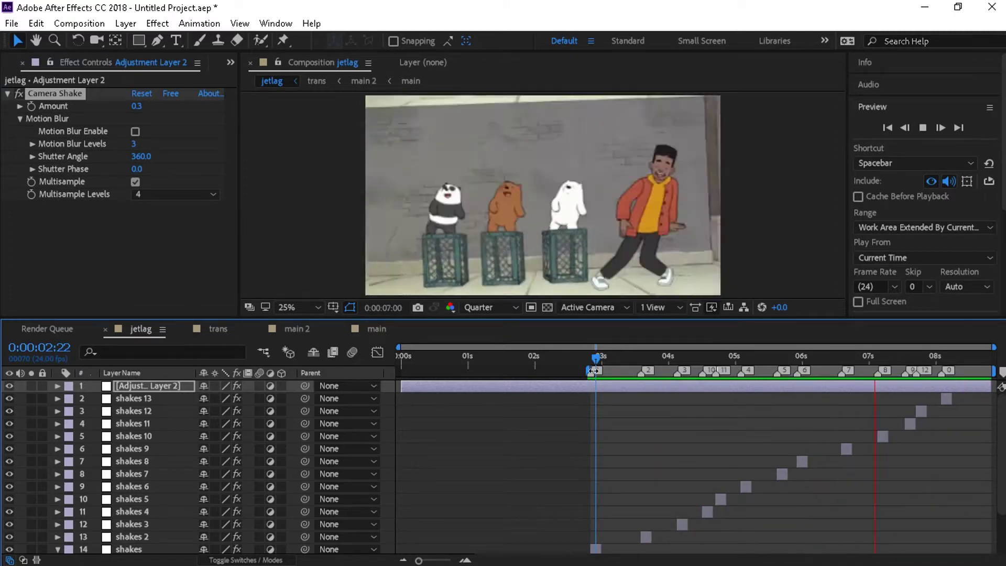
Step: Trim the start of the Camera Shake adjustment layer to 0:00:02:19 and play it from 0:00:02:13
{"action": "left_click", "coordinate": [589, 391]}
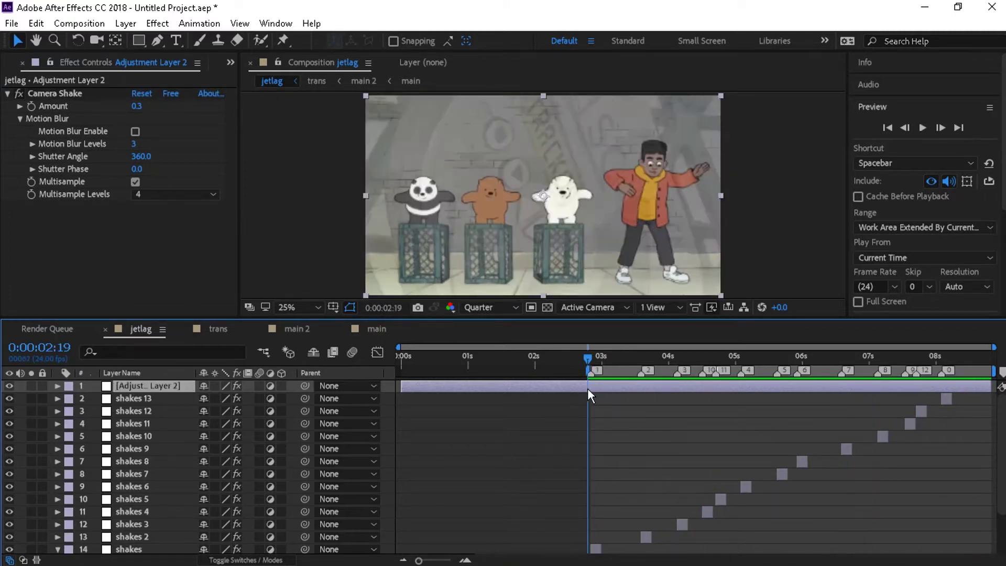
{"action": "key", "text": "ctrl+z"}
{"action": "key", "text": "alt+["}
{"action": "left_click", "coordinate": [571, 356]}
{"action": "key", "text": "space"}
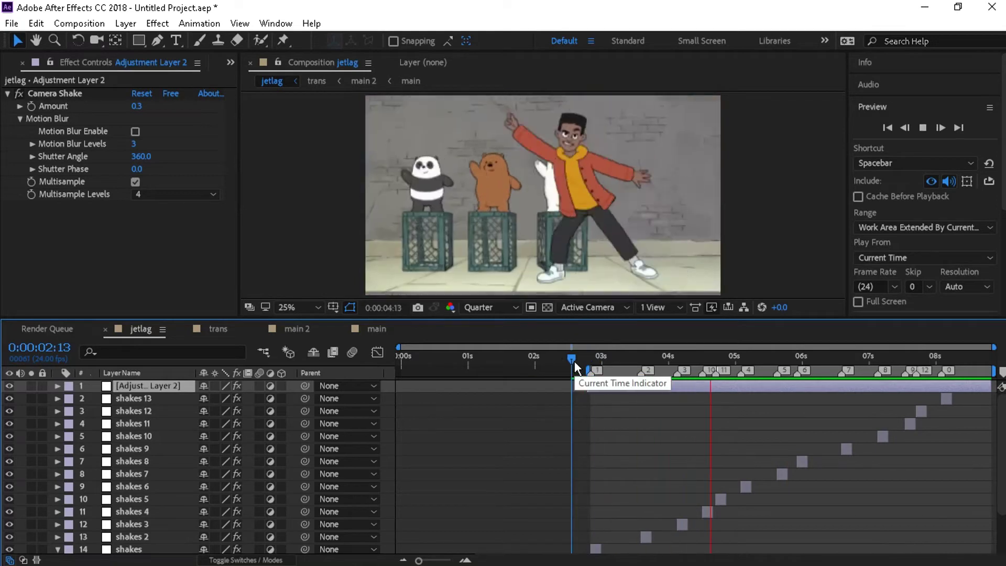
Step: Duplicate the shakes layer at marker 1 and apply the Twitch effect to the copy, with its Transform effect disabled
{"action": "left_click", "coordinate": [597, 550]}
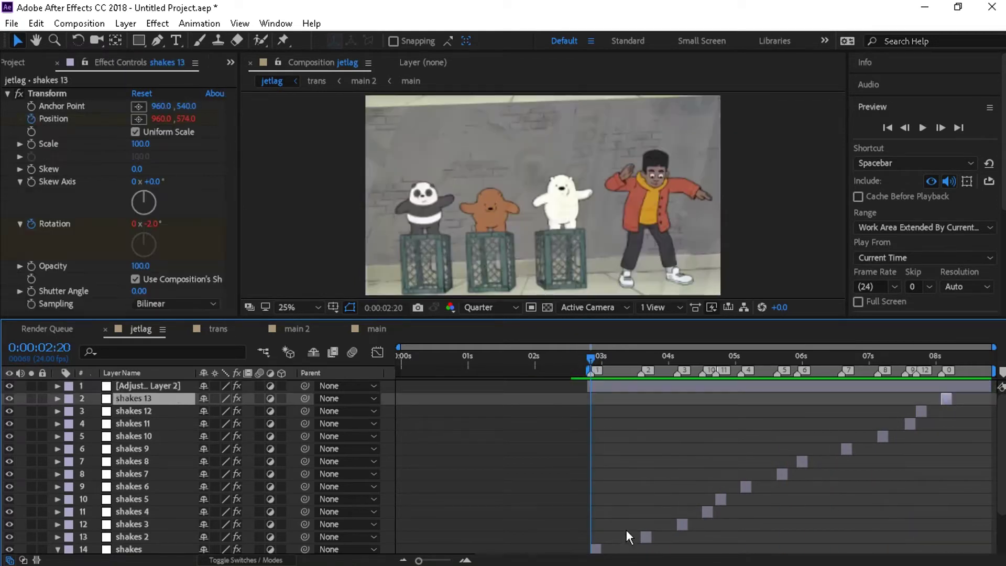
{"action": "key", "text": "ctrl+d"}
{"action": "left_click", "coordinate": [8, 93]}
{"action": "key", "text": "ctrl+space"}
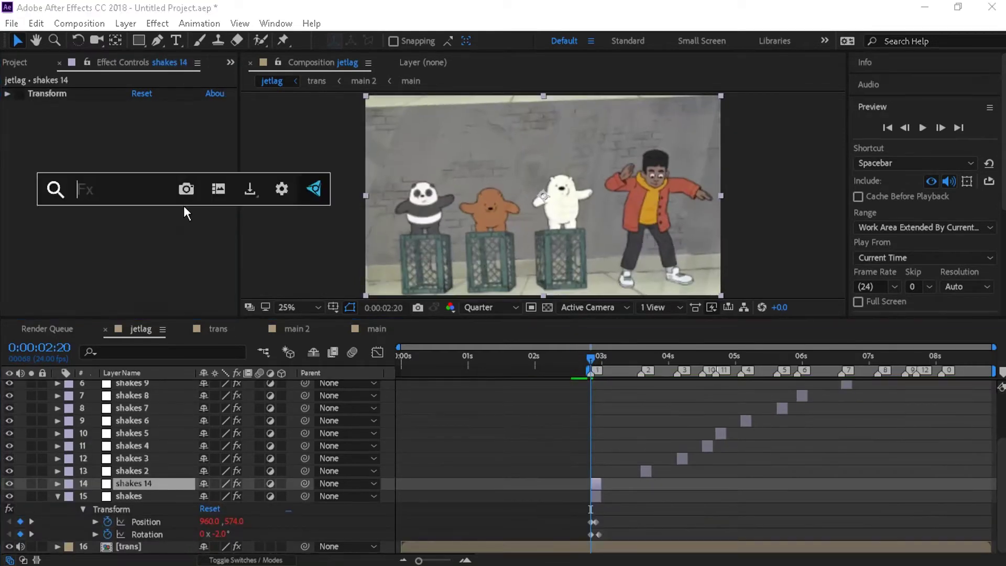
{"action": "type", "text": "twitch"}
{"action": "key", "text": "Down"}
{"action": "key", "text": "Down"}
{"action": "key", "text": "Return"}
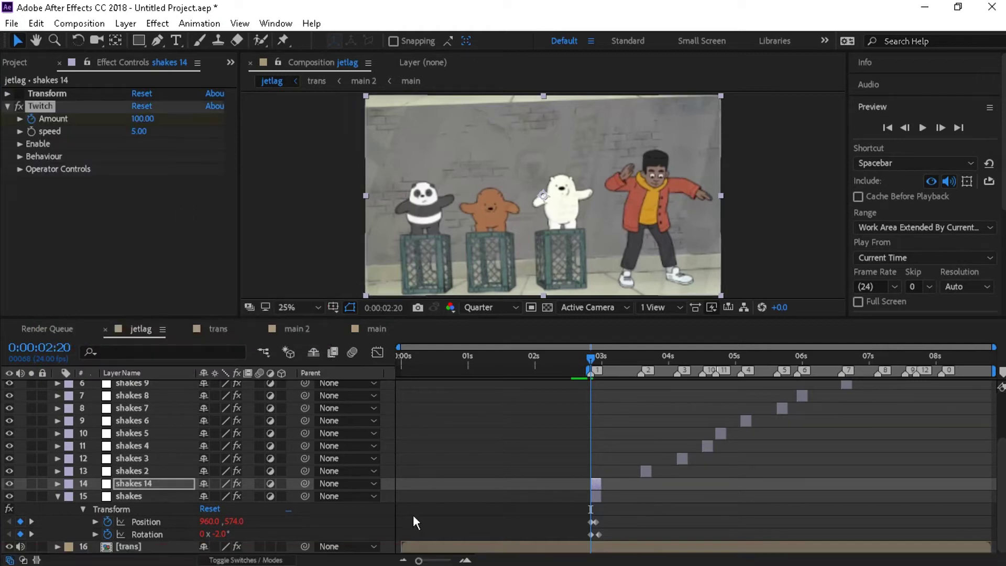
Step: Move the last Twitch Amount keyframe to the layer's end at 0:00:03:00 and rename the layer "twitch"
{"action": "key", "text": "u"}
{"action": "scroll", "coordinate": [367, 471], "scroll_direction": "down", "scroll_amount": 1}
{"action": "left_click", "coordinate": [464, 560]}
{"action": "left_click", "coordinate": [465, 561]}
{"action": "left_click", "coordinate": [465, 560]}
{"action": "left_click", "coordinate": [674, 510]}
{"action": "left_click_drag", "start_coordinate": [700, 501], "coordinate": [678, 500]}
{"action": "key", "text": "Return"}
{"action": "type", "text": "witch"}
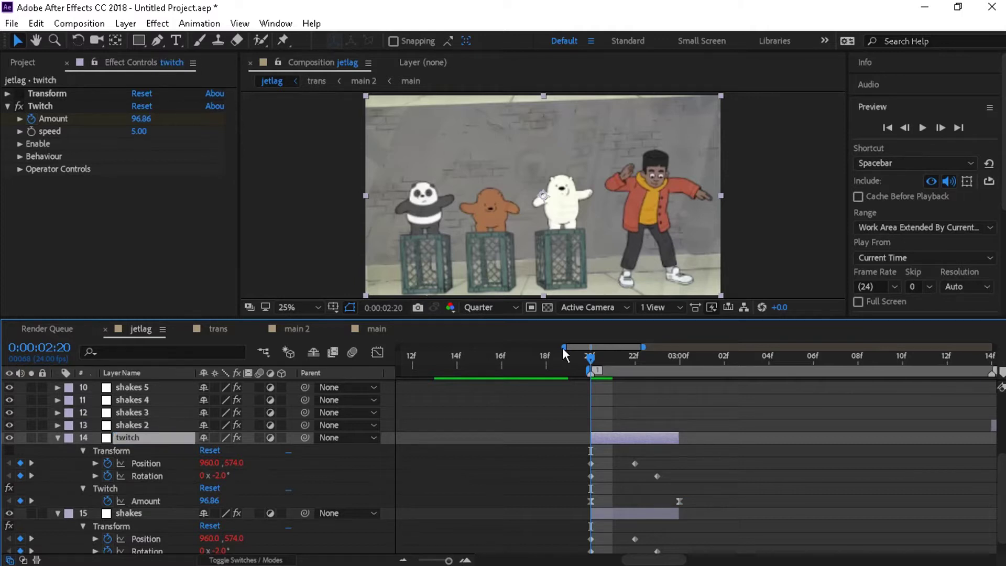
Step: Preview the twitch from 0:00:02:19, just before marker 1
{"action": "left_click", "coordinate": [570, 364]}
{"action": "key", "text": "space"}
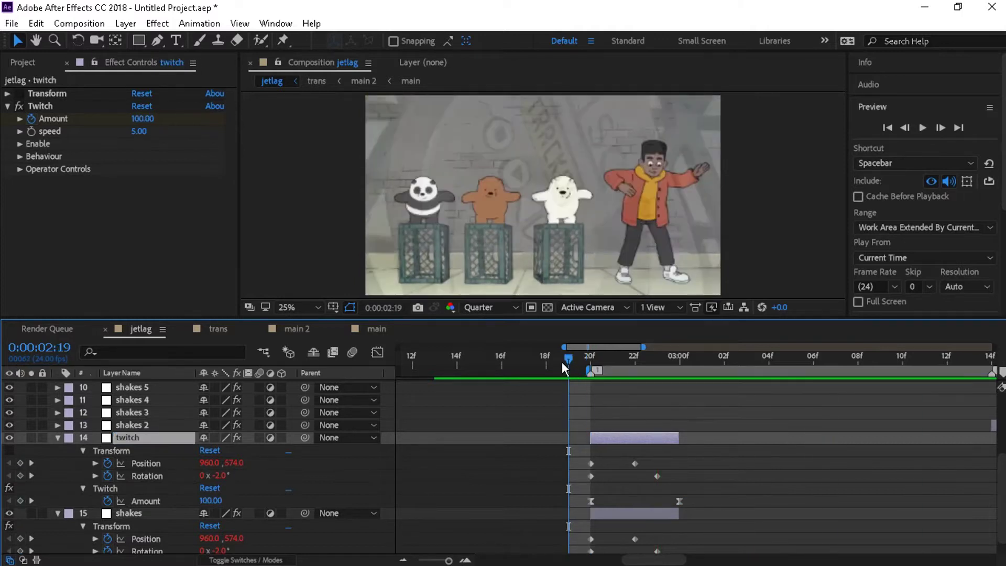
{"action": "key", "text": "space"}
{"action": "key", "text": "space"}
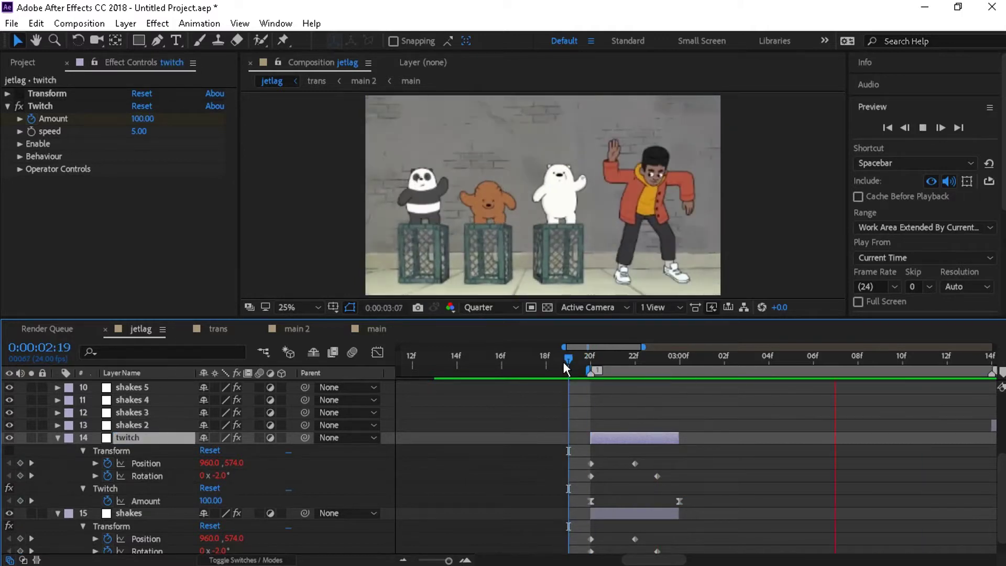
{"action": "key", "text": "space"}
Step: Set the twitch layer's label color to red and collapse the properties of all layers
{"action": "left_click", "coordinate": [403, 560]}
{"action": "left_click", "coordinate": [403, 560]}
{"action": "left_click", "coordinate": [403, 560]}
{"action": "left_click", "coordinate": [69, 439]}
{"action": "left_click", "coordinate": [95, 198]}
{"action": "key", "text": "ctrl+a"}
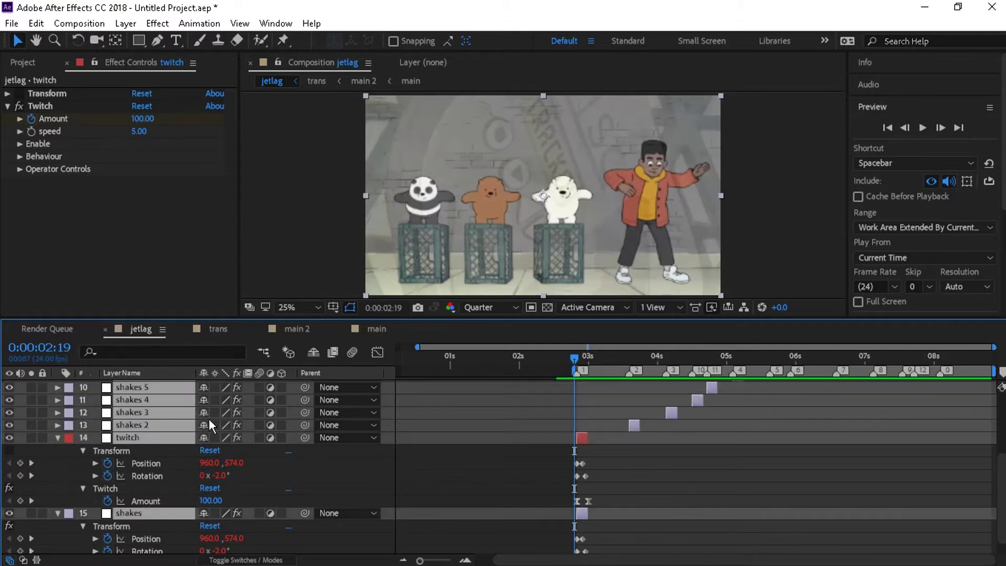
{"action": "left_click", "coordinate": [58, 438]}
Step: Duplicate the twitch layer and place one copy at each of markers 2, 3, 10, 11, 4, 5, 6, 7, 8 and 9
{"action": "left_click", "coordinate": [597, 520]}
{"action": "left_click", "coordinate": [592, 521]}
{"action": "key", "text": "ctrl+d"}
{"action": "left_click", "coordinate": [465, 561]}
{"action": "left_click_drag", "start_coordinate": [896, 523], "coordinate": [734, 525]}
{"action": "key", "text": "ctrl+d"}
{"action": "key", "text": "ctrl+d"}
{"action": "key", "text": "ctrl+d"}
{"action": "key", "text": "ctrl+d"}
{"action": "key", "text": "ctrl+d"}
{"action": "key", "text": "ctrl+d"}
{"action": "key", "text": "ctrl+d"}
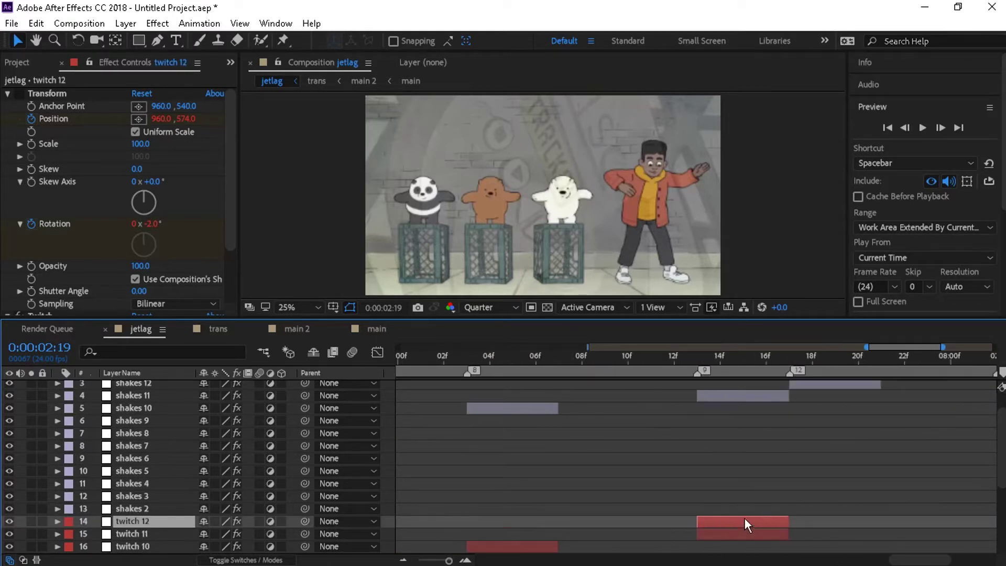
Step: Place further twitch copies at markers 12 and 0, and play the composition from 0:00:01:21
{"action": "key", "text": "ctrl+d"}
{"action": "left_click_drag", "start_coordinate": [834, 518], "coordinate": [654, 502]}
{"action": "key", "text": "i"}
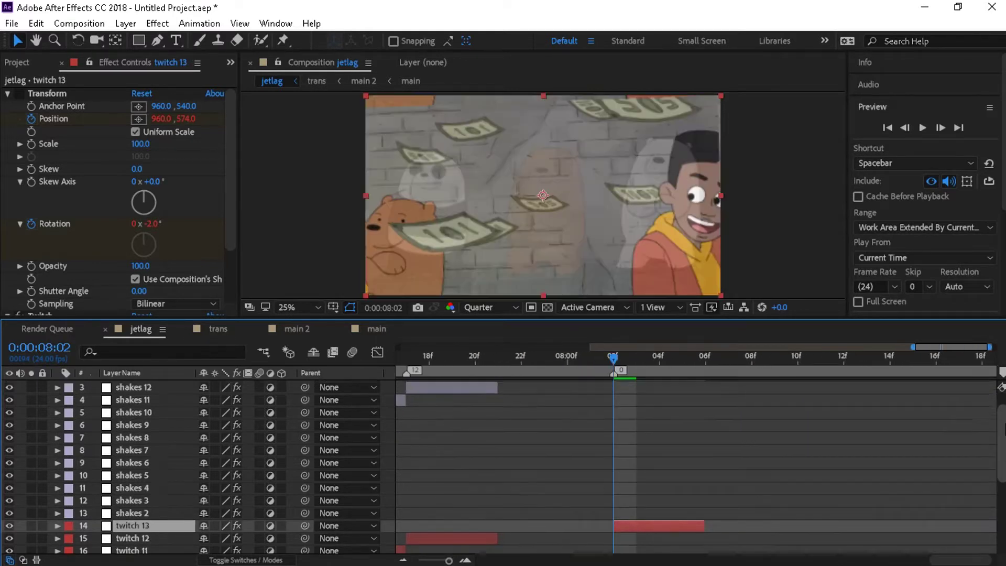
{"action": "scroll", "coordinate": [609, 537], "scroll_direction": "up", "scroll_amount": 1}
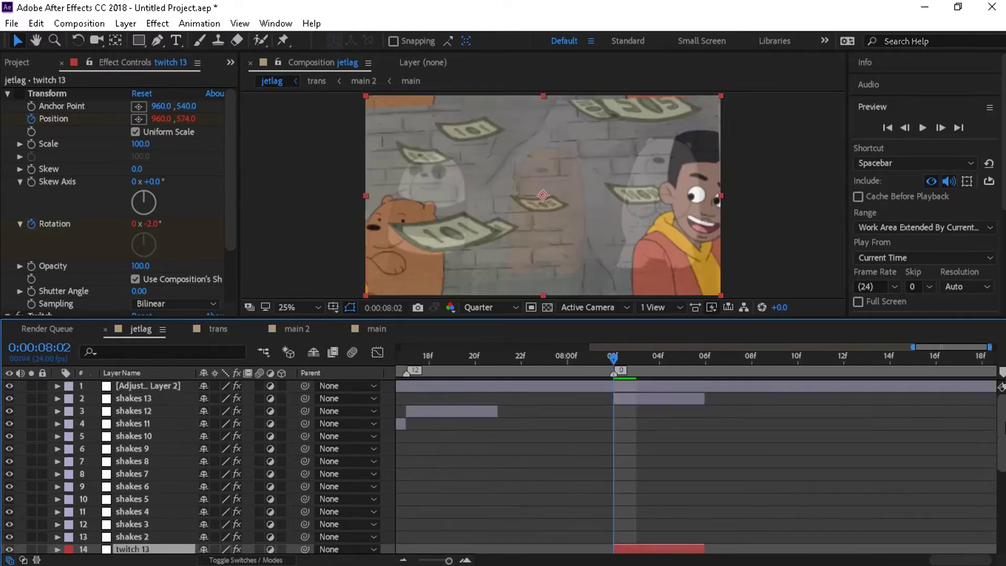
{"action": "left_click", "coordinate": [404, 560]}
{"action": "left_click", "coordinate": [526, 358]}
{"action": "key", "text": "space"}
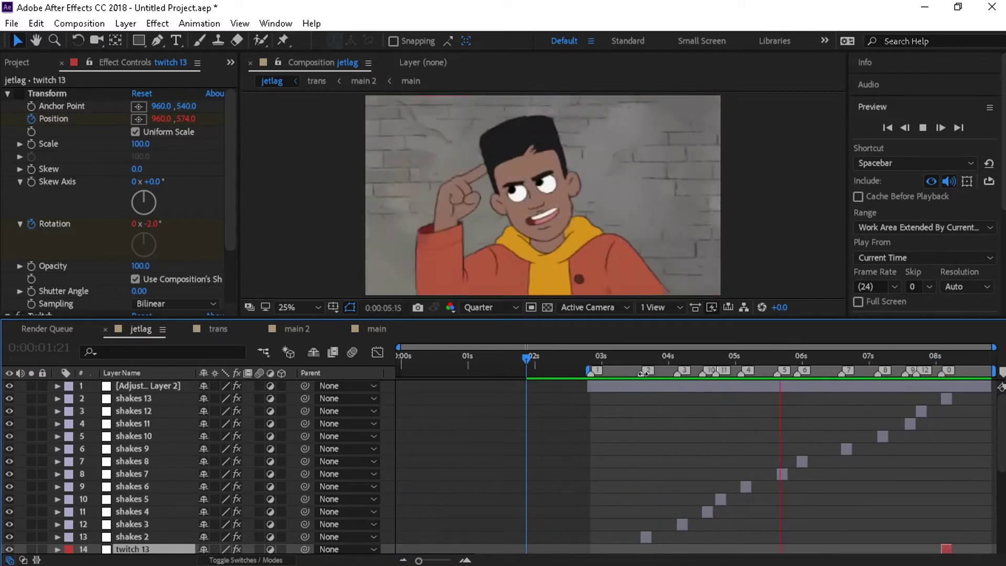
{"action": "key", "text": "space"}
Step: Enable Blur and Slide in the Twitch effect of the twitch layer at marker 1
{"action": "scroll", "coordinate": [602, 419], "scroll_direction": "down", "scroll_amount": 5}
{"action": "left_click", "coordinate": [588, 361]}
{"action": "left_click", "coordinate": [595, 532]}
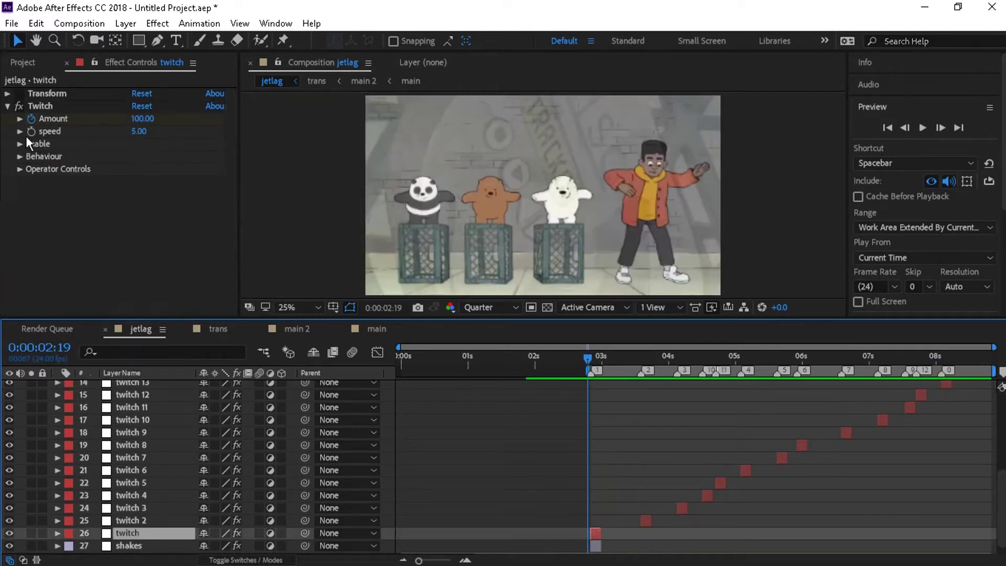
{"action": "left_click", "coordinate": [20, 144]}
{"action": "scroll", "coordinate": [947, 454], "scroll_direction": "up", "scroll_amount": 3}
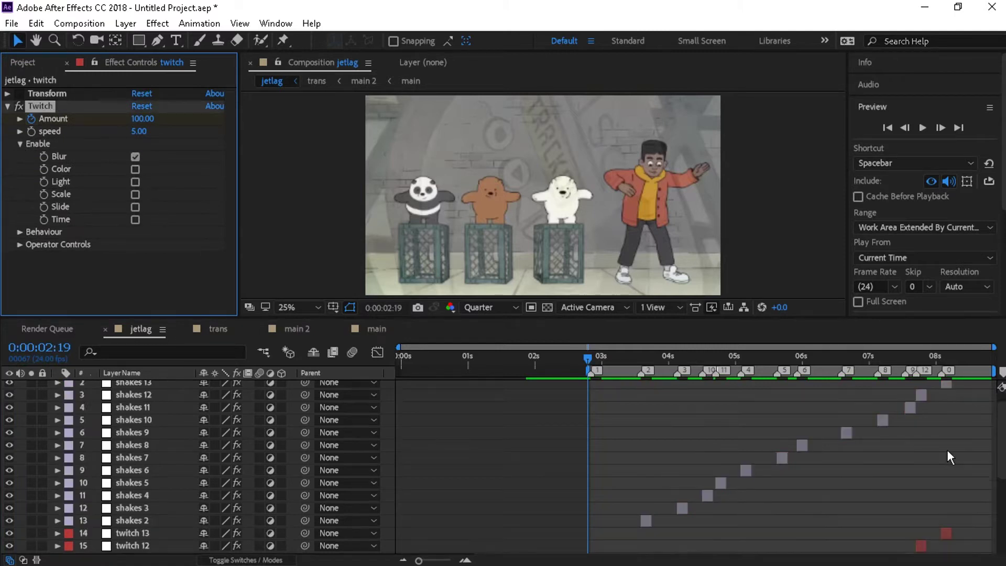
{"action": "left_click", "coordinate": [128, 460], "text": "shift"}
{"action": "left_click", "coordinate": [134, 157]}
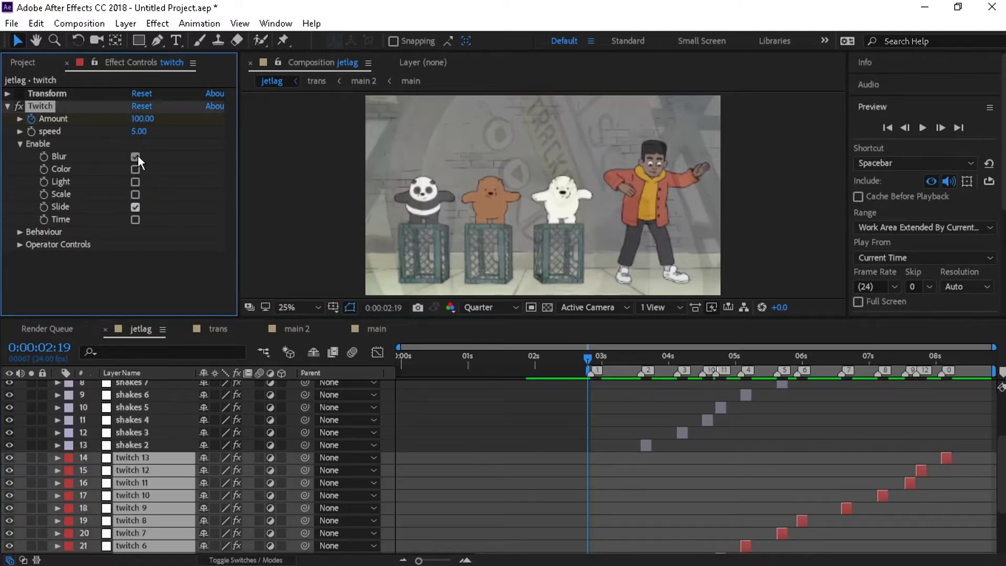
Step: Enable Blur and Slide in the Twitch effects of layers twitch 13 and twitch 12
{"action": "left_click", "coordinate": [964, 462]}
{"action": "left_click", "coordinate": [946, 458]}
{"action": "left_click", "coordinate": [20, 285]}
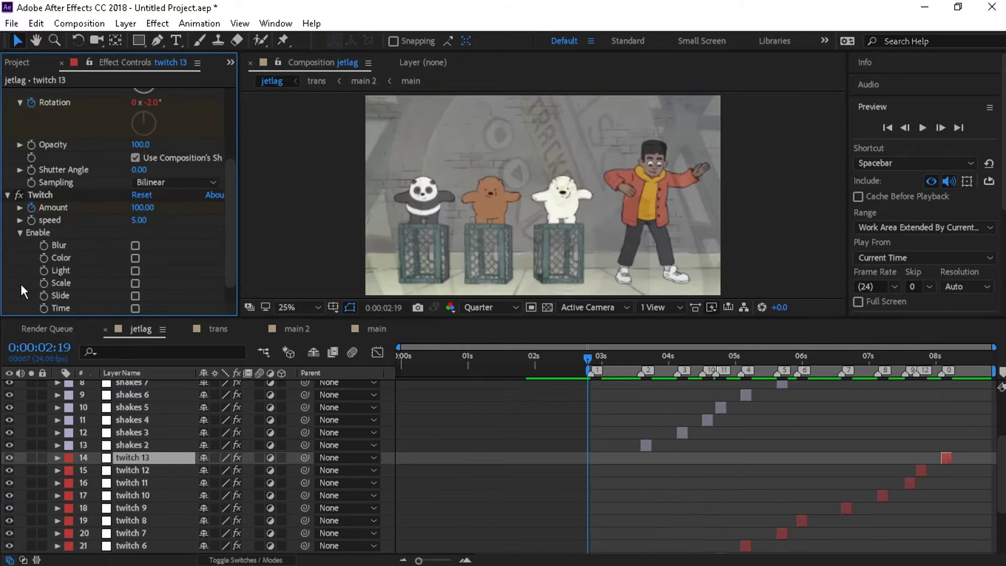
{"action": "key", "text": "ctrl+Down"}
{"action": "scroll", "coordinate": [126, 262], "scroll_direction": "down", "scroll_amount": 5}
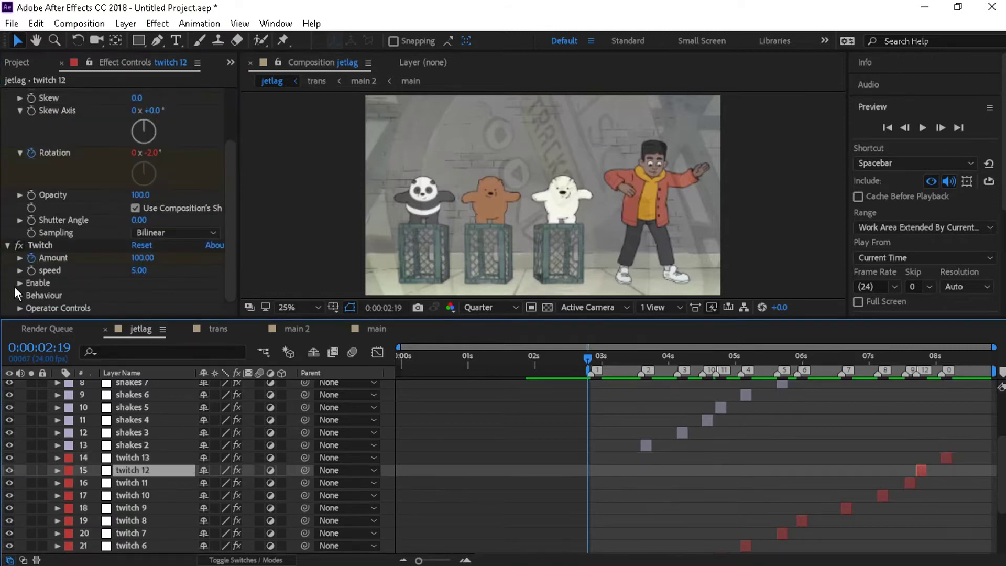
Step: Enable Blur and Slide in the Twitch effects of layers twitch 11 and twitch 10
{"action": "key", "text": "ctrl+Down"}
{"action": "left_click", "coordinate": [23, 291]}
{"action": "scroll", "coordinate": [23, 290], "scroll_direction": "down", "scroll_amount": 5}
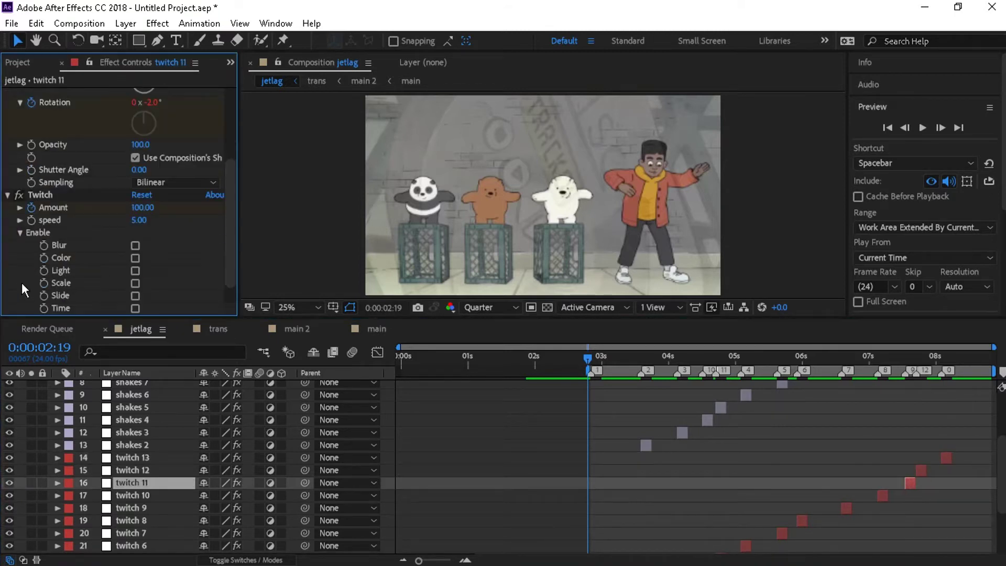
{"action": "left_click", "coordinate": [884, 494]}
{"action": "left_click", "coordinate": [157, 277]}
{"action": "scroll", "coordinate": [157, 278], "scroll_direction": "down", "scroll_amount": 5}
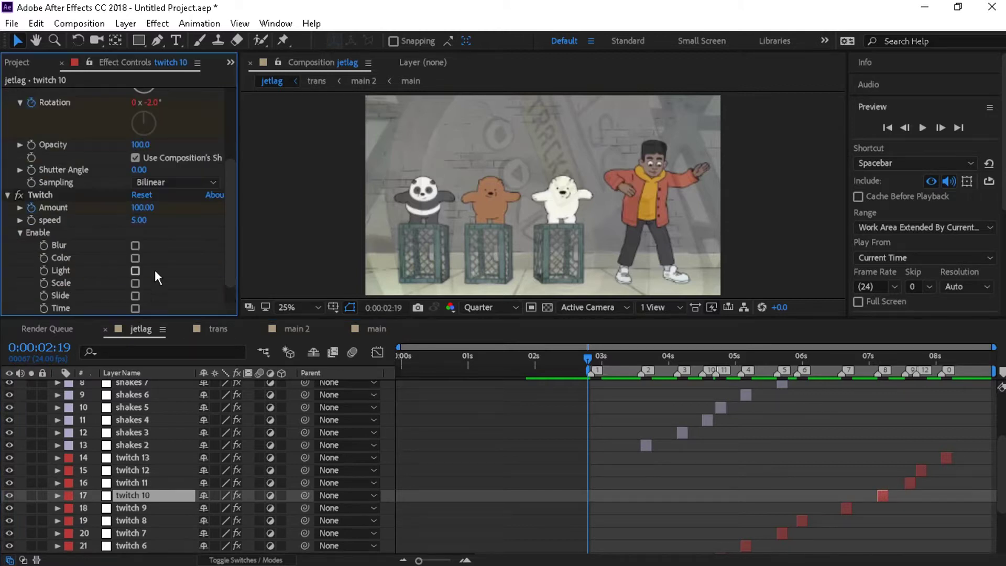
Step: Enable Blur and Slide in the Twitch effect of layer twitch 9
{"action": "left_click", "coordinate": [847, 508]}
{"action": "left_click", "coordinate": [20, 295]}
{"action": "scroll", "coordinate": [138, 278], "scroll_direction": "down", "scroll_amount": 2}
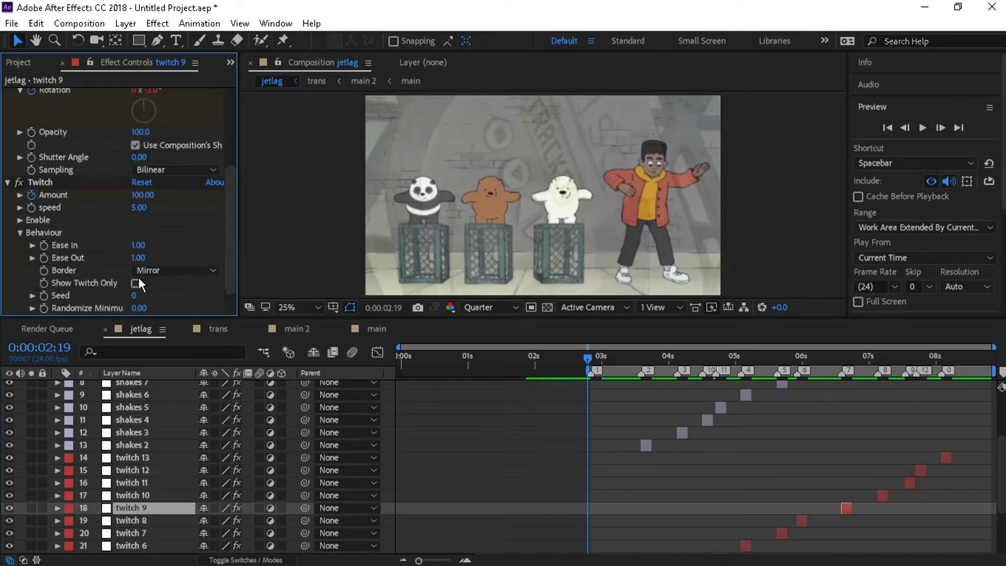
{"action": "left_click", "coordinate": [20, 207]}
{"action": "left_click", "coordinate": [135, 220]}
{"action": "left_click", "coordinate": [135, 270]}
{"action": "scroll", "coordinate": [774, 465], "scroll_direction": "down", "scroll_amount": 2}
Step: Enable Blur and Slide in the Twitch effect of layer twitch 8
{"action": "left_click", "coordinate": [758, 445]}
{"action": "left_click", "coordinate": [801, 445]}
{"action": "left_click", "coordinate": [20, 283]}
{"action": "scroll", "coordinate": [130, 280], "scroll_direction": "down", "scroll_amount": 2}
{"action": "left_click", "coordinate": [135, 246]}
{"action": "scroll", "coordinate": [134, 262], "scroll_direction": "down", "scroll_amount": 1}
Step: Enable Blur and Slide in the Twitch effect of layer twitch 7
{"action": "left_click", "coordinate": [781, 458]}
{"action": "scroll", "coordinate": [52, 284], "scroll_direction": "down", "scroll_amount": 3}
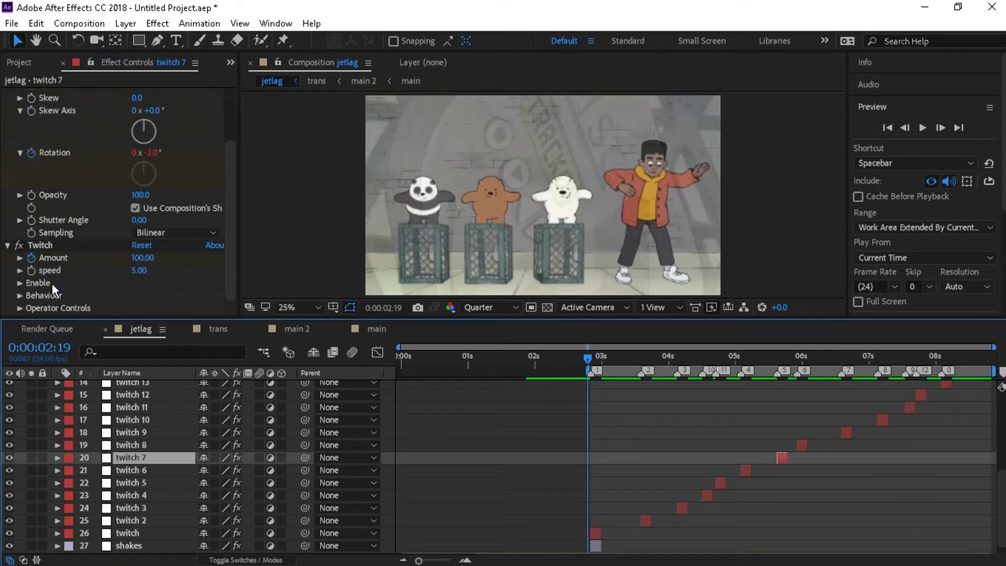
{"action": "left_click", "coordinate": [20, 282]}
{"action": "scroll", "coordinate": [79, 272], "scroll_direction": "down", "scroll_amount": 2}
{"action": "left_click", "coordinate": [135, 244]}
{"action": "left_click", "coordinate": [135, 296]}
Step: Enable Blur and Slide in the Twitch effects of layers twitch 6 and twitch 5
{"action": "left_click", "coordinate": [745, 470]}
{"action": "left_click", "coordinate": [8, 94]}
{"action": "left_click", "coordinate": [20, 143]}
{"action": "left_click", "coordinate": [136, 156]}
{"action": "left_click", "coordinate": [720, 483]}
{"action": "left_click", "coordinate": [8, 94]}
{"action": "left_click", "coordinate": [27, 152]}
{"action": "left_click", "coordinate": [27, 146]}
Step: Enable Blur and Slide in the Twitch effects of layers twitch 4 and twitch 3
{"action": "key", "text": "ctrl+Down"}
{"action": "left_click", "coordinate": [8, 93]}
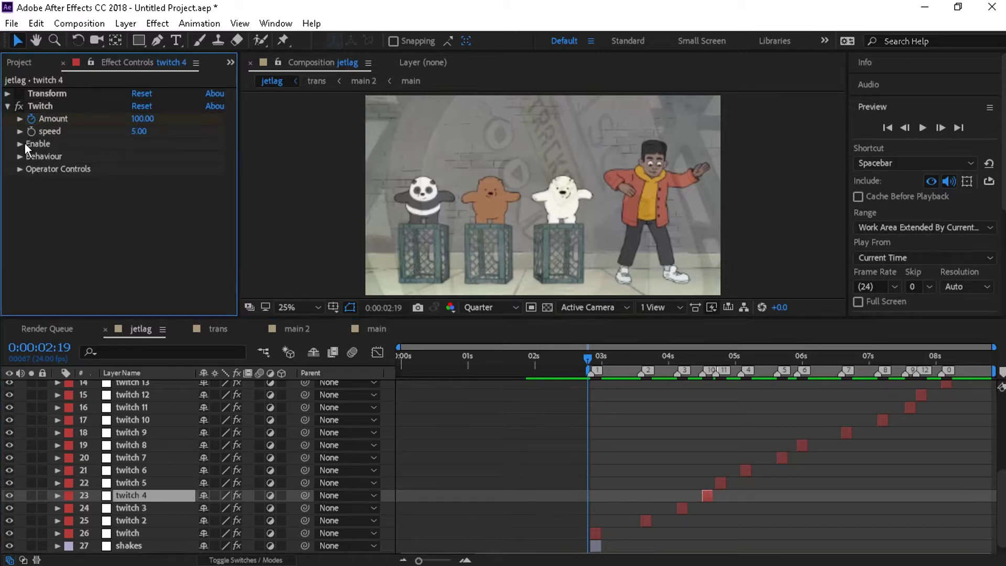
{"action": "left_click", "coordinate": [20, 143]}
{"action": "key", "text": "ctrl+Down"}
{"action": "left_click", "coordinate": [7, 93]}
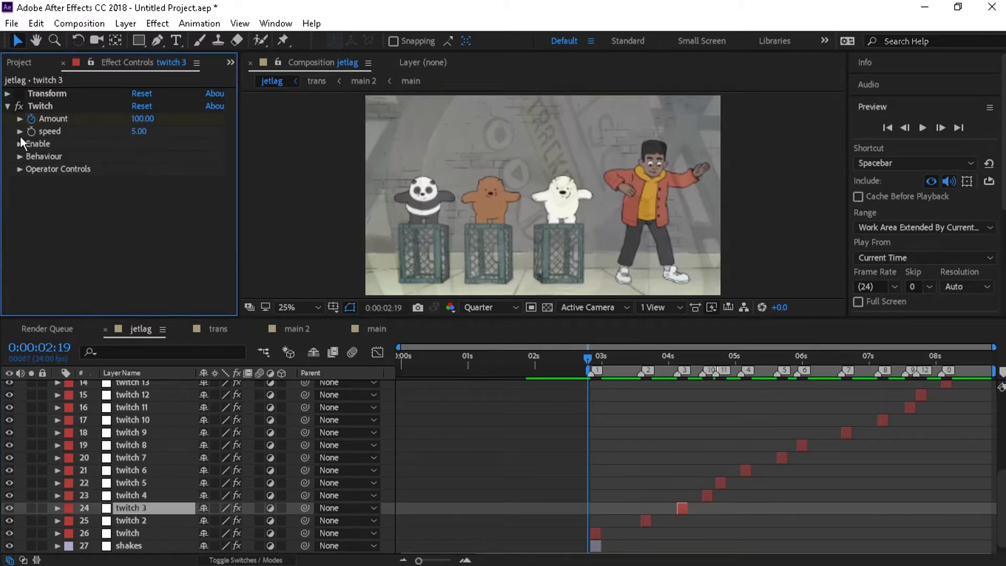
{"action": "left_click", "coordinate": [136, 157]}
{"action": "left_click", "coordinate": [136, 207]}
Step: Enable Blur and Slide in the Twitch effect of layer twitch 2, and play the composition from 0:00:02:06
{"action": "left_click", "coordinate": [646, 520]}
{"action": "left_click", "coordinate": [8, 94]}
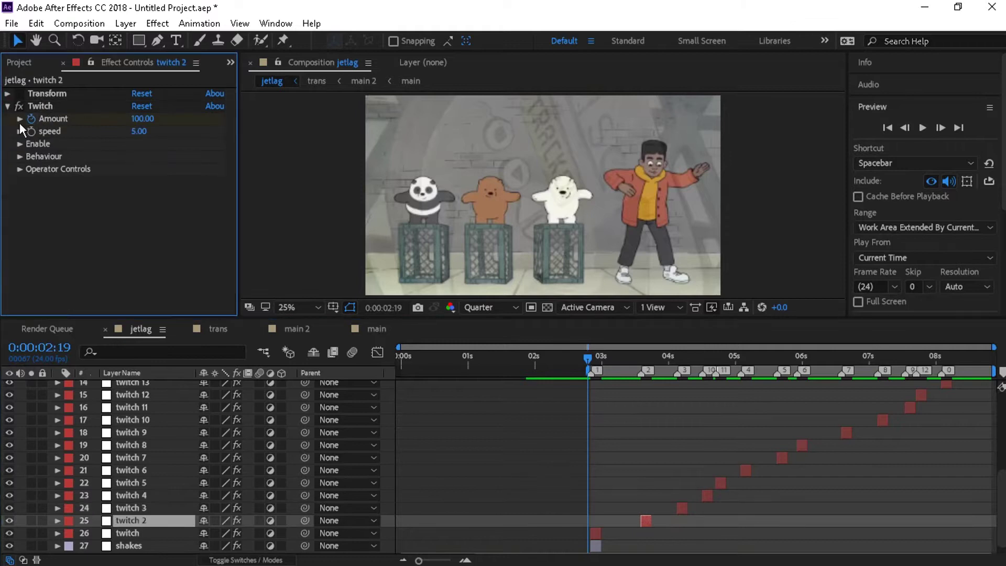
{"action": "key", "text": "ctrl+Down"}
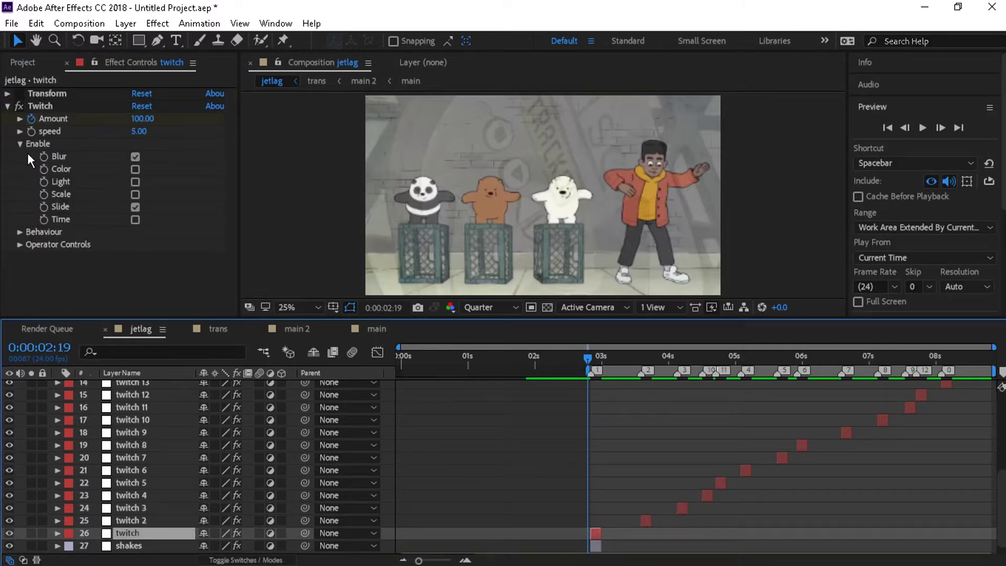
{"action": "left_click", "coordinate": [551, 361]}
{"action": "key", "text": "space"}
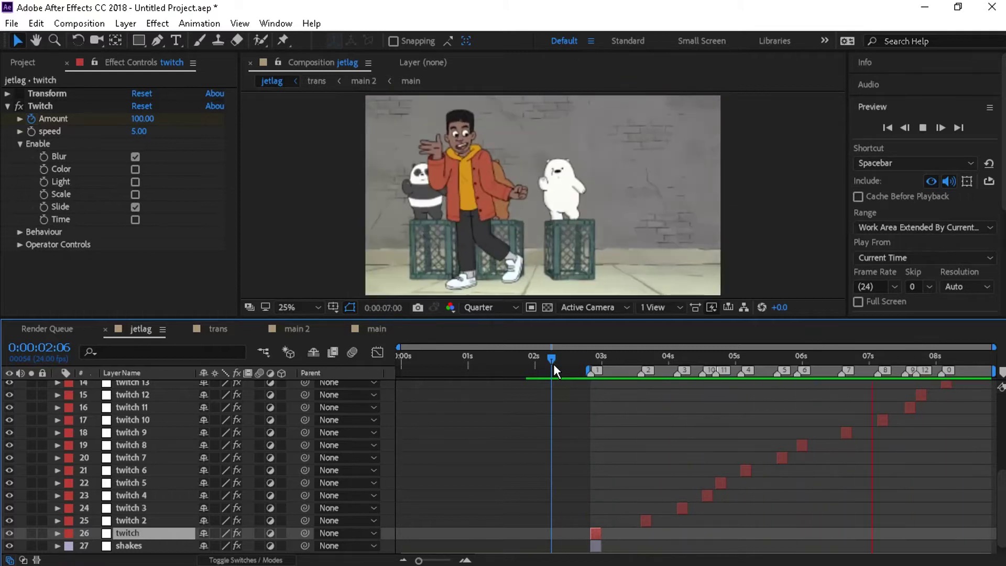
{"action": "left_click", "coordinate": [621, 359]}
Step: Add Motion Tile to the trans layer with output width 140, output height 150 and mirrored edges, enable its motion blur, and preview
{"action": "left_click_drag", "start_coordinate": [1001, 503], "coordinate": [1001, 524]}
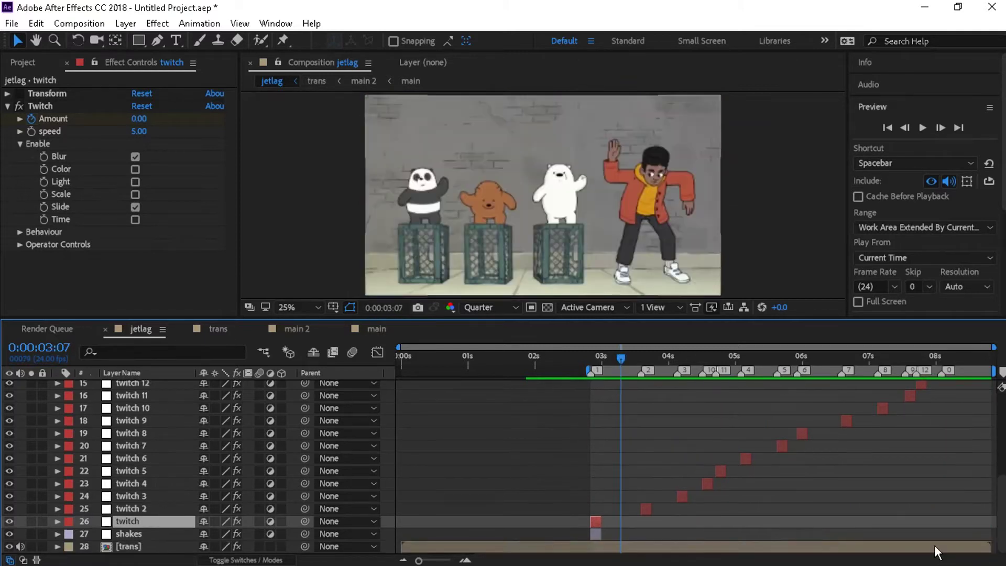
{"action": "left_click", "coordinate": [935, 547]}
{"action": "key", "text": "ctrl+v"}
{"action": "left_click", "coordinate": [582, 359]}
{"action": "key", "text": "space"}
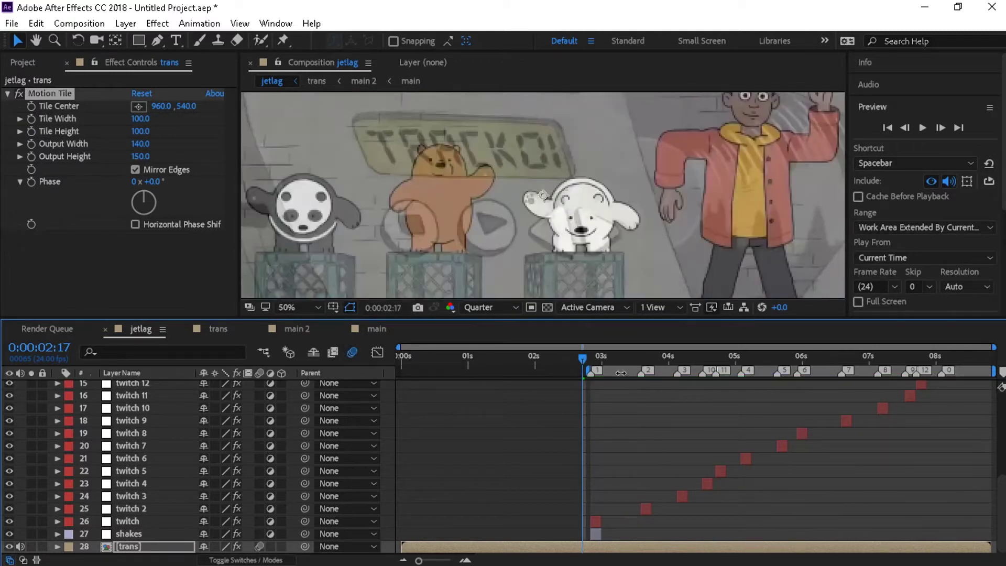
{"action": "key", "text": "space"}
{"action": "left_click", "coordinate": [620, 355]}
{"action": "left_click", "coordinate": [285, 307]}
{"action": "left_click", "coordinate": [331, 62]}
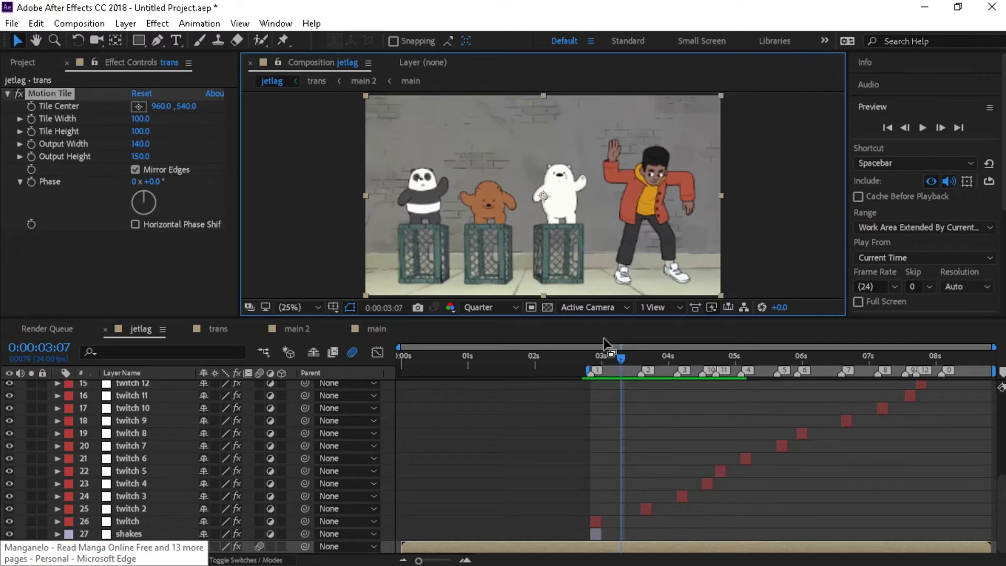
Step: Look through the layers of the jetlag, main 2 and trans compositions
{"action": "scroll", "coordinate": [251, 461], "scroll_direction": "up", "scroll_amount": 2}
{"action": "scroll", "coordinate": [251, 461], "scroll_direction": "down", "scroll_amount": 2}
{"action": "left_click", "coordinate": [285, 330]}
{"action": "left_click", "coordinate": [210, 332]}
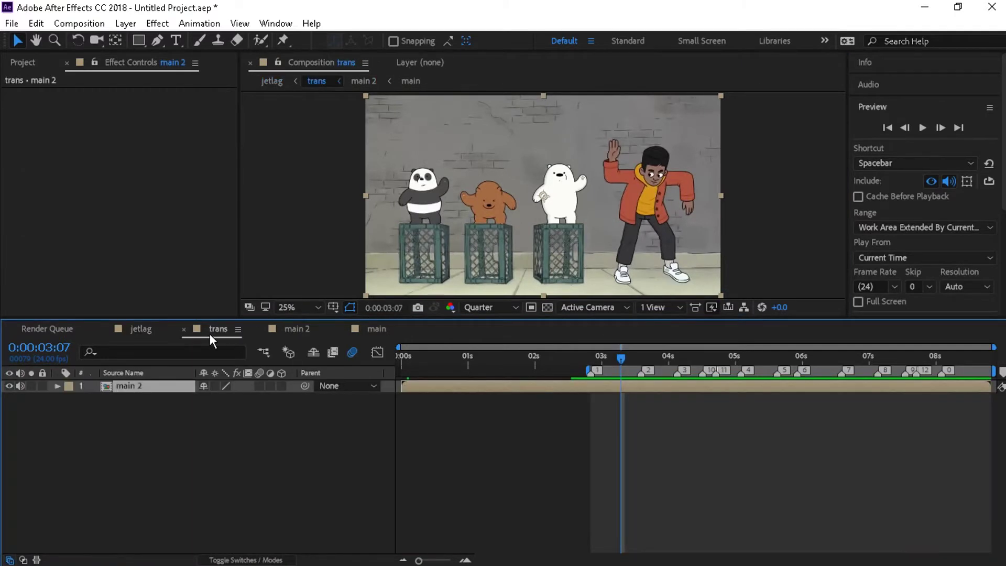
{"action": "left_click", "coordinate": [144, 330]}
{"action": "scroll", "coordinate": [246, 451], "scroll_direction": "up", "scroll_amount": 5}
{"action": "scroll", "coordinate": [246, 451], "scroll_direction": "down", "scroll_amount": 5}
{"action": "left_click", "coordinate": [291, 330]}
{"action": "left_click", "coordinate": [137, 332]}
{"action": "left_click", "coordinate": [685, 359]}
{"action": "left_click_drag", "start_coordinate": [684, 358], "coordinate": [670, 358]}
{"action": "scroll", "coordinate": [869, 419], "scroll_direction": "up", "scroll_amount": 5}
{"action": "left_click", "coordinate": [869, 387]}
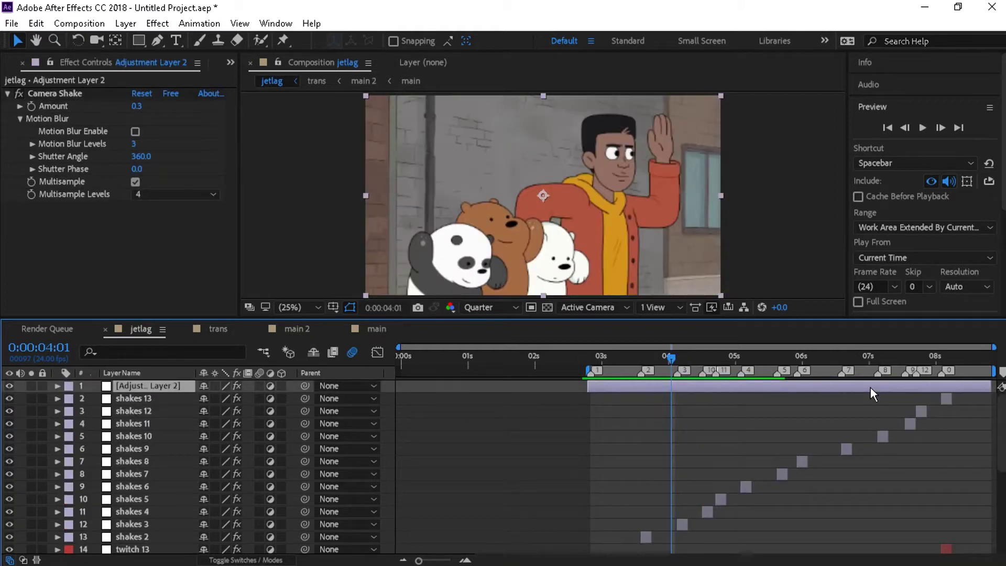
Step: Search the Downloads folder for "we bear bears", import the We Bare Bears Play It Smooth MP4, and place it on top of the jetlag composition
{"action": "left_click", "coordinate": [178, 556]}
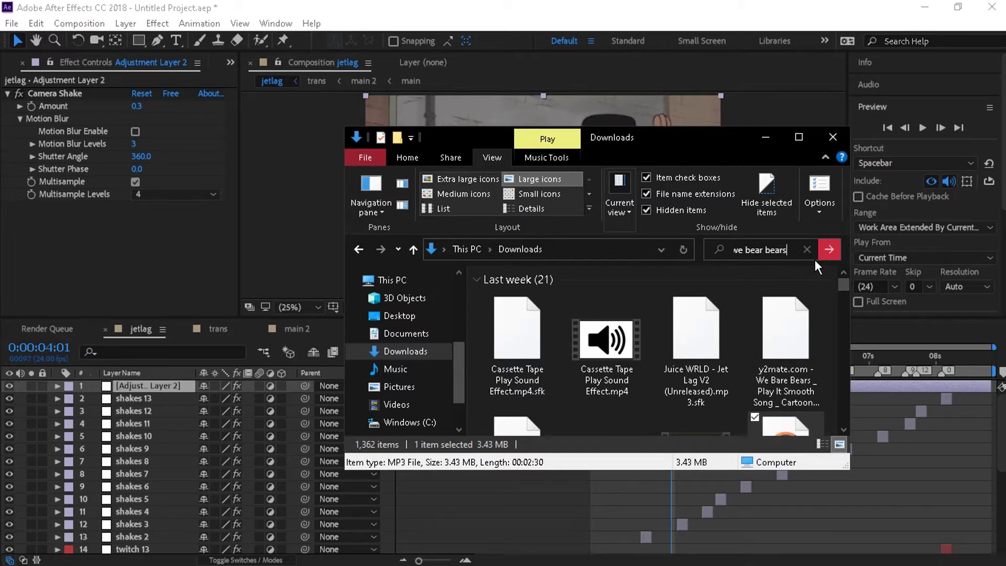
{"action": "left_click_drag", "start_coordinate": [679, 149], "coordinate": [756, 140]}
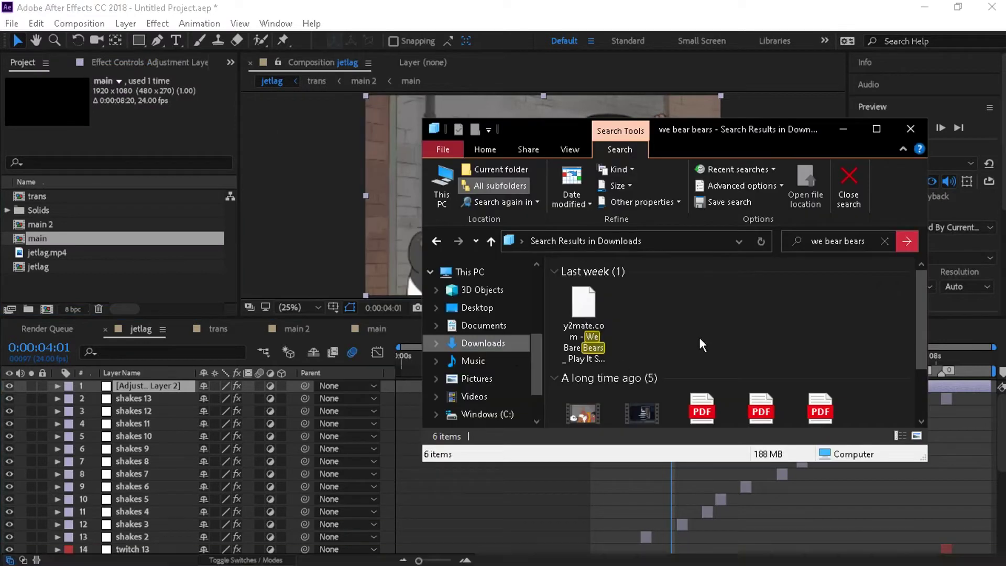
{"action": "scroll", "coordinate": [699, 337], "scroll_direction": "down", "scroll_amount": 1}
{"action": "left_click_drag", "start_coordinate": [585, 382], "coordinate": [104, 286]}
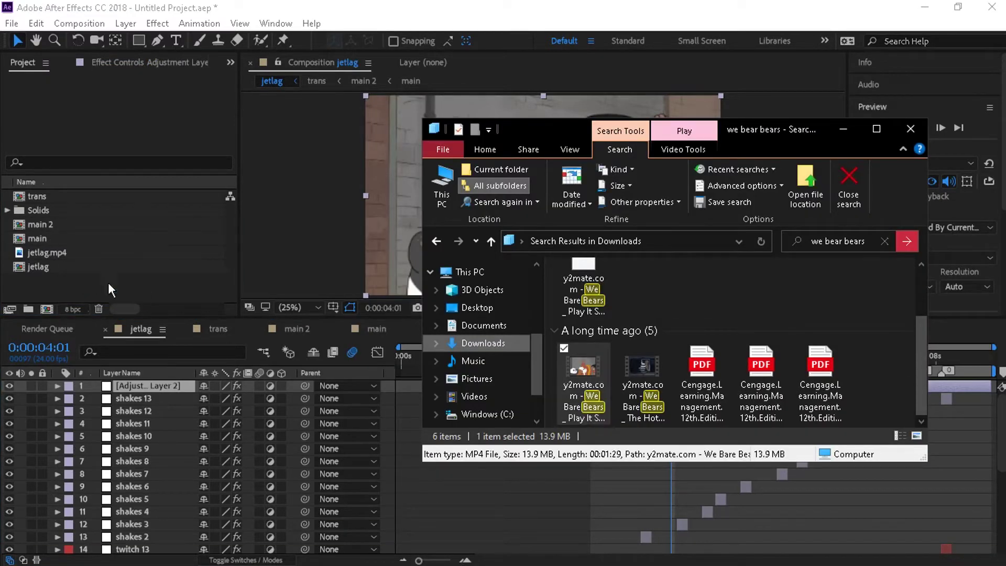
{"action": "left_click", "coordinate": [844, 128]}
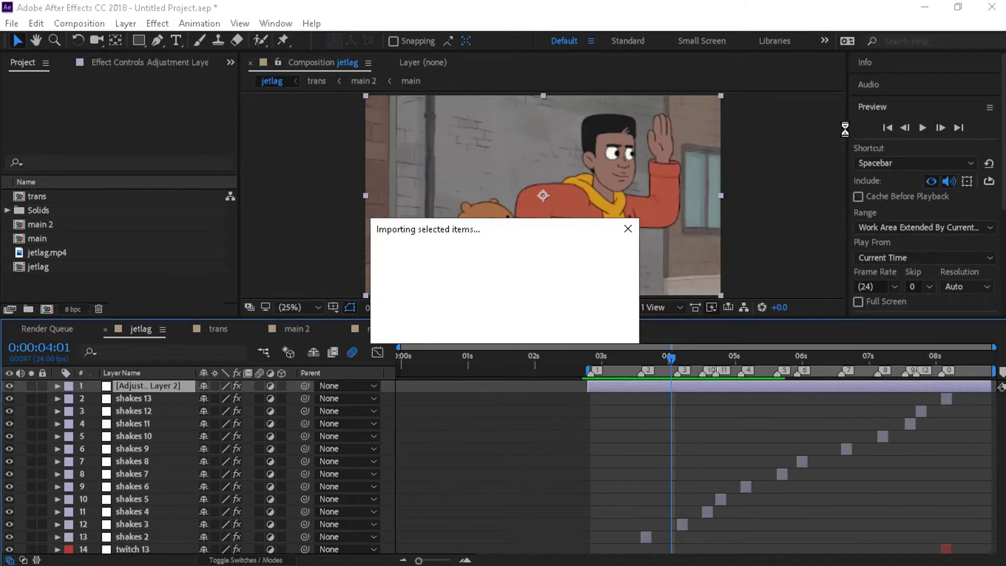
{"action": "left_click_drag", "start_coordinate": [140, 193], "coordinate": [398, 384]}
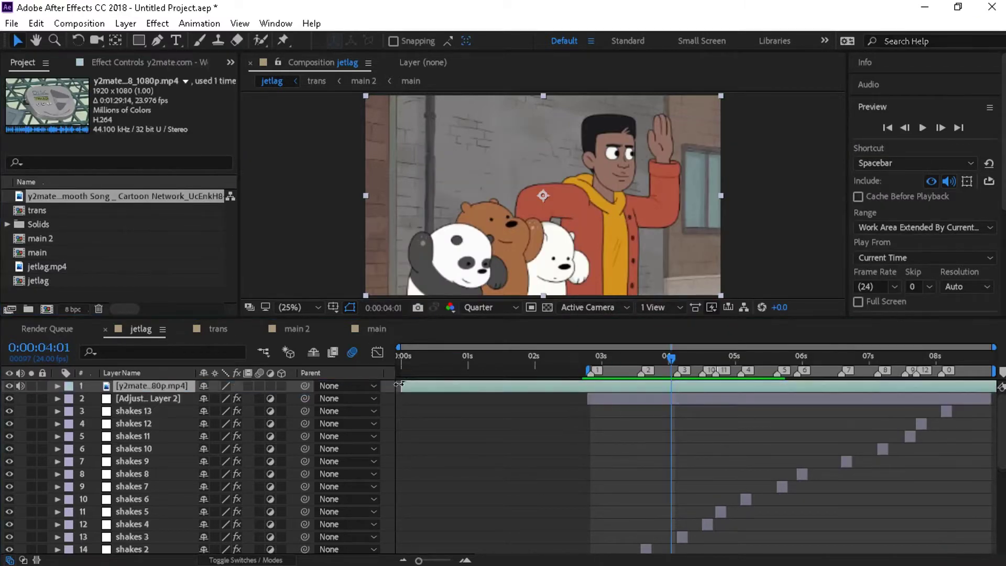
Step: Solo the We Bare Bears clip with its audio muted and preview it from several points to find a usable section
{"action": "left_click", "coordinate": [629, 358]}
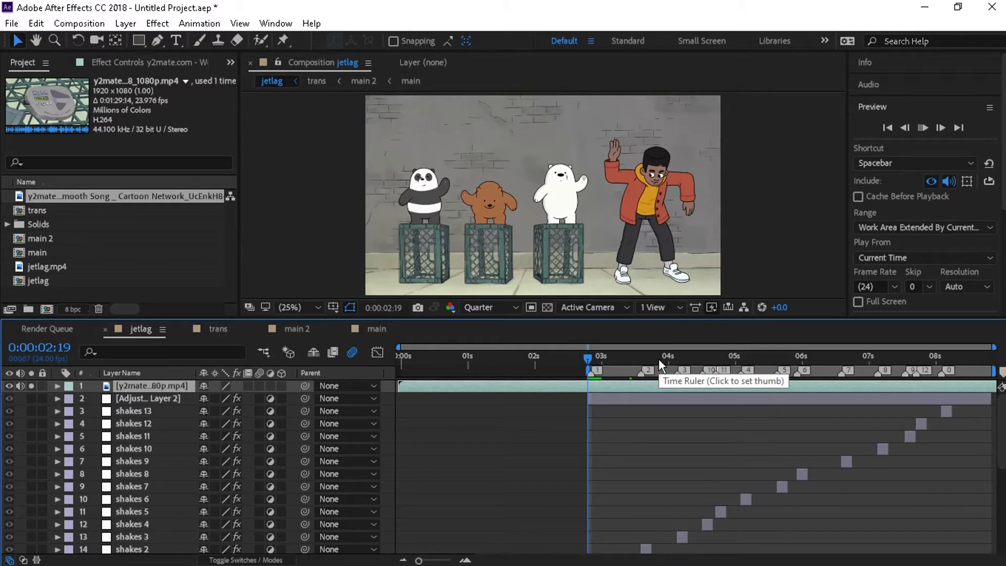
{"action": "key", "text": "space"}
{"action": "left_click", "coordinate": [19, 386]}
{"action": "left_click_drag", "start_coordinate": [489, 362], "coordinate": [658, 359]}
{"action": "key", "text": "space"}
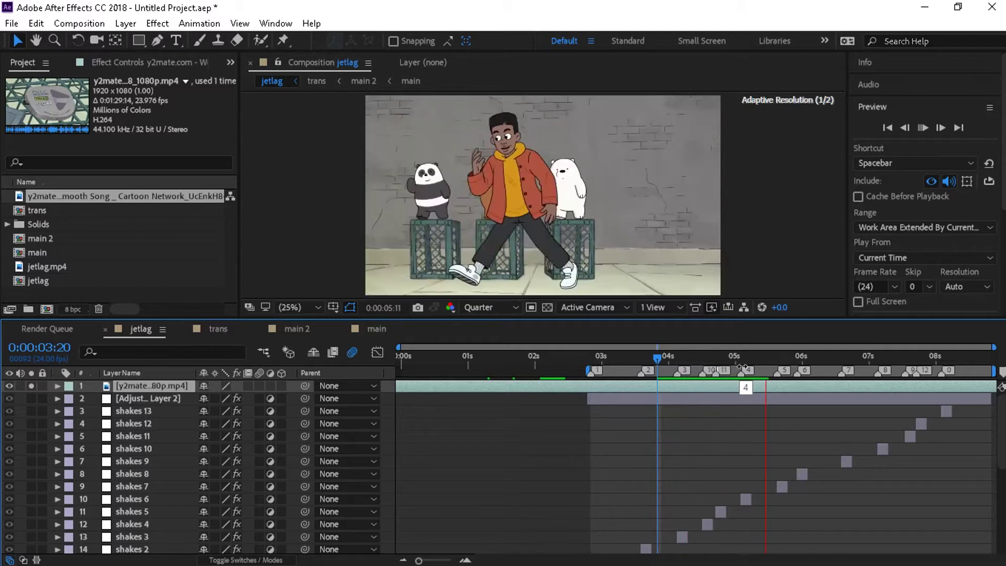
{"action": "left_click", "coordinate": [727, 355]}
{"action": "scroll", "coordinate": [497, 466], "scroll_direction": "down", "scroll_amount": 1}
{"action": "scroll", "coordinate": [497, 466], "scroll_direction": "up", "scroll_amount": 1}
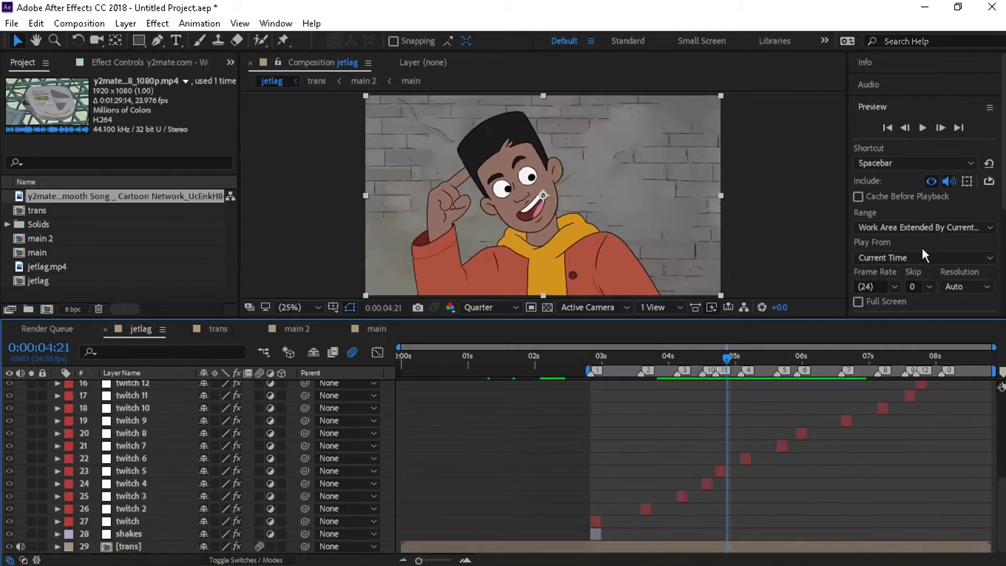
{"action": "key", "text": "space"}
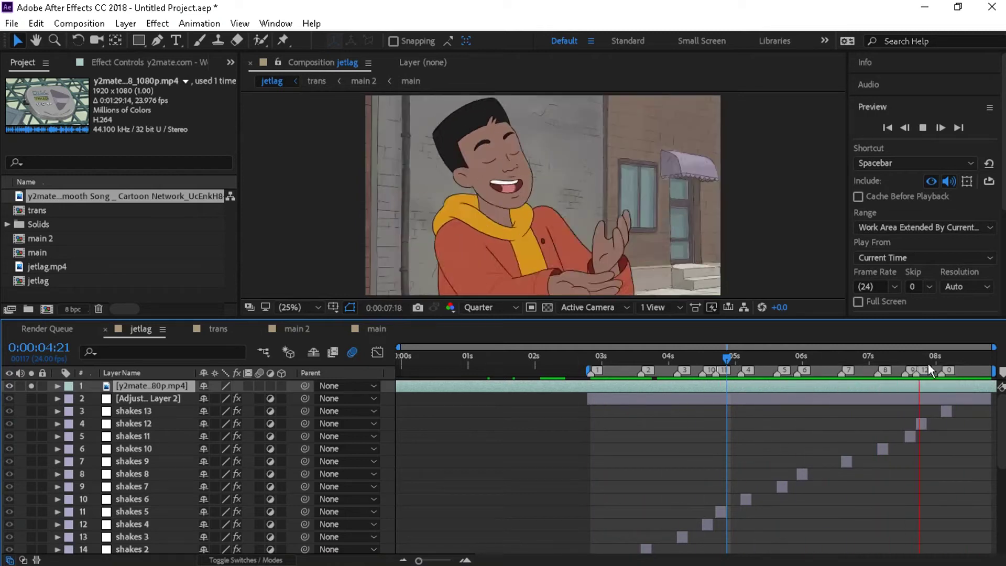
Step: Split the clip after the last marker, delete the part before the cut, and slide the remainder to start at marker 1
{"action": "left_click", "coordinate": [972, 357]}
{"action": "key", "text": "ctrl+shift+d"}
{"action": "left_click", "coordinate": [967, 397]}
{"action": "key", "text": "Delete"}
{"action": "left_click_drag", "start_coordinate": [984, 385], "coordinate": [608, 376]}
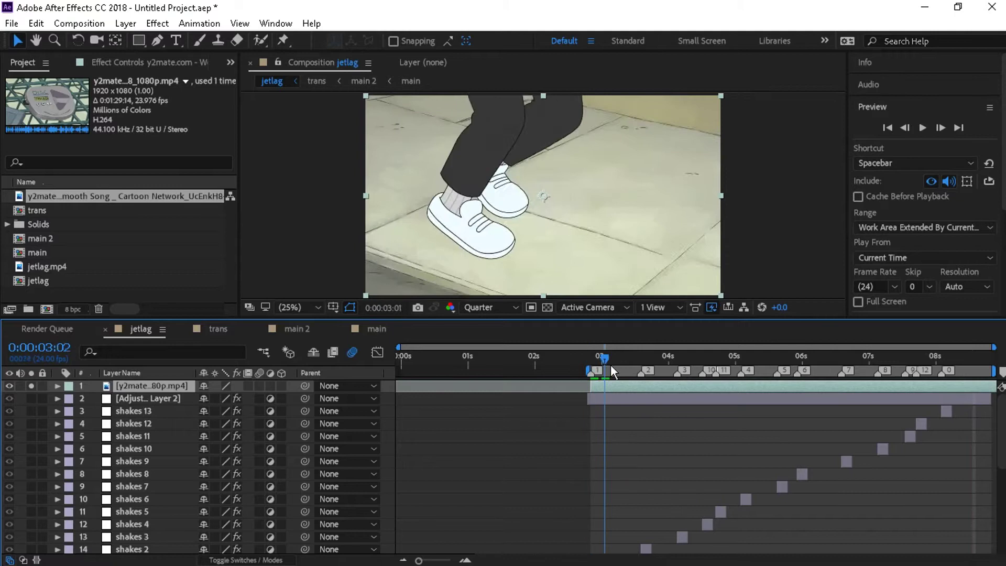
Step: Slide the trimmed clip earlier and cut it off just after marker 2
{"action": "left_click_drag", "start_coordinate": [745, 385], "coordinate": [442, 393]}
{"action": "left_click", "coordinate": [663, 357]}
{"action": "key", "text": "ctrl+shift+d"}
Step: Place a second full copy of the We Bare Bears clip above the first and preview it soloed to find another section
{"action": "left_click", "coordinate": [672, 358]}
{"action": "left_click_drag", "start_coordinate": [404, 360], "coordinate": [706, 354]}
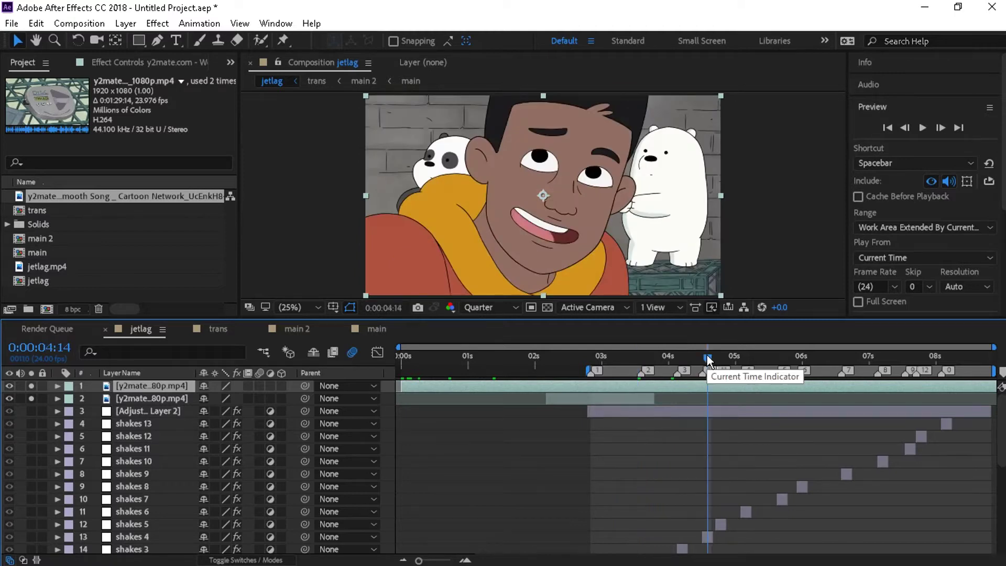
{"action": "key", "text": "space"}
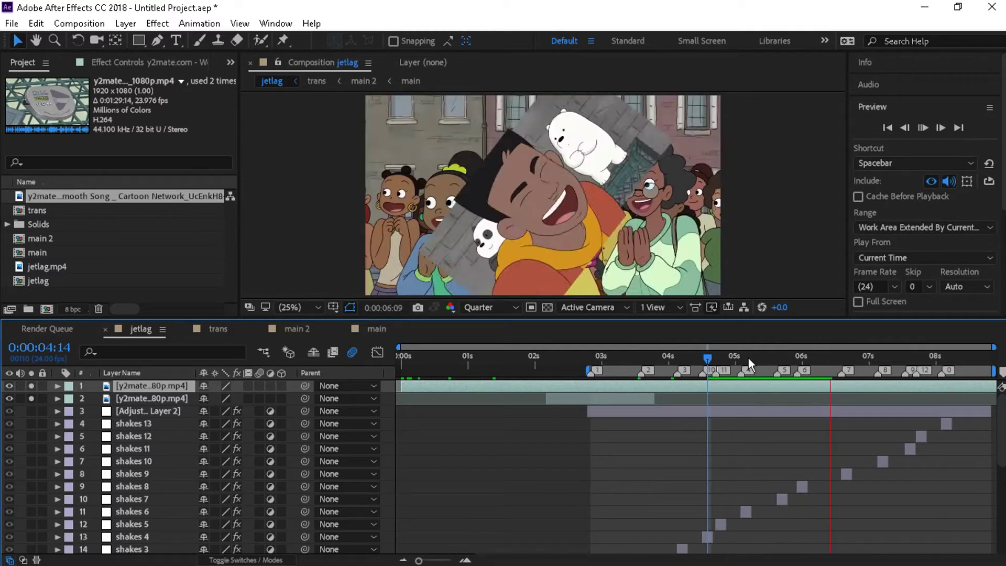
{"action": "left_click", "coordinate": [724, 358]}
{"action": "left_click_drag", "start_coordinate": [722, 360], "coordinate": [670, 354]}
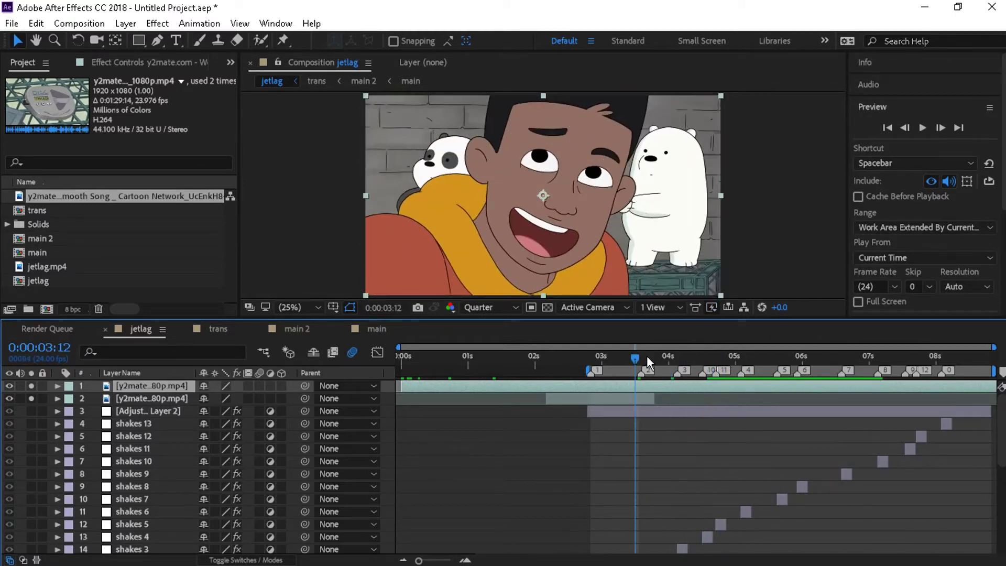
{"action": "left_click", "coordinate": [551, 356]}
{"action": "left_click", "coordinate": [457, 366]}
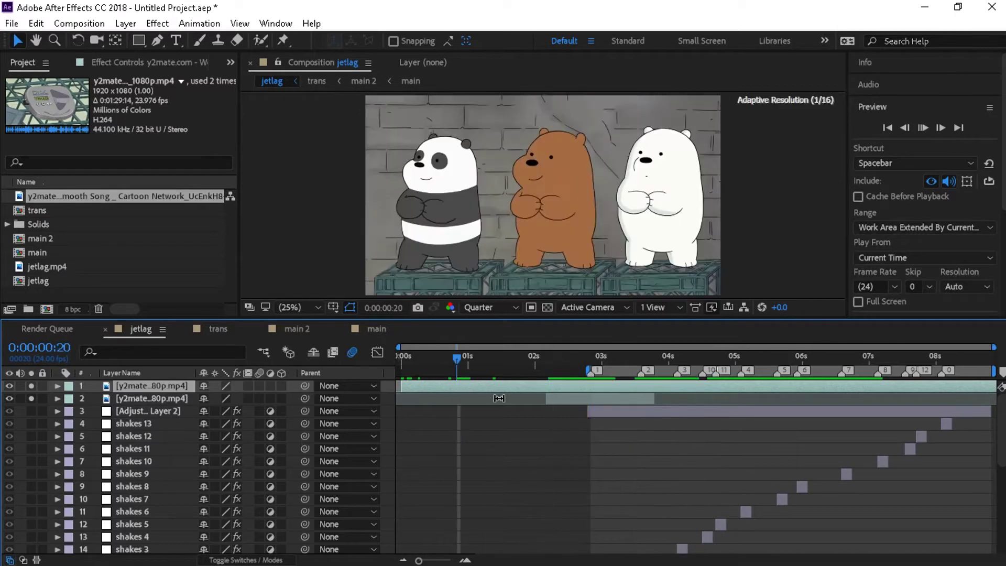
Step: Cut the second copy down to the section from 0:00:02:00 to 0:00:03:18, deleting the parts before and after it
{"action": "left_click_drag", "start_coordinate": [532, 362], "coordinate": [653, 382]}
{"action": "key", "text": "ctrl+shift+d"}
{"action": "left_click", "coordinate": [516, 398]}
{"action": "key", "text": "Delete"}
{"action": "left_click", "coordinate": [673, 386]}
{"action": "key", "text": "ctrl+shift+d"}
{"action": "key", "text": "Delete"}
{"action": "left_click", "coordinate": [626, 386]}
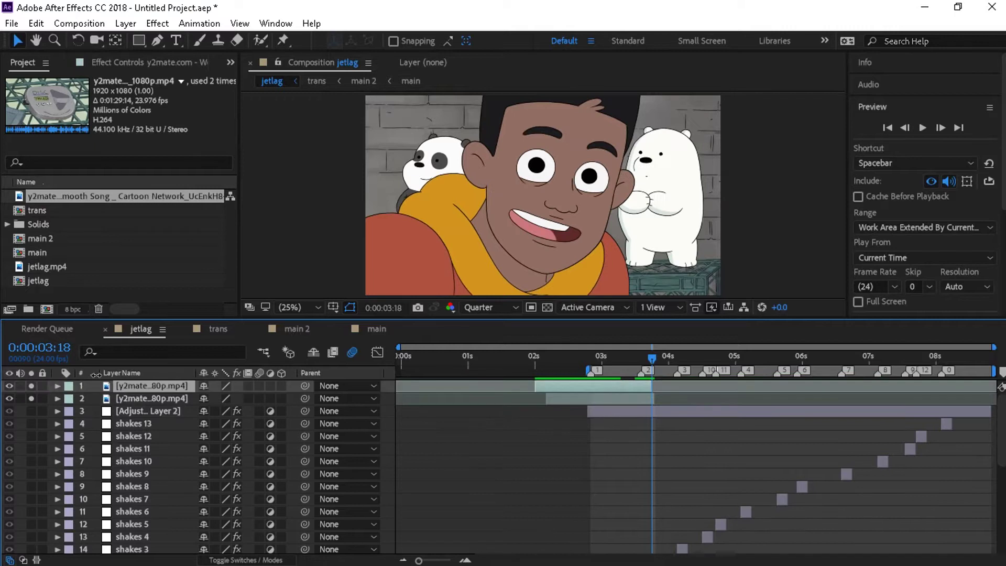
Step: Turn off solo on the two We Bare Bears clips and hide the lower one
{"action": "left_click", "coordinate": [146, 401]}
{"action": "key", "text": "t"}
{"action": "key", "text": "t"}
{"action": "left_click", "coordinate": [10, 398]}
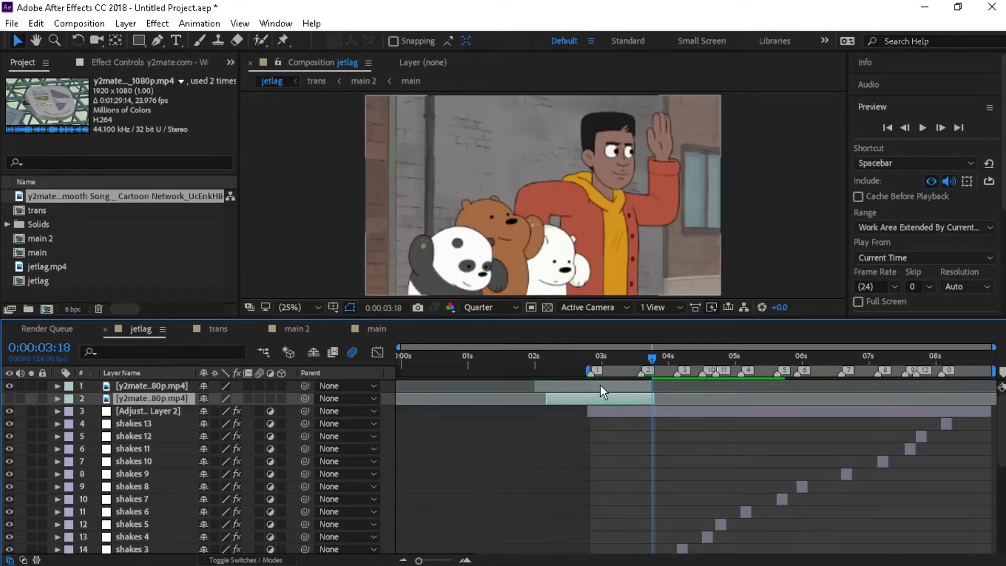
Step: Move the upper We Bare Bears clip to start at marker 3 and trim its end to marker 4 at 0:00:05:02
{"action": "left_click", "coordinate": [599, 387]}
{"action": "left_click_drag", "start_coordinate": [595, 386], "coordinate": [637, 398]}
{"action": "left_click", "coordinate": [636, 398]}
{"action": "left_click_drag", "start_coordinate": [652, 362], "coordinate": [729, 362]}
{"action": "left_click", "coordinate": [697, 386]}
{"action": "key", "text": "["}
{"action": "left_click", "coordinate": [739, 356]}
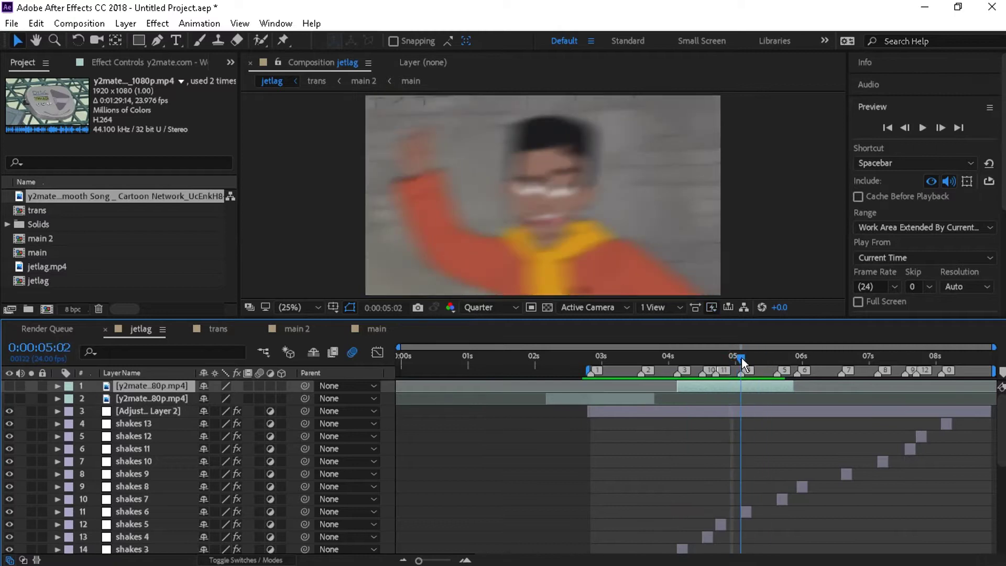
{"action": "left_click", "coordinate": [464, 559]}
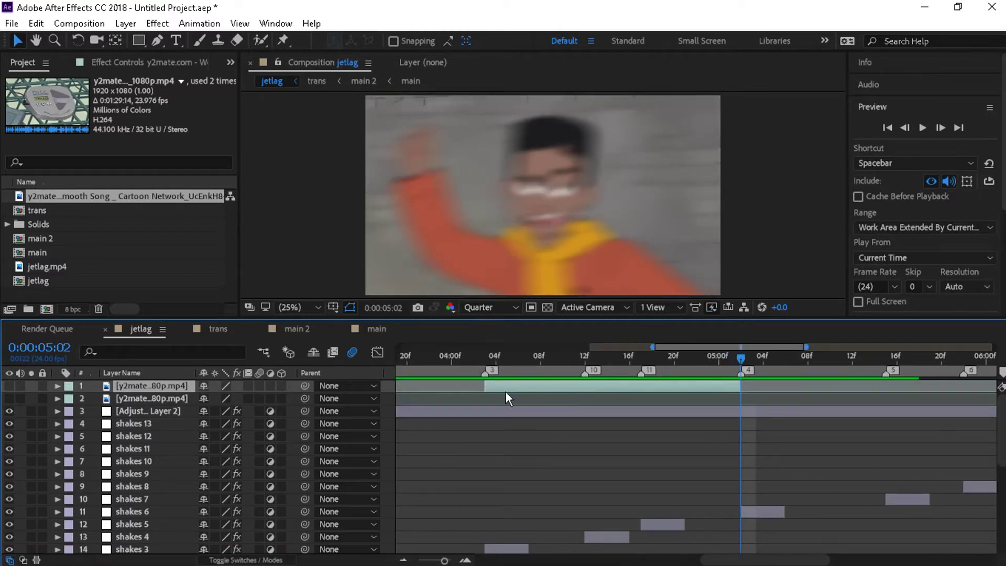
Step: Keyframe the upper clip's scale to grow to 300% between 0:00:04:03 and 0:00:05:02, and apply Easy Ease to the keyframes
{"action": "key", "text": "t"}
{"action": "left_click", "coordinate": [121, 404]}
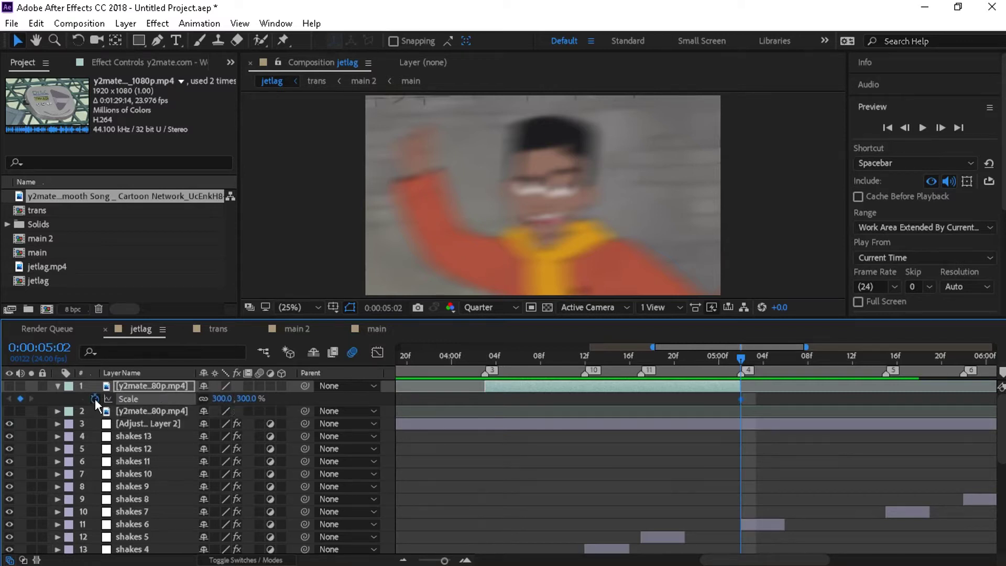
{"action": "left_click", "coordinate": [94, 398]}
{"action": "left_click", "coordinate": [484, 358]}
{"action": "left_click_drag", "start_coordinate": [766, 405], "coordinate": [471, 397]}
{"action": "key", "text": "F9"}
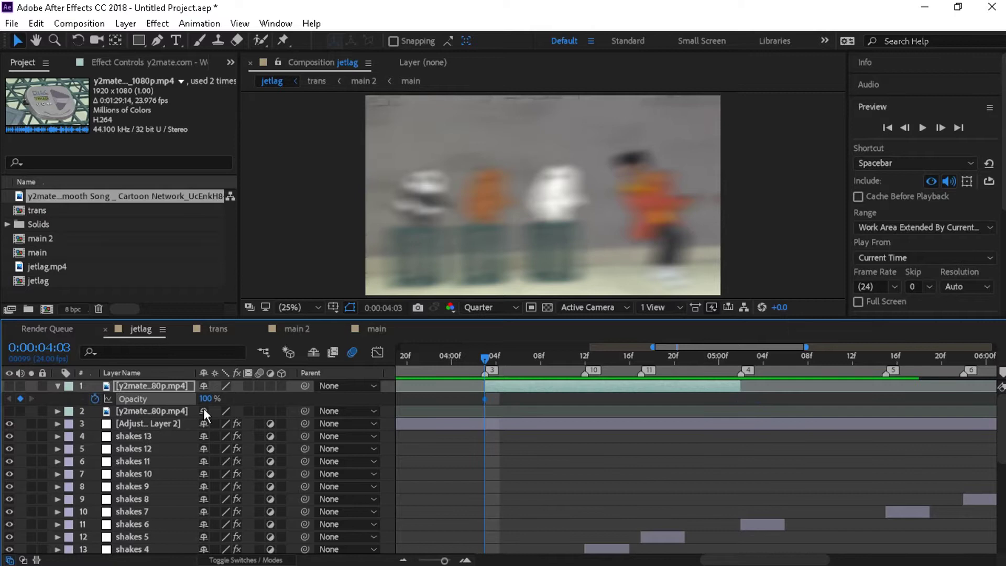
Step: Keyframe the upper clip's opacity from 60% at 0:00:04:03 to 0% at 0:00:05:02 with Easy Ease, and show the layer
{"action": "key", "text": "o"}
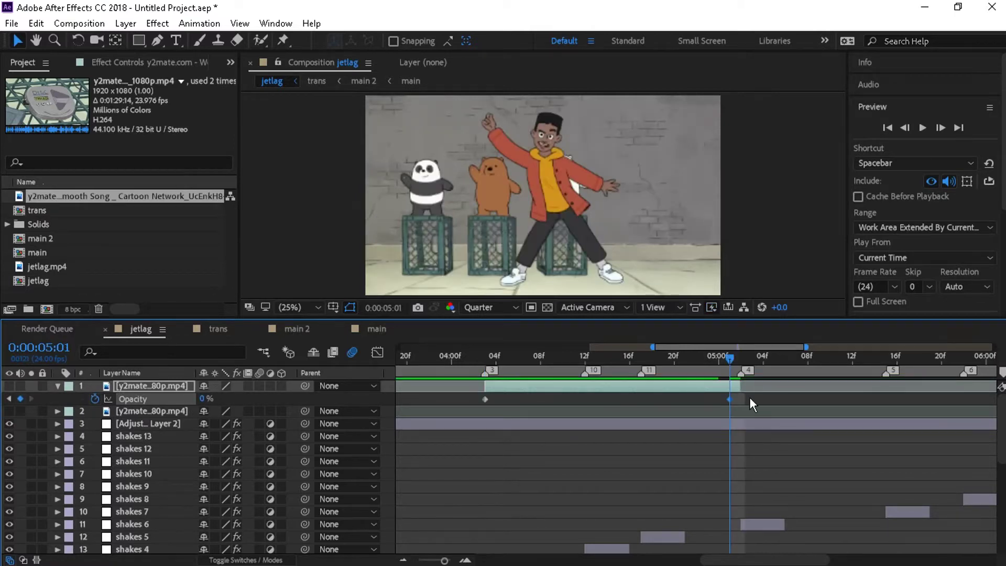
{"action": "left_click_drag", "start_coordinate": [463, 356], "coordinate": [561, 391]}
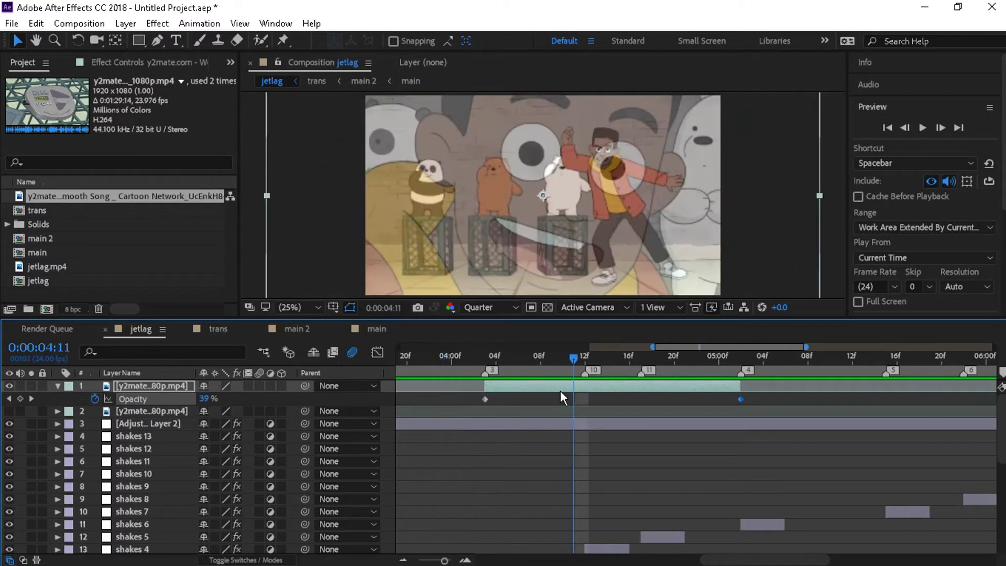
{"action": "left_click", "coordinate": [180, 409]}
{"action": "left_click", "coordinate": [178, 400]}
Step: Reshape the upper clip's opacity curve in the Graph Editor with a steep start and a steep end, and scrub through the fade
{"action": "left_click", "coordinate": [381, 357]}
{"action": "left_click", "coordinate": [585, 359]}
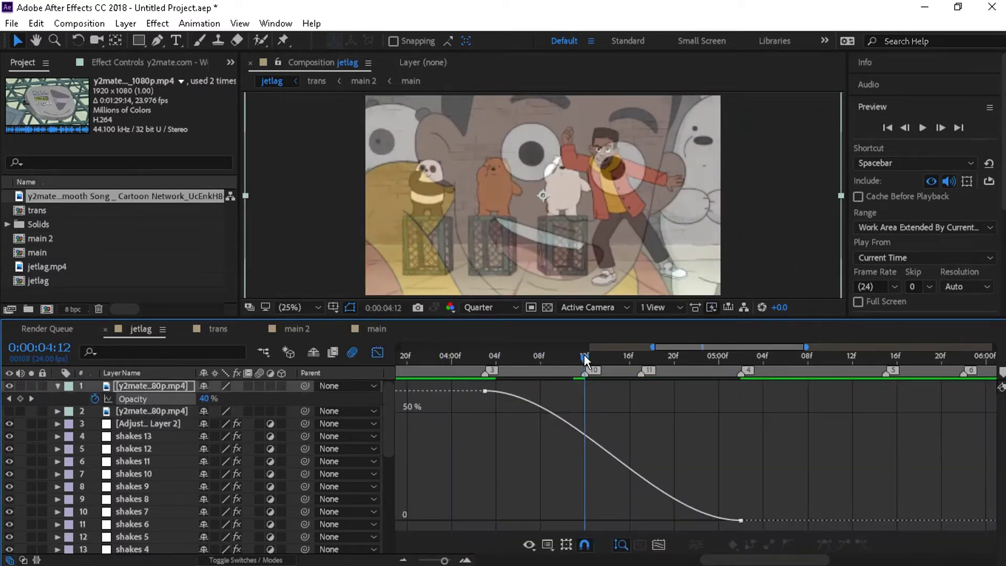
{"action": "left_click", "coordinate": [485, 391]}
{"action": "left_click_drag", "start_coordinate": [570, 391], "coordinate": [476, 471]}
{"action": "left_click_drag", "start_coordinate": [655, 520], "coordinate": [743, 435]}
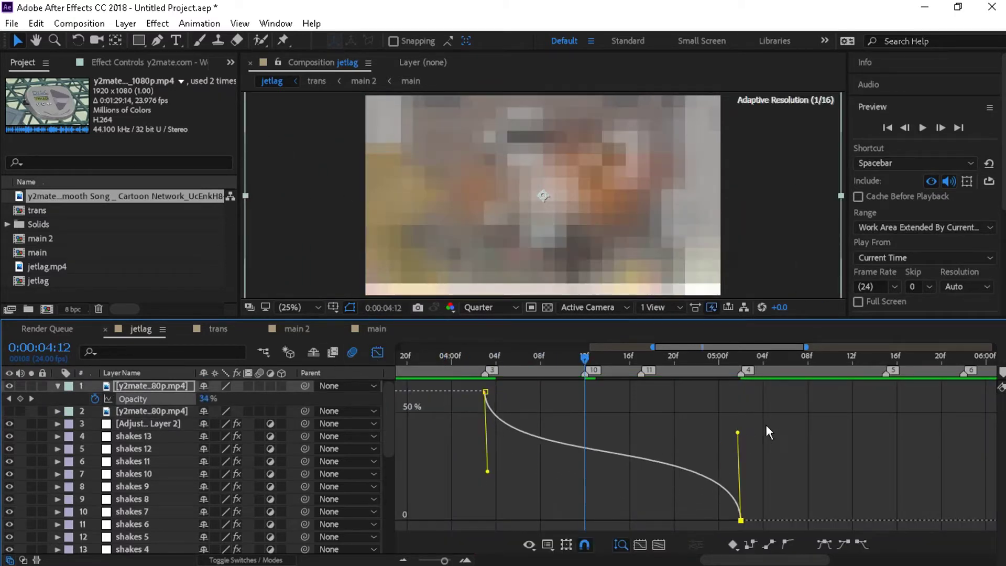
{"action": "left_click", "coordinate": [455, 359]}
{"action": "left_click_drag", "start_coordinate": [455, 359], "coordinate": [550, 361]}
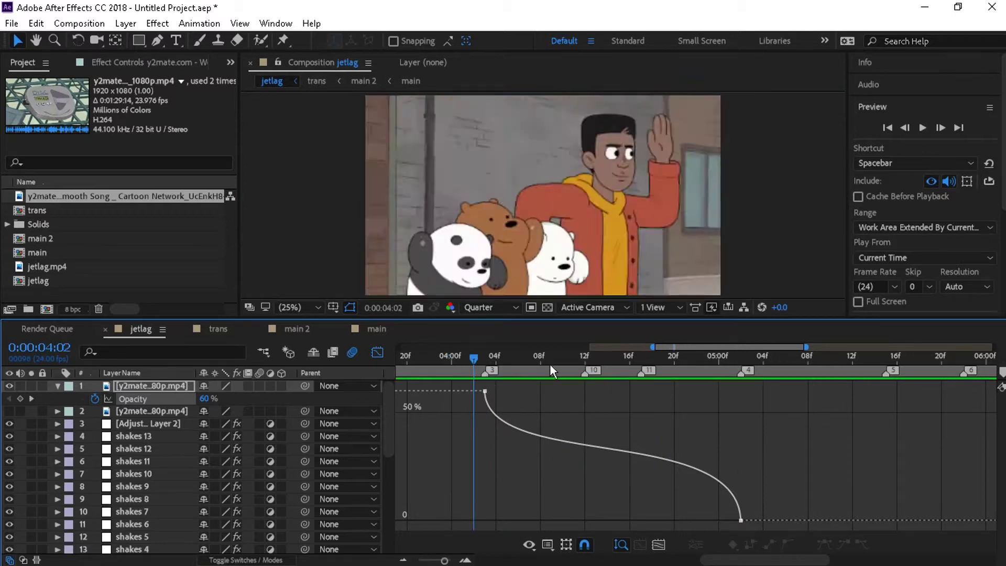
Step: Try flattening the start of the opacity curve so the fade happens late, and preview it
{"action": "left_click", "coordinate": [495, 417]}
{"action": "left_click_drag", "start_coordinate": [487, 471], "coordinate": [661, 392]}
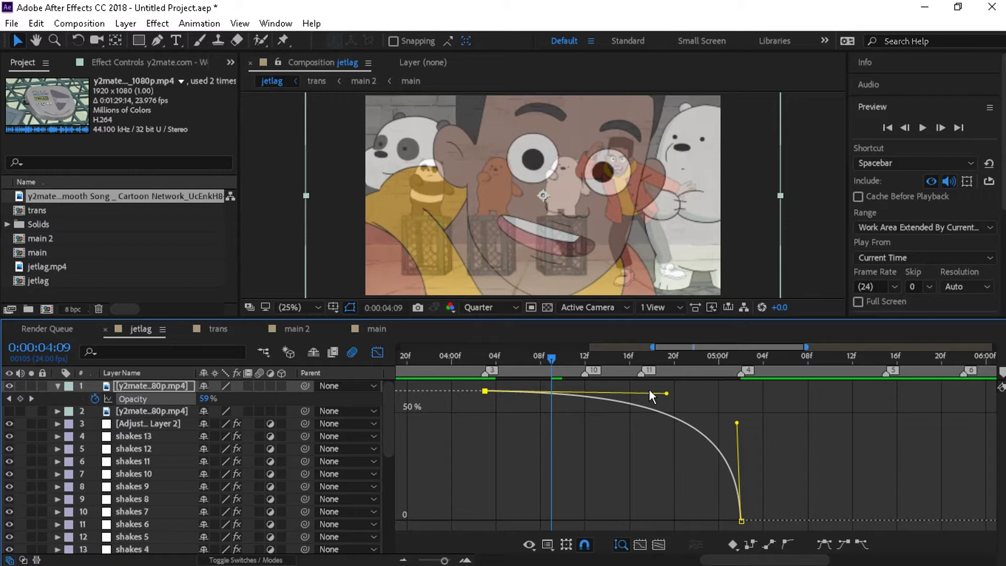
{"action": "left_click", "coordinate": [477, 359]}
{"action": "key", "text": "space"}
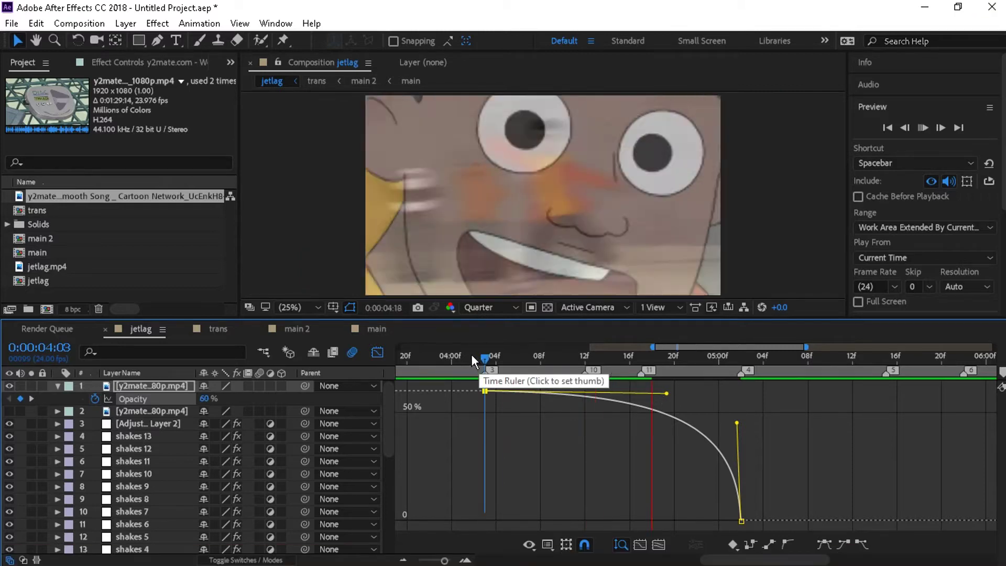
{"action": "key", "text": "space"}
Step: Reshape the opacity curve to drop steeply at the start and level off at 0%, preview it, and close the Graph Editor
{"action": "left_click", "coordinate": [550, 358]}
{"action": "left_click_drag", "start_coordinate": [667, 393], "coordinate": [470, 468]}
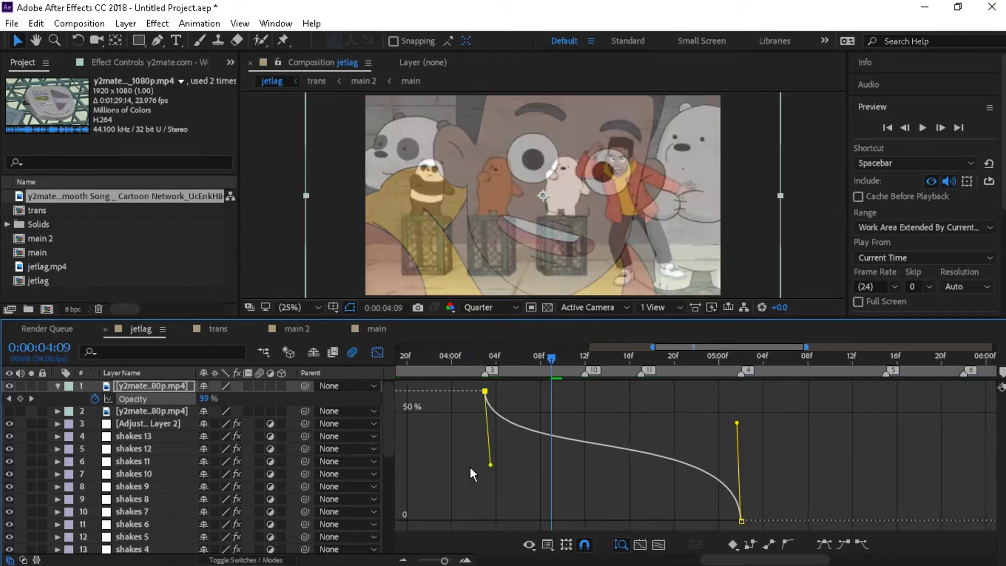
{"action": "left_click_drag", "start_coordinate": [736, 423], "coordinate": [611, 506]}
{"action": "left_click", "coordinate": [463, 358]}
{"action": "key", "text": "space"}
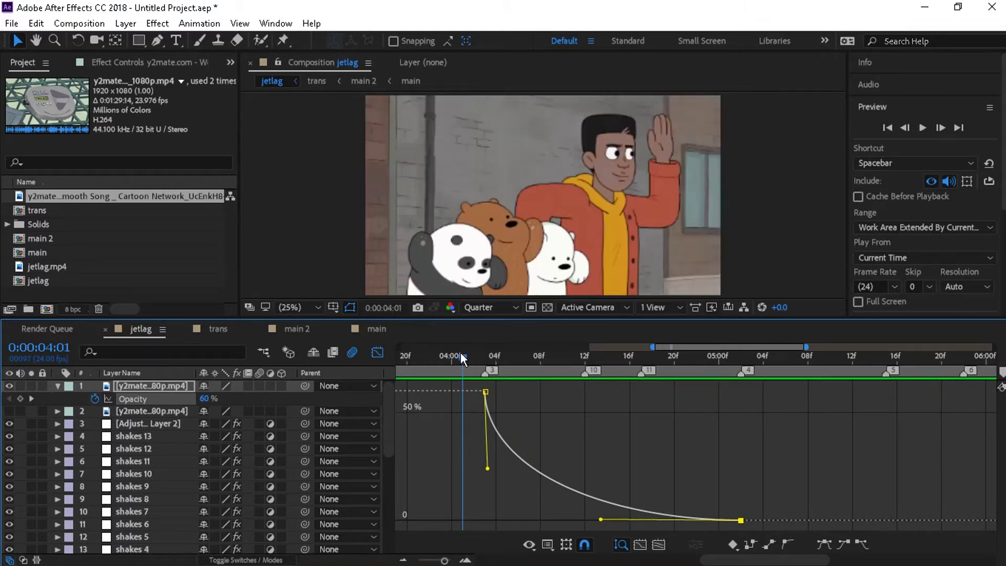
{"action": "left_click", "coordinate": [377, 352]}
{"action": "key", "text": "space"}
Step: Add an edge-detection effect in RGB Edges mode to the upper We Bare Bears clip
{"action": "key", "text": "ctrl+space"}
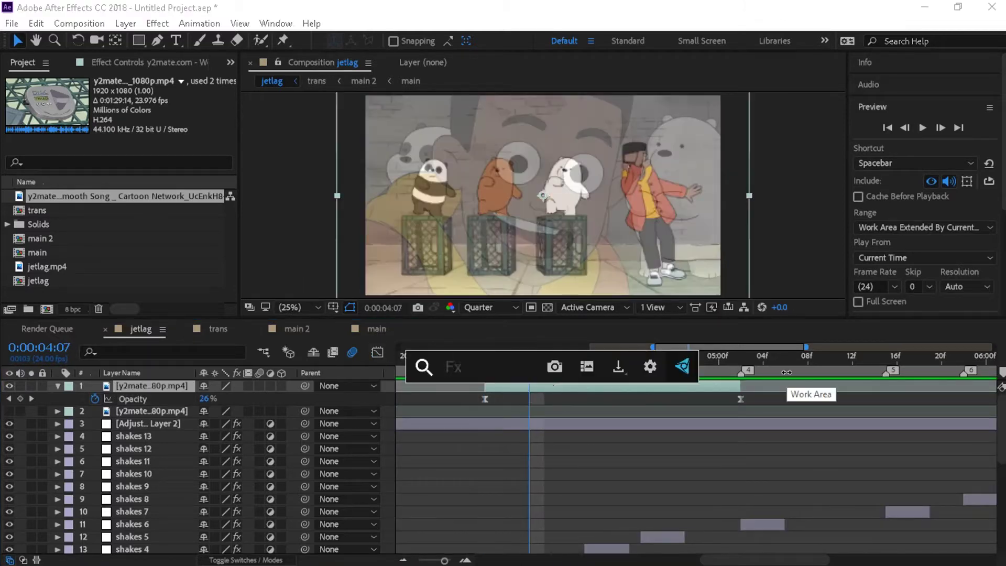
{"action": "type", "text": "edgesde"}
{"action": "key", "text": "Escape"}
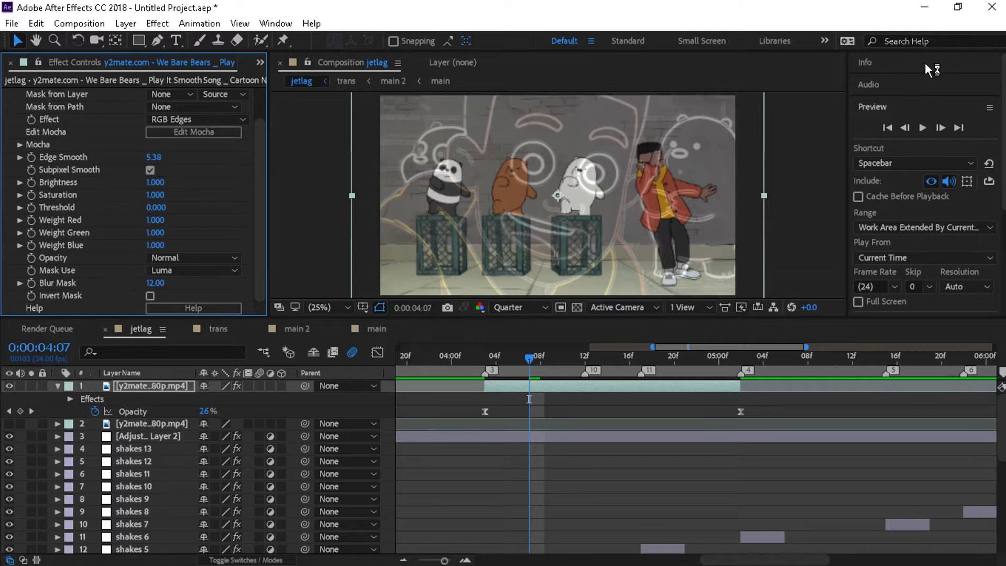
Step: Save the project as "jet lag" in the Adobe After Effects Auto-Save folder
{"action": "key", "text": "ctrl+s"}
{"action": "type", "text": "jet lag"}
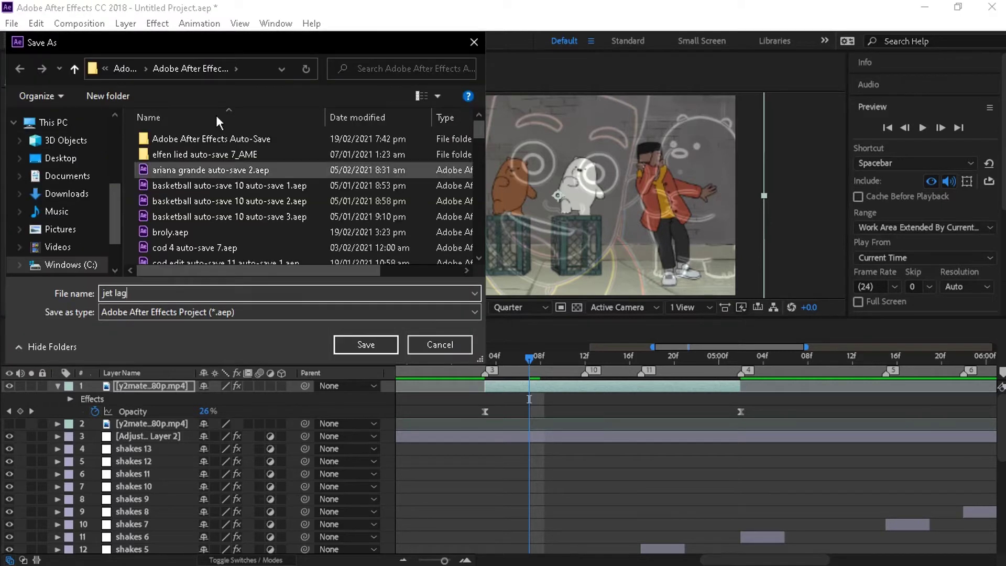
{"action": "scroll", "coordinate": [299, 186], "scroll_direction": "down", "scroll_amount": 15}
{"action": "scroll", "coordinate": [299, 187], "scroll_direction": "up", "scroll_amount": 15}
{"action": "left_click", "coordinate": [120, 75]}
{"action": "left_click", "coordinate": [348, 345]}
{"action": "left_click", "coordinate": [366, 344]}
Step: Switch the edge-detection effect to Mono Edges while viewing the start of the upper clip at 0:00:04:04
{"action": "left_click", "coordinate": [482, 356]}
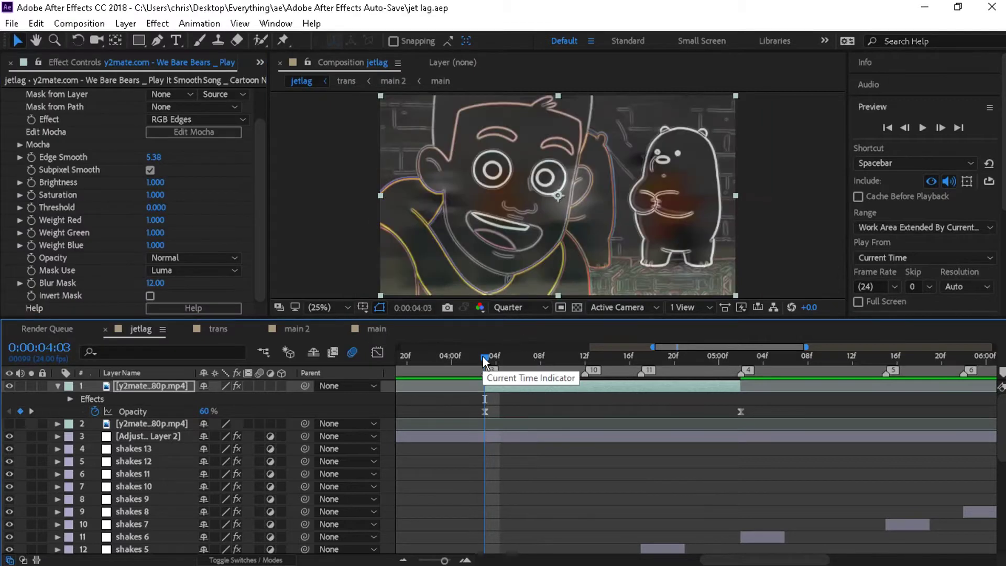
{"action": "left_click", "coordinate": [495, 357]}
{"action": "left_click", "coordinate": [177, 122]}
{"action": "left_click", "coordinate": [137, 203]}
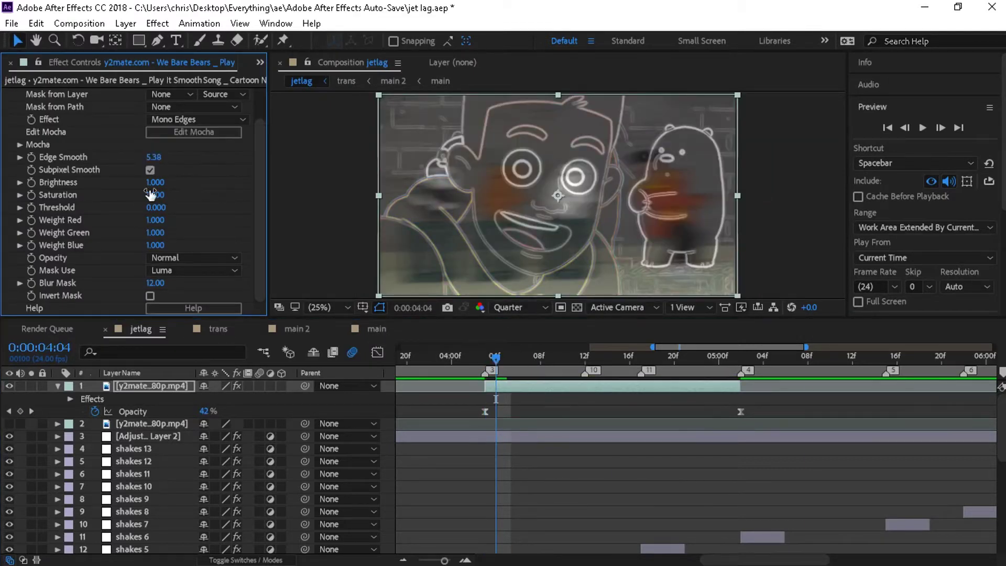
Step: Set the edge-detection effect's brightness to 0.700 and try different blending modes on the upper We Bare Bears clip
{"action": "mouse_move", "coordinate": [155, 182]}
{"action": "left_mouse_down"}
{"action": "mouse_move", "coordinate": [173, 179]}
{"action": "mouse_move", "coordinate": [160, 192]}
{"action": "left_mouse_up"}
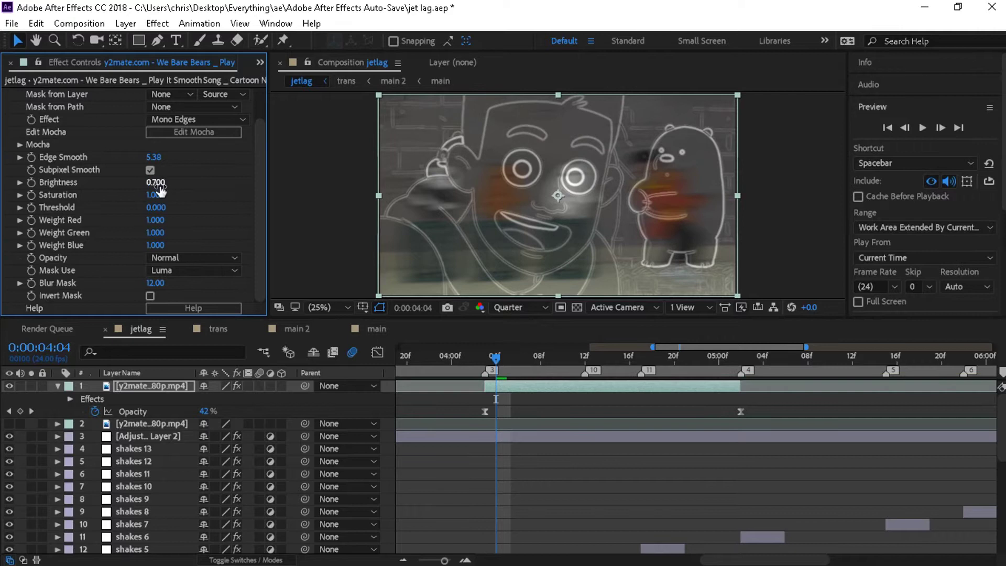
{"action": "right_click", "coordinate": [520, 385]}
{"action": "mouse_move", "coordinate": [560, 235]}
{"action": "left_click", "coordinate": [728, 360]}
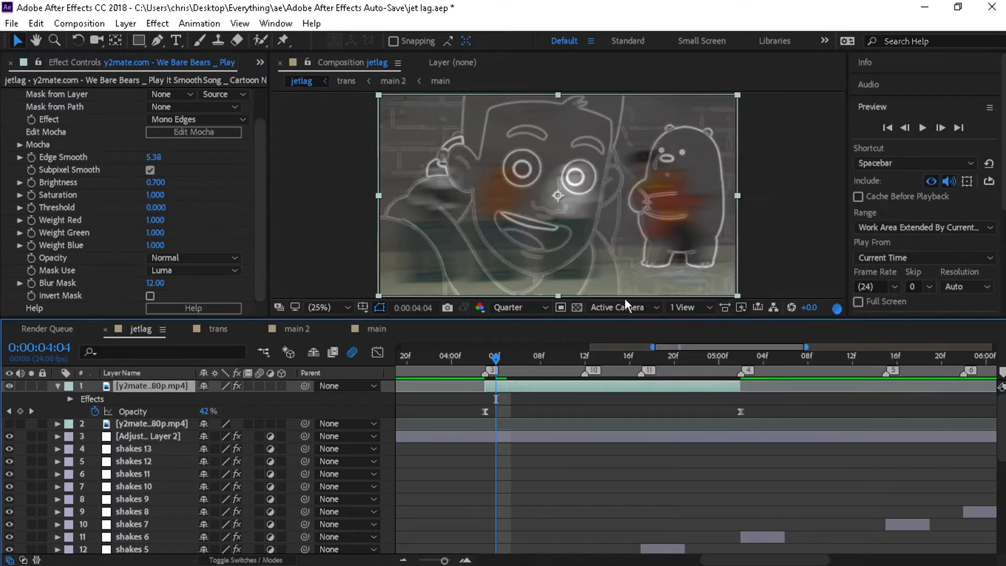
{"action": "right_click", "coordinate": [520, 386]}
{"action": "left_click", "coordinate": [730, 241]}
Step: Preview the edge-outline overlay from 0:00:04:01 and again from its start at 0:00:04:03
{"action": "left_click", "coordinate": [451, 357]}
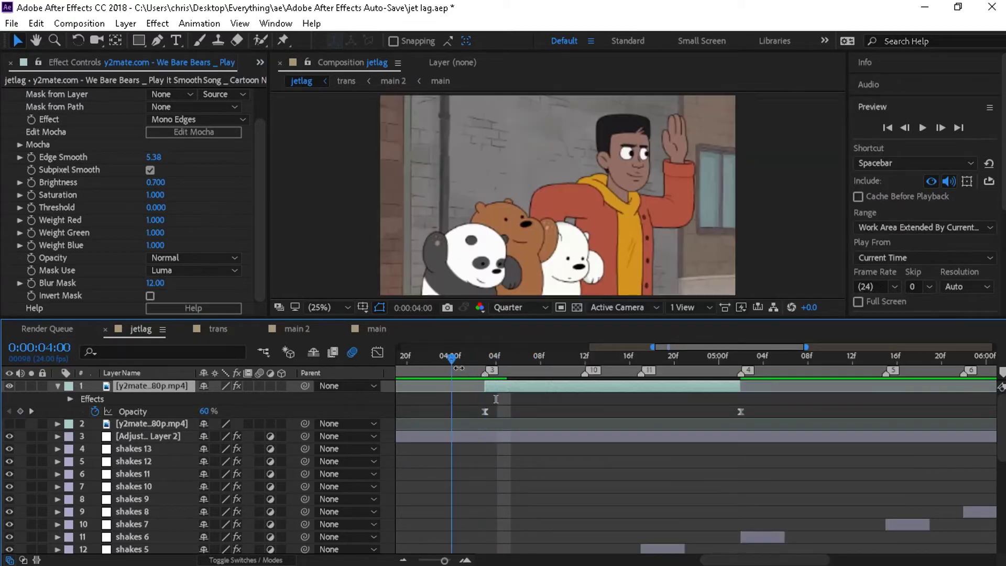
{"action": "left_click", "coordinate": [418, 358]}
{"action": "left_click", "coordinate": [463, 357]}
{"action": "key", "text": "space"}
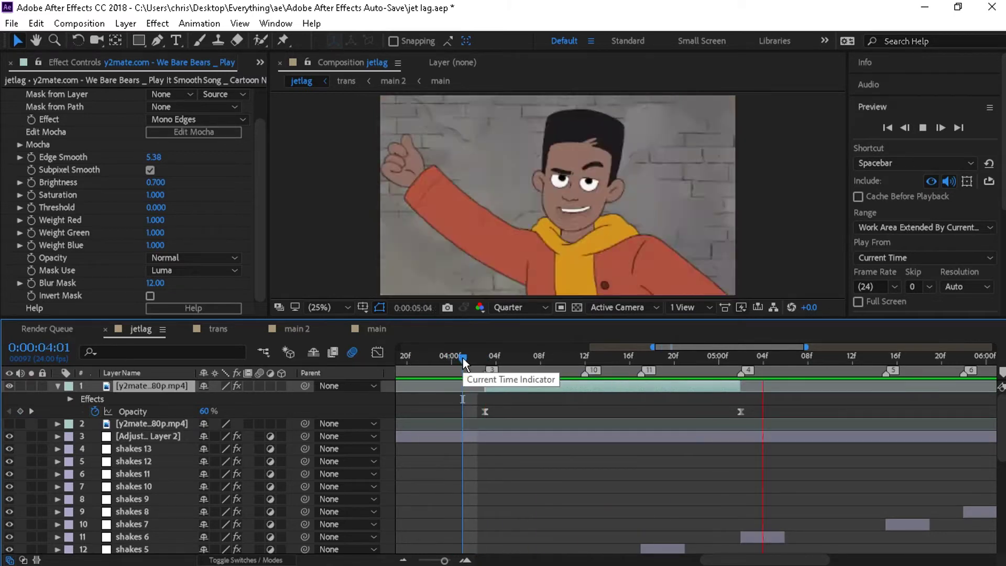
{"action": "key", "text": "space"}
{"action": "key", "text": "minus"}
{"action": "key", "text": "minus"}
{"action": "left_click", "coordinate": [573, 358]}
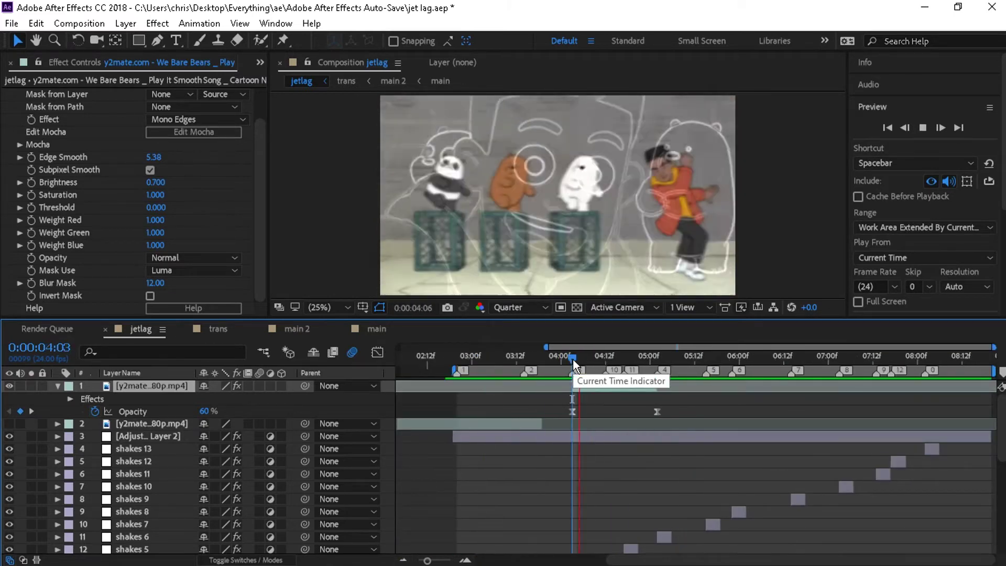
Step: Inspect the upper clip's scale curve in the Graph Editor and preview the animation from 0:00:03:23
{"action": "key", "text": "s"}
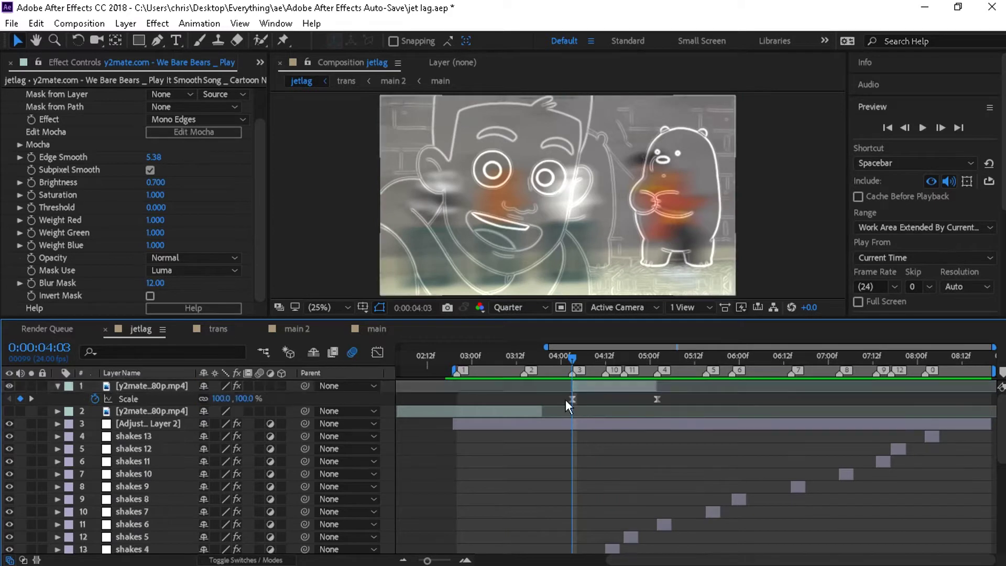
{"action": "key", "text": "shift+F3"}
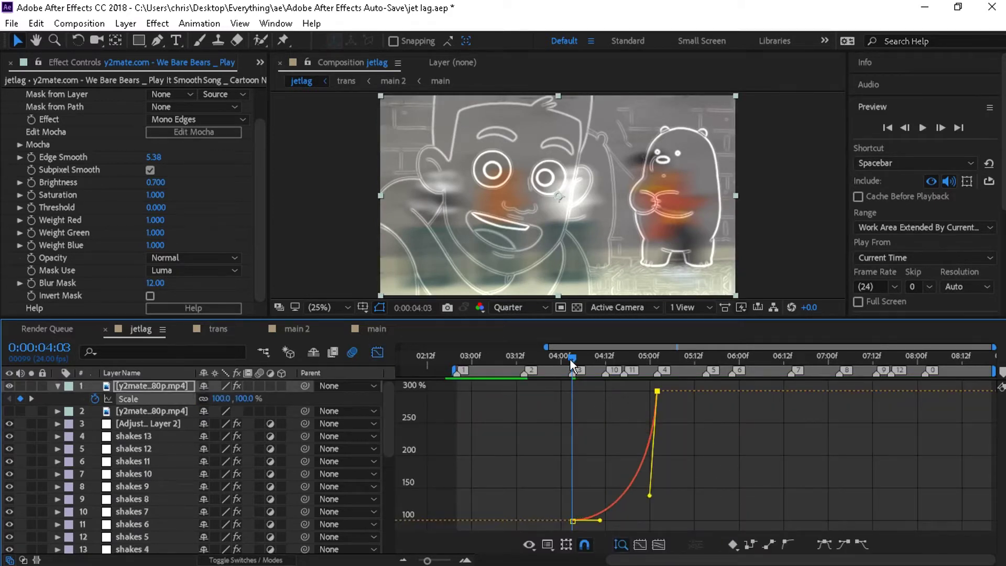
{"action": "left_click_drag", "start_coordinate": [570, 359], "coordinate": [558, 359]}
{"action": "key", "text": "space"}
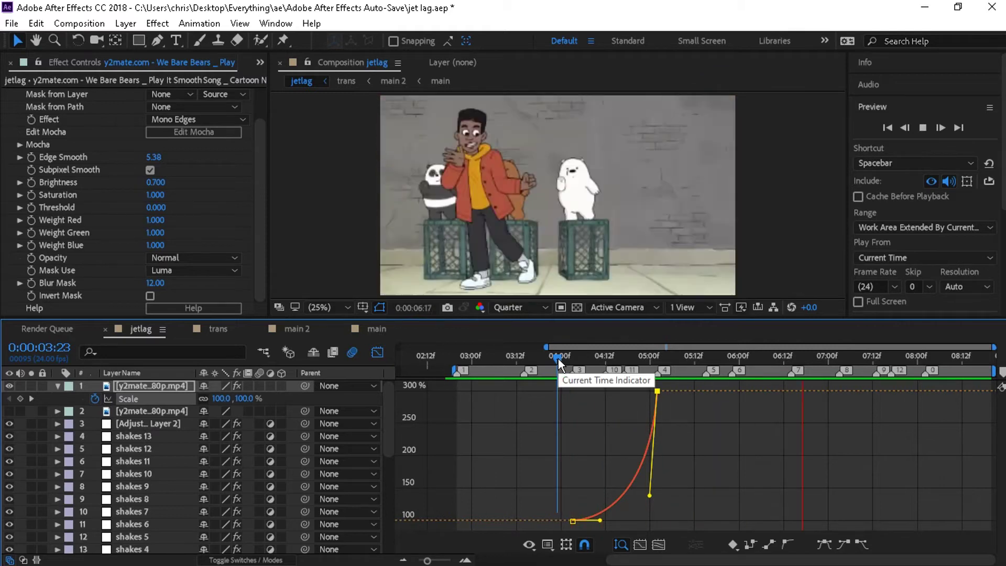
Step: In the main 2 composition, split the main layer at markers 1 and 2
{"action": "left_click", "coordinate": [219, 330]}
{"action": "left_click", "coordinate": [305, 335]}
{"action": "left_click", "coordinate": [375, 330]}
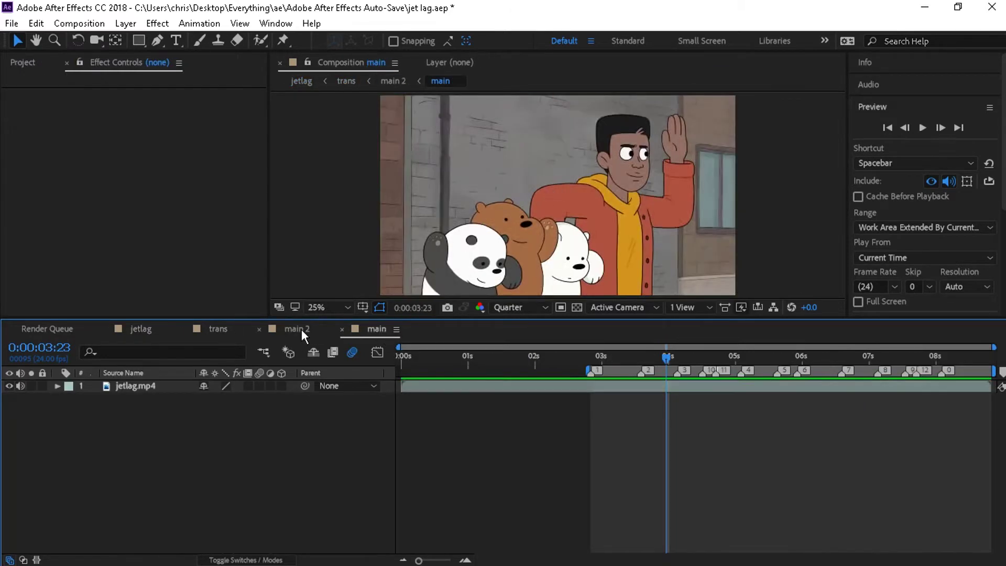
{"action": "left_click", "coordinate": [302, 331]}
{"action": "left_click", "coordinate": [590, 360]}
{"action": "key", "text": "ctrl+shift+d"}
{"action": "left_click", "coordinate": [640, 361]}
{"action": "key", "text": "ctrl+shift+d"}
Step: Reveal the first main section's opacity keyframes, move the 0% keyframe to 0:00:02:20 and preview the fade
{"action": "left_click", "coordinate": [585, 359]}
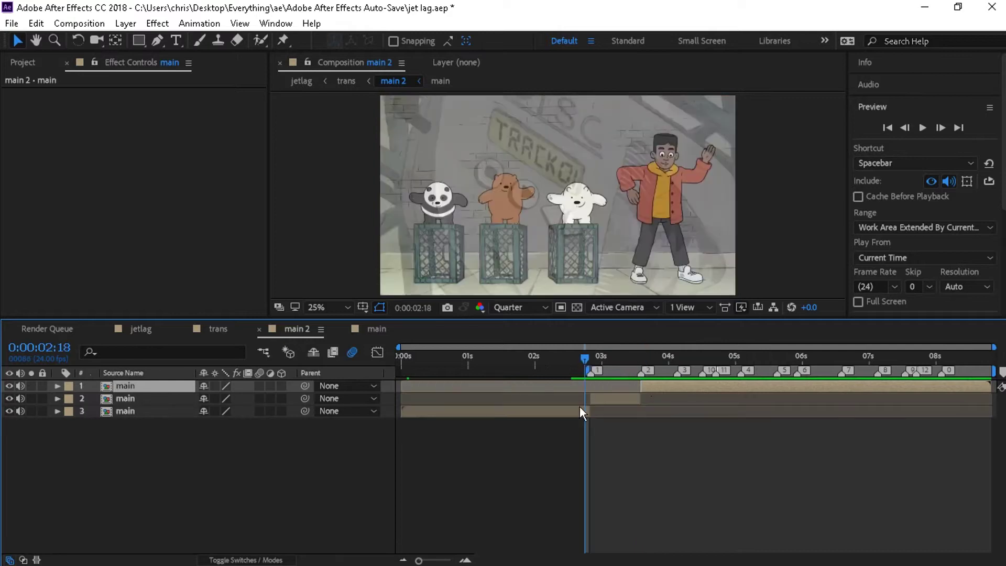
{"action": "left_click", "coordinate": [580, 409]}
{"action": "key", "text": "t"}
{"action": "key", "text": "equal"}
{"action": "key", "text": "equal"}
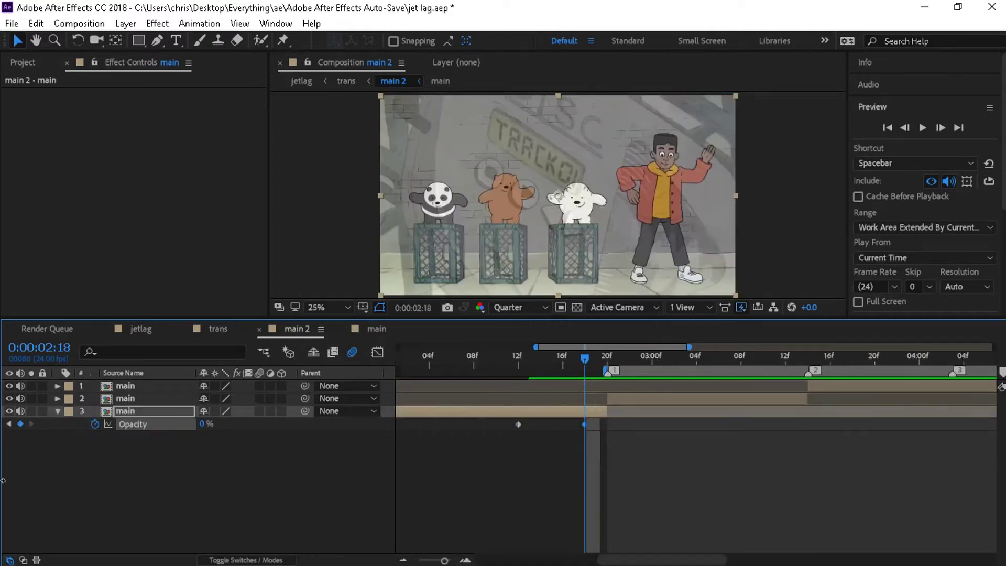
{"action": "left_click_drag", "start_coordinate": [2, 437], "coordinate": [1, 436]}
{"action": "left_click_drag", "start_coordinate": [583, 424], "coordinate": [606, 433]}
{"action": "left_click", "coordinate": [439, 360]}
{"action": "key", "text": "space"}
{"action": "key", "text": "space"}
Step: Move the first section's starting opacity keyframe to 0:00:01:23 and its 0% keyframe to 0:00:02:13, and preview the fade
{"action": "left_click", "coordinate": [473, 360]}
{"action": "left_click_drag", "start_coordinate": [518, 424], "coordinate": [460, 433]}
{"action": "left_click", "coordinate": [439, 360]}
{"action": "key", "text": "space"}
{"action": "key", "text": "space"}
{"action": "left_click_drag", "start_coordinate": [443, 360], "coordinate": [625, 369]}
{"action": "left_click_drag", "start_coordinate": [694, 424], "coordinate": [621, 423]}
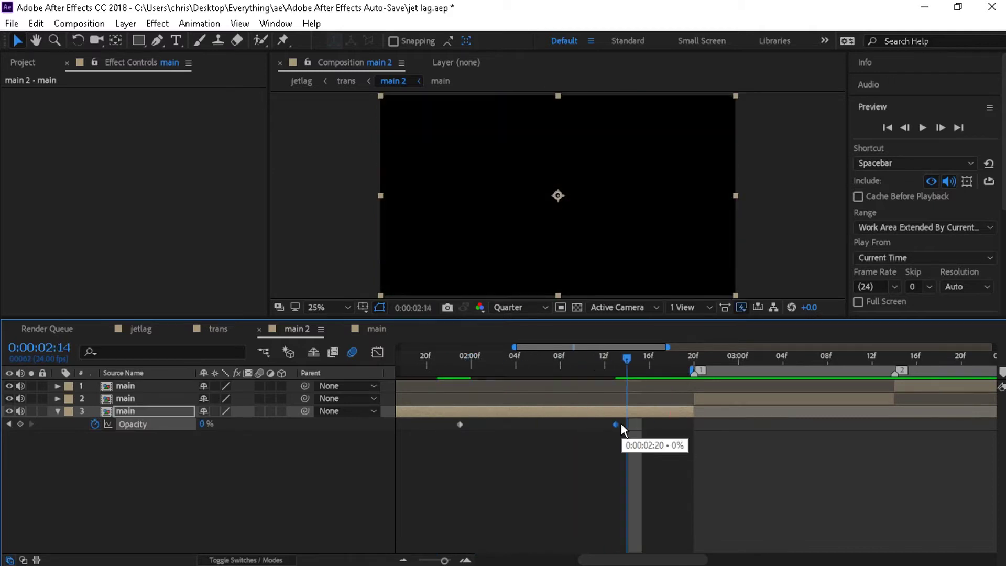
{"action": "left_click", "coordinate": [417, 359]}
{"action": "key", "text": "space"}
{"action": "key", "text": "space"}
Step: Add the Color Key effect to the middle main section at 0:00:02:20
{"action": "left_click", "coordinate": [626, 363]}
{"action": "key", "text": "minus"}
{"action": "key", "text": "minus"}
{"action": "left_click", "coordinate": [599, 356]}
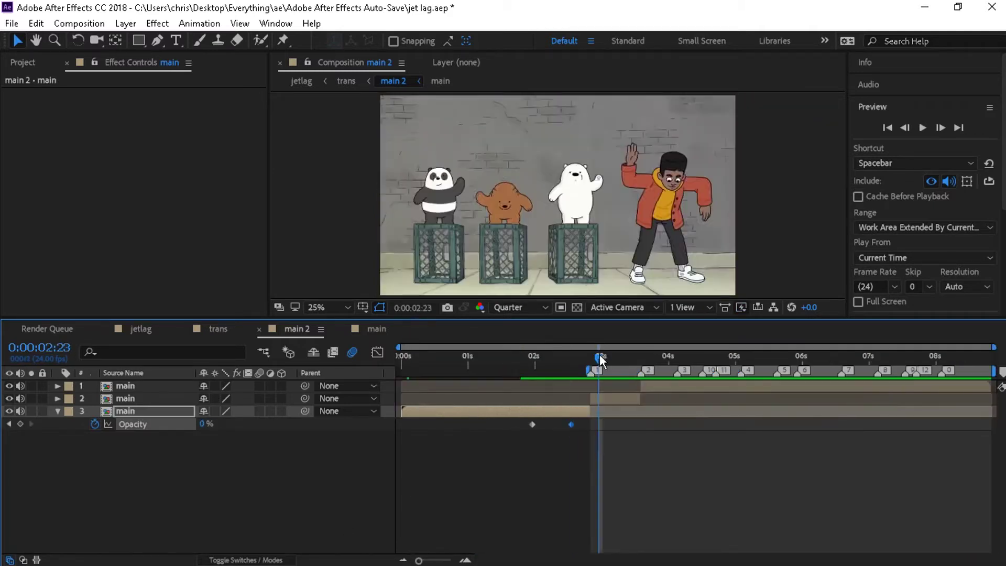
{"action": "key", "text": "space"}
{"action": "left_click", "coordinate": [589, 355]}
{"action": "key", "text": "equal"}
{"action": "key", "text": "equal"}
{"action": "left_click", "coordinate": [678, 399]}
{"action": "key", "text": "ctrl+space"}
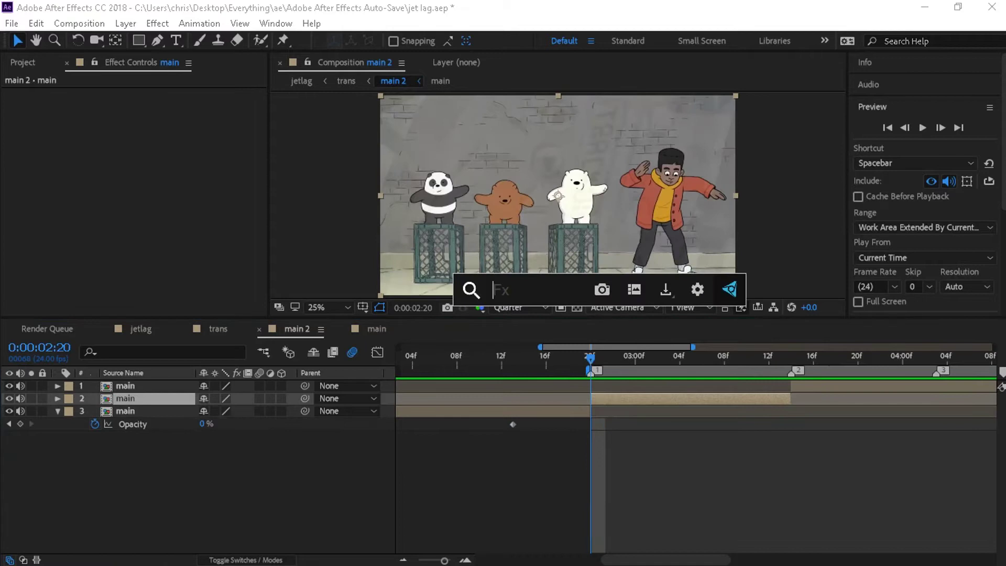
{"action": "type", "text": "color k"}
{"action": "key", "text": "Return"}
Step: Key out the grey wall with Color Tolerance 22, Edge Thin -1 and Edge Feather 7.0
{"action": "mouse_move", "coordinate": [149, 119]}
{"action": "left_mouse_down"}
{"action": "mouse_move", "coordinate": [202, 136]}
{"action": "mouse_move", "coordinate": [148, 137]}
{"action": "left_mouse_up"}
{"action": "left_click", "coordinate": [741, 307]}
{"action": "left_click", "coordinate": [765, 325]}
{"action": "left_click_drag", "start_coordinate": [151, 144], "coordinate": [222, 150]}
{"action": "scroll", "coordinate": [472, 183], "scroll_direction": "up", "scroll_amount": 2}
{"action": "scroll", "coordinate": [471, 184], "scroll_direction": "down", "scroll_amount": 2}
{"action": "left_click_drag", "start_coordinate": [152, 120], "coordinate": [133, 134]}
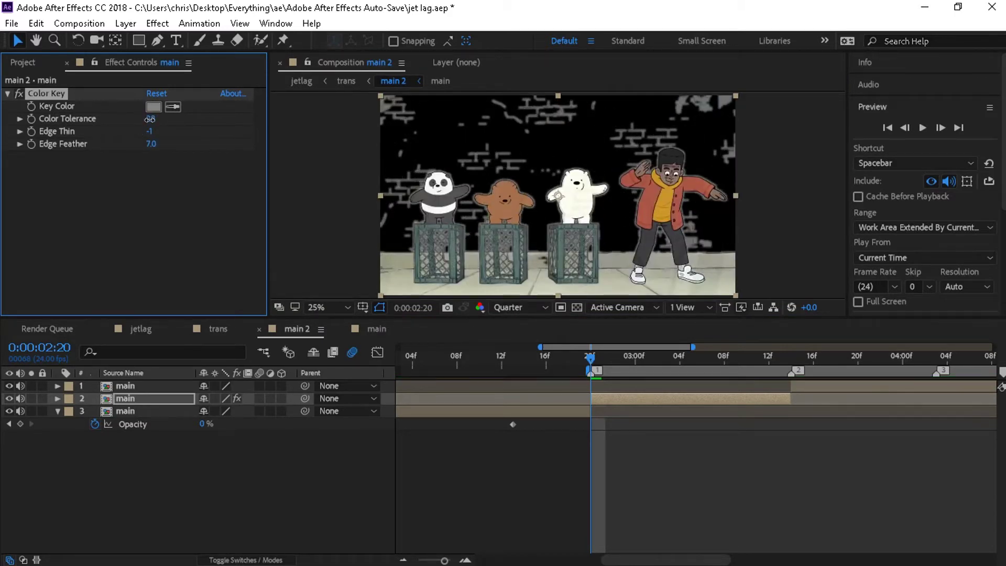
Step: Disable Color Key and try keying out the grey wall with Keylight (1.2) at Screen Gain 12.0, and remove Keylight
{"action": "left_click", "coordinate": [18, 95]}
{"action": "key", "text": "ctrl+space"}
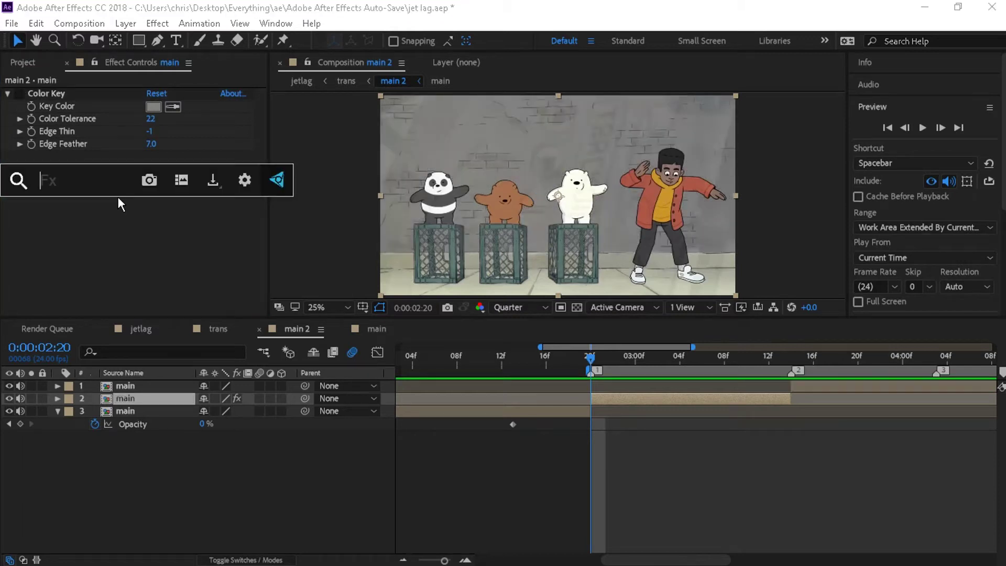
{"action": "type", "text": "key li"}
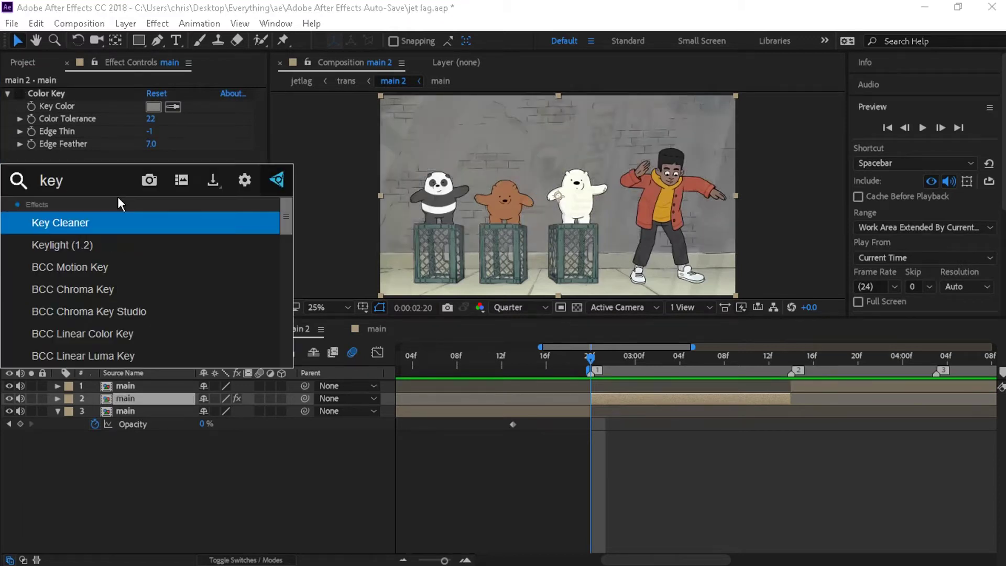
{"action": "key", "text": "Escape"}
{"action": "left_click_drag", "start_coordinate": [156, 201], "coordinate": [7, 217]}
{"action": "left_click_drag", "start_coordinate": [154, 212], "coordinate": [48, 157]}
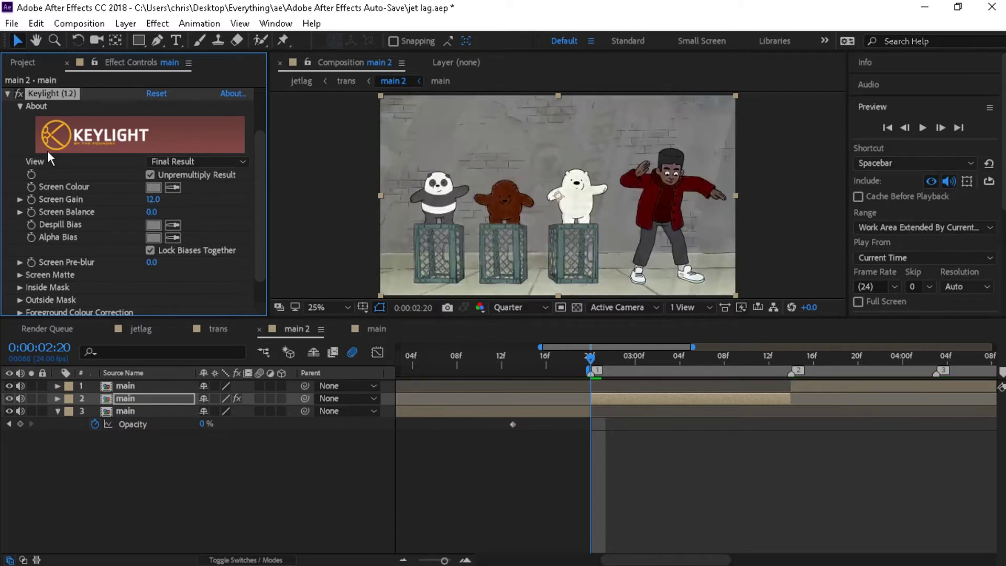
{"action": "left_click", "coordinate": [61, 94]}
{"action": "key", "text": "Delete"}
Step: Try keying out the wall with Chroma Key by varying its sensitivity, color range and spill settings, and delete the effect
{"action": "key", "text": "ctrl+space"}
{"action": "type", "text": "ch"}
{"action": "key", "text": "Return"}
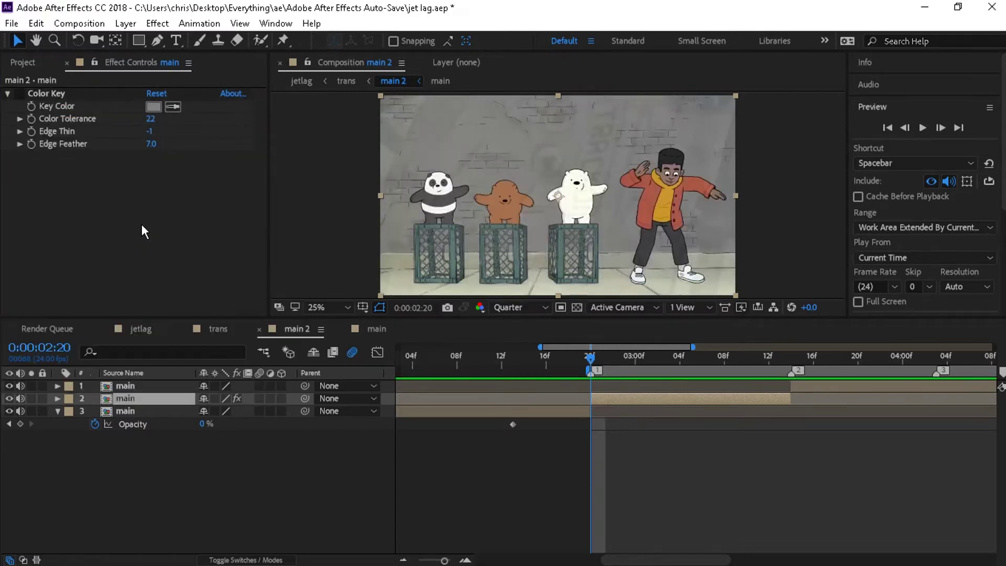
{"action": "left_click", "coordinate": [177, 215]}
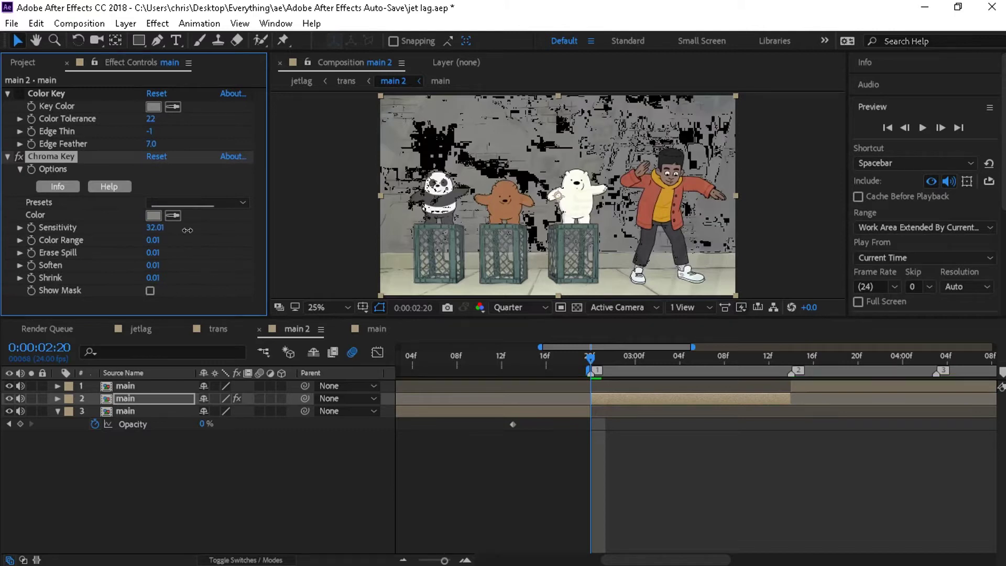
{"action": "mouse_move", "coordinate": [153, 240]}
{"action": "left_mouse_down"}
{"action": "mouse_move", "coordinate": [181, 242]}
{"action": "mouse_move", "coordinate": [168, 244]}
{"action": "left_mouse_up"}
{"action": "left_click_drag", "start_coordinate": [155, 228], "coordinate": [103, 243]}
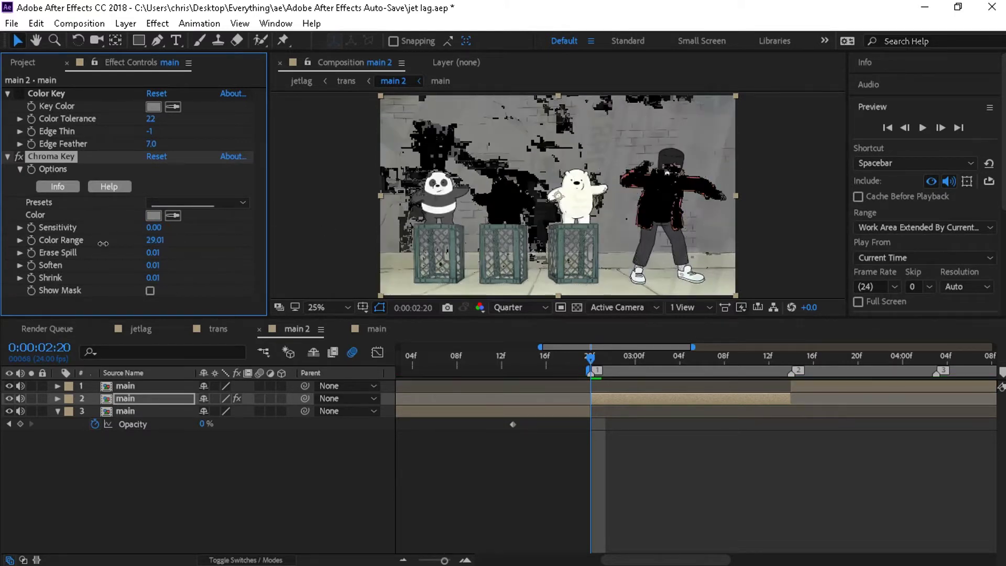
{"action": "left_click_drag", "start_coordinate": [182, 247], "coordinate": [181, 247]}
{"action": "left_click_drag", "start_coordinate": [154, 253], "coordinate": [194, 257]}
{"action": "left_click", "coordinate": [180, 202]}
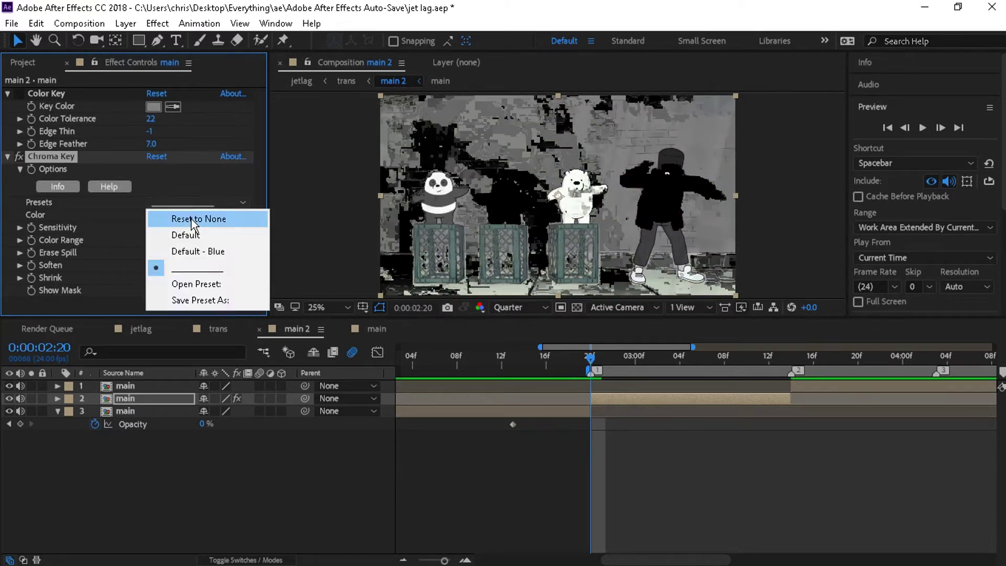
{"action": "left_click", "coordinate": [178, 219]}
{"action": "left_click", "coordinate": [399, 170]}
{"action": "left_click", "coordinate": [45, 161]}
{"action": "key", "text": "Delete"}
Step: Try keying out the grey wall with Chroma Key Pro by sampling its color and adjusting color range and sensitivity
{"action": "key", "text": "ctrl+space"}
{"action": "type", "text": "chroma"}
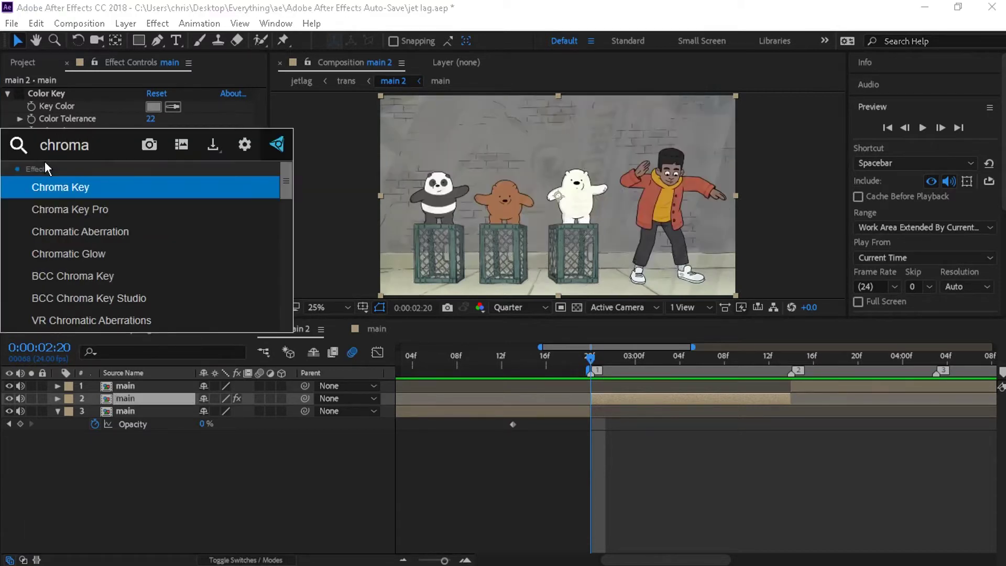
{"action": "key", "text": "Down"}
{"action": "key", "text": "Return"}
{"action": "left_click", "coordinate": [173, 177]}
{"action": "left_click", "coordinate": [500, 157]}
{"action": "left_click_drag", "start_coordinate": [153, 190], "coordinate": [212, 191]}
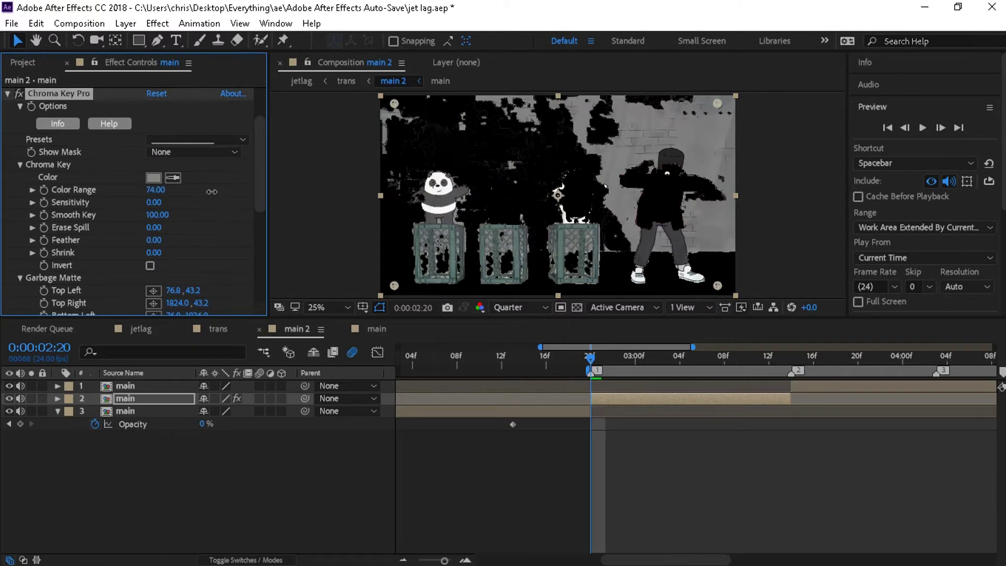
{"action": "left_click_drag", "start_coordinate": [407, 185], "coordinate": [84, 215]}
{"action": "left_click_drag", "start_coordinate": [154, 203], "coordinate": [230, 203]}
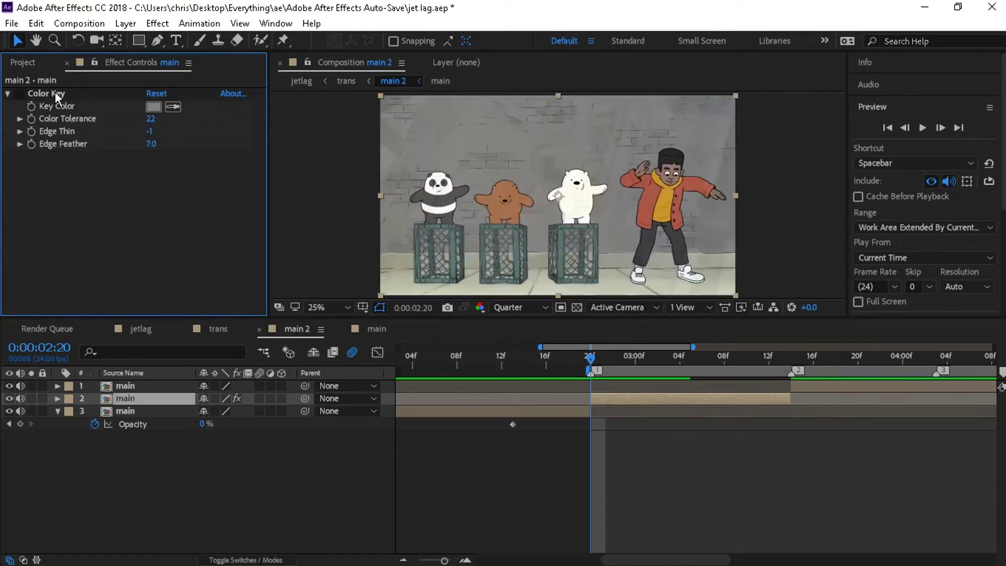
Step: Re-enable Color Key, duplicate the middle section, and replace the key on the lower copy with S_HueSatBright
{"action": "left_click", "coordinate": [19, 94]}
{"action": "key", "text": "ctrl+d"}
{"action": "key", "text": "Delete"}
{"action": "key", "text": "ctrl+space"}
{"action": "type", "text": "hue"}
{"action": "key", "text": "Escape"}
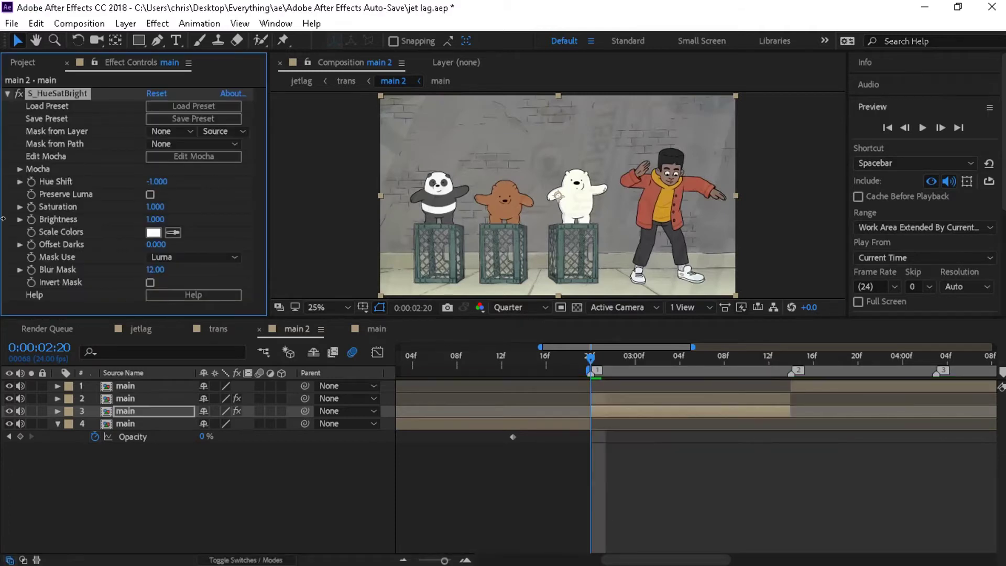
Step: Animate the lower copy's Hue Shift from -1.000 at 0:00:02:20 up to a higher value at 0:00:03:13, and preview it
{"action": "key", "text": "o"}
{"action": "left_click_drag", "start_coordinate": [157, 182], "coordinate": [261, 182]}
{"action": "left_click_drag", "start_coordinate": [780, 360], "coordinate": [646, 355]}
{"action": "key", "text": "space"}
{"action": "key", "text": "space"}
Step: Add the S_WipePlasma effect to the lower copy of the middle section with Wipe Percent at 0
{"action": "key", "text": "ctrl+space"}
{"action": "type", "text": "plasm"}
{"action": "key", "text": "Down"}
{"action": "key", "text": "Return"}
{"action": "left_click_drag", "start_coordinate": [155, 170], "coordinate": [56, 177]}
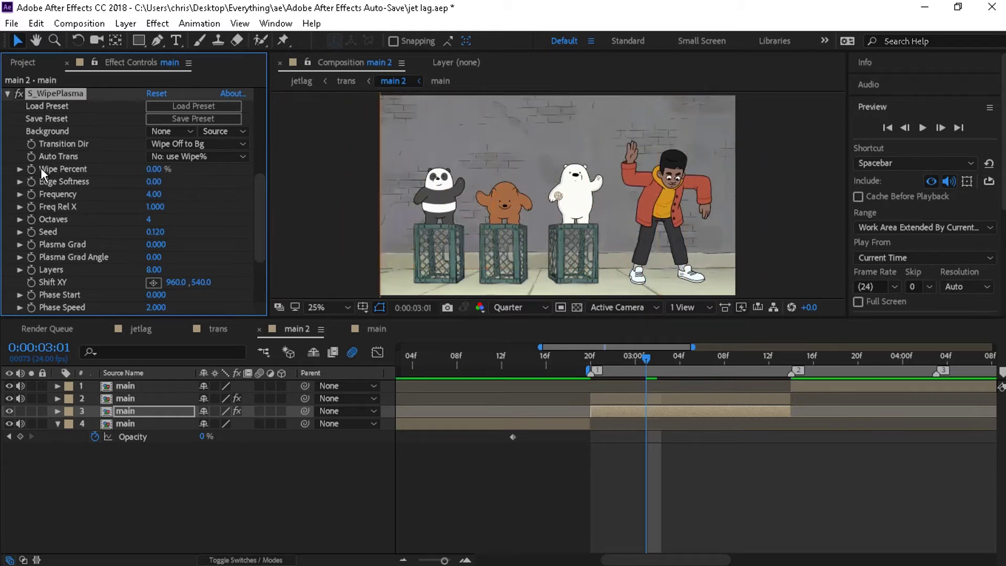
Step: Animate the plasma wipe's Wipe Percent from 0% at 0:00:02:20 to 70% at 0:00:03:14
{"action": "key", "text": "j"}
{"action": "left_click", "coordinate": [767, 356]}
{"action": "left_click_drag", "start_coordinate": [155, 169], "coordinate": [204, 173]}
{"action": "key", "text": "u"}
{"action": "left_click_drag", "start_coordinate": [780, 464], "coordinate": [785, 465]}
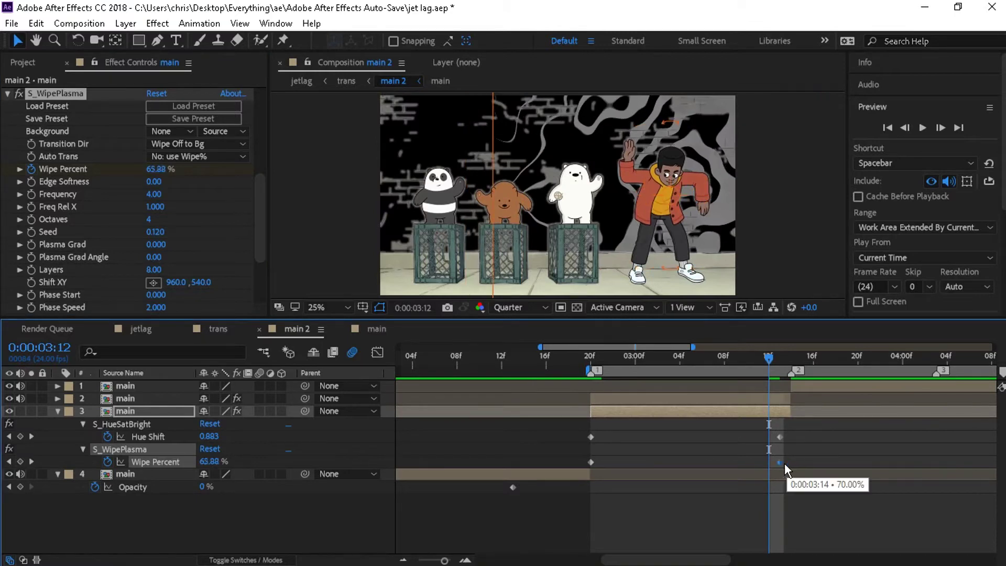
Step: Easy-ease the Wipe Percent keyframes, adjust their curve in the Graph Editor, scrub through the wipe and close the graph
{"action": "left_click_drag", "start_coordinate": [576, 461], "coordinate": [574, 465]}
{"action": "key", "text": "F9"}
{"action": "left_click", "coordinate": [377, 352]}
{"action": "left_click_drag", "start_coordinate": [725, 391], "coordinate": [809, 454]}
{"action": "left_click", "coordinate": [591, 357]}
{"action": "left_click", "coordinate": [608, 356]}
{"action": "left_click_drag", "start_coordinate": [607, 358], "coordinate": [668, 359]}
{"action": "left_click", "coordinate": [377, 352]}
{"action": "left_click", "coordinate": [742, 399]}
{"action": "left_click", "coordinate": [711, 409]}
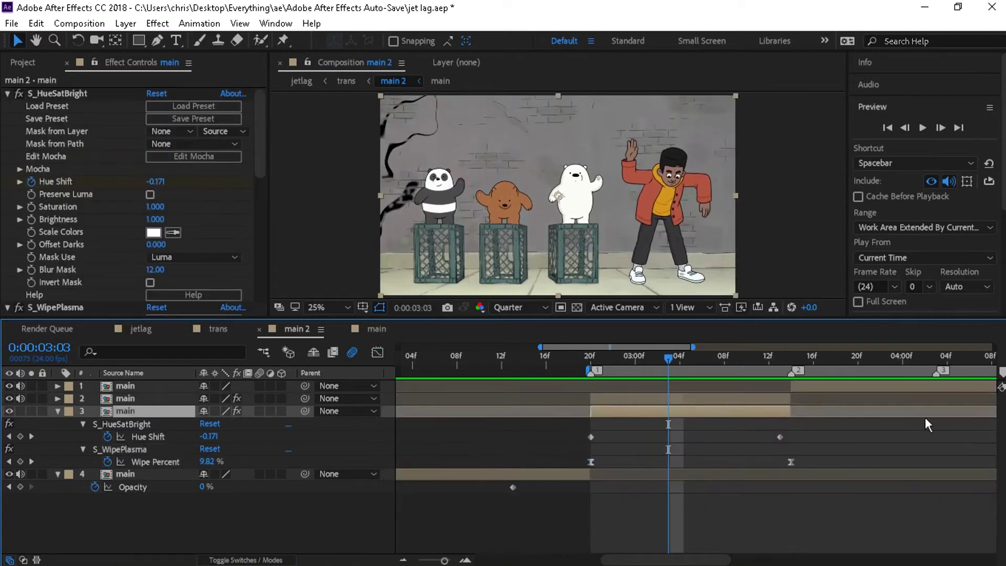
Step: Switch to File Explorer and look through the overlay clips in the Desktop > Everything > edits folder
{"action": "left_click", "coordinate": [179, 556]}
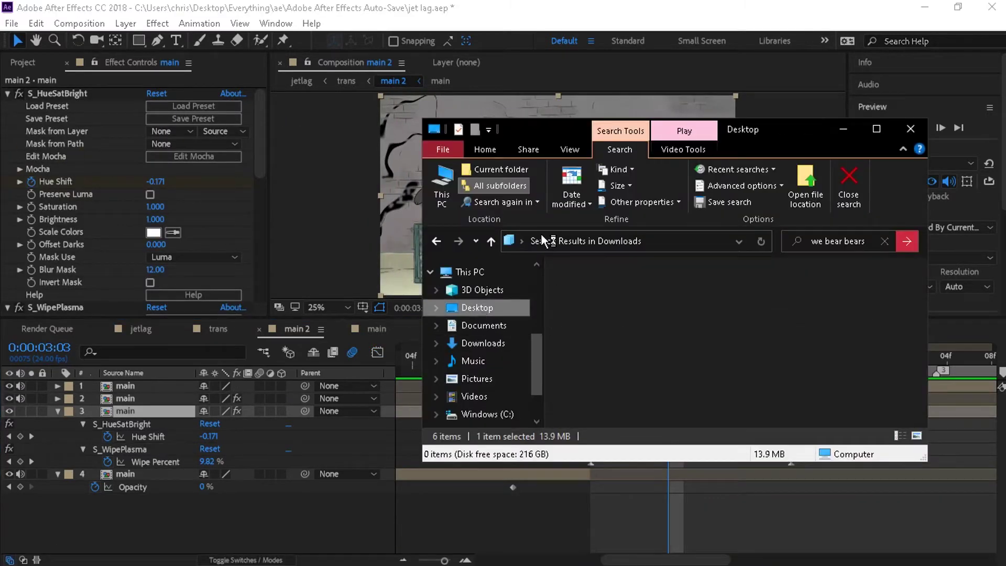
{"action": "double_click", "coordinate": [632, 304]}
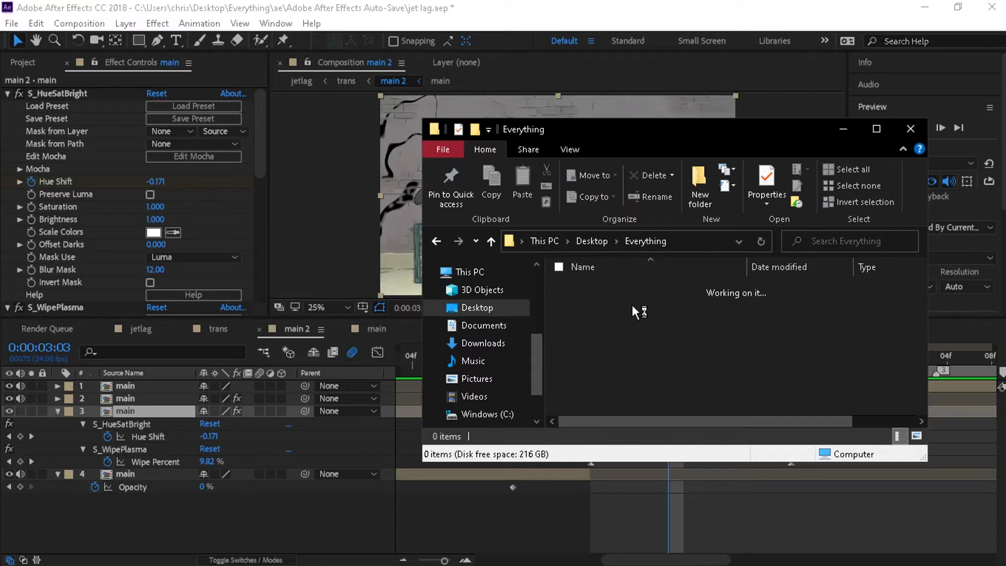
{"action": "double_click", "coordinate": [597, 350]}
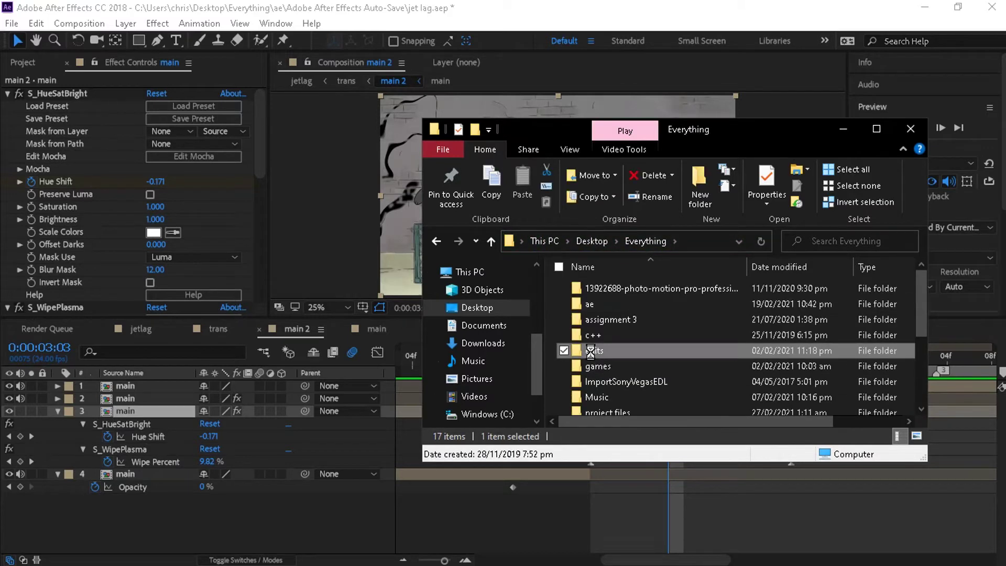
{"action": "scroll", "coordinate": [714, 359], "scroll_direction": "down", "scroll_amount": 3}
{"action": "scroll", "coordinate": [714, 359], "scroll_direction": "down", "scroll_amount": 10}
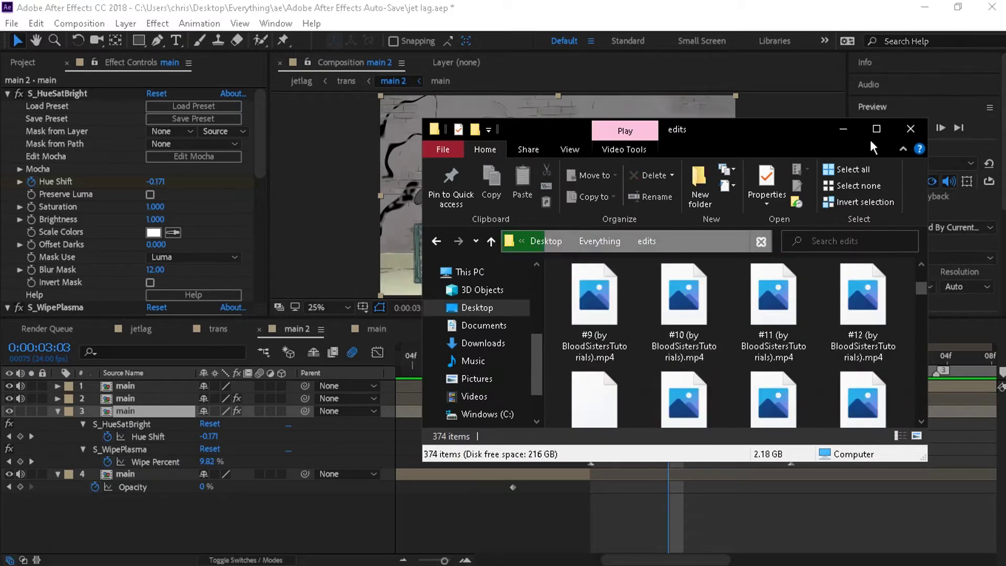
{"action": "left_click", "coordinate": [875, 127]}
{"action": "left_click", "coordinate": [876, 125]}
{"action": "scroll", "coordinate": [124, 294], "scroll_direction": "up", "scroll_amount": 4}
{"action": "left_click", "coordinate": [128, 307]}
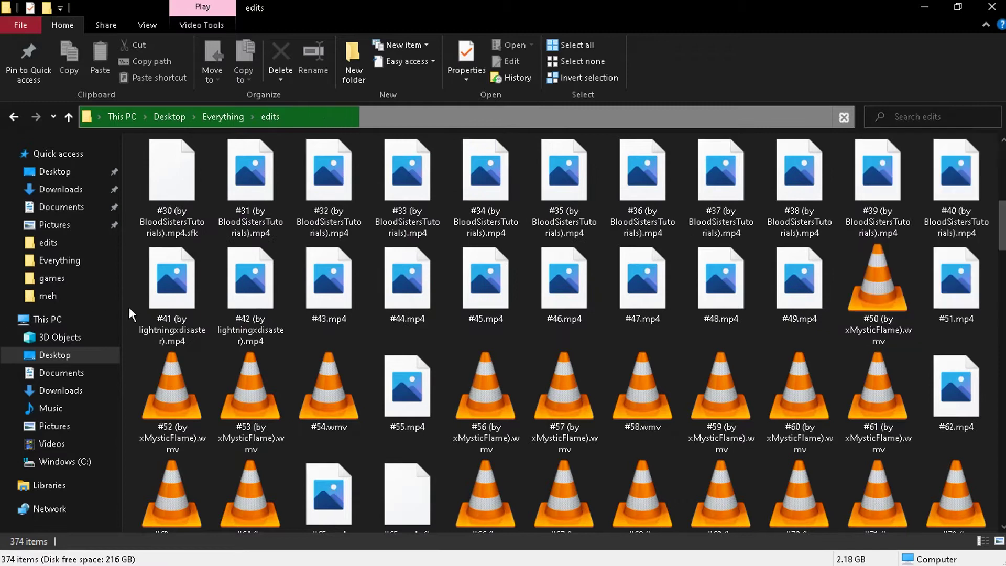
{"action": "scroll", "coordinate": [387, 372], "scroll_direction": "down", "scroll_amount": 10}
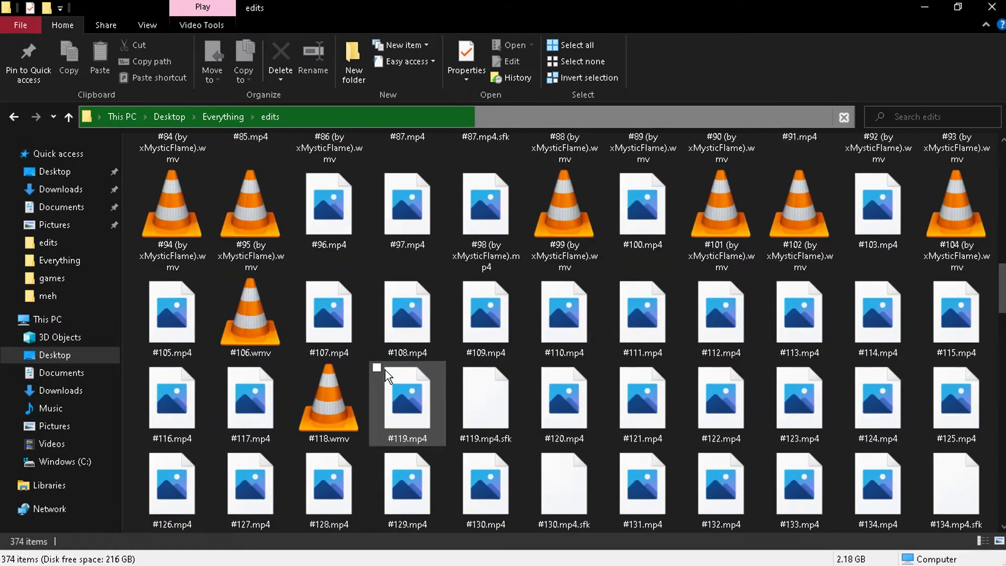
{"action": "left_click", "coordinate": [925, 7]}
Step: Browse the edits folder in the Import File dialog for a suitable overlay clip, previewing candidates such as #41 and #33
{"action": "double_click", "coordinate": [107, 293]}
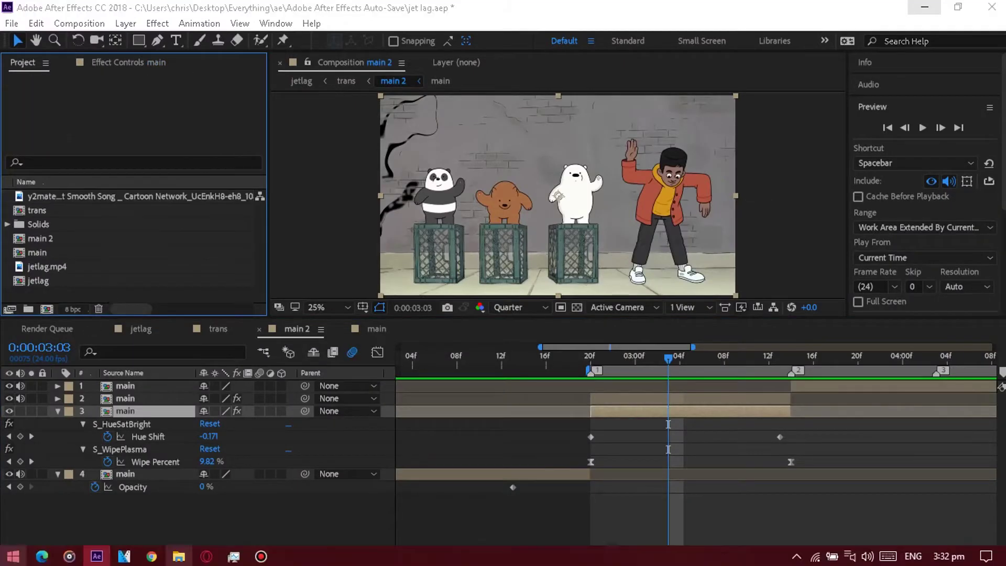
{"action": "left_click", "coordinate": [53, 216]}
{"action": "scroll", "coordinate": [415, 247], "scroll_direction": "down", "scroll_amount": 10}
{"action": "scroll", "coordinate": [412, 242], "scroll_direction": "down", "scroll_amount": 4}
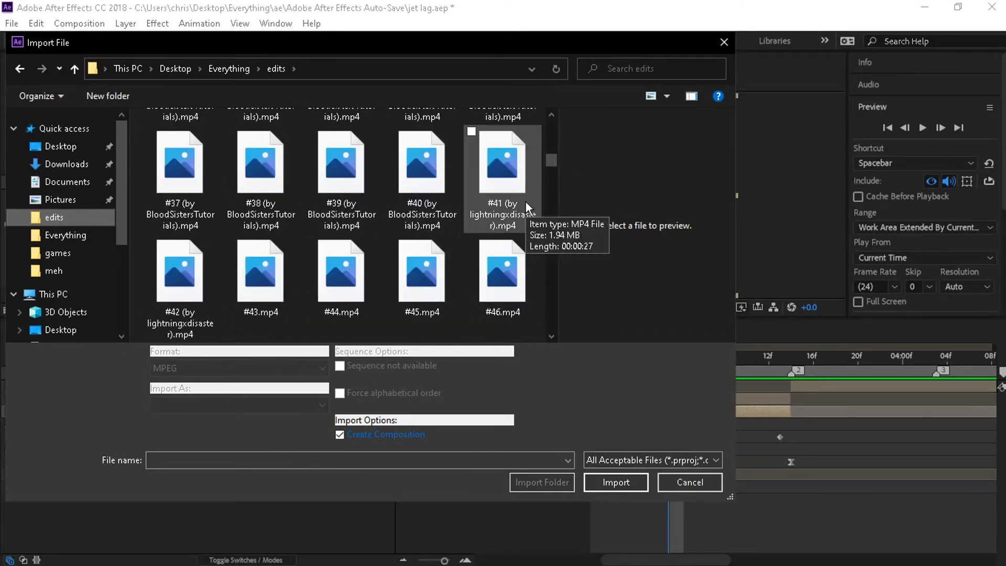
{"action": "left_click", "coordinate": [526, 201]}
{"action": "left_click_drag", "start_coordinate": [737, 189], "coordinate": [914, 190]}
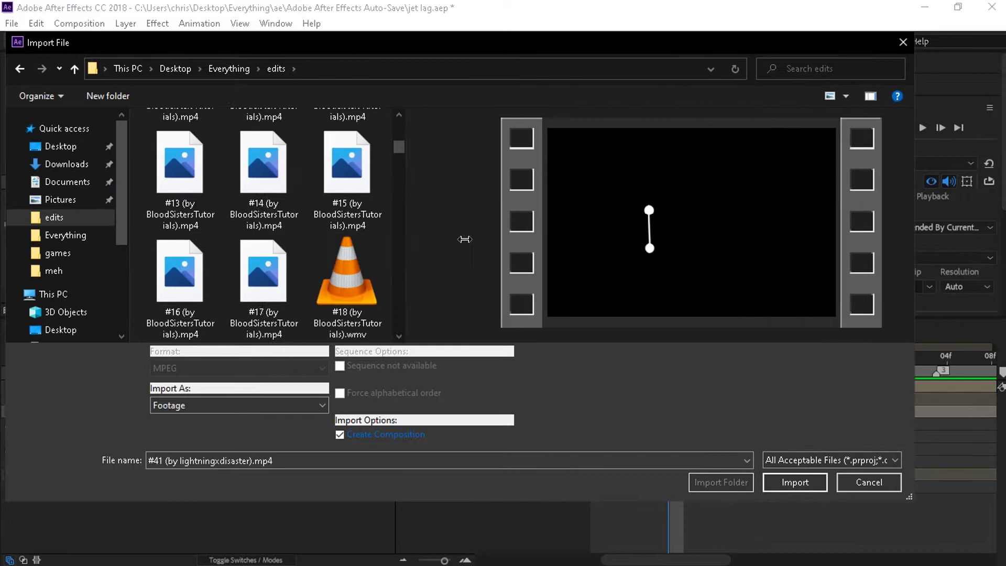
{"action": "left_click", "coordinate": [181, 176]}
{"action": "scroll", "coordinate": [387, 222], "scroll_direction": "down", "scroll_amount": 2}
{"action": "left_click", "coordinate": [387, 280]}
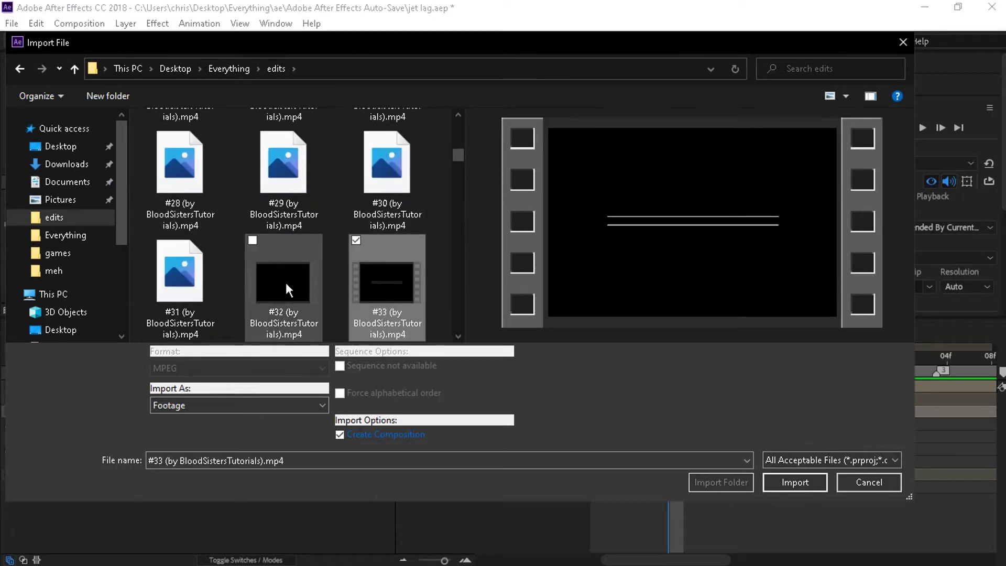
{"action": "scroll", "coordinate": [382, 258], "scroll_direction": "down", "scroll_amount": 15}
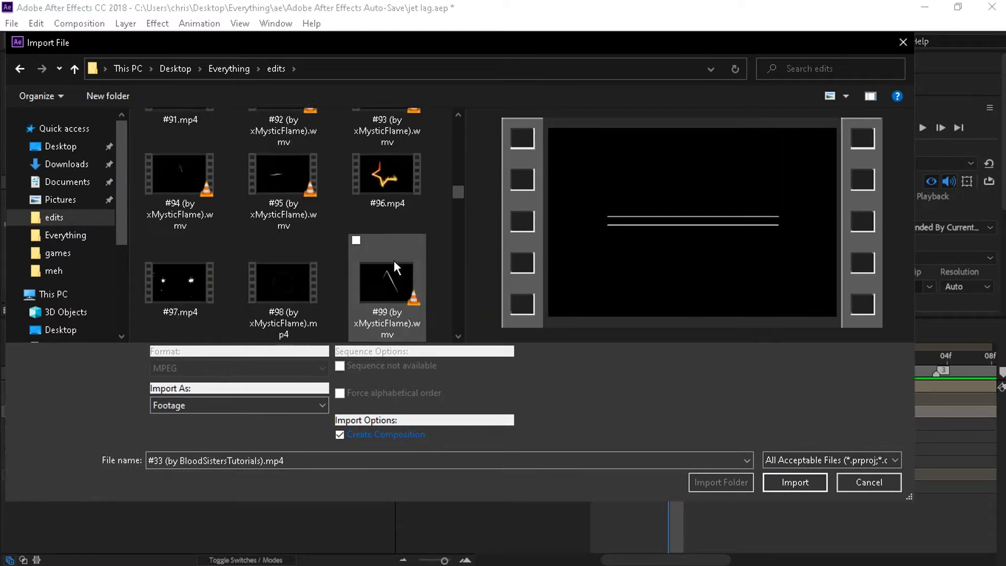
{"action": "scroll", "coordinate": [398, 257], "scroll_direction": "down", "scroll_amount": 10}
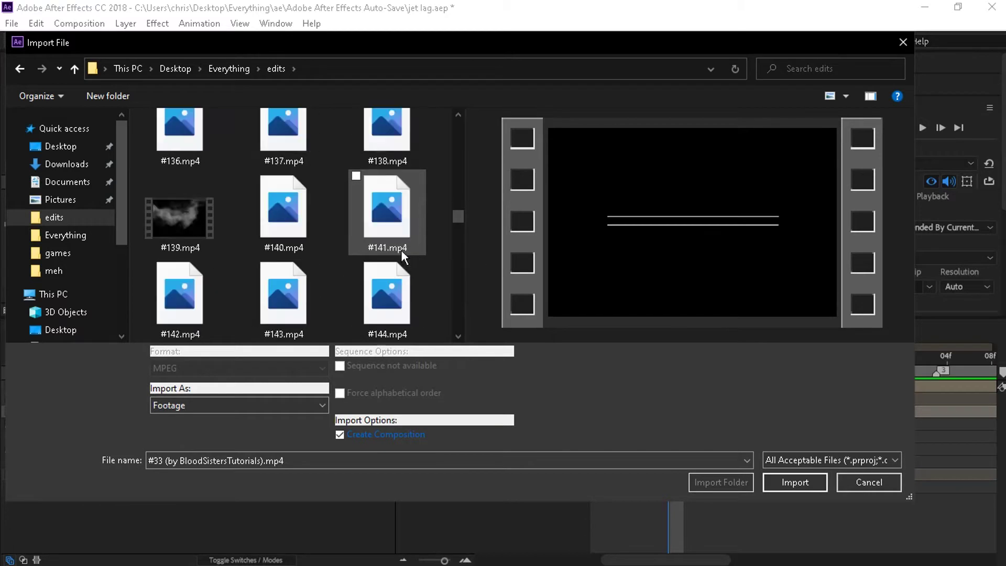
{"action": "scroll", "coordinate": [402, 252], "scroll_direction": "down", "scroll_amount": 20}
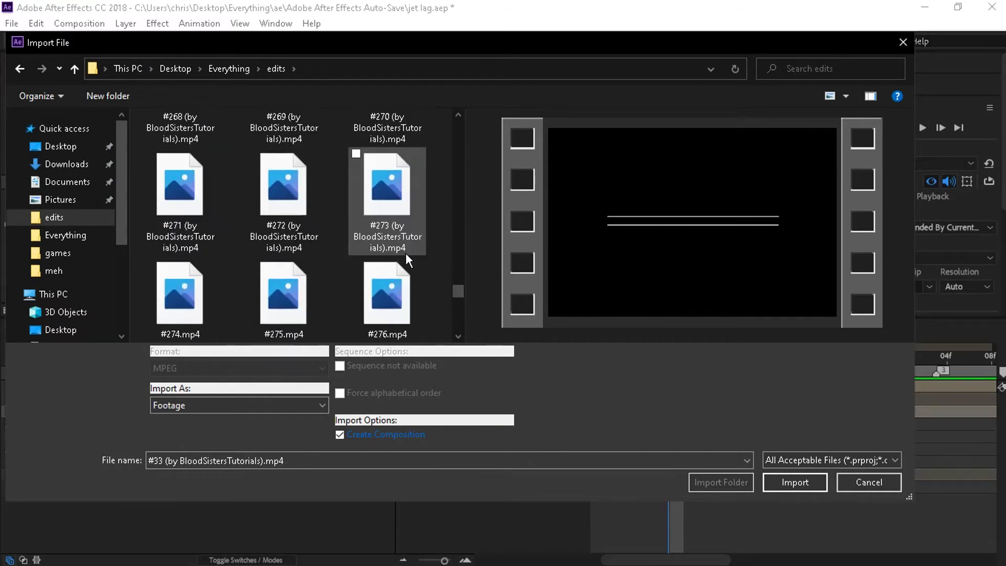
{"action": "scroll", "coordinate": [406, 253], "scroll_direction": "up", "scroll_amount": 12}
{"action": "scroll", "coordinate": [404, 255], "scroll_direction": "down", "scroll_amount": 2}
{"action": "scroll", "coordinate": [195, 228], "scroll_direction": "up", "scroll_amount": 1}
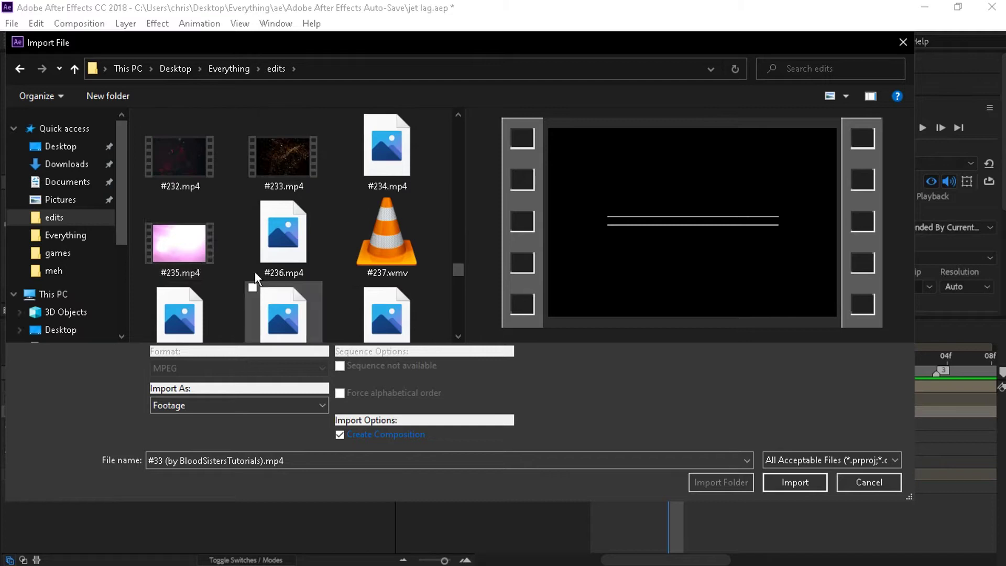
{"action": "scroll", "coordinate": [412, 285], "scroll_direction": "down", "scroll_amount": 1}
{"action": "scroll", "coordinate": [383, 291], "scroll_direction": "down", "scroll_amount": 6}
{"action": "scroll", "coordinate": [384, 291], "scroll_direction": "up", "scroll_amount": 14}
{"action": "scroll", "coordinate": [384, 291], "scroll_direction": "down", "scroll_amount": 10}
{"action": "scroll", "coordinate": [328, 299], "scroll_direction": "up", "scroll_amount": 6}
Step: Import #235.mp4 and #237.wmv from the edits folder and place both in a single new composition
{"action": "left_click", "coordinate": [181, 288], "text": "shift"}
{"action": "left_click", "coordinate": [341, 289]}
{"action": "left_click", "coordinate": [191, 296], "text": "shift"}
{"action": "left_click", "coordinate": [335, 285]}
{"action": "left_click", "coordinate": [189, 287], "text": "ctrl"}
{"action": "left_click", "coordinate": [373, 293], "text": "ctrl"}
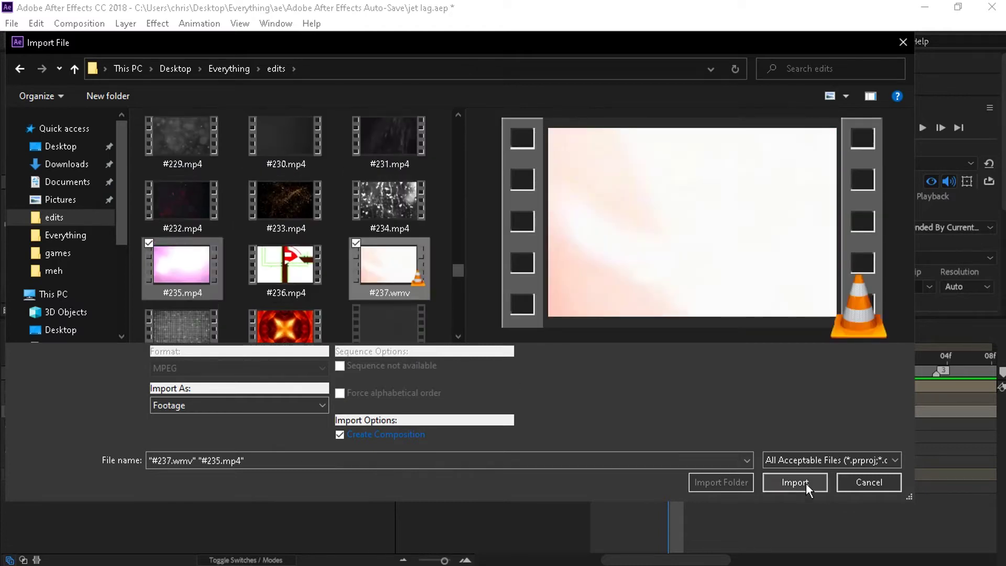
{"action": "left_click", "coordinate": [804, 483]}
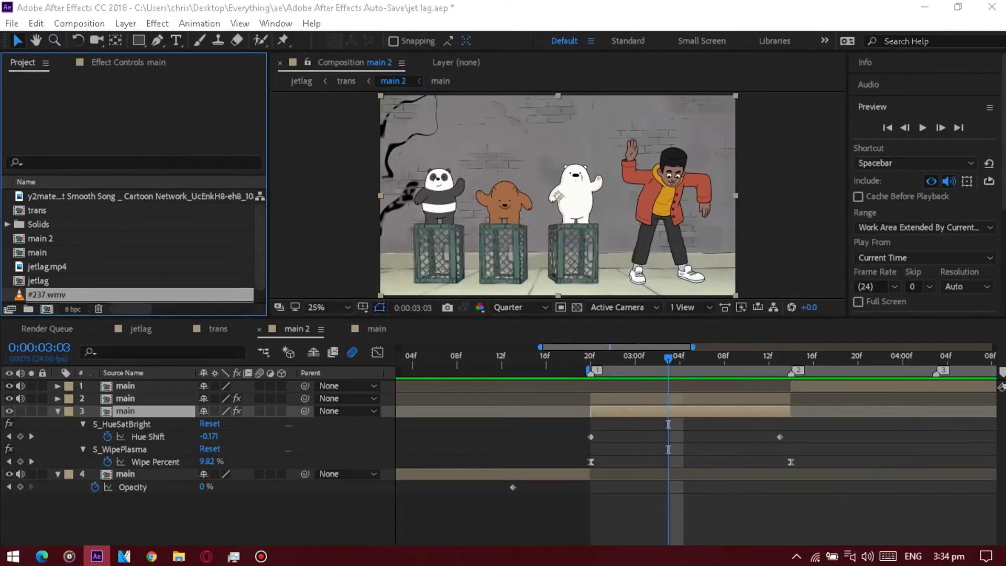
{"action": "right_click", "coordinate": [754, 564]}
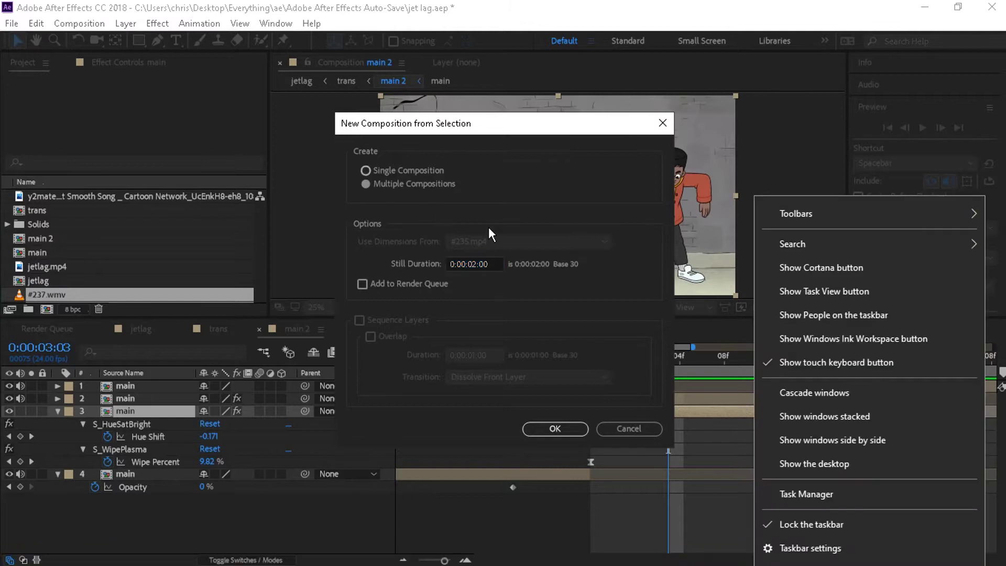
{"action": "left_click", "coordinate": [555, 428]}
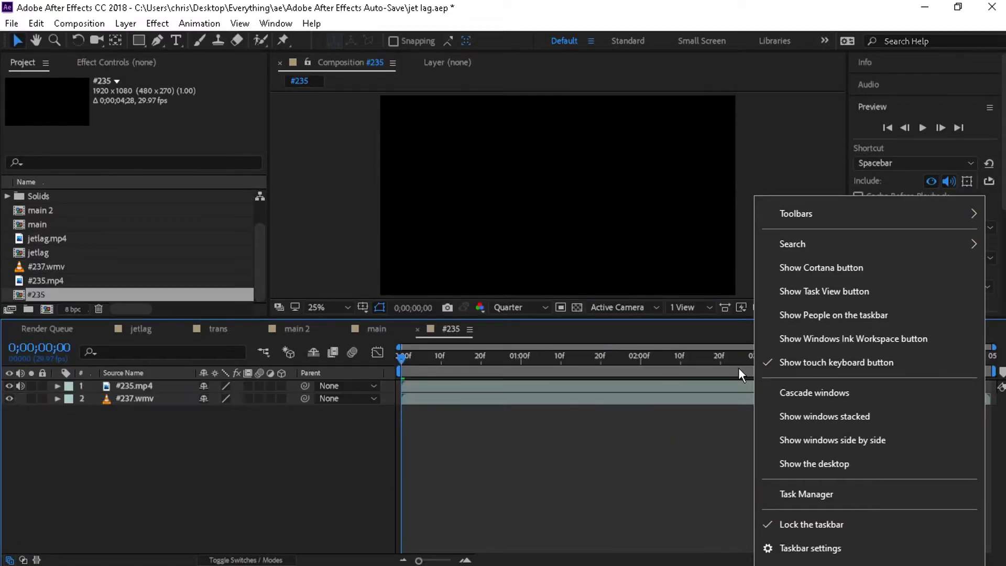
Step: Check #237.wmv with #235.mp4 hidden, then try overlaying the #235 composition in jetlag from the first marker, scaled to 164%
{"action": "left_click_drag", "start_coordinate": [402, 358], "coordinate": [433, 358]}
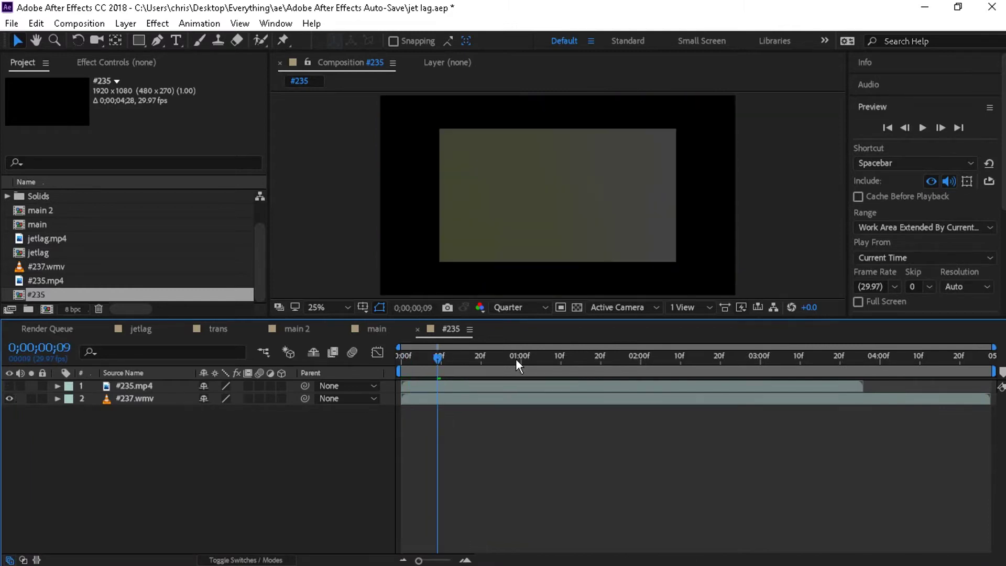
{"action": "left_click", "coordinate": [143, 329]}
{"action": "left_click_drag", "start_coordinate": [455, 388], "coordinate": [454, 388]}
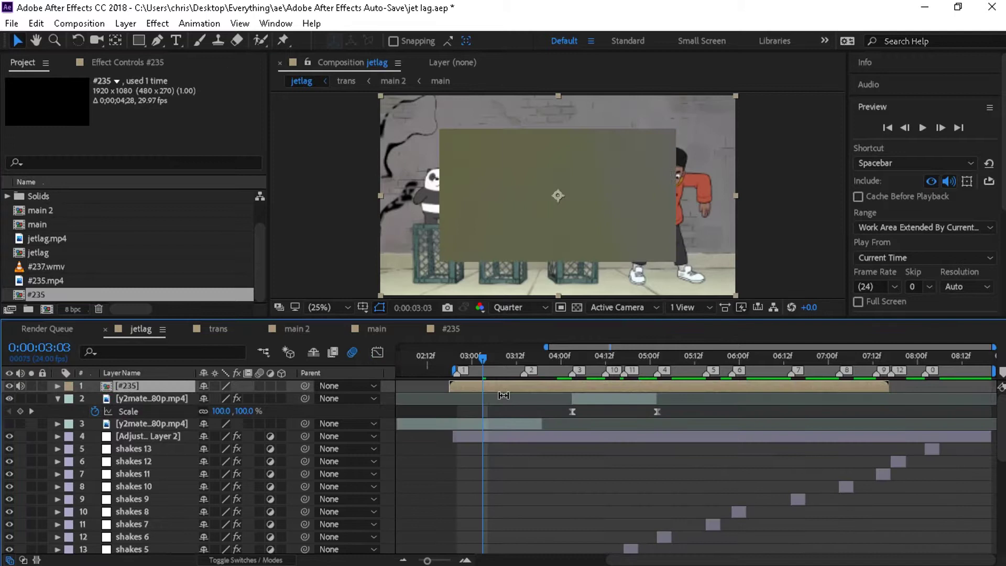
{"action": "key", "text": "s"}
{"action": "left_click_drag", "start_coordinate": [221, 398], "coordinate": [287, 404]}
Step: Try a different blending mode on the #235 overlay with a playback preview, and discard the overlay from jetlag
{"action": "right_click", "coordinate": [564, 386]}
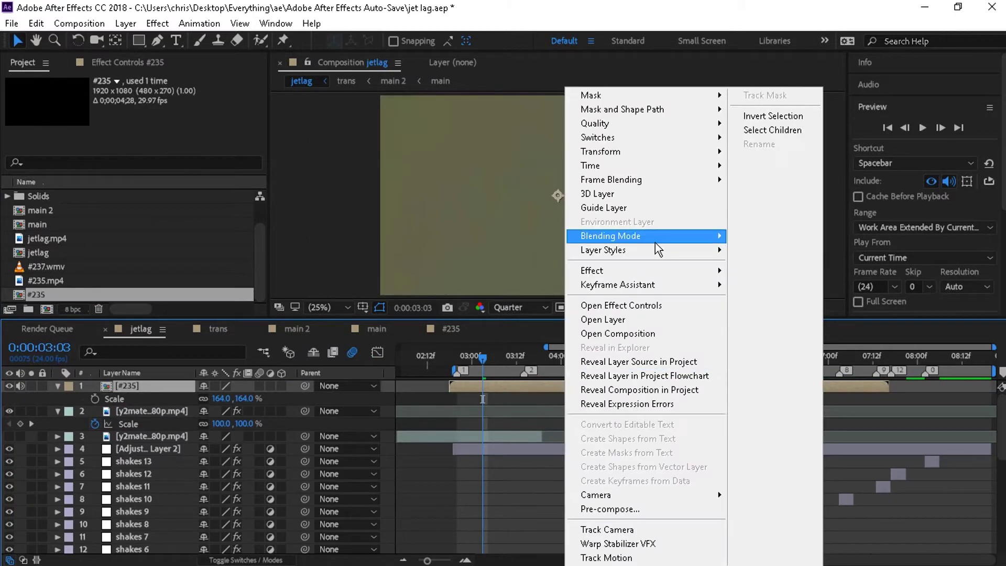
{"action": "mouse_move", "coordinate": [655, 239]}
{"action": "left_click", "coordinate": [760, 269]}
{"action": "key", "text": "space"}
{"action": "key", "text": "space"}
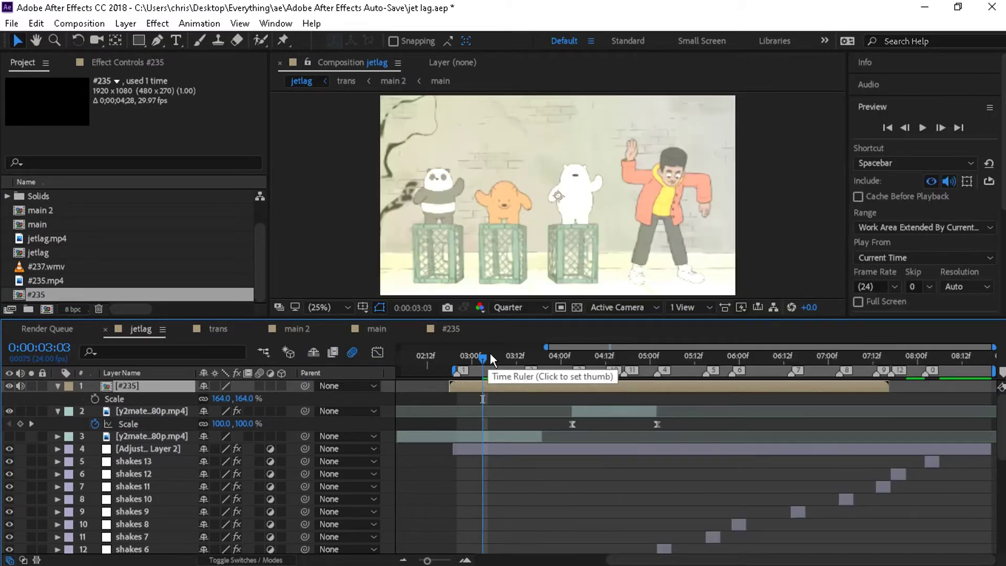
{"action": "left_click_drag", "start_coordinate": [139, 474], "coordinate": [199, 548]}
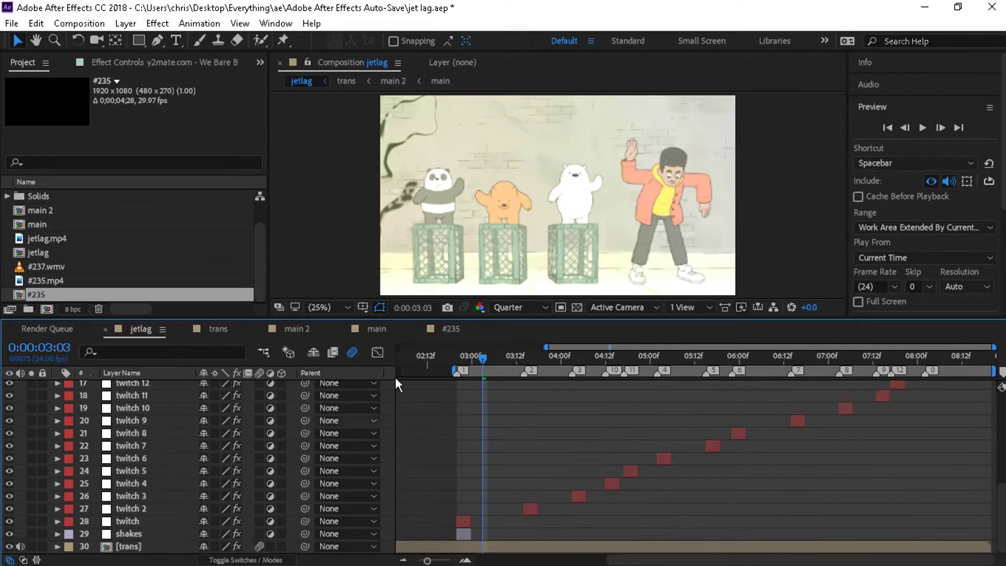
Step: Add #237.wmv to the main 2 composition starting at the first marker and scale it to 167%
{"action": "left_click", "coordinate": [308, 329]}
{"action": "left_click_drag", "start_coordinate": [69, 270], "coordinate": [619, 405]}
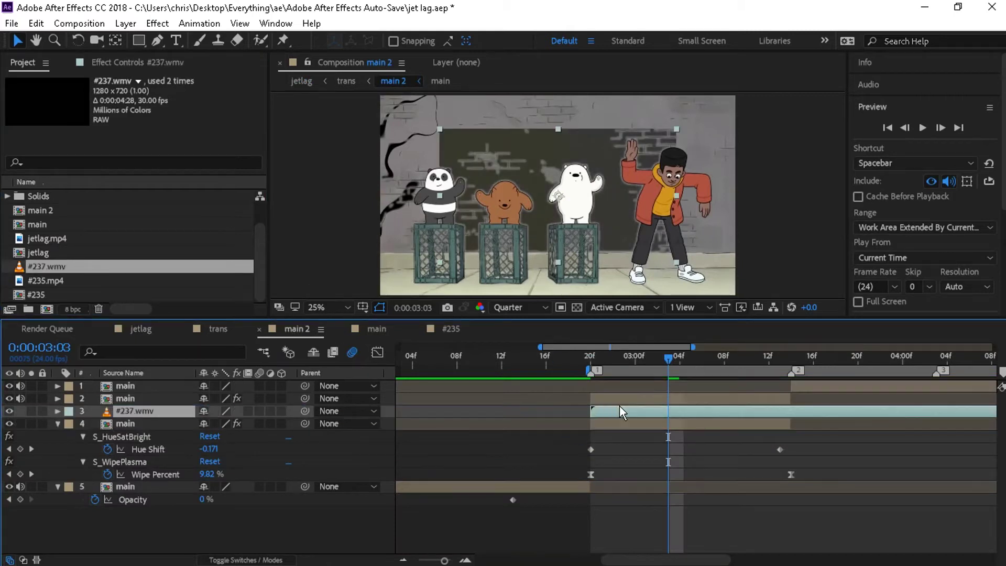
{"action": "key", "text": "s"}
{"action": "left_click_drag", "start_coordinate": [220, 423], "coordinate": [257, 426]}
Step: Place #237.wmv beneath the plasma-wiped copy, trimmed to end just past the second marker, and preview the section
{"action": "left_click_drag", "start_coordinate": [648, 414], "coordinate": [480, 439]}
{"action": "left_click_drag", "start_coordinate": [603, 560], "coordinate": [678, 559]}
{"action": "left_click_drag", "start_coordinate": [600, 360], "coordinate": [564, 363]}
{"action": "left_click_drag", "start_coordinate": [128, 411], "coordinate": [419, 381]}
{"action": "left_click", "coordinate": [609, 360]}
{"action": "left_click_drag", "start_coordinate": [141, 386], "coordinate": [151, 445]}
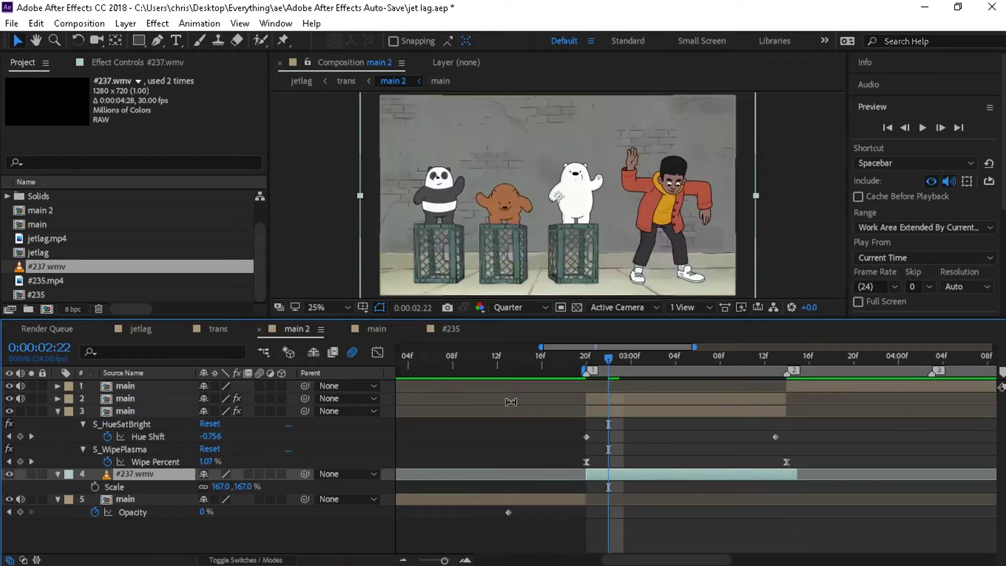
{"action": "mouse_move", "coordinate": [614, 362]}
{"action": "left_mouse_down"}
{"action": "mouse_move", "coordinate": [762, 376]}
{"action": "mouse_move", "coordinate": [564, 362]}
{"action": "mouse_move", "coordinate": [632, 361]}
{"action": "left_mouse_up"}
{"action": "key", "text": "space"}
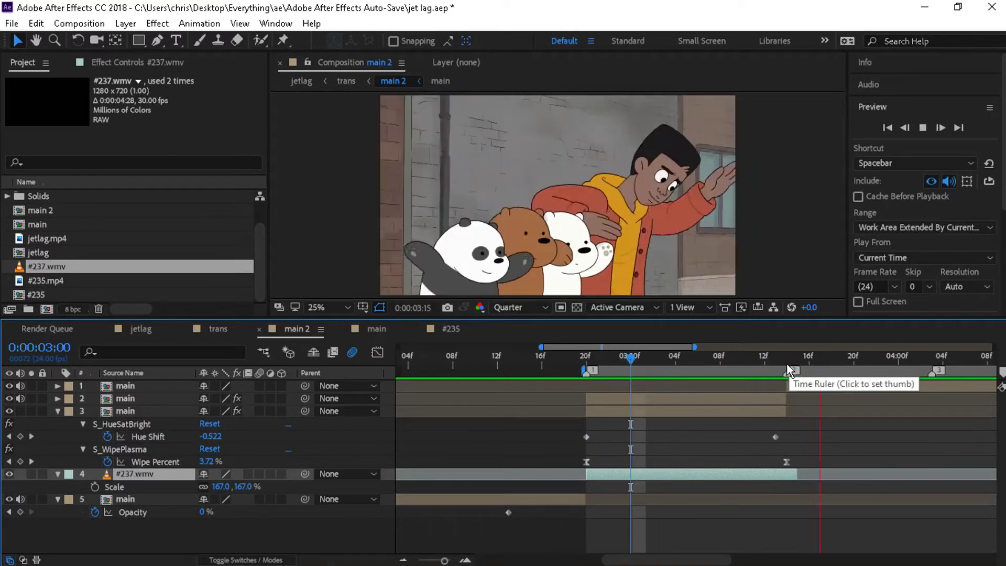
{"action": "left_click", "coordinate": [790, 360]}
{"action": "key", "text": "space"}
Step: Split the top main layer at the third marker and scrub the section after the second marker
{"action": "left_click", "coordinate": [931, 364]}
{"action": "left_click", "coordinate": [905, 386]}
{"action": "key", "text": "ctrl+shift+d"}
{"action": "left_click_drag", "start_coordinate": [790, 358], "coordinate": [815, 358]}
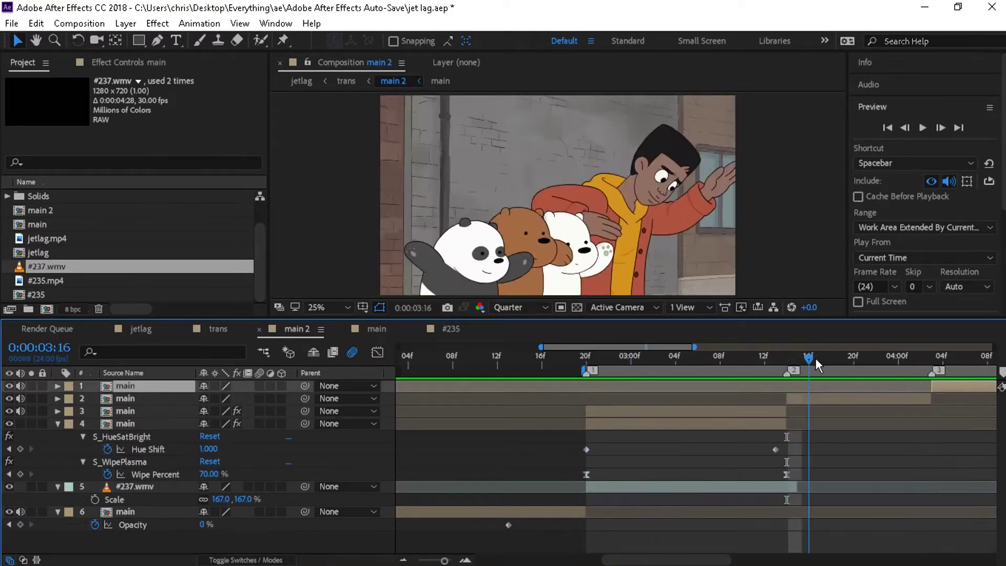
Step: Copy the Color Key effect from the first keyed section onto the main section between the second and third markers
{"action": "left_click", "coordinate": [745, 419]}
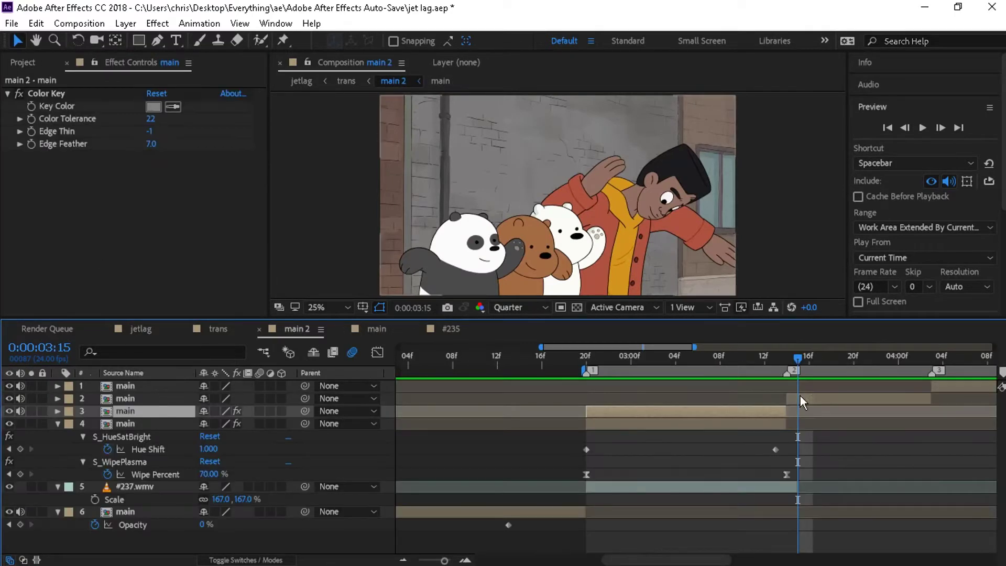
{"action": "left_click", "coordinate": [799, 397]}
{"action": "left_click", "coordinate": [777, 411]}
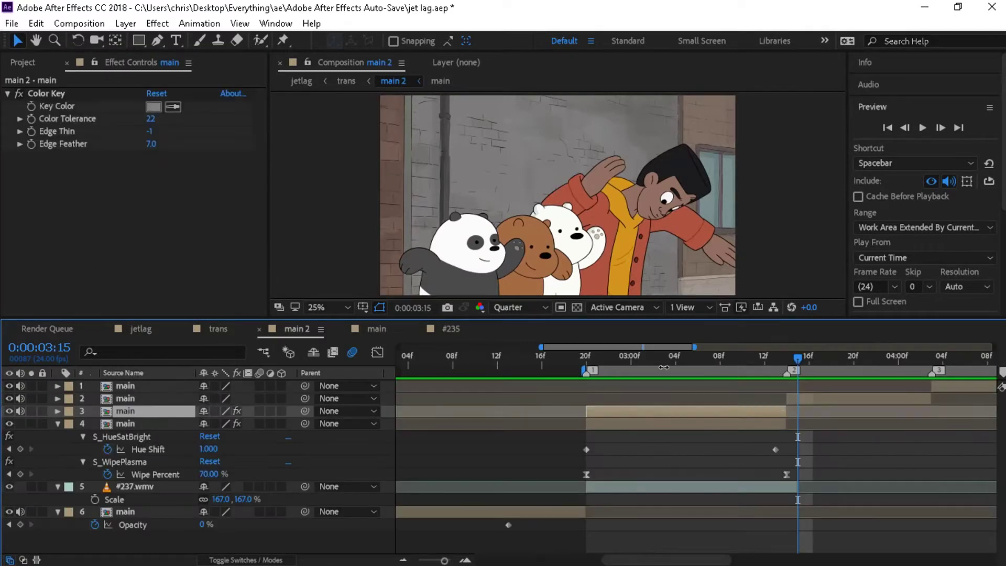
{"action": "left_click", "coordinate": [675, 358]}
{"action": "double_click", "coordinate": [687, 419]}
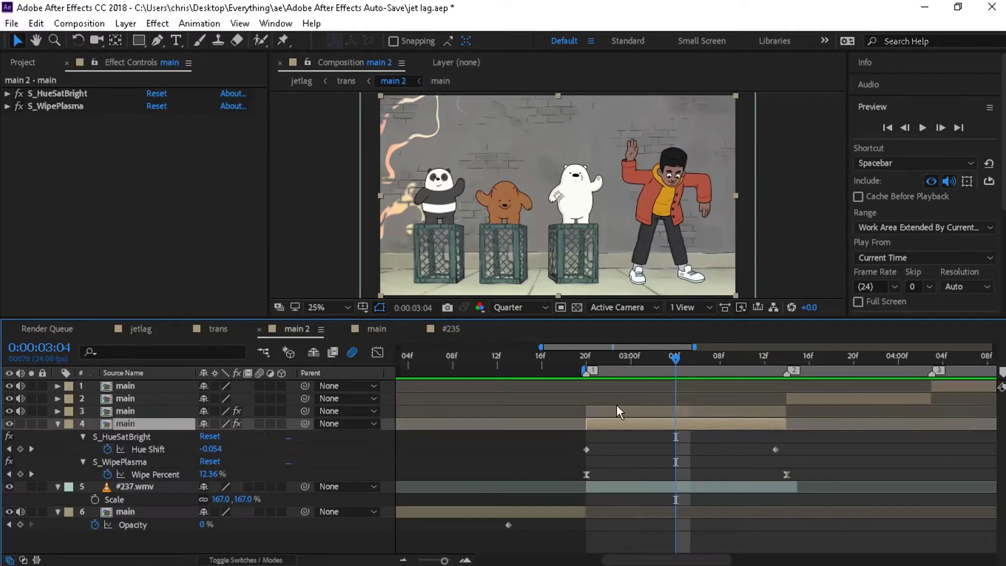
{"action": "left_click", "coordinate": [617, 409]}
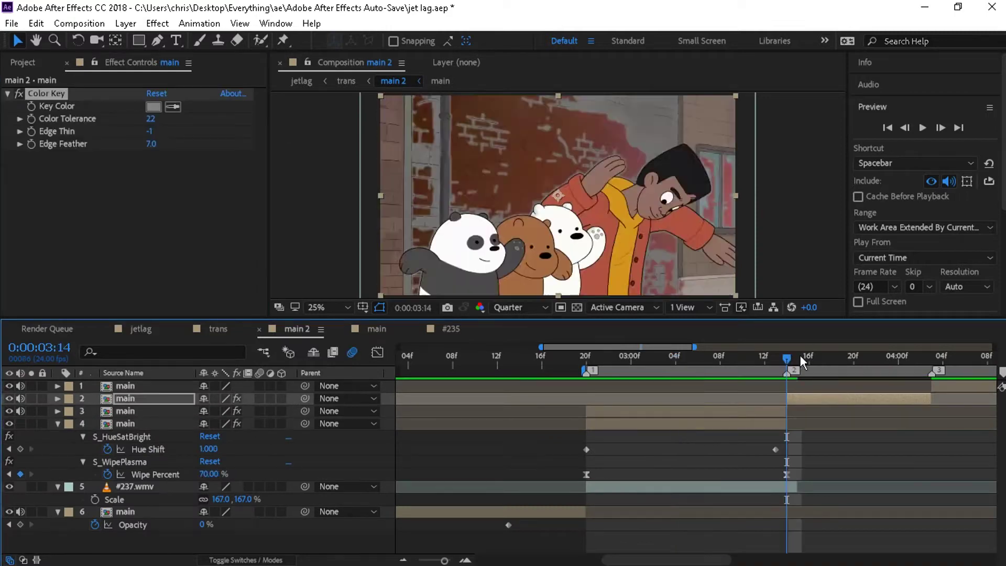
Step: Set the section's Color Key Color Tolerance to 36 and keep Edge Thin at -1 after trying neighbouring values
{"action": "left_click_drag", "start_coordinate": [150, 119], "coordinate": [225, 142]}
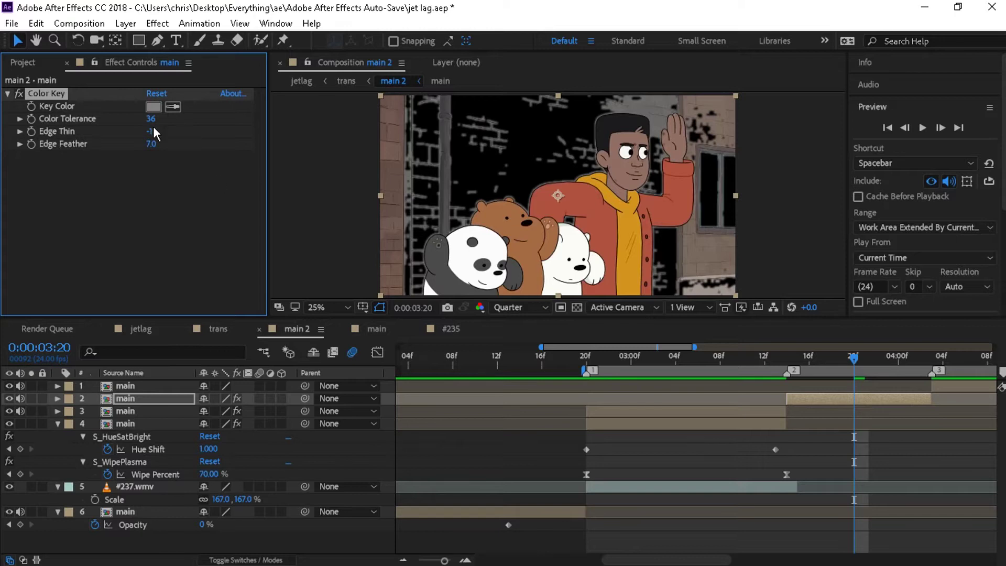
{"action": "key", "text": "Up"}
{"action": "key", "text": "Down"}
{"action": "key", "text": "Down"}
{"action": "key", "text": "Up"}
{"action": "key", "text": "Return"}
Step: Duplicate the keyed section starting at 0:00:03:14, mute the lower copy's audio and disable its Color Key effect
{"action": "mouse_move", "coordinate": [778, 358]}
{"action": "left_mouse_down"}
{"action": "mouse_move", "coordinate": [766, 360]}
{"action": "mouse_move", "coordinate": [786, 362]}
{"action": "left_mouse_up"}
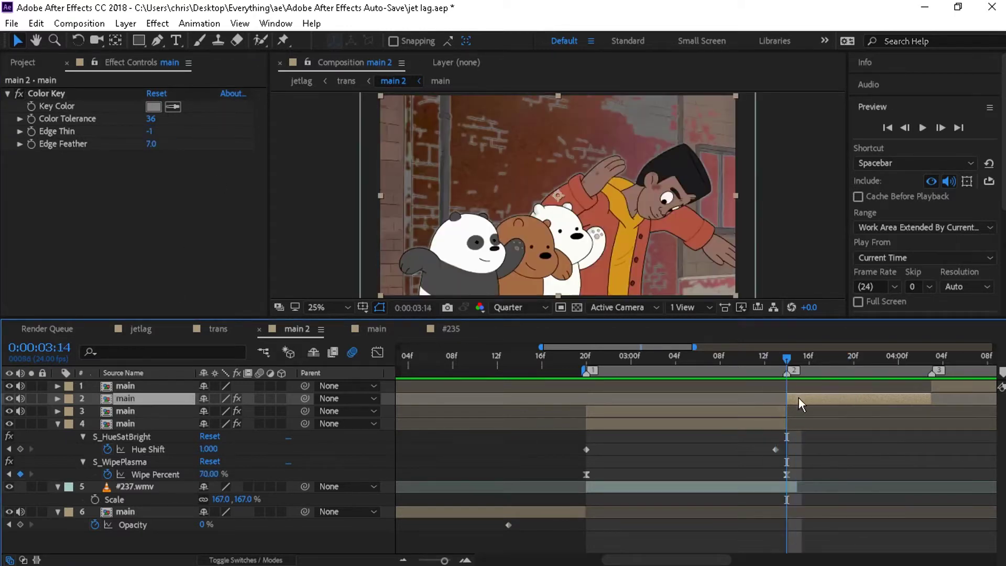
{"action": "key", "text": "ctrl+d"}
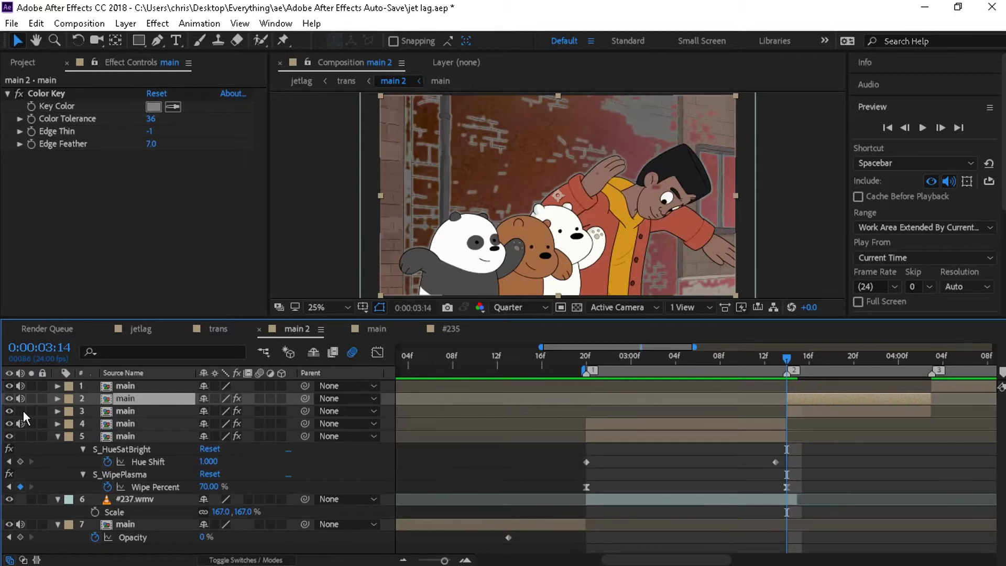
{"action": "left_click", "coordinate": [851, 415]}
{"action": "left_click", "coordinate": [852, 358]}
Step: Apply the Psycho Strobe effect to the lower copy of the section between the second and third markers
{"action": "key", "text": "ctrl+space"}
{"action": "type", "text": "cloud"}
{"action": "key", "text": "BackSpace"}
{"action": "key", "text": "BackSpace"}
{"action": "key", "text": "BackSpace"}
{"action": "key", "text": "BackSpace"}
{"action": "key", "text": "BackSpace"}
{"action": "type", "text": "\\psych"}
{"action": "key", "text": "Return"}
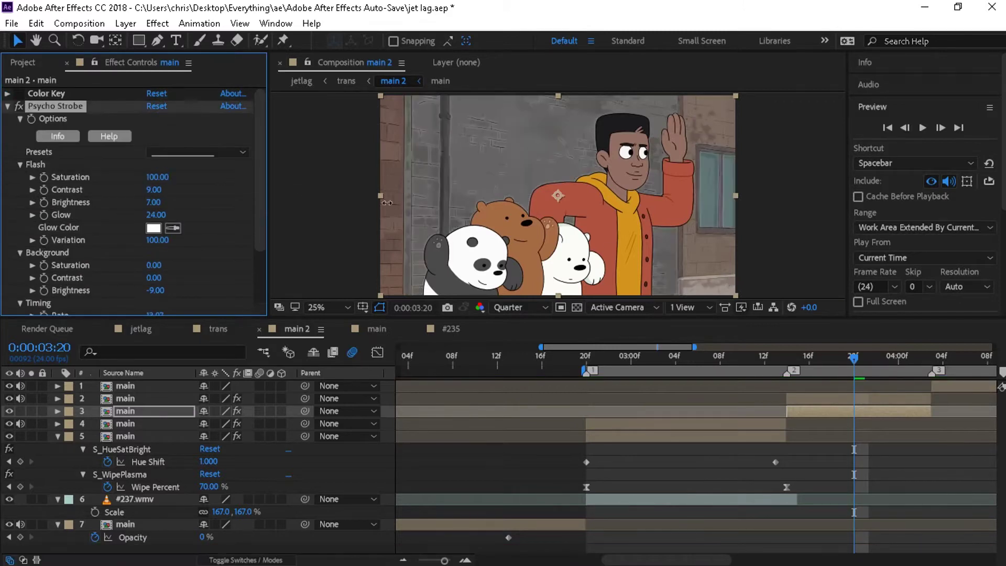
Step: Try a different Psycho Strobe preset on the lower copy and remove the effect from it
{"action": "left_click", "coordinate": [219, 154]}
{"action": "left_click", "coordinate": [222, 186]}
{"action": "left_click_drag", "start_coordinate": [797, 362], "coordinate": [819, 361]}
{"action": "left_click", "coordinate": [60, 107]}
{"action": "key", "text": "Delete"}
Step: Apply the S_PsykoBlobs effect to the lower copy of the section between the second and third markers
{"action": "key", "text": "ctrl+space"}
{"action": "type", "text": "glow"}
{"action": "key", "text": "BackSpace"}
{"action": "key", "text": "BackSpace"}
{"action": "key", "text": "BackSpace"}
{"action": "key", "text": "Down"}
{"action": "key", "text": "Down"}
{"action": "key", "text": "Down"}
{"action": "key", "text": "Down"}
{"action": "key", "text": "Down"}
{"action": "key", "text": "BackSpace"}
{"action": "key", "text": "BackSpace"}
{"action": "key", "text": "BackSpace"}
{"action": "key", "text": "BackSpace"}
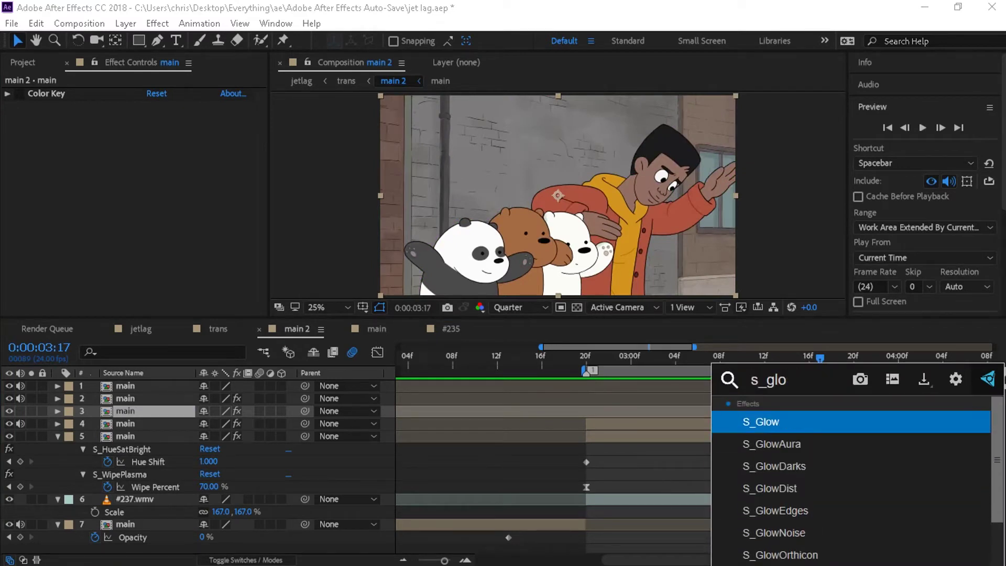
{"action": "type", "text": "psy"}
{"action": "key", "text": "Return"}
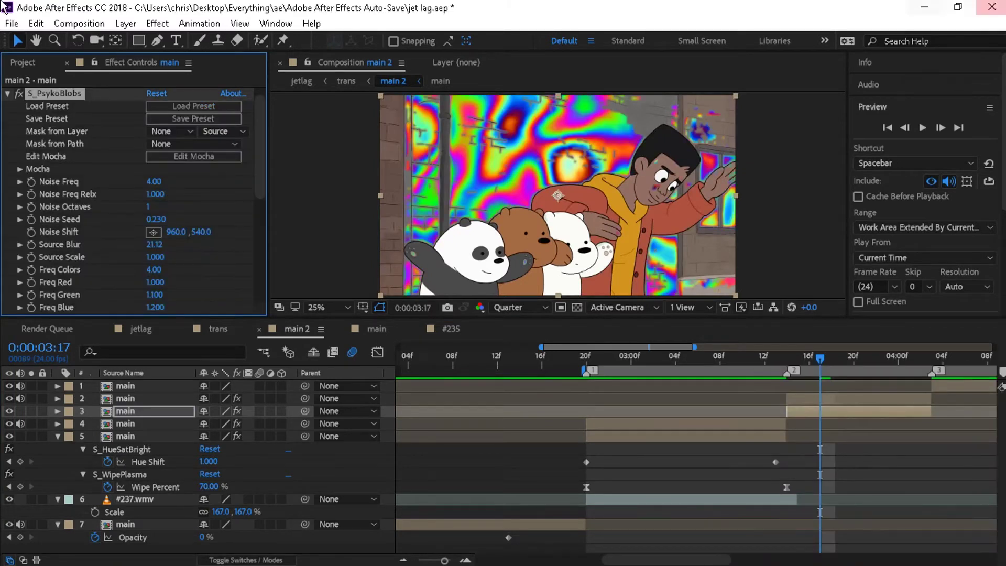
Step: Set S_PsykoBlobs Noise Freq to 1.81 and animate Noise Freq Relx from 0.49 at the section's start to 0.11 at its end
{"action": "left_click_drag", "start_coordinate": [155, 183], "coordinate": [39, 232]}
{"action": "key", "text": "i"}
{"action": "left_click", "coordinate": [32, 195]}
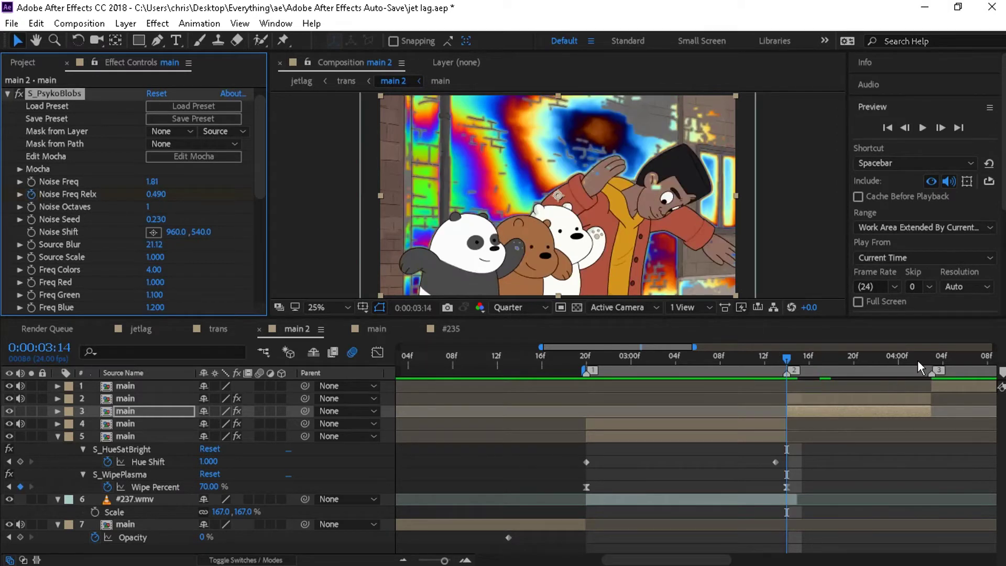
{"action": "key", "text": "o"}
{"action": "left_click_drag", "start_coordinate": [155, 194], "coordinate": [135, 198]}
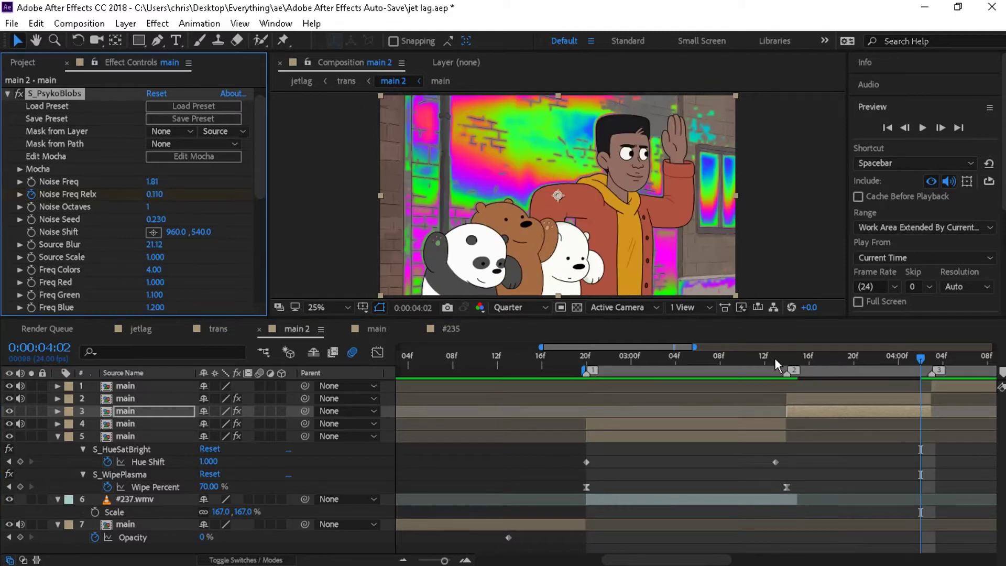
{"action": "left_click", "coordinate": [776, 359]}
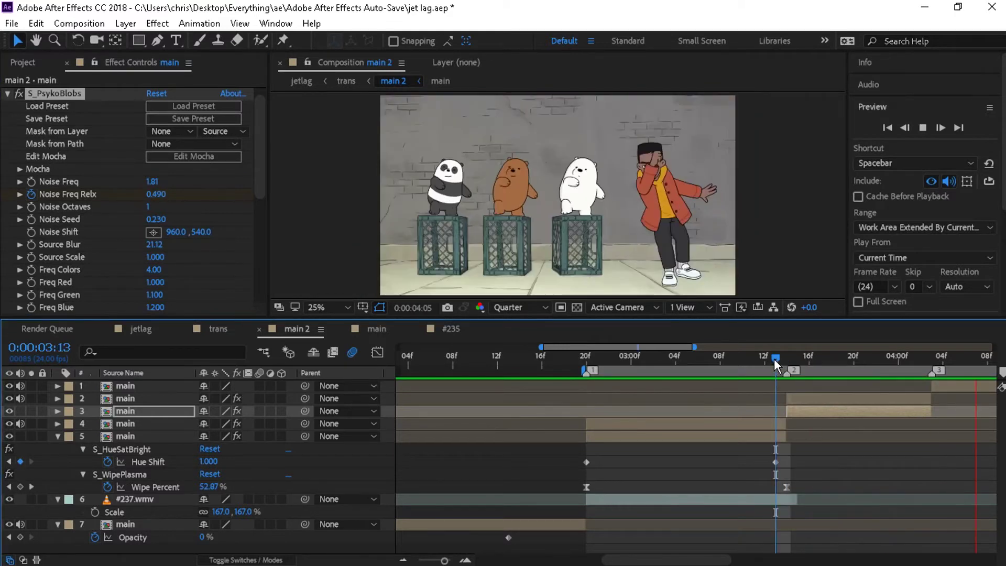
{"action": "mouse_move", "coordinate": [775, 358]}
{"action": "left_mouse_down"}
{"action": "mouse_move", "coordinate": [765, 362]}
{"action": "mouse_move", "coordinate": [776, 367]}
{"action": "left_mouse_up"}
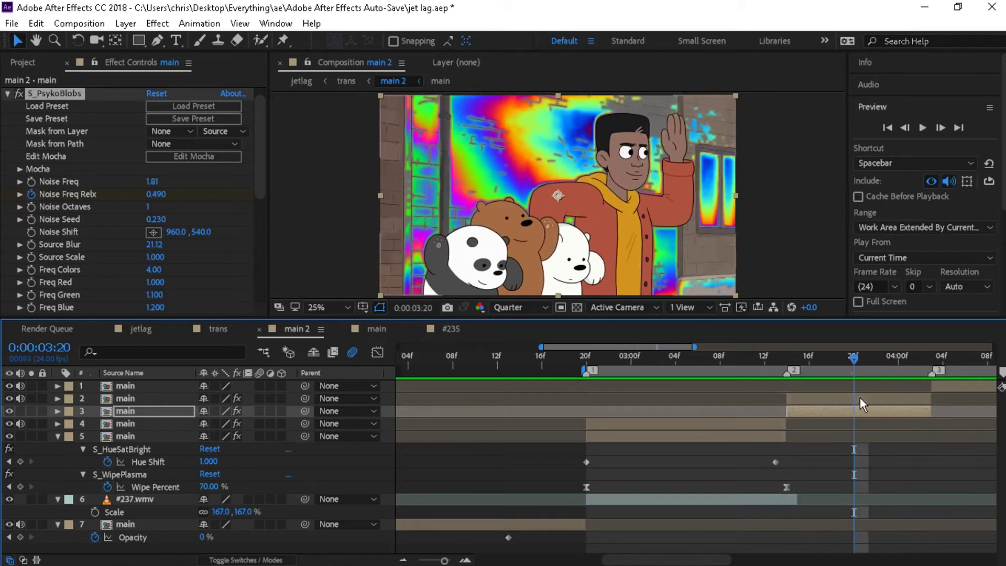
Step: Try stacking several duplicates of the Color Key effect on the upper copy and undo them
{"action": "left_click", "coordinate": [860, 399]}
{"action": "key", "text": "ctrl+d"}
{"action": "key", "text": "ctrl+d"}
{"action": "key", "text": "ctrl+d"}
{"action": "key", "text": "ctrl+d"}
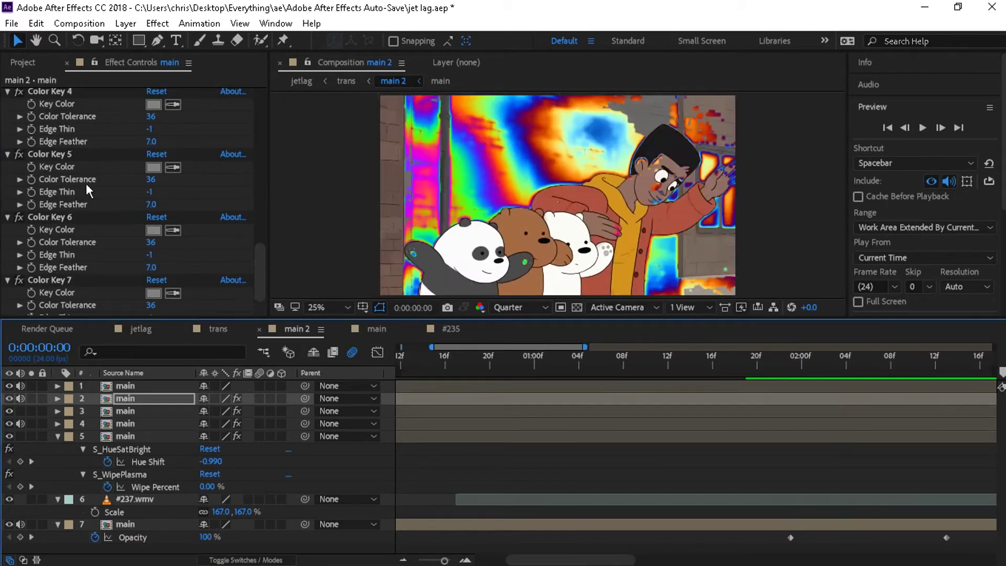
{"action": "left_click", "coordinate": [402, 561]}
{"action": "left_click", "coordinate": [657, 359]}
{"action": "key", "text": "ctrl+z"}
{"action": "key", "text": "ctrl+z"}
{"action": "key", "text": "ctrl+z"}
{"action": "key", "text": "ctrl+z"}
{"action": "key", "text": "ctrl+z"}
{"action": "key", "text": "ctrl+z"}
{"action": "key", "text": "ctrl+z"}
{"action": "key", "text": "ctrl+z"}
{"action": "key", "text": "ctrl+z"}
{"action": "key", "text": "ctrl+z"}
{"action": "key", "text": "ctrl+z"}
{"action": "key", "text": "ctrl+z"}
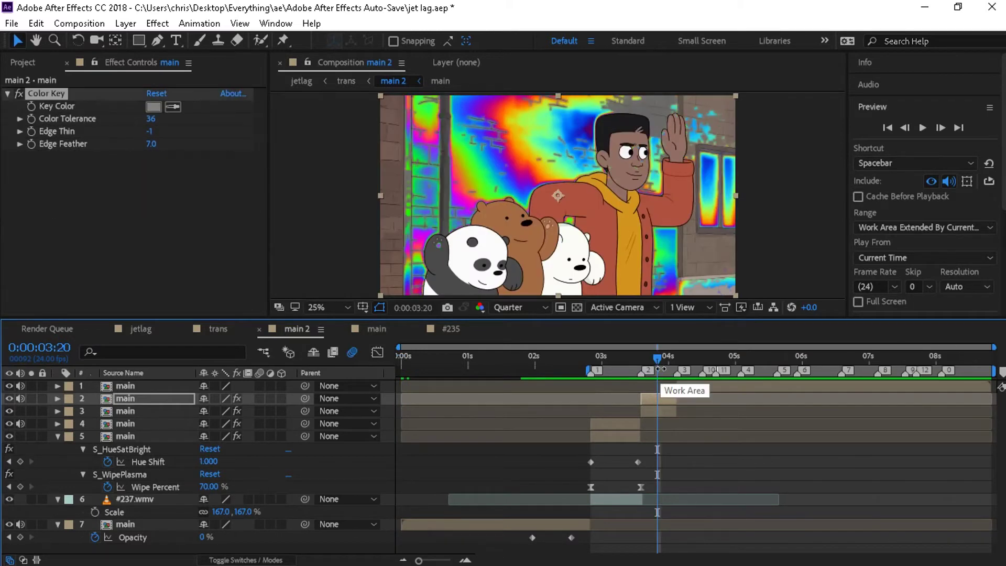
Step: Duplicate the Color Key effect once on the upper copy and check the keyed wall
{"action": "key", "text": "ctrl+d"}
{"action": "left_click_drag", "start_coordinate": [630, 359], "coordinate": [655, 359]}
Step: Add a Hue/Saturation effect to the lower copy and set Master Hue to -31°
{"action": "left_click", "coordinate": [656, 411]}
{"action": "left_click", "coordinate": [7, 106]}
{"action": "key", "text": "ctrl+space"}
{"action": "type", "text": "hue"}
{"action": "key", "text": "Return"}
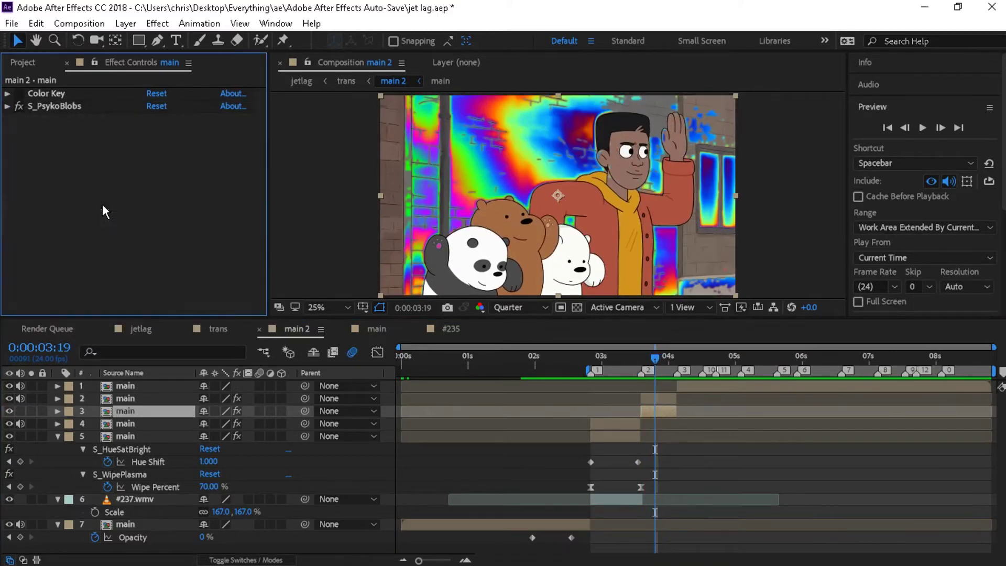
{"action": "left_click_drag", "start_coordinate": [150, 205], "coordinate": [158, 233]}
Step: Apply the S_AutoPaint effect to the lower copy after Hue/Saturation
{"action": "left_click_drag", "start_coordinate": [649, 358], "coordinate": [651, 410]}
{"action": "key", "text": "ctrl+space"}
{"action": "type", "text": "autopai"}
{"action": "key", "text": "Return"}
{"action": "scroll", "coordinate": [105, 149], "scroll_direction": "up", "scroll_amount": 4}
{"action": "key", "text": "ctrl+a"}
{"action": "key", "text": "grave"}
Step: Set S_AutoPaint's Frequency to 65.1, trying the effect ahead of S_PsykoBlobs before returning it to the end of the stack
{"action": "left_click_drag", "start_coordinate": [53, 131], "coordinate": [73, 106]}
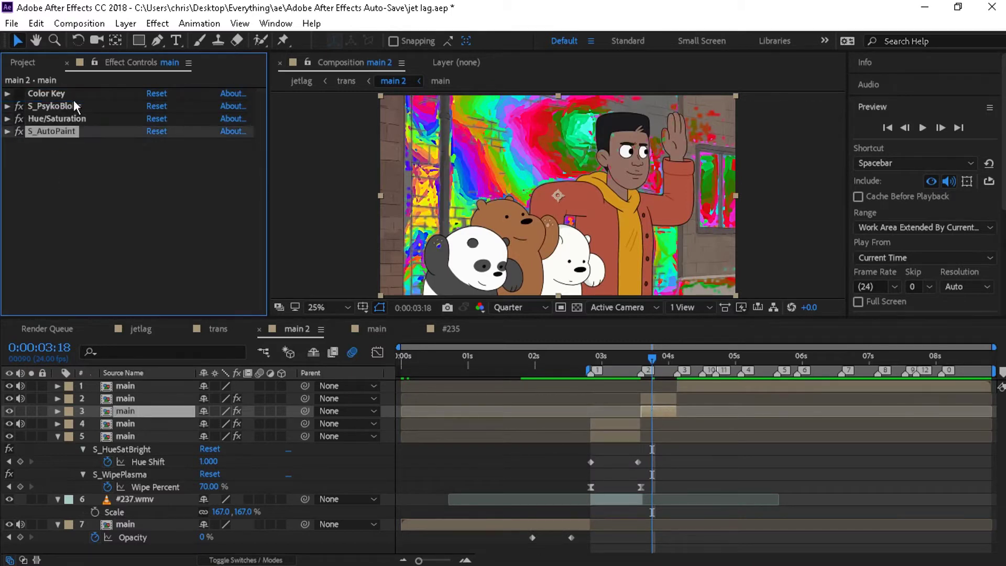
{"action": "left_click", "coordinate": [8, 106]}
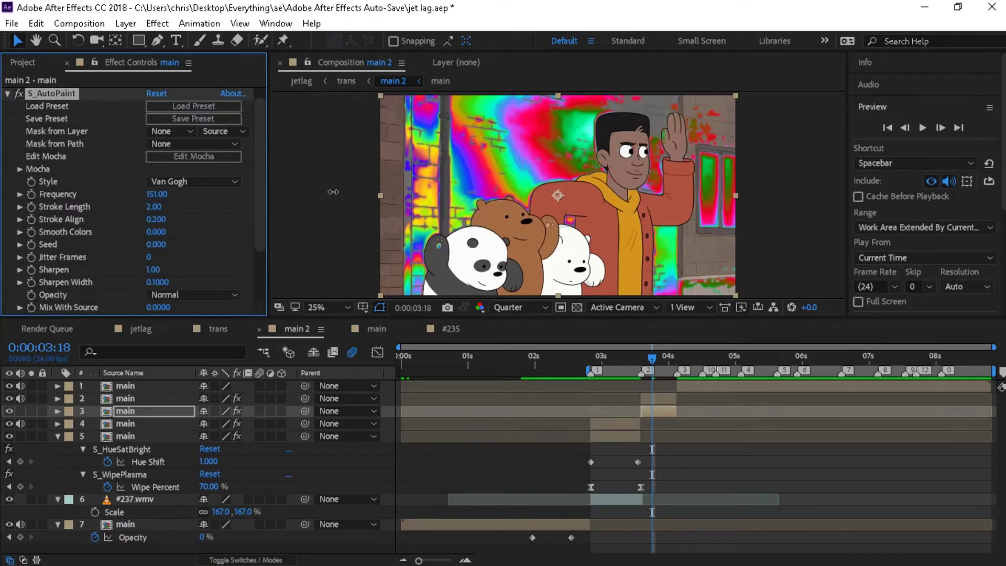
{"action": "scroll", "coordinate": [116, 199], "scroll_direction": "up", "scroll_amount": 2}
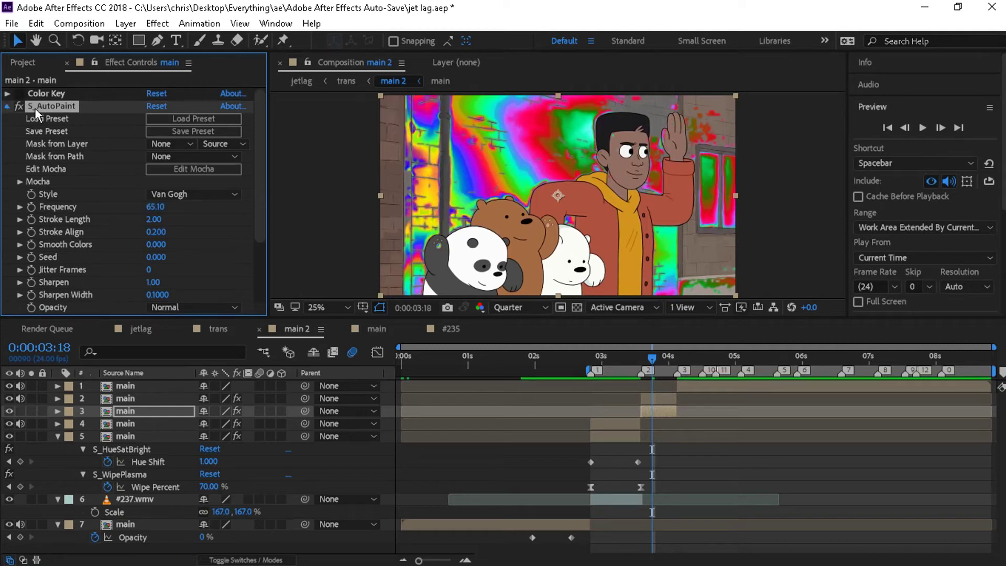
{"action": "key", "text": "ctrl+grave"}
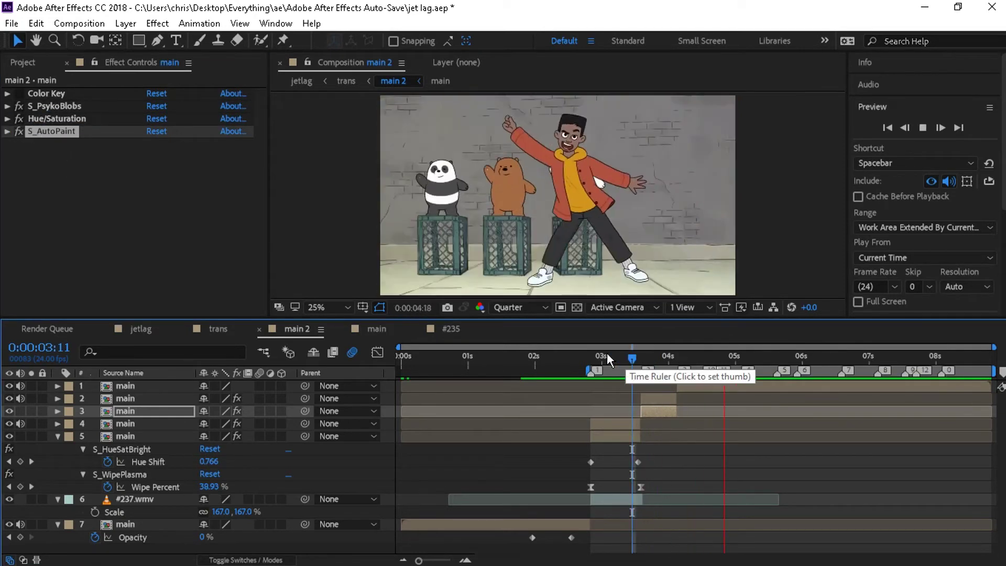
Step: Delete the separate clip starting at the third marker and extend both section copies to the end of the composition
{"action": "left_click", "coordinate": [654, 357]}
{"action": "left_click", "coordinate": [686, 386]}
{"action": "key", "text": "Delete"}
{"action": "left_click_drag", "start_coordinate": [677, 388], "coordinate": [994, 400]}
{"action": "key", "text": "space"}
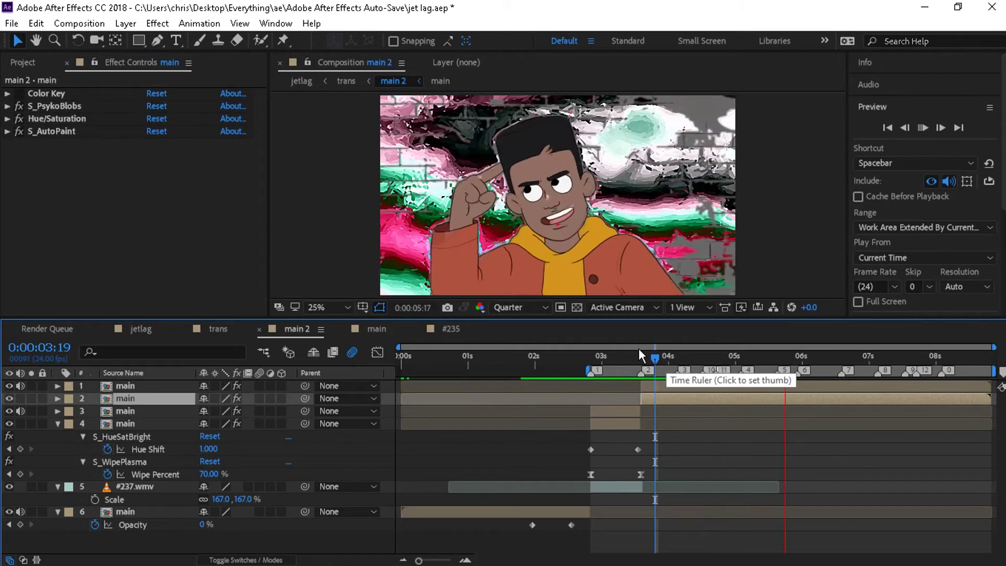
{"action": "key", "text": "space"}
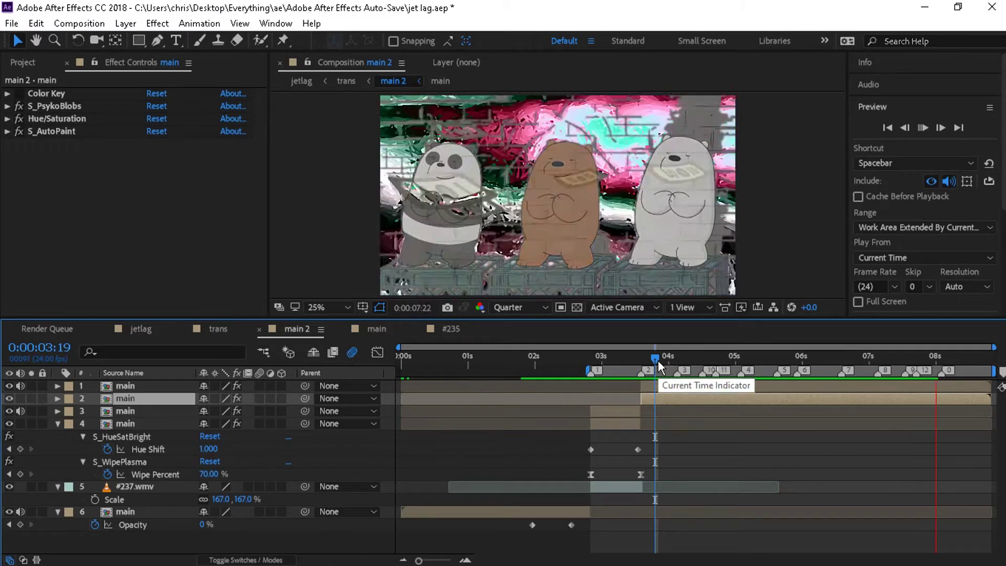
Step: Apply the S_RandomEdits effect to the lower copy and place it directly above S_PsykoBlobs
{"action": "key", "text": "ctrl+space"}
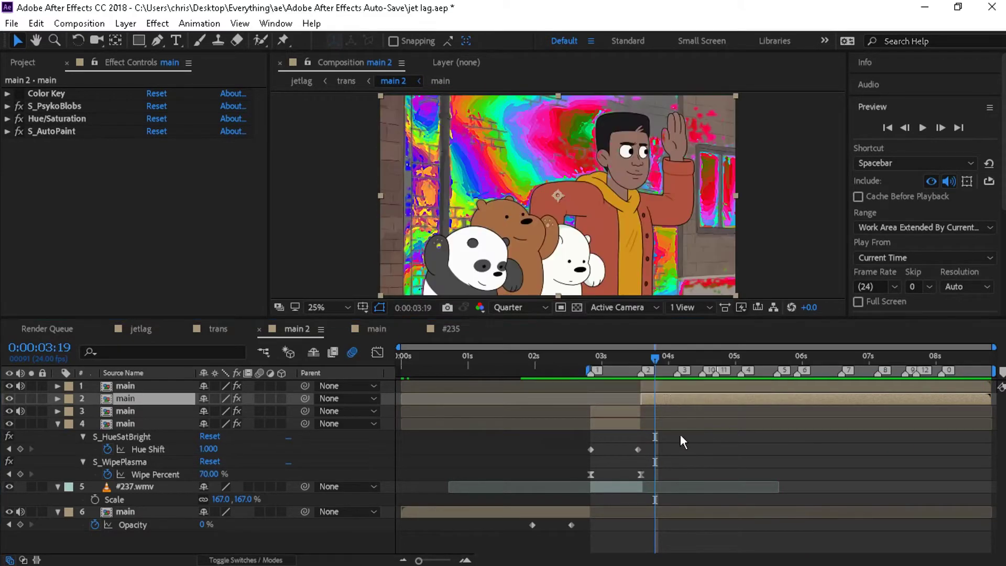
{"action": "type", "text": "random"}
{"action": "key", "text": "Return"}
{"action": "key", "text": "space"}
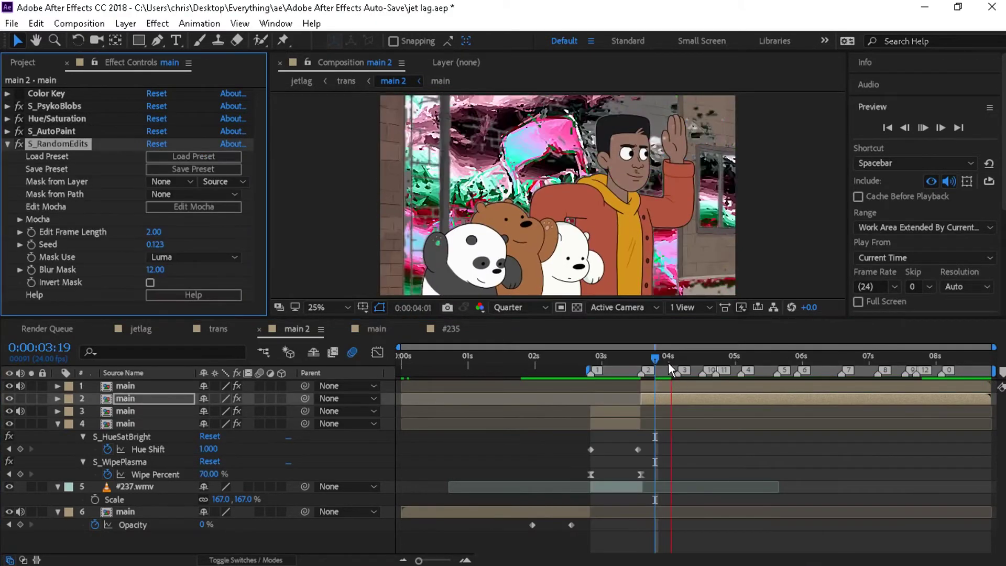
{"action": "left_click_drag", "start_coordinate": [665, 362], "coordinate": [680, 362]}
{"action": "left_click", "coordinate": [8, 145]}
{"action": "left_click_drag", "start_coordinate": [62, 144], "coordinate": [75, 104]}
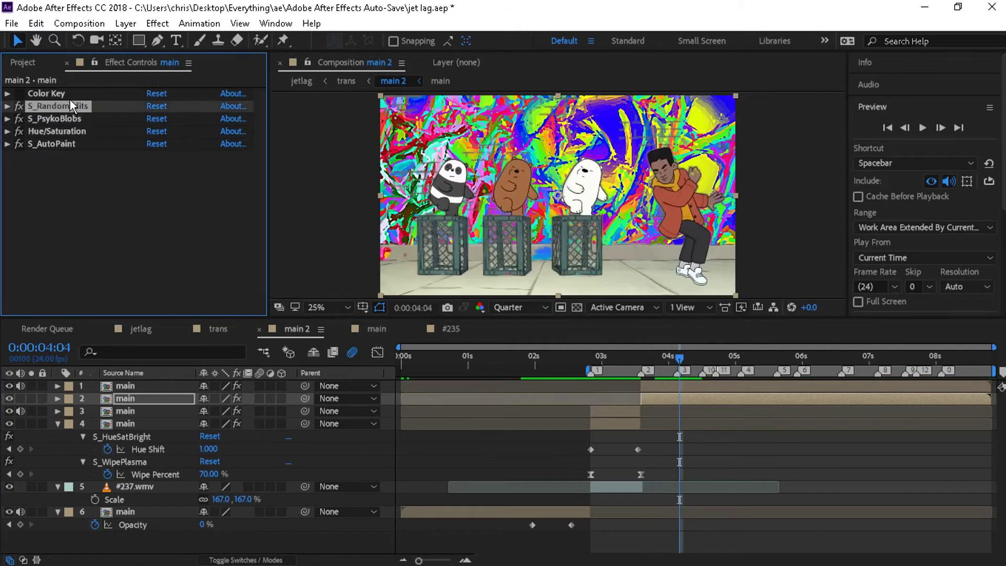
Step: Move the lower copy's last Noise Freq Relx keyframe to the composition's end at 0:00:08:21
{"action": "key", "text": "u"}
{"action": "left_click", "coordinate": [993, 425]}
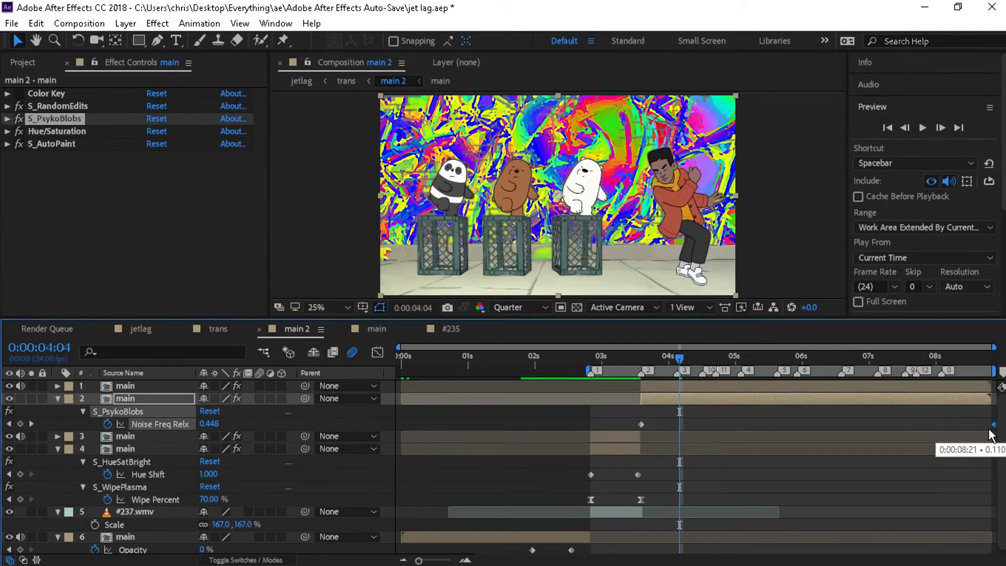
{"action": "key", "text": "End"}
Step: Set the S_PsykoBlobs Offset to 0.33 on the lower copy
{"action": "left_click", "coordinate": [8, 131]}
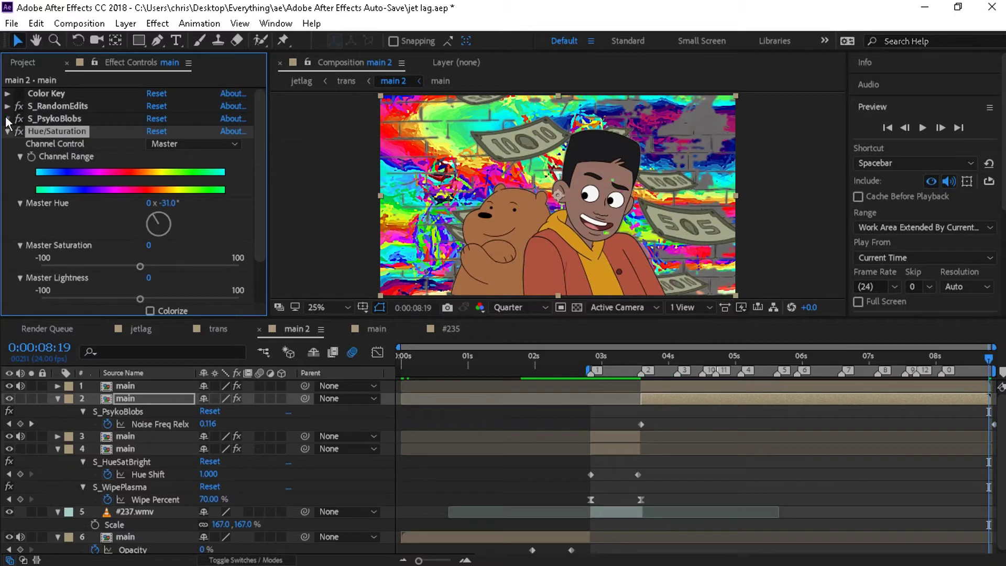
{"action": "left_click", "coordinate": [8, 118]}
{"action": "scroll", "coordinate": [157, 212], "scroll_direction": "down", "scroll_amount": 10}
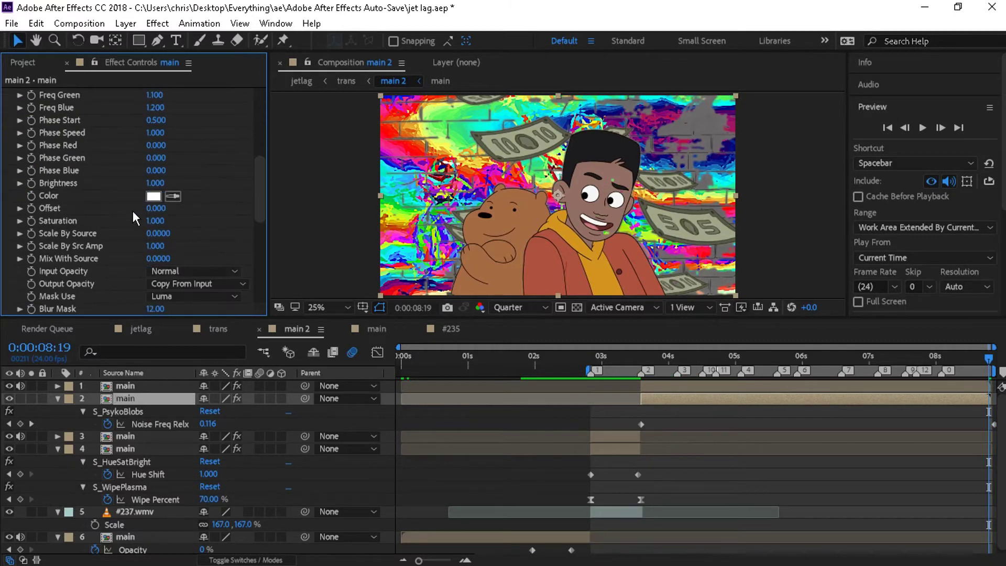
{"action": "left_click_drag", "start_coordinate": [239, 219], "coordinate": [85, 236]}
{"action": "left_click_drag", "start_coordinate": [161, 249], "coordinate": [201, 263]}
{"action": "left_click_drag", "start_coordinate": [665, 358], "coordinate": [632, 360]}
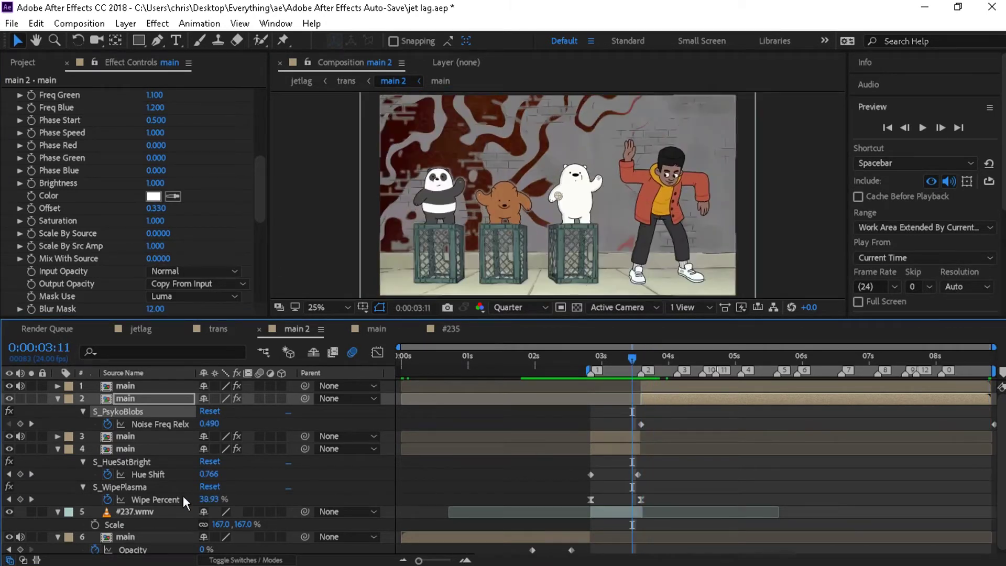
Step: Copy S_WipePlasma from the earlier section onto the lower copy and stretch its last Wipe Percent keyframe to the composition's end
{"action": "left_click", "coordinate": [119, 486]}
{"action": "key", "text": "ctrl+c"}
{"action": "left_click", "coordinate": [645, 399]}
{"action": "key", "text": "ctrl+v"}
{"action": "key", "text": "u"}
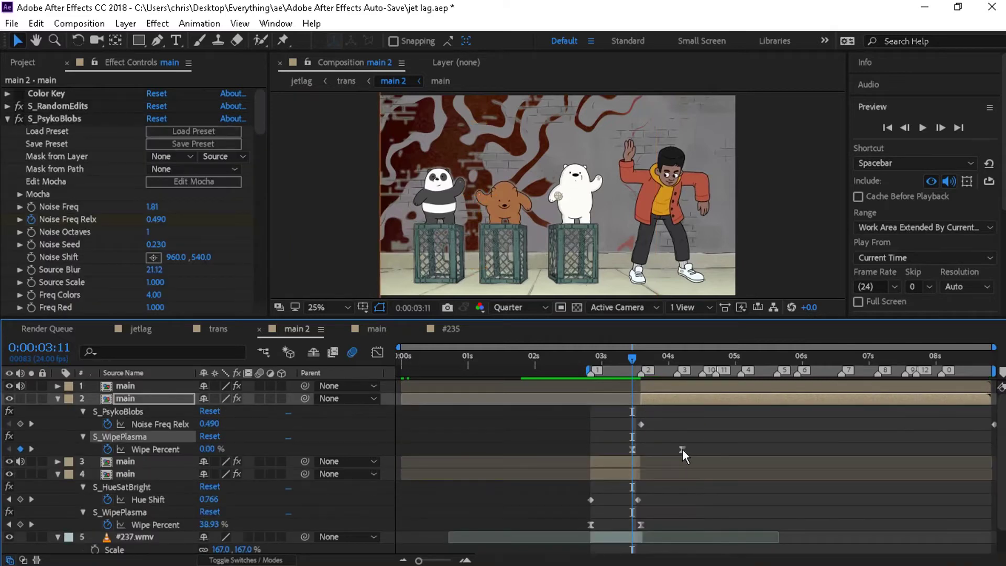
{"action": "key", "text": "space"}
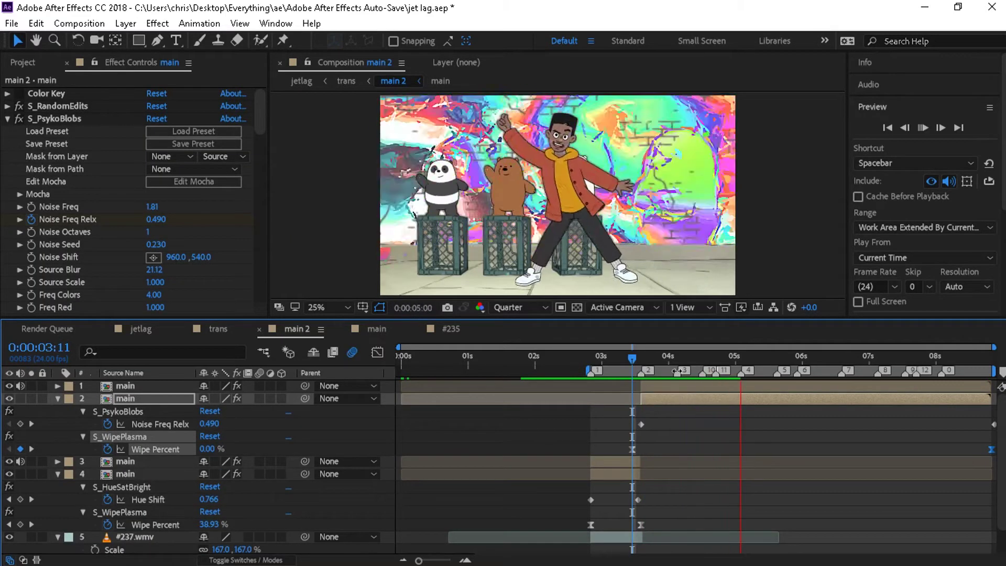
Step: Start the lower copy's Wipe Percent animation at 0:00:03:14 and reshape its speed curve to rise steeply at both ends
{"action": "left_click", "coordinate": [7, 119]}
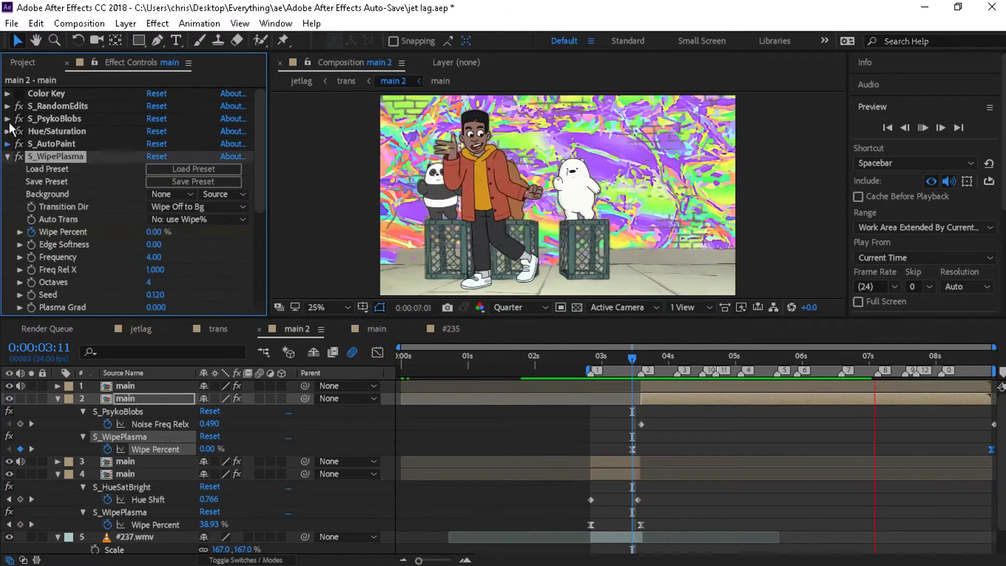
{"action": "left_click", "coordinate": [7, 144]}
{"action": "left_click", "coordinate": [7, 94]}
{"action": "left_click", "coordinate": [8, 156]}
{"action": "left_click_drag", "start_coordinate": [663, 359], "coordinate": [988, 359]}
{"action": "left_click_drag", "start_coordinate": [629, 445], "coordinate": [996, 455]}
{"action": "key", "text": "shift+F3"}
{"action": "left_click", "coordinate": [981, 515]}
{"action": "left_click_drag", "start_coordinate": [984, 515], "coordinate": [903, 420]}
{"action": "left_click_drag", "start_coordinate": [757, 519], "coordinate": [641, 467]}
{"action": "left_click", "coordinate": [626, 361]}
{"action": "key", "text": "space"}
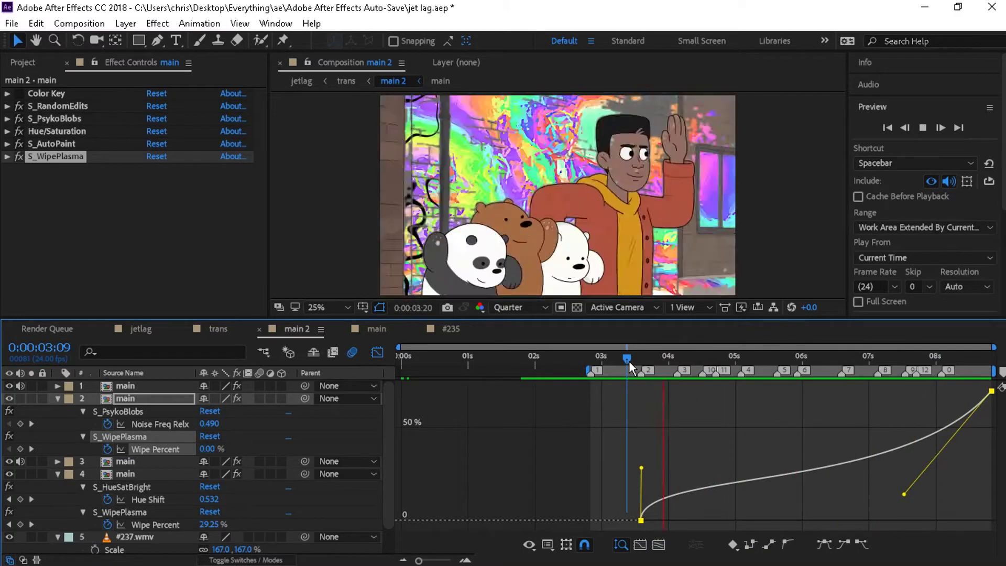
Step: Set the lower copy's S_PsykoBlobs Noise Freq to 0.41 and preview the result
{"action": "left_click", "coordinate": [687, 358]}
{"action": "left_click", "coordinate": [8, 118]}
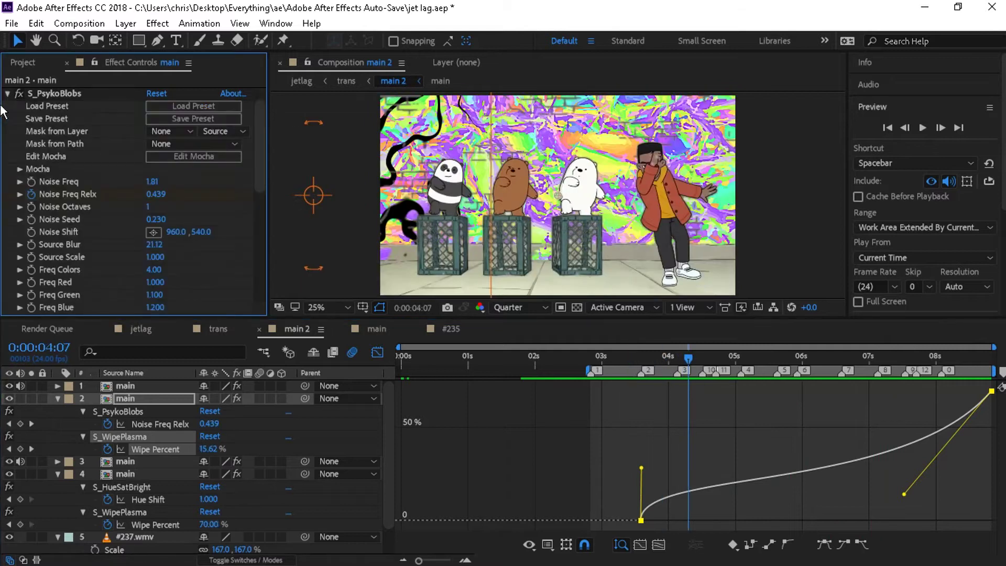
{"action": "left_click", "coordinate": [57, 94]}
{"action": "left_click", "coordinate": [582, 358]}
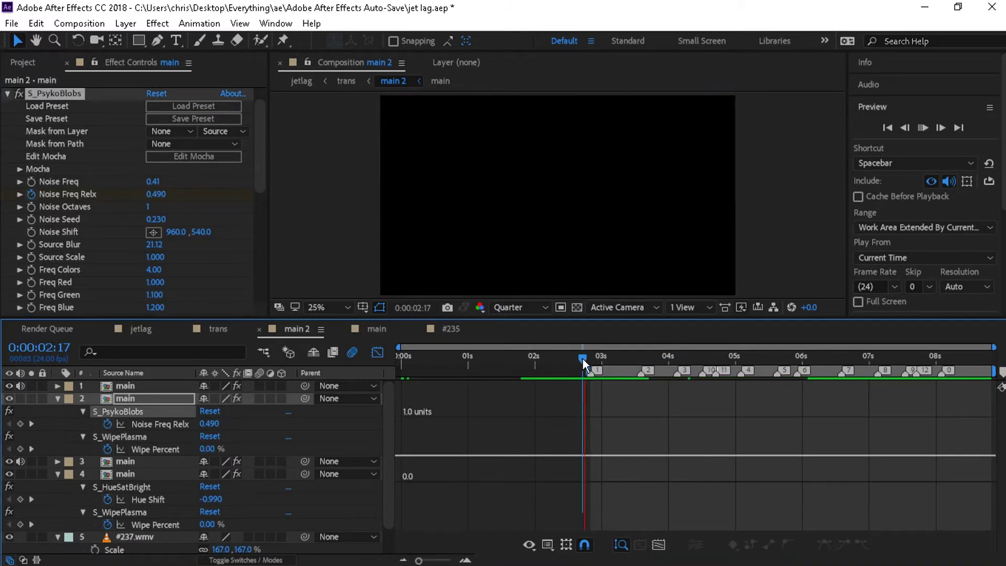
{"action": "left_click", "coordinate": [622, 357]}
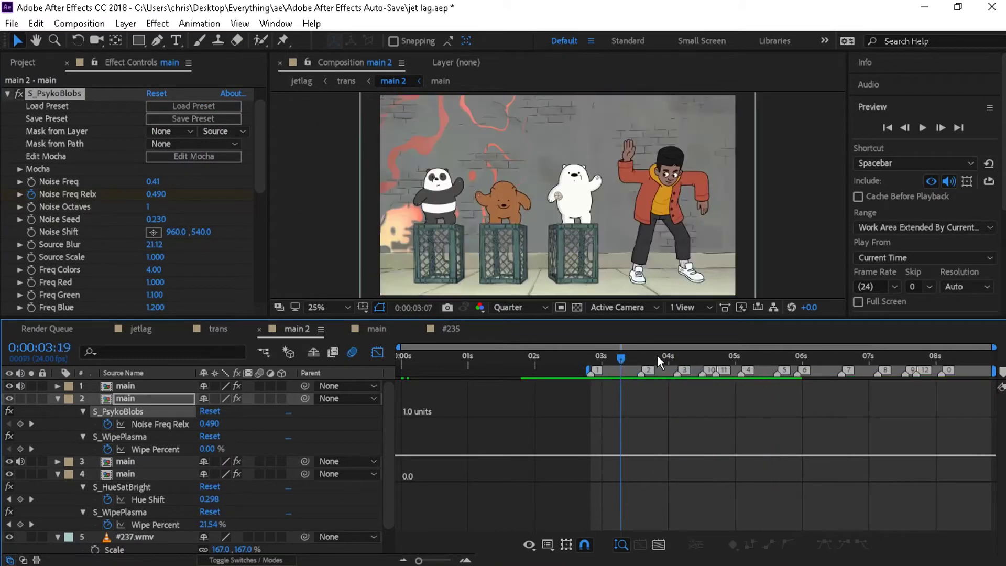
Step: Set S_PsykoBlobs Noise Seed to 0.03, Freq Colors to 0.3 and Mix With Source to 0.56
{"action": "left_click", "coordinate": [663, 357]}
{"action": "left_click_drag", "start_coordinate": [150, 220], "coordinate": [139, 223]}
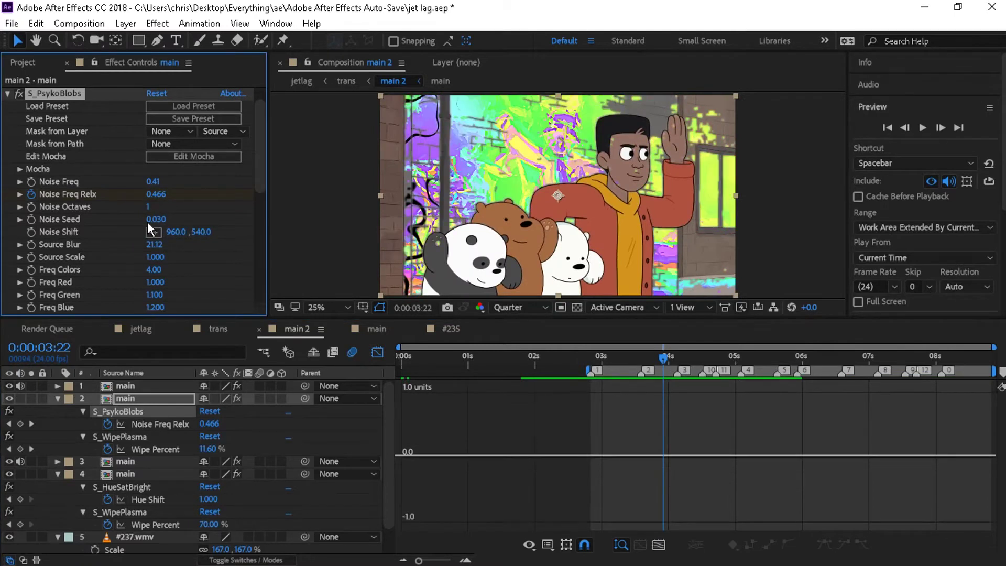
{"action": "scroll", "coordinate": [198, 275], "scroll_direction": "down", "scroll_amount": 5}
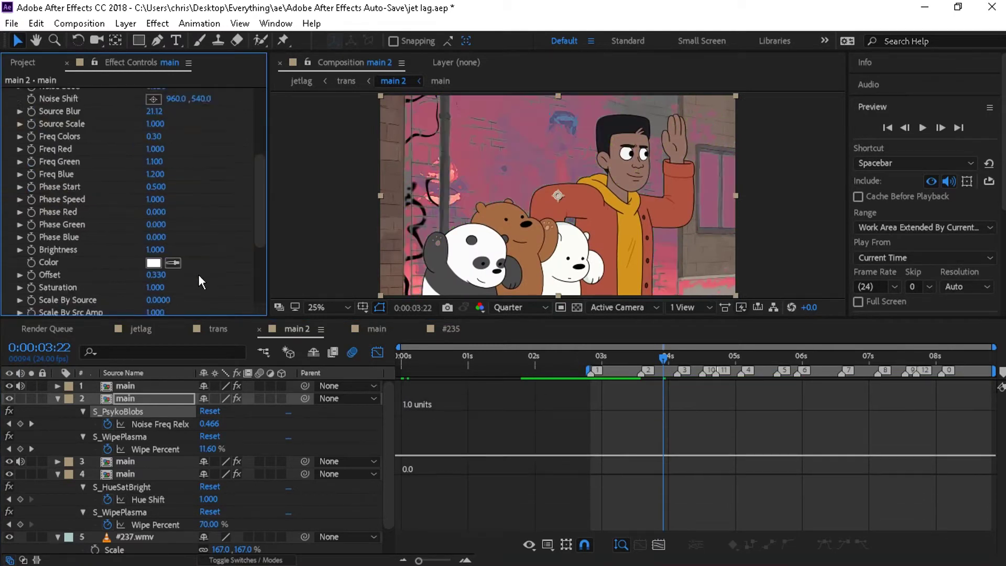
{"action": "left_click", "coordinate": [590, 355]}
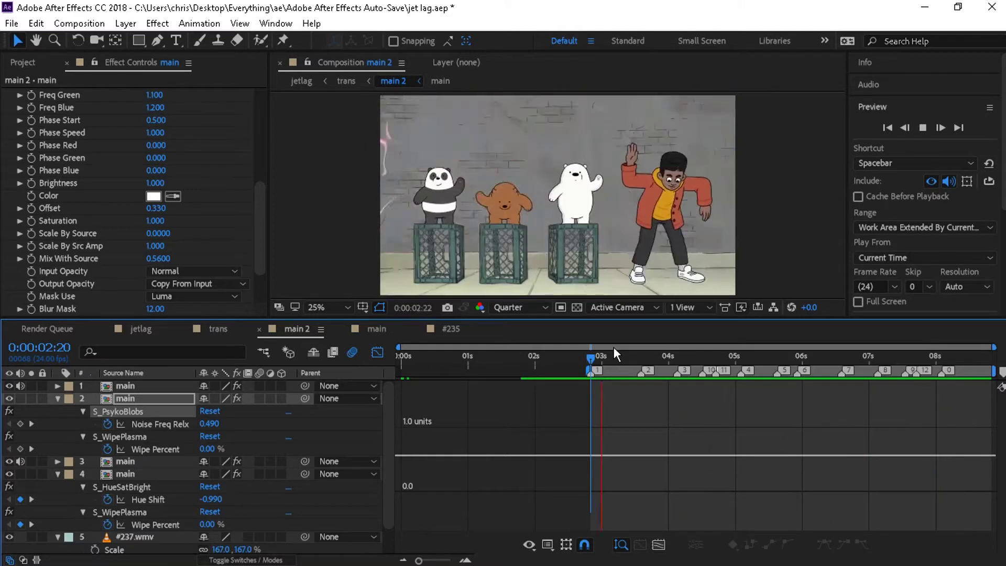
{"action": "left_click_drag", "start_coordinate": [259, 226], "coordinate": [291, 121]}
{"action": "left_click", "coordinate": [7, 119]}
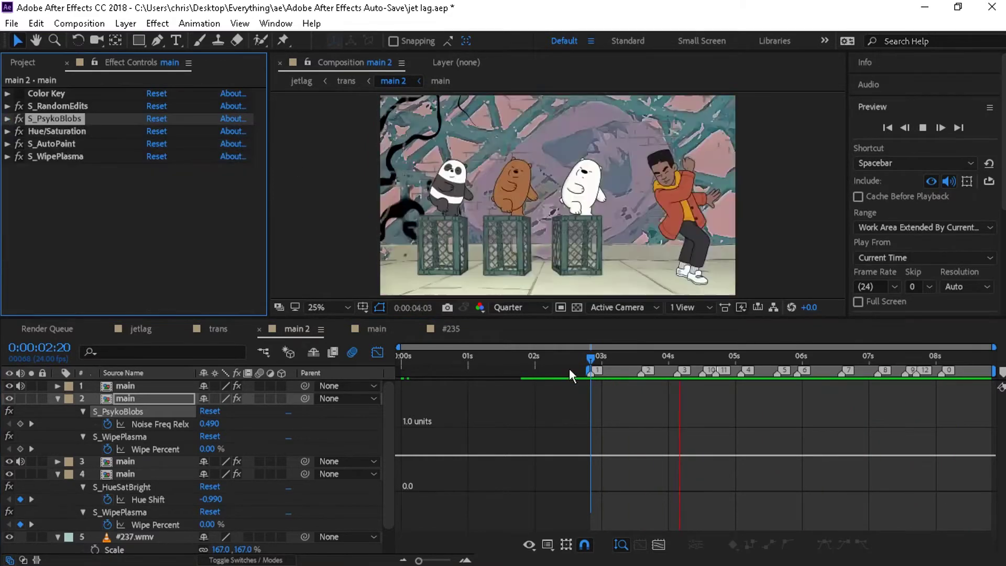
Step: Hide main layers 3 and 4 and extend main layers 1 and 2 back to start at the first marker
{"action": "left_click", "coordinate": [377, 352]}
{"action": "left_click", "coordinate": [648, 391]}
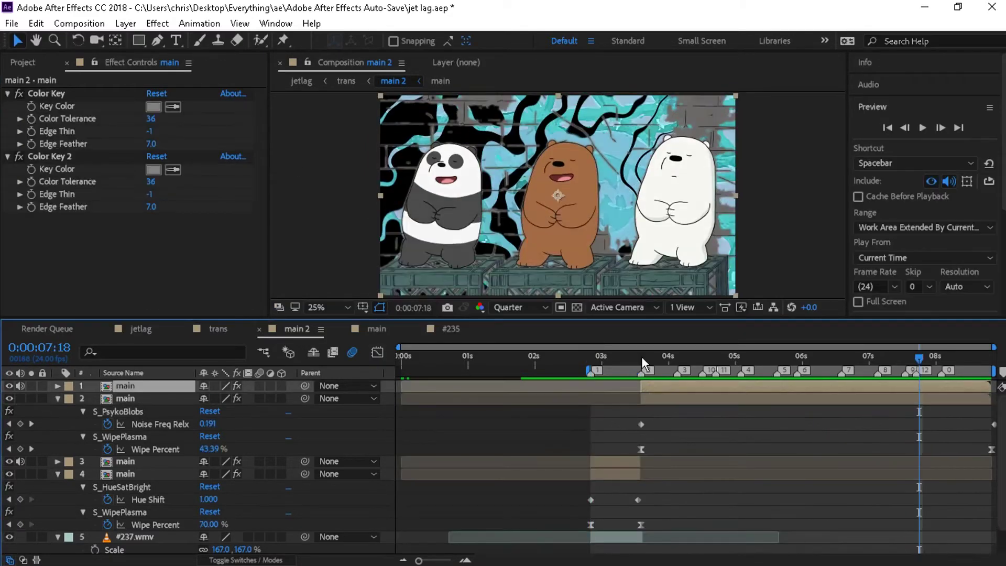
{"action": "left_click", "coordinate": [641, 357]}
{"action": "left_click_drag", "start_coordinate": [10, 462], "coordinate": [9, 474]}
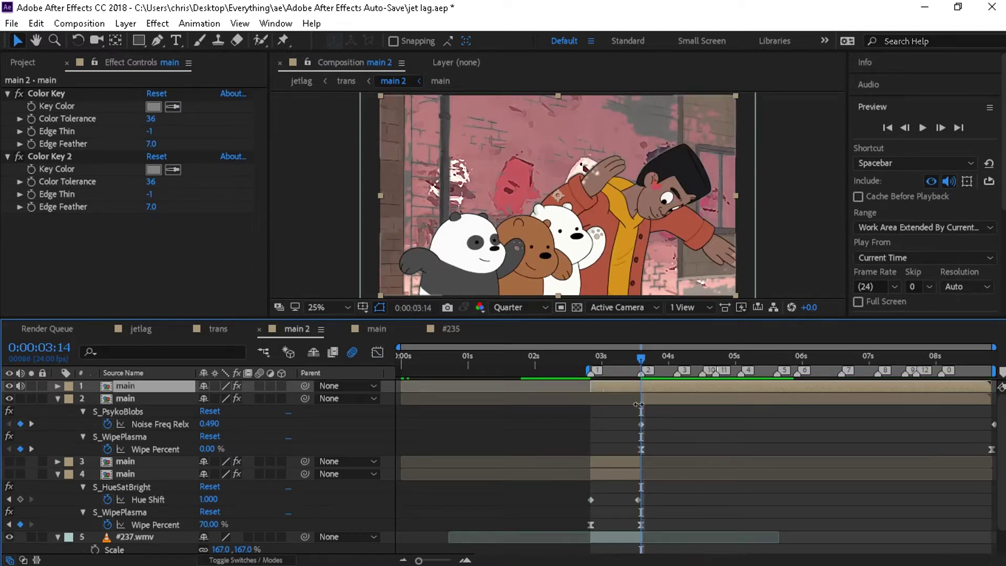
{"action": "left_click_drag", "start_coordinate": [638, 404], "coordinate": [590, 401]}
Step: Move layer 2's first S_PsykoBlobs Noise Freq and S_WipePlasma Wipe Percent keyframes to the first marker and preview the section
{"action": "key", "text": "u"}
{"action": "key", "text": "u"}
{"action": "left_click_drag", "start_coordinate": [660, 417], "coordinate": [591, 449]}
{"action": "left_click", "coordinate": [616, 388]}
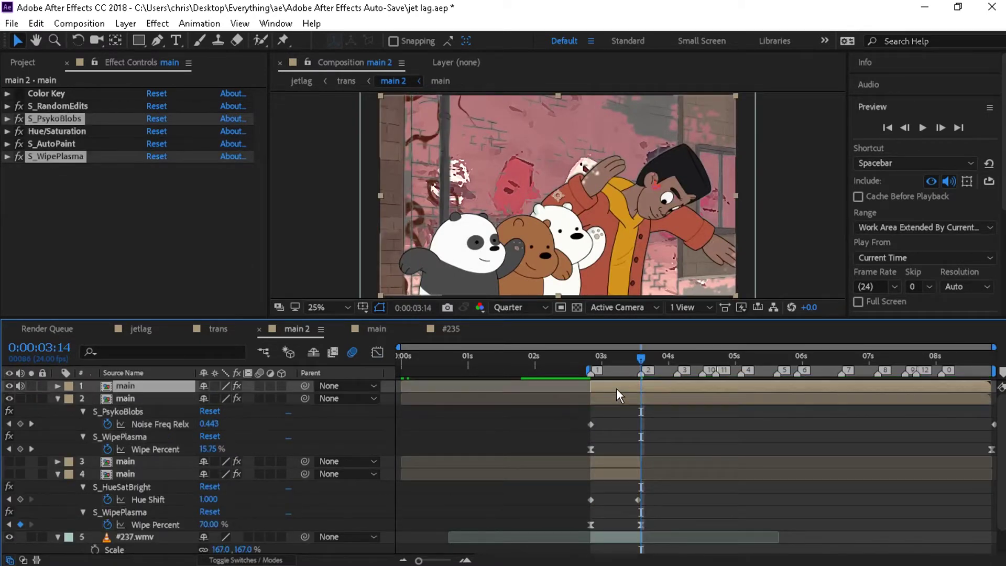
{"action": "left_click", "coordinate": [616, 388]}
{"action": "key", "text": "e"}
{"action": "left_click", "coordinate": [589, 358]}
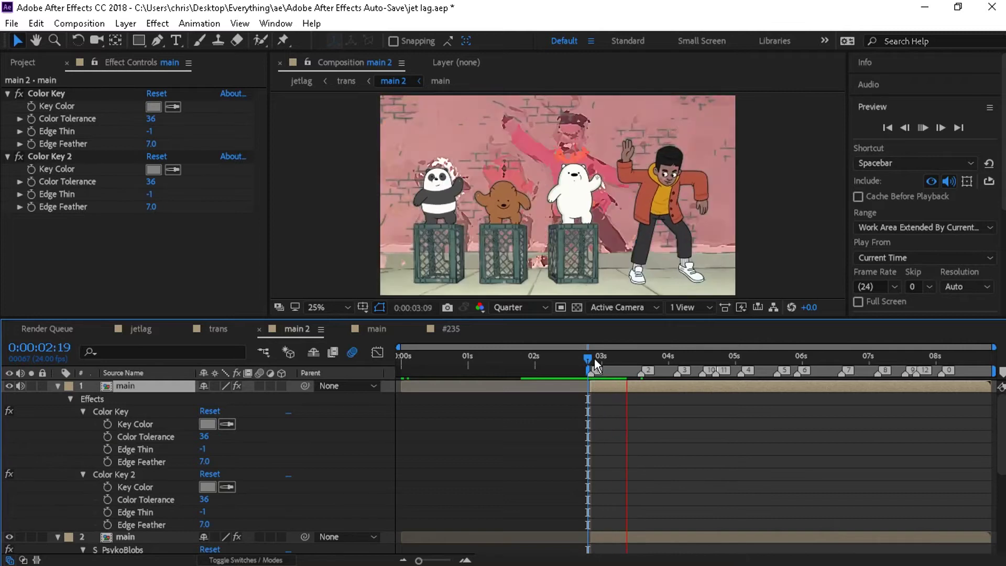
{"action": "key", "text": "space"}
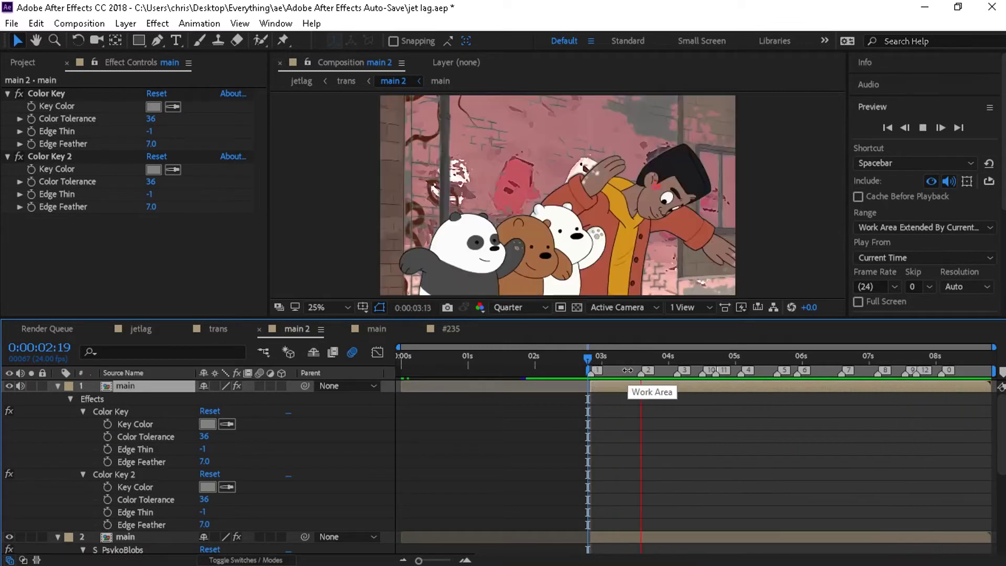
Step: Apply Drop Shadow to the topmost main layer with Distance set to 63.0 and preview the shadow
{"action": "left_click", "coordinate": [609, 359]}
{"action": "key", "text": "ctrl+space"}
{"action": "type", "text": "drop"}
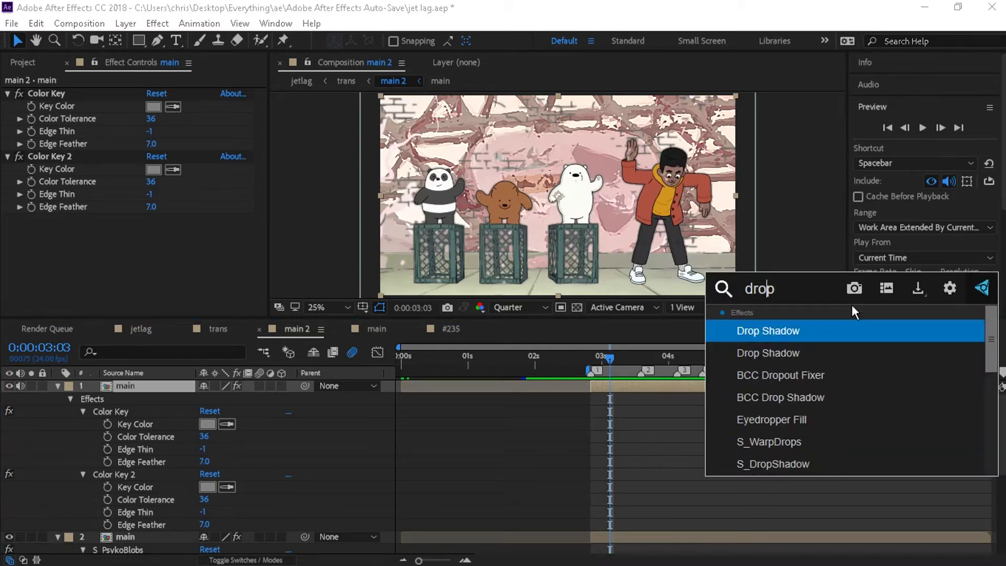
{"action": "key", "text": "Return"}
{"action": "left_click_drag", "start_coordinate": [181, 282], "coordinate": [190, 282]}
{"action": "left_click", "coordinate": [584, 359]}
{"action": "key", "text": "space"}
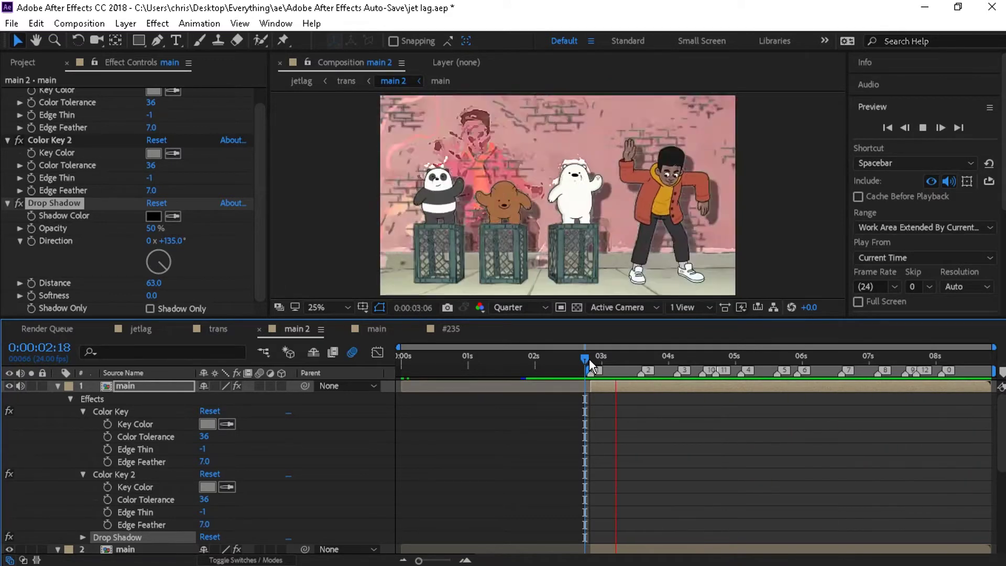
{"action": "left_click", "coordinate": [621, 359]}
Step: Collapse the expanded properties of all layers in the main 2 composition
{"action": "scroll", "coordinate": [63, 112], "scroll_direction": "up", "scroll_amount": 2}
{"action": "left_click", "coordinate": [57, 386]}
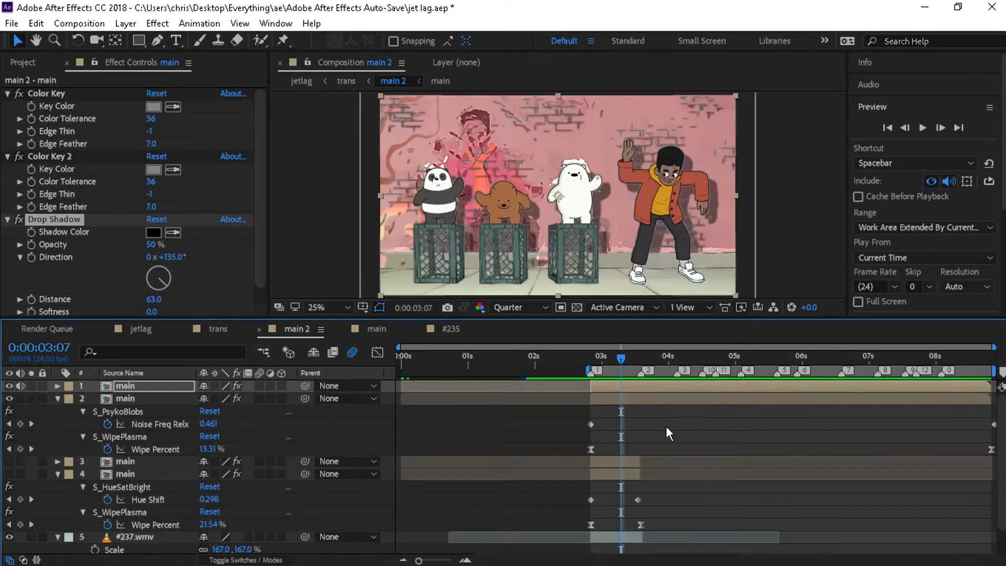
{"action": "left_click", "coordinate": [672, 445]}
{"action": "key", "text": "ctrl+a"}
{"action": "left_click", "coordinate": [58, 399]}
{"action": "left_click", "coordinate": [618, 482]}
{"action": "left_click", "coordinate": [629, 411]}
{"action": "left_click", "coordinate": [566, 479]}
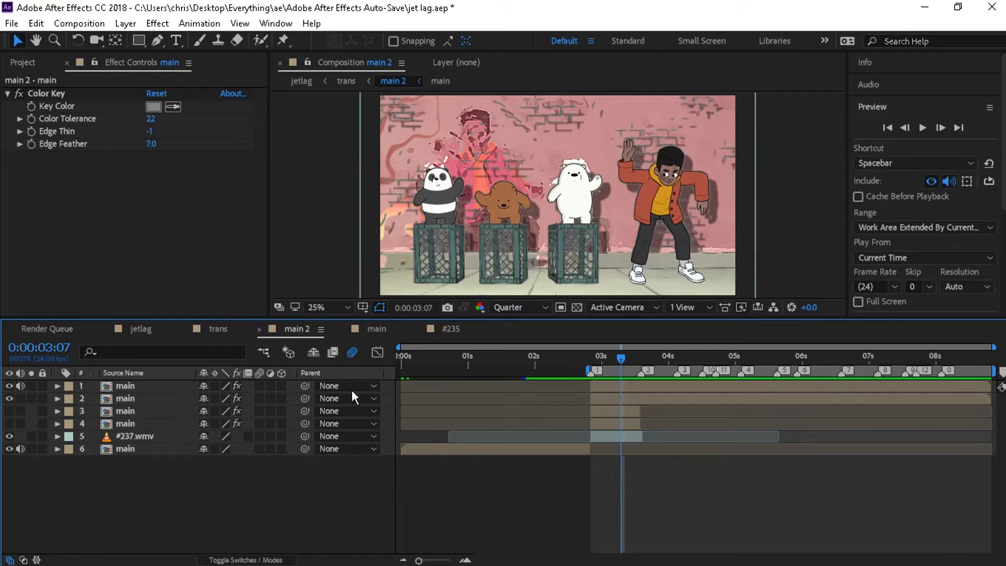
Step: Set the S_RandomEdits Edit Frame Length on main layer 2 to 1.00 and preview it
{"action": "left_click", "coordinate": [660, 398]}
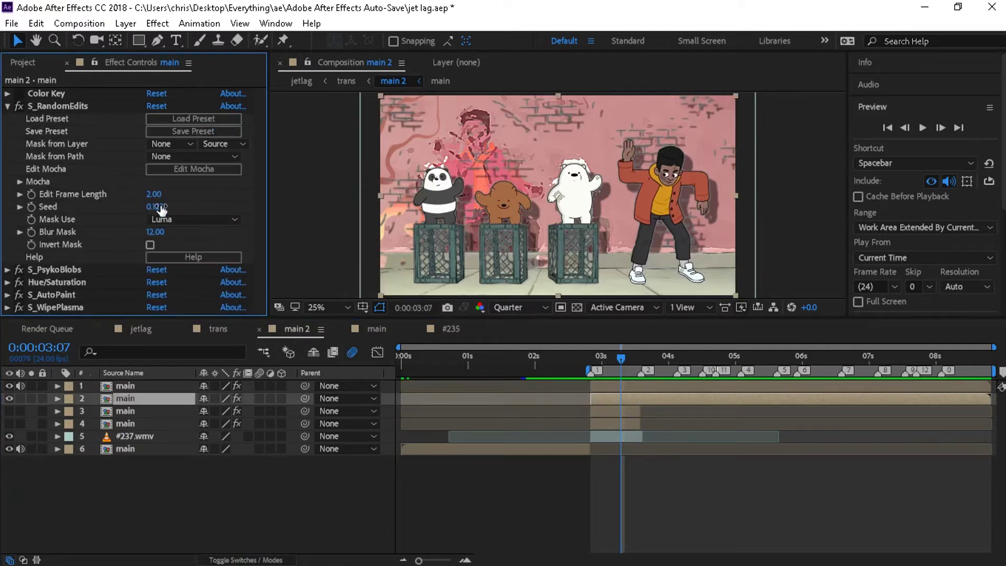
{"action": "left_click_drag", "start_coordinate": [160, 200], "coordinate": [156, 200]}
{"action": "left_click", "coordinate": [591, 358]}
{"action": "key", "text": "space"}
{"action": "left_click", "coordinate": [601, 359]}
Step: Try inverting the S_RandomEdits mask and switching its Mask Use option
{"action": "left_click", "coordinate": [150, 245]}
{"action": "left_click", "coordinate": [150, 245]}
{"action": "left_click", "coordinate": [170, 221]}
{"action": "left_click", "coordinate": [173, 253]}
{"action": "left_click", "coordinate": [174, 222]}
{"action": "left_click", "coordinate": [170, 237]}
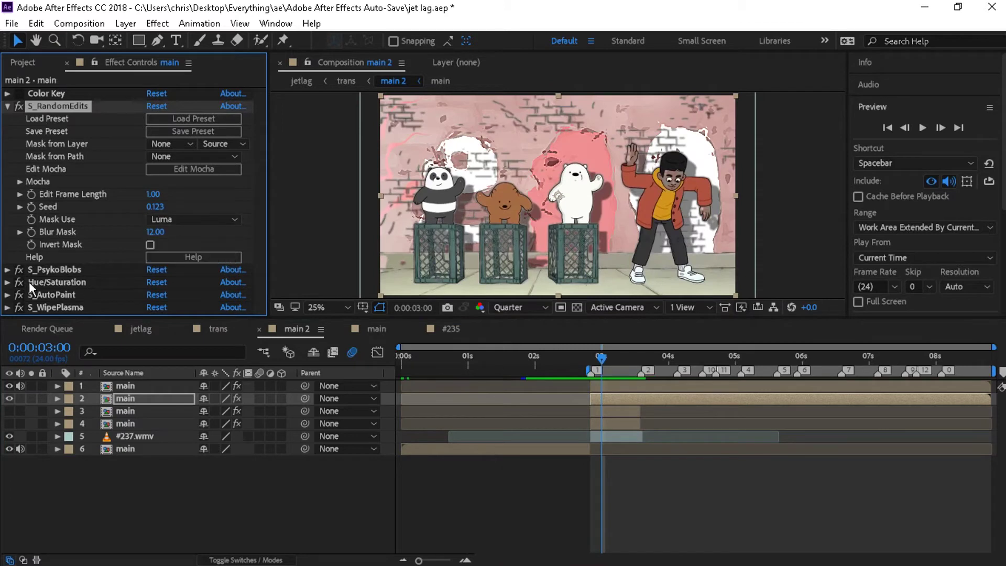
Step: Preview the random edits, set S_RandomEdits Edit Frame Length to 25.10 and play the section again
{"action": "left_click_drag", "start_coordinate": [612, 363], "coordinate": [543, 360]}
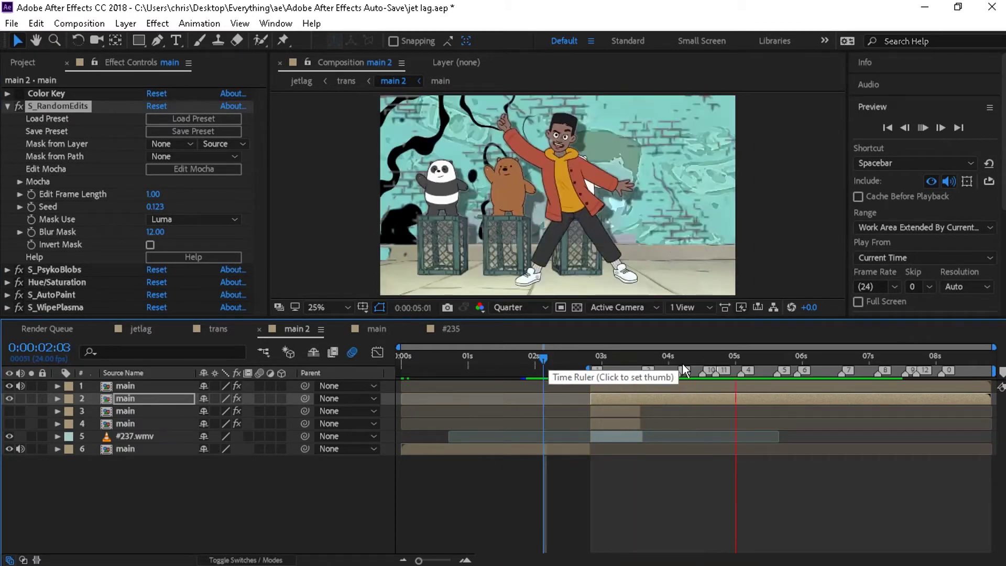
{"action": "key", "text": "space"}
{"action": "left_click", "coordinate": [620, 361]}
{"action": "left_click_drag", "start_coordinate": [152, 195], "coordinate": [315, 202]}
{"action": "left_click_drag", "start_coordinate": [628, 363], "coordinate": [588, 361]}
{"action": "key", "text": "space"}
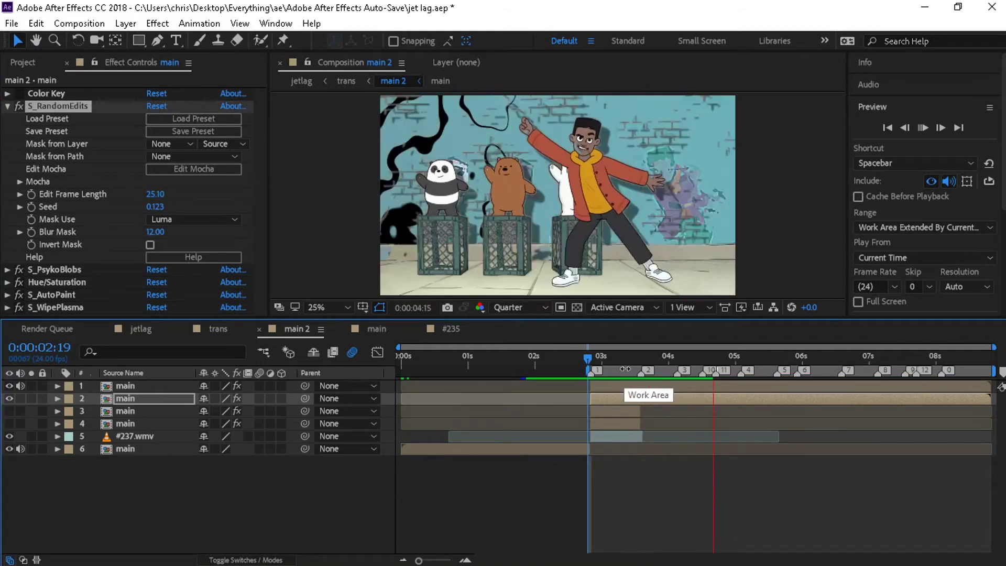
{"action": "key", "text": "space"}
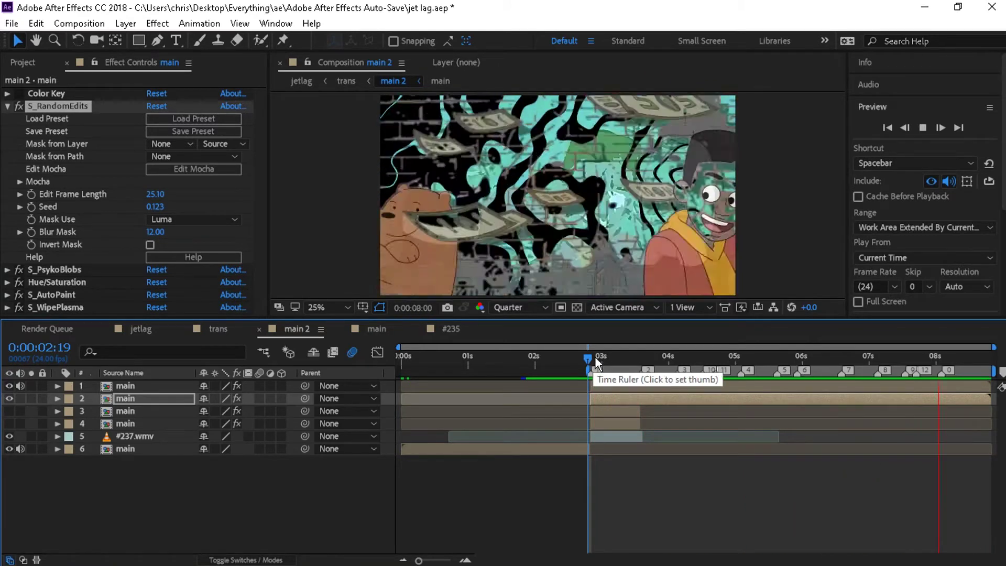
Step: Play back several parts of the jetlag composition to examine how the random edits combine with the beat shakes
{"action": "left_click", "coordinate": [608, 360]}
{"action": "left_click", "coordinate": [141, 329]}
{"action": "left_click", "coordinate": [442, 359]}
{"action": "left_click", "coordinate": [402, 558]}
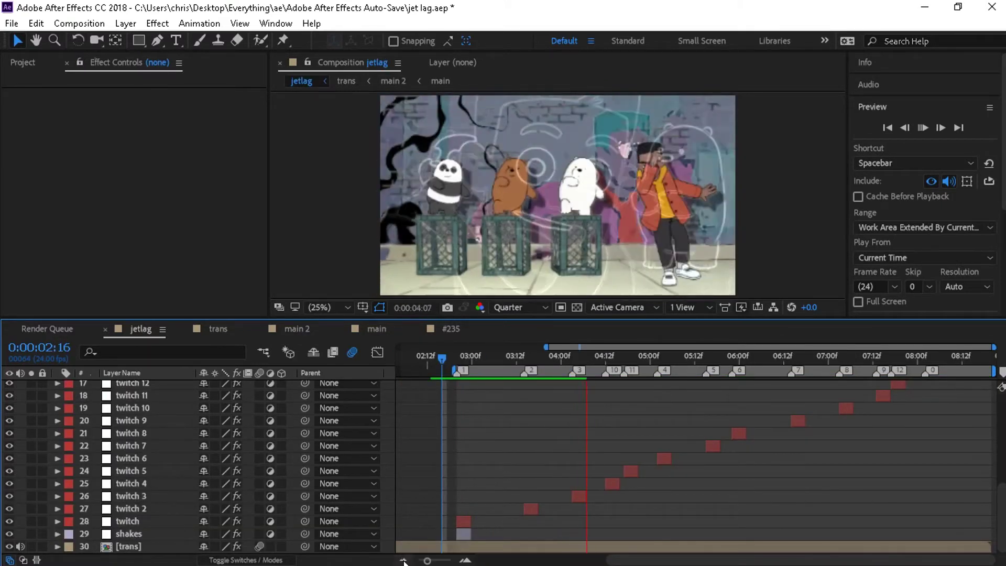
{"action": "left_click", "coordinate": [622, 360]}
{"action": "left_click", "coordinate": [665, 355]}
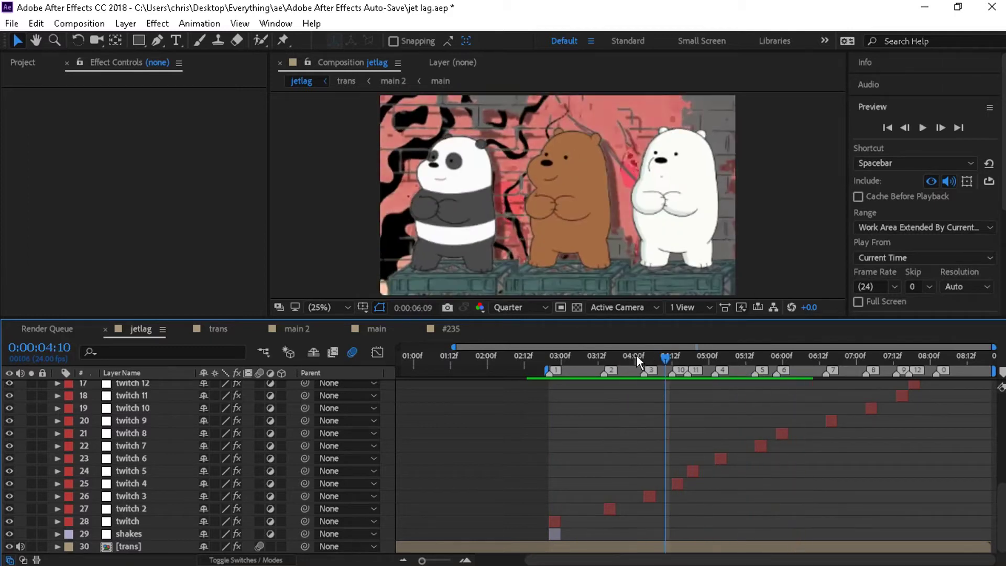
{"action": "left_click", "coordinate": [775, 355]}
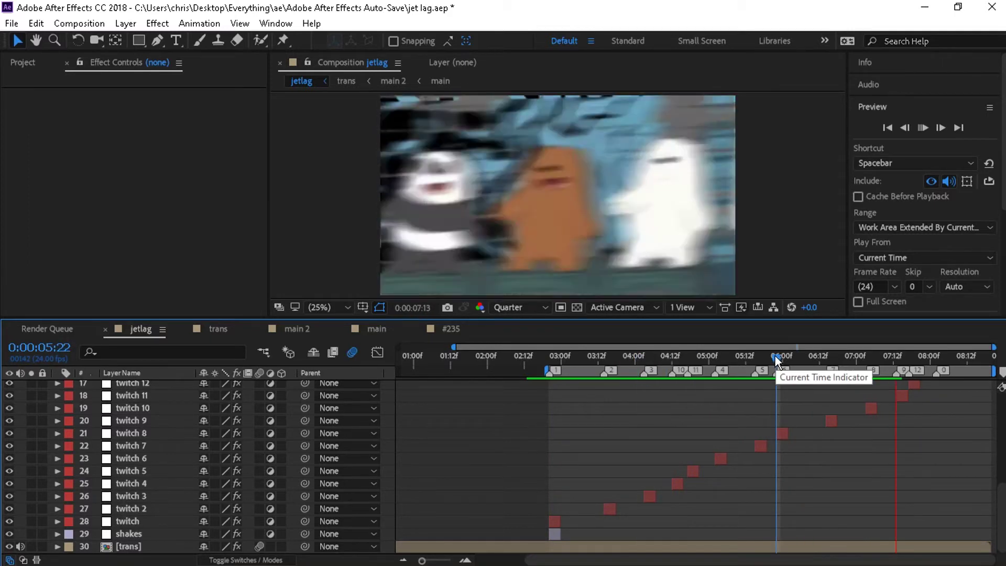
{"action": "left_click", "coordinate": [551, 357]}
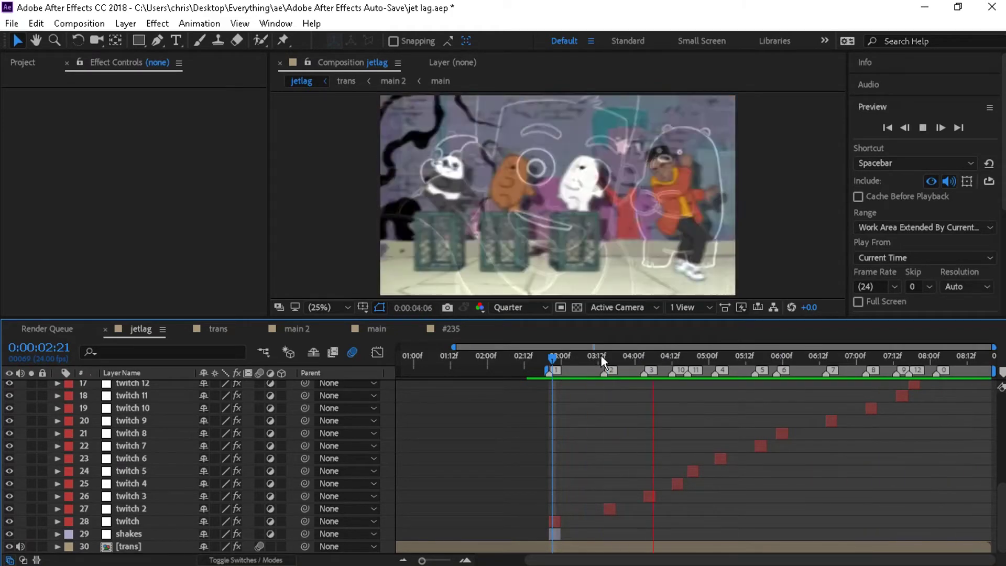
{"action": "left_click_drag", "start_coordinate": [553, 360], "coordinate": [642, 357]}
{"action": "left_click", "coordinate": [549, 358]}
{"action": "left_click_drag", "start_coordinate": [549, 353], "coordinate": [585, 357]}
Step: Lower the S_RandomEdits Edit Frame Length in main 2 and preview the change in the jetlag composition
{"action": "left_click", "coordinate": [297, 329]}
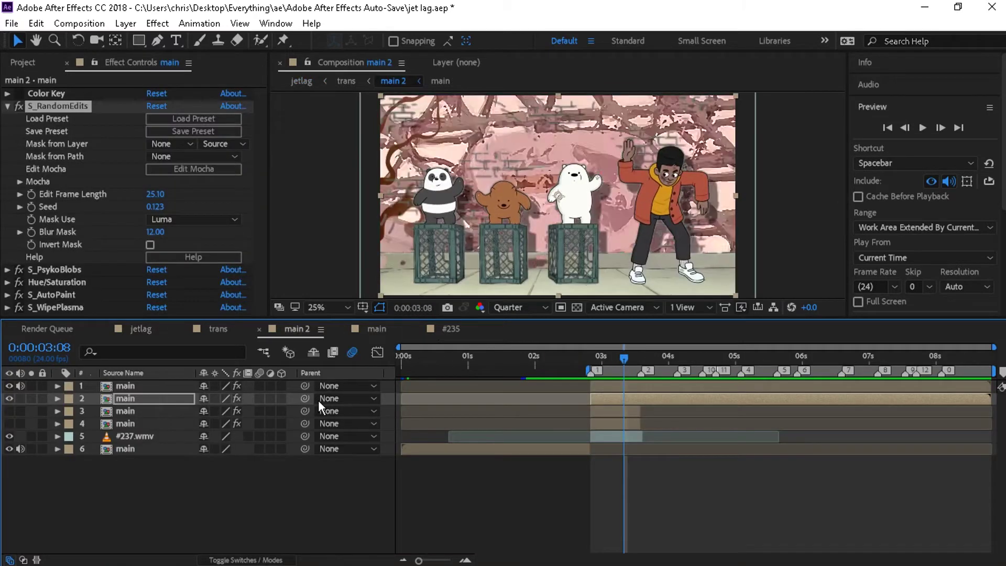
{"action": "left_click_drag", "start_coordinate": [155, 195], "coordinate": [136, 193]}
{"action": "left_click", "coordinate": [140, 329]}
{"action": "left_click", "coordinate": [549, 356]}
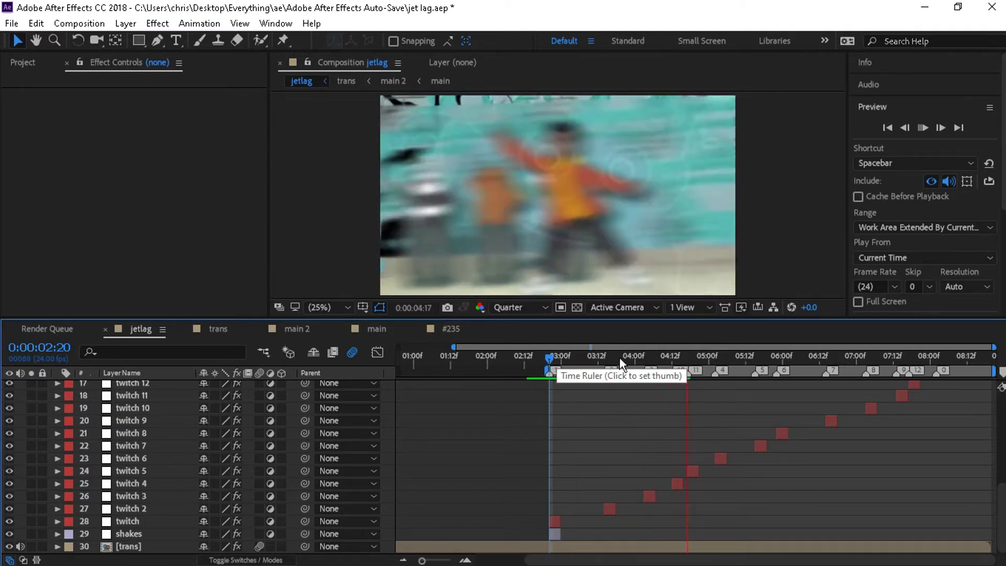
{"action": "key", "text": "space"}
Step: Add an adjustment layer above the shakes layers starting at 0:00:02:20 and trim its end to 0:00:03:04
{"action": "scroll", "coordinate": [570, 428], "scroll_direction": "up", "scroll_amount": 5}
{"action": "left_click", "coordinate": [570, 423]}
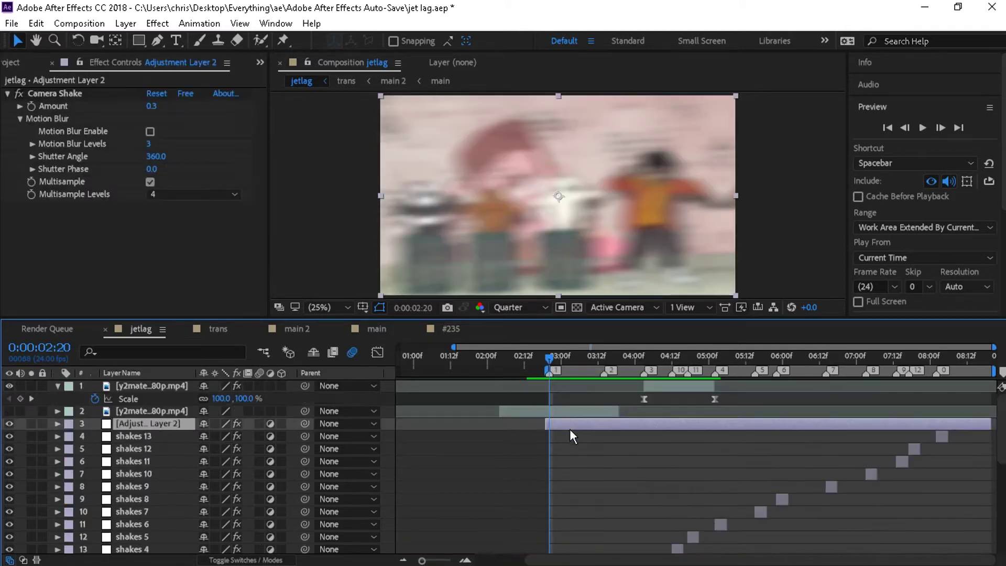
{"action": "left_click", "coordinate": [923, 436]}
{"action": "key", "text": "ctrl+alt+y"}
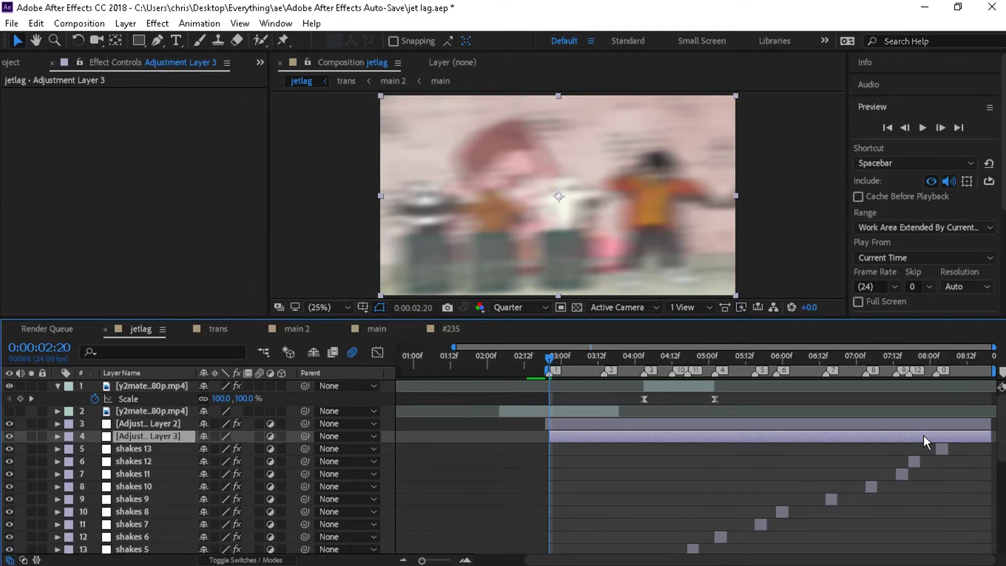
{"action": "key", "text": "o"}
{"action": "left_click", "coordinate": [574, 359]}
{"action": "key", "text": "ctrl+shift+d"}
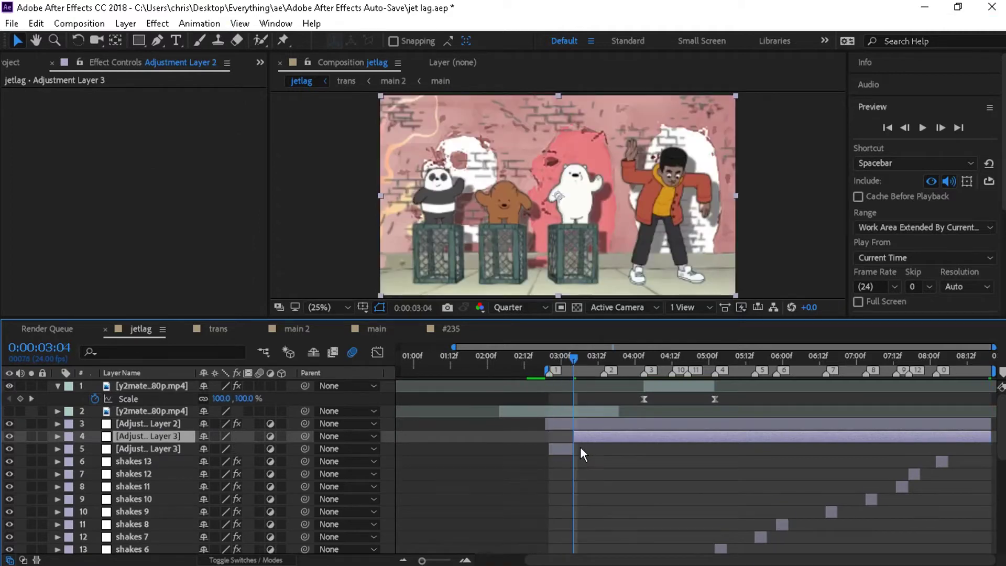
{"action": "key", "text": "Delete"}
Step: Try Smart Blur on the new adjustment layer and check its Mode options
{"action": "left_click", "coordinate": [544, 360]}
{"action": "key", "text": "equal"}
{"action": "left_click", "coordinate": [577, 436]}
{"action": "key", "text": "ctrl+space"}
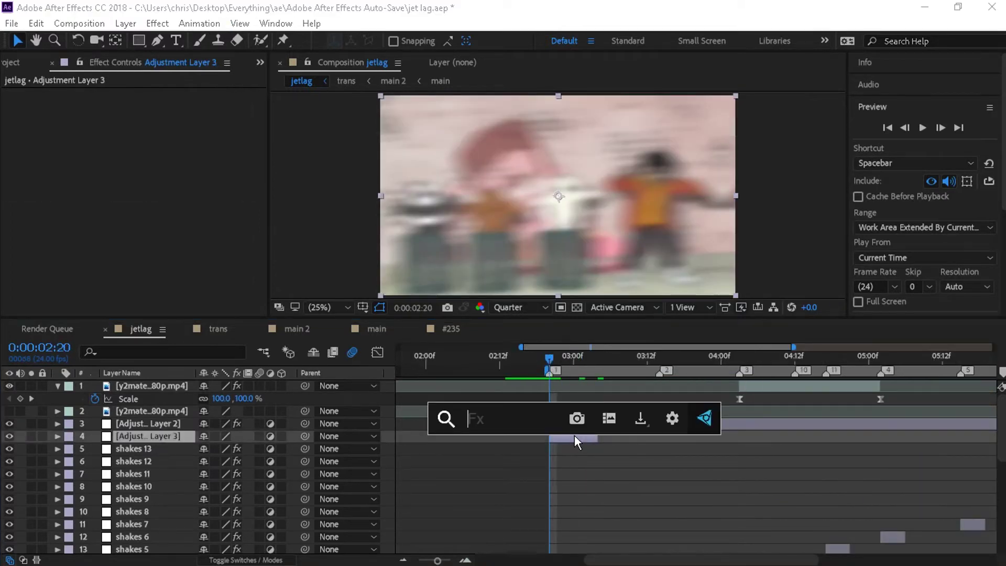
{"action": "type", "text": "blur"}
{"action": "scroll", "coordinate": [575, 443], "scroll_direction": "down", "scroll_amount": 18}
{"action": "scroll", "coordinate": [575, 443], "scroll_direction": "up", "scroll_amount": 8}
{"action": "scroll", "coordinate": [574, 442], "scroll_direction": "down", "scroll_amount": 2}
{"action": "key", "text": "Down"}
{"action": "key", "text": "Down"}
{"action": "key", "text": "Down"}
{"action": "key", "text": "Down"}
{"action": "key", "text": "Return"}
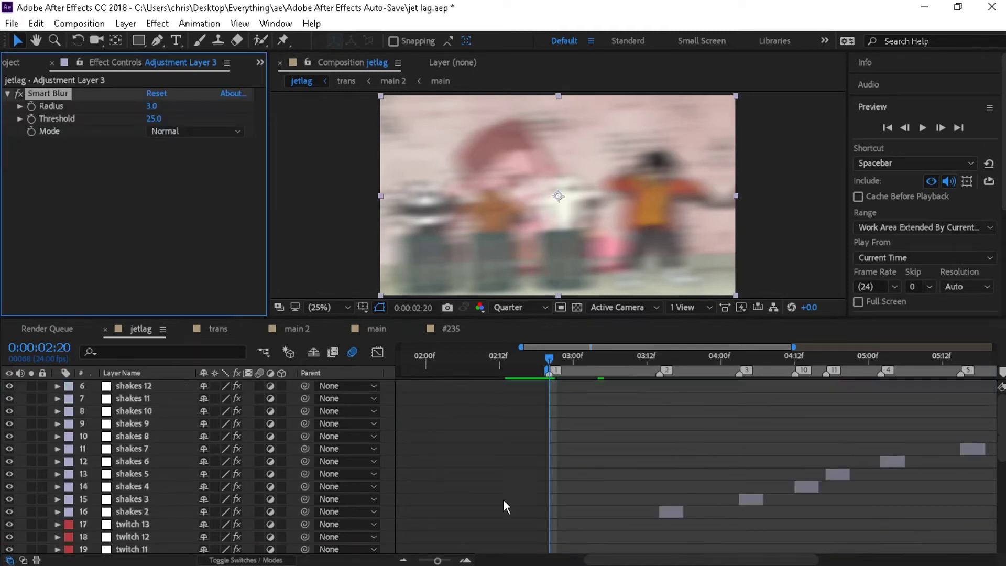
{"action": "left_click", "coordinate": [192, 132]}
{"action": "left_click", "coordinate": [101, 217]}
Step: Extend the new adjustment layer to about the composition's end and move it to the top of the layer stack
{"action": "key", "text": "minus"}
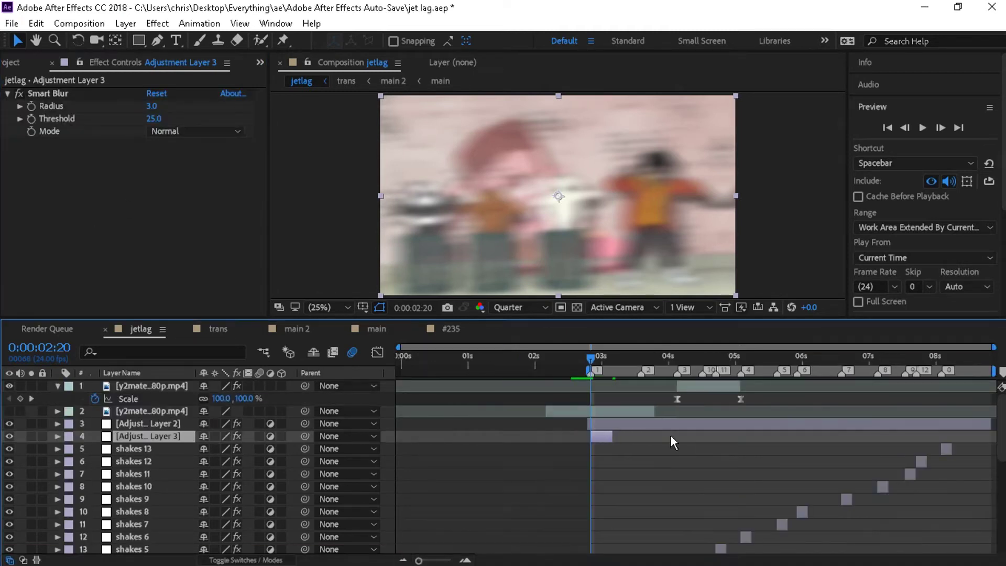
{"action": "left_click_drag", "start_coordinate": [992, 444], "coordinate": [989, 445]}
{"action": "left_click_drag", "start_coordinate": [619, 360], "coordinate": [679, 363]}
{"action": "left_click_drag", "start_coordinate": [155, 435], "coordinate": [177, 381]}
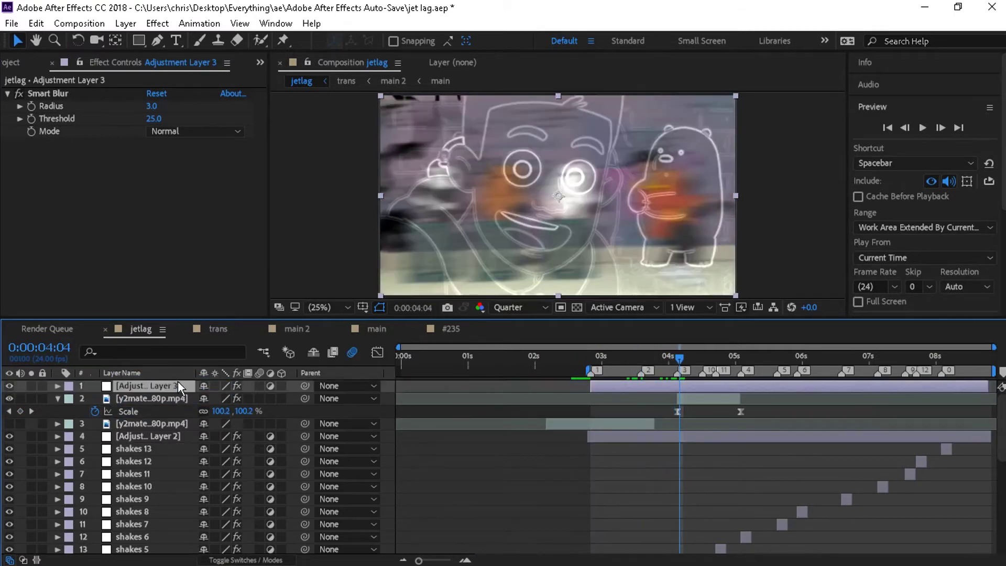
Step: Apply Directional Blur to the top adjustment layer with Direction 147° and Blur Length 63.9
{"action": "left_click", "coordinate": [209, 231]}
{"action": "key", "text": "ctrl+space"}
{"action": "type", "text": "dire"}
{"action": "key", "text": "Return"}
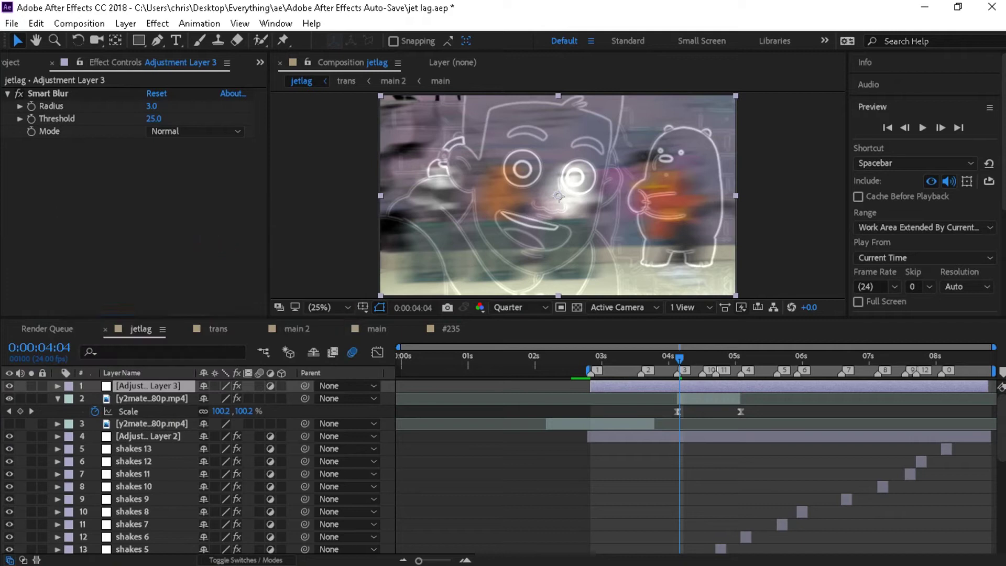
{"action": "mouse_move", "coordinate": [155, 200]}
{"action": "left_mouse_down"}
{"action": "mouse_move", "coordinate": [181, 208]}
{"action": "mouse_move", "coordinate": [157, 173]}
{"action": "mouse_move", "coordinate": [152, 199]}
{"action": "left_mouse_up"}
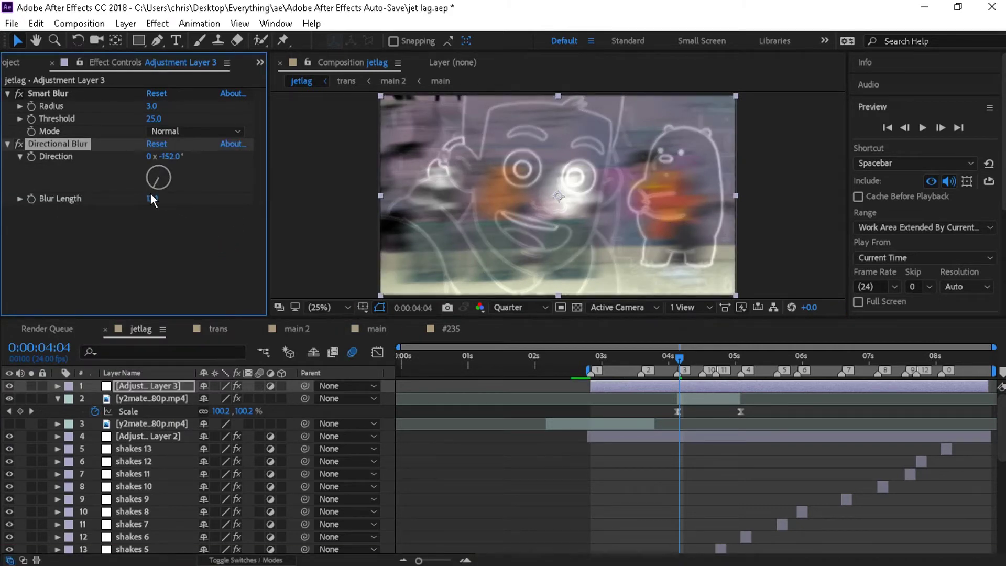
{"action": "left_click_drag", "start_coordinate": [312, 169], "coordinate": [215, 260]}
{"action": "left_click_drag", "start_coordinate": [157, 181], "coordinate": [160, 169]}
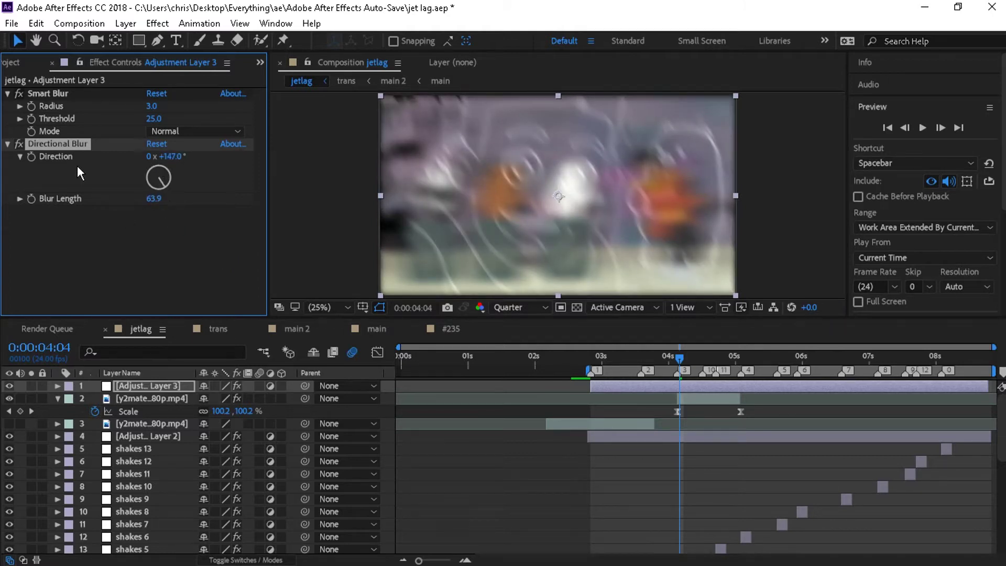
Step: Remove Smart Blur from the top adjustment layer
{"action": "left_click", "coordinate": [20, 105]}
{"action": "left_click", "coordinate": [39, 94]}
{"action": "key", "text": "Delete"}
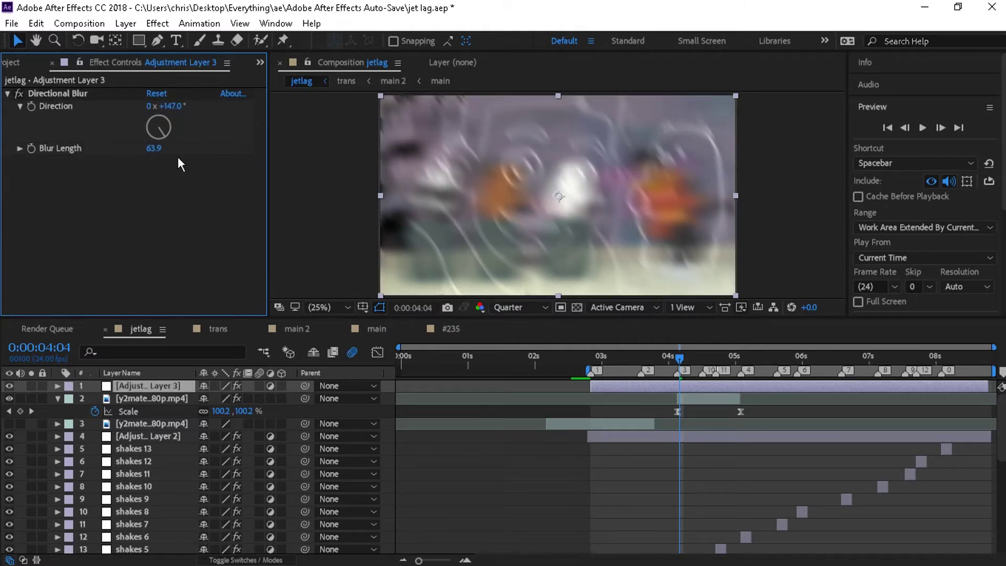
Step: Keyframe Directional Blur's Blur Length from 63.9 at the adjustment layer's start to 0.0 at 0:00:03:03
{"action": "key", "text": "i"}
{"action": "key", "text": "space"}
{"action": "left_click", "coordinate": [32, 150]}
{"action": "left_click_drag", "start_coordinate": [596, 359], "coordinate": [610, 359]}
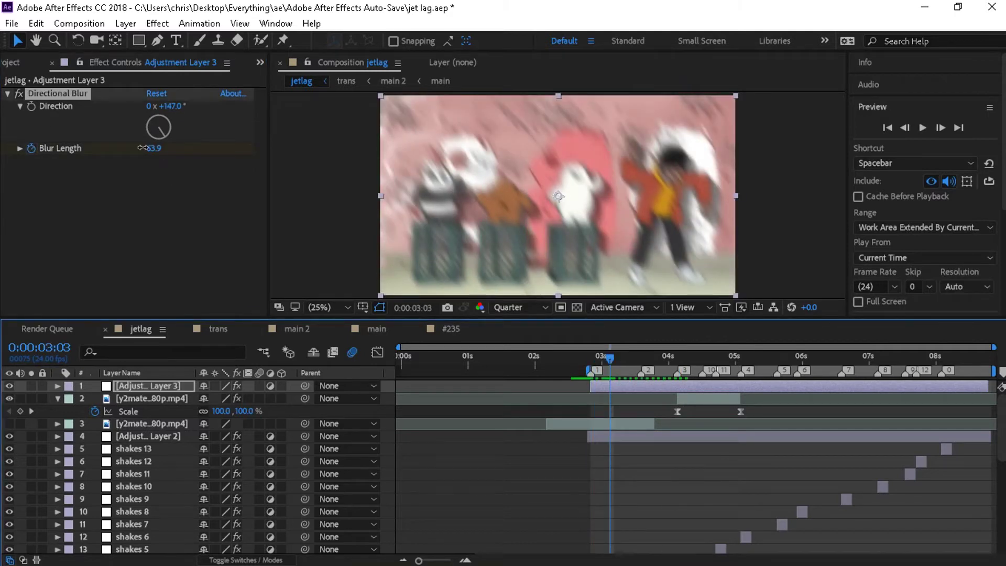
{"action": "left_click_drag", "start_coordinate": [142, 148], "coordinate": [105, 148]}
{"action": "key", "text": "u"}
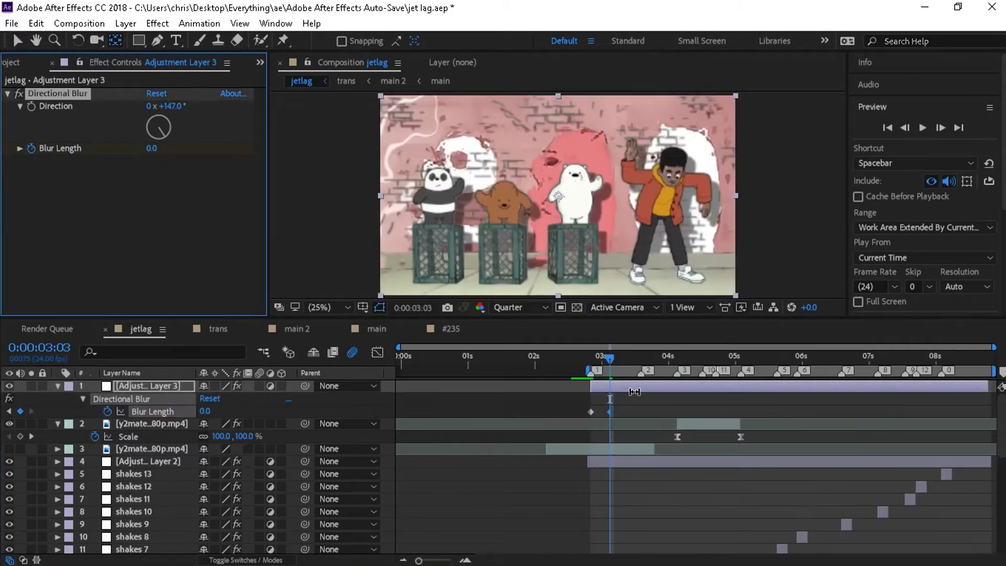
Step: Trim the top adjustment layer to end at its last Blur Length keyframe and return to its first keyframe
{"action": "key", "text": "ctrl+shift+d"}
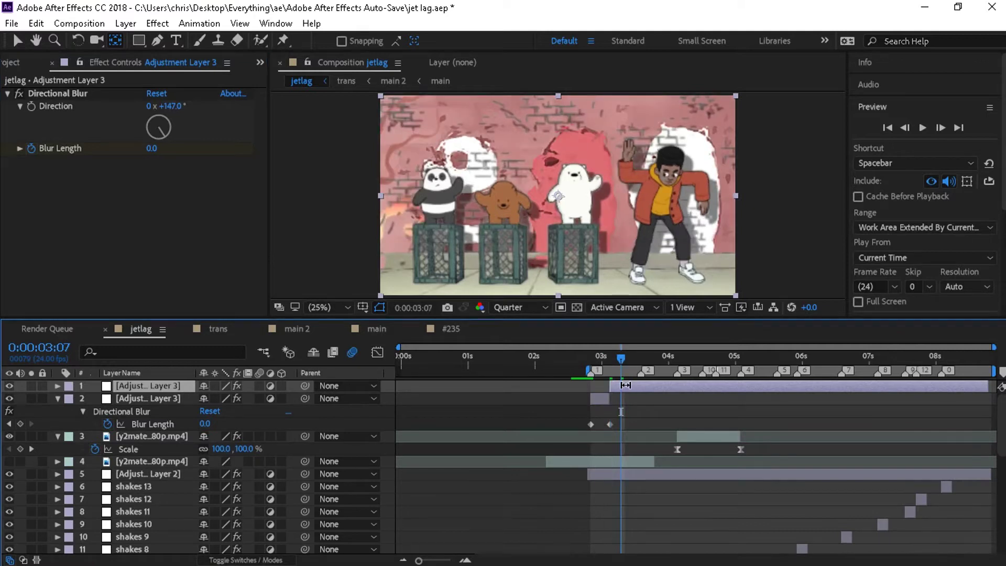
{"action": "key", "text": "Delete"}
{"action": "key", "text": "j"}
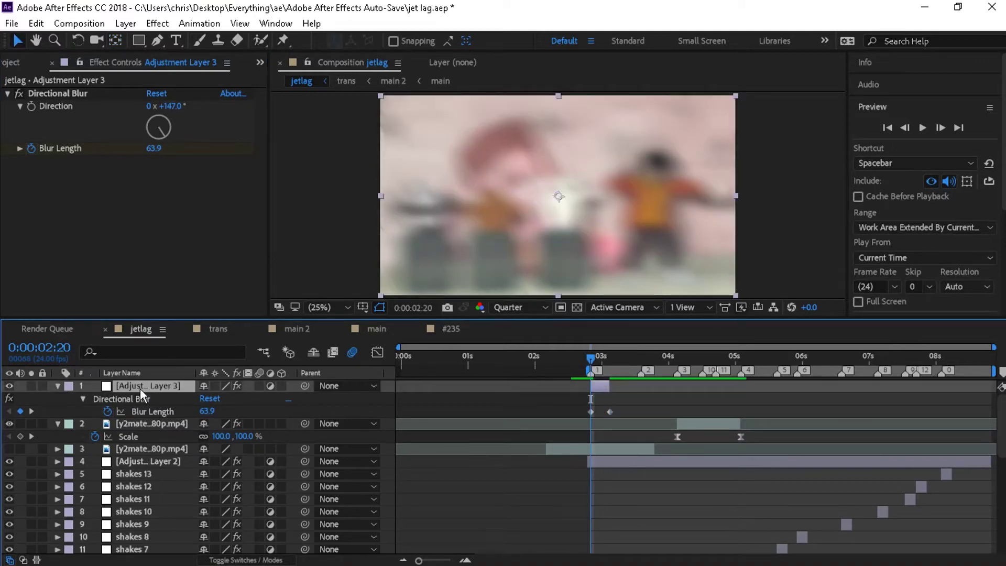
Step: Rename the top adjustment layer to blur and give it a blue label color
{"action": "key", "text": "space"}
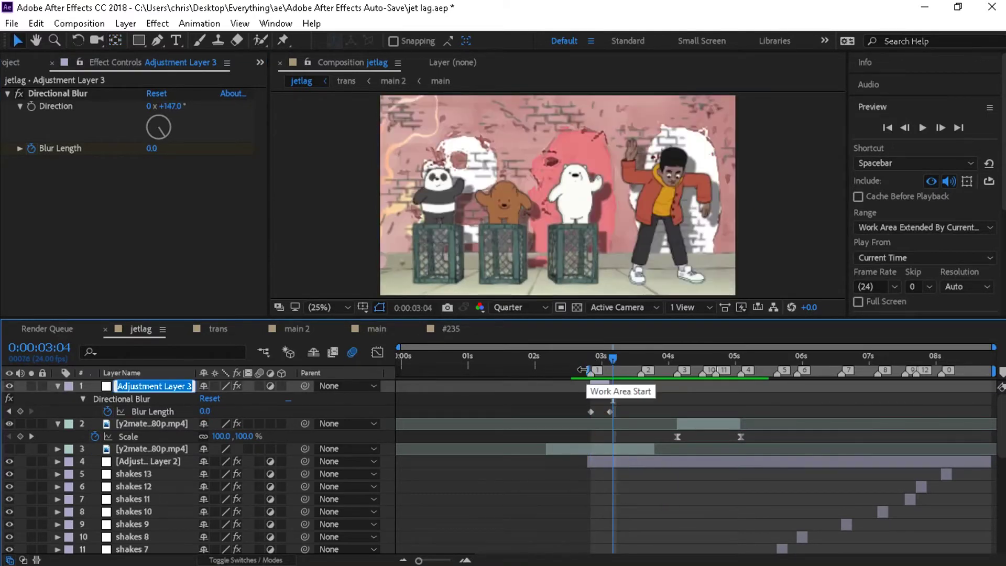
{"action": "left_click", "coordinate": [69, 385]}
{"action": "left_click", "coordinate": [105, 254]}
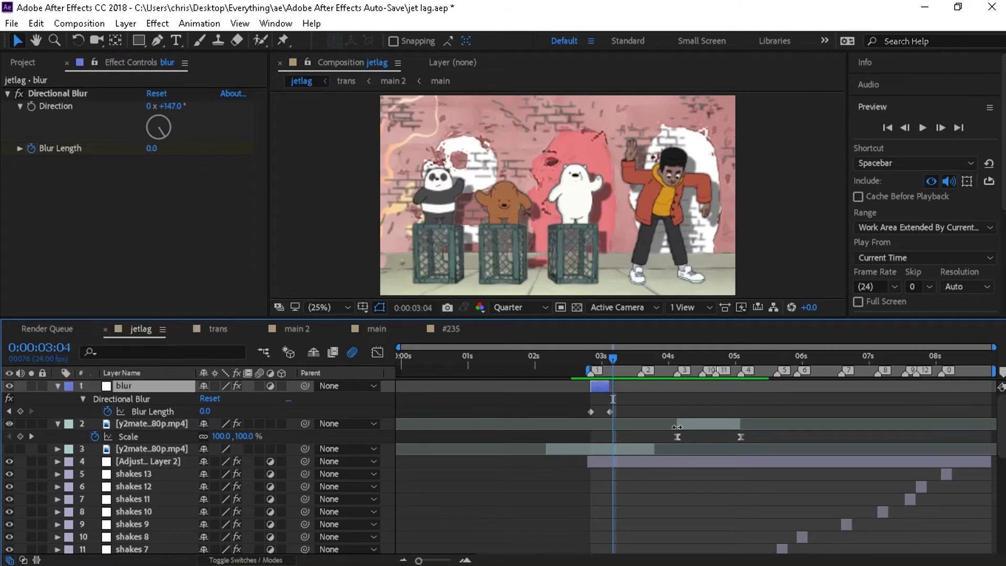
Step: Duplicate the blur layer repeatedly and move the copies to start at beat markers 2, 3 and 10
{"action": "left_click", "coordinate": [466, 560]}
{"action": "key", "text": "ctrl+d"}
{"action": "left_click_drag", "start_coordinate": [592, 387], "coordinate": [793, 392]}
{"action": "key", "text": "ctrl+d"}
{"action": "left_click_drag", "start_coordinate": [769, 388], "coordinate": [913, 389]}
{"action": "key", "text": "ctrl+d"}
{"action": "mouse_move", "coordinate": [1002, 390]}
{"action": "left_mouse_down"}
{"action": "mouse_move", "coordinate": [898, 392]}
{"action": "mouse_move", "coordinate": [945, 394]}
{"action": "mouse_move", "coordinate": [899, 424]}
{"action": "left_mouse_up"}
{"action": "key", "text": "ctrl+d"}
Step: Move blur 4's last Blur Length keyframe and its end earlier so it fits between markers 10 and 11
{"action": "left_click", "coordinate": [942, 399]}
{"action": "key", "text": "u"}
{"action": "mouse_move", "coordinate": [946, 399]}
{"action": "left_mouse_down"}
{"action": "mouse_move", "coordinate": [821, 385]}
{"action": "mouse_move", "coordinate": [978, 386]}
{"action": "mouse_move", "coordinate": [833, 391]}
{"action": "mouse_move", "coordinate": [912, 394]}
{"action": "mouse_move", "coordinate": [891, 389]}
{"action": "left_mouse_up"}
Step: Duplicate the blur layer for the remaining beat markers up to blur 13, aligning each copy's start with its marker
{"action": "left_click", "coordinate": [945, 389]}
{"action": "key", "text": "ctrl+d"}
{"action": "key", "text": "ctrl+d"}
{"action": "key", "text": "ctrl+d"}
{"action": "key", "text": "ctrl+d"}
{"action": "key", "text": "ctrl+d"}
{"action": "key", "text": "ctrl+d"}
{"action": "left_click_drag", "start_coordinate": [890, 389], "coordinate": [993, 387]}
{"action": "scroll", "coordinate": [957, 388], "scroll_direction": "right", "scroll_amount": 3}
{"action": "key", "text": "ctrl+d"}
{"action": "left_click_drag", "start_coordinate": [850, 387], "coordinate": [893, 388]}
{"action": "key", "text": "ctrl+d"}
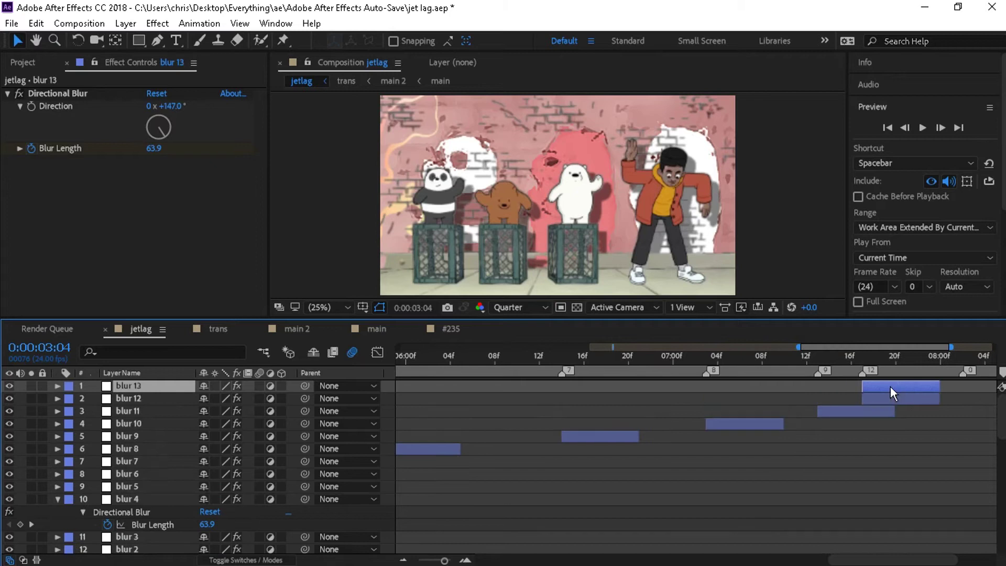
Step: Shorten blur 11 by moving its last Blur Length keyframe and its end to about 0:00:07:16
{"action": "left_click", "coordinate": [833, 414]}
{"action": "key", "text": "u"}
{"action": "left_click_drag", "start_coordinate": [894, 436], "coordinate": [850, 437]}
{"action": "left_click_drag", "start_coordinate": [894, 411], "coordinate": [849, 412]}
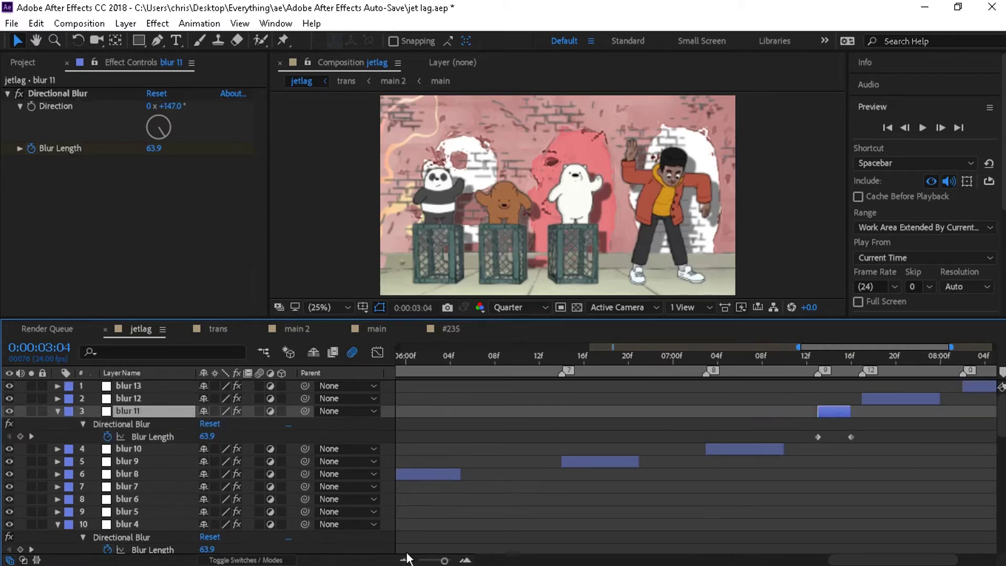
Step: Split the trans layer at marker 1 (0:00:02:20) and marker 2 (0:00:03:14)
{"action": "left_click", "coordinate": [404, 559]}
{"action": "left_click", "coordinate": [404, 559]}
{"action": "scroll", "coordinate": [335, 478], "scroll_direction": "down", "scroll_amount": 15}
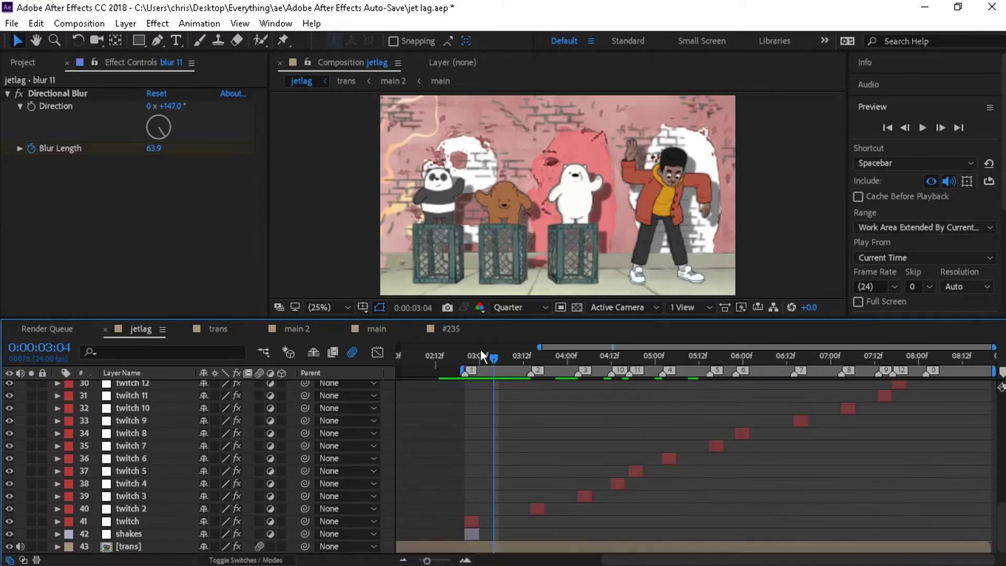
{"action": "key", "text": "1"}
{"action": "left_click", "coordinate": [556, 548]}
{"action": "key", "text": "k"}
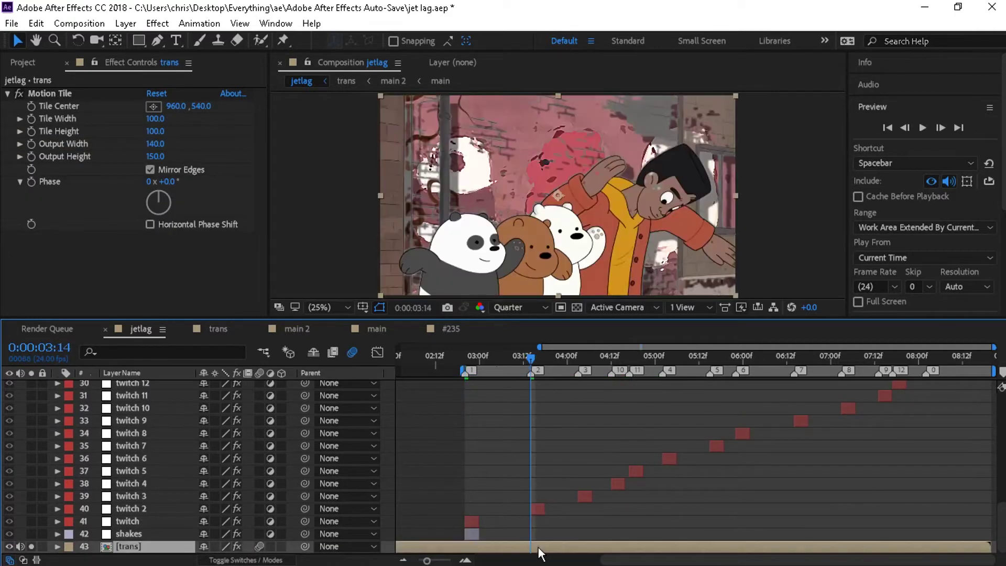
{"action": "scroll", "coordinate": [472, 548], "scroll_direction": "down", "scroll_amount": 1}
{"action": "left_click", "coordinate": [471, 548]}
{"action": "key", "text": "j"}
{"action": "key", "text": "ctrl+shift+d"}
Step: Keyframe Scale at the start and end of the trans segment between markers 1 and 2, with 196% at its start
{"action": "key", "text": "s"}
{"action": "scroll", "coordinate": [419, 545], "scroll_direction": "down", "scroll_amount": 2}
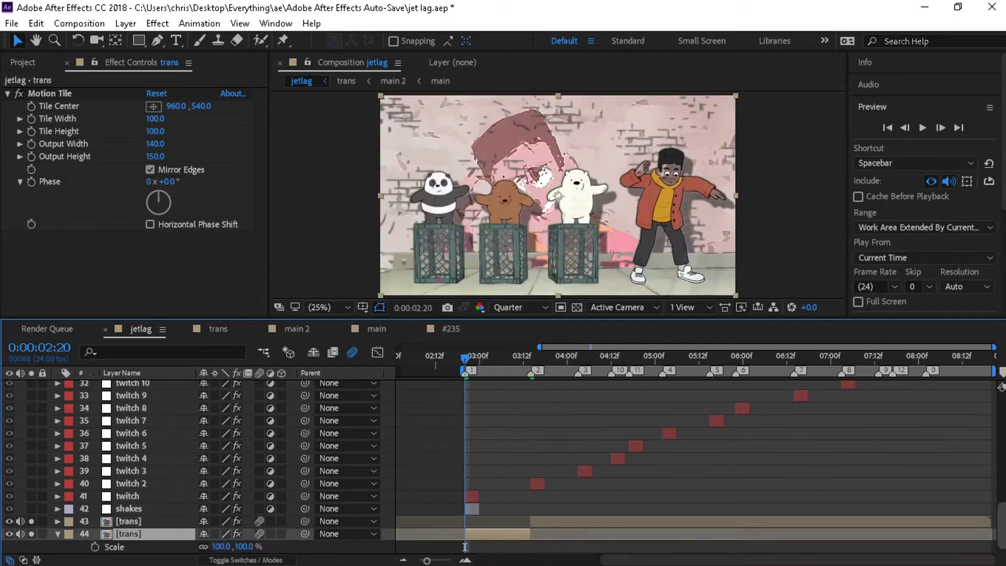
{"action": "left_click", "coordinate": [95, 534]}
{"action": "left_click_drag", "start_coordinate": [212, 535], "coordinate": [232, 538]}
{"action": "key", "text": "k"}
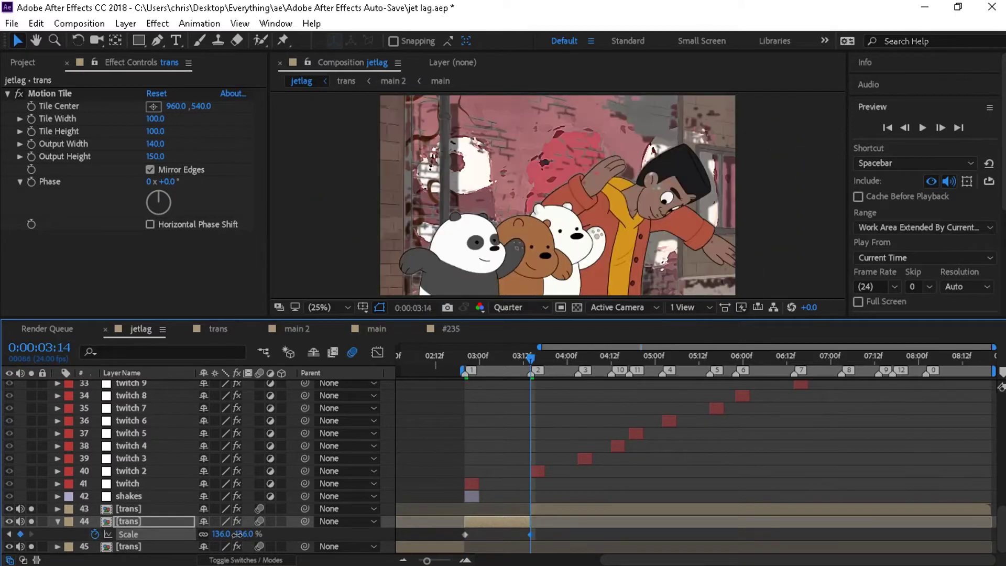
{"action": "key", "text": "j"}
{"action": "left_click_drag", "start_coordinate": [216, 535], "coordinate": [247, 535]}
Step: Apply Easy Ease to the segment's Scale keyframes, steepen both ends of the curve in the graph editor, and preview it
{"action": "left_click_drag", "start_coordinate": [456, 545], "coordinate": [543, 525]}
{"action": "key", "text": "F9"}
{"action": "key", "text": "shift+F3"}
{"action": "left_click_drag", "start_coordinate": [487, 391], "coordinate": [404, 479]}
{"action": "left_click_drag", "start_coordinate": [522, 520], "coordinate": [534, 428]}
{"action": "left_click", "coordinate": [464, 361]}
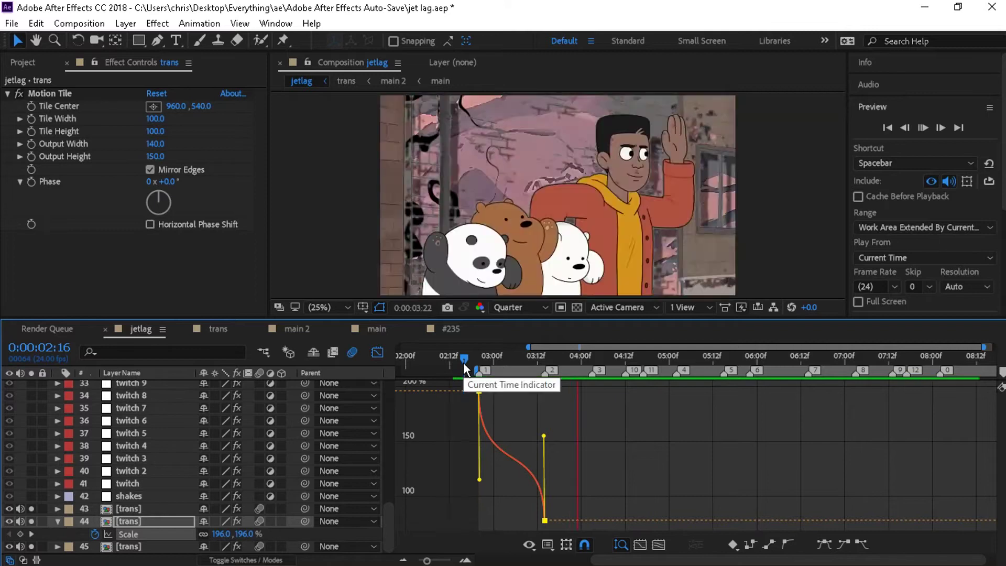
Step: Reverse the Scale curve to rise from 78% at marker 1 to 142.2% at marker 2 with steep ends, and preview it
{"action": "left_click_drag", "start_coordinate": [464, 366], "coordinate": [489, 365]}
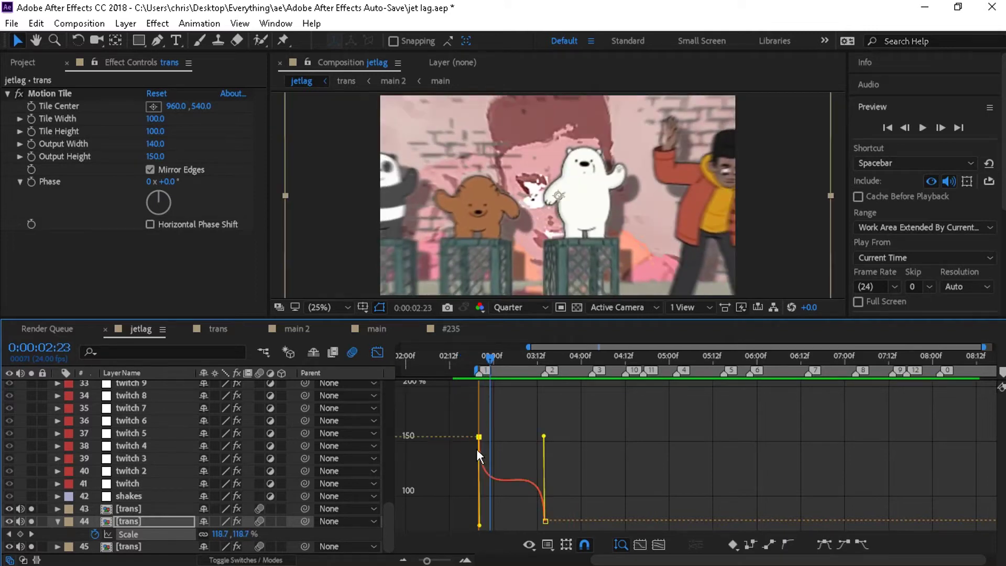
{"action": "left_click_drag", "start_coordinate": [478, 443], "coordinate": [540, 523]}
{"action": "left_click_drag", "start_coordinate": [545, 520], "coordinate": [544, 392]}
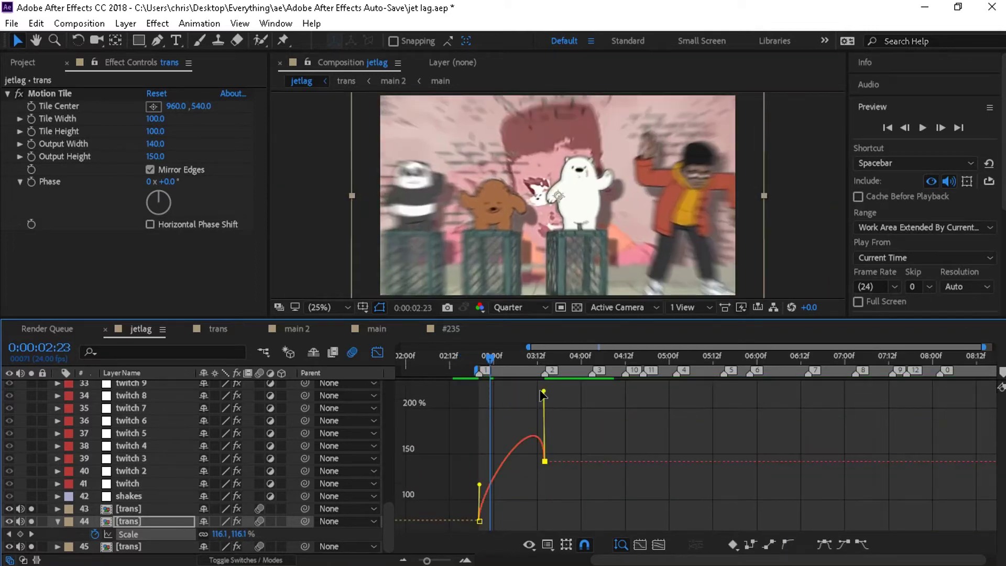
{"action": "left_click_drag", "start_coordinate": [489, 358], "coordinate": [465, 365]}
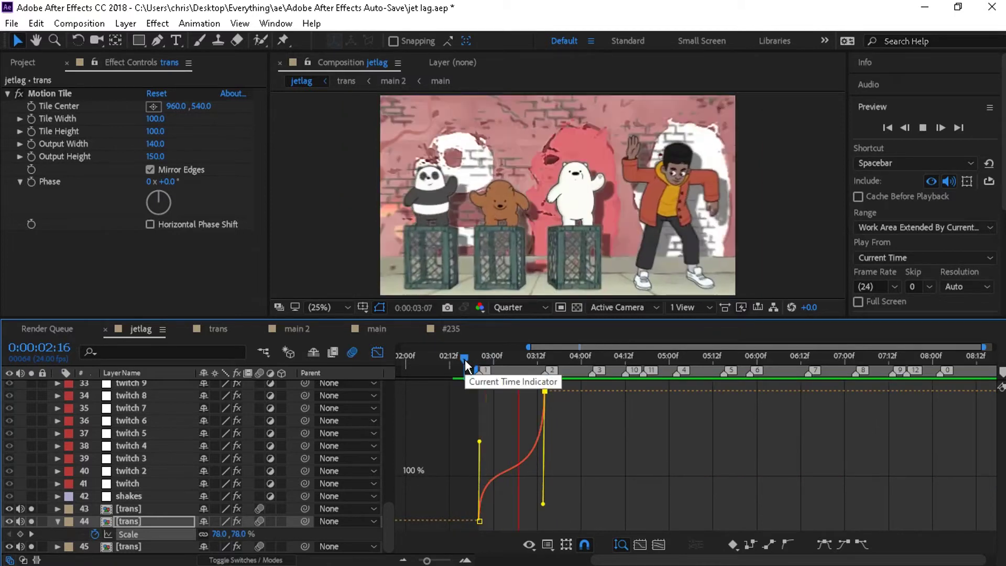
{"action": "key", "text": "space"}
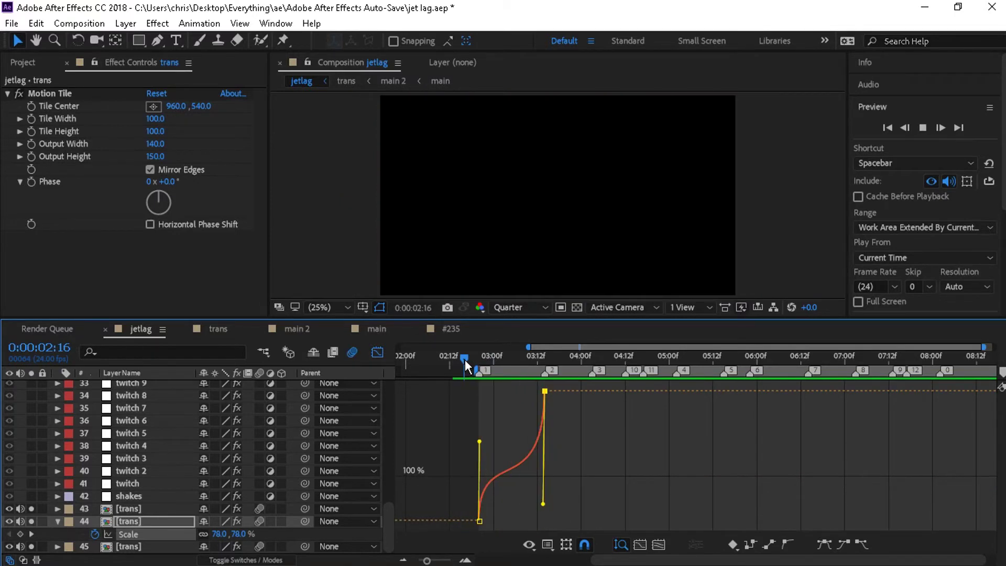
Step: Keyframe the same trans segment's Rotation from 0° at marker 1 to 27° at 0:00:03:13
{"action": "left_click_drag", "start_coordinate": [465, 365], "coordinate": [515, 367]}
{"action": "key", "text": "r"}
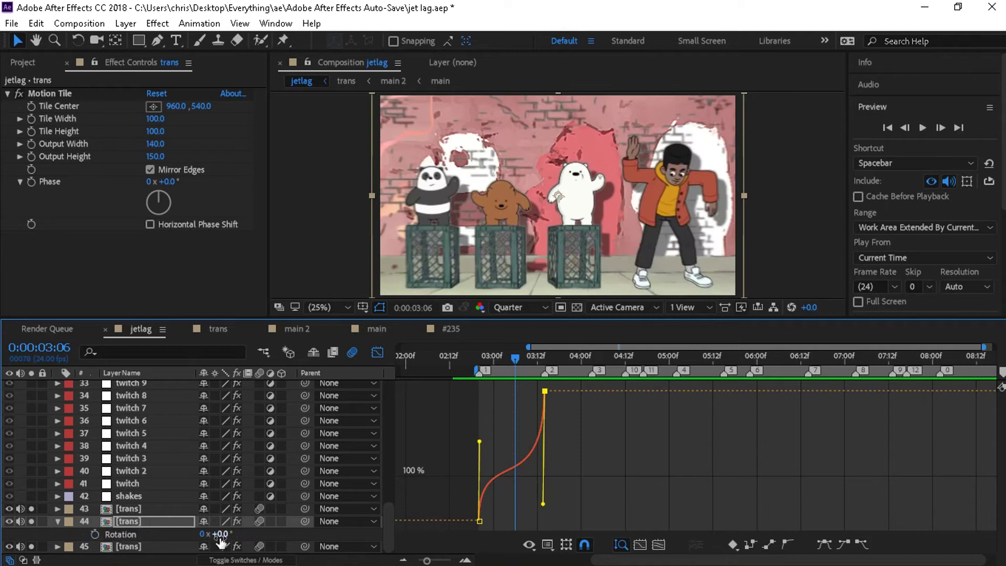
{"action": "key", "text": "j"}
{"action": "left_click", "coordinate": [95, 534]}
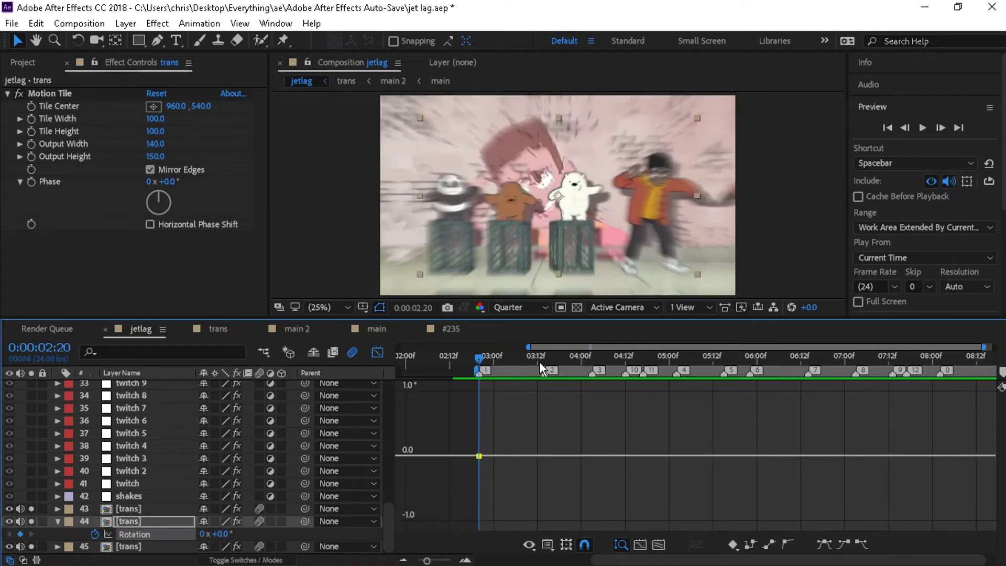
{"action": "left_click_drag", "start_coordinate": [219, 534], "coordinate": [240, 534]}
Step: Shape the Rotation curve to start flat and end steeply, close the graph editor, and preview the motion
{"action": "left_click_drag", "start_coordinate": [519, 391], "coordinate": [538, 459]}
{"action": "left_click_drag", "start_coordinate": [511, 518], "coordinate": [515, 520]}
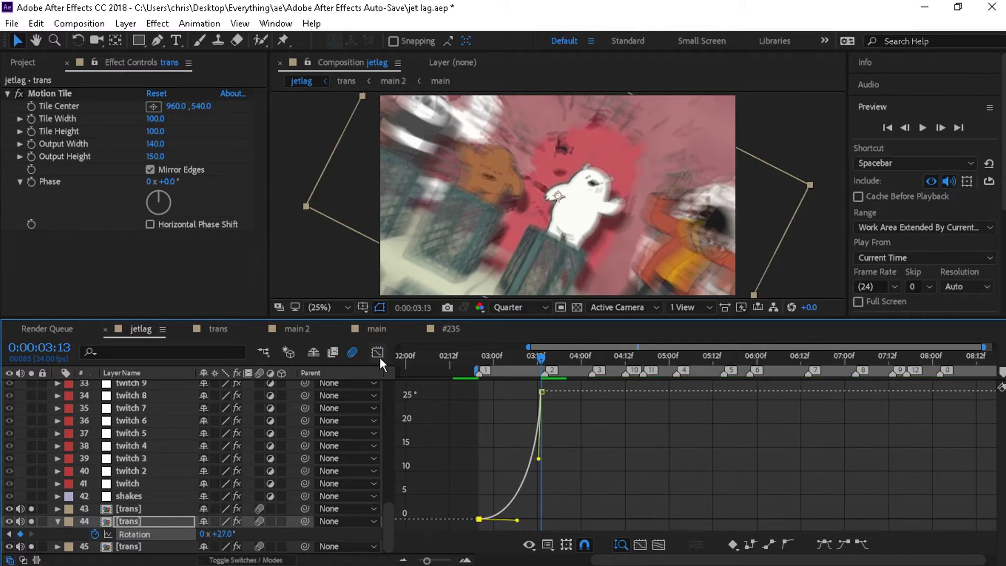
{"action": "left_click", "coordinate": [378, 353]}
{"action": "left_click", "coordinate": [461, 360]}
{"action": "key", "text": "space"}
{"action": "left_click", "coordinate": [452, 357]}
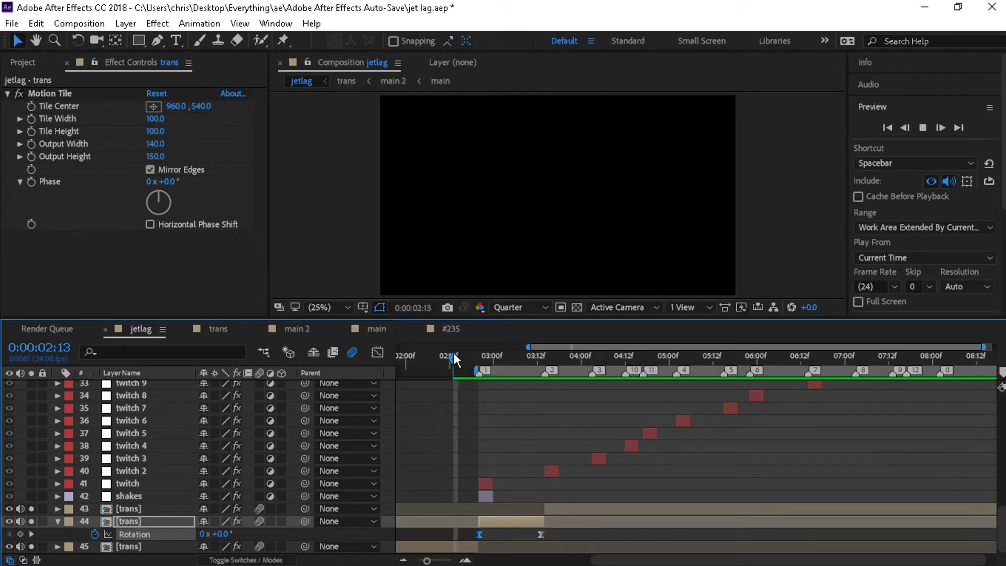
{"action": "key", "text": "space"}
Step: Split the trans layer after marker 2 at marker 3 (0:00:04:03) and show the Scale of the segment between them
{"action": "key", "text": "2"}
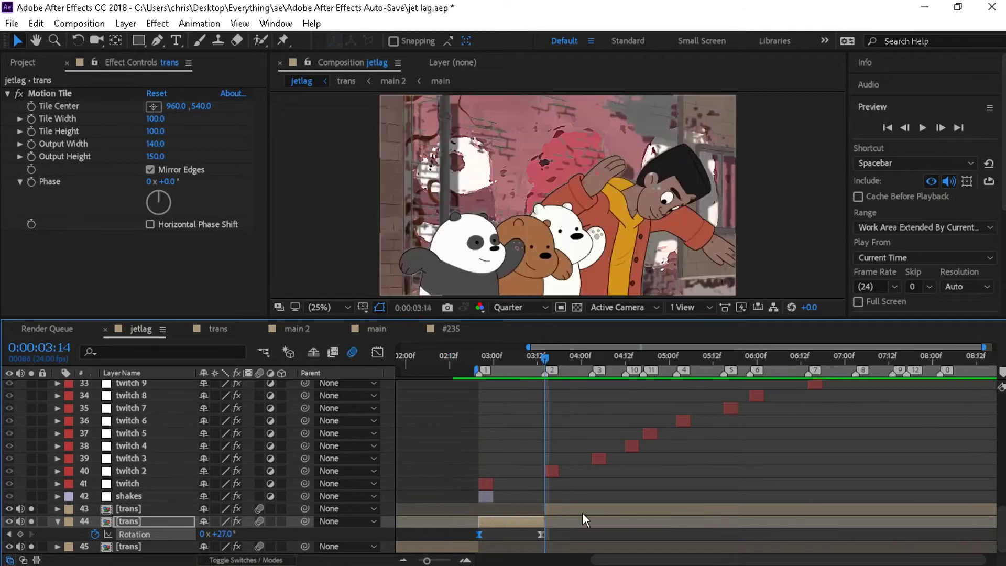
{"action": "left_click", "coordinate": [583, 512]}
{"action": "key", "text": "3"}
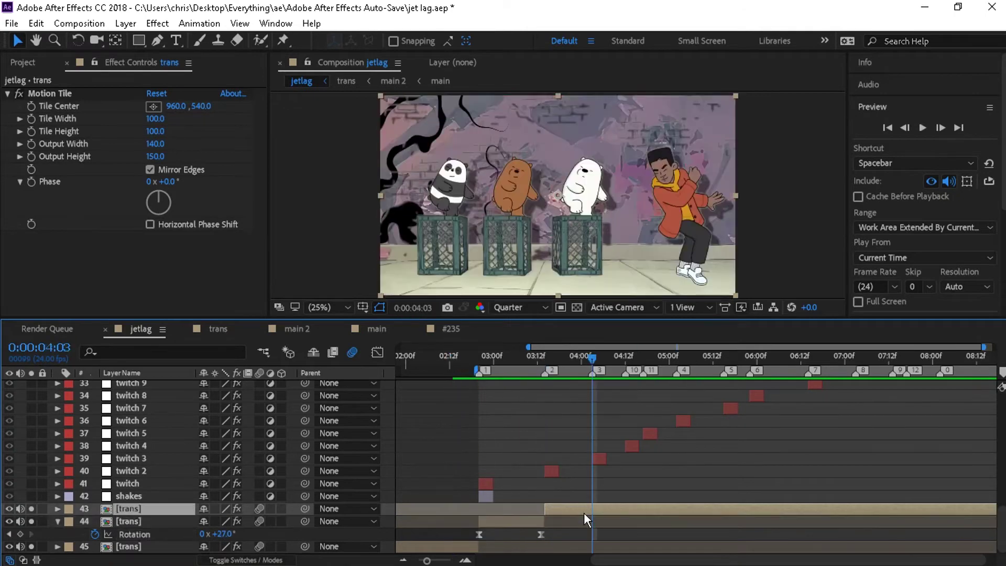
{"action": "key", "text": "ctrl+shift+d"}
{"action": "key", "text": "2"}
{"action": "left_click", "coordinate": [570, 520]}
{"action": "key", "text": "s"}
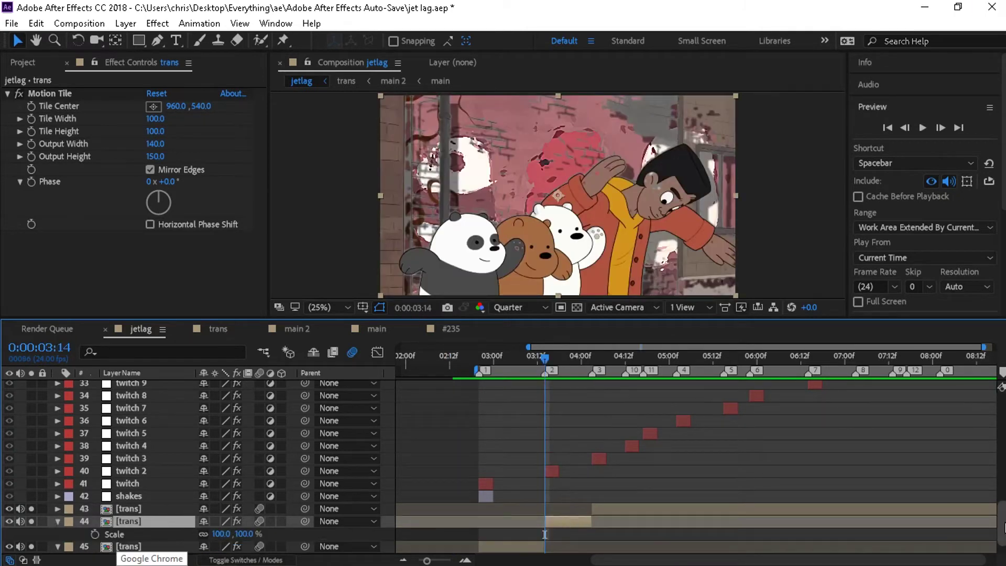
Step: Move the earlier trans segment's last Rotation keyframe to marker 2, in line with its last Scale keyframe
{"action": "scroll", "coordinate": [551, 535], "scroll_direction": "down", "scroll_amount": 1}
{"action": "left_click", "coordinate": [551, 536]}
{"action": "key", "text": "equal"}
{"action": "key", "text": "equal"}
{"action": "left_click", "coordinate": [522, 523]}
{"action": "key", "text": "u"}
{"action": "key", "text": "u"}
{"action": "scroll", "coordinate": [640, 535], "scroll_direction": "down", "scroll_amount": 1}
{"action": "left_click_drag", "start_coordinate": [530, 534], "coordinate": [544, 534]}
Step: Keyframe Rotation at -30° at the start of the trans segment between markers 2 and 3, and set Motion Tile's Output Height to 190
{"action": "left_click", "coordinate": [571, 523]}
{"action": "left_click", "coordinate": [571, 485]}
{"action": "key", "text": "r"}
{"action": "left_click_drag", "start_coordinate": [218, 495], "coordinate": [202, 497]}
{"action": "key", "text": "alt+shift+r"}
{"action": "left_click_drag", "start_coordinate": [157, 155], "coordinate": [164, 168]}
Step: Give the segment's Rotation keyframes Easy Ease, ending at 0° at marker 3
{"action": "left_click", "coordinate": [544, 497]}
{"action": "key", "text": "F9"}
{"action": "left_click_drag", "start_coordinate": [659, 362], "coordinate": [471, 360]}
{"action": "left_click", "coordinate": [227, 496]}
{"action": "left_click_drag", "start_coordinate": [471, 497], "coordinate": [734, 504]}
{"action": "left_click", "coordinate": [177, 497]}
Step: Shape this segment's Rotation curve in the graph editor to start steeply and flatten toward marker 3, and preview the transition
{"action": "left_click", "coordinate": [378, 352]}
{"action": "left_click_drag", "start_coordinate": [707, 398], "coordinate": [731, 518]}
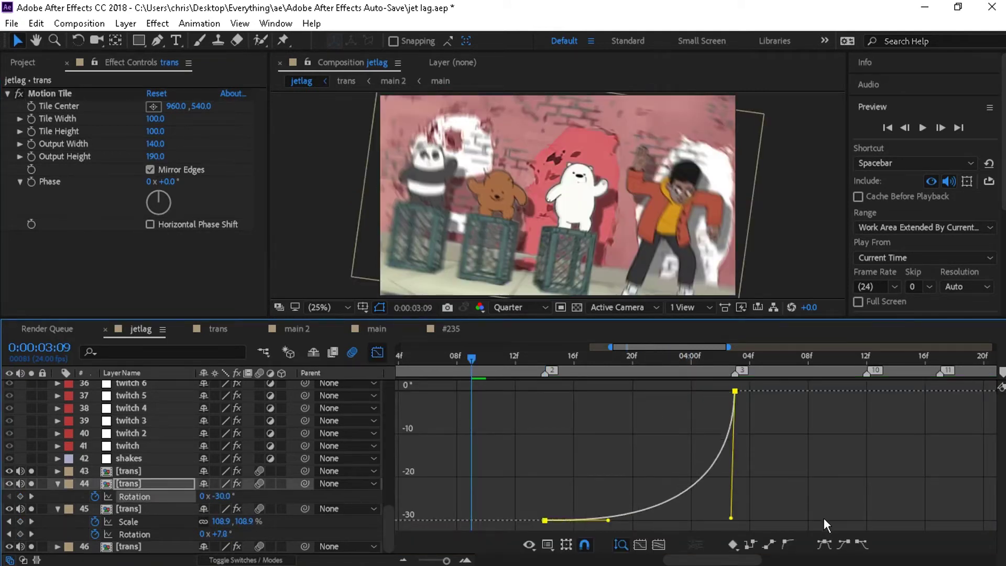
{"action": "left_click", "coordinate": [530, 356]}
{"action": "left_click_drag", "start_coordinate": [608, 520], "coordinate": [548, 446]}
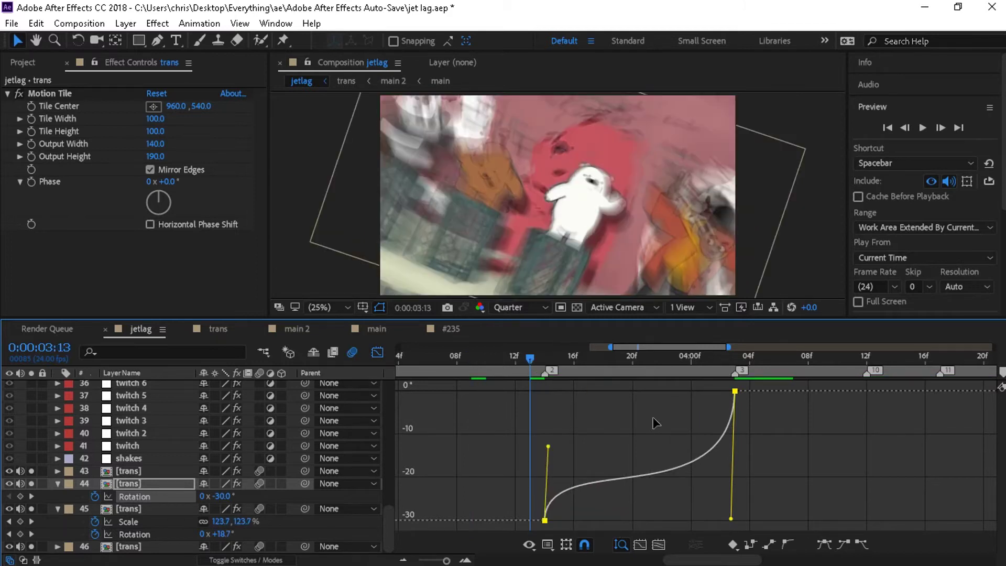
{"action": "left_click_drag", "start_coordinate": [654, 393], "coordinate": [650, 392]}
{"action": "key", "text": "space"}
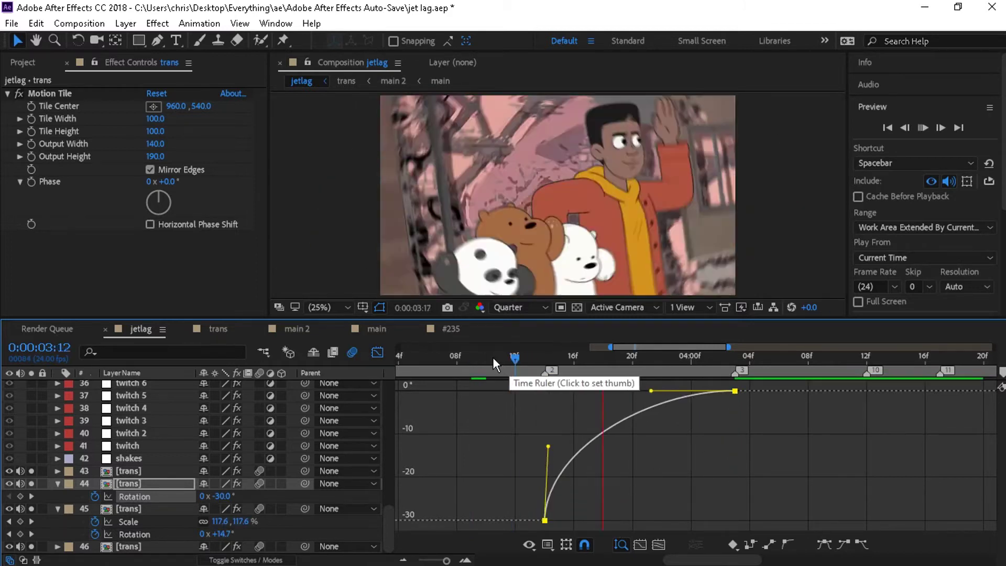
{"action": "left_click_drag", "start_coordinate": [492, 356], "coordinate": [428, 357]}
{"action": "key", "text": "space"}
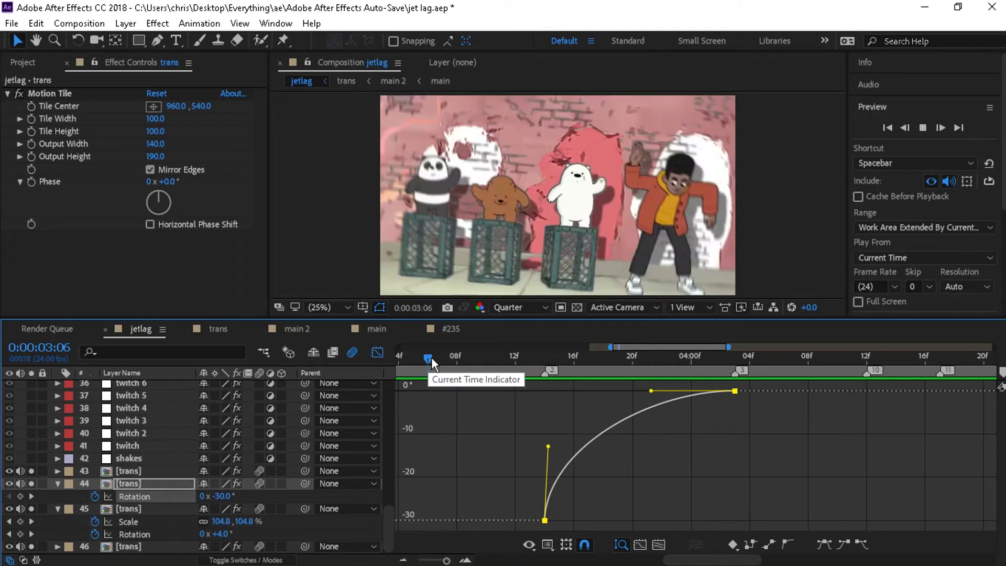
{"action": "key", "text": "space"}
{"action": "left_click", "coordinate": [372, 358]}
{"action": "left_click_drag", "start_coordinate": [486, 358], "coordinate": [590, 377]}
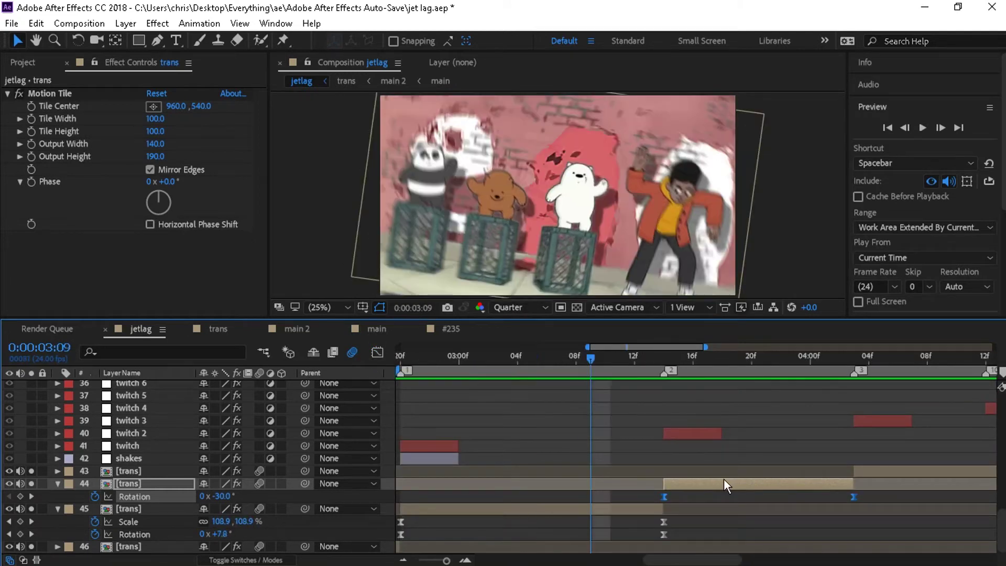
Step: Add a null object above the trans segment and trim it to run from marker 1 to marker 4
{"action": "left_click", "coordinate": [716, 484]}
{"action": "key", "text": "ctrl+alt+y"}
{"action": "key", "text": "ctrl+z"}
{"action": "key", "text": "ctrl+alt+shift+y"}
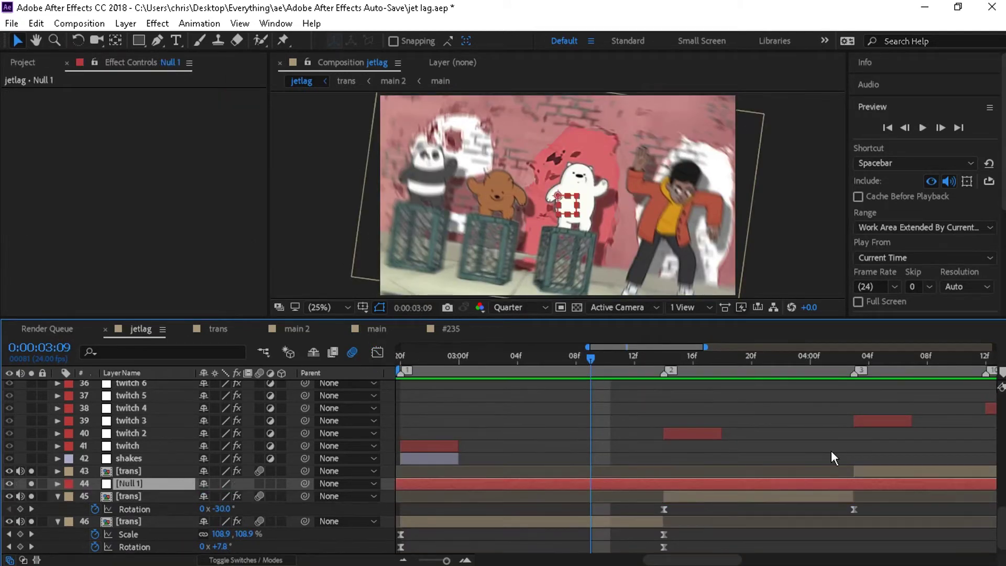
{"action": "key", "text": "j"}
{"action": "key", "text": "alt+["}
{"action": "key", "text": "4"}
{"action": "key", "text": "alt+]"}
{"action": "left_click", "coordinate": [402, 560]}
{"action": "left_click", "coordinate": [403, 561]}
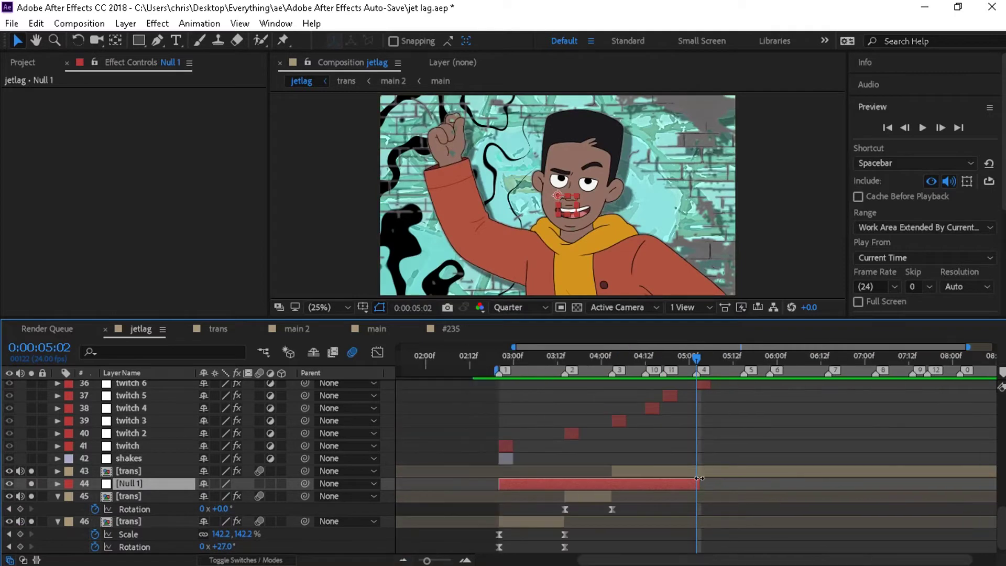
Step: Move the null above all trans segments and split it at marker 3 (0:00:04:03)
{"action": "left_click", "coordinate": [608, 359]}
{"action": "right_click", "coordinate": [801, 562]}
{"action": "left_click", "coordinate": [697, 471]}
{"action": "left_click_drag", "start_coordinate": [123, 483], "coordinate": [127, 467]}
{"action": "key", "text": "Page_Down"}
{"action": "key", "text": "ctrl+shift+d"}
{"action": "left_click", "coordinate": [465, 560]}
{"action": "left_click", "coordinate": [465, 561]}
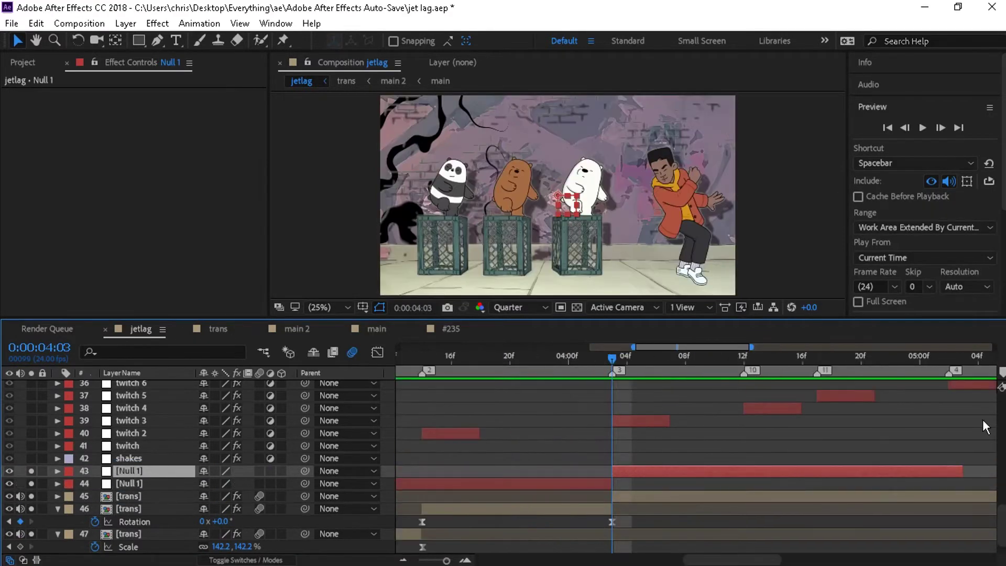
Step: Parent the two trans segments between markers 1 and 3 to the first null
{"action": "left_click_drag", "start_coordinate": [1001, 528], "coordinate": [1000, 565]}
{"action": "left_click_drag", "start_coordinate": [721, 559], "coordinate": [676, 558]}
{"action": "left_click", "coordinate": [689, 509]}
{"action": "left_click", "coordinate": [731, 484], "text": "shift"}
{"action": "left_click_drag", "start_coordinate": [305, 484], "coordinate": [139, 461]}
Step: Enable Position keyframes on the first null near its end at 0:00:04:02
{"action": "left_click", "coordinate": [139, 461]}
{"action": "key", "text": "p"}
{"action": "left_click", "coordinate": [157, 471]}
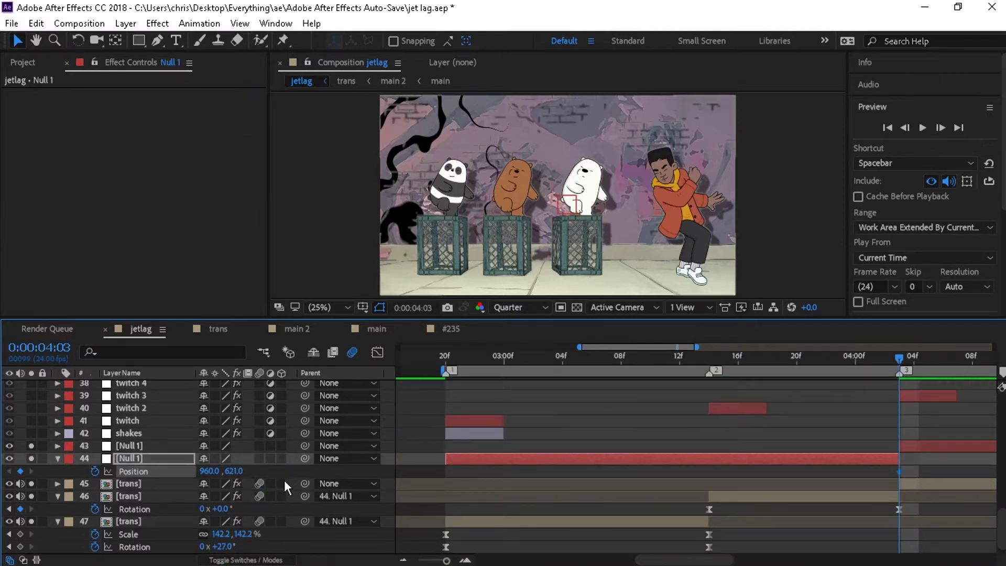
{"action": "left_click", "coordinate": [883, 356]}
{"action": "left_click_drag", "start_coordinate": [233, 471], "coordinate": [375, 473]}
{"action": "key", "text": "ctrl+z"}
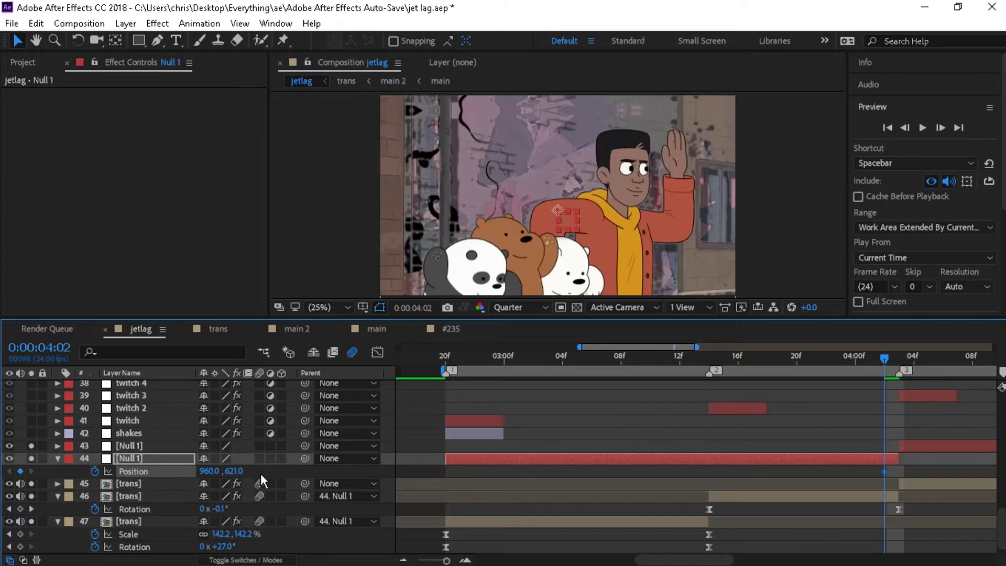
{"action": "key", "text": "Page_Down"}
{"action": "key", "text": "Page_Up"}
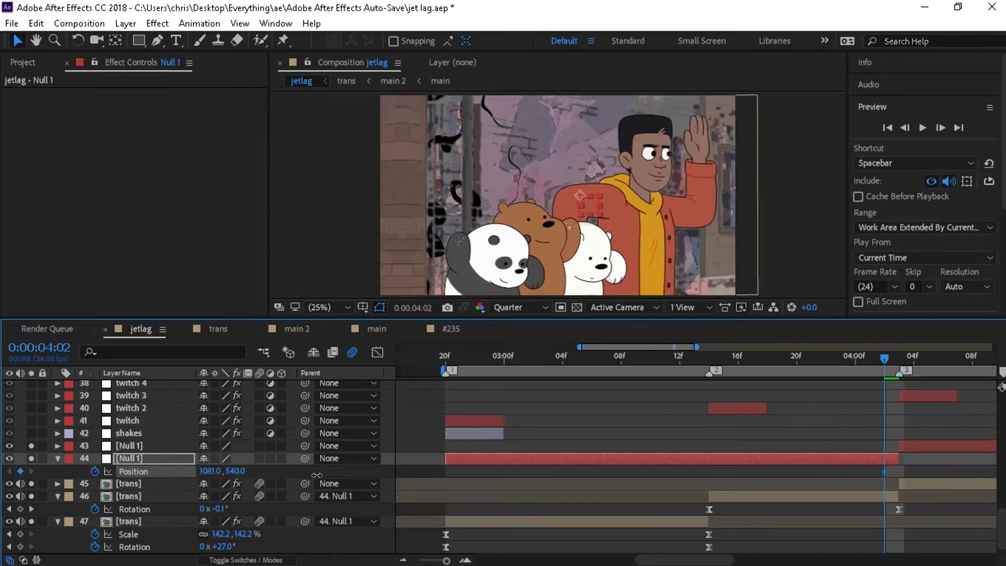
Step: Shift the first null horizontally at its Position keyframe to 1144, 540
{"action": "key", "text": "Right"}
{"action": "key", "text": "Right"}
{"action": "key", "text": "Right"}
{"action": "key", "text": "Right"}
{"action": "key", "text": "Right"}
{"action": "key", "text": "Right"}
{"action": "key", "text": "Right"}
{"action": "key", "text": "Right"}
{"action": "key", "text": "Right"}
{"action": "key", "text": "Right"}
{"action": "key", "text": "Right"}
{"action": "key", "text": "Right"}
{"action": "key", "text": "Right"}
{"action": "key", "text": "Right"}
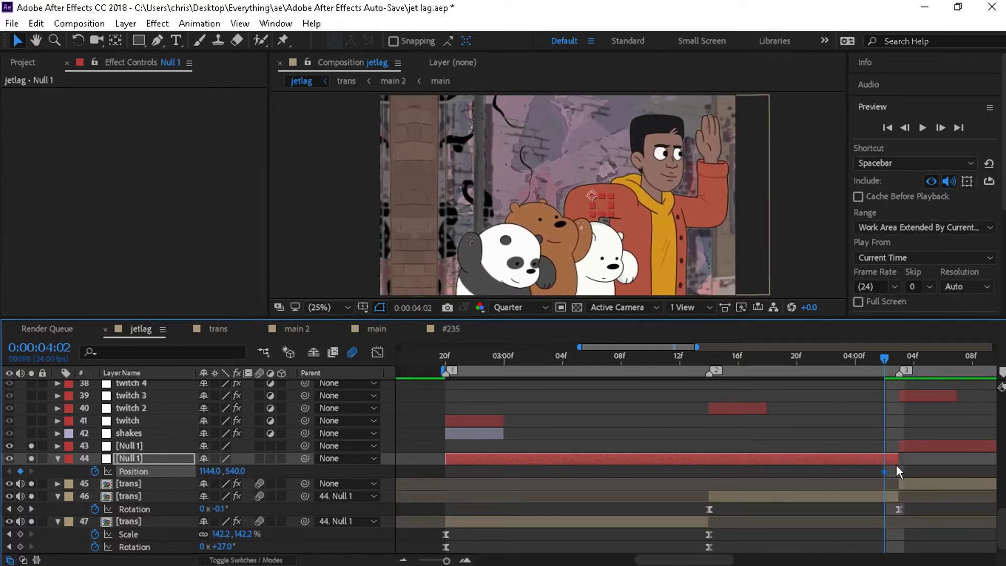
Step: Move the first null's Position keyframe to marker 3 and set its Position to 960, 540 at 0:00:03:03
{"action": "left_click", "coordinate": [548, 359]}
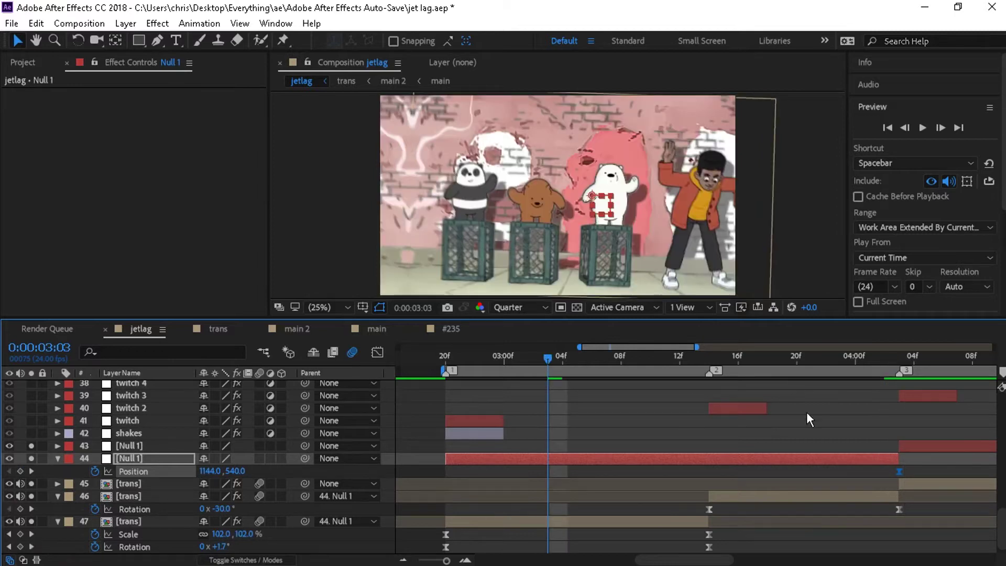
{"action": "left_click", "coordinate": [480, 422]}
{"action": "key", "text": "u"}
{"action": "key", "text": "u"}
{"action": "left_click", "coordinate": [219, 470]}
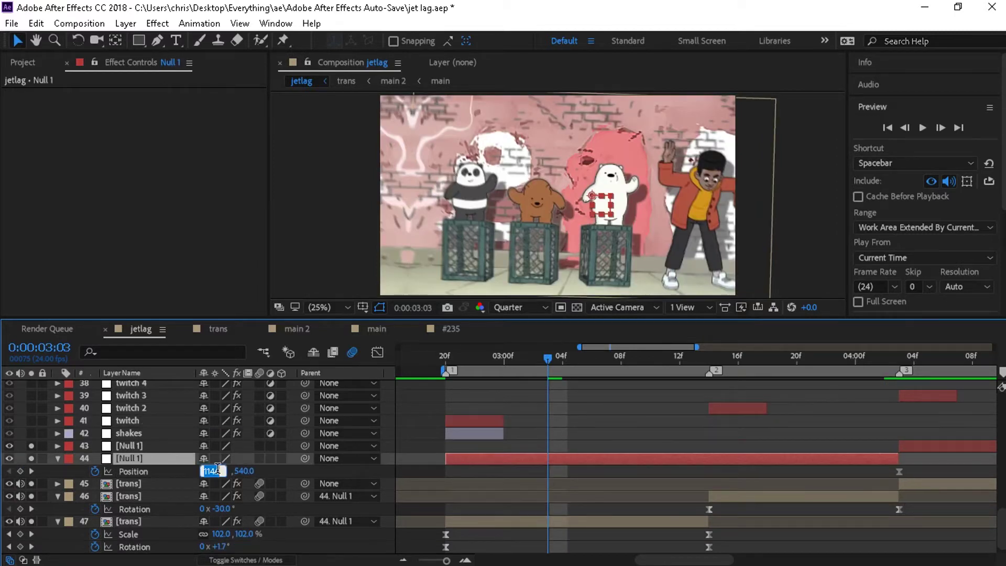
{"action": "type", "text": "960"}
{"action": "key", "text": "Return"}
Step: Ease the first null's Position speed curve so it starts slowly and spikes sharply at marker 3
{"action": "left_click", "coordinate": [376, 356]}
{"action": "left_click_drag", "start_coordinate": [575, 523], "coordinate": [723, 521]}
{"action": "left_click_drag", "start_coordinate": [870, 520], "coordinate": [895, 521]}
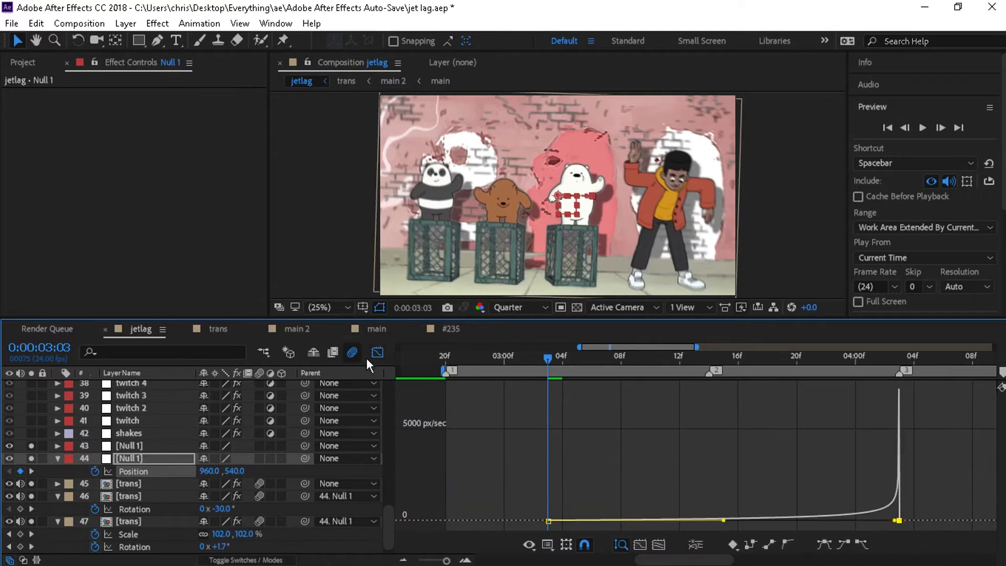
{"action": "left_click", "coordinate": [376, 353]}
{"action": "left_click", "coordinate": [694, 521]}
{"action": "key", "text": "p"}
{"action": "left_click", "coordinate": [768, 498]}
{"action": "key", "text": "p"}
{"action": "key", "text": "p"}
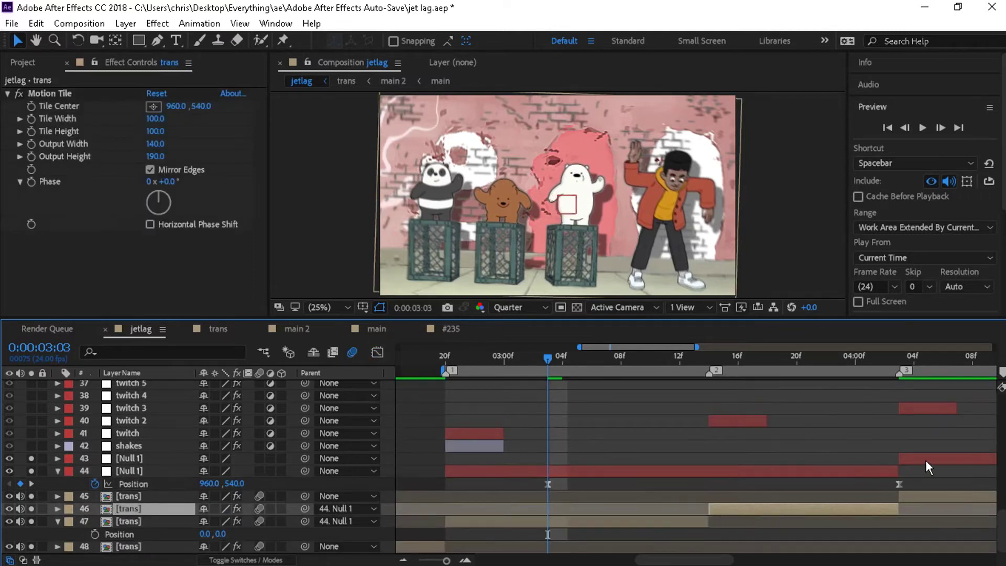
Step: Split the trans segment after marker 3 at marker 11 (0:00:04:17) and trim the second null's end to the same point
{"action": "left_click", "coordinate": [924, 496]}
{"action": "left_click_drag", "start_coordinate": [665, 560], "coordinate": [738, 563]}
{"action": "left_click", "coordinate": [666, 357]}
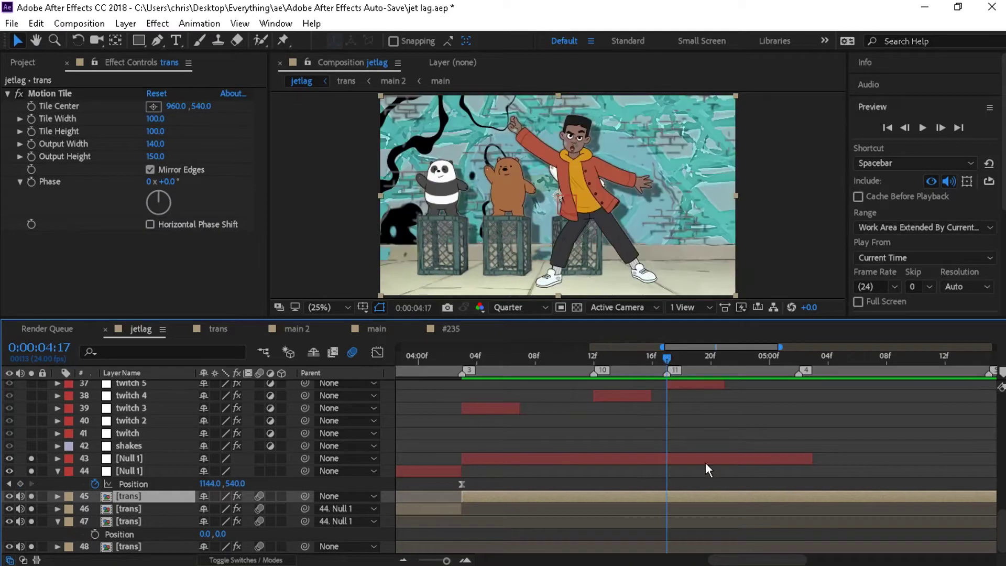
{"action": "key", "text": "ctrl+shift+d"}
{"action": "left_click", "coordinate": [695, 460]}
{"action": "left_click_drag", "start_coordinate": [812, 458], "coordinate": [667, 459]}
Step: Parent the trans segment between markers 3 and 11 to the second null
{"action": "left_click", "coordinate": [679, 496]}
{"action": "left_click", "coordinate": [504, 510]}
{"action": "left_click_drag", "start_coordinate": [305, 509], "coordinate": [151, 458]}
Step: Keyframe the second null's Position from a leftward offset at marker 3 to 960, 540 at 0:00:04:17, easing it to start fast and settle slowly
{"action": "left_click", "coordinate": [151, 458]}
{"action": "key", "text": "p"}
{"action": "left_click_drag", "start_coordinate": [212, 471], "coordinate": [156, 471]}
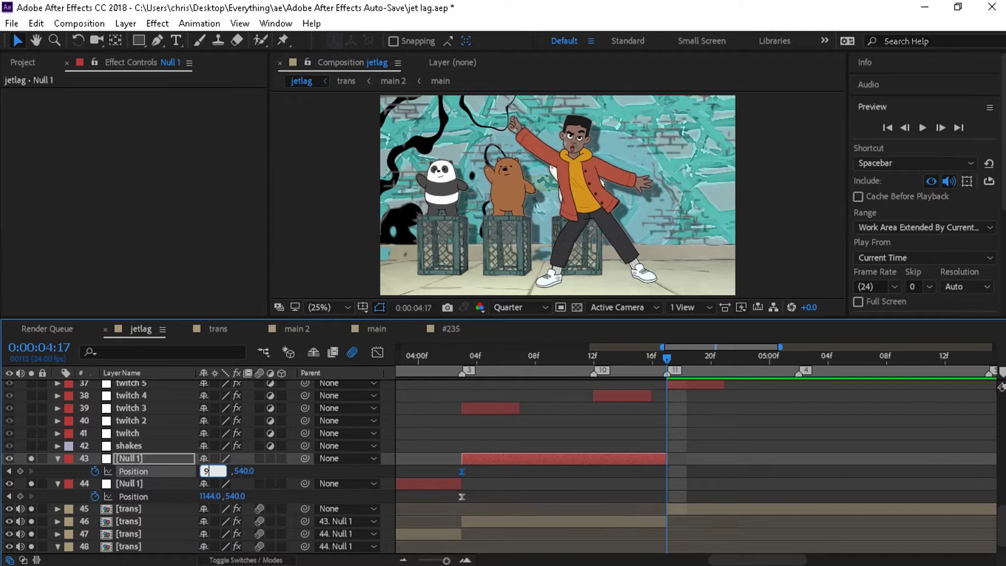
{"action": "left_click_drag", "start_coordinate": [479, 520], "coordinate": [465, 523]}
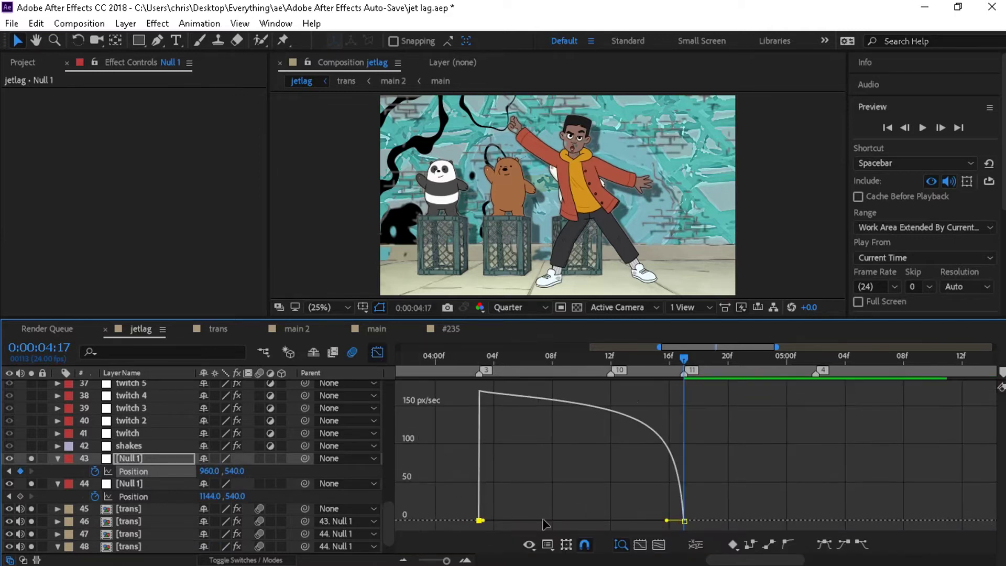
{"action": "left_click_drag", "start_coordinate": [658, 521], "coordinate": [492, 522]}
{"action": "key", "text": "shift+F3"}
Step: Shift the second null's starting Position keyframe at marker 3 to 602, 540
{"action": "left_click_drag", "start_coordinate": [764, 560], "coordinate": [729, 559]}
{"action": "left_click", "coordinate": [407, 561]}
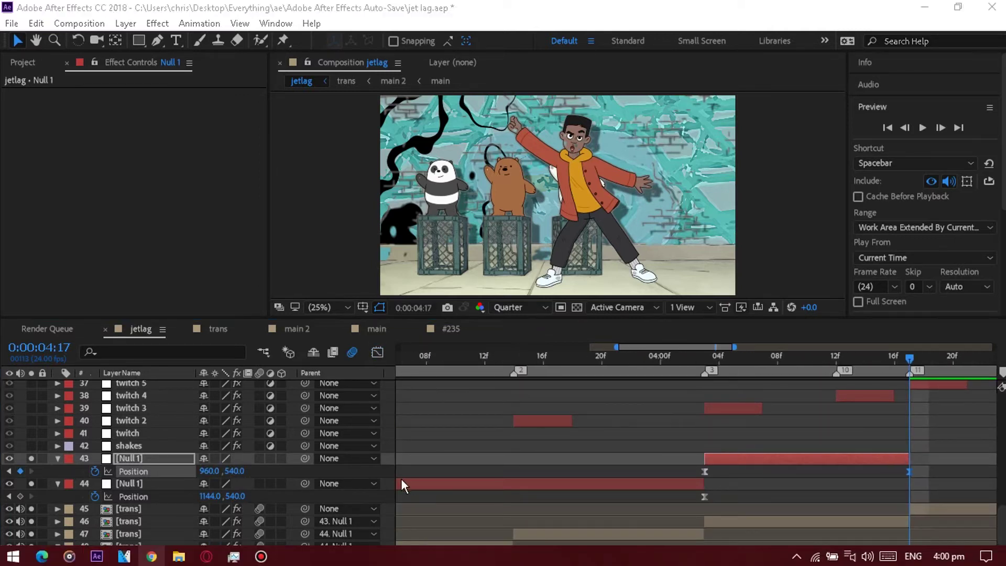
{"action": "left_click", "coordinate": [411, 496]}
{"action": "left_click", "coordinate": [406, 558]}
{"action": "left_click_drag", "start_coordinate": [775, 360], "coordinate": [833, 392]}
{"action": "left_click", "coordinate": [844, 459]}
{"action": "left_click_drag", "start_coordinate": [208, 471], "coordinate": [62, 471]}
Step: Keyframe a smaller Scale at marker 3 (0:00:04:03) on the trans segment between markers 2 and 3, and steepen the end of its curve
{"action": "left_click", "coordinate": [813, 358]}
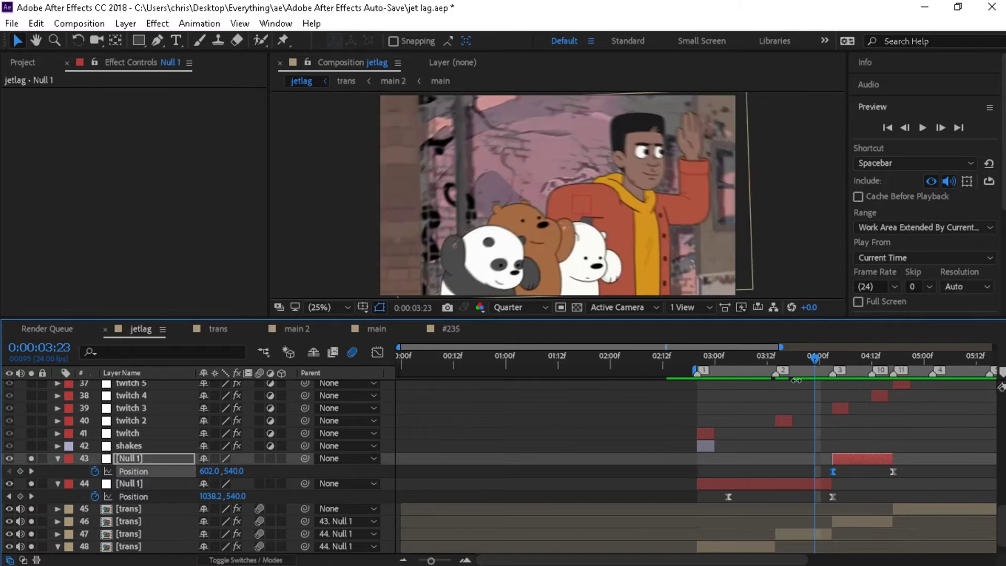
{"action": "left_click", "coordinate": [197, 533]}
{"action": "key", "text": "s"}
{"action": "scroll", "coordinate": [158, 524], "scroll_direction": "down", "scroll_amount": 1}
{"action": "left_click_drag", "start_coordinate": [220, 509], "coordinate": [59, 536]}
{"action": "key", "text": "shift+r"}
{"action": "left_click_drag", "start_coordinate": [149, 542], "coordinate": [202, 538]}
{"action": "left_click_drag", "start_coordinate": [814, 521], "coordinate": [841, 522]}
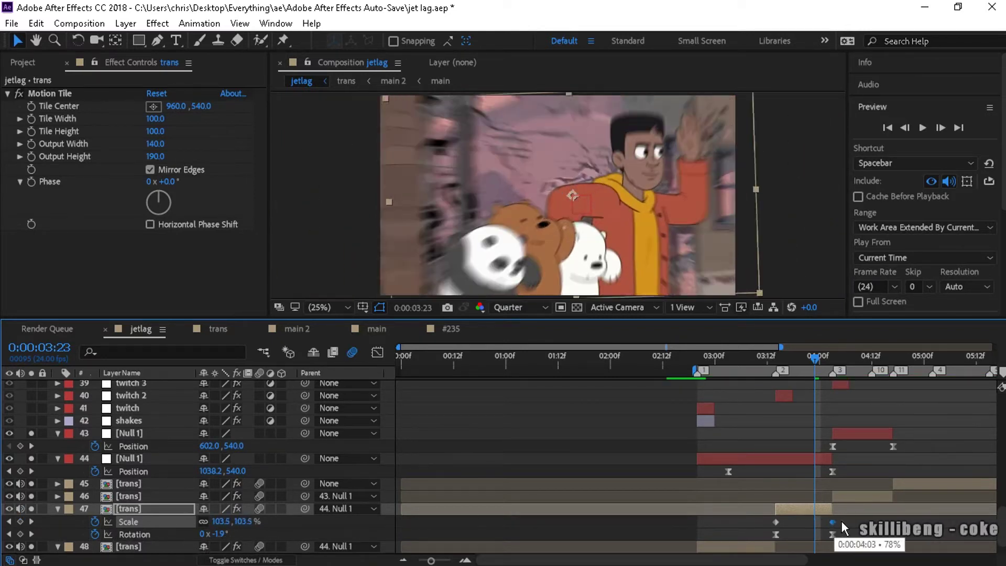
{"action": "key", "text": "shift+F3"}
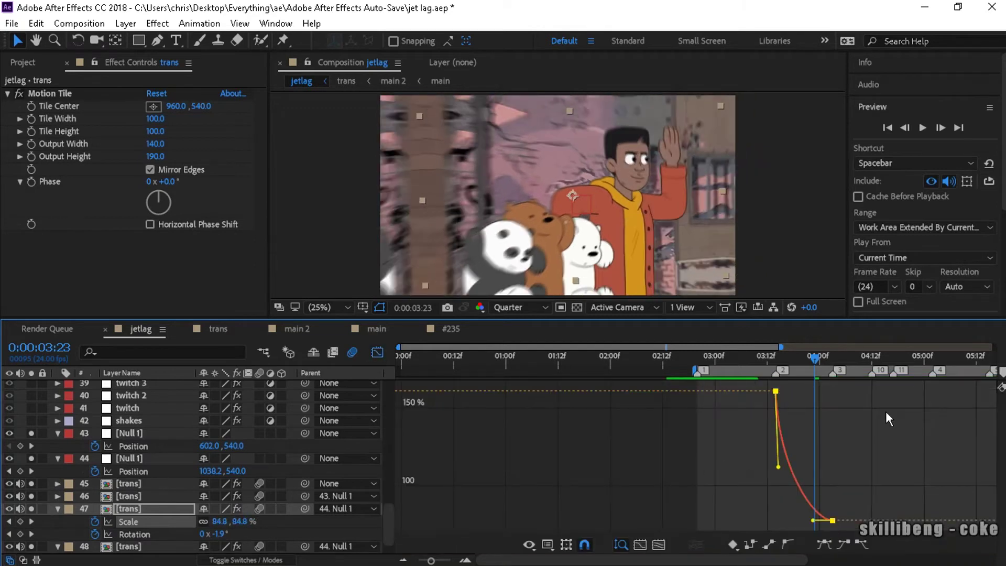
{"action": "left_click_drag", "start_coordinate": [812, 521], "coordinate": [827, 445]}
Step: Preview the slide and scale transitions repeatedly from just before marker 1 through marker 11
{"action": "left_click", "coordinate": [687, 357]}
{"action": "key", "text": "space"}
{"action": "left_click_drag", "start_coordinate": [753, 356], "coordinate": [673, 360]}
{"action": "key", "text": "space"}
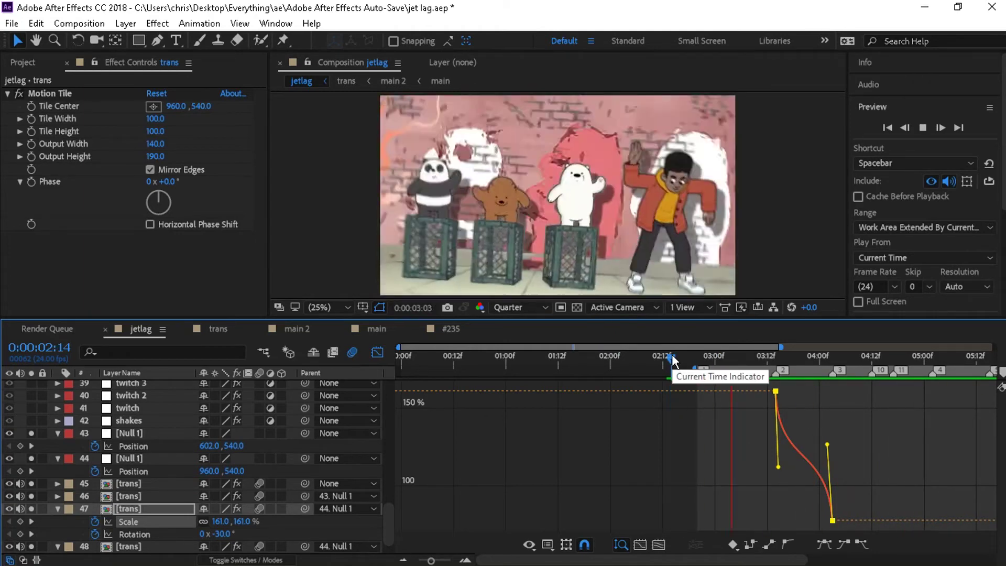
{"action": "left_click", "coordinate": [706, 357]}
{"action": "scroll", "coordinate": [35, 524], "scroll_direction": "down", "scroll_amount": 1}
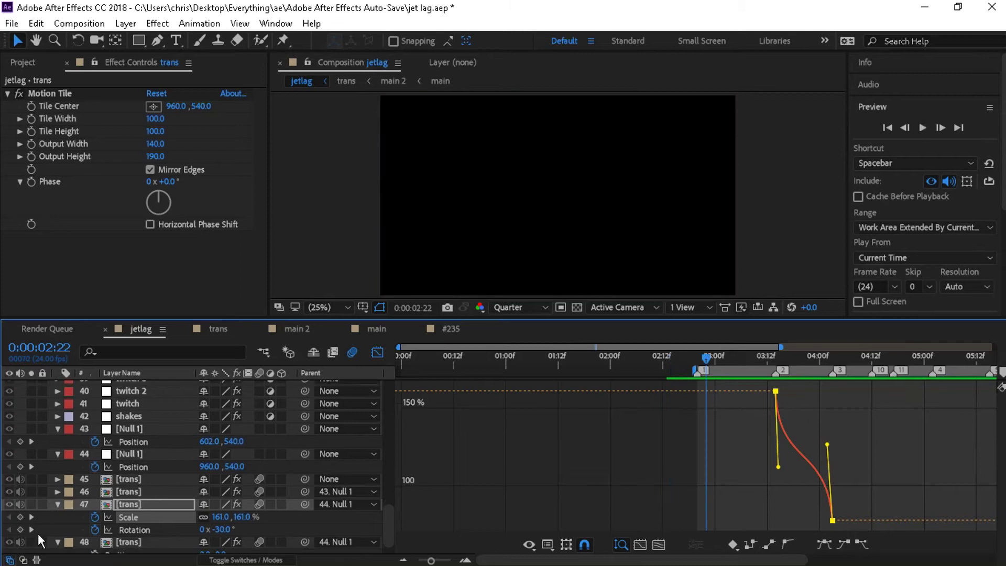
{"action": "scroll", "coordinate": [40, 540], "scroll_direction": "down", "scroll_amount": 1}
{"action": "left_click", "coordinate": [675, 357]}
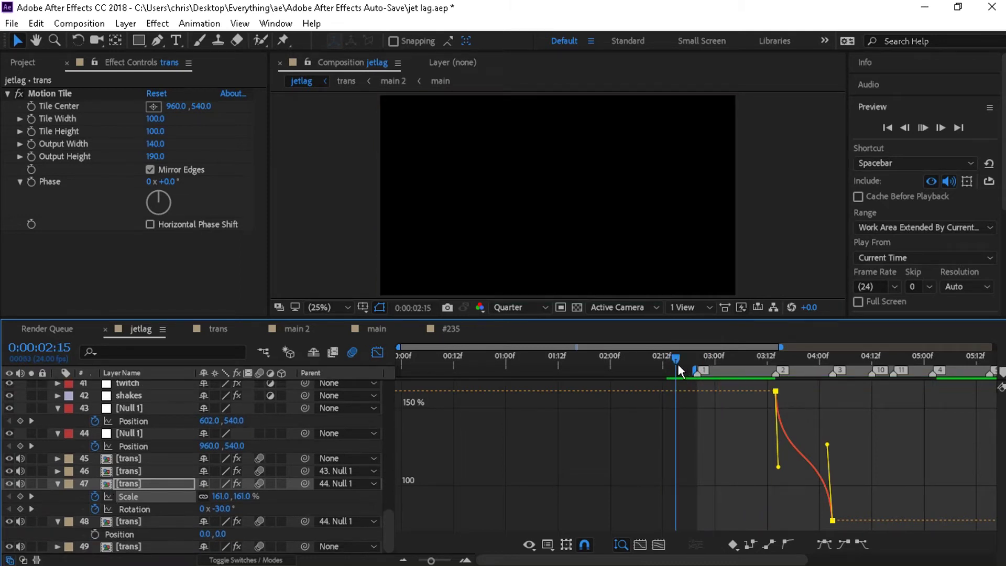
{"action": "key", "text": "space"}
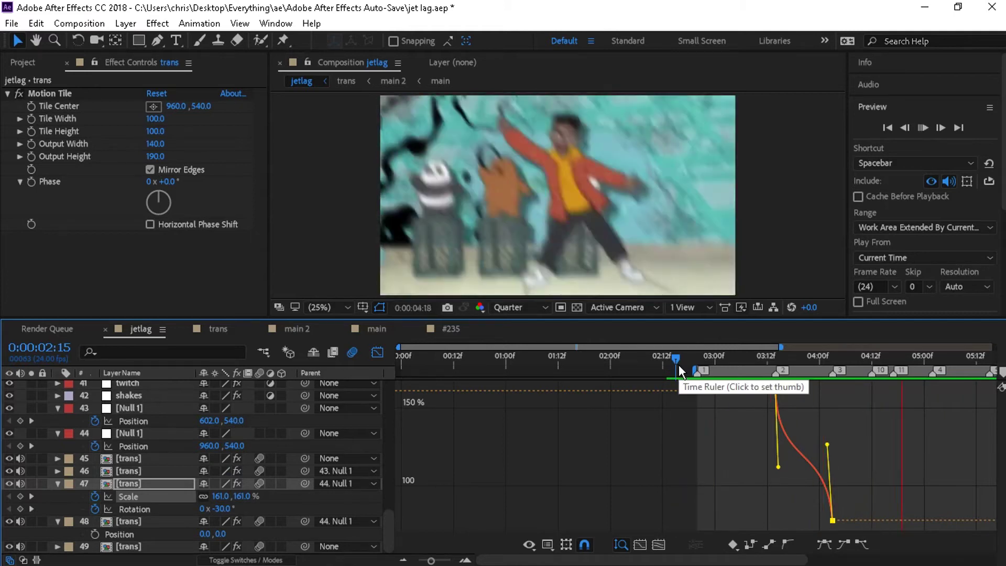
{"action": "left_click", "coordinate": [679, 365]}
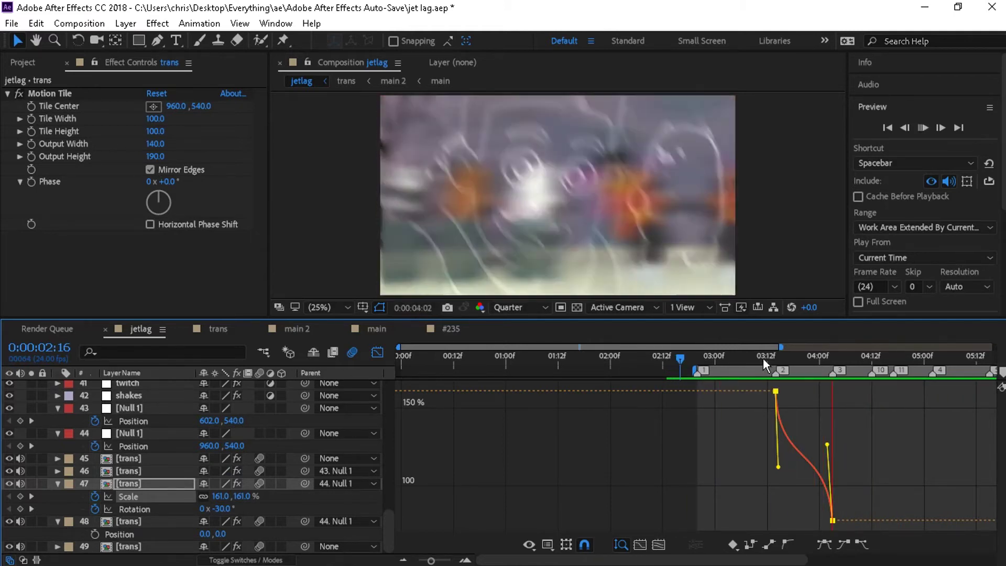
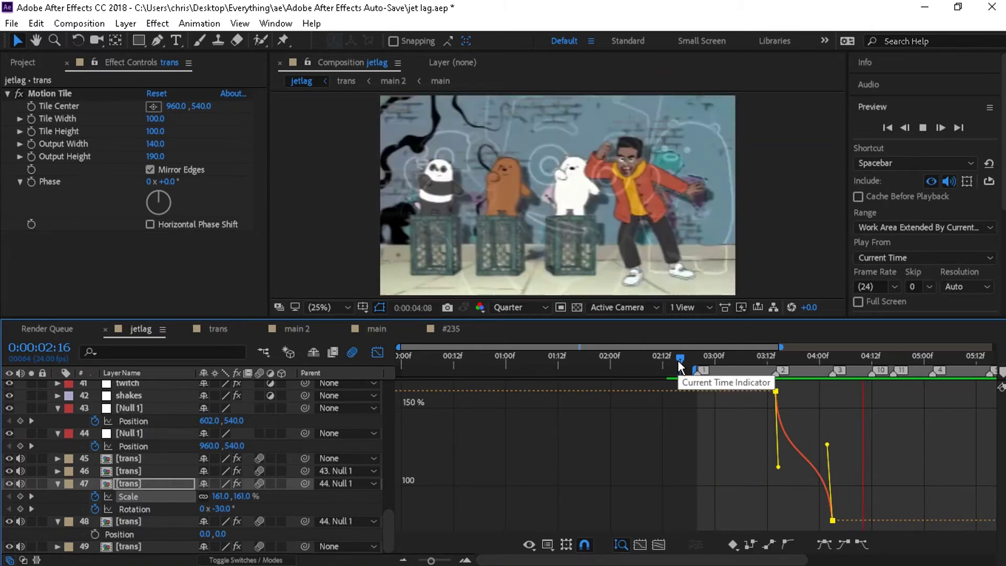
{"action": "key", "text": "space"}
Step: In the main 2 composition, add a text layer reading "HOpe" in the upper-left area of the frame
{"action": "left_click_drag", "start_coordinate": [684, 360], "coordinate": [735, 366]}
{"action": "left_click", "coordinate": [377, 352]}
{"action": "scroll", "coordinate": [345, 419], "scroll_direction": "up", "scroll_amount": 15}
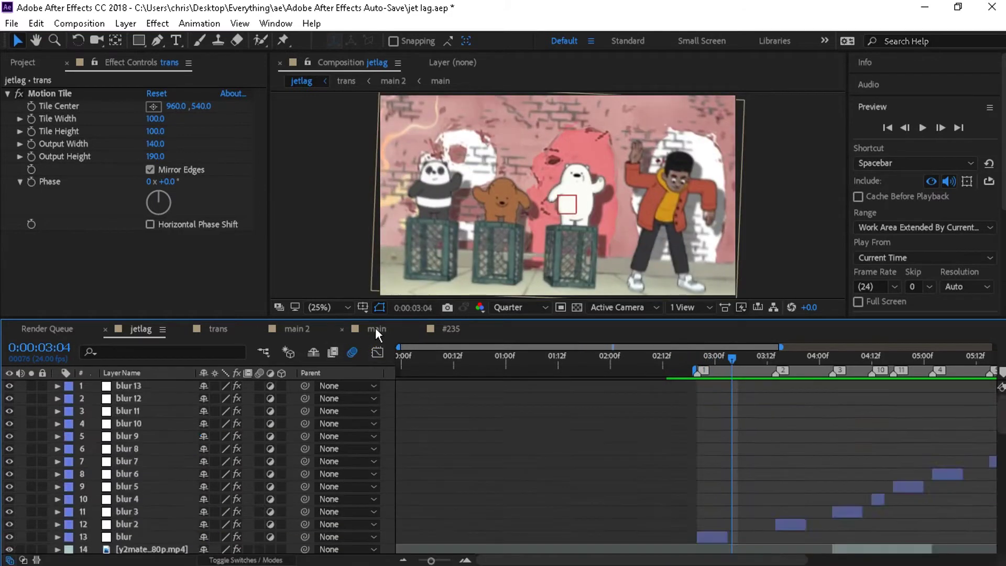
{"action": "left_click", "coordinate": [297, 329]}
{"action": "left_click", "coordinate": [624, 386]}
{"action": "left_click", "coordinate": [176, 41]}
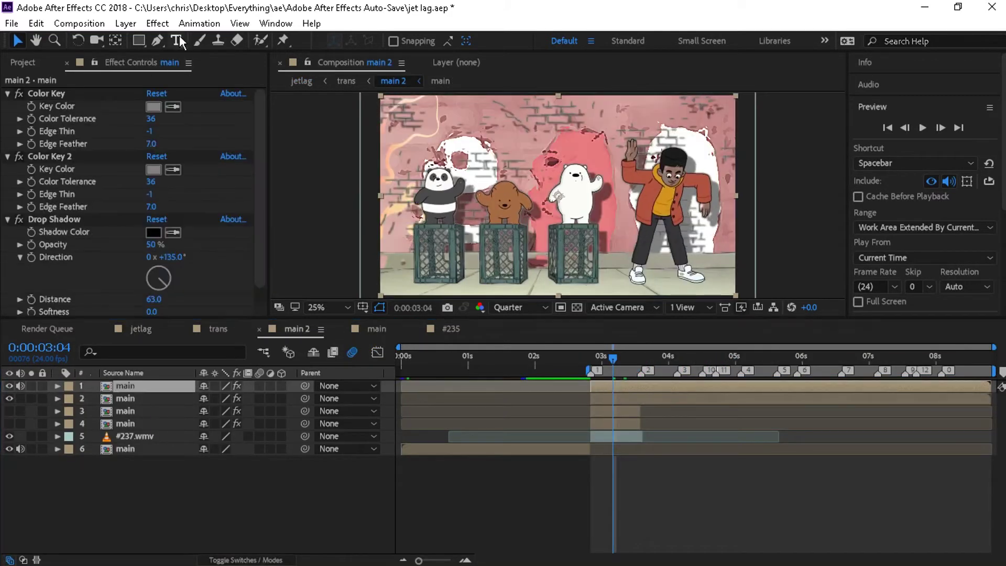
{"action": "left_click", "coordinate": [408, 130]}
{"action": "type", "text": "HOpe"}
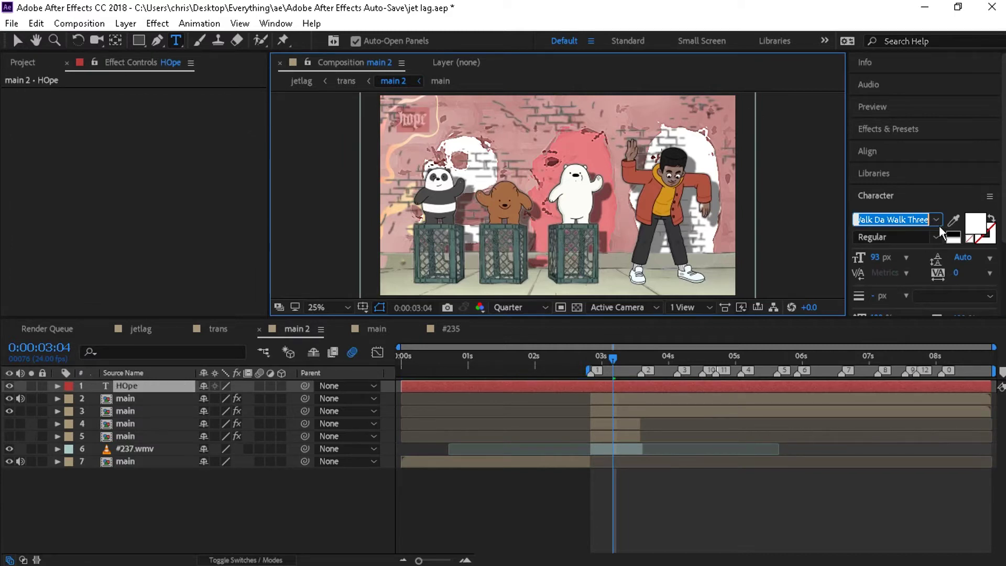
Step: Set the text's font to Qualy Bold and complete it as "hoped out the jet i got get lag i will never see"
{"action": "left_click", "coordinate": [935, 219]}
{"action": "scroll", "coordinate": [953, 329], "scroll_direction": "down", "scroll_amount": 8}
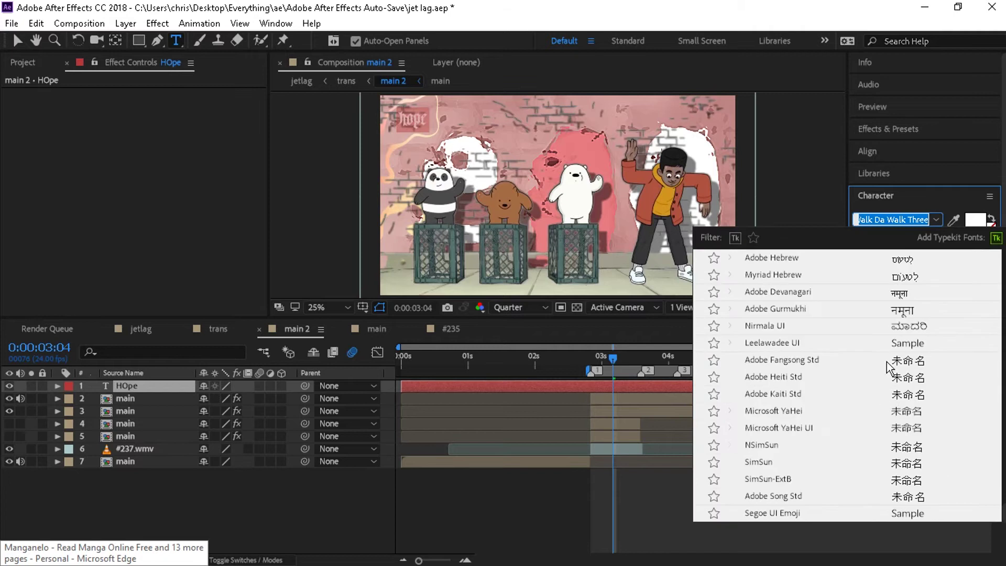
{"action": "type", "text": "qya"}
{"action": "key", "text": "BackSpace"}
{"action": "key", "text": "BackSpace"}
{"action": "type", "text": "ua"}
{"action": "key", "text": "Return"}
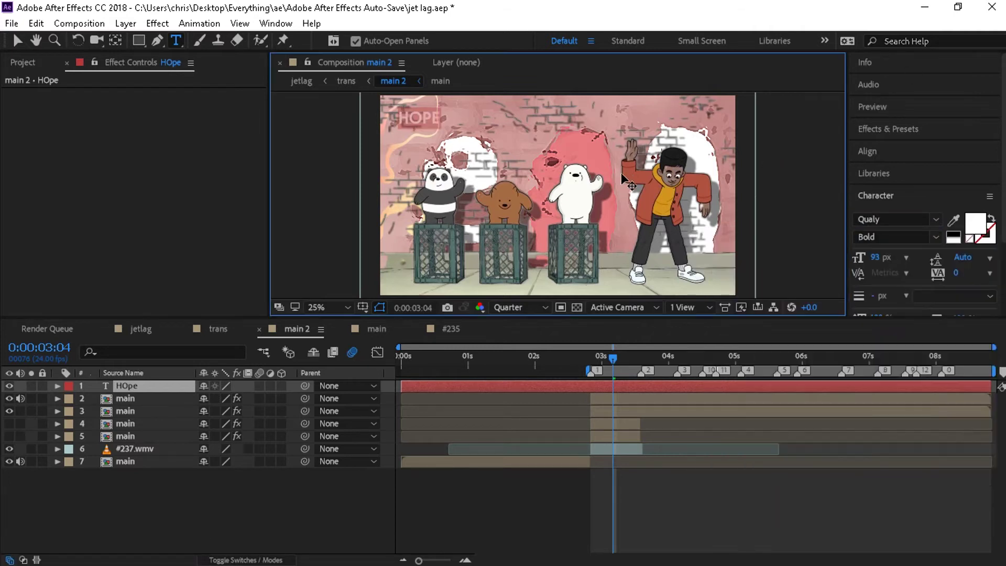
{"action": "type", "text": "jet i got get lag i will never see"}
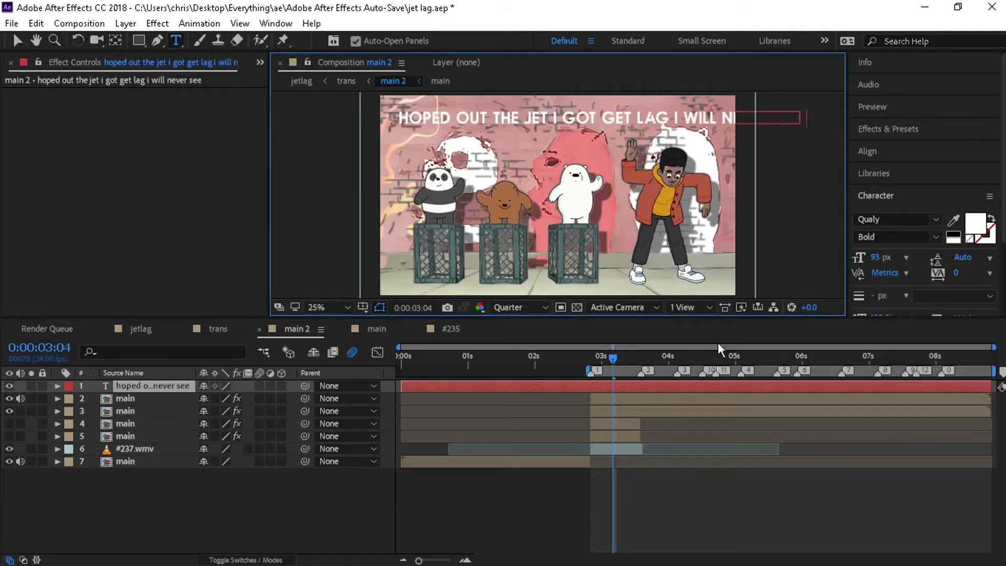
{"action": "left_click", "coordinate": [584, 355]}
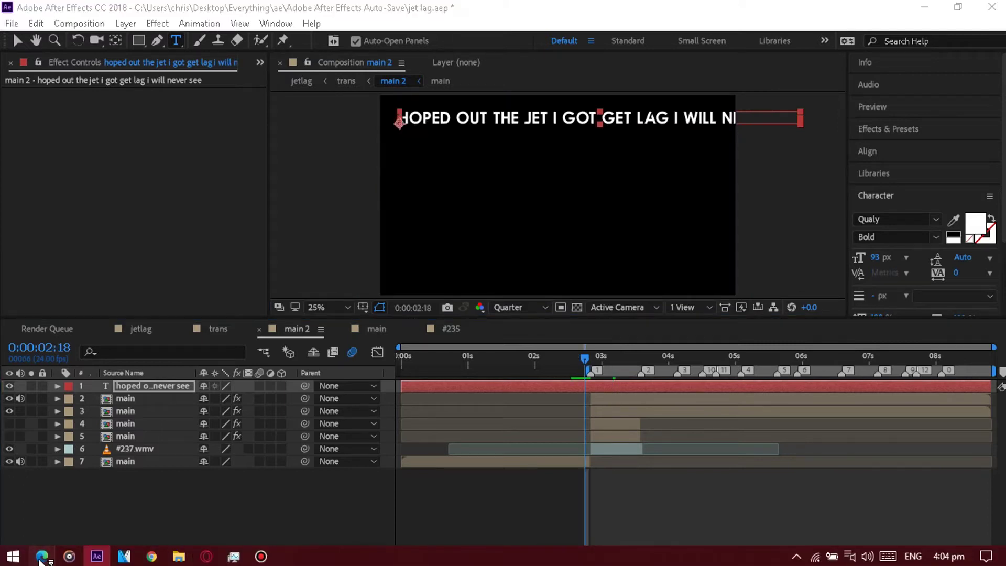
Step: Switch to Microsoft Edge and search for "gooogle" in a new tab
{"action": "left_click", "coordinate": [68, 557]}
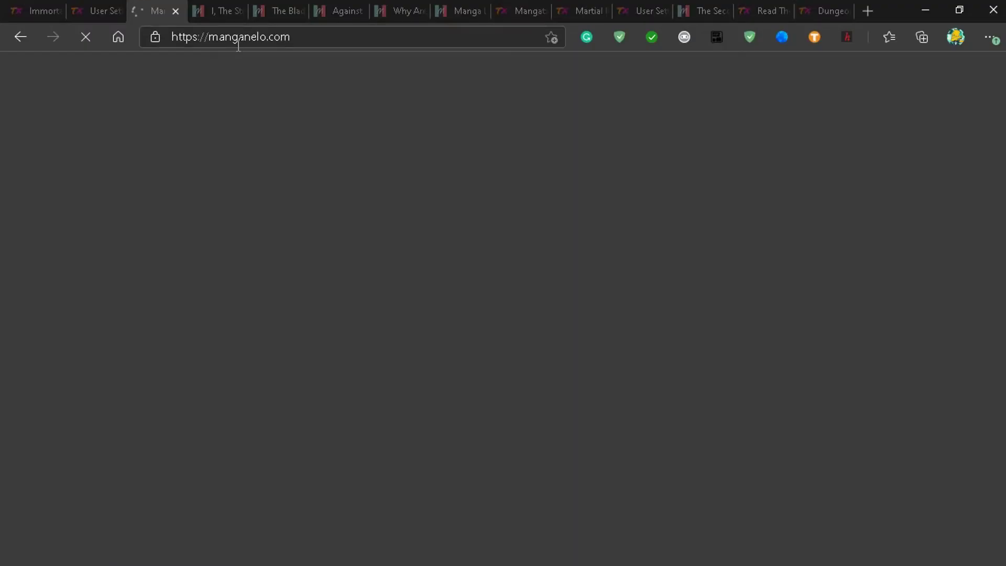
{"action": "left_click", "coordinate": [867, 11]}
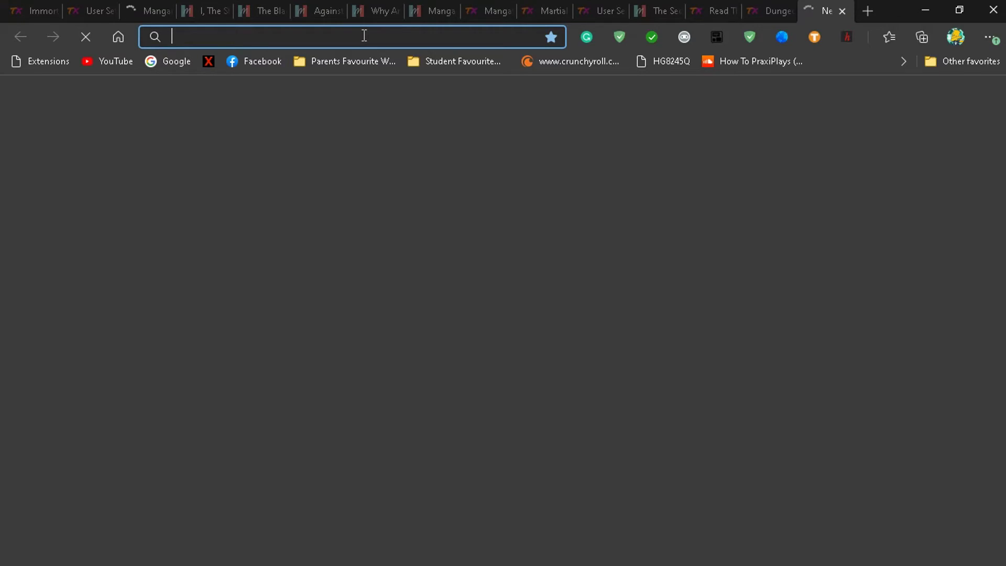
{"action": "type", "text": "gooogle"}
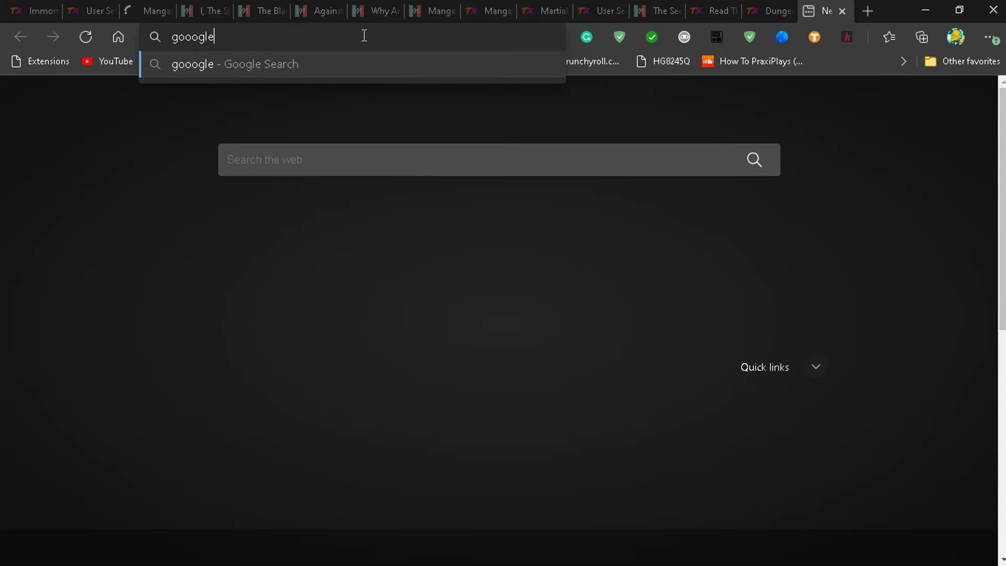
{"action": "key", "text": "Return"}
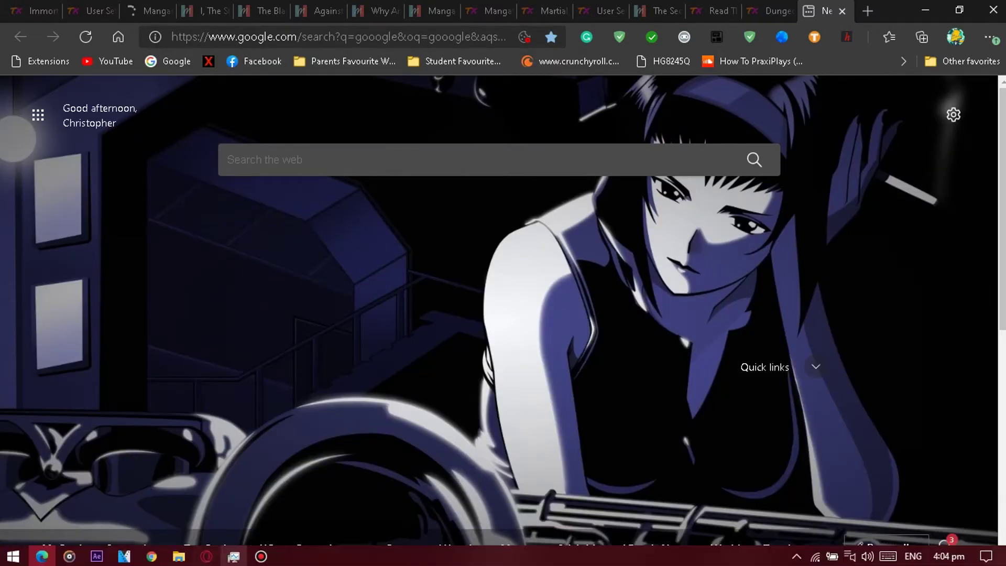
{"action": "left_click", "coordinate": [99, 557]}
{"action": "left_click", "coordinate": [70, 557]}
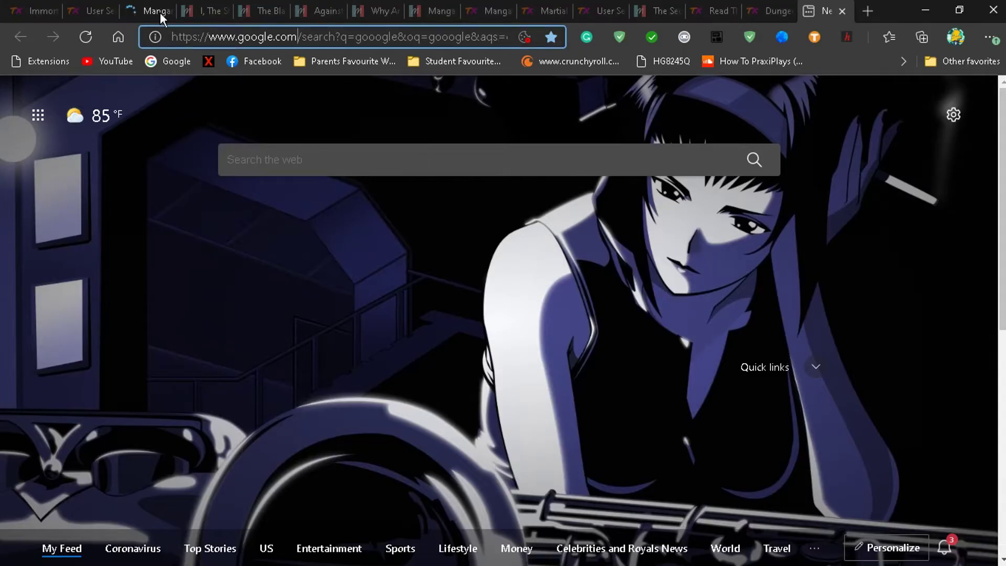
Step: Search Google for "jet lag v2 lyrics" and look through the results for the song's lyrics
{"action": "left_click", "coordinate": [180, 44]}
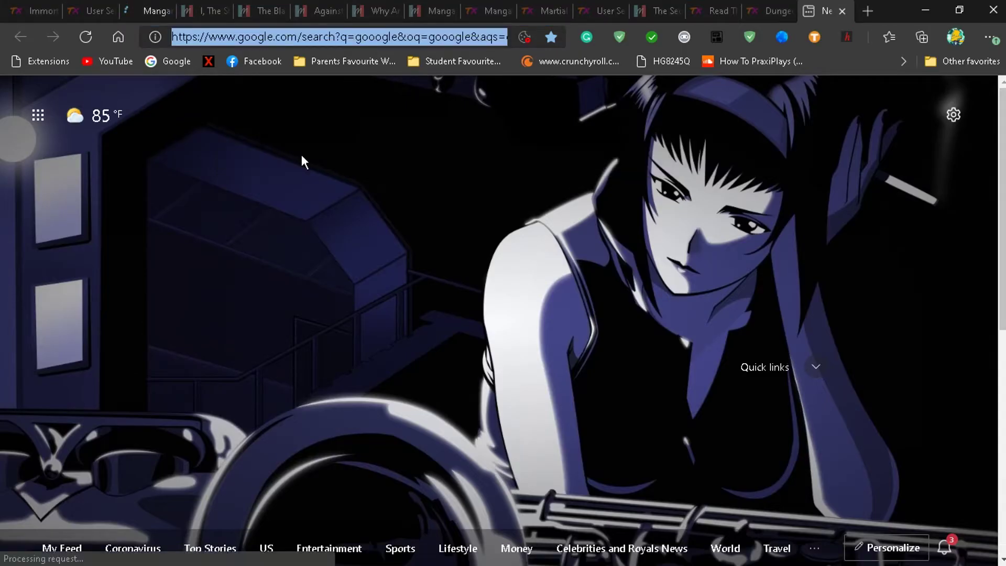
{"action": "type", "text": "jet lag"}
{"action": "left_click", "coordinate": [352, 88]}
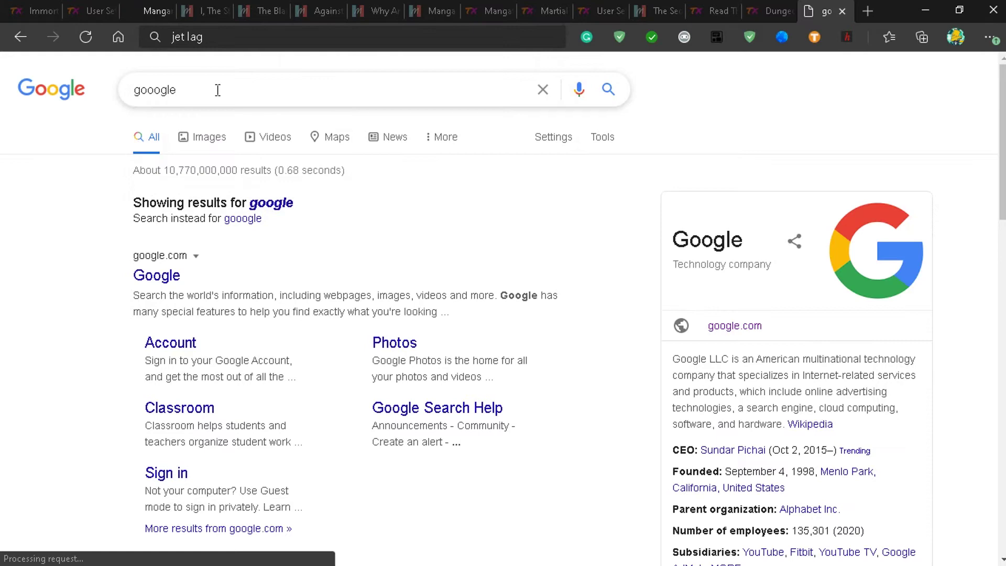
{"action": "mouse_move", "coordinate": [158, 562]}
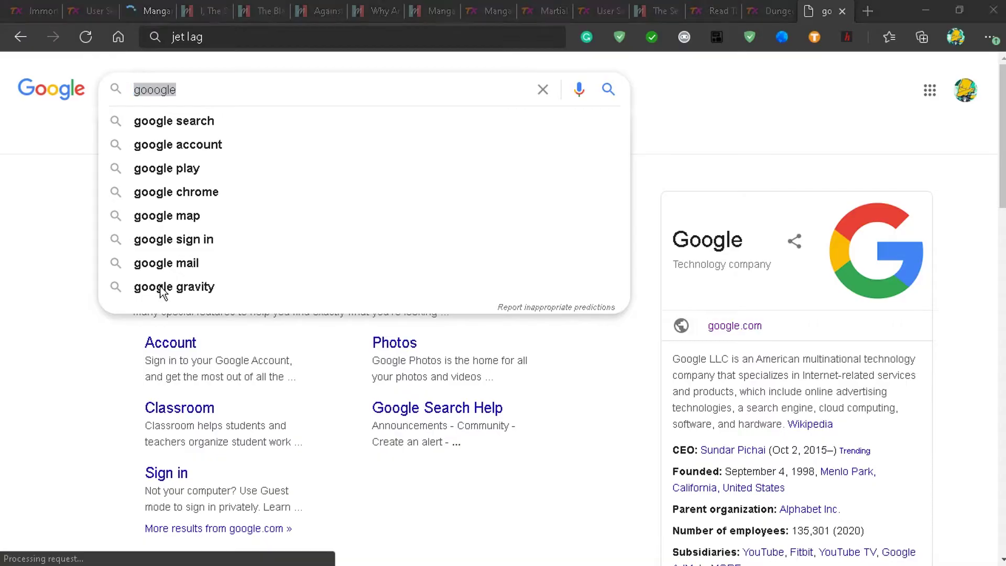
{"action": "type", "text": "jet lag"}
{"action": "type", "text": "v2 lyrics"}
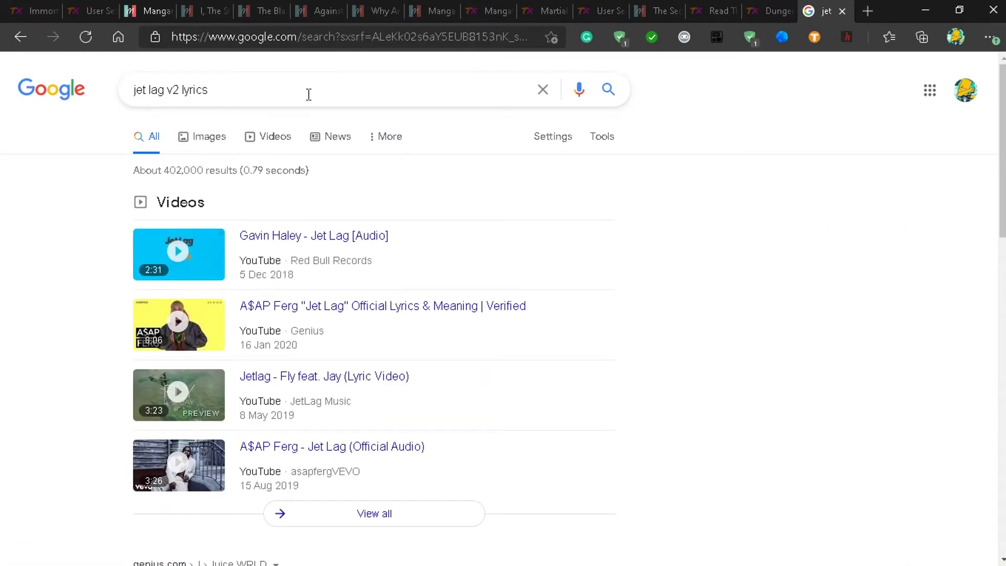
{"action": "scroll", "coordinate": [303, 529], "scroll_direction": "down", "scroll_amount": 5}
{"action": "scroll", "coordinate": [302, 529], "scroll_direction": "down", "scroll_amount": 3}
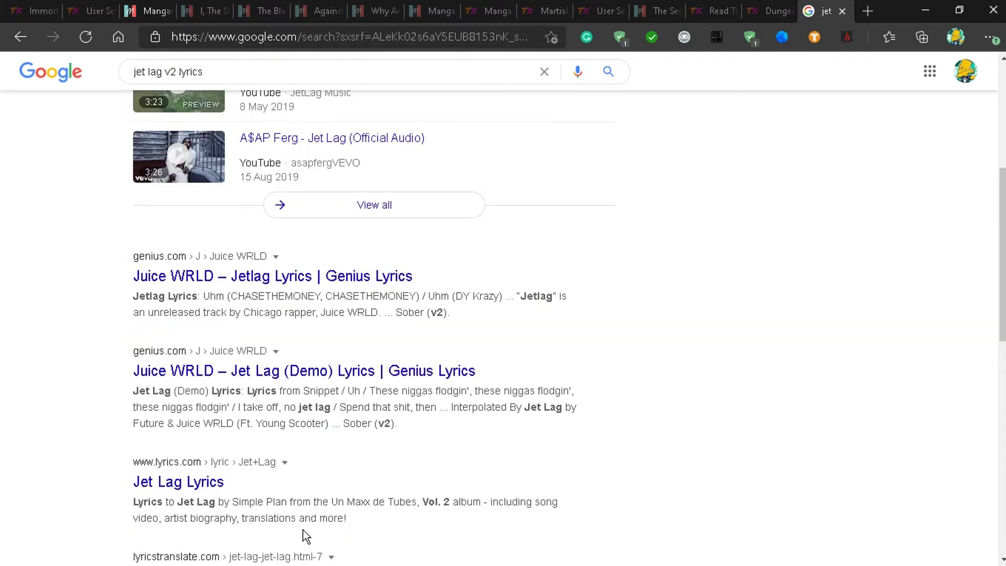
{"action": "scroll", "coordinate": [352, 282], "scroll_direction": "up", "scroll_amount": 3}
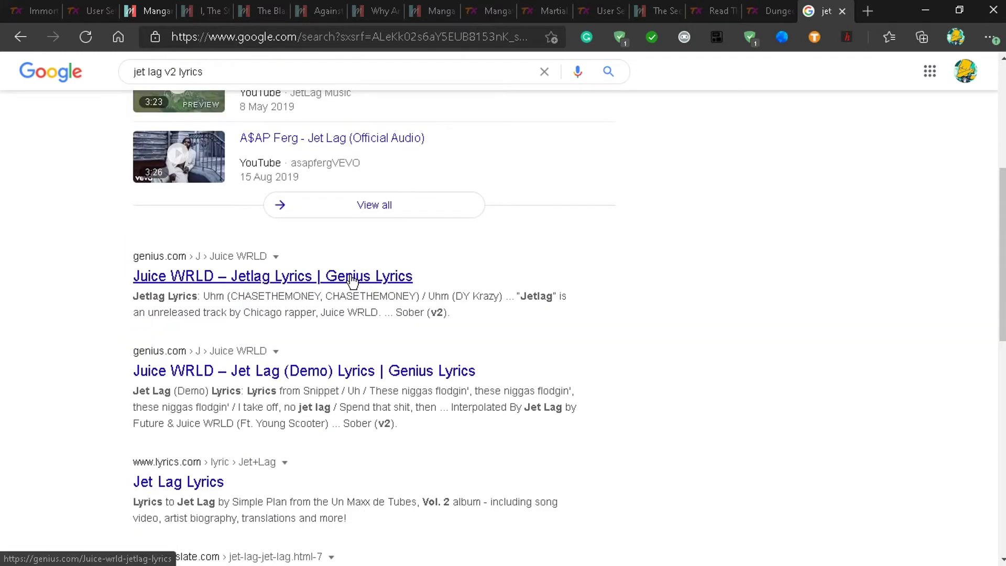
Step: Open the Juice WRLD Jetlag lyrics page on Genius and copy the four lines of its chorus
{"action": "scroll", "coordinate": [352, 315], "scroll_direction": "down", "scroll_amount": 3}
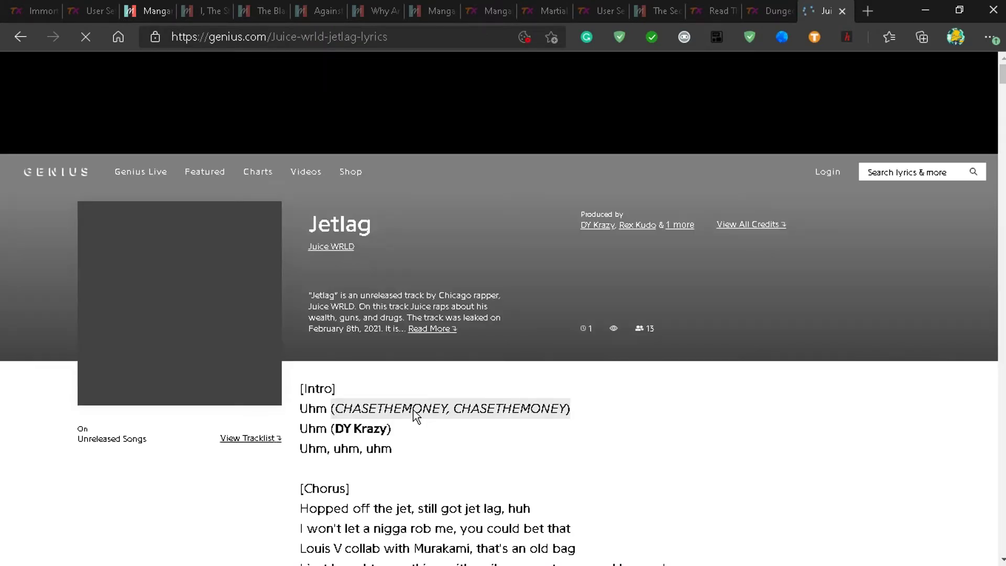
{"action": "scroll", "coordinate": [414, 409], "scroll_direction": "down", "scroll_amount": 3}
{"action": "left_click_drag", "start_coordinate": [297, 354], "coordinate": [617, 372]}
{"action": "left_click_drag", "start_coordinate": [297, 373], "coordinate": [600, 414]}
{"action": "left_click_drag", "start_coordinate": [300, 353], "coordinate": [703, 422]}
Step: Switch to After Effects and correct "GET LAG" to "JET LAG" in the text layer
{"action": "left_click", "coordinate": [97, 556]}
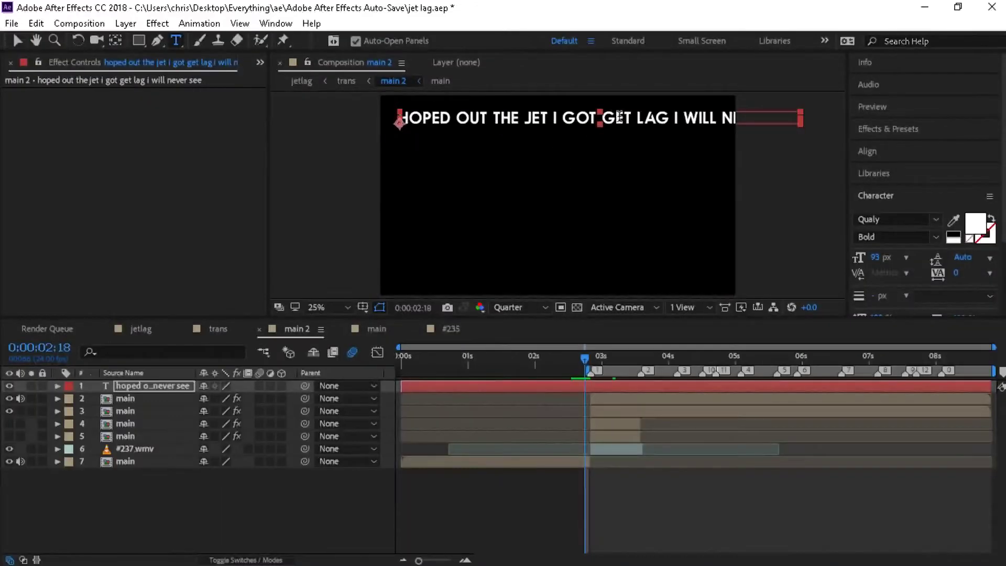
{"action": "triple_click", "coordinate": [641, 119]}
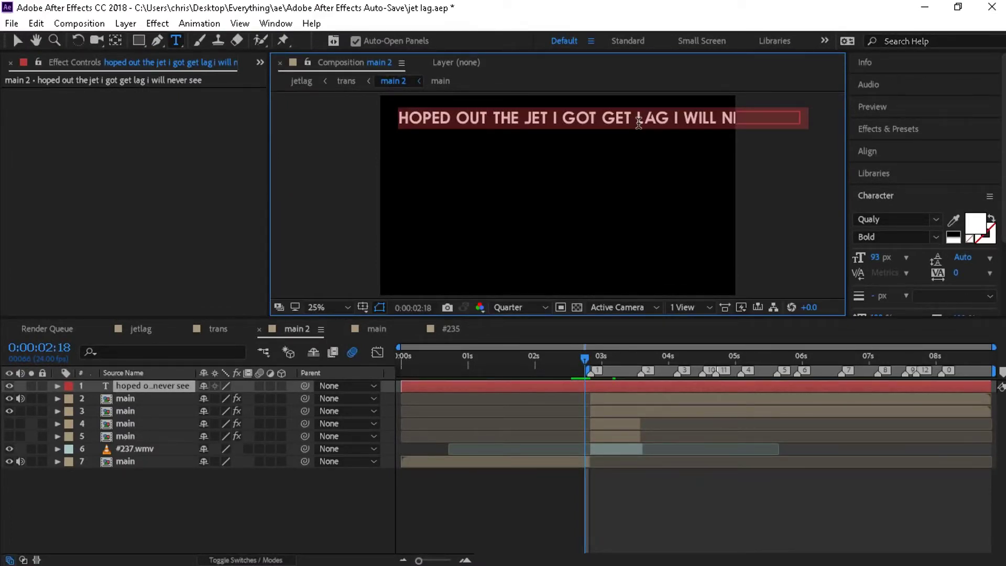
{"action": "left_click", "coordinate": [611, 119]}
{"action": "key", "text": "BackSpace"}
{"action": "type", "text": "J"}
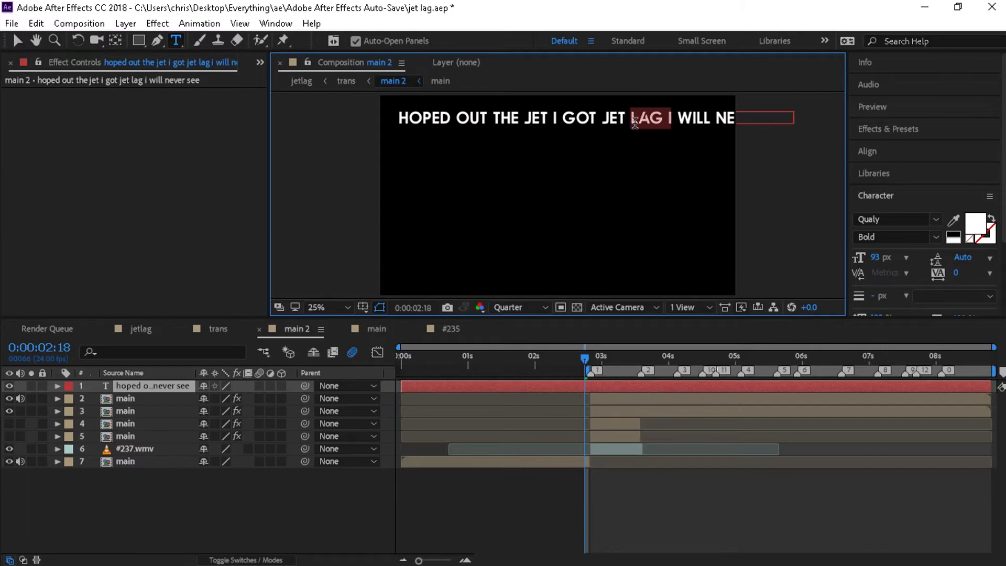
{"action": "triple_click", "coordinate": [635, 124]}
Step: Switch to Microsoft Edge and listen to the song preview on the Genius lyrics page
{"action": "left_click", "coordinate": [42, 556]}
{"action": "left_click", "coordinate": [461, 21]}
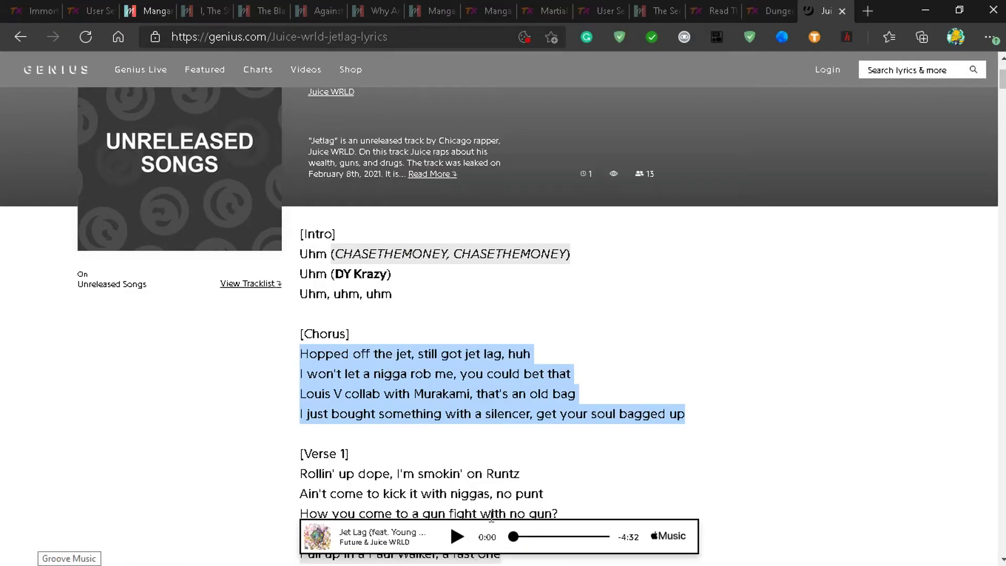
{"action": "left_click", "coordinate": [461, 537]}
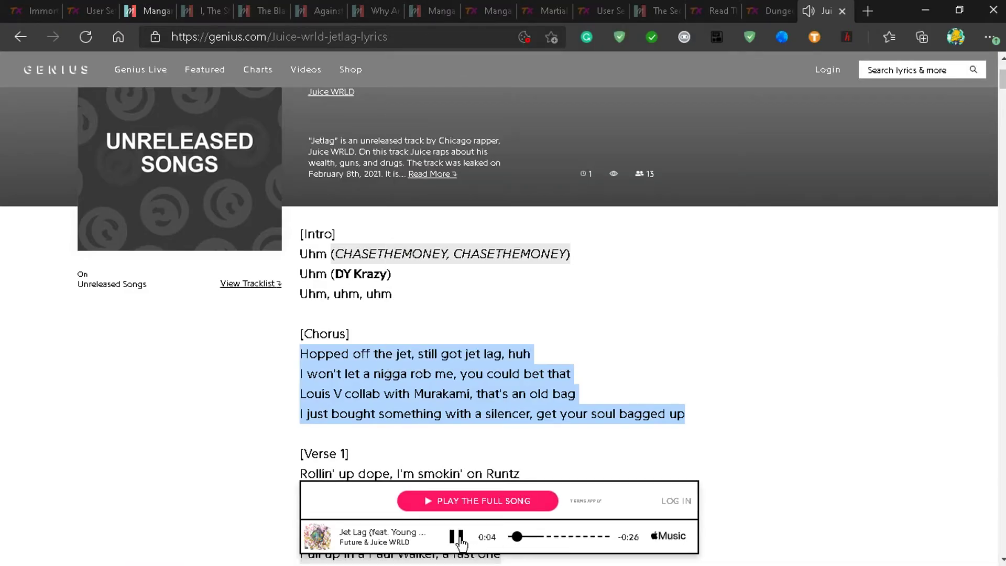
{"action": "left_click", "coordinate": [536, 536]}
{"action": "left_click", "coordinate": [635, 378]}
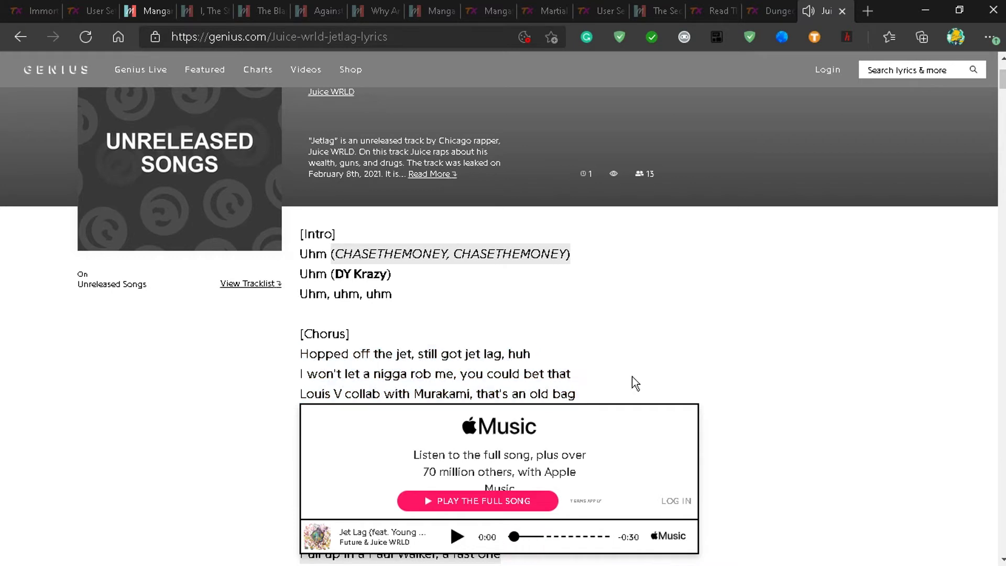
Step: Switch to After Effects and preview the main 2 composition from 0:00:01:15 and from 0:00:02:12
{"action": "mouse_move", "coordinate": [406, 562]}
{"action": "left_click", "coordinate": [97, 556]}
{"action": "left_click", "coordinate": [509, 359]}
{"action": "key", "text": "space"}
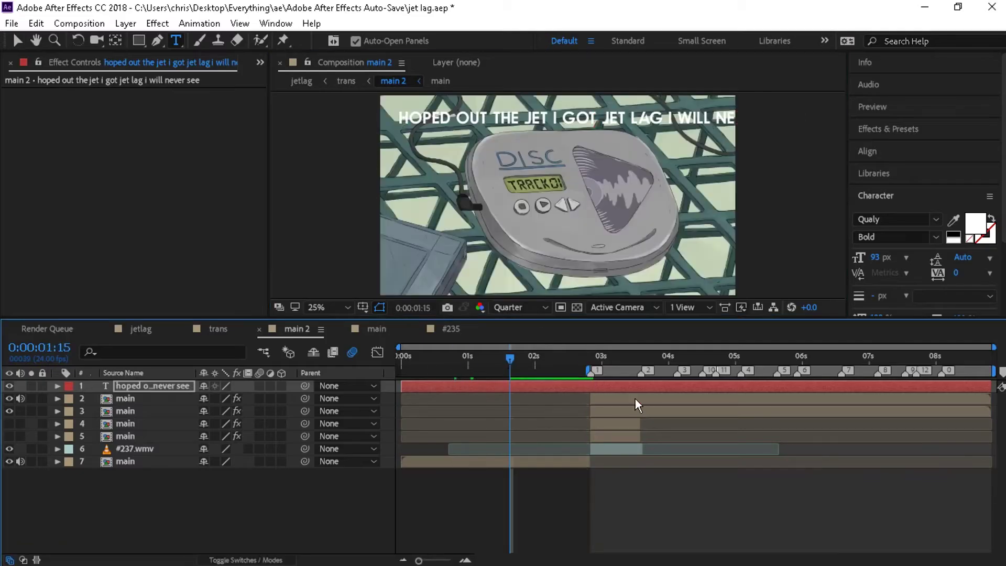
{"action": "left_click", "coordinate": [567, 359]}
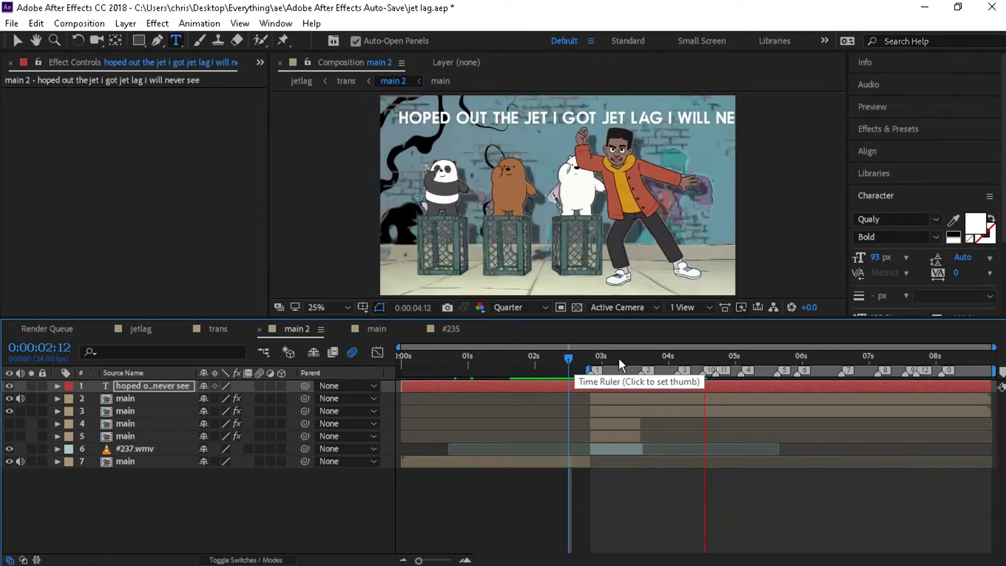
Step: At 0:00:03:06, replace the text layer's content with the copied chorus lyrics and set its font size to 52 px
{"action": "left_click", "coordinate": [618, 357]}
{"action": "key", "text": "ctrl+v"}
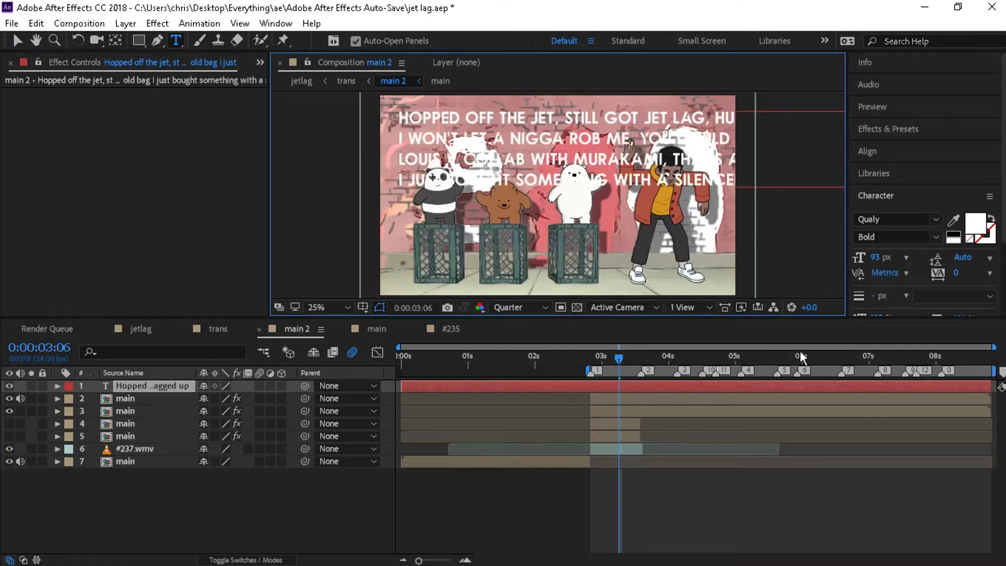
{"action": "mouse_move", "coordinate": [871, 259]}
{"action": "left_mouse_down"}
{"action": "mouse_move", "coordinate": [834, 261]}
{"action": "mouse_move", "coordinate": [854, 259]}
{"action": "left_mouse_up"}
{"action": "key", "text": "ctrl+a"}
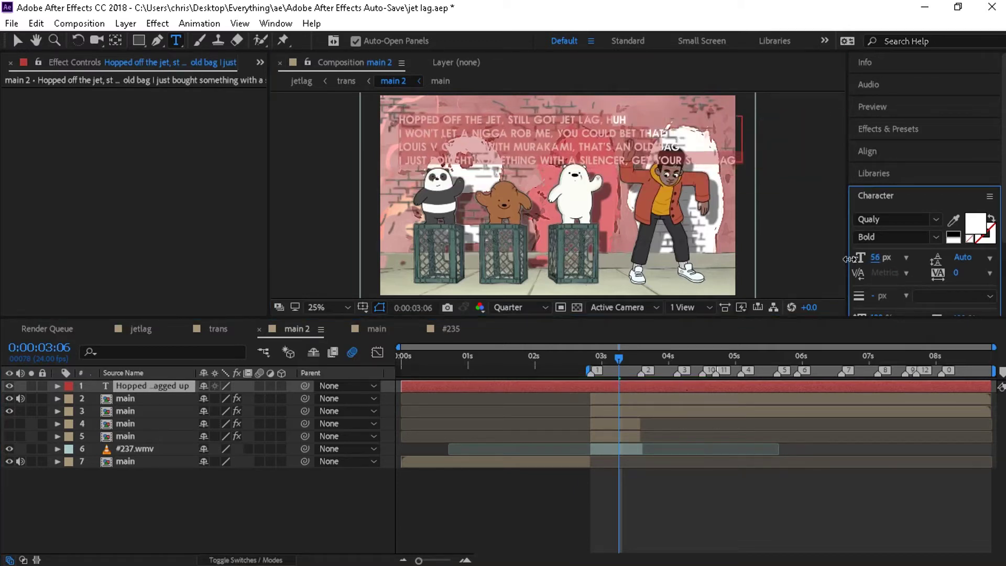
{"action": "left_click", "coordinate": [638, 385]}
{"action": "left_click", "coordinate": [694, 385]}
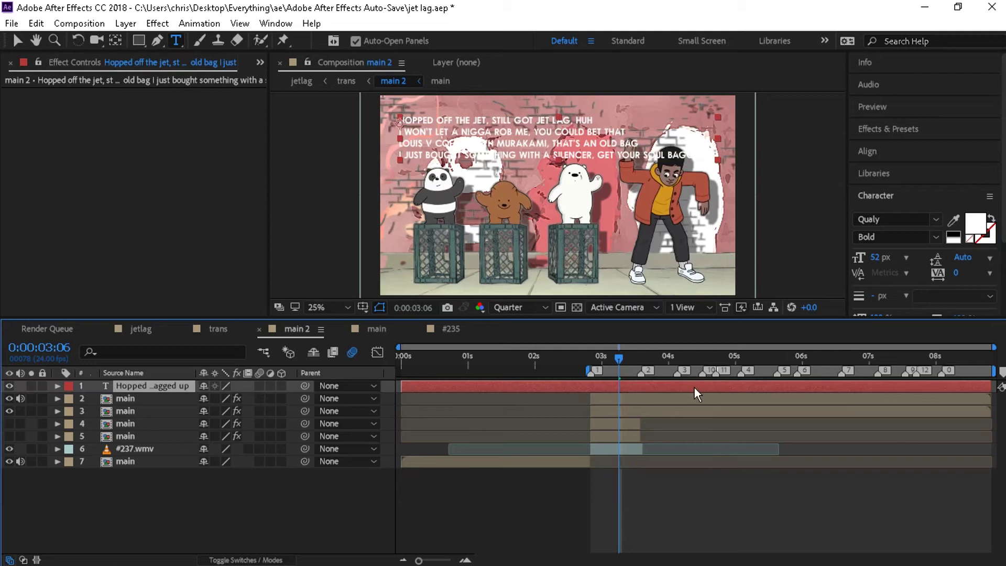
Step: Trim the start of the lyric text layer to marker 1 and return the playhead to 0:00:03:06
{"action": "key", "text": "j"}
{"action": "key", "text": "alt+["}
{"action": "left_click", "coordinate": [624, 355]}
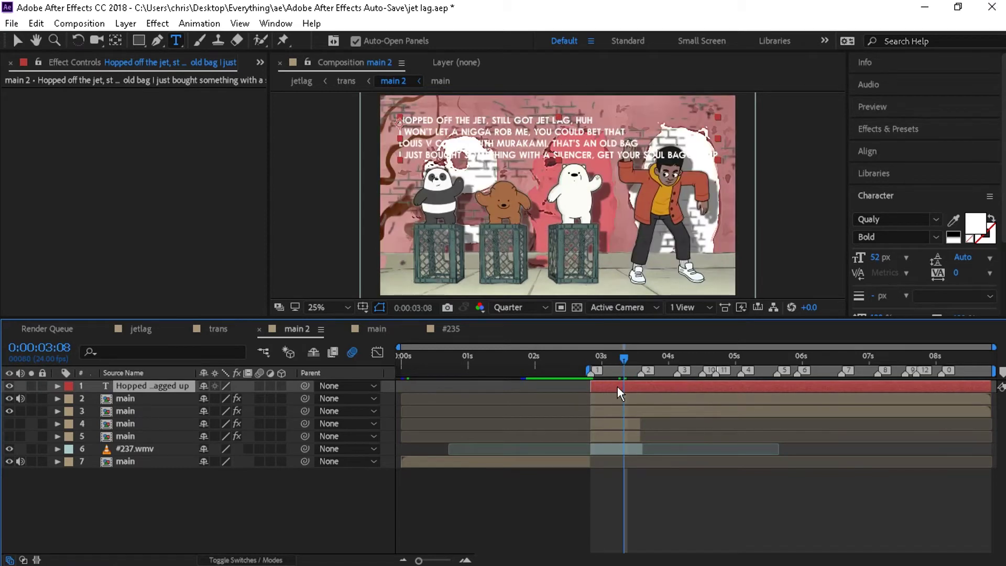
{"action": "left_click", "coordinate": [635, 353]}
{"action": "mouse_move", "coordinate": [637, 351]}
{"action": "left_mouse_down"}
{"action": "mouse_move", "coordinate": [605, 355]}
{"action": "mouse_move", "coordinate": [618, 354]}
{"action": "left_mouse_up"}
Step: Try applying the Titler Pro 3 effect to the lyric text layer, continuing with its trial, and discard it
{"action": "key", "text": "ctrl+space"}
{"action": "type", "text": "titl"}
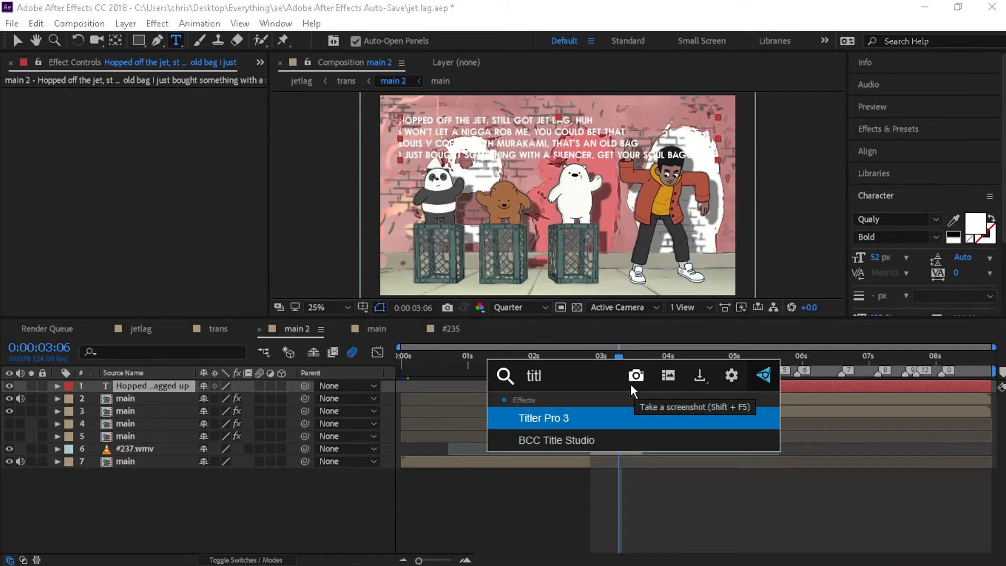
{"action": "key", "text": "Return"}
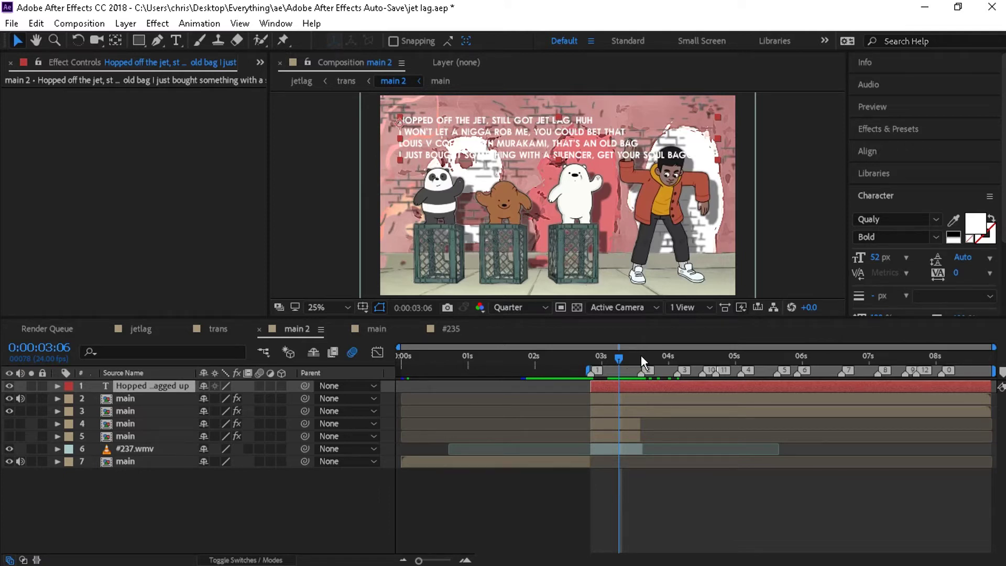
{"action": "mouse_move", "coordinate": [261, 558]}
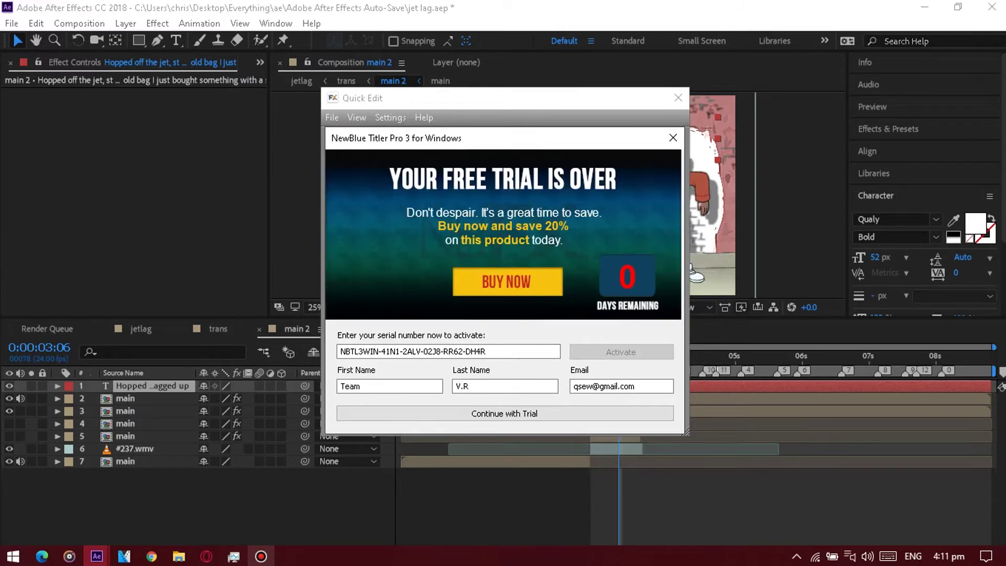
{"action": "left_click", "coordinate": [511, 412]}
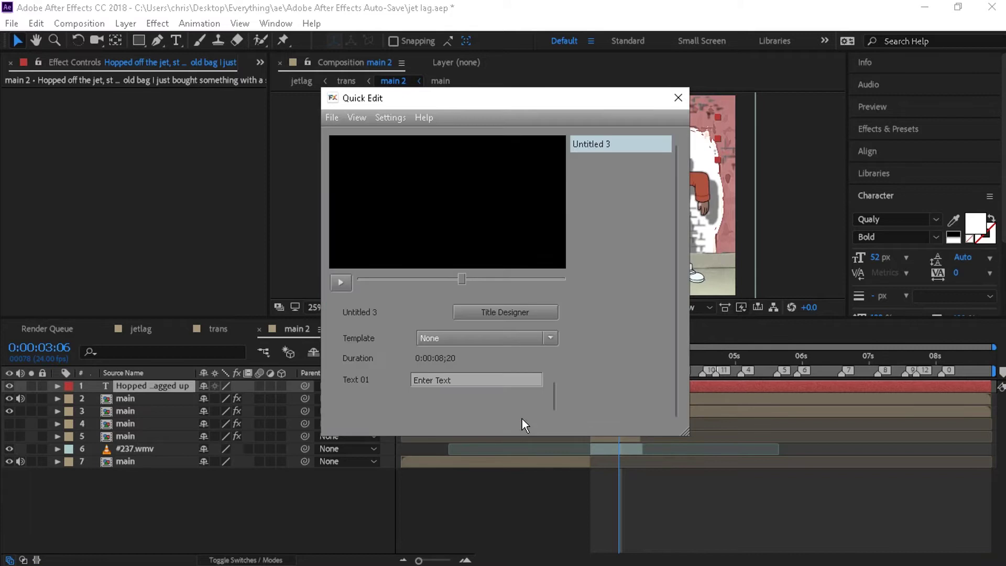
{"action": "left_click", "coordinate": [678, 98]}
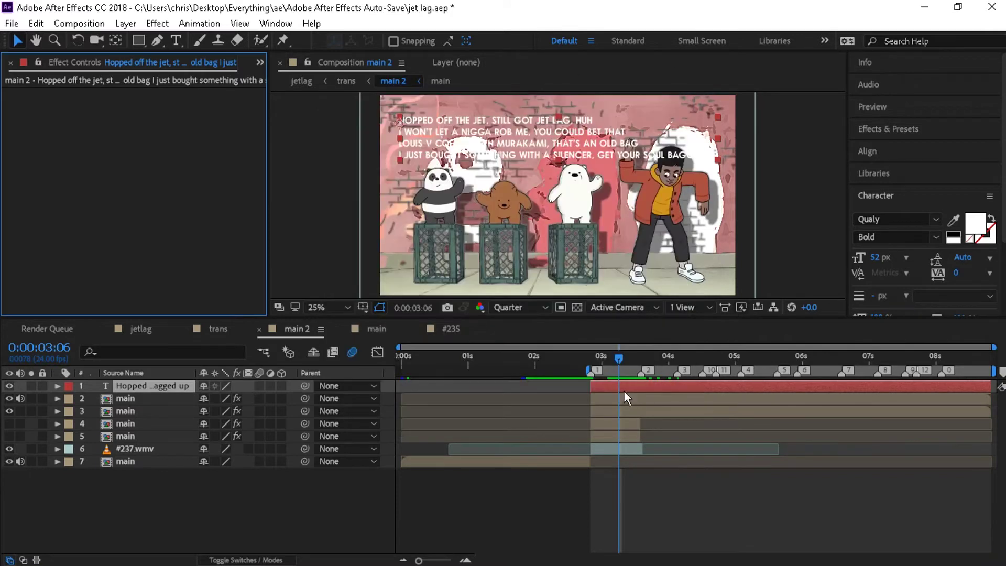
{"action": "left_click", "coordinate": [19, 94]}
{"action": "key", "text": "Delete"}
Step: Apply the Motion Tile effect to the lyric text layer with output width 190 and output height 220
{"action": "key", "text": "ctrl+space"}
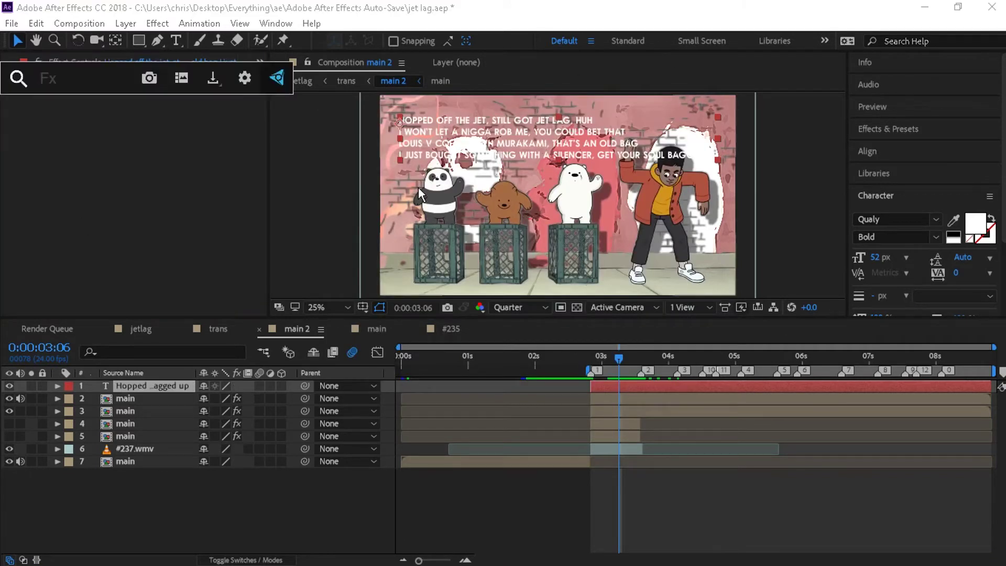
{"action": "type", "text": "motion"}
{"action": "key", "text": "Down"}
{"action": "key", "text": "Down"}
{"action": "key", "text": "Return"}
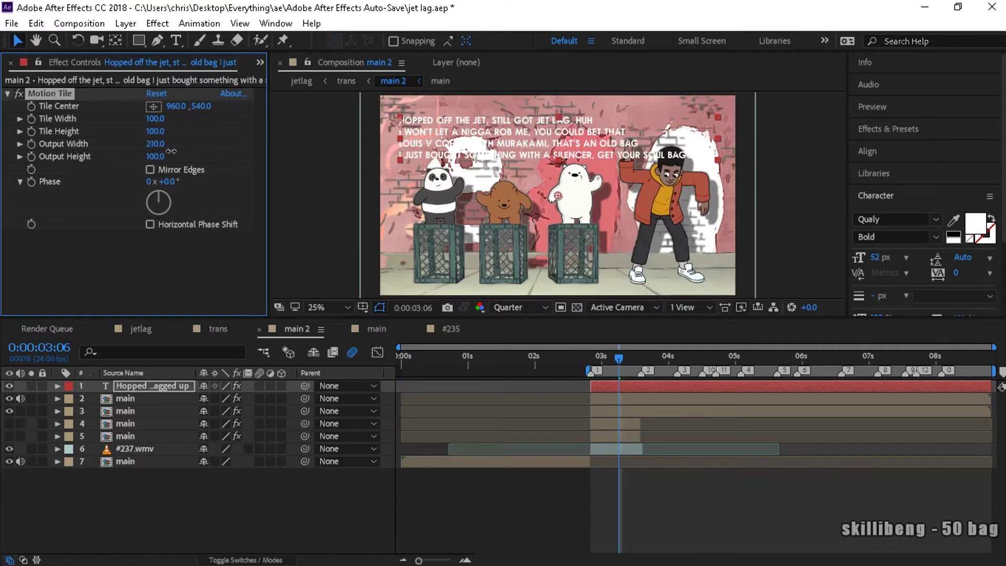
{"action": "left_click_drag", "start_coordinate": [166, 156], "coordinate": [173, 156]}
Step: Disable the Motion Tile effect on the lyric text layer and save the project
{"action": "left_click", "coordinate": [19, 93]}
{"action": "left_click", "coordinate": [84, 272]}
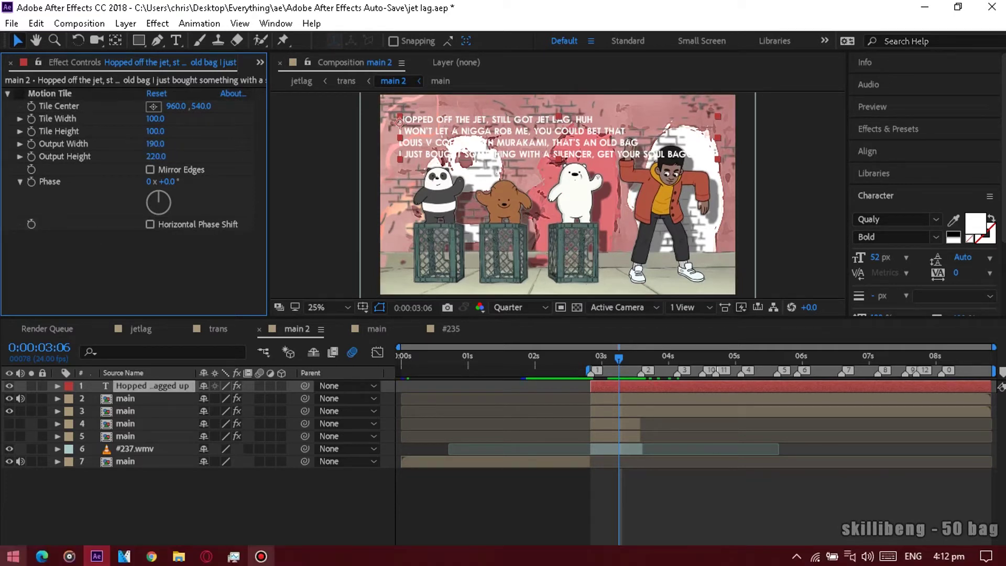
{"action": "left_click", "coordinate": [659, 386]}
{"action": "key", "text": "ctrl+s"}
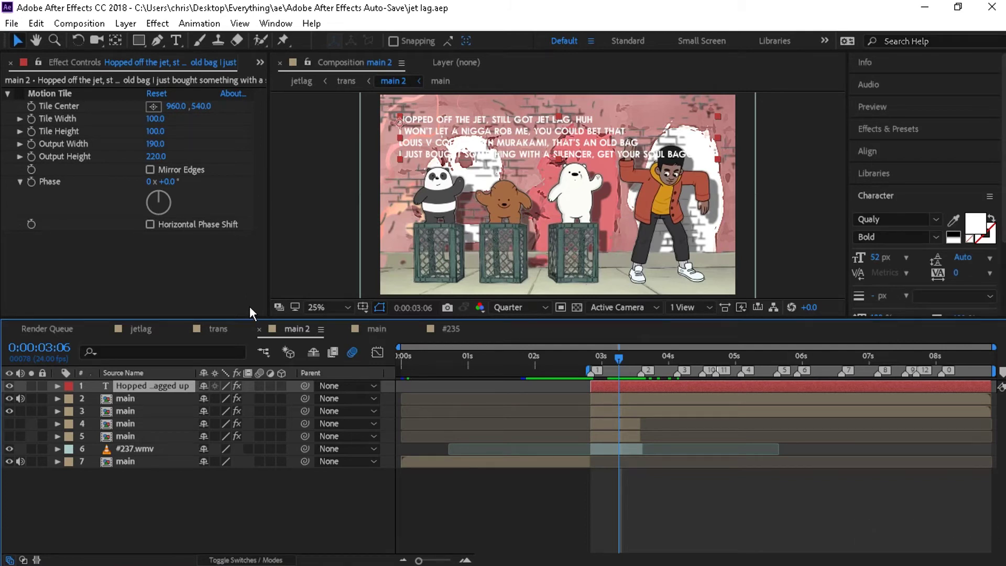
Step: Search the effects for "cc" and apply CC Tiler to the lyric text layer
{"action": "key", "text": "ctrl+space"}
{"action": "type", "text": "cc"}
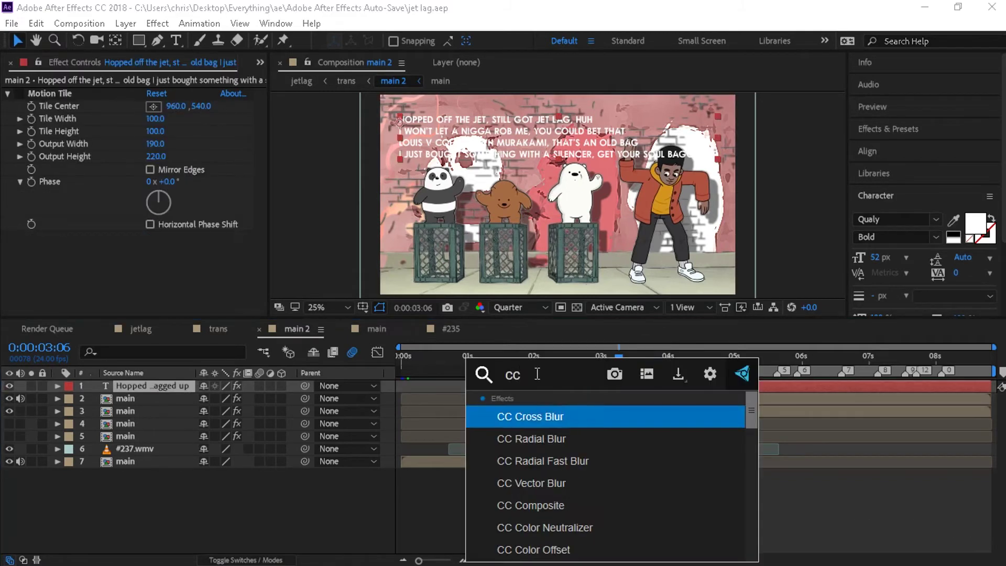
{"action": "key", "text": "Down"}
{"action": "key", "text": "Down"}
{"action": "key", "text": "Down"}
{"action": "key", "text": "Down"}
{"action": "key", "text": "Down"}
{"action": "key", "text": "Down"}
{"action": "key", "text": "Down"}
{"action": "key", "text": "Down"}
{"action": "key", "text": "Down"}
{"action": "key", "text": "Down"}
{"action": "key", "text": "Down"}
{"action": "key", "text": "Down"}
{"action": "key", "text": "Down"}
{"action": "key", "text": "Down"}
{"action": "key", "text": "Down"}
{"action": "key", "text": "Down"}
{"action": "key", "text": "Down"}
{"action": "key", "text": "Down"}
{"action": "key", "text": "Down"}
{"action": "key", "text": "Down"}
{"action": "key", "text": "Up"}
{"action": "key", "text": "Up"}
{"action": "key", "text": "Up"}
{"action": "key", "text": "Up"}
{"action": "key", "text": "Up"}
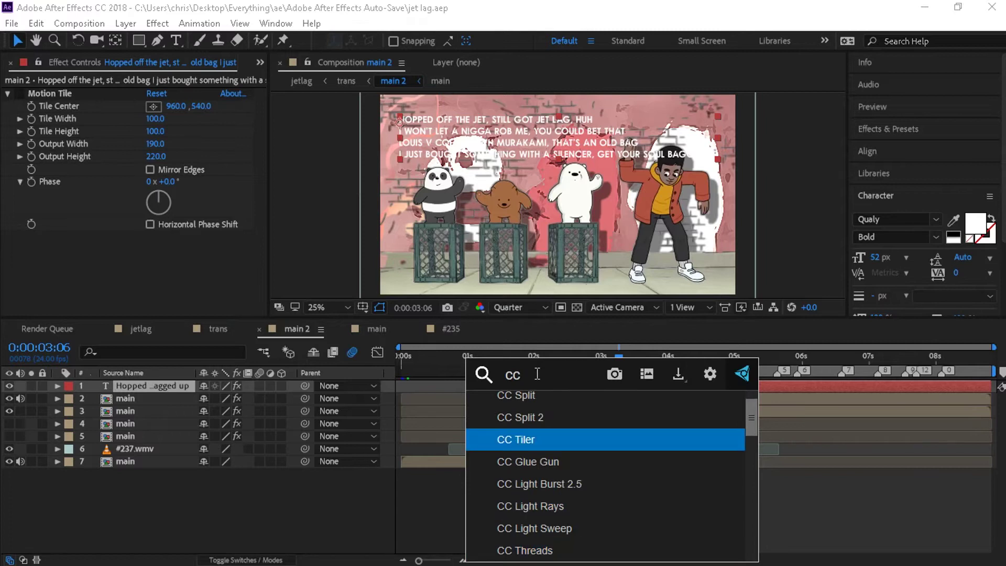
{"action": "key", "text": "Return"}
Step: Set CC Tiler's scale to 16% and adjust its blend with the original
{"action": "left_click_drag", "start_coordinate": [157, 274], "coordinate": [200, 276]}
{"action": "left_click_drag", "start_coordinate": [154, 248], "coordinate": [42, 250]}
{"action": "left_click_drag", "start_coordinate": [168, 251], "coordinate": [239, 267]}
Step: Search the effects for "cc" and look through the CC effects for another one suited to the lyric text layer
{"action": "key", "text": "ctrl+space"}
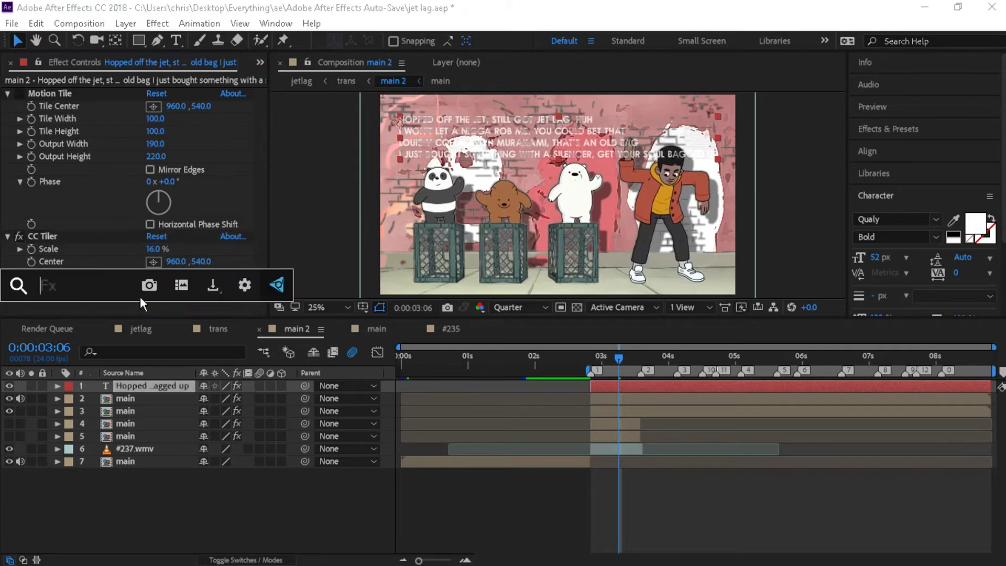
{"action": "type", "text": "cc"}
{"action": "key", "text": "Down"}
{"action": "key", "text": "Down"}
{"action": "key", "text": "Down"}
{"action": "key", "text": "Down"}
{"action": "key", "text": "Down"}
{"action": "key", "text": "Down"}
{"action": "key", "text": "Down"}
{"action": "key", "text": "Down"}
{"action": "key", "text": "Down"}
{"action": "key", "text": "Down"}
{"action": "key", "text": "Down"}
{"action": "key", "text": "Down"}
{"action": "key", "text": "Down"}
{"action": "key", "text": "Down"}
{"action": "key", "text": "Down"}
{"action": "key", "text": "Down"}
{"action": "key", "text": "Down"}
{"action": "key", "text": "Down"}
{"action": "key", "text": "Down"}
{"action": "key", "text": "Down"}
{"action": "key", "text": "Down"}
{"action": "key", "text": "Down"}
{"action": "key", "text": "Down"}
{"action": "key", "text": "Down"}
{"action": "key", "text": "Down"}
{"action": "key", "text": "Down"}
{"action": "key", "text": "Down"}
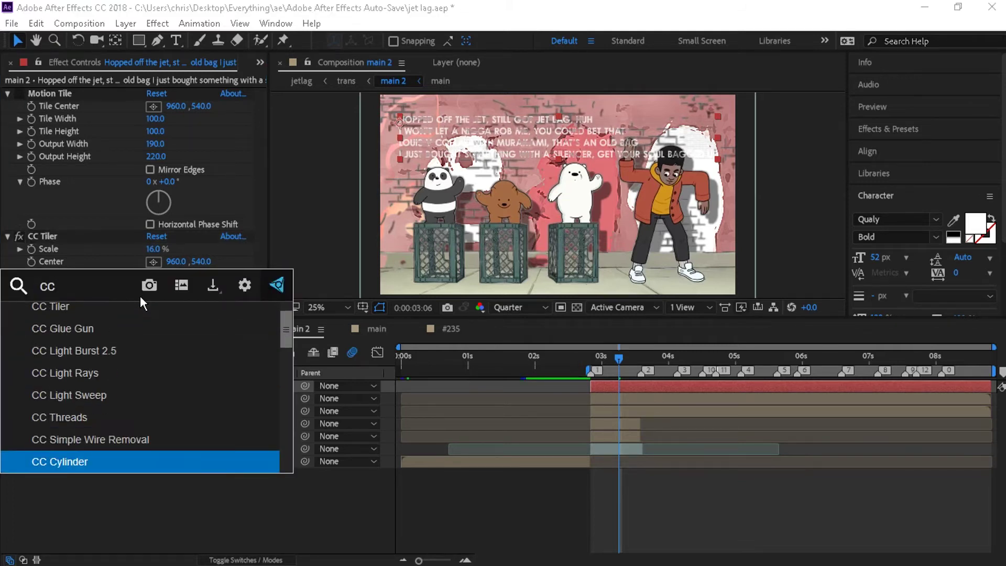
{"action": "key", "text": "Down"}
{"action": "key", "text": "Down"}
{"action": "key", "text": "Down"}
{"action": "key", "text": "Down"}
{"action": "key", "text": "Down"}
{"action": "key", "text": "Down"}
{"action": "key", "text": "Down"}
{"action": "key", "text": "Down"}
{"action": "key", "text": "Down"}
{"action": "key", "text": "Down"}
{"action": "key", "text": "Down"}
{"action": "key", "text": "Down"}
{"action": "key", "text": "Down"}
{"action": "key", "text": "Down"}
{"action": "key", "text": "Down"}
{"action": "key", "text": "Down"}
{"action": "key", "text": "Down"}
{"action": "key", "text": "Down"}
{"action": "key", "text": "Down"}
{"action": "key", "text": "Down"}
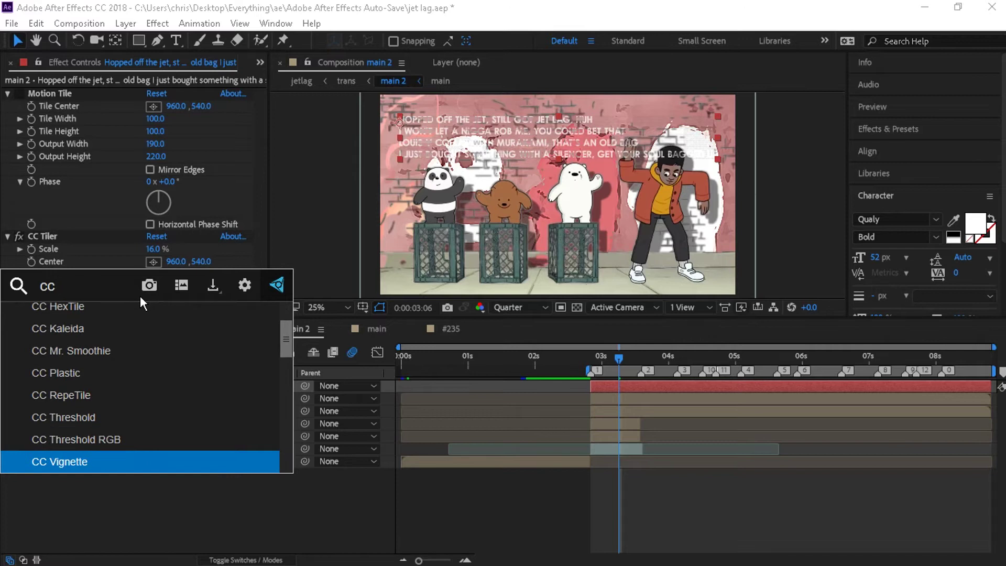
{"action": "key", "text": "Down"}
{"action": "key", "text": "Down"}
{"action": "key", "text": "Down"}
{"action": "key", "text": "Down"}
{"action": "key", "text": "Down"}
{"action": "key", "text": "Down"}
{"action": "key", "text": "Down"}
{"action": "key", "text": "Down"}
{"action": "key", "text": "Down"}
{"action": "key", "text": "Down"}
{"action": "key", "text": "Down"}
{"action": "key", "text": "Down"}
{"action": "key", "text": "Down"}
{"action": "key", "text": "Down"}
{"action": "key", "text": "Down"}
{"action": "key", "text": "Down"}
{"action": "key", "text": "Down"}
{"action": "key", "text": "Down"}
{"action": "key", "text": "Down"}
{"action": "key", "text": "Down"}
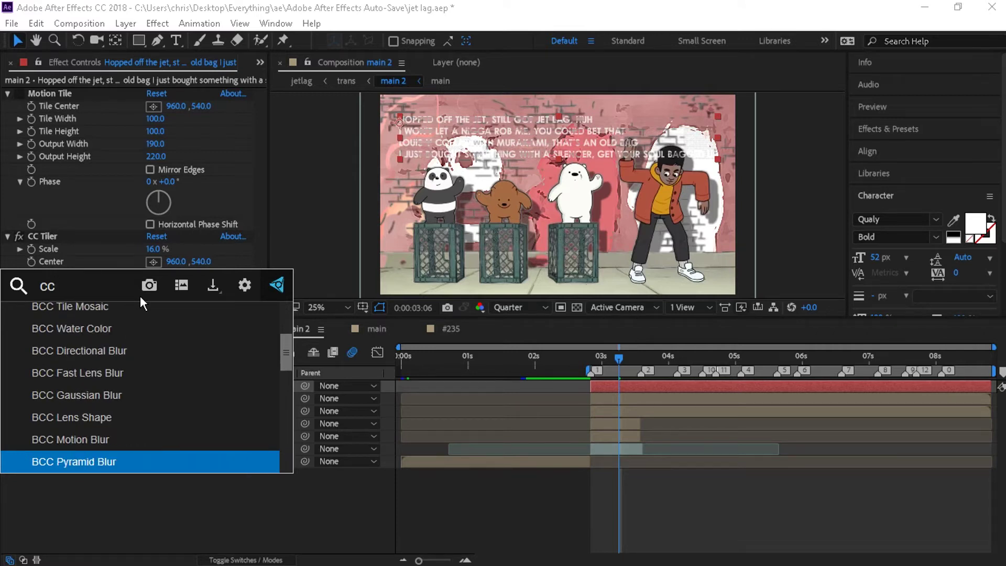
{"action": "key", "text": "Down"}
{"action": "key", "text": "Down"}
{"action": "key", "text": "Down"}
{"action": "key", "text": "Down"}
{"action": "key", "text": "Down"}
{"action": "key", "text": "Down"}
{"action": "key", "text": "Down"}
{"action": "key", "text": "Down"}
{"action": "key", "text": "Down"}
{"action": "key", "text": "Down"}
{"action": "key", "text": "Down"}
{"action": "key", "text": "Down"}
{"action": "key", "text": "Down"}
{"action": "key", "text": "Down"}
{"action": "key", "text": "Down"}
{"action": "key", "text": "Down"}
{"action": "type", "text": "ti"}
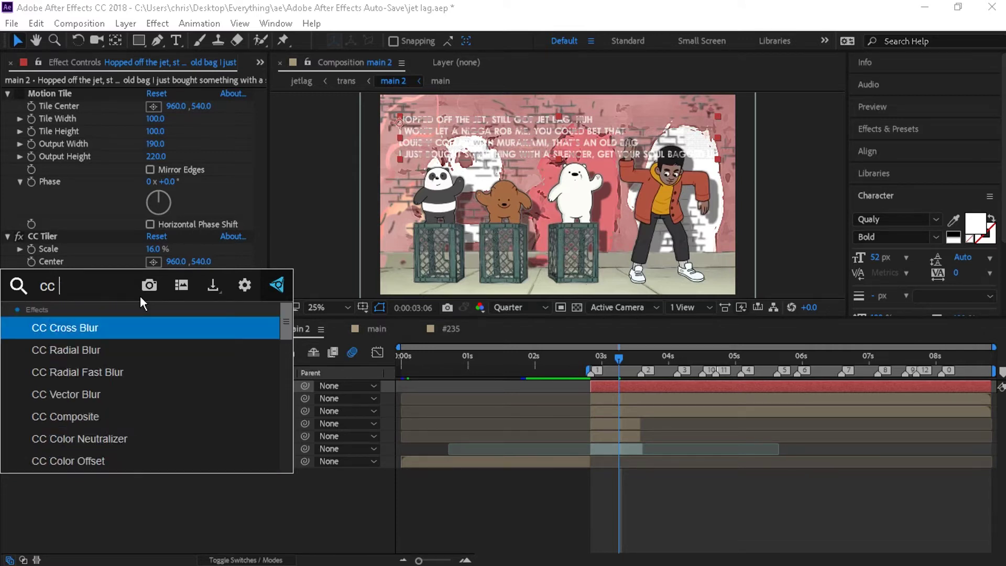
{"action": "key", "text": "BackSpace"}
{"action": "key", "text": "BackSpace"}
{"action": "key", "text": "BackSpace"}
{"action": "key", "text": "Down"}
{"action": "key", "text": "Down"}
{"action": "key", "text": "Down"}
{"action": "key", "text": "Down"}
{"action": "key", "text": "Down"}
{"action": "key", "text": "Down"}
{"action": "key", "text": "Down"}
{"action": "key", "text": "Down"}
{"action": "key", "text": "Down"}
{"action": "key", "text": "Down"}
{"action": "key", "text": "Down"}
{"action": "key", "text": "Down"}
{"action": "key", "text": "Down"}
{"action": "key", "text": "Down"}
{"action": "key", "text": "Down"}
{"action": "key", "text": "Down"}
{"action": "key", "text": "Down"}
{"action": "key", "text": "Down"}
{"action": "key", "text": "Down"}
{"action": "key", "text": "Down"}
{"action": "key", "text": "Down"}
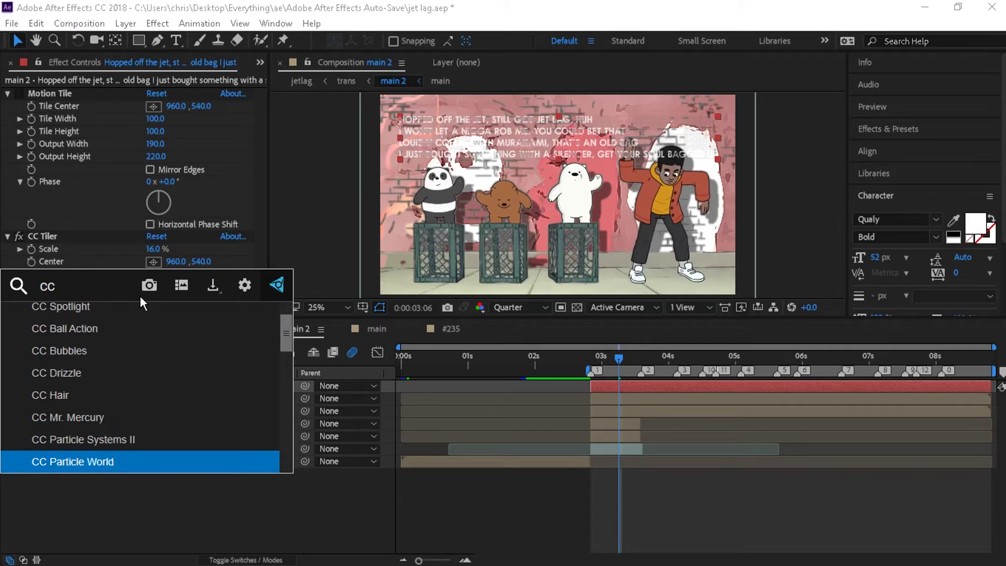
{"action": "key", "text": "Down"}
{"action": "key", "text": "Down"}
{"action": "key", "text": "Down"}
{"action": "key", "text": "Down"}
{"action": "key", "text": "Down"}
{"action": "key", "text": "Down"}
{"action": "key", "text": "Down"}
{"action": "key", "text": "Down"}
{"action": "key", "text": "Down"}
{"action": "key", "text": "Down"}
{"action": "key", "text": "Down"}
{"action": "key", "text": "Down"}
{"action": "key", "text": "Down"}
{"action": "key", "text": "Down"}
{"action": "key", "text": "Down"}
{"action": "key", "text": "Down"}
{"action": "key", "text": "Down"}
{"action": "key", "text": "Down"}
{"action": "key", "text": "Down"}
{"action": "key", "text": "Down"}
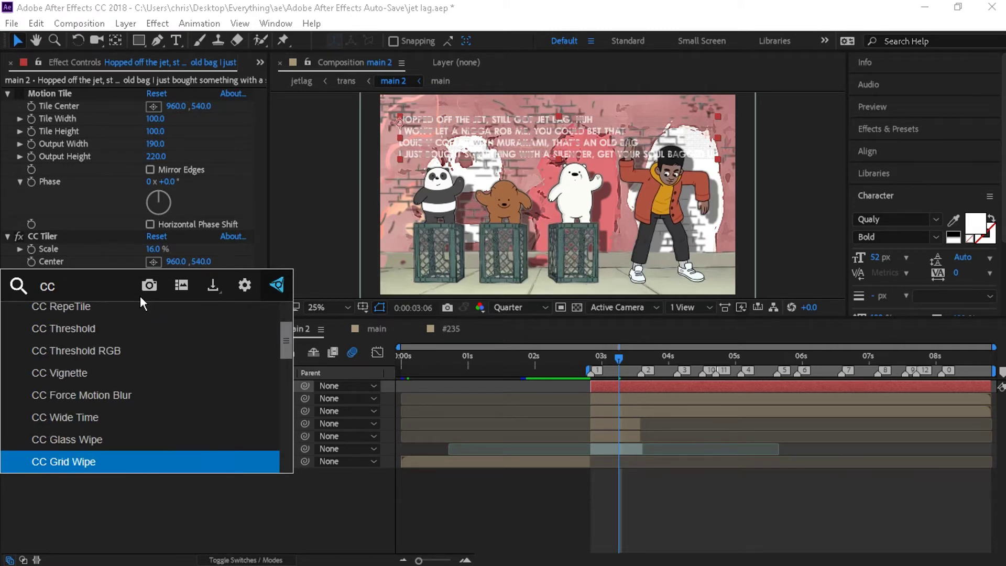
{"action": "key", "text": "Down"}
{"action": "key", "text": "Down"}
{"action": "key", "text": "Down"}
{"action": "key", "text": "Down"}
{"action": "key", "text": "Down"}
{"action": "key", "text": "Down"}
{"action": "key", "text": "Down"}
{"action": "key", "text": "Down"}
{"action": "key", "text": "Down"}
{"action": "key", "text": "Down"}
{"action": "key", "text": "Down"}
{"action": "key", "text": "Down"}
{"action": "key", "text": "Down"}
{"action": "key", "text": "Down"}
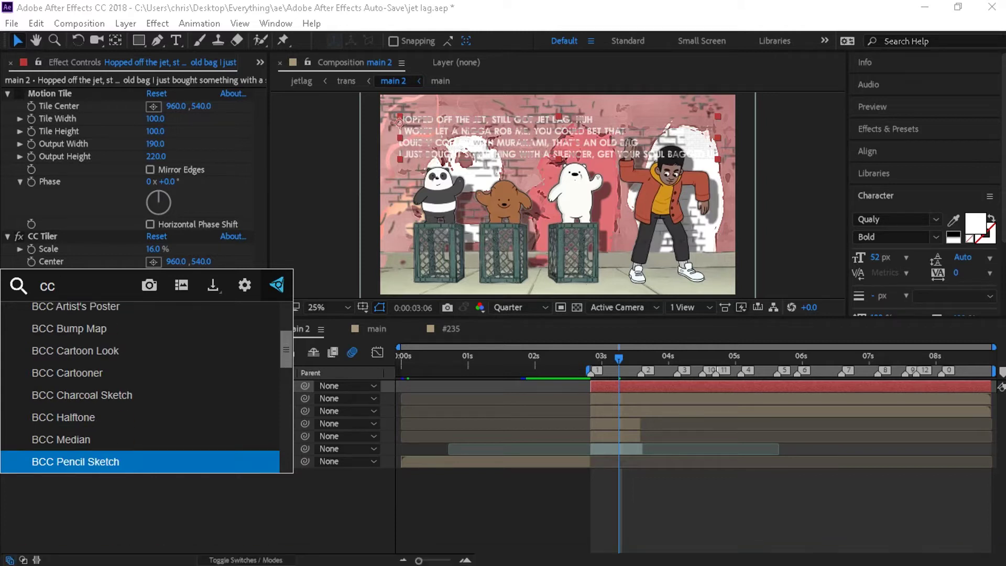
{"action": "key", "text": "Escape"}
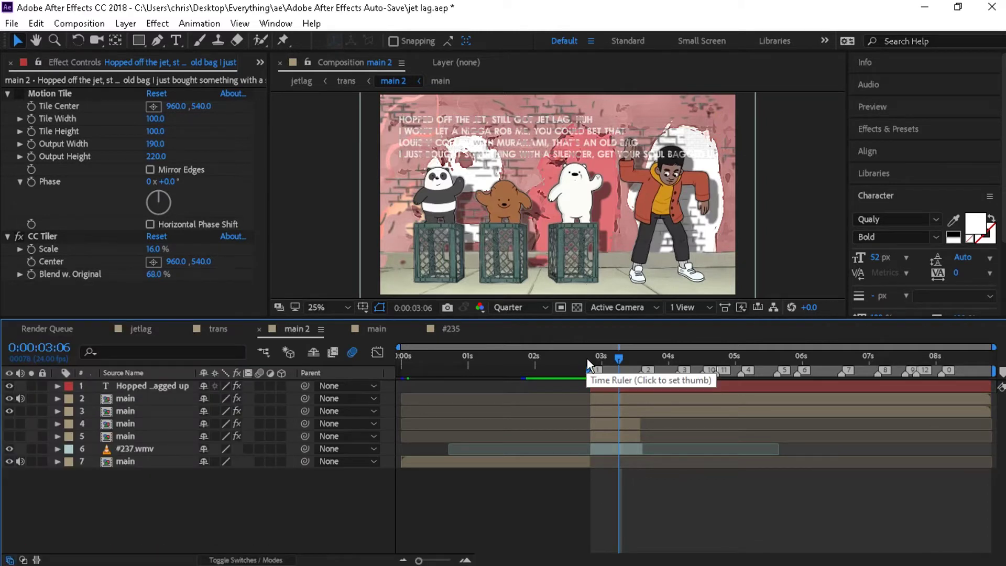
Step: Move the playhead to 0:00:03:01 and delete the Motion Tile effect from the lyric text layer, keeping CC Tiler
{"action": "left_click", "coordinate": [587, 357]}
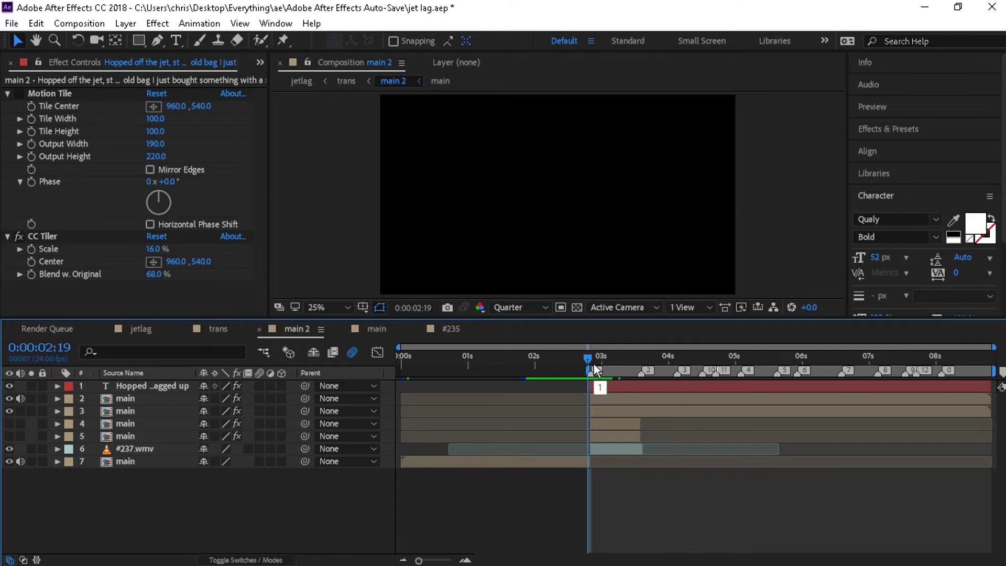
{"action": "left_click", "coordinate": [604, 358]}
{"action": "left_click", "coordinate": [621, 388]}
{"action": "left_click", "coordinate": [19, 94]}
{"action": "left_click", "coordinate": [63, 95]}
{"action": "key", "text": "Delete"}
Step: Try pre-composing the lyric text layer and give the resulting composition layer a purple label
{"action": "right_click", "coordinate": [614, 389]}
{"action": "left_click", "coordinate": [639, 508]}
{"action": "left_click", "coordinate": [540, 366]}
{"action": "left_click", "coordinate": [69, 385]}
{"action": "left_click", "coordinate": [105, 283]}
Step: Apply Motion Tile to the pre-composed lyric layer and set its Output Height to 290
{"action": "key", "text": "ctrl+space"}
{"action": "type", "text": "motion"}
{"action": "key", "text": "Up"}
{"action": "key", "text": "Return"}
{"action": "left_click_drag", "start_coordinate": [162, 158], "coordinate": [183, 171]}
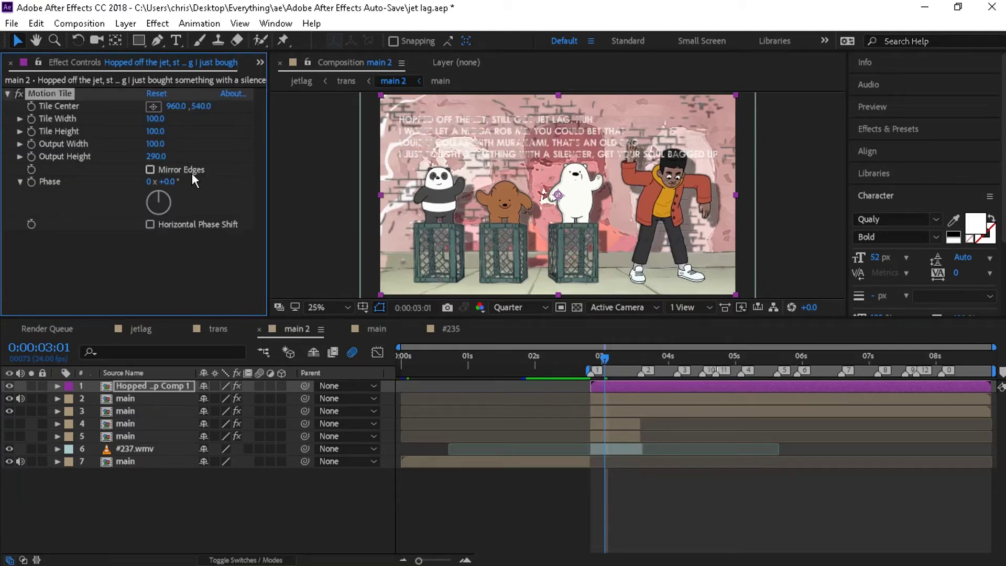
Step: Undo the Motion Tile effect, the purple label and the pre-composition of the lyric text layer
{"action": "key", "text": "ctrl+z"}
{"action": "key", "text": "ctrl+z"}
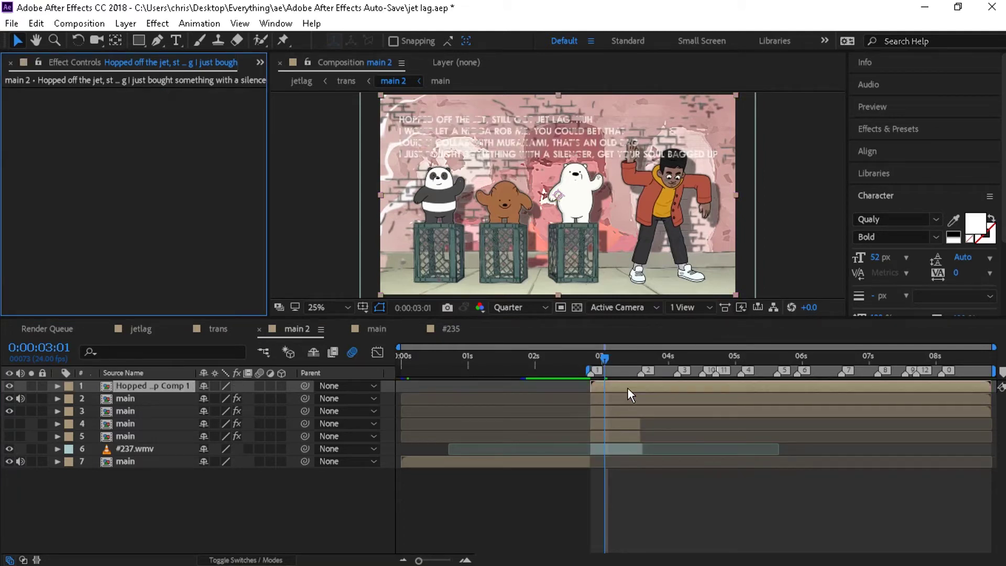
{"action": "key", "text": "ctrl+z"}
Step: Select all of the lyric text and bring up the options for aligning it to the composition
{"action": "double_click", "coordinate": [627, 388]}
{"action": "left_click", "coordinate": [890, 151]}
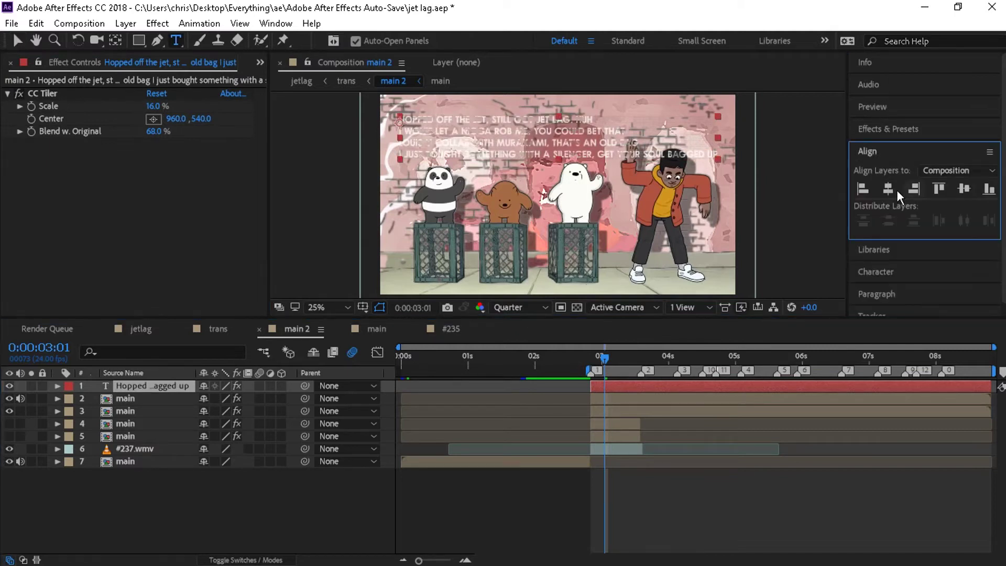
Step: Center the lyrics text layer vertically in the main 2 composition and apply the Motion Tile effect to it
{"action": "left_click", "coordinate": [960, 189]}
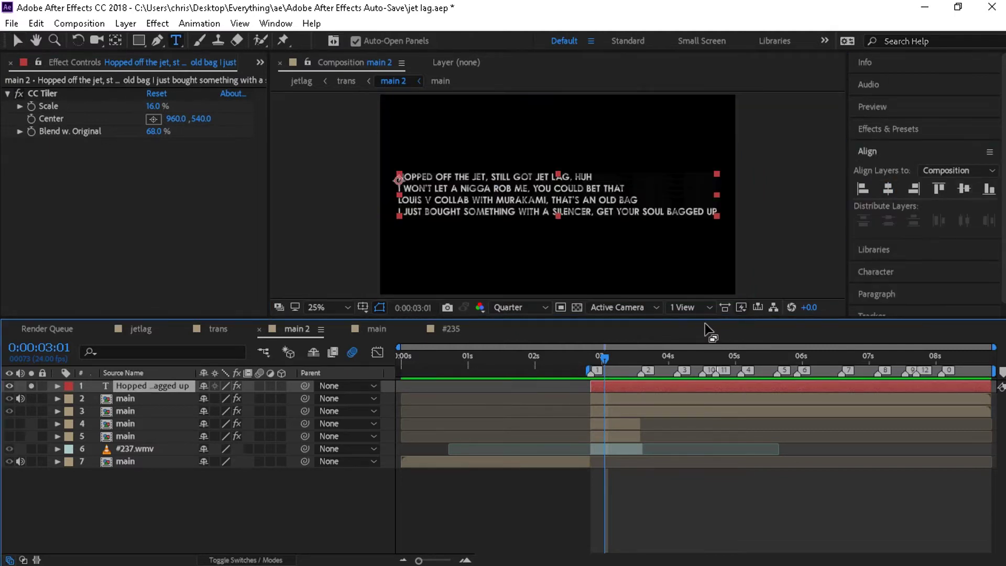
{"action": "left_click", "coordinate": [130, 209]}
{"action": "key", "text": "ctrl+space"}
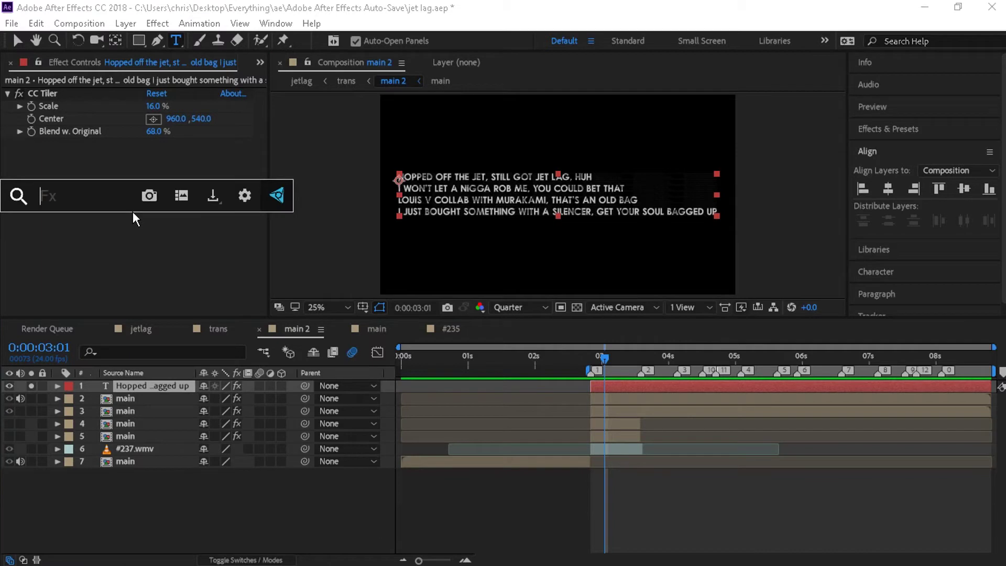
{"action": "type", "text": "motion"}
{"action": "key", "text": "Down"}
{"action": "key", "text": "Down"}
{"action": "key", "text": "Return"}
Step: Try widening the Motion Tile output on the lyrics text layer to 570, and undo the trial changes
{"action": "left_click", "coordinate": [155, 194]}
{"action": "type", "text": "70"}
{"action": "key", "text": "Return"}
{"action": "left_click_drag", "start_coordinate": [460, 200], "coordinate": [438, 200]}
{"action": "left_click_drag", "start_coordinate": [157, 194], "coordinate": [192, 193]}
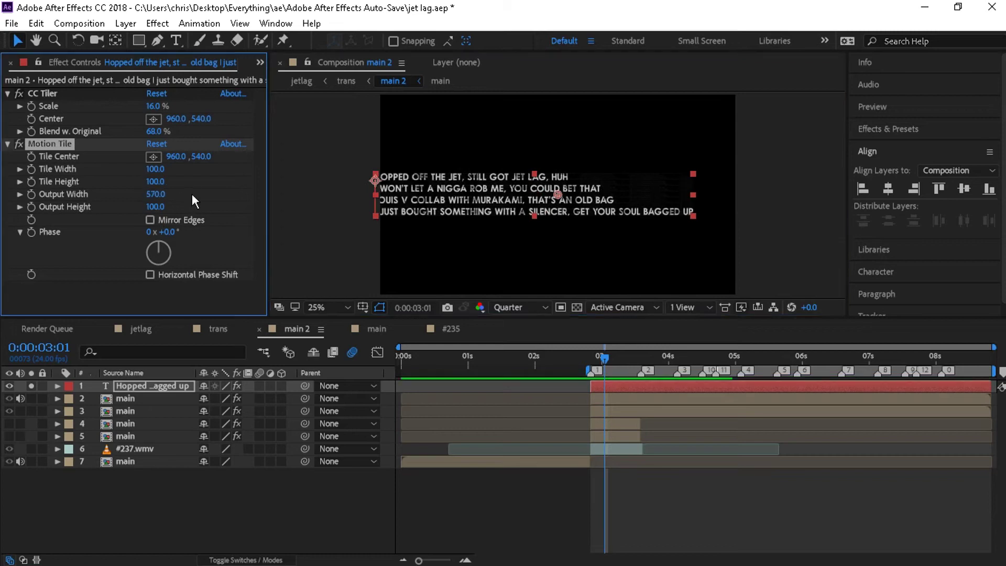
{"action": "key", "text": "ctrl+z"}
{"action": "key", "text": "ctrl+z"}
{"action": "key", "text": "ctrl+z"}
Step: Center the lyrics text layer horizontally and pre-compose it
{"action": "left_click", "coordinate": [887, 189]}
{"action": "right_click", "coordinate": [652, 386]}
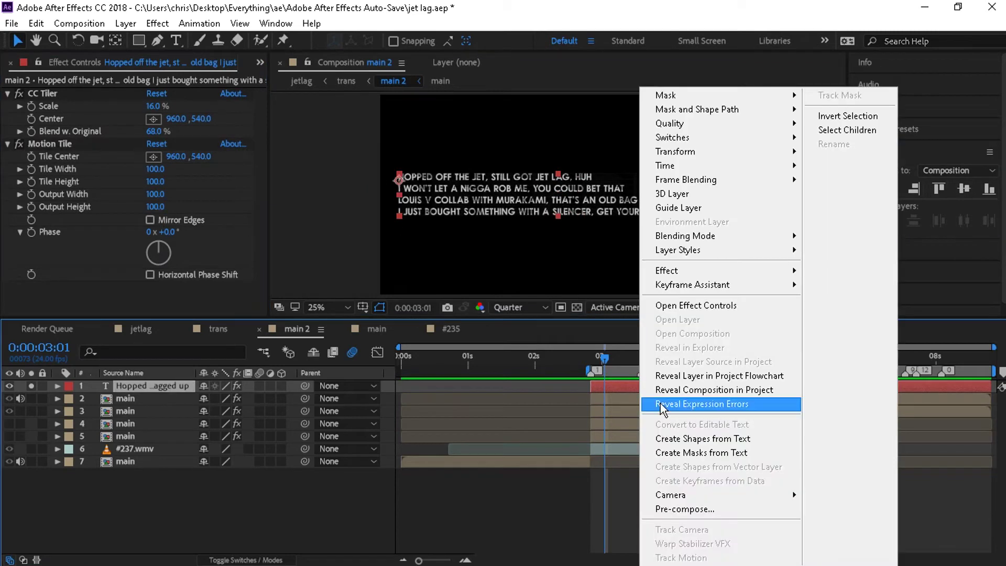
{"action": "left_click", "coordinate": [681, 509]}
{"action": "left_click", "coordinate": [540, 365]}
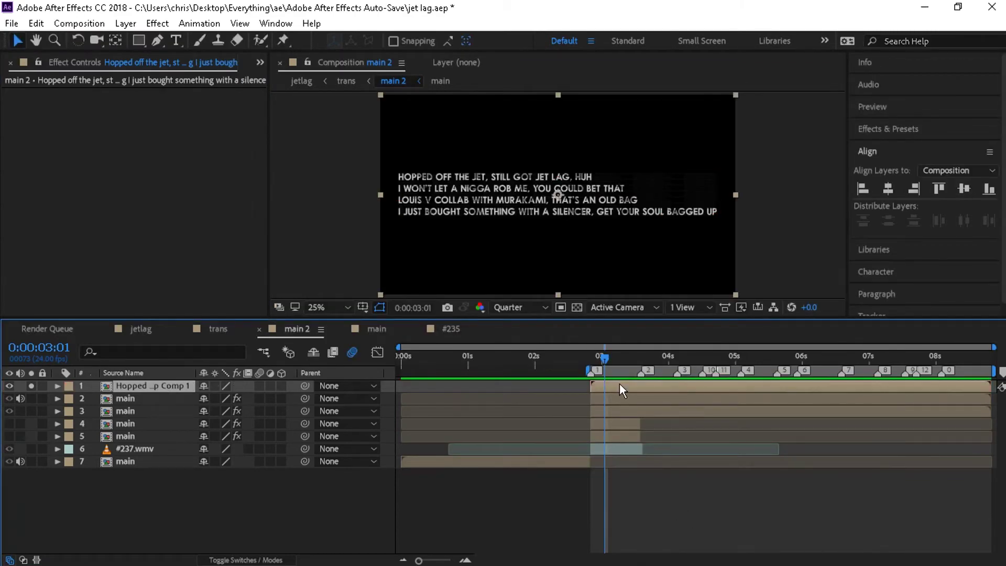
Step: Apply Motion Tile to the lyrics precomp with output width 210 and height 180, and draw a rectangular mask around the lyrics
{"action": "key", "text": "ctrl+space"}
{"action": "type", "text": "moti"}
{"action": "key", "text": "Return"}
{"action": "left_click_drag", "start_coordinate": [156, 144], "coordinate": [164, 147]}
{"action": "key", "text": "q"}
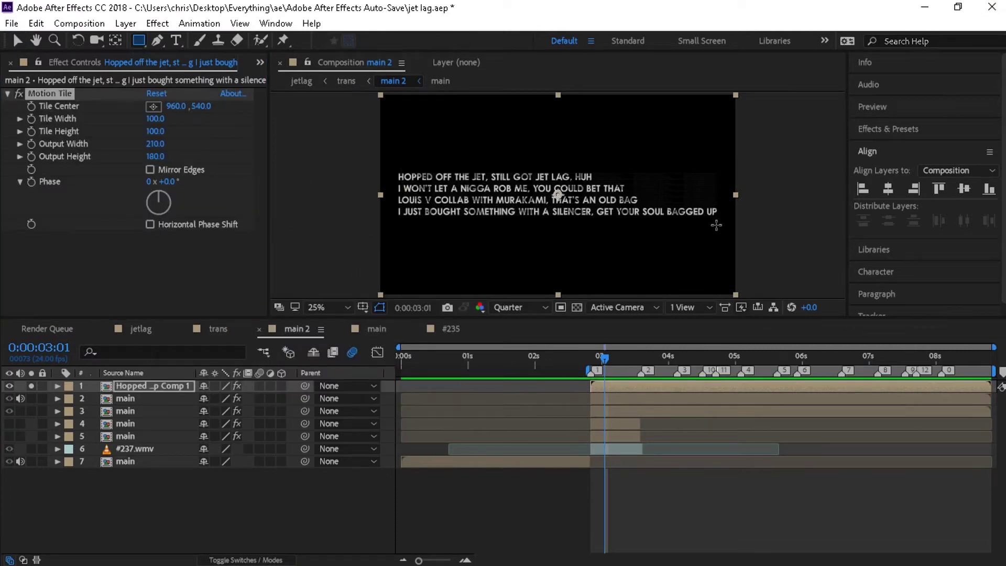
{"action": "left_click_drag", "start_coordinate": [395, 169], "coordinate": [716, 221]}
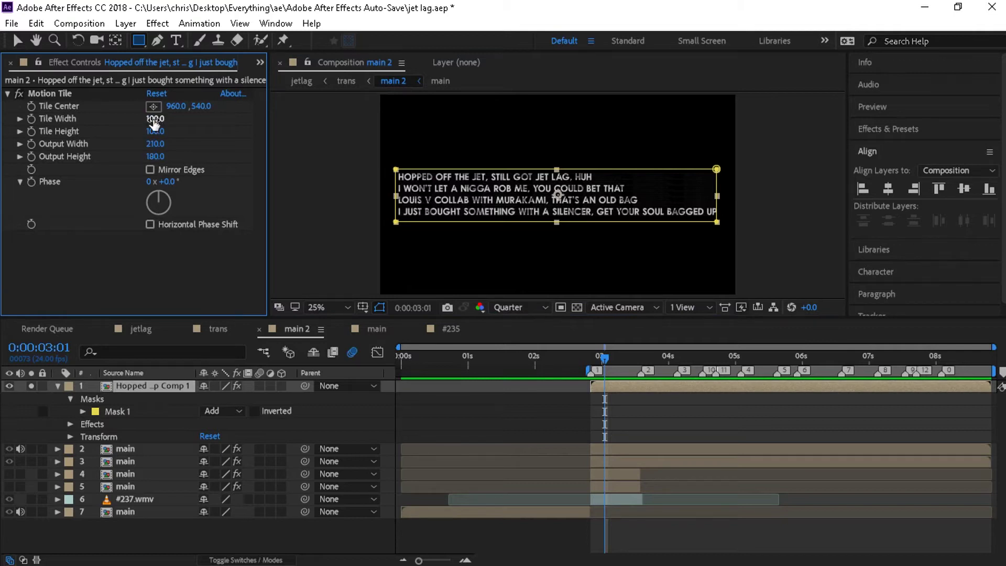
Step: Open the lyrics precomp and align its text layer to the left and top edges of the composition
{"action": "double_click", "coordinate": [598, 388]}
{"action": "key", "text": "ctrl+t"}
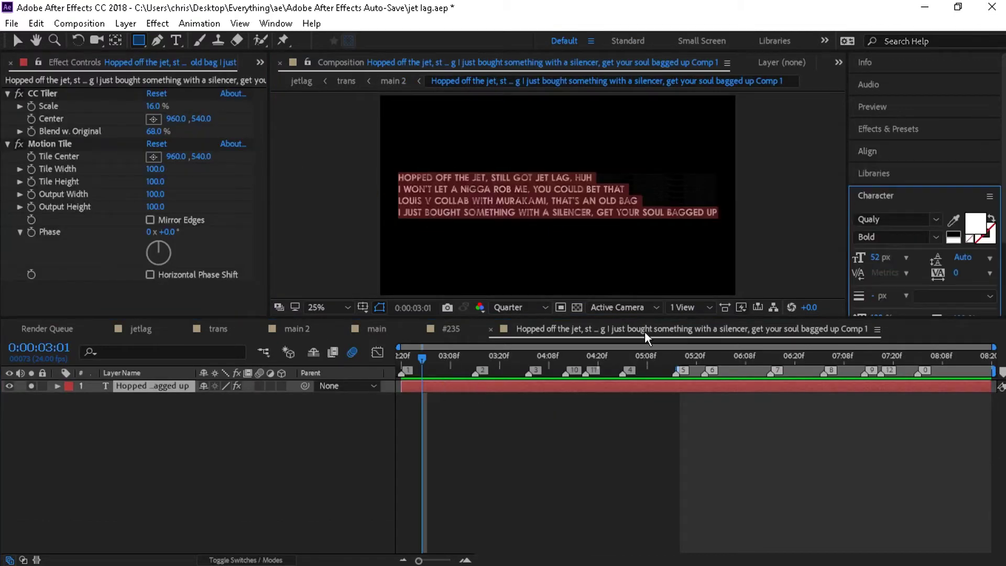
{"action": "left_click", "coordinate": [866, 187]}
{"action": "left_click", "coordinate": [866, 187]}
{"action": "left_click", "coordinate": [937, 188]}
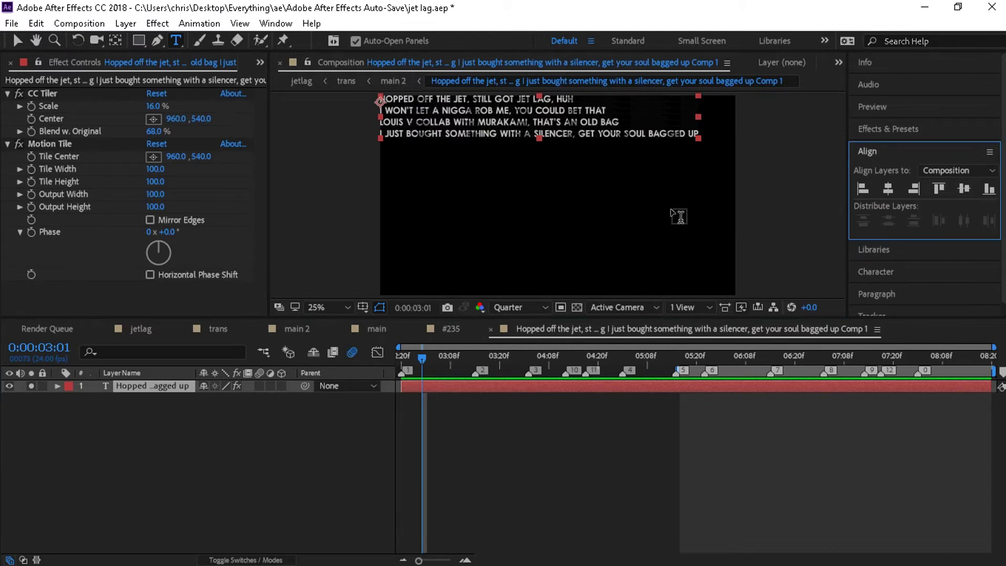
Step: Set the paragraph alignment of the lyrics text layer to centered
{"action": "left_click", "coordinate": [932, 266]}
{"action": "scroll", "coordinate": [934, 260], "scroll_direction": "down", "scroll_amount": 2}
{"action": "scroll", "coordinate": [925, 273], "scroll_direction": "up", "scroll_amount": 2}
{"action": "scroll", "coordinate": [925, 274], "scroll_direction": "down", "scroll_amount": 1}
{"action": "left_click", "coordinate": [275, 23]}
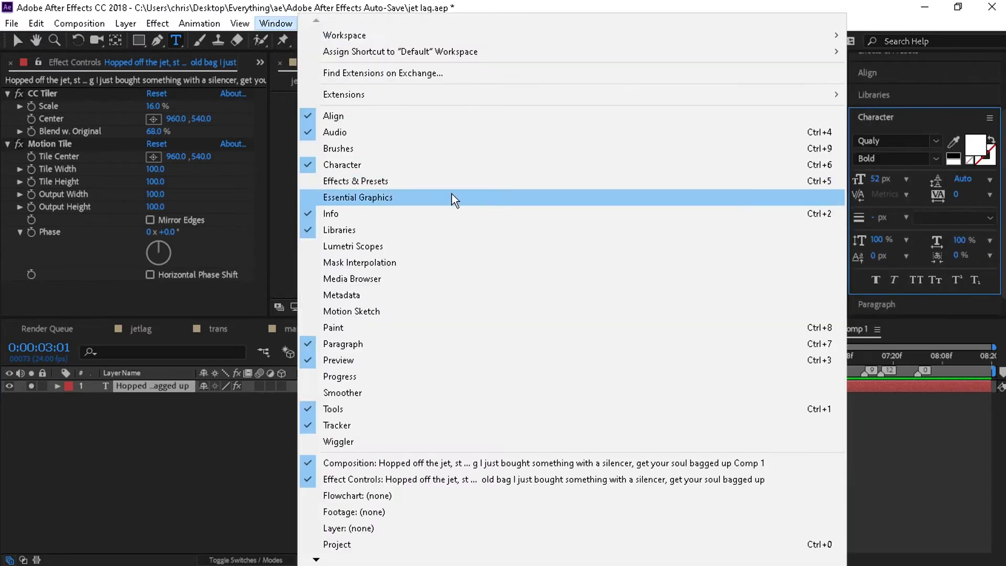
{"action": "left_click", "coordinate": [909, 435]}
{"action": "left_click", "coordinate": [945, 215]}
{"action": "left_click", "coordinate": [945, 216]}
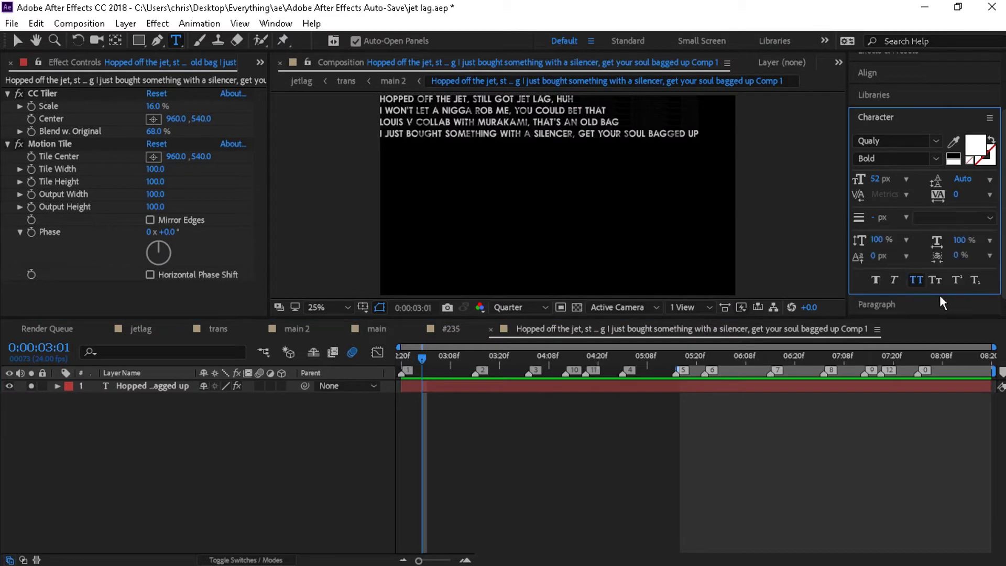
{"action": "left_click", "coordinate": [461, 387]}
{"action": "scroll", "coordinate": [946, 189], "scroll_direction": "down", "scroll_amount": 1}
{"action": "left_click", "coordinate": [905, 282]}
{"action": "left_click", "coordinate": [880, 227]}
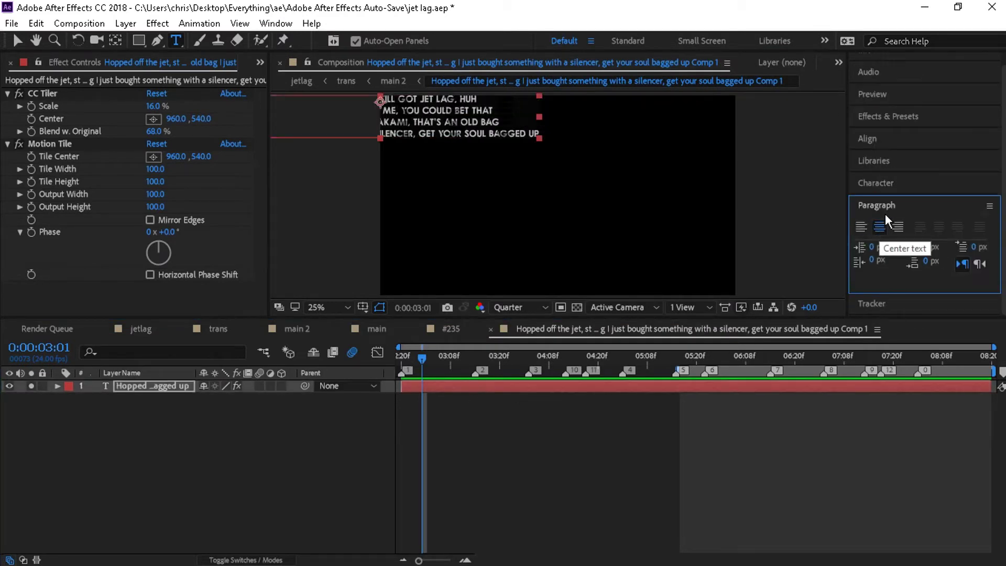
Step: Center the lyrics text layer horizontally in the composition, and undo a trial vertical centering
{"action": "left_click", "coordinate": [869, 139]}
{"action": "left_click", "coordinate": [887, 189]}
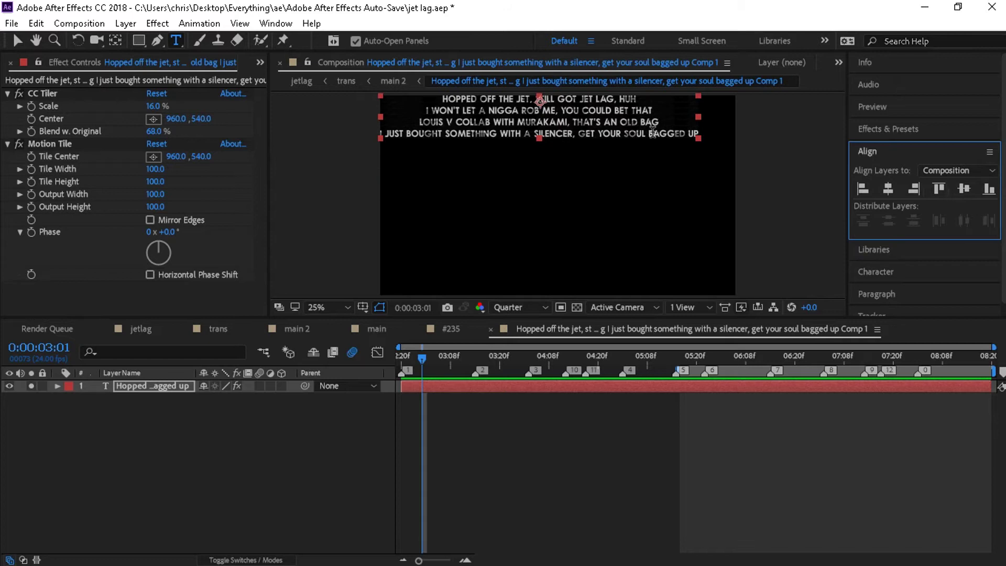
{"action": "left_click", "coordinate": [963, 188]}
{"action": "key", "text": "ctrl+z"}
Step: Add a second text layer containing the same four lyric lines and center it horizontally and vertically in the composition
{"action": "left_click", "coordinate": [688, 119]}
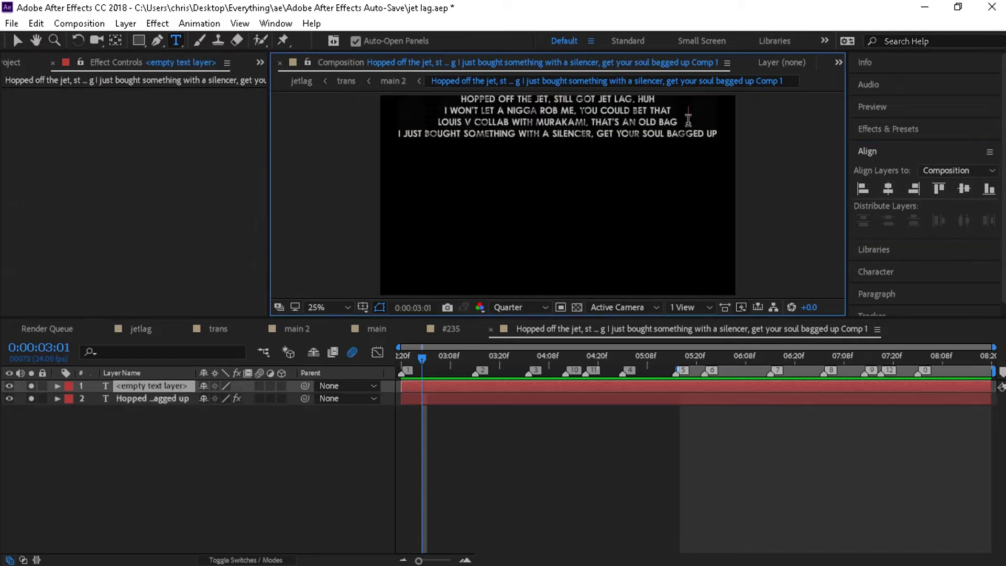
{"action": "type", "text": "Hopped off the jet, still got jet lag, huh I won't let a nigga rob me, you could bet that Louis V collab with Murakami, that's an old bag I just bought something with a silencer, get your soul bagged up"}
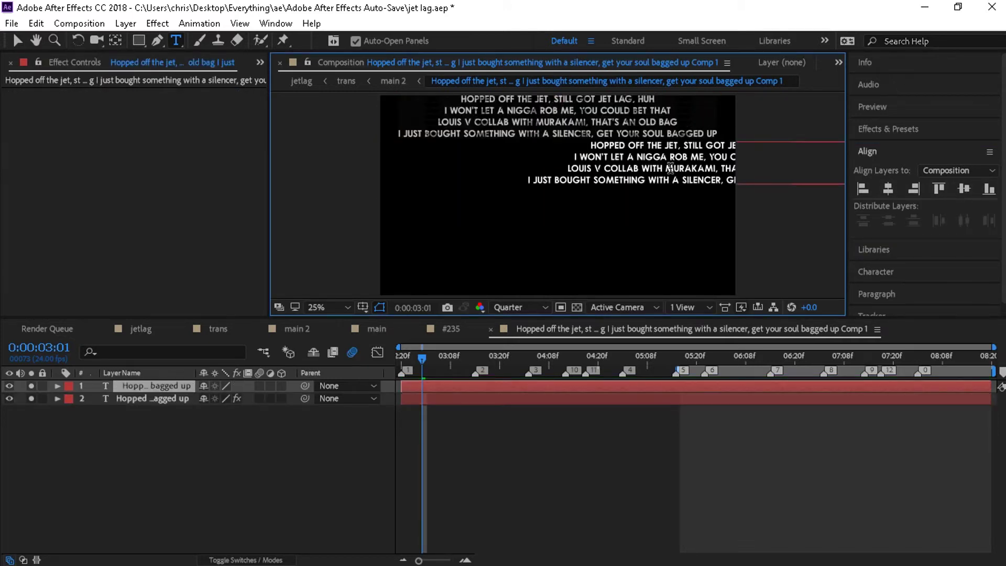
{"action": "left_click", "coordinate": [963, 188]}
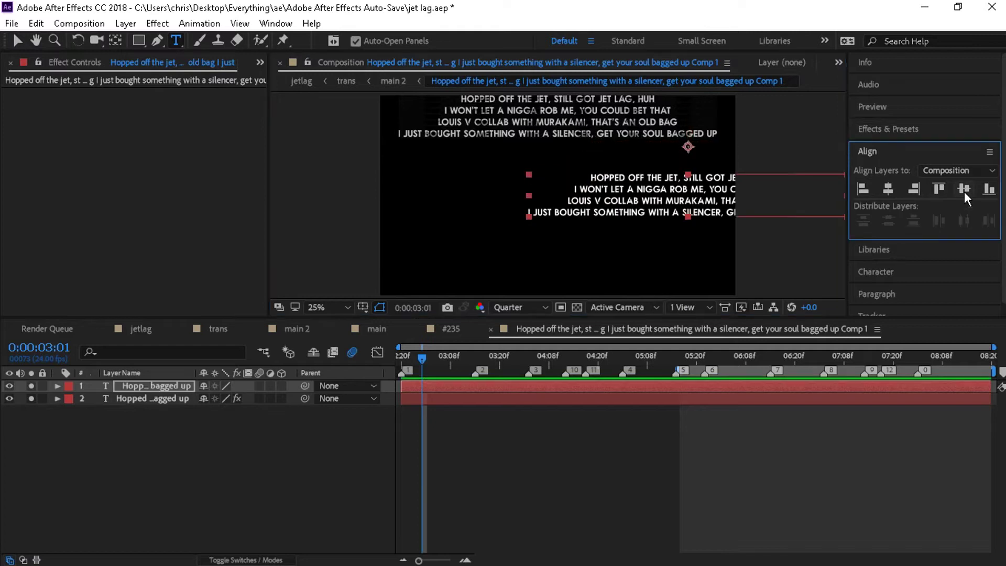
{"action": "left_click", "coordinate": [887, 189]}
{"action": "left_click", "coordinate": [940, 189]}
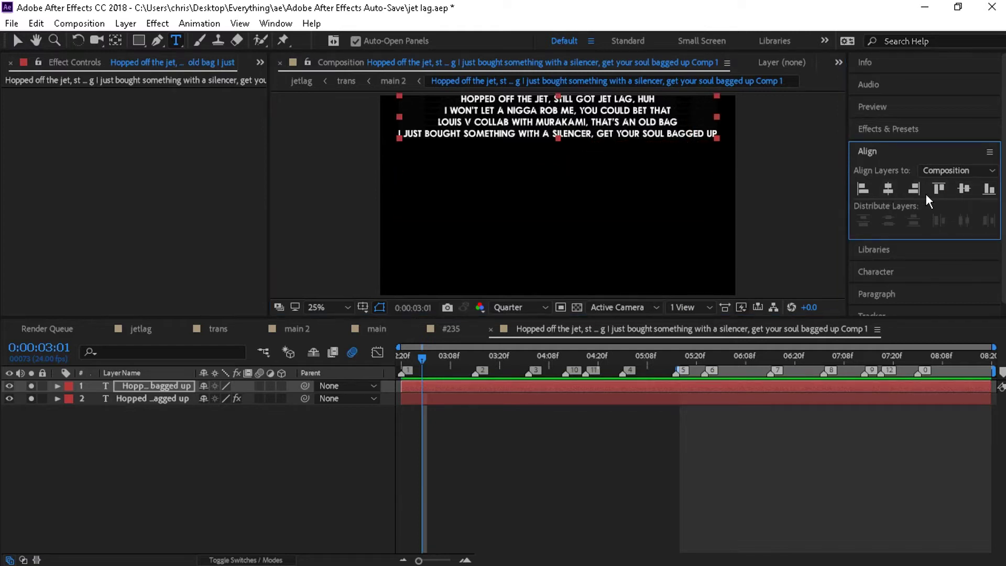
{"action": "key", "text": "ctrl+z"}
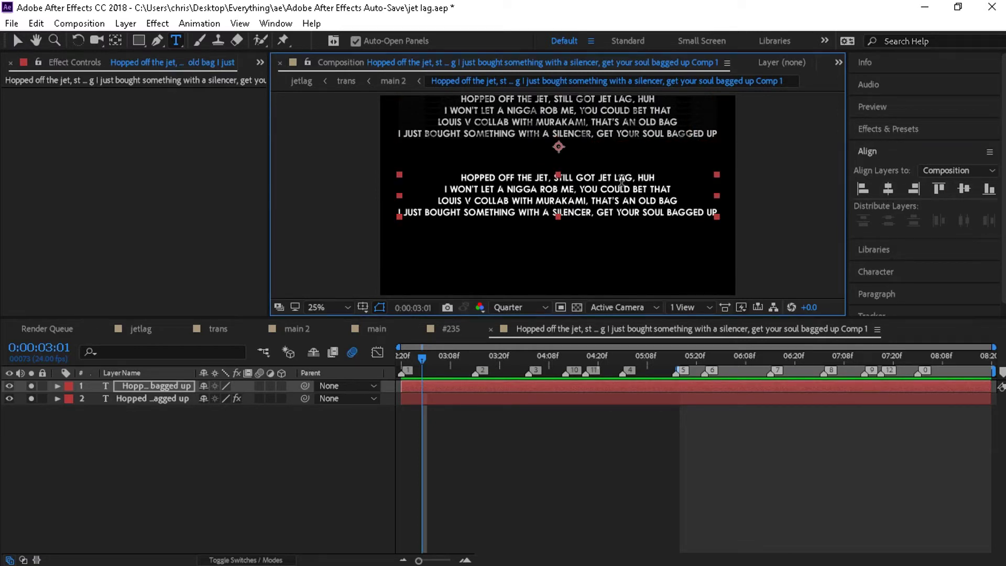
Step: Paste the lyrics block repeatedly below the last line of the new text layer and take the original text layer off solo
{"action": "left_click", "coordinate": [682, 200]}
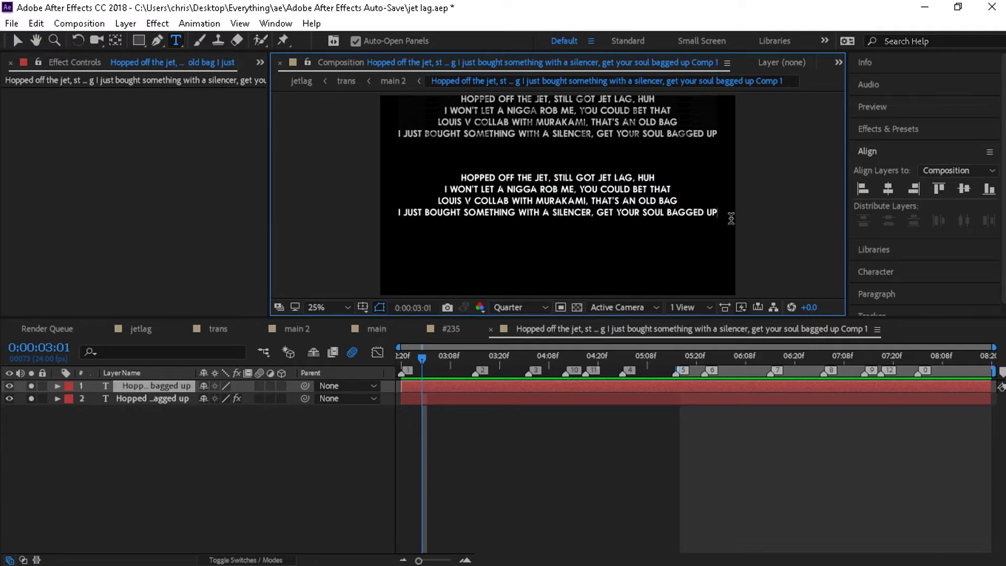
{"action": "key", "text": "Return"}
{"action": "type", "text": "HOPPED OFF THE JET, STILL GOT JET LAG, HUH I WON'T LET A NIGGA ROB ME, YOU COULD BET THAT LOUIS V COLLAB WITH MURAKAMI, THAT'S AN OLD BAG I JUST BOUGHT SOMETHING WITH A SILENCER, GET YOUR SOUL BAGGED UP"}
{"action": "type", "text": "HOPPED OFF THE JET, STILL GOT JET LAG, HUH I WON'T LET A NIGGA ROB ME, YOU COULD BET THAT LOUIS V COLLAB WITH MURAKAMI, THAT'S AN OLD BAG I JUST BOUGHT SOMETHING WITH A SILENCER, GET YOUR SOUL BAGGED UP"}
{"action": "type", "text": "HOPPED OFF THE JET, STILL GOT JET LAG, HUH I WON'T LET A NIGGA ROB ME, YOU COULD BET THAT LOUIS V COLLAB WITH MURAKAMI, THAT'S AN OLD BAG I JUST BOUGHT SOMETHING WITH A SILENCER, GET YOUR SOUL BAGGED UP"}
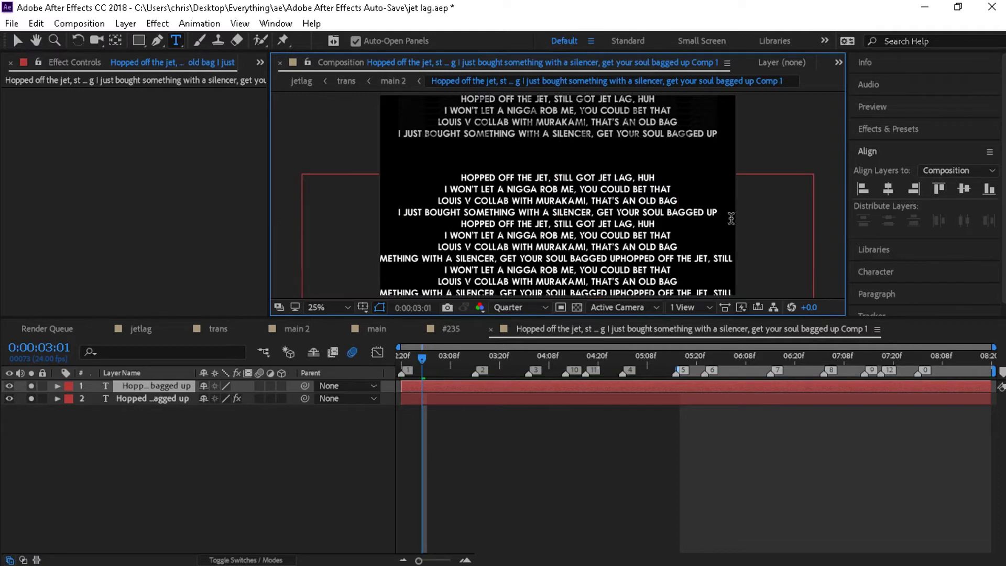
{"action": "left_click", "coordinate": [33, 399]}
Step: Scale down the repeated lyrics layer, center it in the composition and shift its position to 961.7, -123.8
{"action": "left_click", "coordinate": [887, 190]}
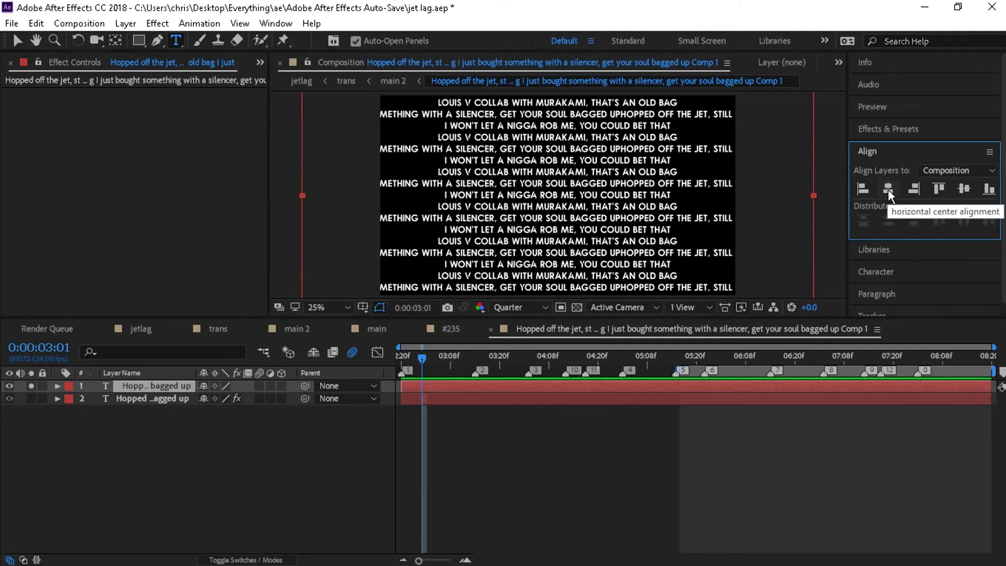
{"action": "key", "text": "s"}
{"action": "mouse_move", "coordinate": [218, 398]}
{"action": "left_mouse_down"}
{"action": "mouse_move", "coordinate": [198, 398]}
{"action": "mouse_move", "coordinate": [224, 400]}
{"action": "left_mouse_up"}
{"action": "key", "text": "semicolon"}
{"action": "key", "text": "p"}
{"action": "left_click_drag", "start_coordinate": [236, 399], "coordinate": [487, 389]}
{"action": "left_click", "coordinate": [887, 189]}
{"action": "left_click", "coordinate": [969, 194]}
{"action": "left_click_drag", "start_coordinate": [231, 399], "coordinate": [298, 403]}
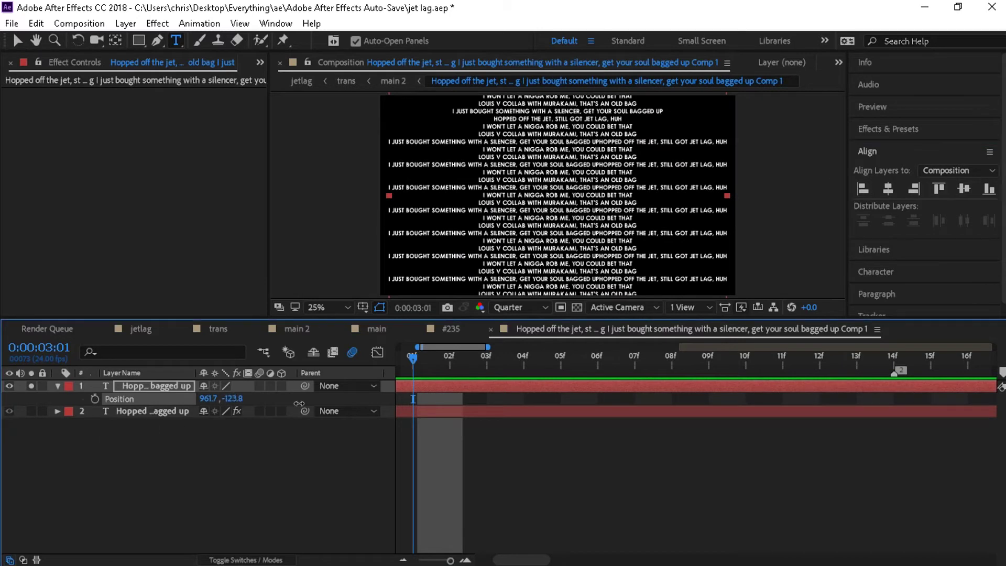
Step: Set the repeated lyrics layer's scale to 77% and align it to the top edge of the composition
{"action": "key", "text": "s"}
{"action": "left_click_drag", "start_coordinate": [218, 398], "coordinate": [229, 405]}
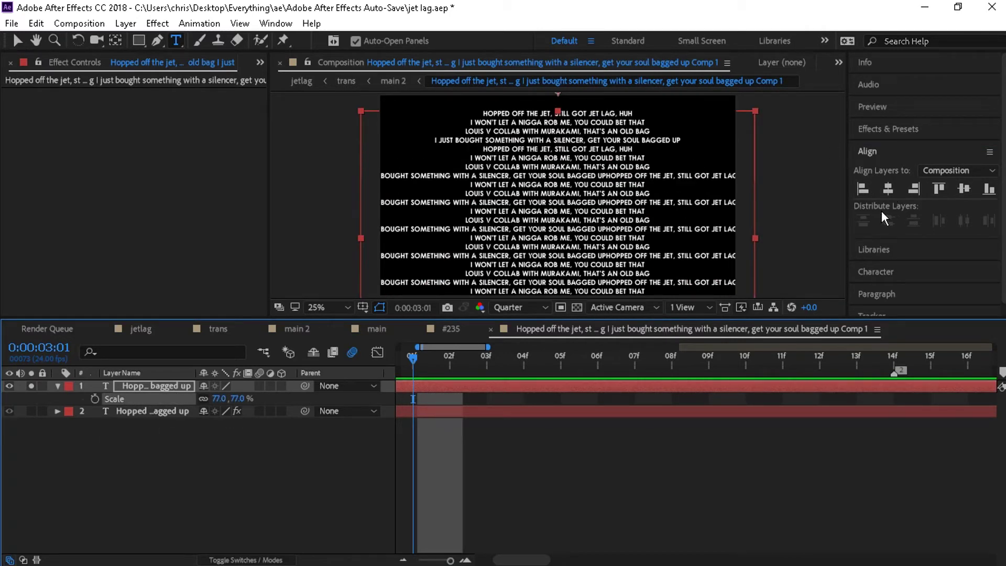
{"action": "left_click", "coordinate": [938, 188]}
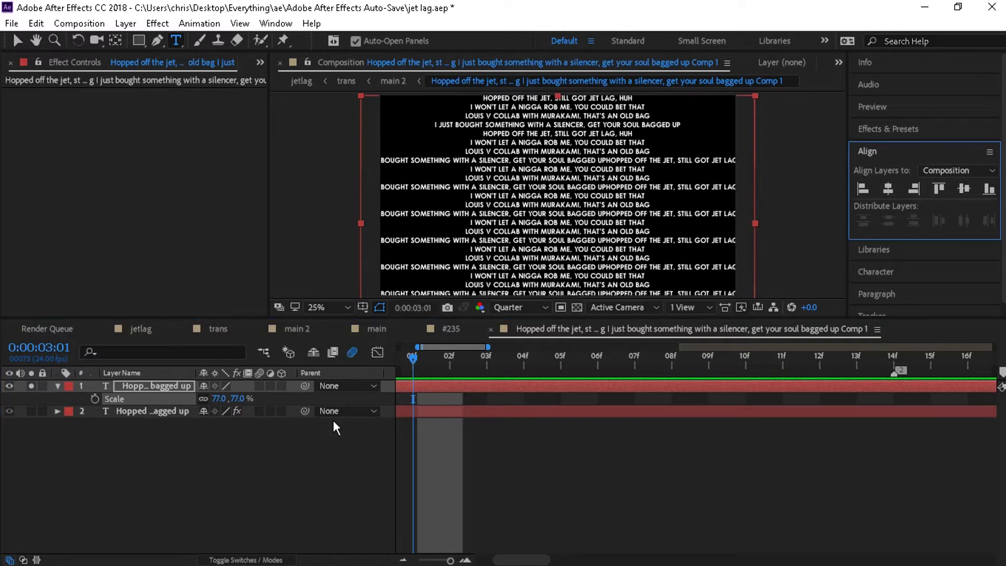
Step: Apply S_TextureFlux to the repeated lyrics layer and set its Color0 to blue 3701E8
{"action": "key", "text": "ctrl+space"}
{"action": "type", "text": "flux"}
{"action": "key", "text": "Return"}
{"action": "scroll", "coordinate": [157, 257], "scroll_direction": "down", "scroll_amount": 6}
{"action": "left_click", "coordinate": [154, 183]}
{"action": "left_click", "coordinate": [354, 275]}
{"action": "left_click", "coordinate": [479, 263]}
{"action": "left_click", "coordinate": [154, 183]}
{"action": "left_click_drag", "start_coordinate": [371, 270], "coordinate": [376, 314]}
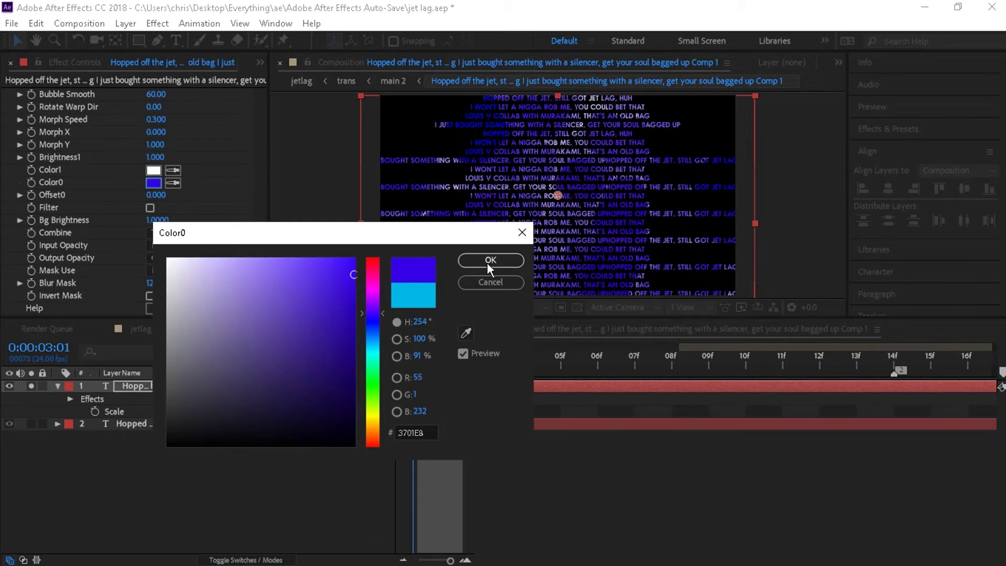
{"action": "left_click", "coordinate": [482, 262]}
Step: Add a Glow effect to the repeated lyrics layer with a glow threshold of 62.4%, and collapse its settings
{"action": "left_click", "coordinate": [607, 386]}
{"action": "left_click", "coordinate": [540, 451]}
{"action": "left_click", "coordinate": [515, 386]}
{"action": "key", "text": "ctrl+space"}
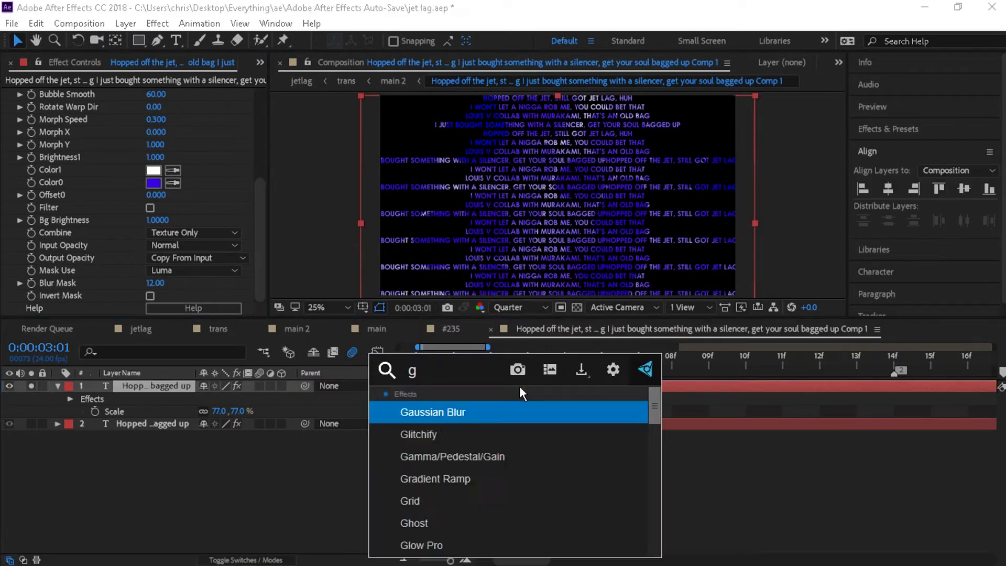
{"action": "type", "text": "glow"}
{"action": "key", "text": "Return"}
{"action": "scroll", "coordinate": [31, 155], "scroll_direction": "up", "scroll_amount": 10}
{"action": "left_click", "coordinate": [7, 94]}
{"action": "scroll", "coordinate": [83, 134], "scroll_direction": "down", "scroll_amount": 1}
{"action": "mouse_move", "coordinate": [153, 128]}
{"action": "left_mouse_down"}
{"action": "mouse_move", "coordinate": [141, 128]}
{"action": "mouse_move", "coordinate": [154, 129]}
{"action": "left_mouse_up"}
{"action": "left_click", "coordinate": [19, 103]}
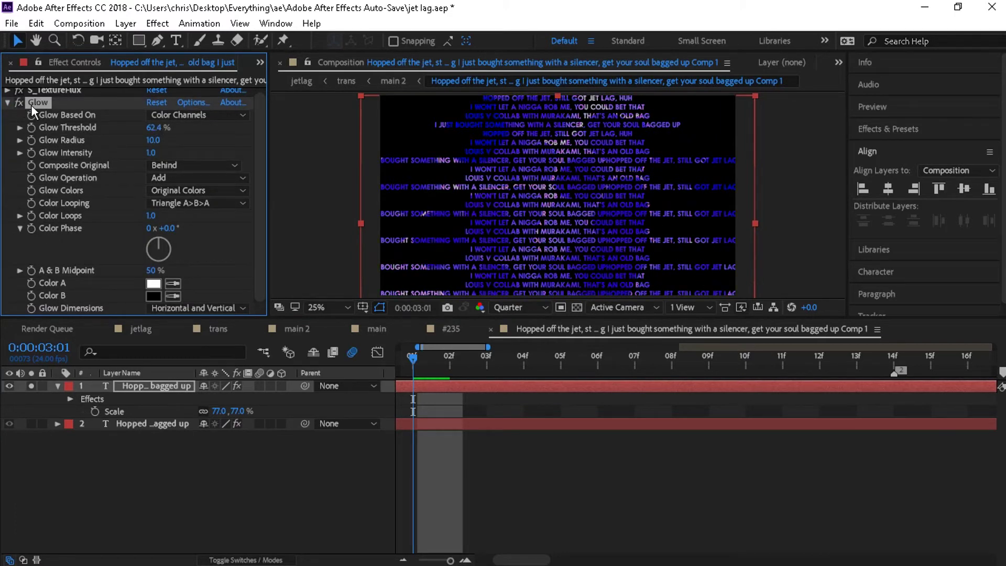
{"action": "left_click", "coordinate": [7, 102]}
Step: Return to the main 2 composition and place the lyrics precomp beneath the top main layer
{"action": "left_click", "coordinate": [294, 328]}
{"action": "left_click_drag", "start_coordinate": [51, 387], "coordinate": [148, 426]}
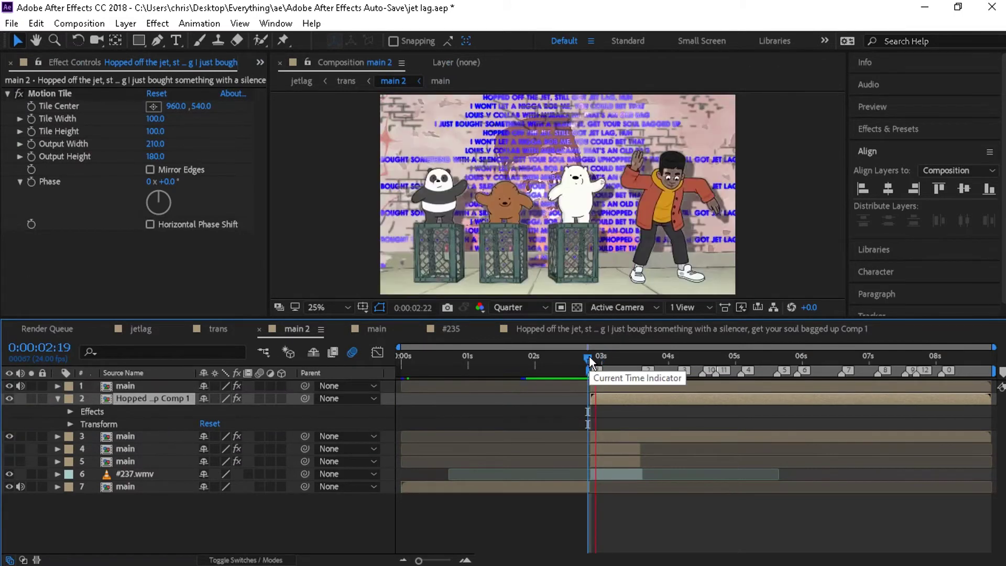
Step: In the lyrics precomp, keyframe the repeated text's position at 0:00:02:20 and again ten frames on with a changed vertical position
{"action": "left_click", "coordinate": [592, 328]}
{"action": "left_click_drag", "start_coordinate": [412, 378], "coordinate": [395, 376]}
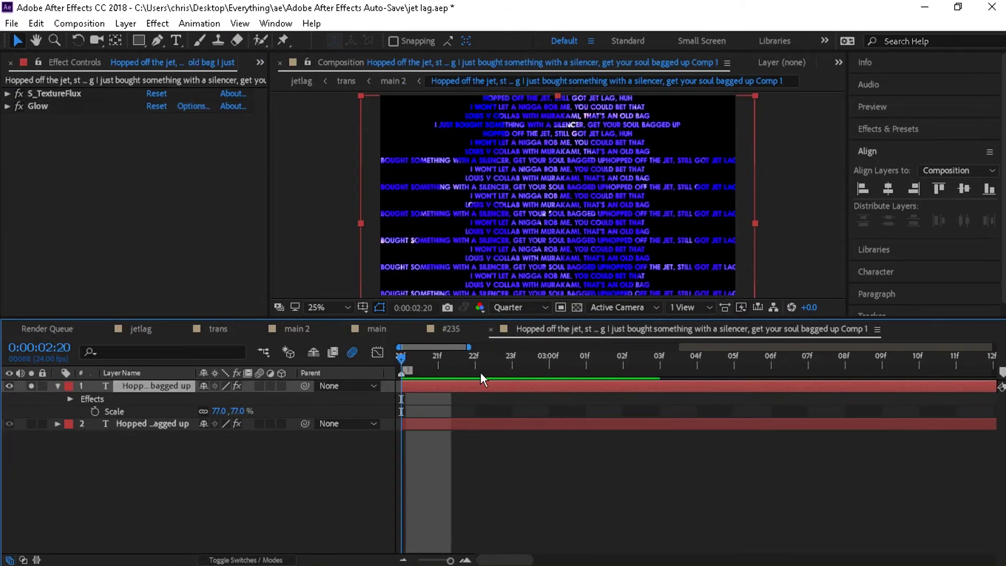
{"action": "key", "text": "p"}
{"action": "left_click", "coordinate": [94, 399]}
{"action": "key", "text": "Page_Down"}
{"action": "key", "text": "Page_Down"}
{"action": "key", "text": "Page_Down"}
{"action": "key", "text": "Page_Down"}
{"action": "key", "text": "Page_Down"}
{"action": "key", "text": "Page_Down"}
{"action": "key", "text": "Page_Down"}
{"action": "key", "text": "Page_Down"}
{"action": "key", "text": "Page_Down"}
{"action": "key", "text": "Page_Down"}
{"action": "left_click_drag", "start_coordinate": [231, 403], "coordinate": [51, 380]}
Step: Move the second position keyframe of the repeated lyrics to the end of the composition
{"action": "left_click_drag", "start_coordinate": [770, 399], "coordinate": [1001, 402]}
{"action": "left_click", "coordinate": [406, 560]}
{"action": "left_click_drag", "start_coordinate": [495, 400], "coordinate": [991, 399]}
Step: Apply Turbulent Displace to the repeated lyrics layer and lower its displacement amount
{"action": "key", "text": "ctrl+space"}
{"action": "type", "text": "tur"}
{"action": "key", "text": "Return"}
{"action": "left_click_drag", "start_coordinate": [155, 145], "coordinate": [146, 145]}
Step: Preview the warped scrolling lyrics in the main 2 composition around the three-second mark
{"action": "left_click", "coordinate": [376, 329]}
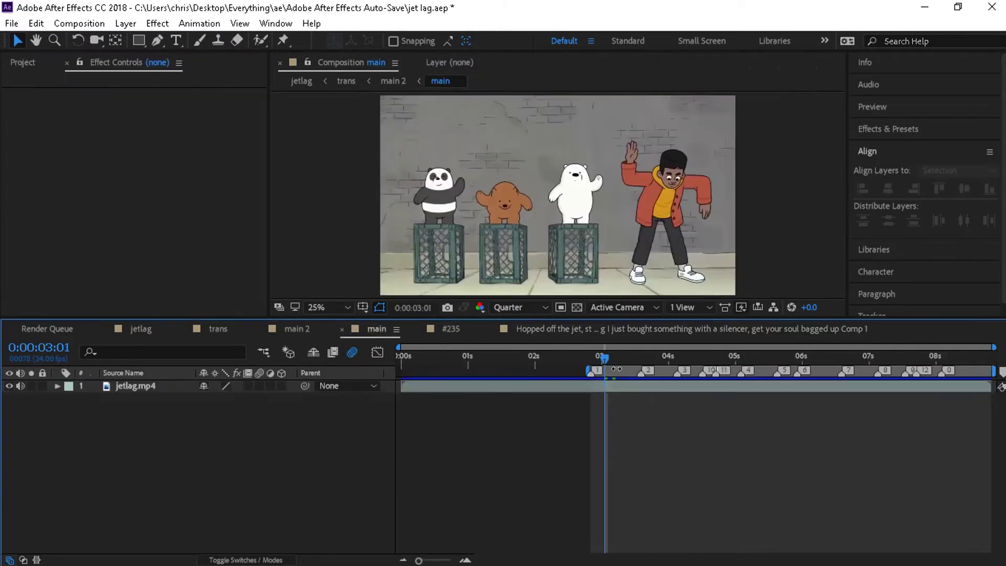
{"action": "left_click", "coordinate": [297, 329]}
{"action": "left_click", "coordinate": [568, 356]}
{"action": "key", "text": "space"}
{"action": "left_click", "coordinate": [582, 359]}
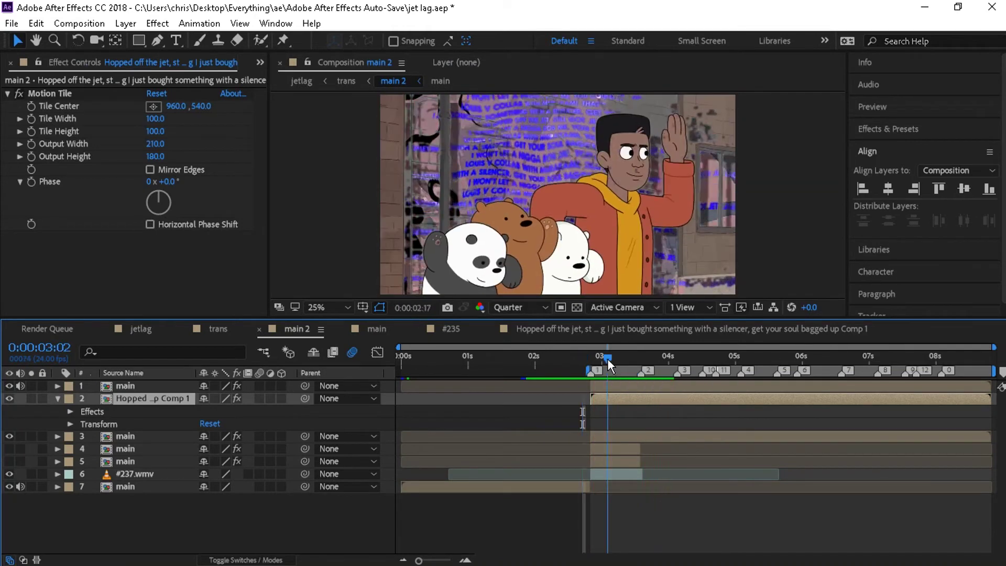
{"action": "left_click", "coordinate": [611, 360]}
Step: Give the lyrics precomp a pink label, move it below the second main layer and preview the result
{"action": "left_click", "coordinate": [71, 398]}
{"action": "left_click", "coordinate": [105, 196]}
{"action": "left_click_drag", "start_coordinate": [150, 399], "coordinate": [155, 441]}
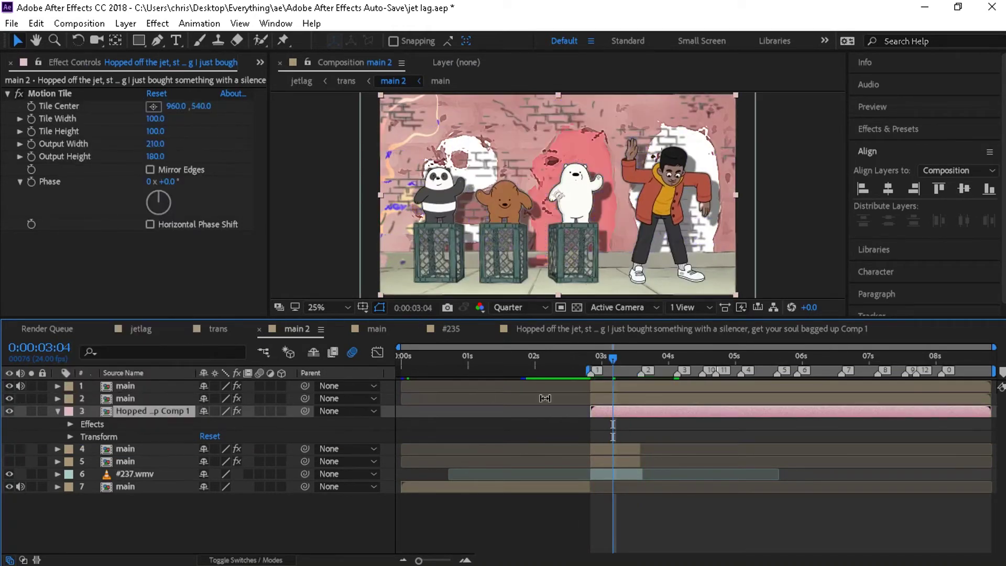
{"action": "key", "text": "space"}
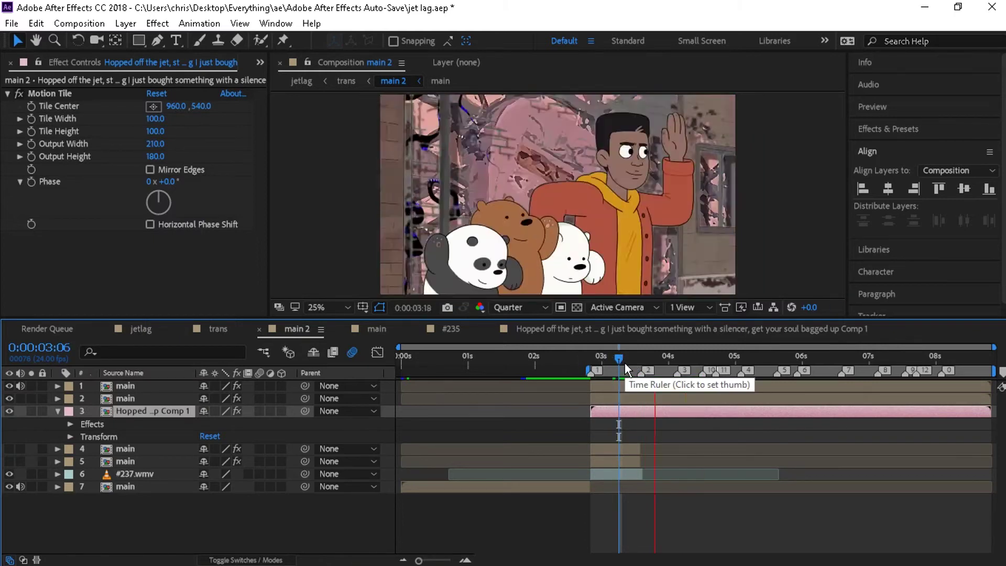
{"action": "left_click", "coordinate": [624, 362]}
Step: Set the lyrics precomp's blending mode to Difference, raise it one layer in the stack and preview the composition
{"action": "right_click", "coordinate": [158, 412]}
{"action": "mouse_move", "coordinate": [222, 235]}
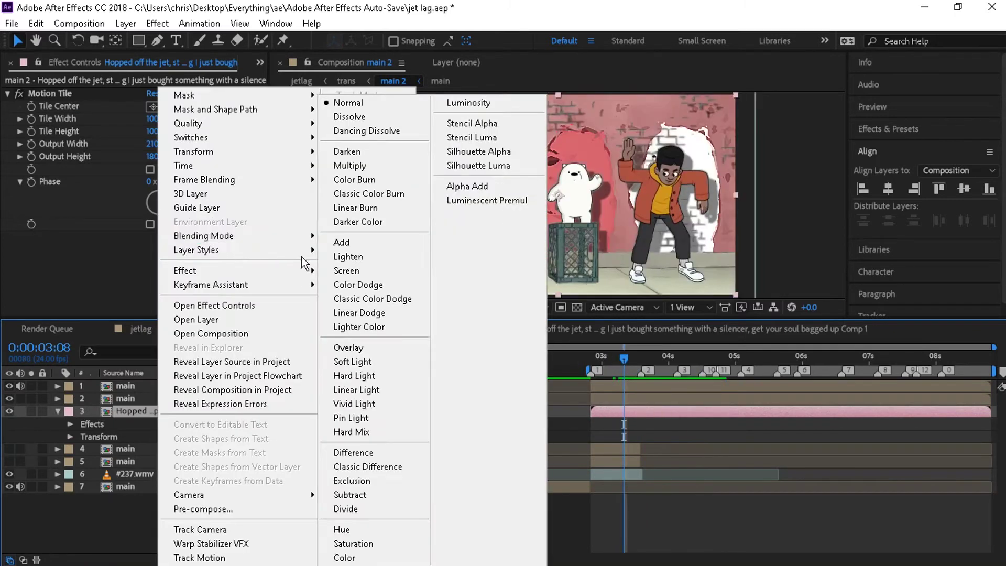
{"action": "left_click", "coordinate": [372, 450]}
{"action": "key", "text": "ctrl+bracketright"}
{"action": "key", "text": "space"}
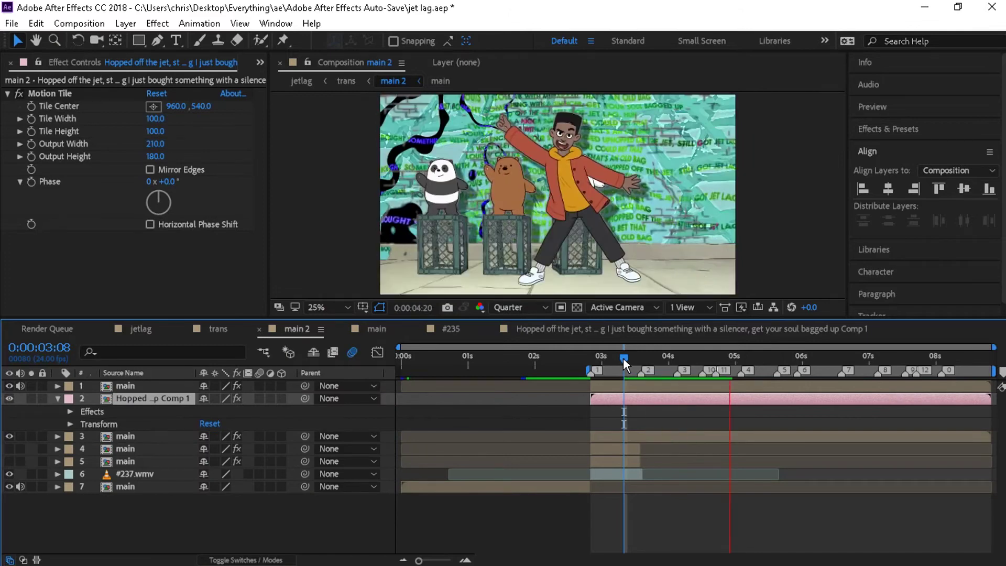
Step: Preview the main 2 composition from around the three-second mark and select the second main layer to view its effects
{"action": "left_click_drag", "start_coordinate": [623, 364], "coordinate": [583, 366]}
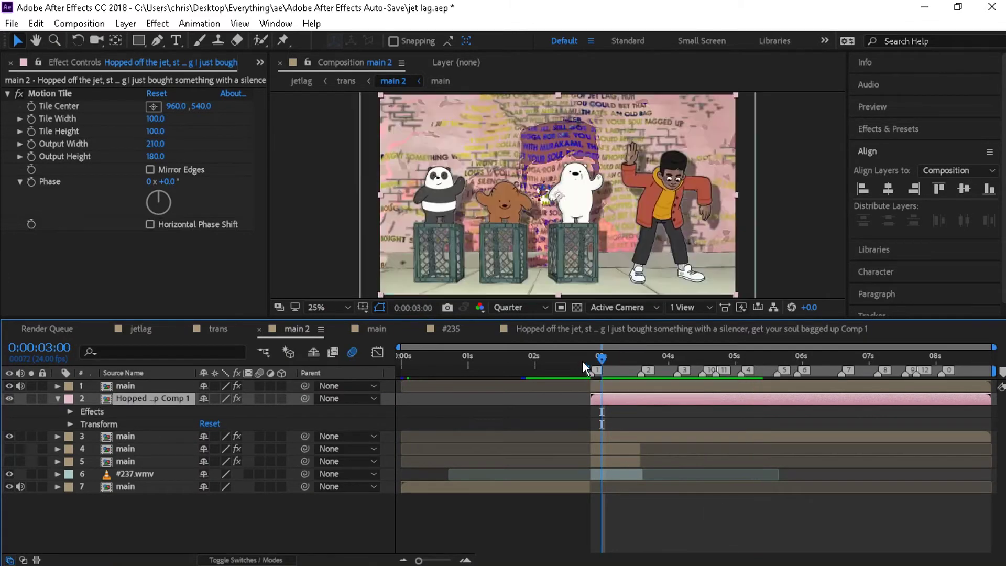
{"action": "left_click", "coordinate": [607, 362]}
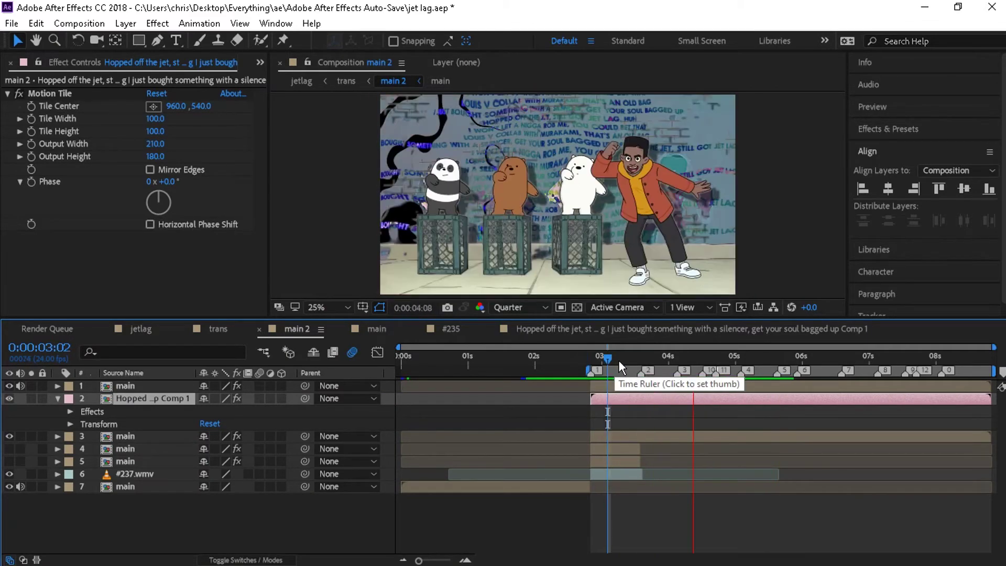
{"action": "left_click", "coordinate": [630, 438]}
{"action": "left_click", "coordinate": [626, 361]}
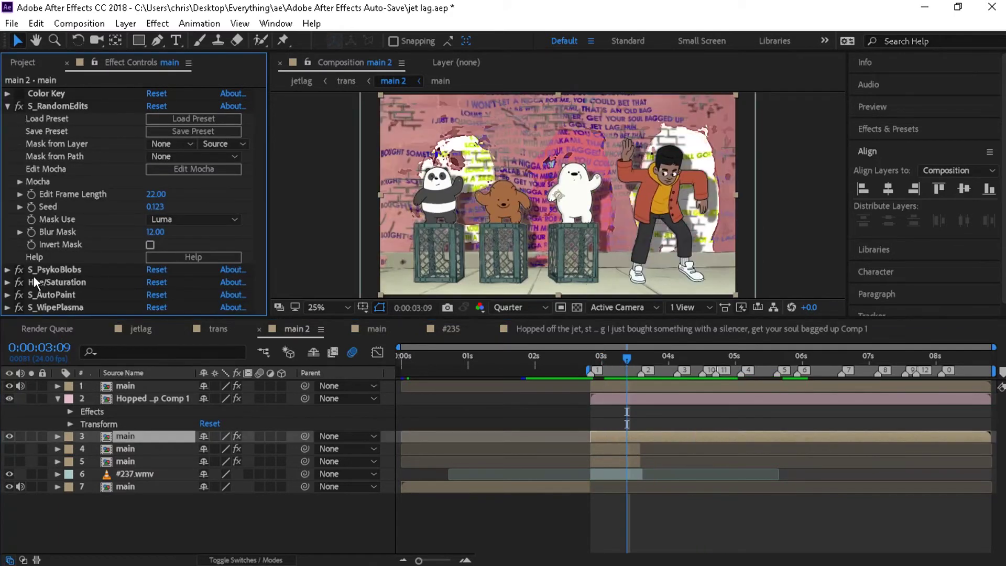
{"action": "key", "text": "space"}
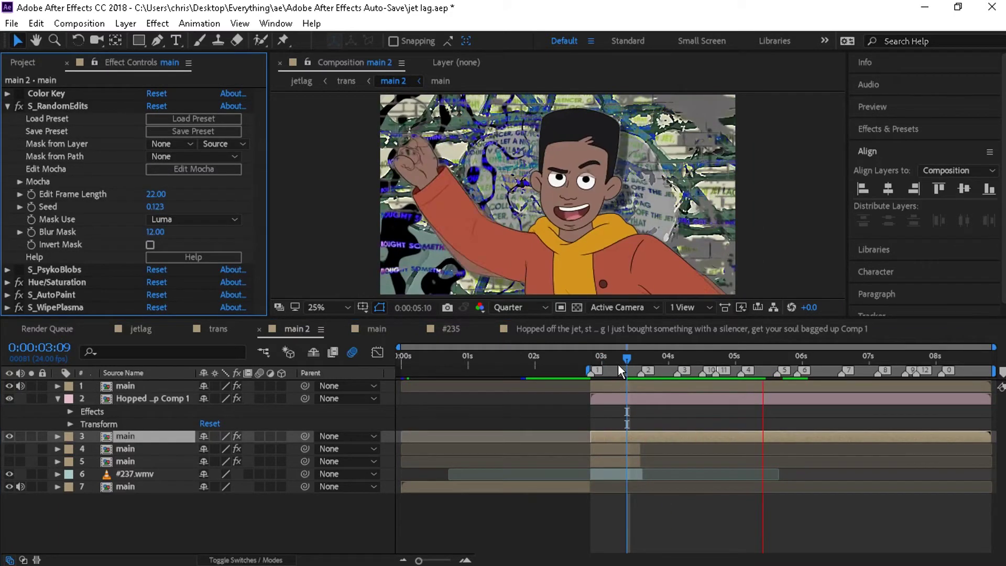
{"action": "left_click", "coordinate": [585, 361]}
{"action": "key", "text": "space"}
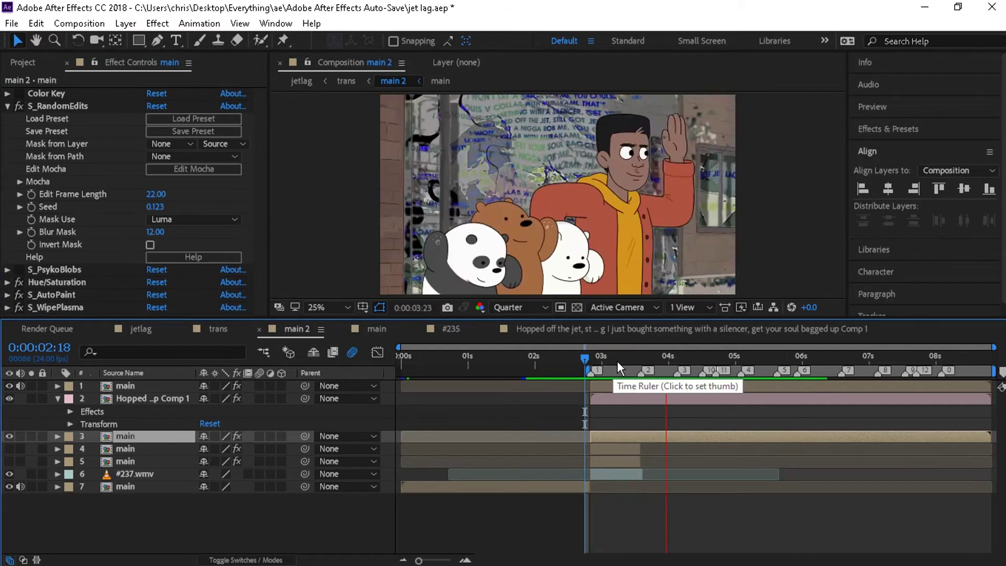
{"action": "left_click", "coordinate": [619, 362]}
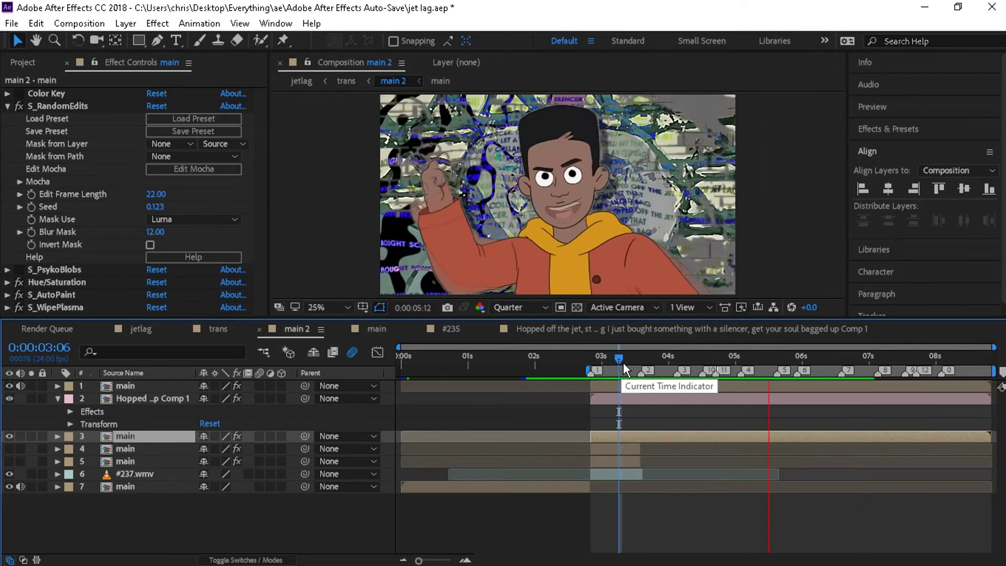
Step: Move the lyrics precomp to the top of the layer stack and set its blending mode to Difference
{"action": "left_click", "coordinate": [21, 256]}
{"action": "left_click_drag", "start_coordinate": [137, 439], "coordinate": [141, 385]}
{"action": "right_click", "coordinate": [157, 412]}
{"action": "left_click", "coordinate": [133, 413]}
{"action": "right_click", "coordinate": [143, 391]}
{"action": "mouse_move", "coordinate": [220, 236]}
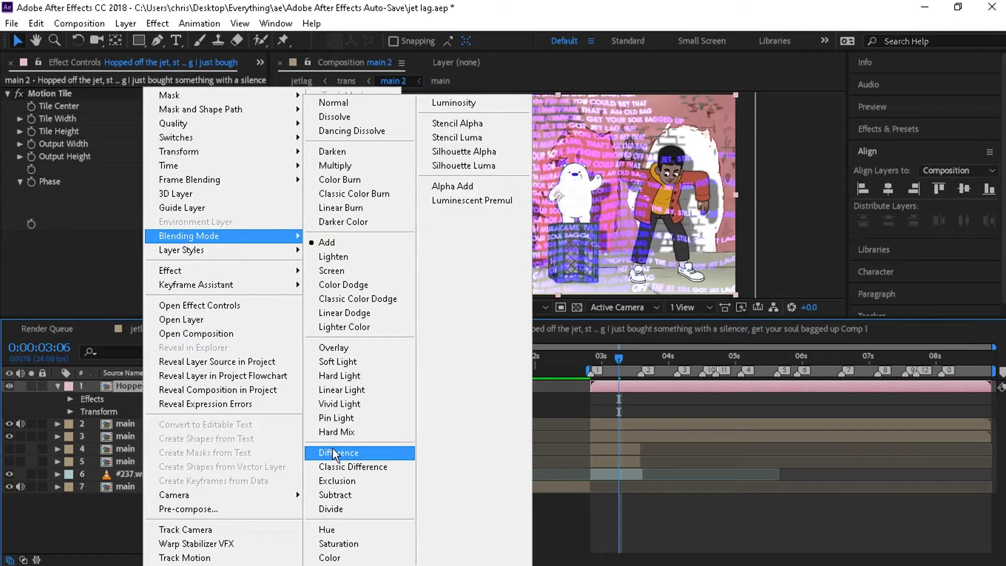
{"action": "left_click", "coordinate": [336, 452]}
Step: Try several other blending modes on the lyrics precomp
{"action": "right_click", "coordinate": [120, 385]}
{"action": "key", "text": "Escape"}
{"action": "right_click", "coordinate": [162, 381]}
{"action": "mouse_move", "coordinate": [235, 236]}
{"action": "left_click", "coordinate": [389, 511]}
{"action": "right_click", "coordinate": [156, 385]}
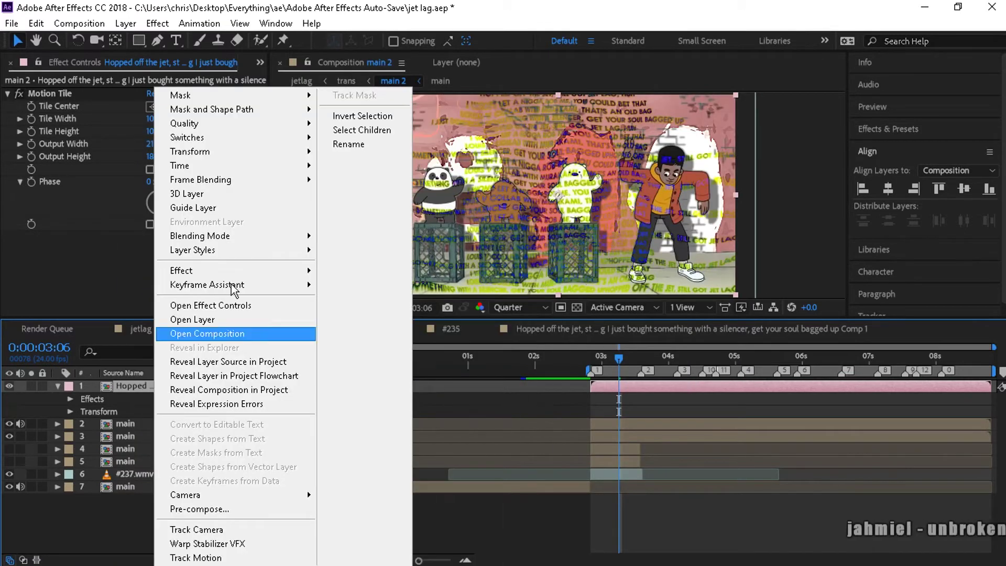
{"action": "left_click", "coordinate": [348, 267]}
{"action": "right_click", "coordinate": [158, 386]}
{"action": "left_click", "coordinate": [380, 178]}
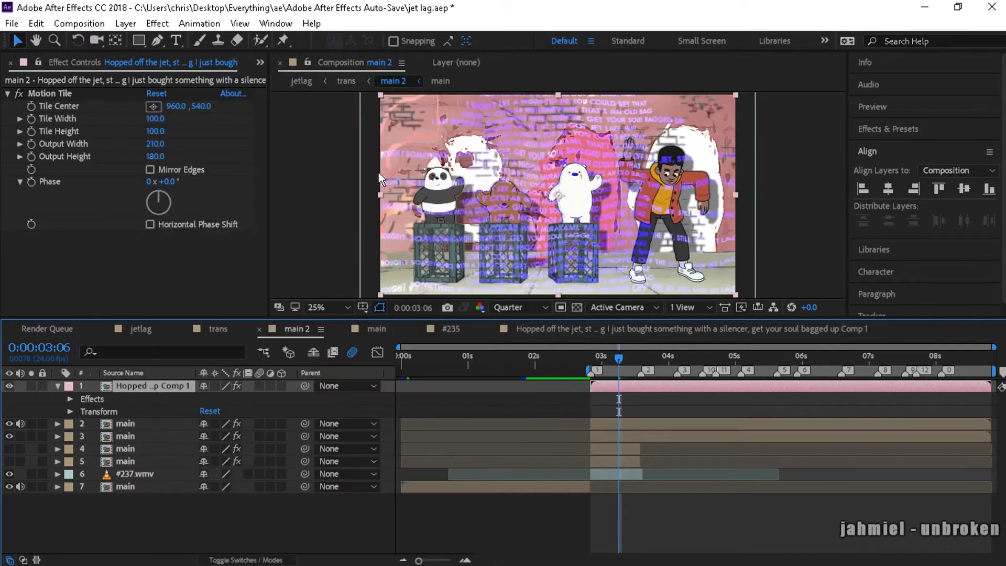
Step: Move the lyrics precomp back below the first main layer and preview the composition from 2:16
{"action": "left_click_drag", "start_coordinate": [146, 386], "coordinate": [152, 438]}
{"action": "left_click", "coordinate": [579, 360]}
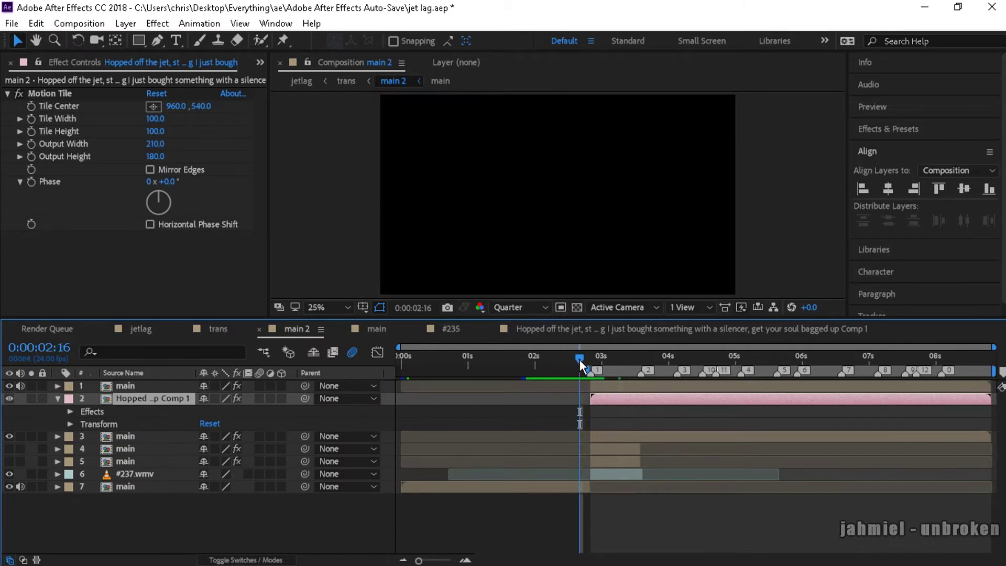
{"action": "key", "text": "space"}
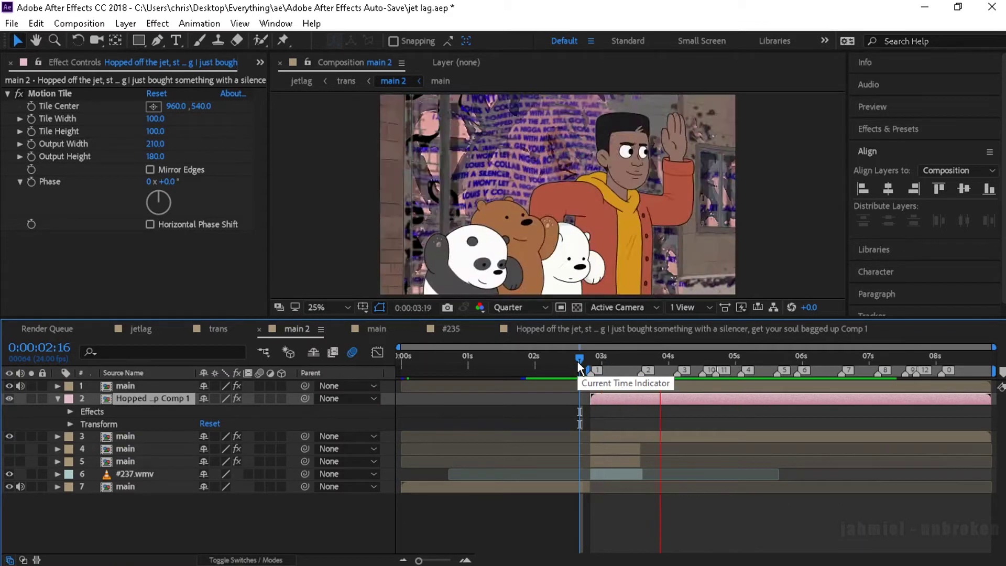
Step: Open the jetlag composition and preview the edit, starting around the first marker and replaying from 3:00
{"action": "left_click", "coordinate": [140, 328]}
{"action": "left_click_drag", "start_coordinate": [662, 360], "coordinate": [676, 359]}
{"action": "key", "text": "space"}
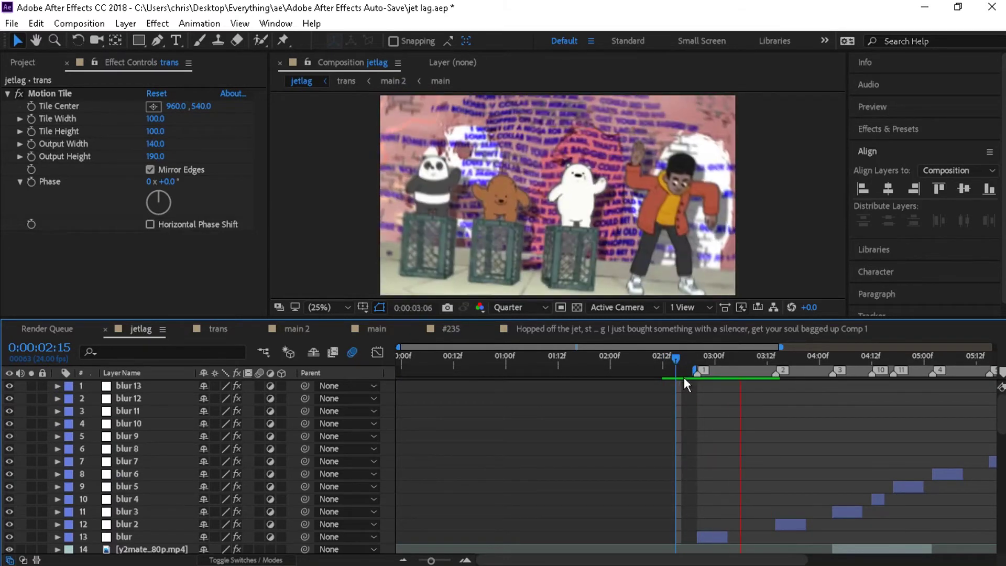
{"action": "left_click", "coordinate": [697, 358]}
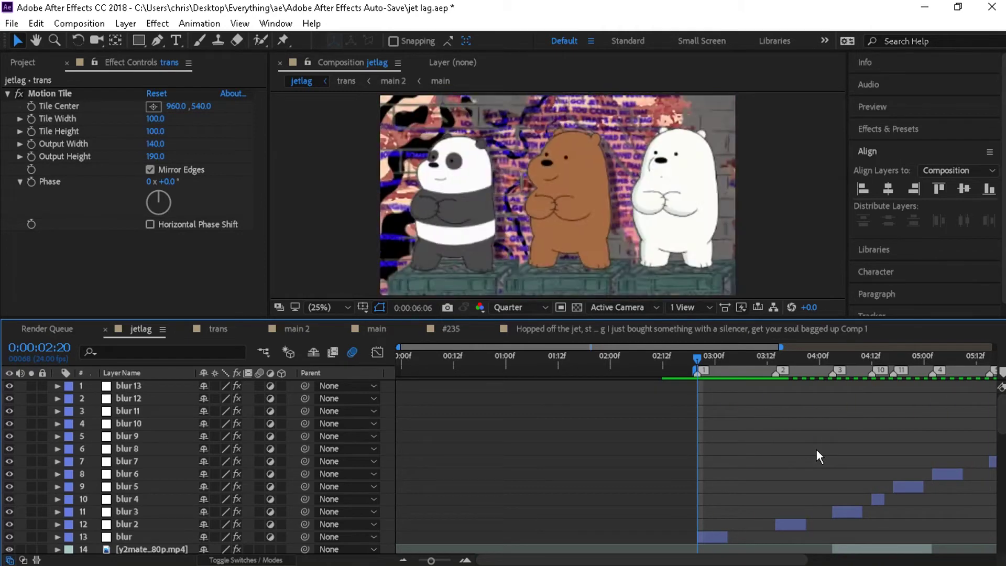
{"action": "left_click", "coordinate": [714, 360]}
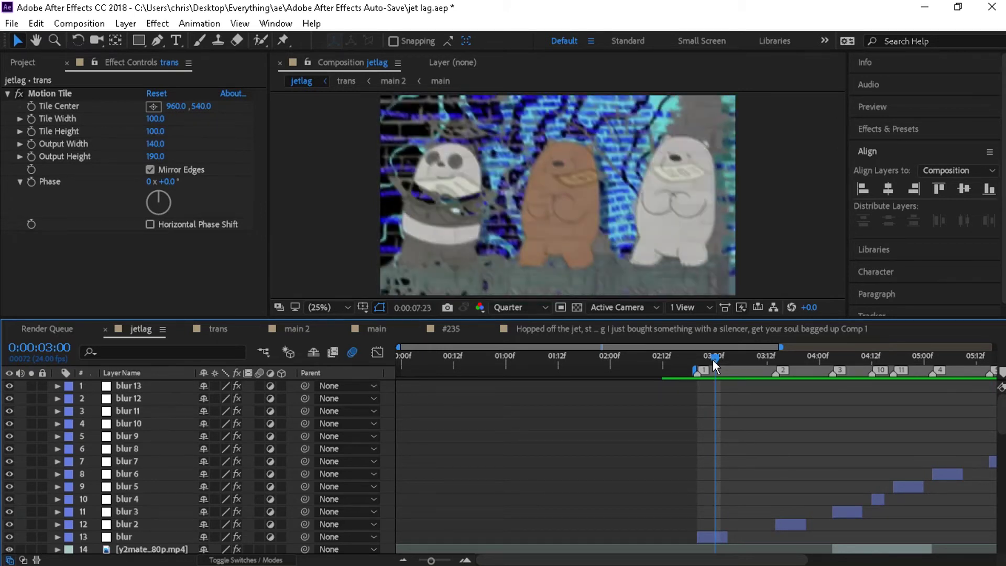
{"action": "key", "text": "space"}
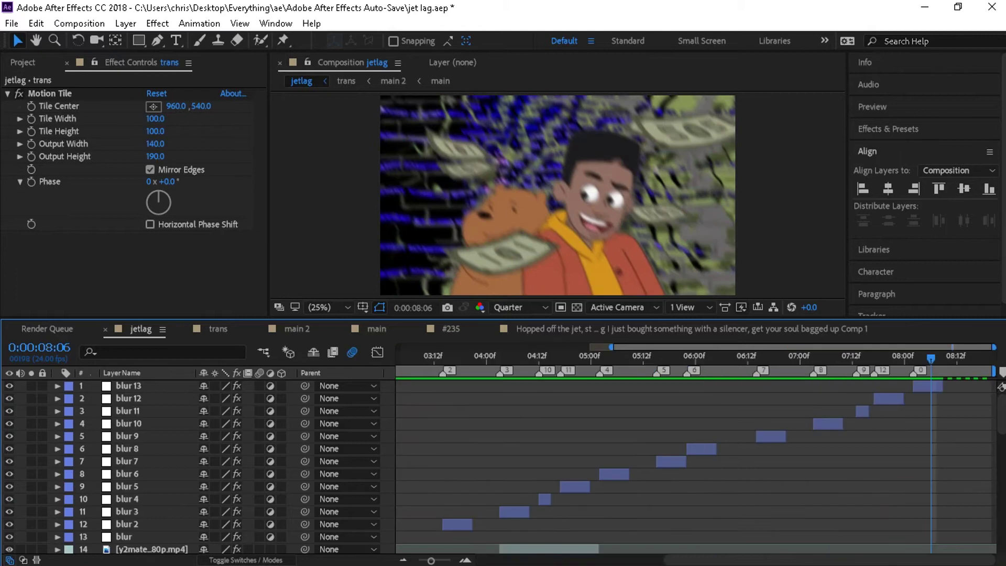
{"action": "scroll", "coordinate": [576, 460], "scroll_direction": "down", "scroll_amount": 6}
{"action": "left_click", "coordinate": [403, 560]}
{"action": "left_click", "coordinate": [602, 360]}
{"action": "key", "text": "space"}
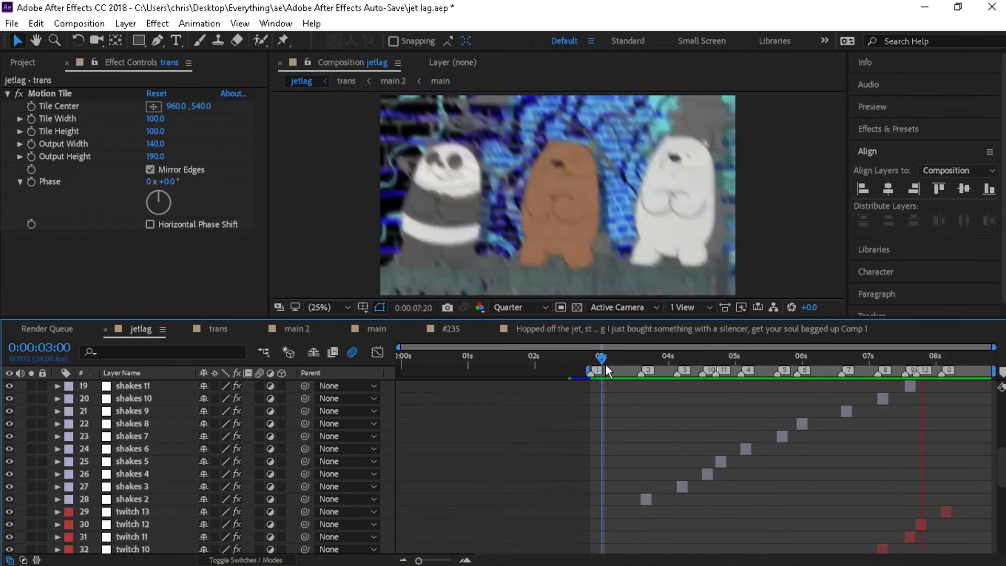
{"action": "key", "text": "space"}
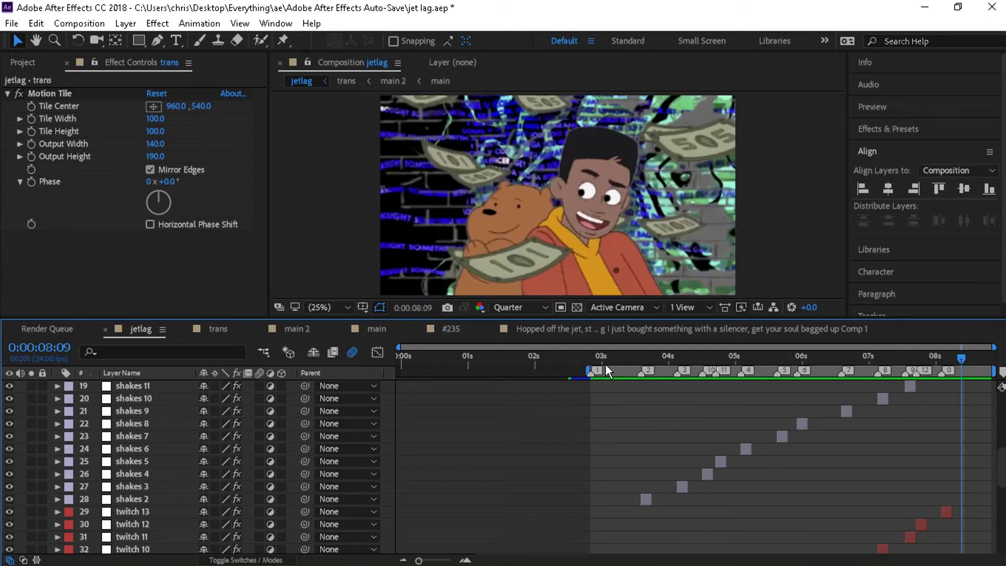
Step: Apply the scale keyframes of the trans clip at marker 2 to the trans clip at marker 3
{"action": "scroll", "coordinate": [961, 534], "scroll_direction": "down", "scroll_amount": 8}
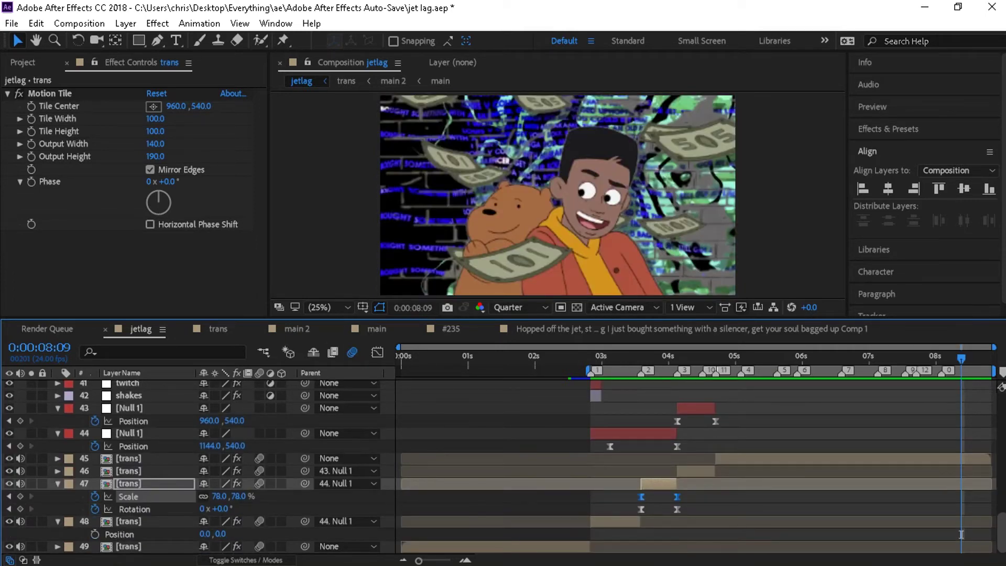
{"action": "scroll", "coordinate": [694, 466], "scroll_direction": "up", "scroll_amount": 1}
{"action": "left_click_drag", "start_coordinate": [655, 359], "coordinate": [677, 475]}
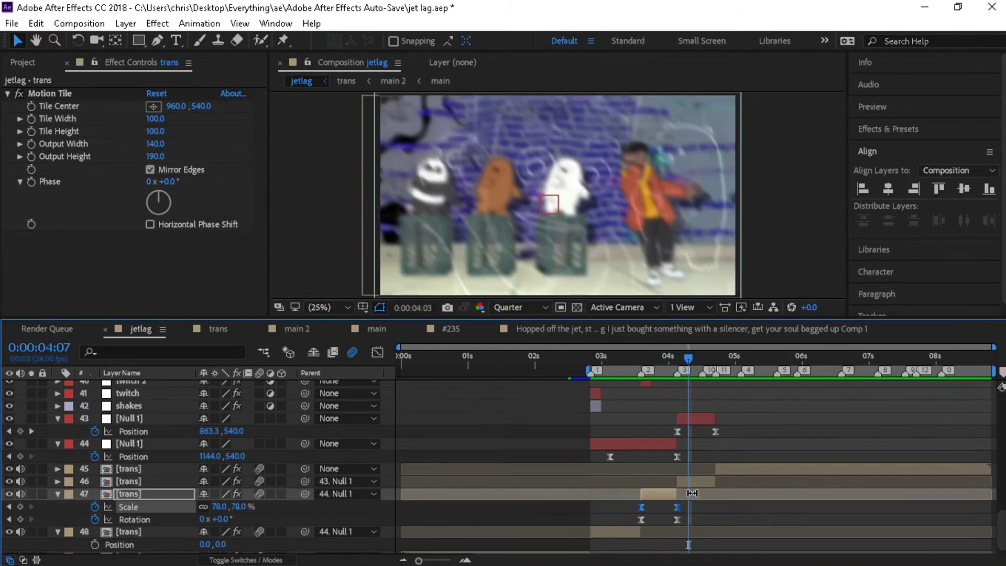
{"action": "left_click", "coordinate": [690, 481]}
{"action": "key", "text": "s"}
Step: Split the last trans clip at marker 4
{"action": "left_click_drag", "start_coordinate": [657, 356], "coordinate": [741, 357]}
{"action": "left_click", "coordinate": [740, 468]}
{"action": "key", "text": "ctrl+shift+d"}
Step: Paste the scale keyframes onto the new trans clip at 4:17 and fit them to the clip's start and end
{"action": "left_click", "coordinate": [728, 480]}
{"action": "left_click", "coordinate": [714, 361]}
{"action": "key", "text": "ctrl+v"}
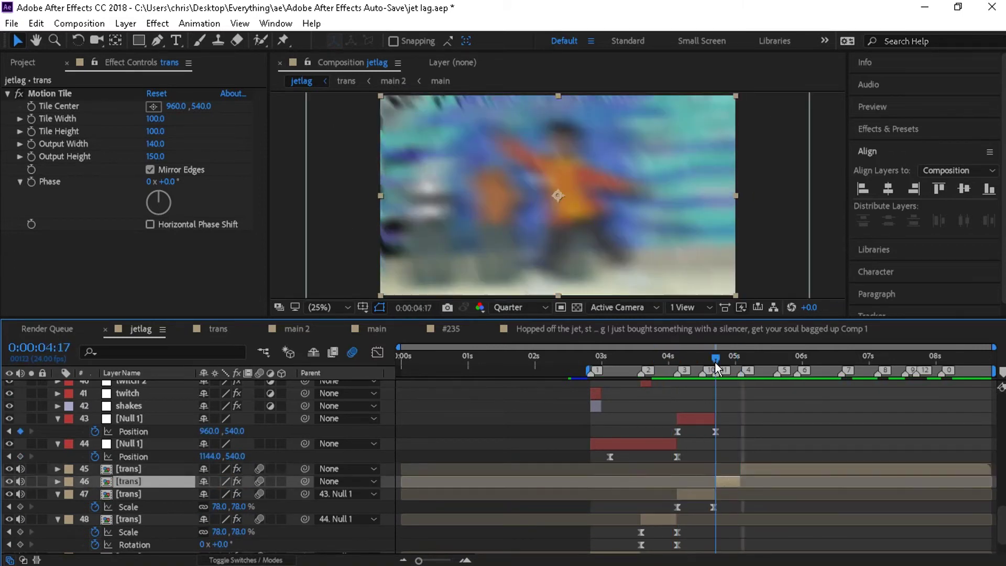
{"action": "key", "text": "u"}
{"action": "left_click", "coordinate": [755, 496]}
{"action": "left_click_drag", "start_coordinate": [753, 494], "coordinate": [708, 490]}
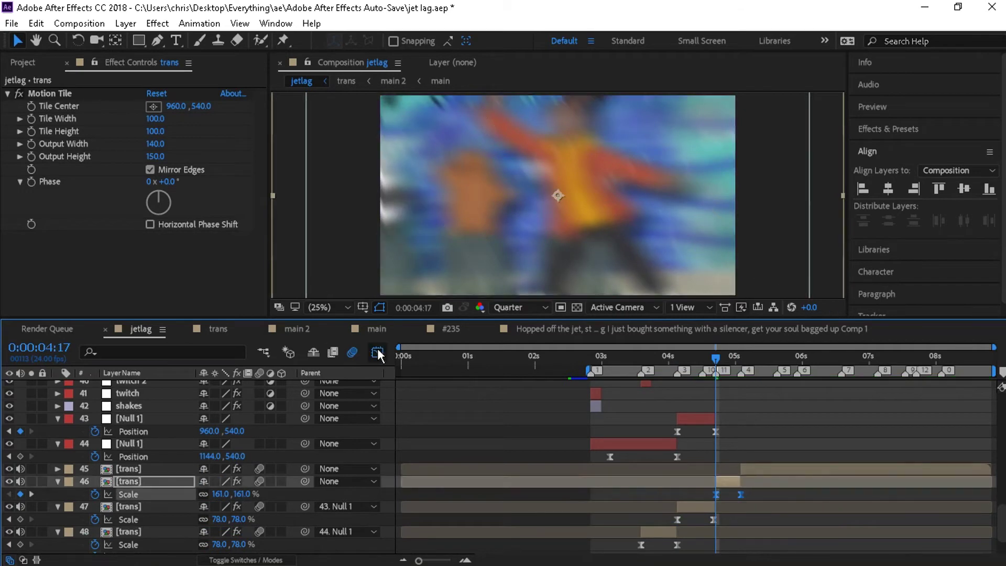
Step: Check the pasted scale curve in the Graph Editor and preview the transitions from 3:05
{"action": "left_click", "coordinate": [377, 352]}
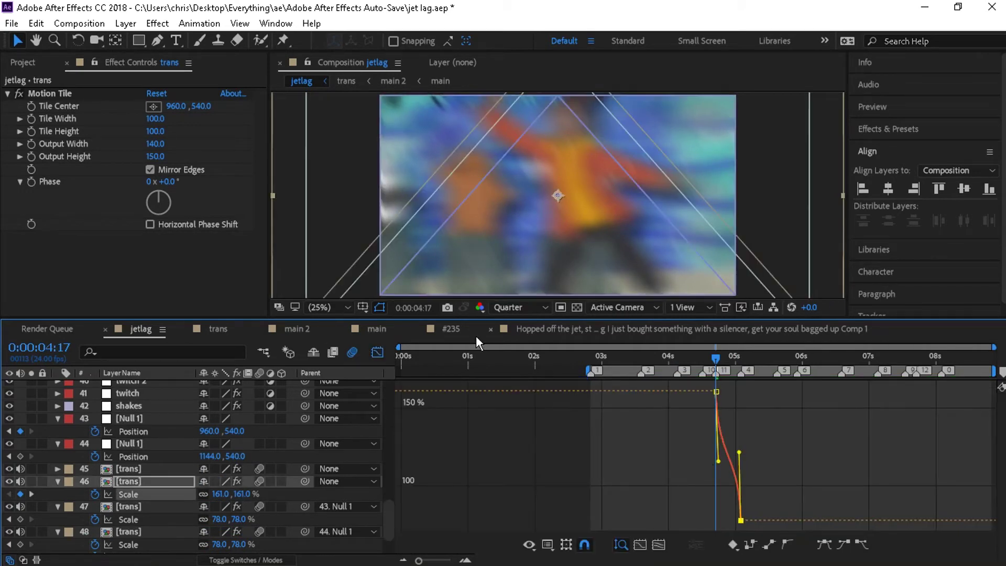
{"action": "left_click", "coordinate": [378, 352]}
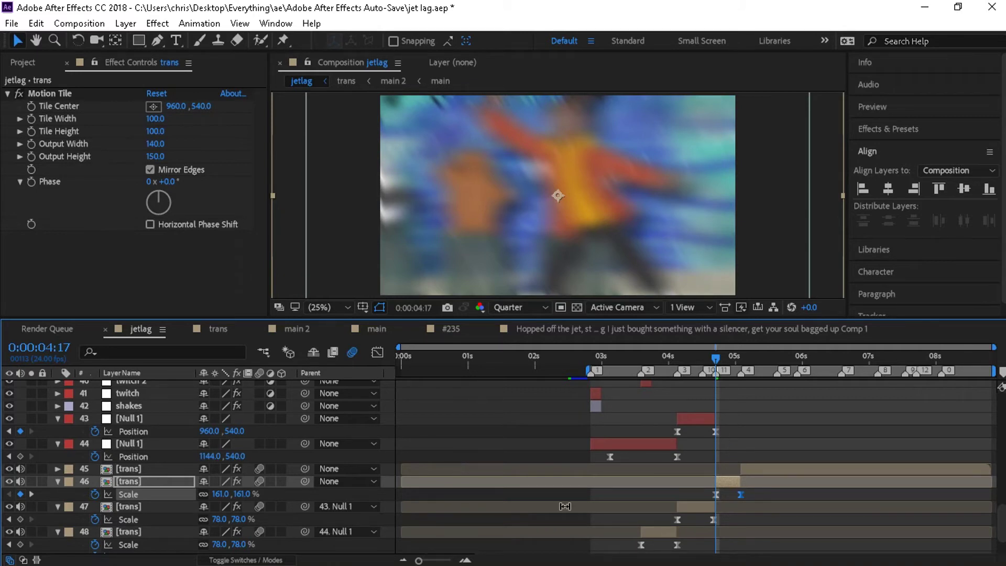
{"action": "key", "text": "equal"}
{"action": "left_click", "coordinate": [514, 357]}
{"action": "key", "text": "space"}
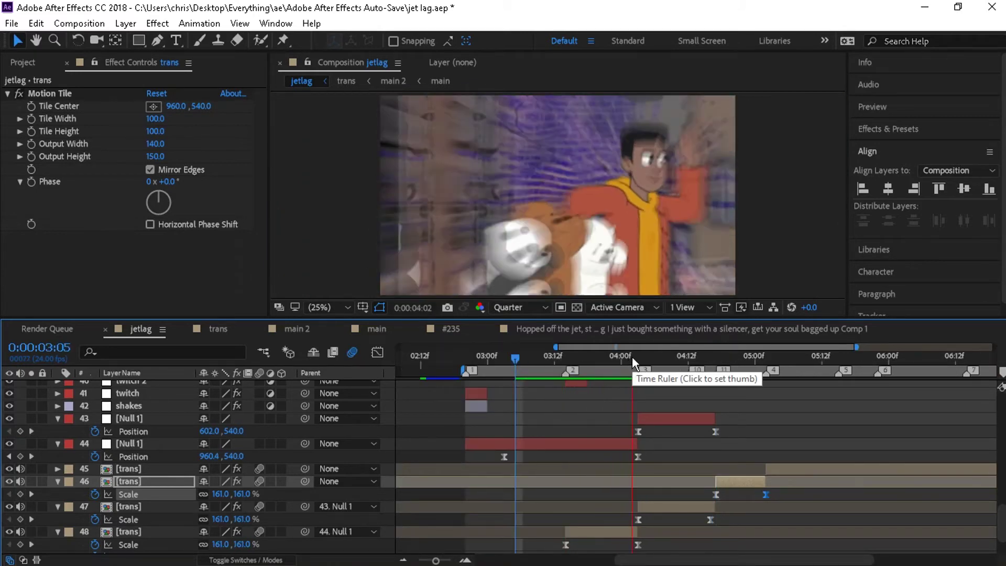
{"action": "left_click", "coordinate": [622, 361]}
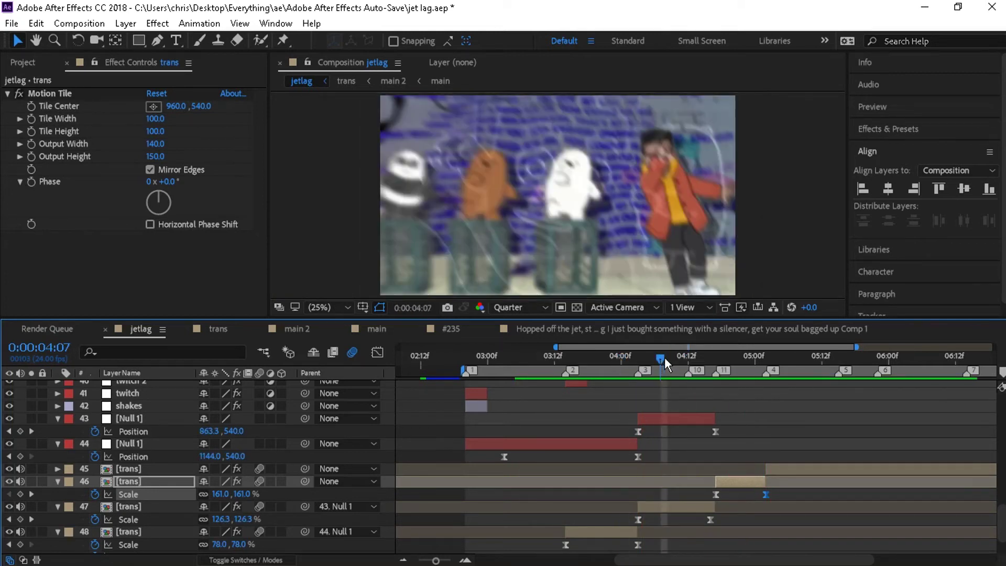
{"action": "scroll", "coordinate": [786, 441], "scroll_direction": "down", "scroll_amount": 3}
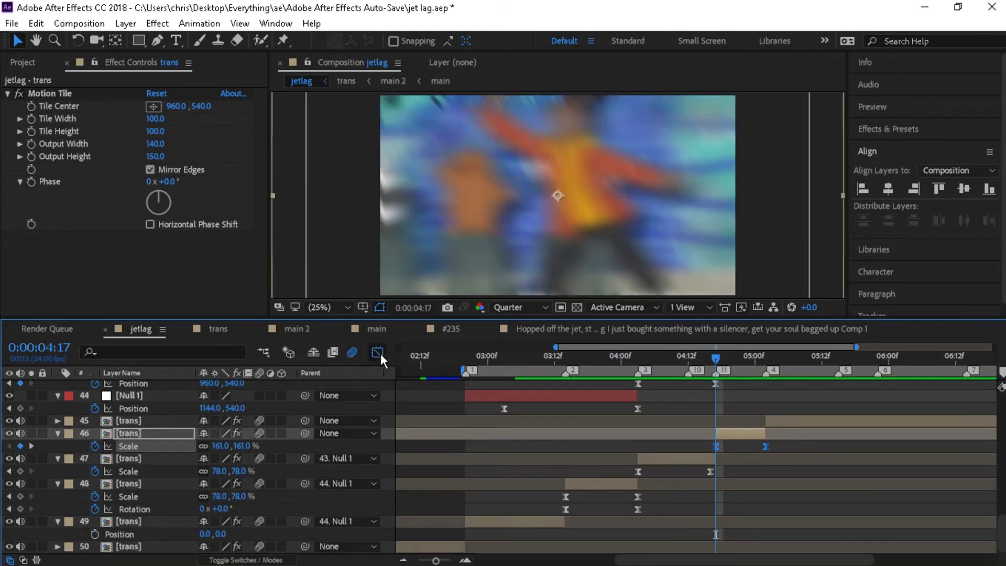
Step: Reshape the scale curve of the trans clip at marker 11 so it rises from 78% to 105.8% with steep easing
{"action": "left_click", "coordinate": [378, 353]}
{"action": "left_click", "coordinate": [742, 481]}
{"action": "left_click_drag", "start_coordinate": [715, 393], "coordinate": [717, 428]}
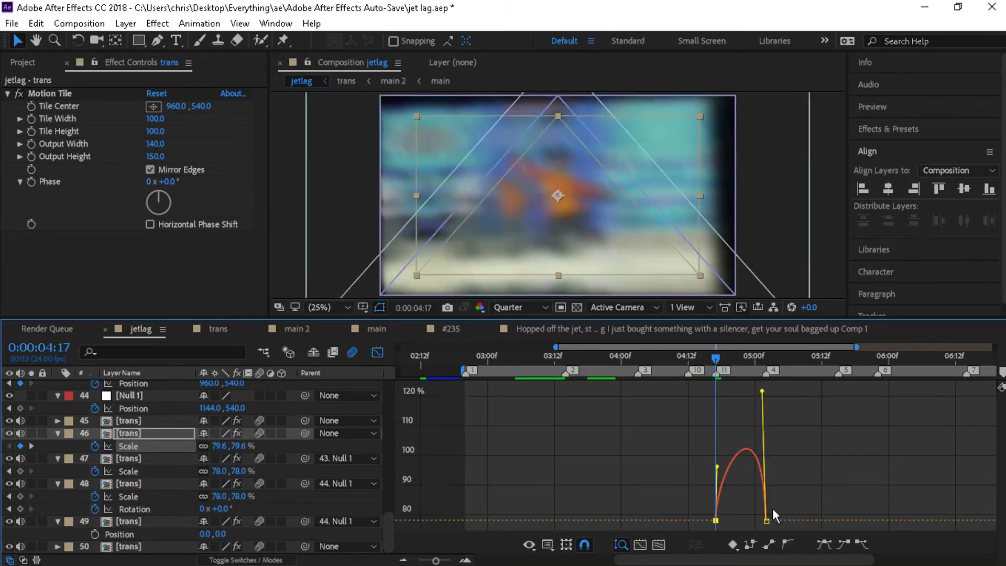
{"action": "left_click_drag", "start_coordinate": [767, 520], "coordinate": [783, 439]}
{"action": "left_click_drag", "start_coordinate": [776, 391], "coordinate": [781, 514]}
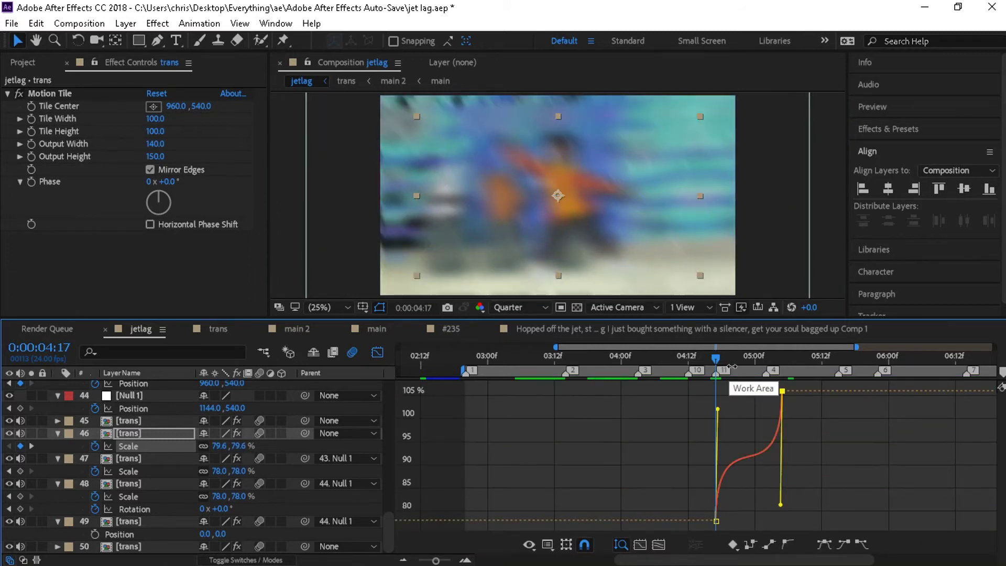
Step: Preview the transition and move the clip's last scale keyframe back to the clip's end at marker 4
{"action": "left_click", "coordinate": [605, 358]}
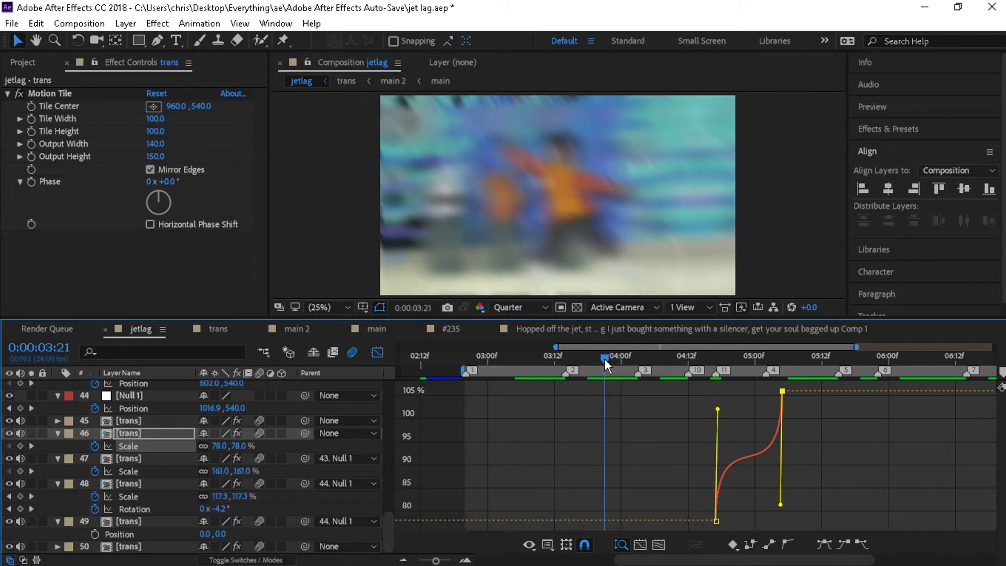
{"action": "key", "text": "space"}
{"action": "left_click", "coordinate": [678, 357]}
{"action": "left_click_drag", "start_coordinate": [677, 356], "coordinate": [766, 361]}
{"action": "left_click_drag", "start_coordinate": [781, 391], "coordinate": [766, 391]}
{"action": "left_click", "coordinate": [378, 353]}
Step: Split the remaining trans clip at markers 5, 6 and 7
{"action": "left_click", "coordinate": [783, 419]}
{"action": "key", "text": "k"}
{"action": "key", "text": "ctrl+shift+d"}
{"action": "left_click", "coordinate": [878, 360]}
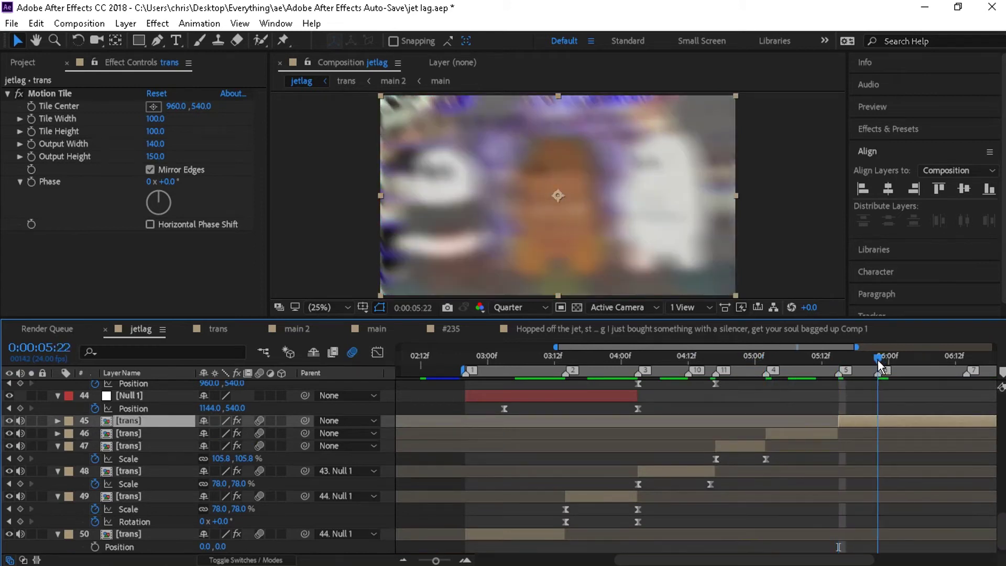
{"action": "key", "text": "ctrl+shift+d"}
{"action": "left_click", "coordinate": [969, 359]}
{"action": "key", "text": "ctrl+shift+d"}
Step: Save the project and preview the transitions from 2:20 through the newly split clips
{"action": "left_click", "coordinate": [553, 361]}
{"action": "key", "text": "ctrl+s"}
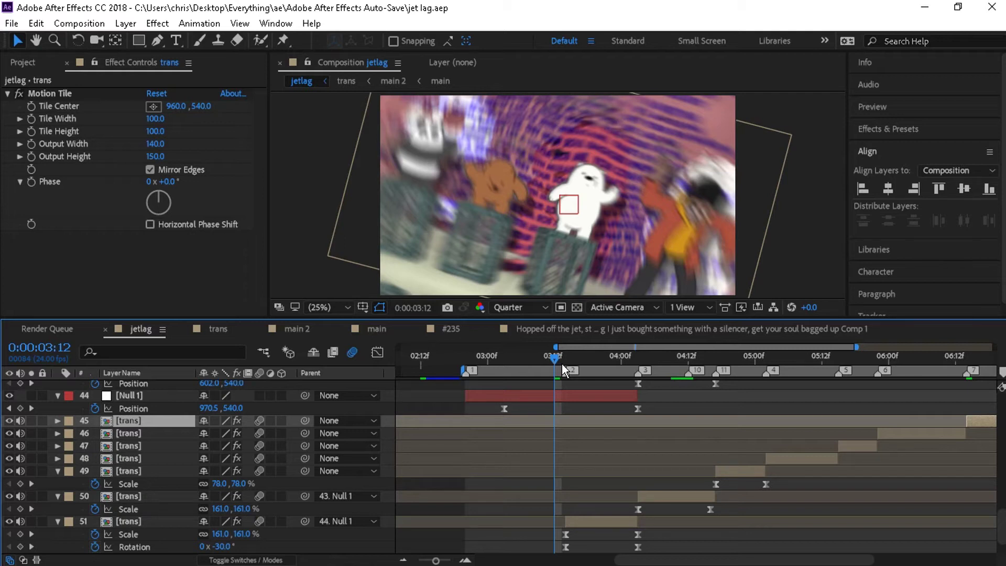
{"action": "left_click", "coordinate": [466, 357]}
{"action": "key", "text": "space"}
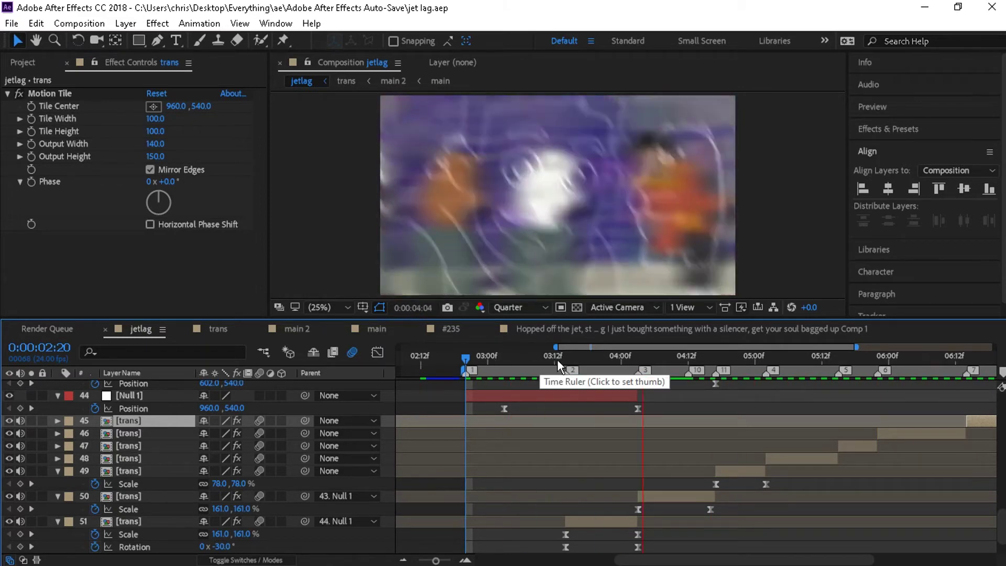
{"action": "left_click", "coordinate": [557, 356]}
{"action": "left_click", "coordinate": [631, 361]}
{"action": "left_click_drag", "start_coordinate": [635, 361], "coordinate": [698, 358]}
{"action": "key", "text": "space"}
Step: Align the marker 3 clip's last scale keyframe with its end and paste scale keyframes starting at 161% across the marker 4 clip
{"action": "left_click", "coordinate": [709, 509]}
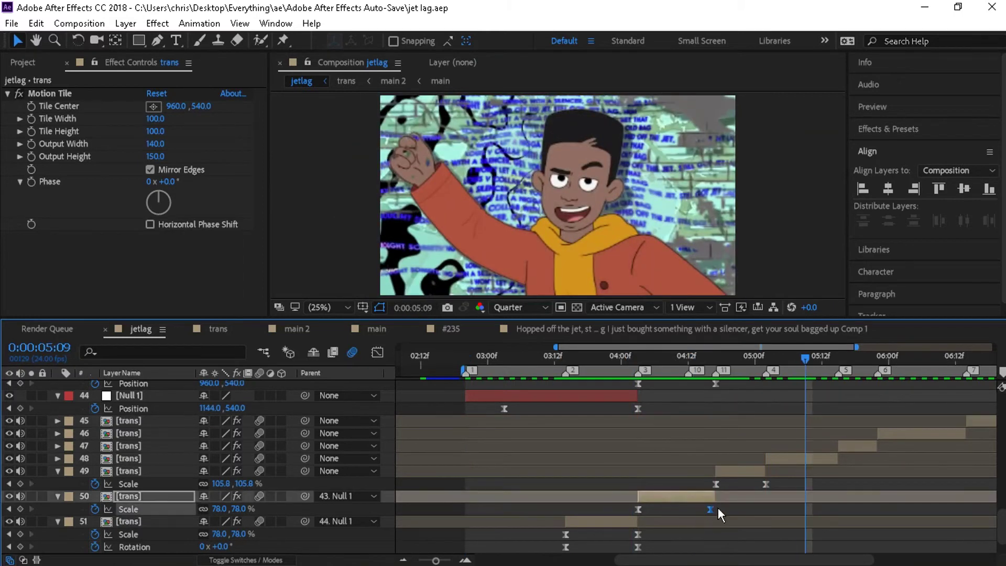
{"action": "left_click", "coordinate": [824, 464]}
{"action": "key", "text": "j"}
{"action": "left_click", "coordinate": [782, 457]}
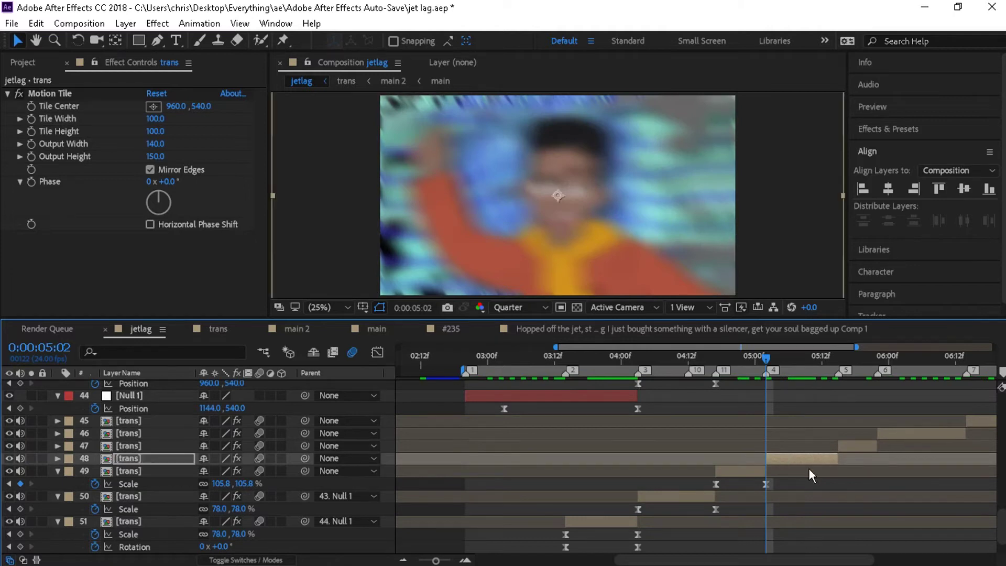
{"action": "key", "text": "u"}
{"action": "left_click", "coordinate": [842, 472]}
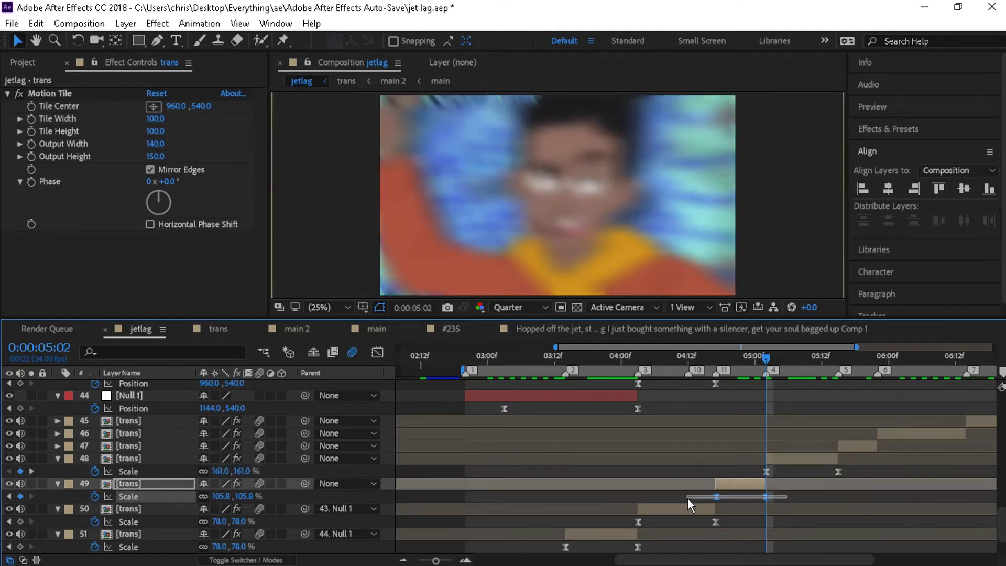
Step: Paste scale keyframes running from 78% to 105.8% across the marker 5 clip, aligning the last keyframe with the clip's end
{"action": "left_click", "coordinate": [863, 446]}
{"action": "key", "text": "i"}
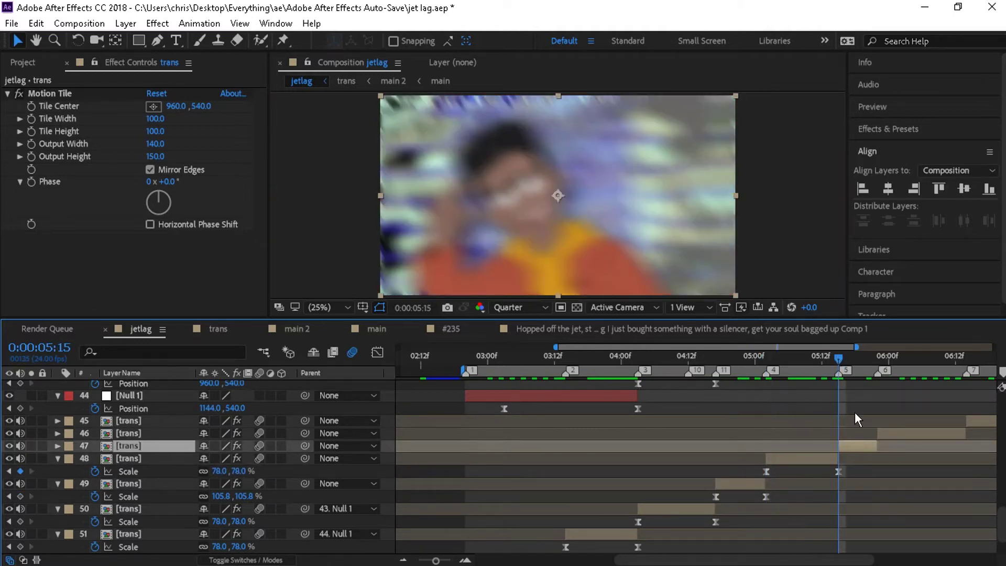
{"action": "key", "text": "s"}
{"action": "left_click_drag", "start_coordinate": [887, 459], "coordinate": [878, 459]}
Step: Paste scale keyframes running from 161% to 78% across the marker 6 clip, ending at marker 7
{"action": "left_click", "coordinate": [900, 433]}
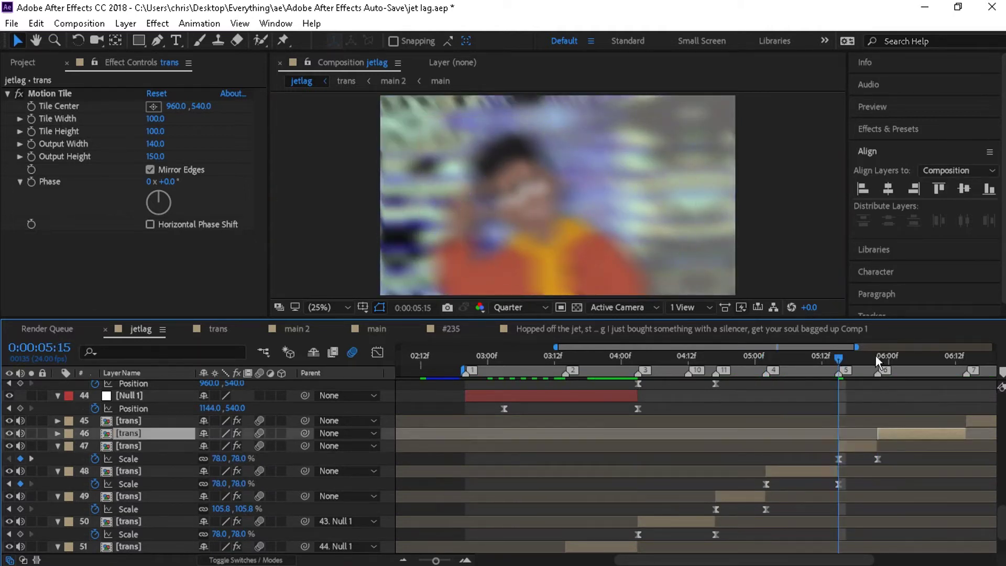
{"action": "key", "text": "i"}
{"action": "key", "text": "s"}
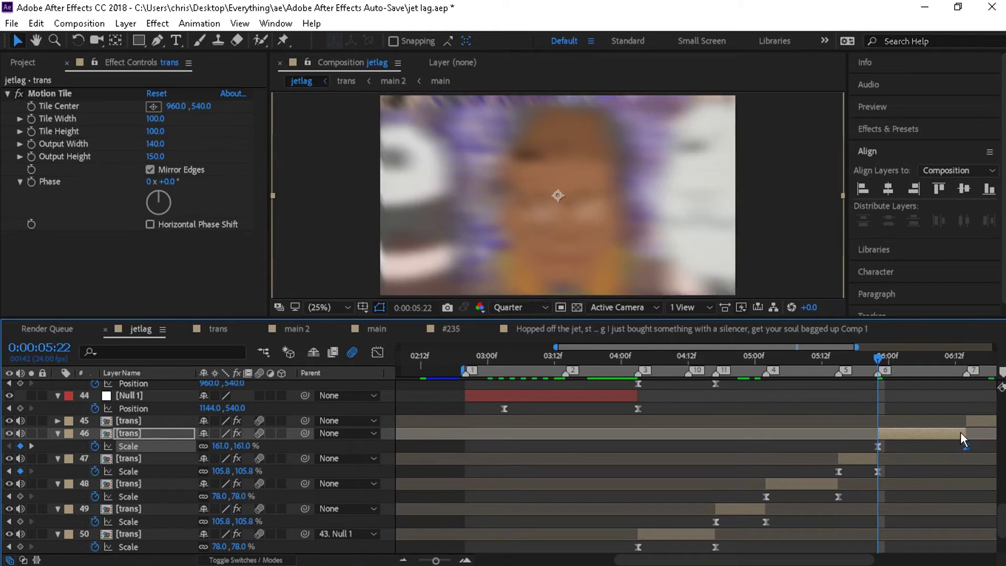
Step: Split the remaining trans clip at marker 8 and paste scale keyframes from 78% to 105.8% across the marker 7 clip
{"action": "left_click_drag", "start_coordinate": [843, 559], "coordinate": [943, 560]}
{"action": "left_click", "coordinate": [813, 359]}
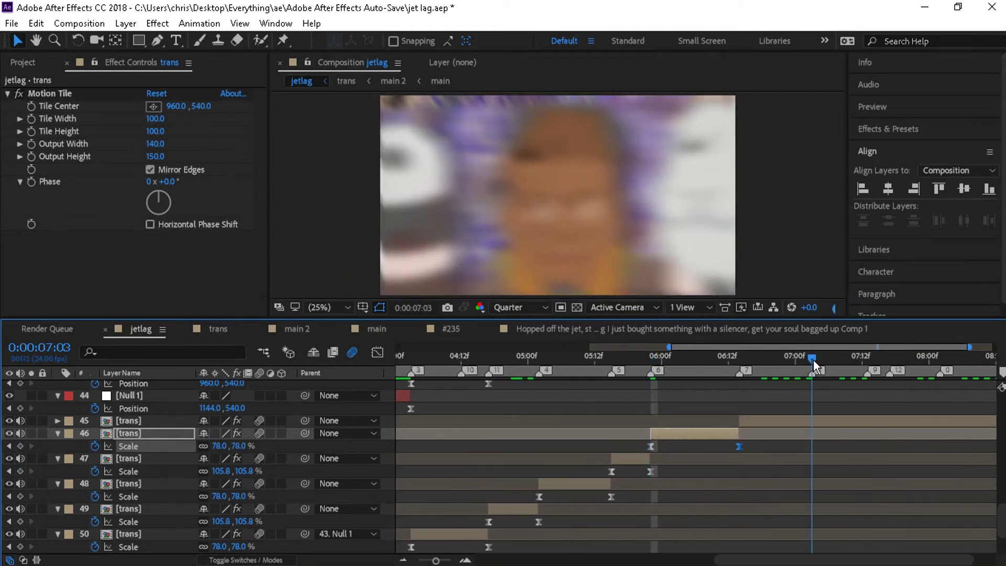
{"action": "left_click", "coordinate": [821, 421]}
{"action": "key", "text": "ctrl+shift+d"}
{"action": "left_click", "coordinate": [754, 433]}
{"action": "key", "text": "i"}
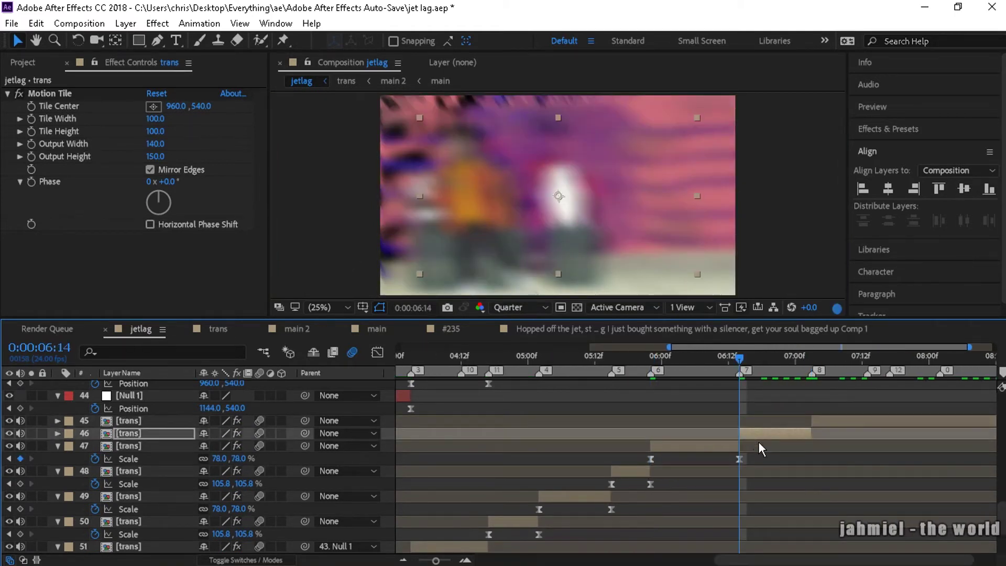
{"action": "key", "text": "s"}
{"action": "left_click", "coordinate": [811, 446]}
Step: Copy the marker 6 clip's scale keyframes onto the start of the marker 8 clip
{"action": "left_click_drag", "start_coordinate": [791, 453], "coordinate": [636, 484]}
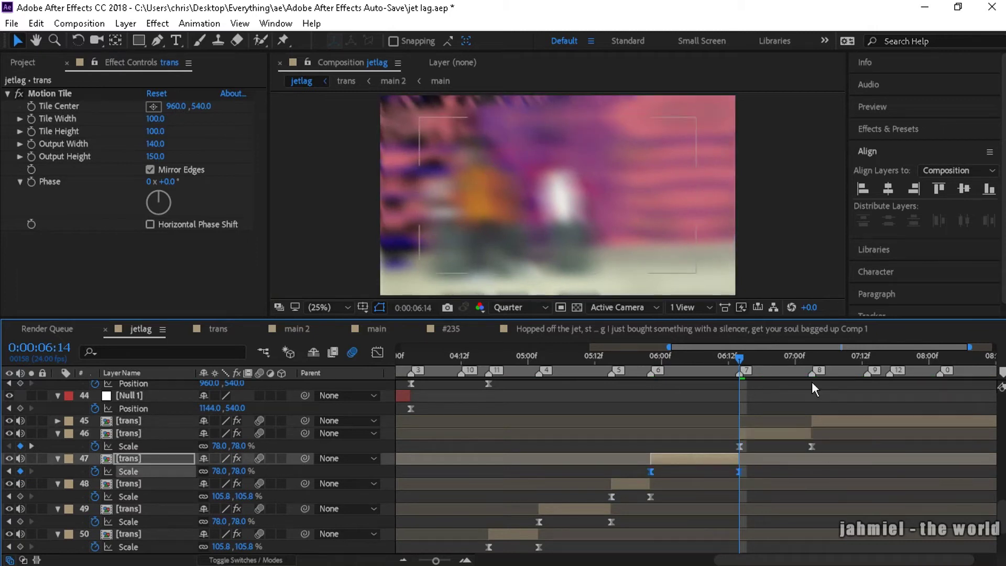
{"action": "left_click", "coordinate": [839, 420]}
{"action": "key", "text": "i"}
{"action": "key", "text": "ctrl+v"}
Step: Split the remaining clip at marker 9, with the marker 8 clip's last scale keyframe at the cut and no scale keyframes on the new piece
{"action": "left_click", "coordinate": [867, 357]}
{"action": "left_click", "coordinate": [890, 434]}
{"action": "left_click_drag", "start_coordinate": [899, 433], "coordinate": [797, 430]}
{"action": "key", "text": "ctrl+shift+d"}
{"action": "key", "text": "s"}
{"action": "key", "text": "Delete"}
Step: Split the remaining clip at marker 12 and fit the marker 5 clip's copied scale keyframes across the marker 9 clip
{"action": "left_click_drag", "start_coordinate": [668, 528], "coordinate": [598, 536]}
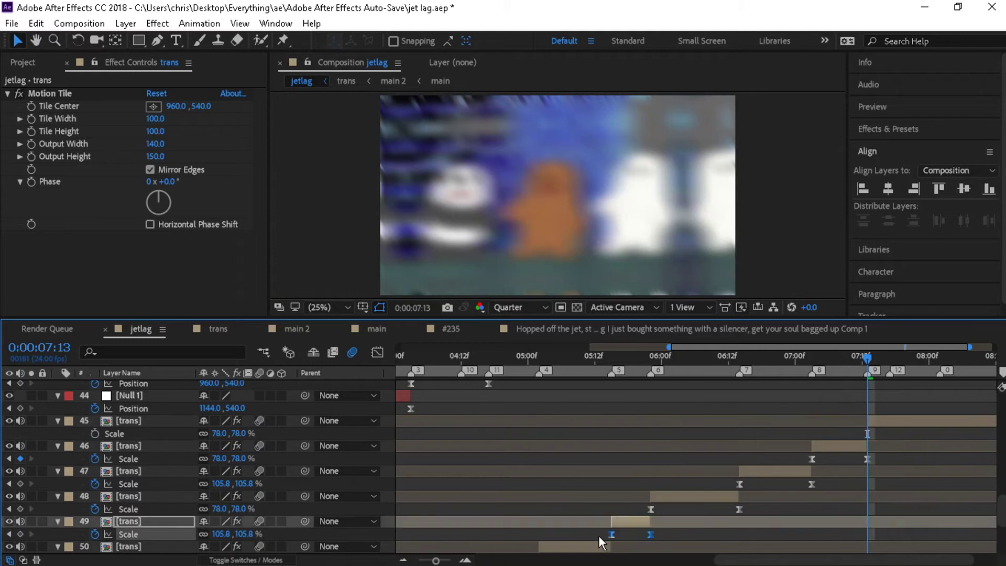
{"action": "left_click_drag", "start_coordinate": [891, 362], "coordinate": [889, 361]}
{"action": "left_click", "coordinate": [897, 422]}
{"action": "key", "text": "ctrl+shift+d"}
{"action": "left_click", "coordinate": [879, 434]}
{"action": "key", "text": "i"}
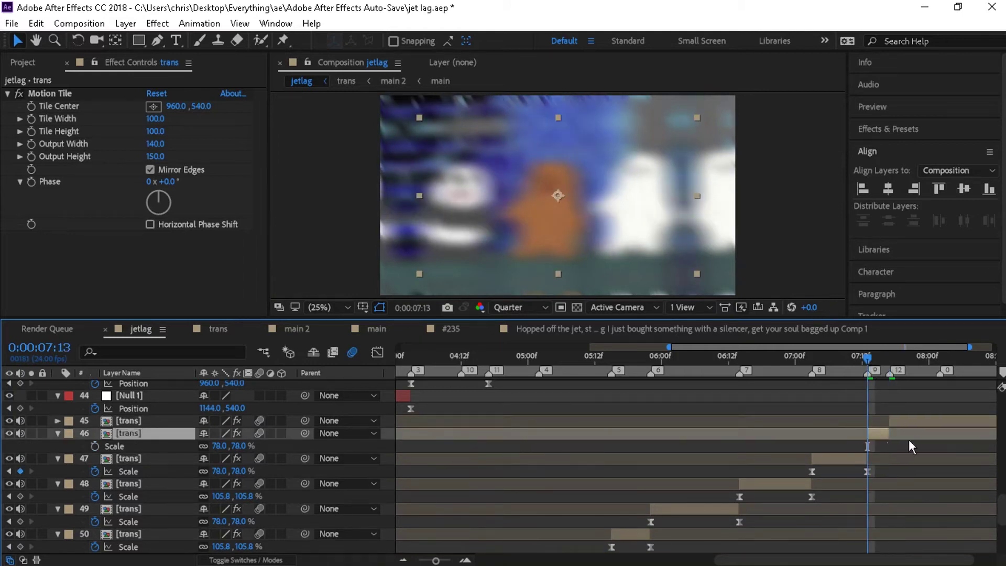
{"action": "key", "text": "ctrl+v"}
{"action": "left_click", "coordinate": [890, 446]}
{"action": "left_click_drag", "start_coordinate": [906, 446], "coordinate": [889, 445]}
Step: Split the remaining clip at marker 0 and paste the marker 8 clip's scale keyframes across the marker 12 clip
{"action": "left_click", "coordinate": [939, 359]}
{"action": "left_click", "coordinate": [939, 420]}
{"action": "key", "text": "ctrl+shift+d"}
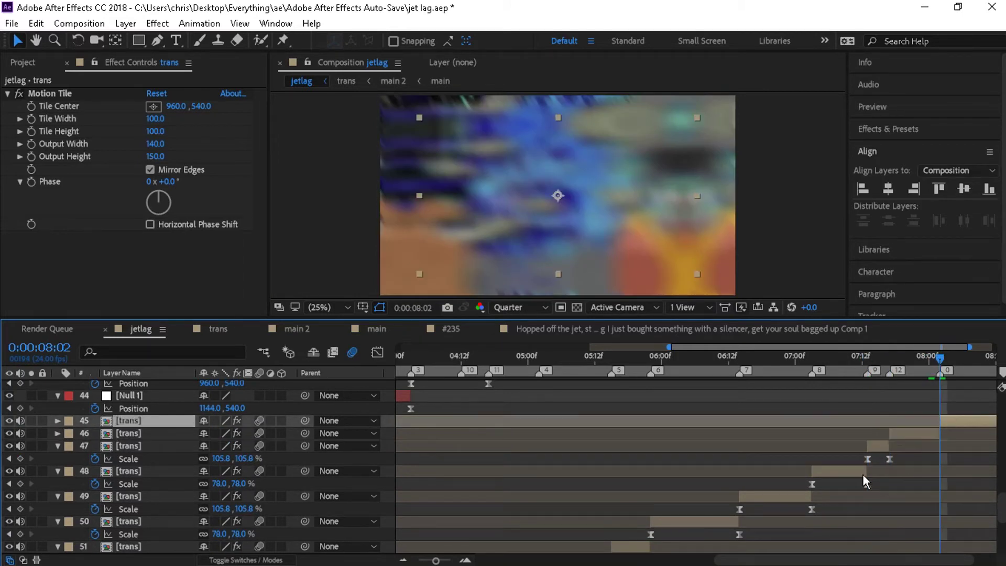
{"action": "left_click_drag", "start_coordinate": [882, 479], "coordinate": [801, 487]}
{"action": "key", "text": "ctrl+c"}
{"action": "left_click", "coordinate": [901, 435]}
{"action": "key", "text": "i"}
{"action": "key", "text": "ctrl+v"}
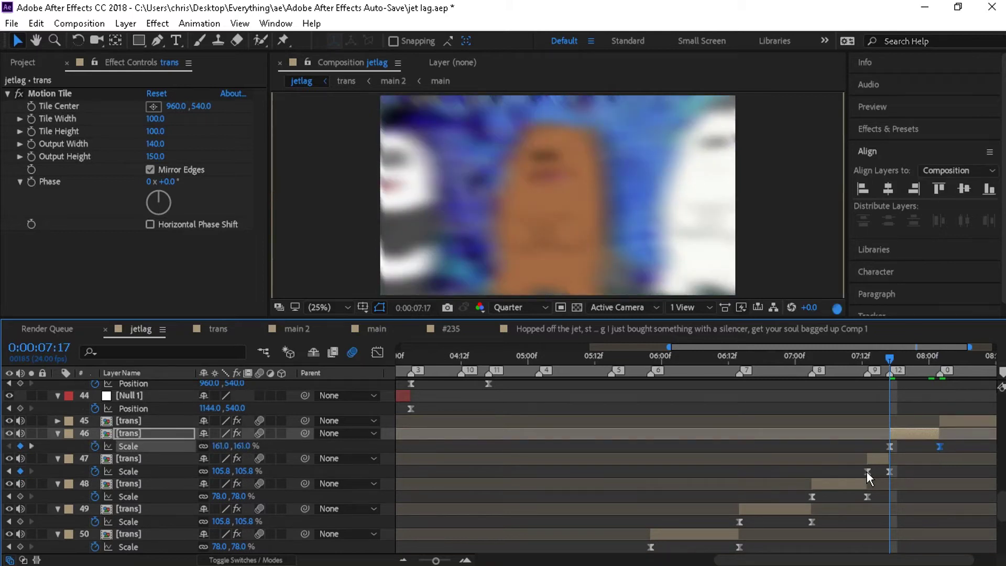
Step: Copy the marker 9 clip's scale keyframes onto the final trans clip and move the last keyframe to the clip's end
{"action": "left_click_drag", "start_coordinate": [900, 473], "coordinate": [860, 468]}
{"action": "key", "text": "ctrl+c"}
{"action": "left_click", "coordinate": [947, 421]}
{"action": "key", "text": "i"}
{"action": "key", "text": "ctrl+v"}
{"action": "left_click", "coordinate": [961, 439]}
{"action": "left_click_drag", "start_coordinate": [962, 434], "coordinate": [990, 440]}
Step: Preview the full run of transitions from 2:19 and examine the cuts around marker 3
{"action": "left_click_drag", "start_coordinate": [435, 560], "coordinate": [410, 559]}
{"action": "left_click", "coordinate": [588, 358]}
{"action": "key", "text": "space"}
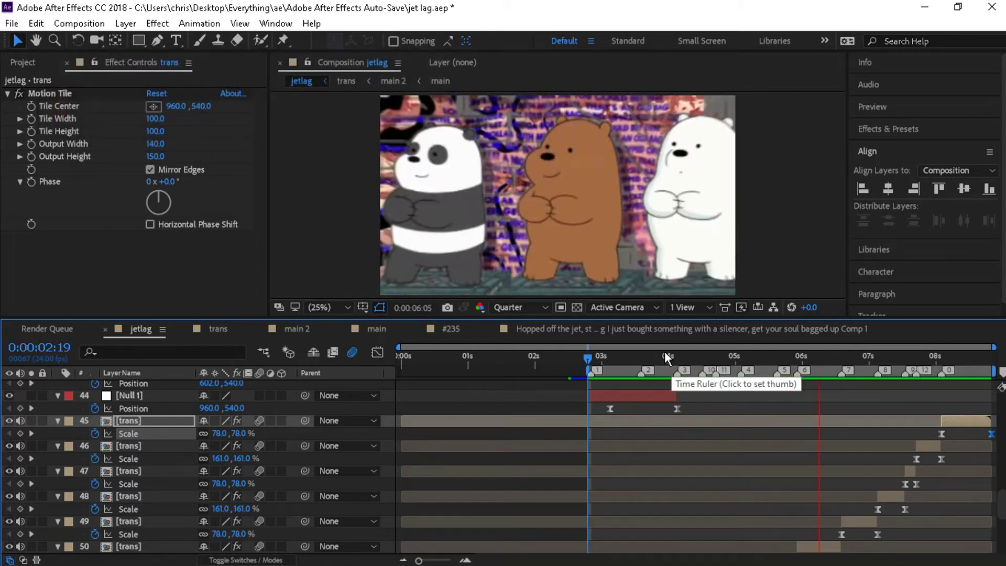
{"action": "left_click", "coordinate": [701, 355]}
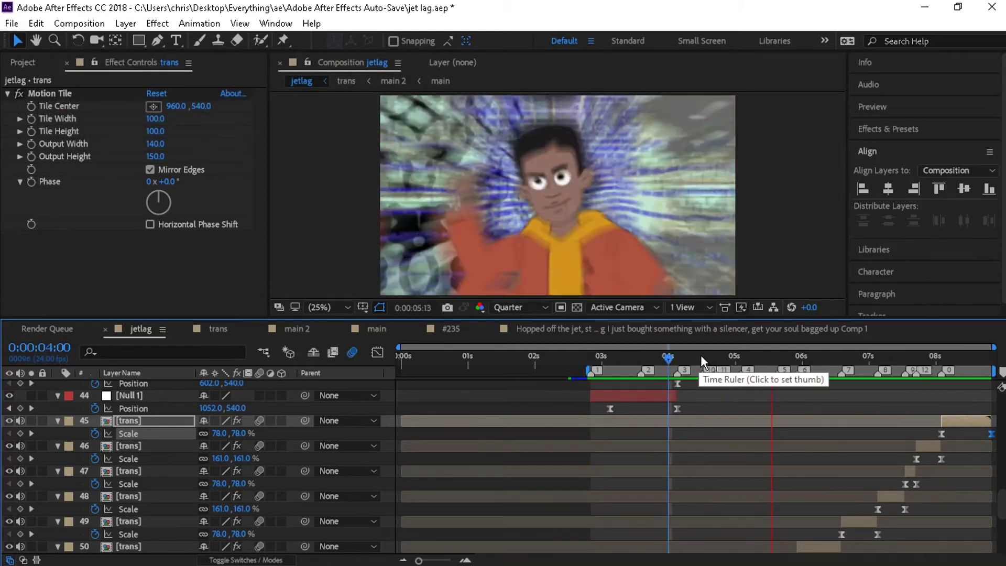
{"action": "left_click", "coordinate": [679, 356]}
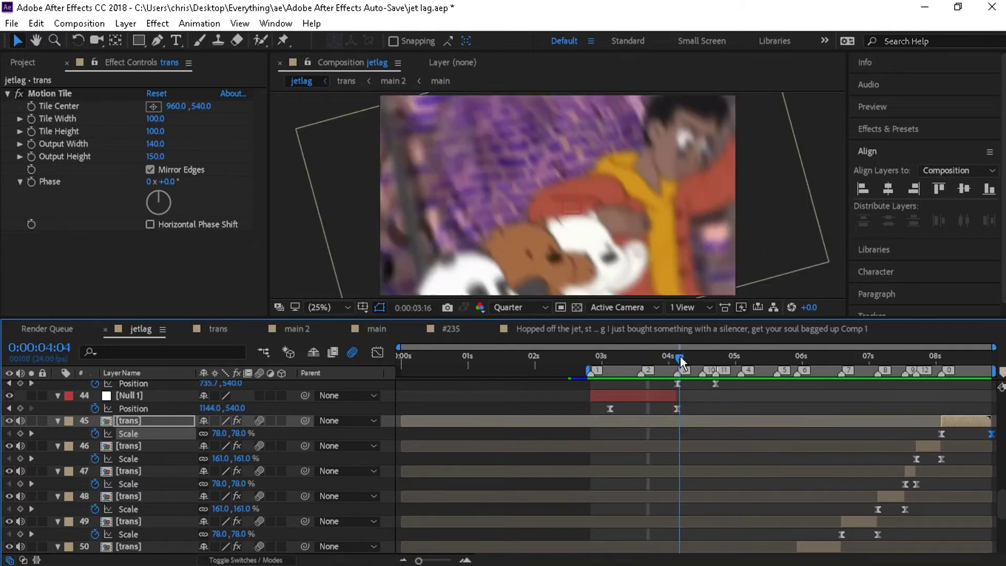
{"action": "left_click", "coordinate": [690, 357]}
{"action": "scroll", "coordinate": [861, 440], "scroll_direction": "up", "scroll_amount": 3}
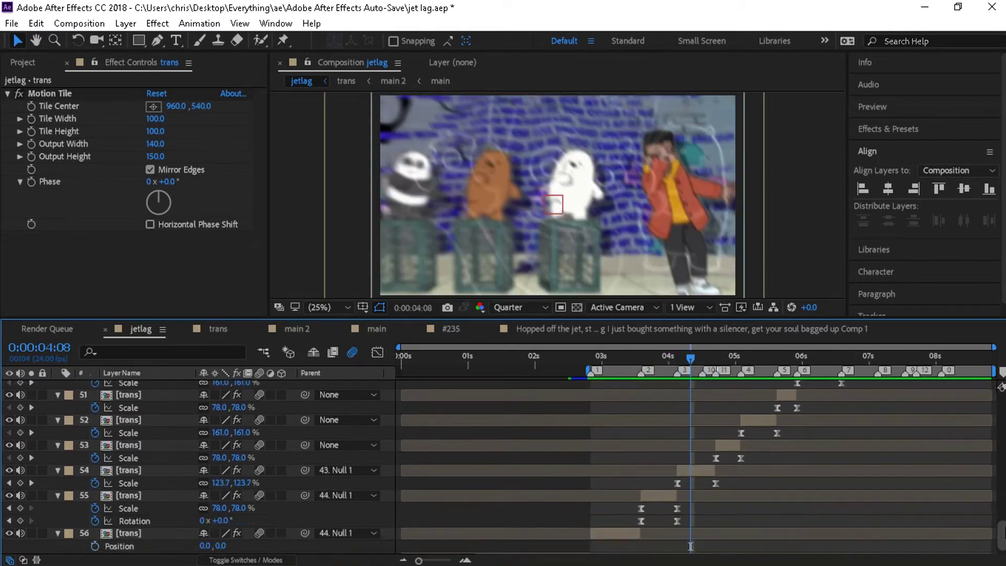
Step: Animate the marker 11 clip's position from 960, 540 at its start to 960, 684 at its end, with Mirror Edges off
{"action": "left_click", "coordinate": [710, 358]}
{"action": "left_click_drag", "start_coordinate": [710, 358], "coordinate": [740, 366]}
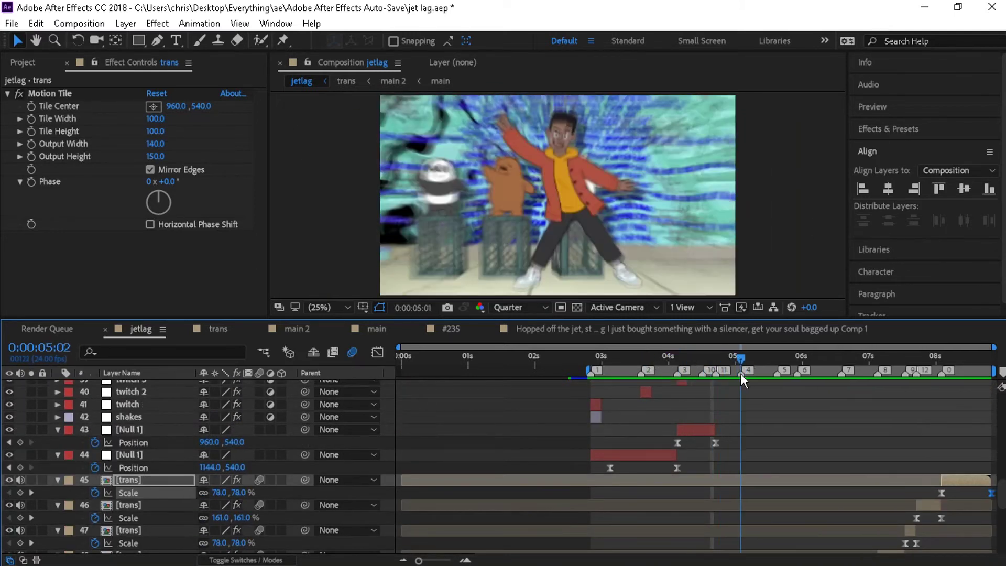
{"action": "left_click_drag", "start_coordinate": [1002, 495], "coordinate": [1004, 542]}
{"action": "scroll", "coordinate": [627, 459], "scroll_direction": "down", "scroll_amount": 5}
{"action": "scroll", "coordinate": [627, 458], "scroll_direction": "up", "scroll_amount": 3}
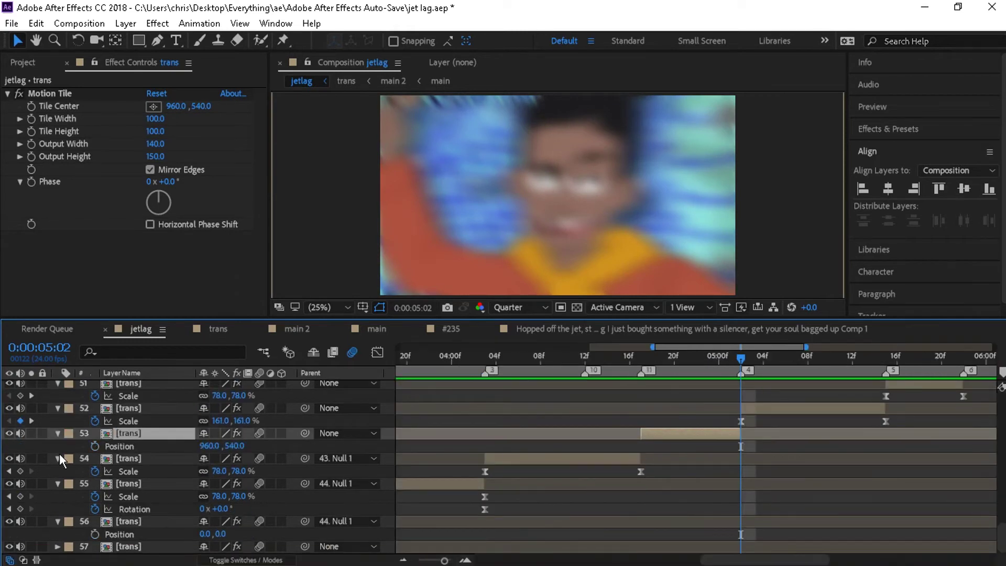
{"action": "left_click_drag", "start_coordinate": [233, 446], "coordinate": [184, 449]}
{"action": "left_click_drag", "start_coordinate": [740, 446], "coordinate": [729, 448]}
{"action": "left_click_drag", "start_coordinate": [729, 360], "coordinate": [729, 372]}
{"action": "left_click_drag", "start_coordinate": [235, 446], "coordinate": [399, 451]}
{"action": "left_click", "coordinate": [149, 170]}
{"action": "left_click_drag", "start_coordinate": [729, 445], "coordinate": [740, 446]}
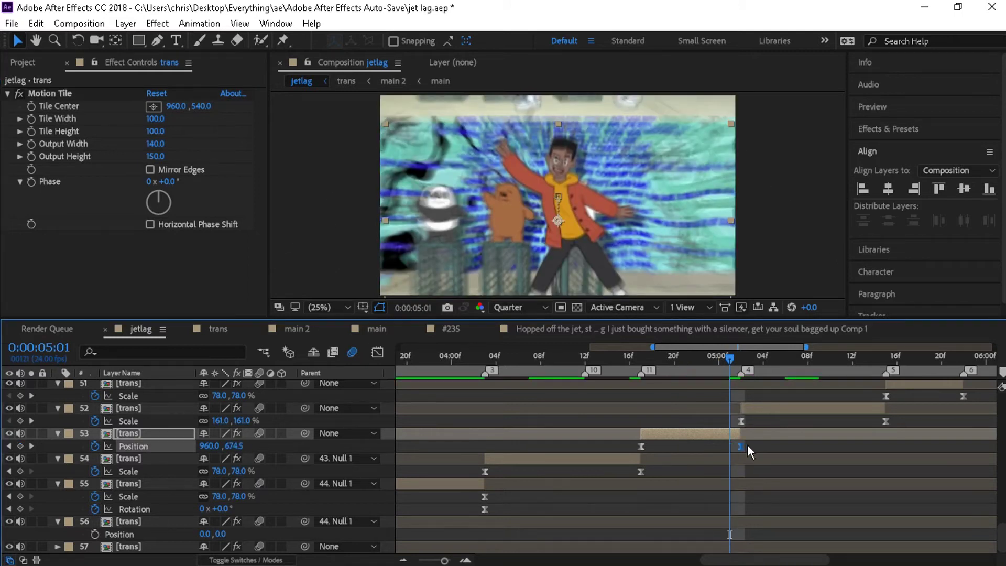
Step: Reshape the marker 11 clip's position speed graph so the movement starts slowly and peaks sharply at marker 4
{"action": "key", "text": "shift+F3"}
{"action": "left_click_drag", "start_coordinate": [733, 520], "coordinate": [740, 521]}
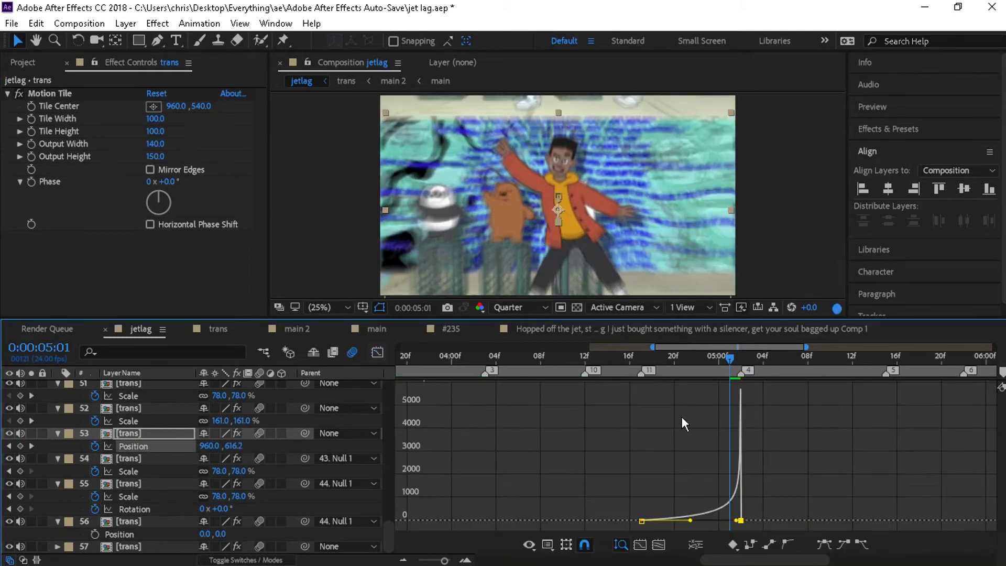
{"action": "key", "text": "shift+F3"}
Step: Add a position keyframe of 960, 540 to the marker 4 clip a few frames after its start
{"action": "left_click", "coordinate": [755, 407]}
{"action": "key", "text": "Page_Down"}
{"action": "key", "text": "p"}
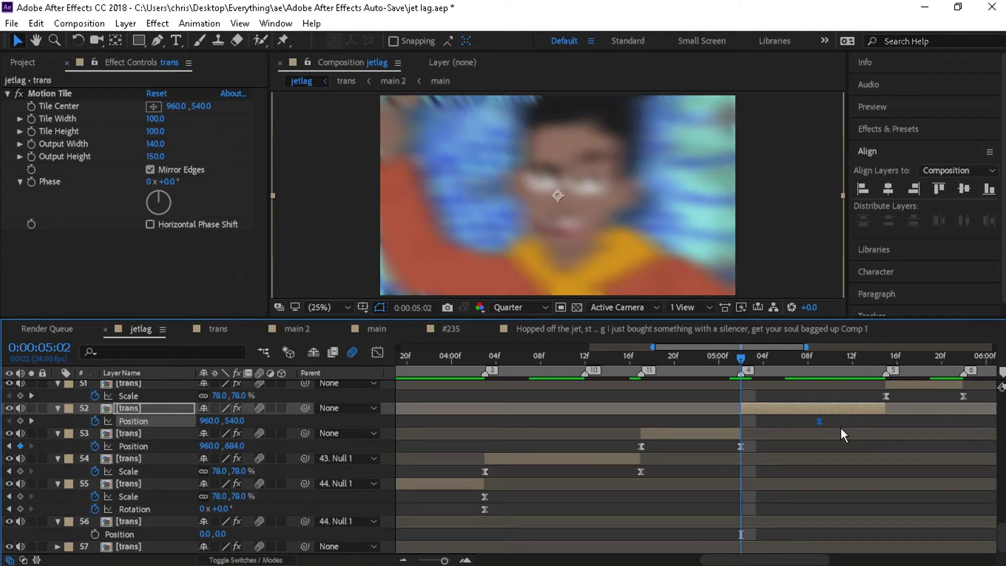
Step: Try a starting position of 960, 352 with Mirror Edges off on the marker 4 clip, and undo the changes
{"action": "left_click_drag", "start_coordinate": [238, 423], "coordinate": [140, 422]}
{"action": "left_click", "coordinate": [149, 170]}
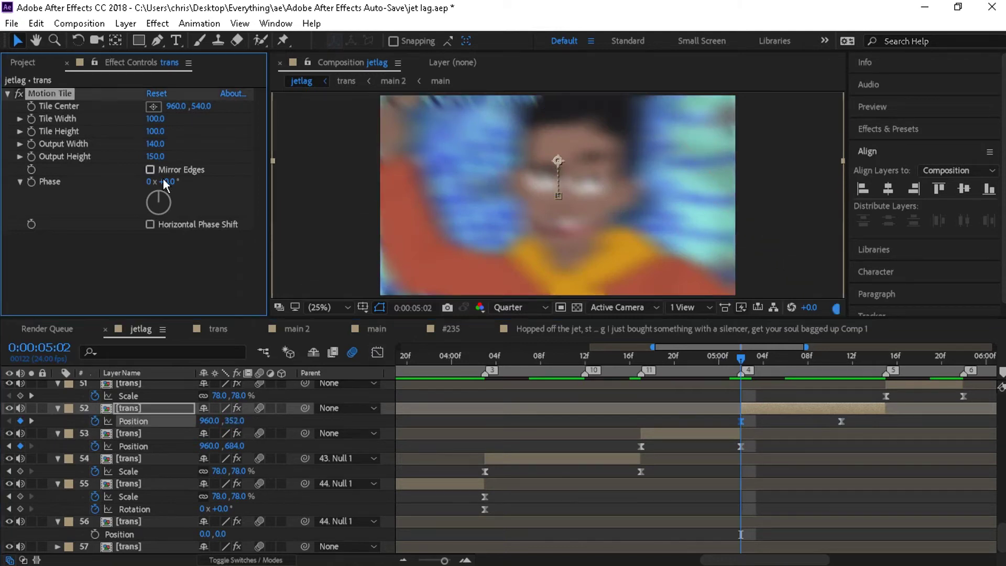
{"action": "left_click", "coordinate": [134, 421]}
{"action": "left_click", "coordinate": [377, 352]}
{"action": "key", "text": "ctrl+z"}
{"action": "left_click", "coordinate": [377, 353]}
{"action": "key", "text": "ctrl+z"}
{"action": "key", "text": "ctrl+z"}
Step: Start the marker 4 clip at position 960, 386, shape its speed graph to begin fast and slow down, and preview the transition
{"action": "left_click_drag", "start_coordinate": [237, 421], "coordinate": [156, 421]}
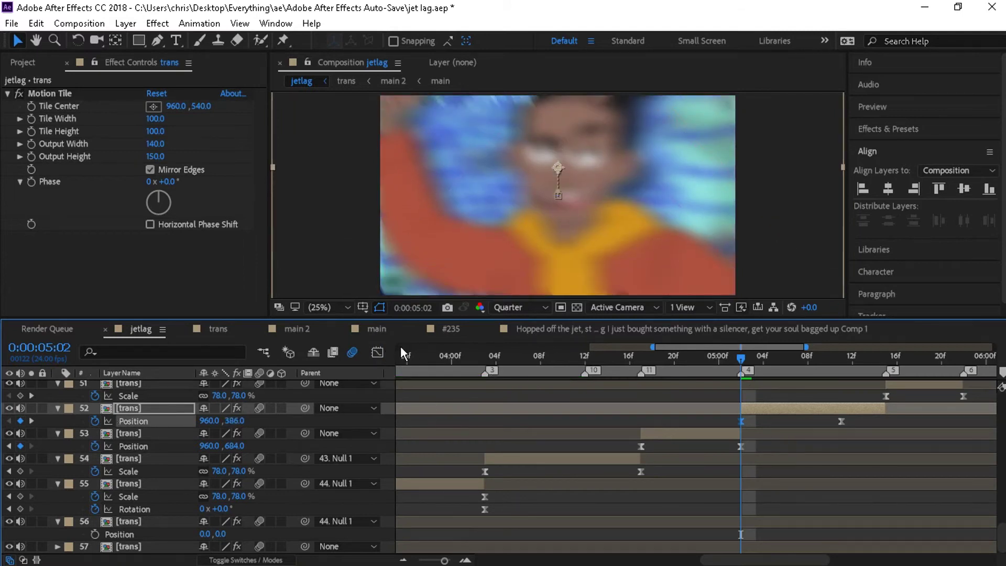
{"action": "key", "text": "shift+F3"}
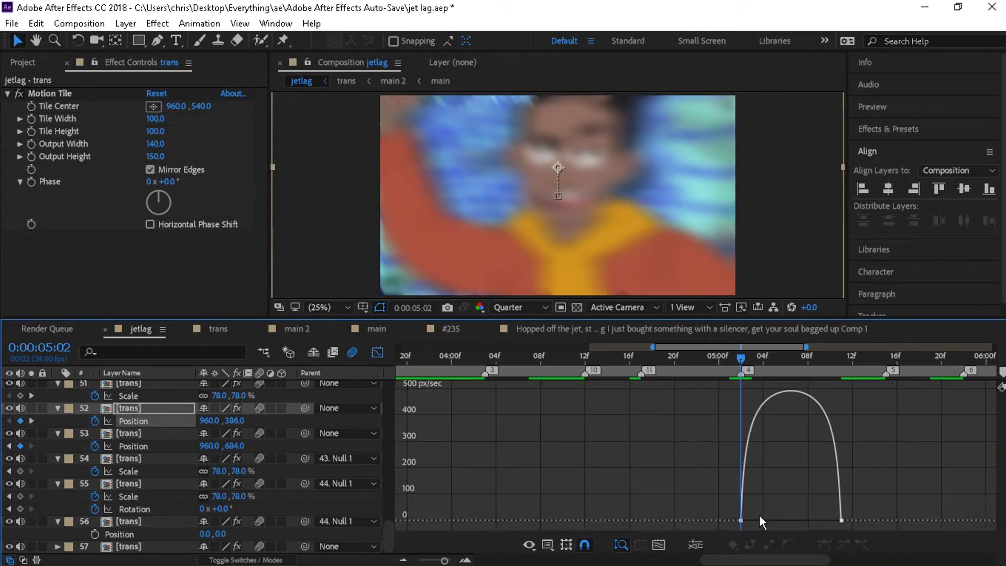
{"action": "left_click_drag", "start_coordinate": [749, 520], "coordinate": [728, 521]}
{"action": "key", "text": "super"}
{"action": "left_click_drag", "start_coordinate": [832, 520], "coordinate": [790, 520]}
{"action": "left_click", "coordinate": [648, 354]}
{"action": "key", "text": "space"}
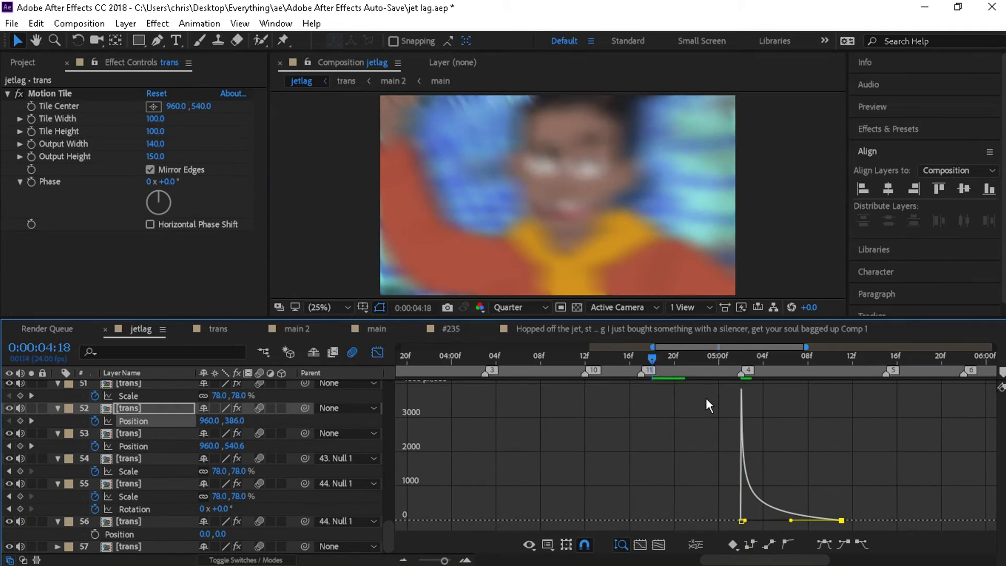
{"action": "left_click", "coordinate": [552, 361]}
{"action": "left_click_drag", "start_coordinate": [552, 363], "coordinate": [570, 360]}
{"action": "key", "text": "space"}
Step: Try a starting position keyframe of 960, 374 on the marker 11 clip, with its 960, 540 keyframe moved a few frames in
{"action": "left_click", "coordinate": [640, 357]}
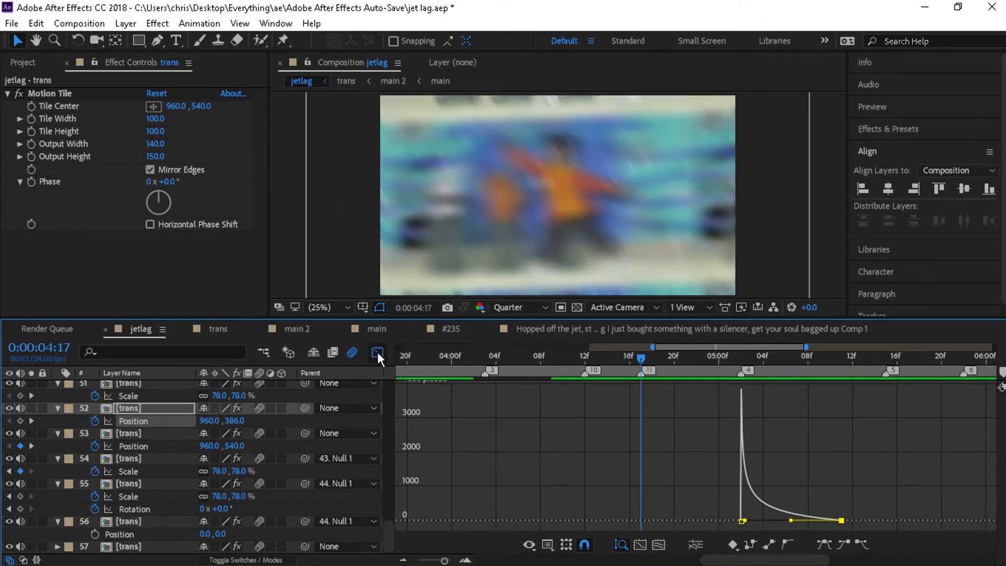
{"action": "left_click", "coordinate": [377, 352]}
{"action": "left_click", "coordinate": [683, 435]}
{"action": "scroll", "coordinate": [683, 436], "scroll_direction": "up", "scroll_amount": 1}
{"action": "left_click_drag", "start_coordinate": [234, 458], "coordinate": [135, 459]}
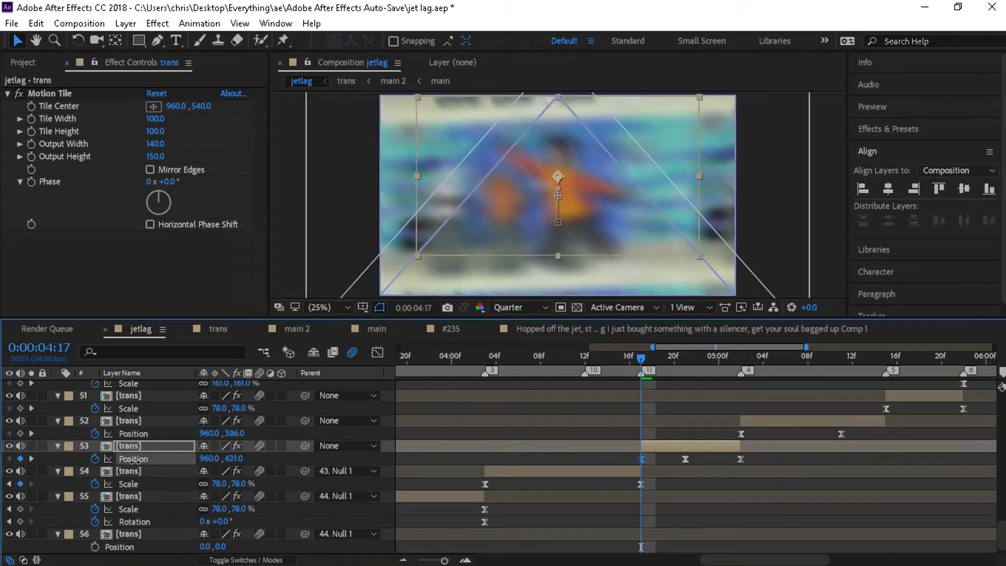
{"action": "left_click_drag", "start_coordinate": [643, 360], "coordinate": [671, 385]}
{"action": "key", "text": "space"}
Step: Preview the transitions from just before marker 3 through marker 5, checking the marker 11 clip's movement
{"action": "left_click", "coordinate": [620, 359]}
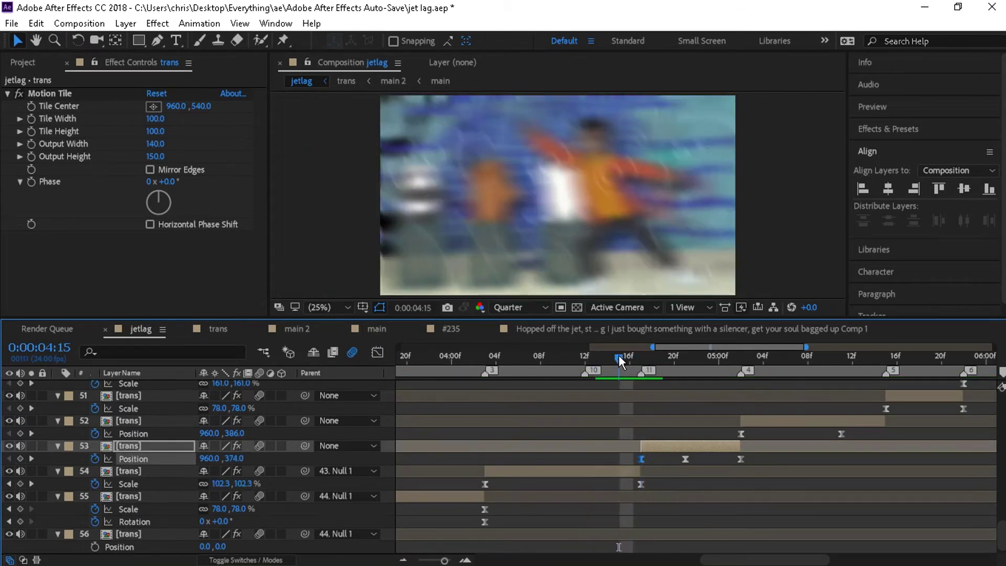
{"action": "key", "text": "space"}
{"action": "key", "text": "space"}
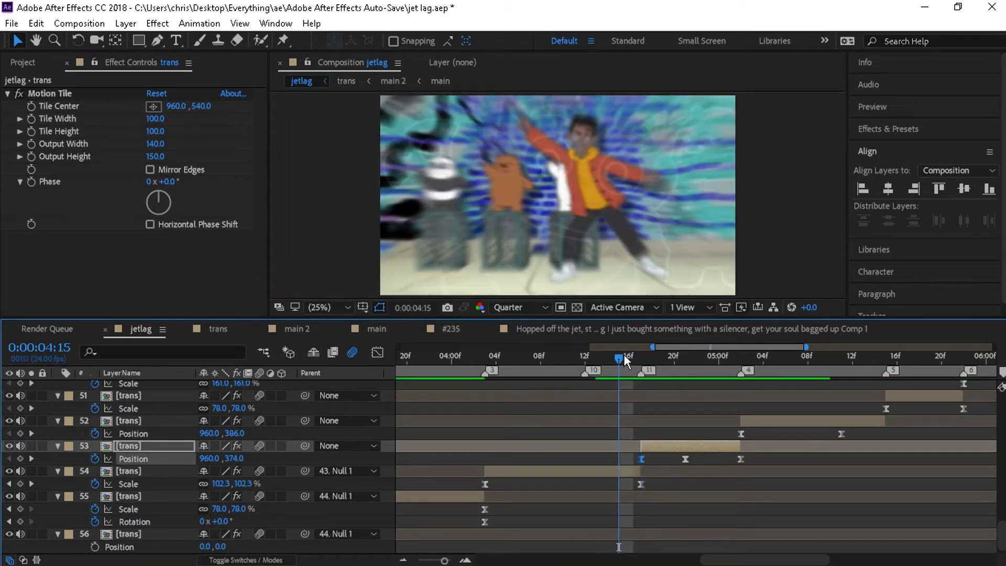
{"action": "left_click", "coordinate": [451, 356]}
{"action": "key", "text": "space"}
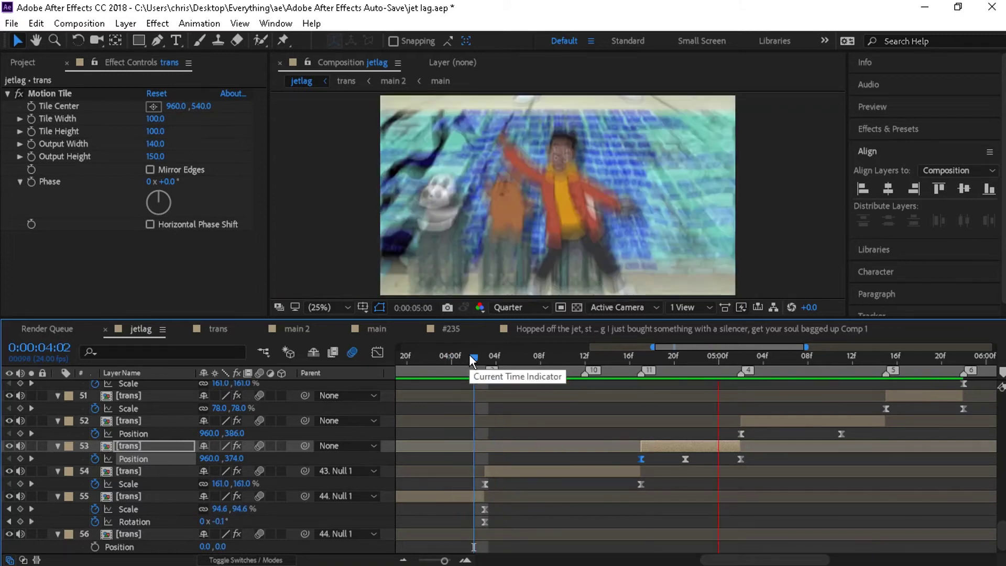
{"action": "left_click", "coordinate": [640, 360]}
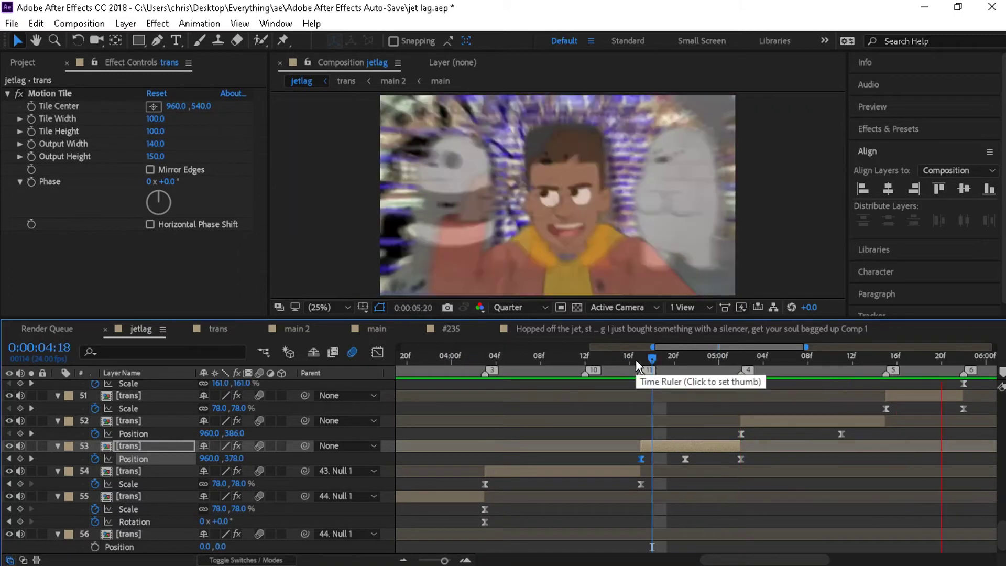
{"action": "key", "text": "space"}
{"action": "left_click", "coordinate": [454, 358]}
{"action": "key", "text": "space"}
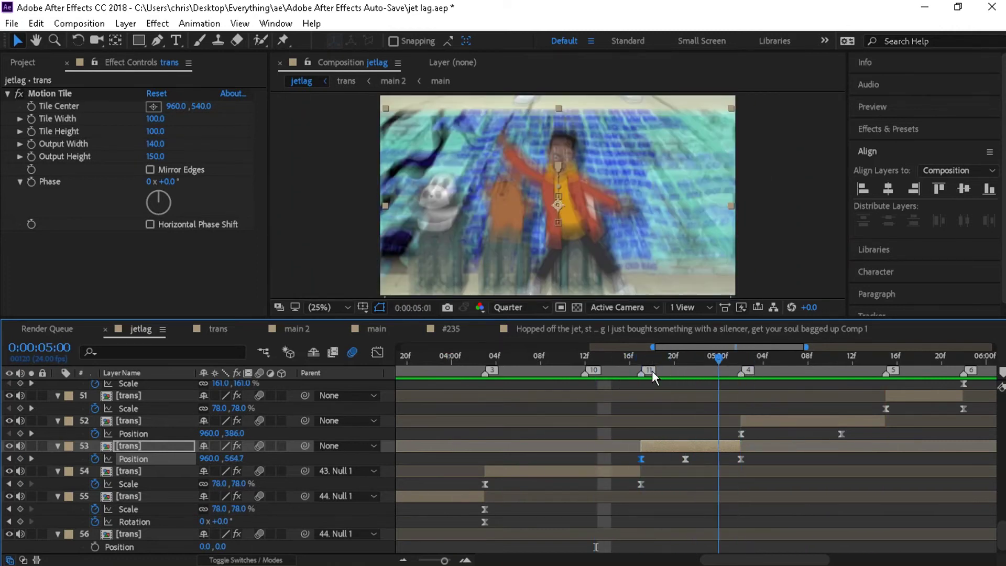
Step: Remove the marker 11 clip's starting position keyframe, move its 960, 540 keyframe to 4:20, and preview from 4:15
{"action": "left_click", "coordinate": [652, 370]}
{"action": "left_click_drag", "start_coordinate": [683, 459], "coordinate": [673, 459]}
{"action": "left_click", "coordinate": [619, 359]}
{"action": "key", "text": "space"}
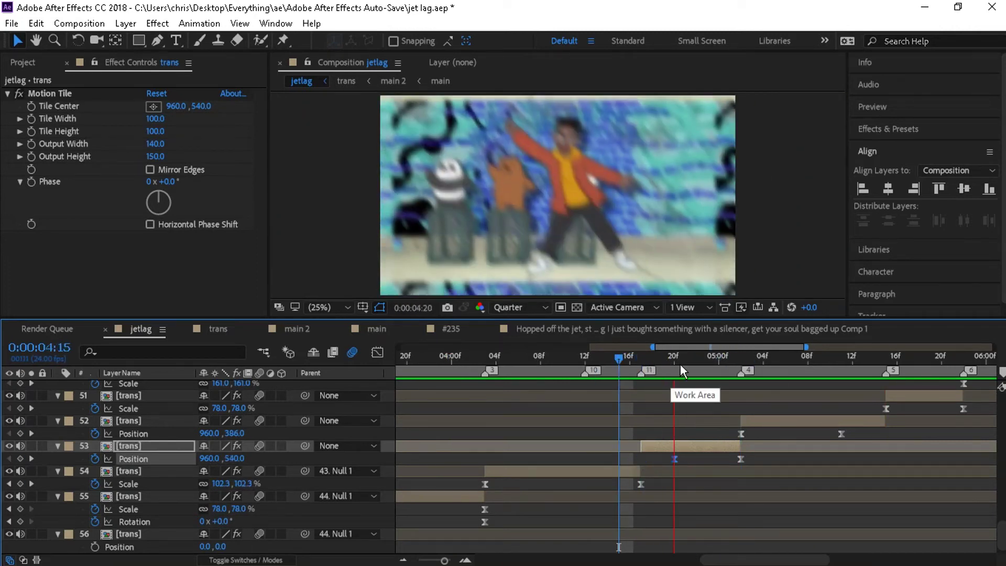
Step: Keyframe Mirror Edges on the marker 11 clip, on at its start and off by 4:23, and preview the change
{"action": "left_click", "coordinate": [640, 360]}
{"action": "left_click", "coordinate": [145, 166]}
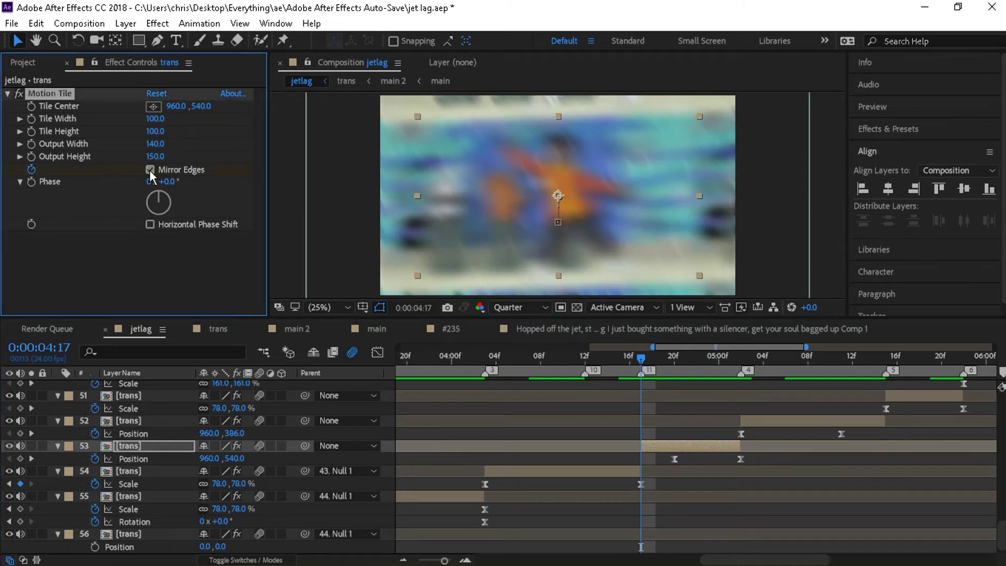
{"action": "key", "text": "space"}
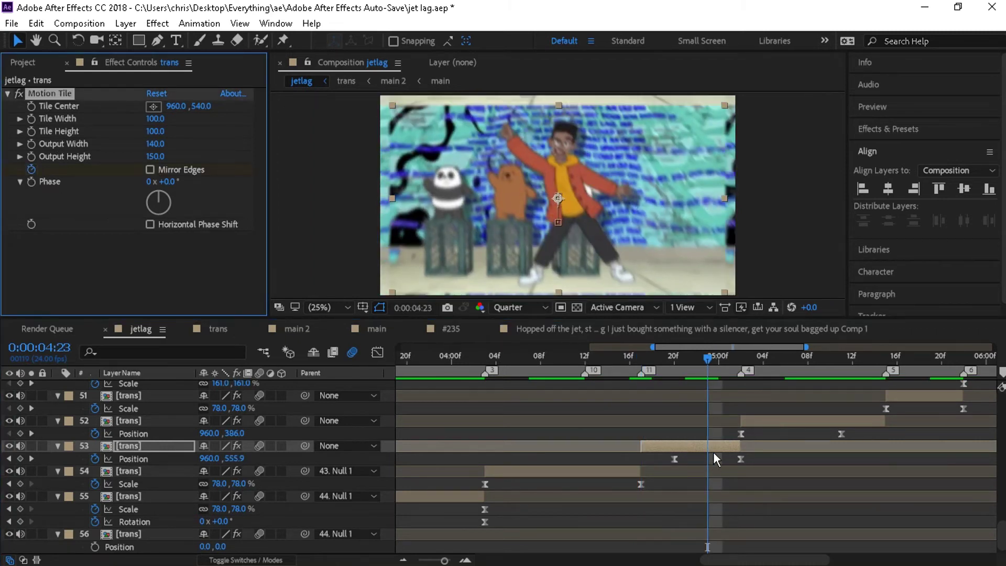
{"action": "key", "text": "u"}
{"action": "left_click", "coordinate": [629, 359]}
{"action": "key", "text": "space"}
Step: Set the marker 4 clip's starting position keyframe to 960, 288 and preview the transition into it
{"action": "left_click_drag", "start_coordinate": [663, 360], "coordinate": [740, 360]}
{"action": "left_click", "coordinate": [751, 422]}
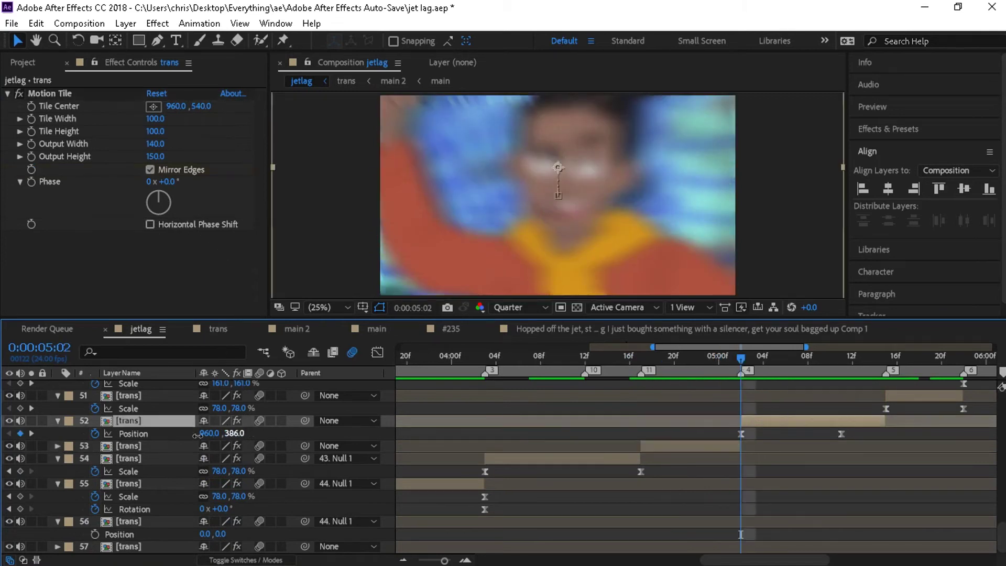
{"action": "left_click_drag", "start_coordinate": [197, 436], "coordinate": [173, 435]}
{"action": "left_click", "coordinate": [685, 360]}
{"action": "key", "text": "space"}
{"action": "left_click", "coordinate": [663, 361]}
{"action": "key", "text": "space"}
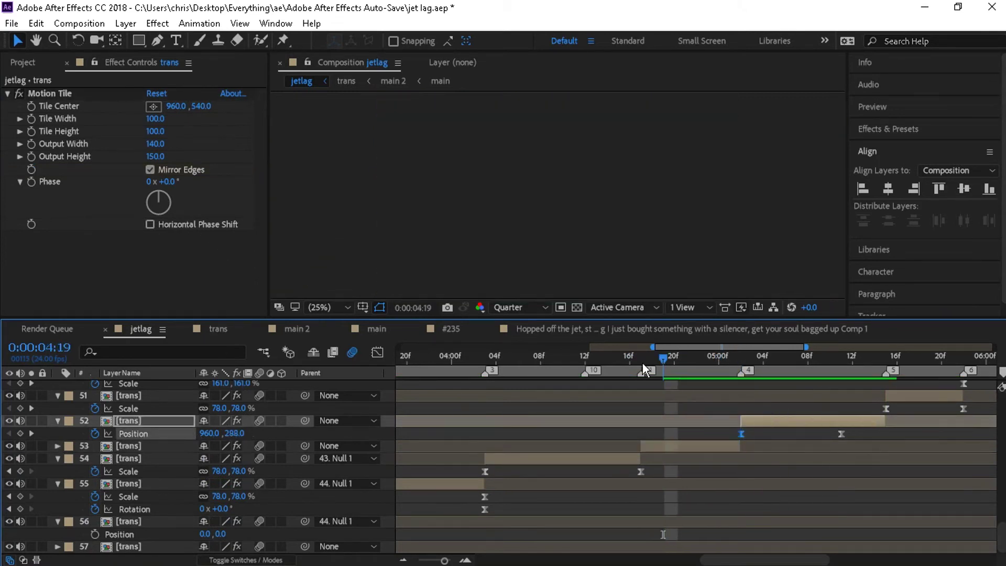
Step: Preview the transitions between markers 3 and 11 from several start points, including 4:10
{"action": "left_click", "coordinate": [596, 359]}
{"action": "key", "text": "space"}
{"action": "left_click", "coordinate": [559, 360]}
{"action": "key", "text": "space"}
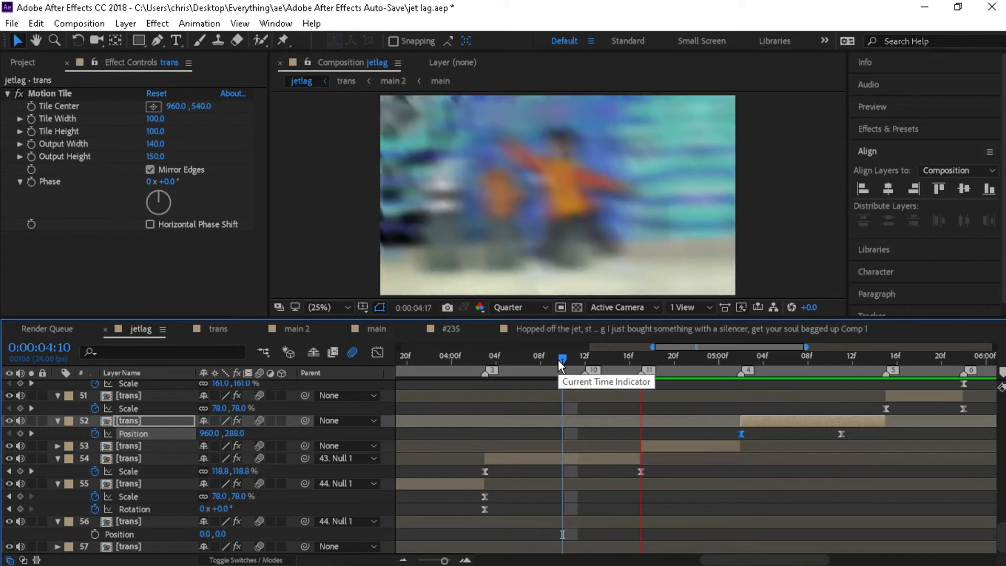
{"action": "left_click", "coordinate": [482, 359]}
{"action": "key", "text": "space"}
{"action": "left_click", "coordinate": [470, 359]}
{"action": "key", "text": "space"}
Step: Inspect the marker 11 clip's Motion Tile effect and preview its movement around 4:16 and 4:20
{"action": "left_click_drag", "start_coordinate": [433, 357], "coordinate": [708, 368]}
{"action": "left_click", "coordinate": [712, 445]}
{"action": "left_click", "coordinate": [137, 181]}
{"action": "left_click", "coordinate": [672, 365]}
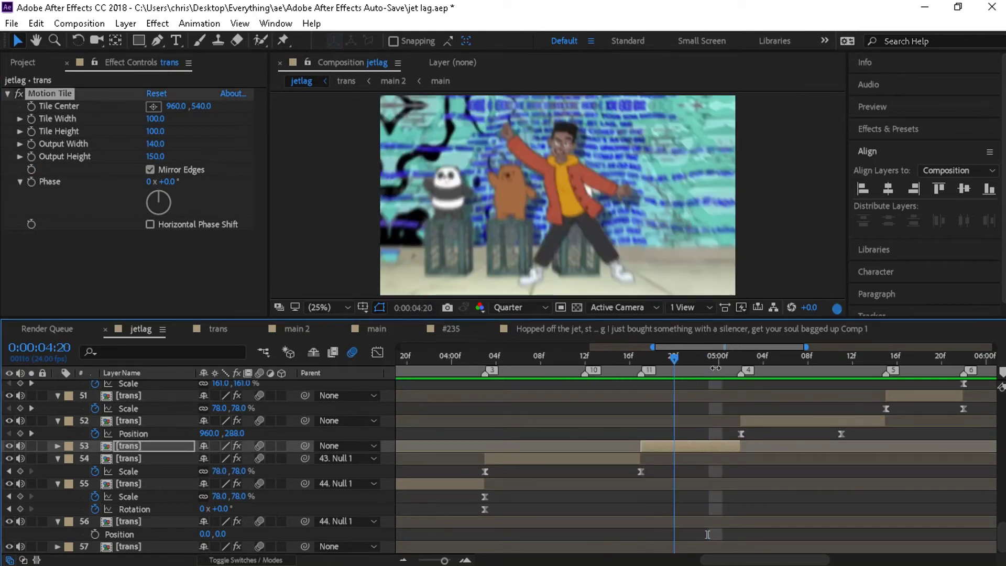
{"action": "key", "text": "space"}
{"action": "left_click", "coordinate": [573, 359]}
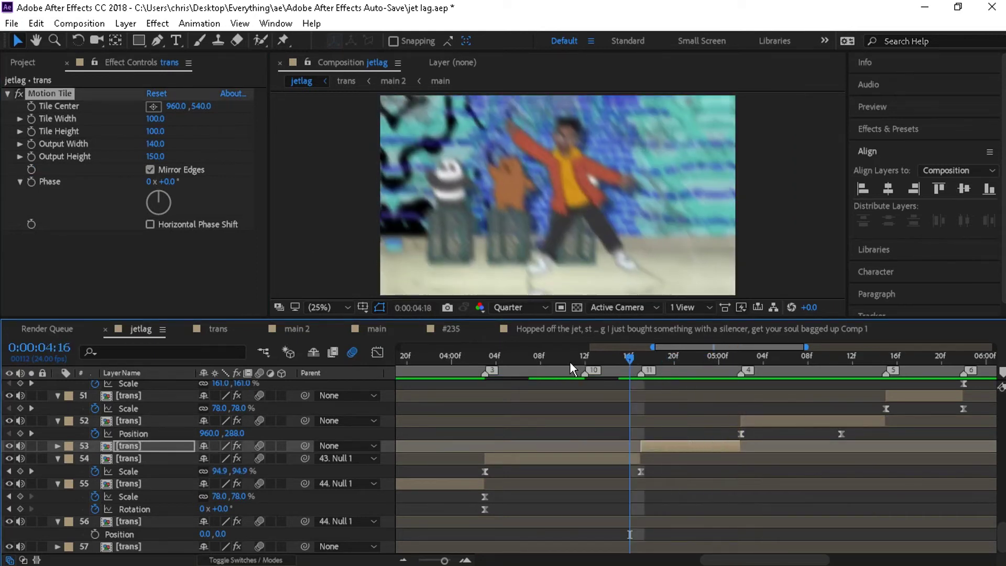
{"action": "left_click", "coordinate": [673, 360]}
{"action": "key", "text": "space"}
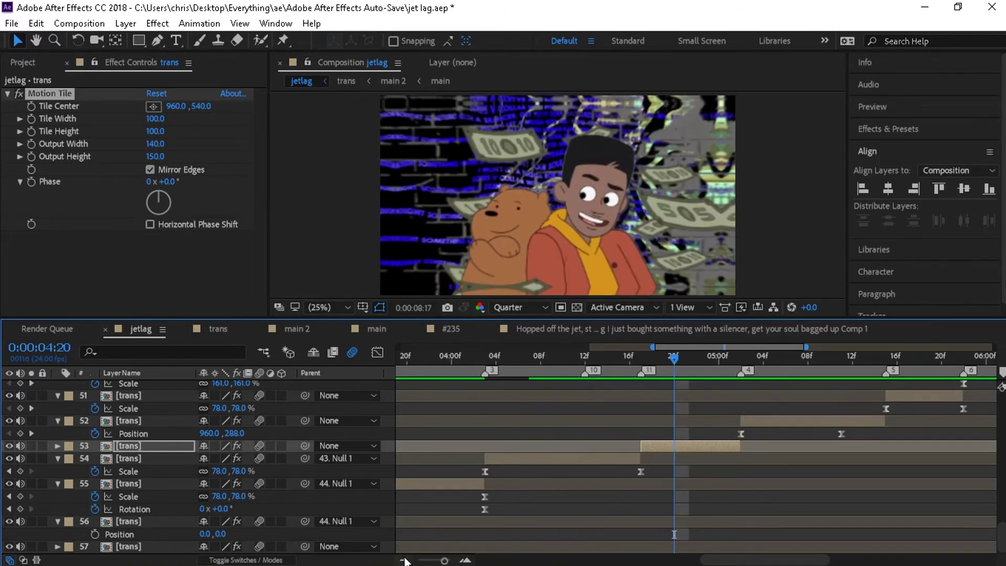
Step: Preview the whole edit from marker 1 onward, rechecking the transitions around markers 3 to 5
{"action": "left_click", "coordinate": [404, 560]}
{"action": "left_click", "coordinate": [548, 430]}
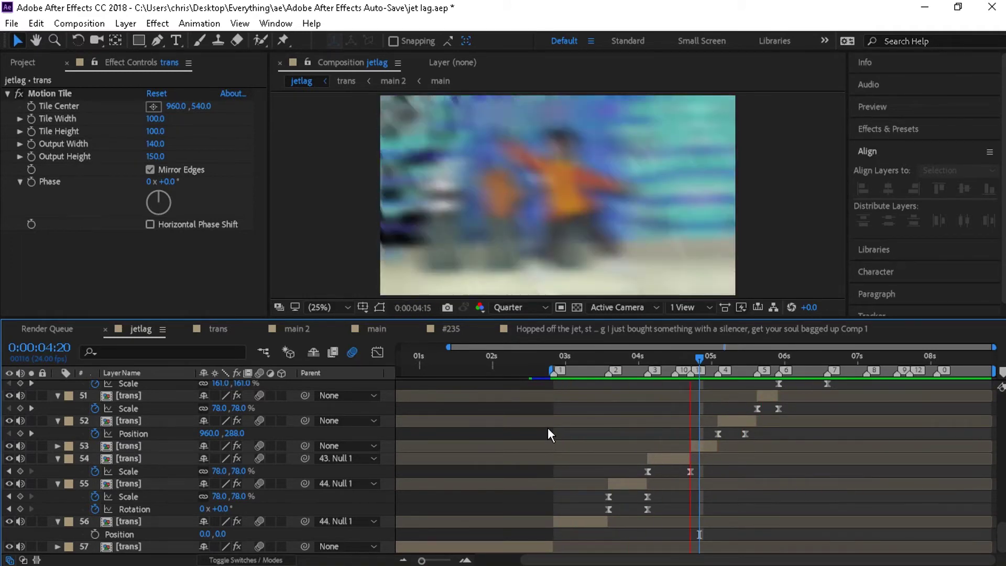
{"action": "left_click", "coordinate": [553, 357]}
{"action": "left_click", "coordinate": [591, 357]}
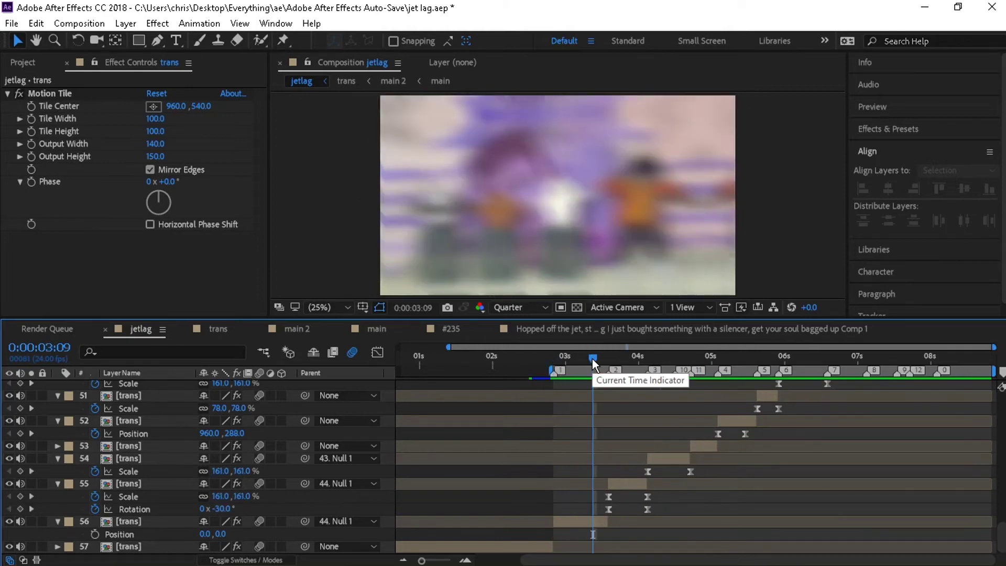
{"action": "left_click", "coordinate": [638, 356]}
{"action": "left_click", "coordinate": [702, 356]}
{"action": "left_click", "coordinate": [716, 354]}
{"action": "left_click", "coordinate": [743, 356]}
{"action": "left_click", "coordinate": [731, 358]}
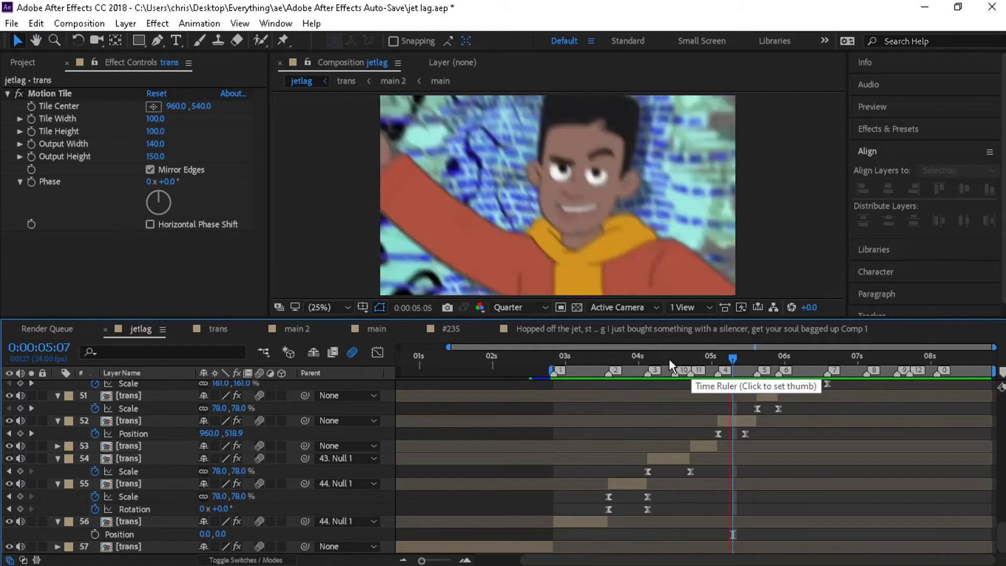
{"action": "left_click", "coordinate": [637, 361]}
{"action": "left_click", "coordinate": [586, 361]}
Step: Try a composition width of 1080 px and preview the edit in the square frame
{"action": "key", "text": "ctrl+k"}
{"action": "left_click", "coordinate": [95, 233]}
{"action": "type", "text": "1080"}
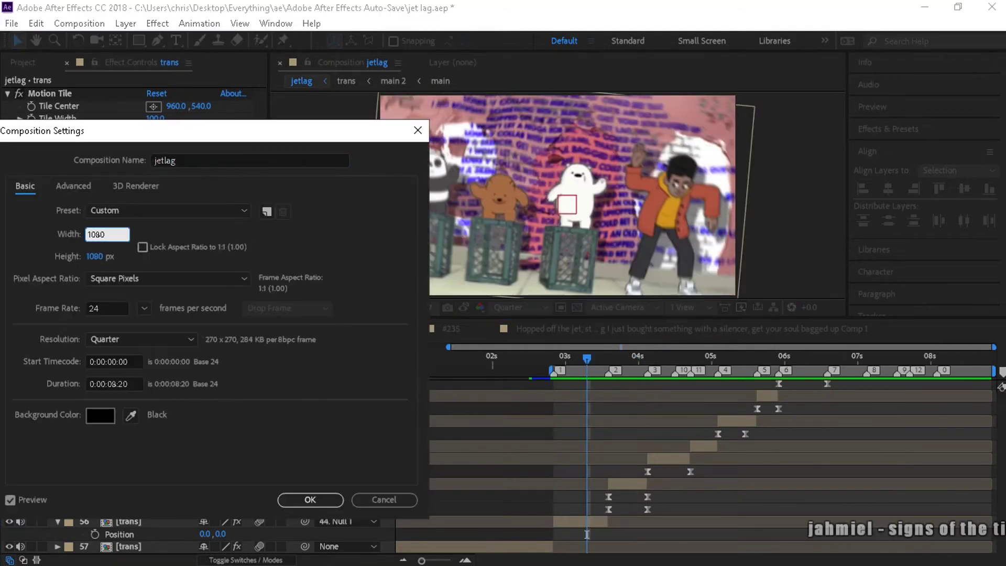
{"action": "key", "text": "Return"}
{"action": "left_click", "coordinate": [527, 363]}
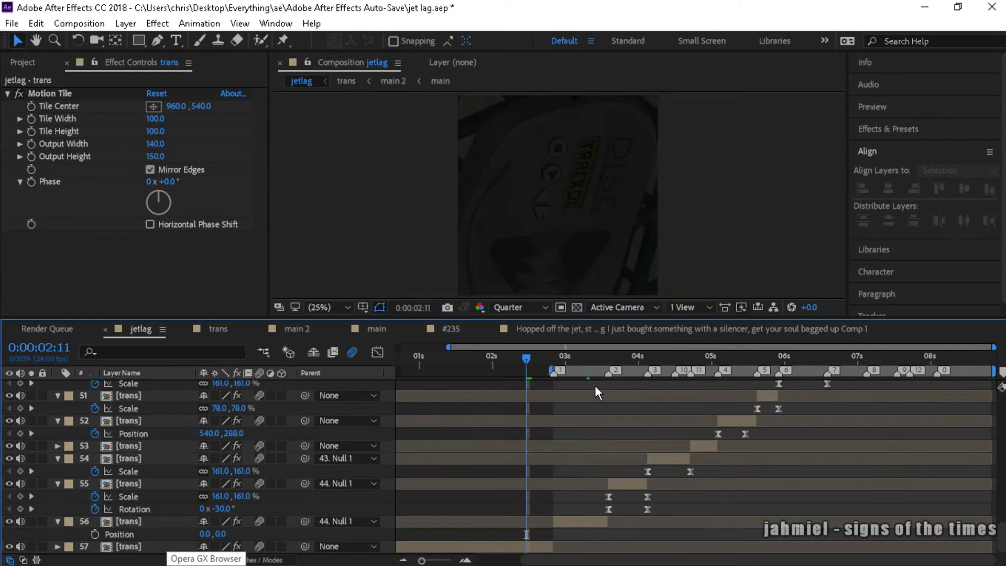
{"action": "key", "text": "space"}
{"action": "left_click", "coordinate": [549, 358]}
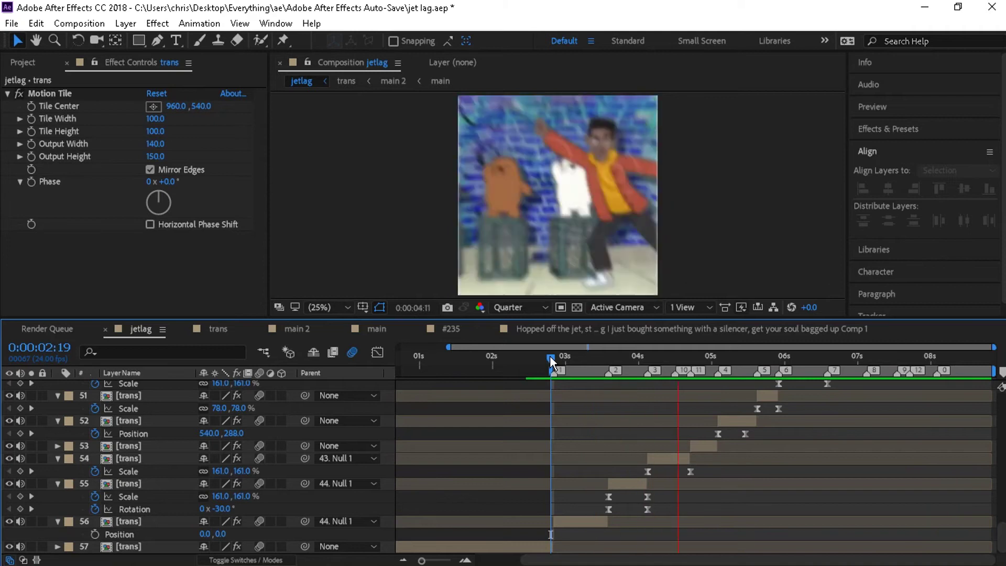
Step: Add the Transform effect to the marker 6 clip with Uniform Scale off and a Scale Width keyframe of 100 at 6:12
{"action": "left_click_drag", "start_coordinate": [549, 356], "coordinate": [830, 373]}
{"action": "left_click", "coordinate": [744, 421]}
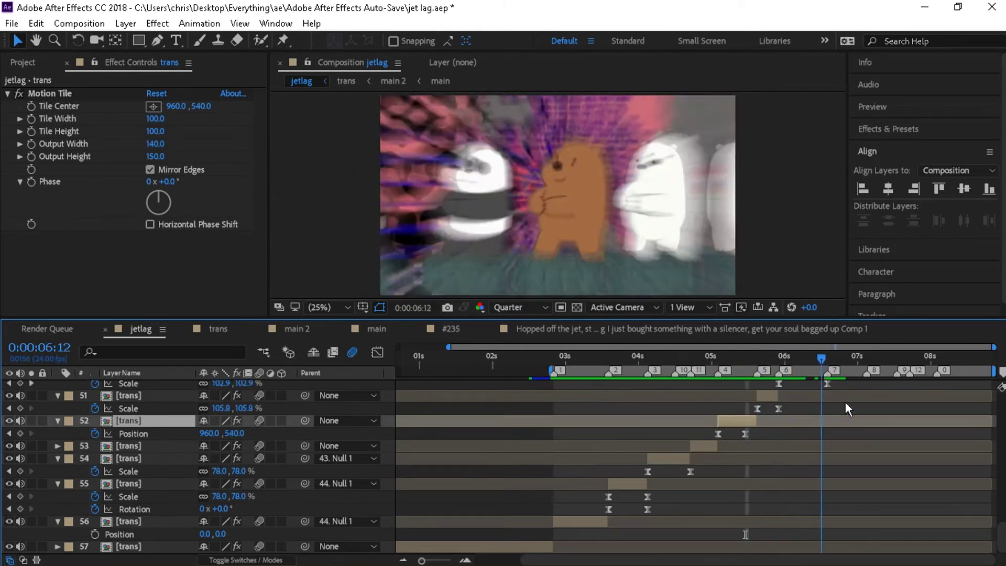
{"action": "scroll", "coordinate": [807, 471], "scroll_direction": "up", "scroll_amount": 3}
{"action": "left_click", "coordinate": [807, 495]}
{"action": "key", "text": "ctrl+space"}
{"action": "type", "text": "tran"}
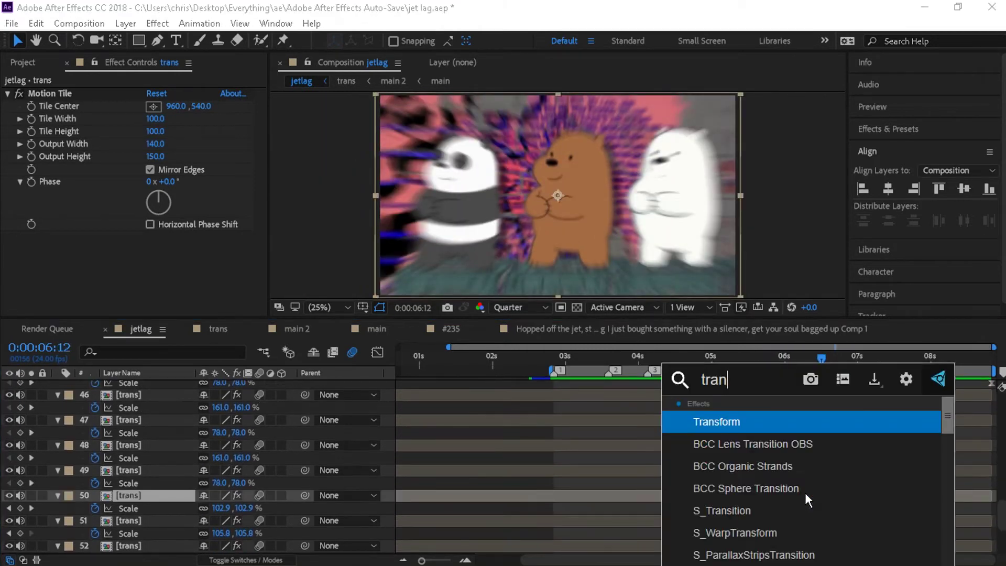
{"action": "key", "text": "Return"}
{"action": "key", "text": "u"}
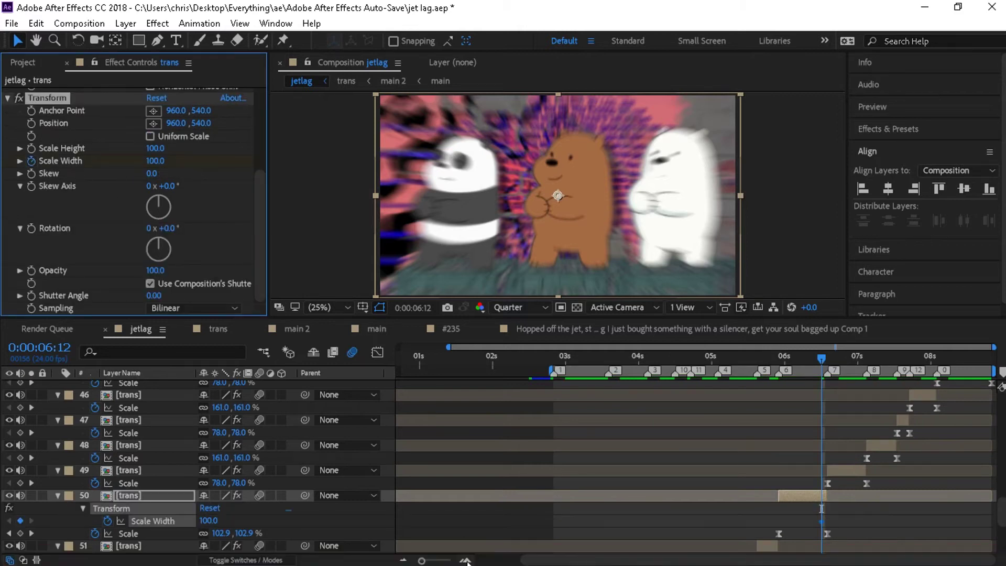
Step: Keyframe the marker 6 clip's Scale Width from 100 at 6:03 to 188 at marker 7
{"action": "double_click", "coordinate": [465, 559]}
{"action": "left_click_drag", "start_coordinate": [155, 161], "coordinate": [238, 169]}
{"action": "left_click_drag", "start_coordinate": [822, 520], "coordinate": [697, 525]}
Step: Ease the Scale Width keyframes, reshape the curve to start slowly and rise steeply into marker 7, and preview from marker 6
{"action": "key", "text": "F9"}
{"action": "key", "text": "shift+F3"}
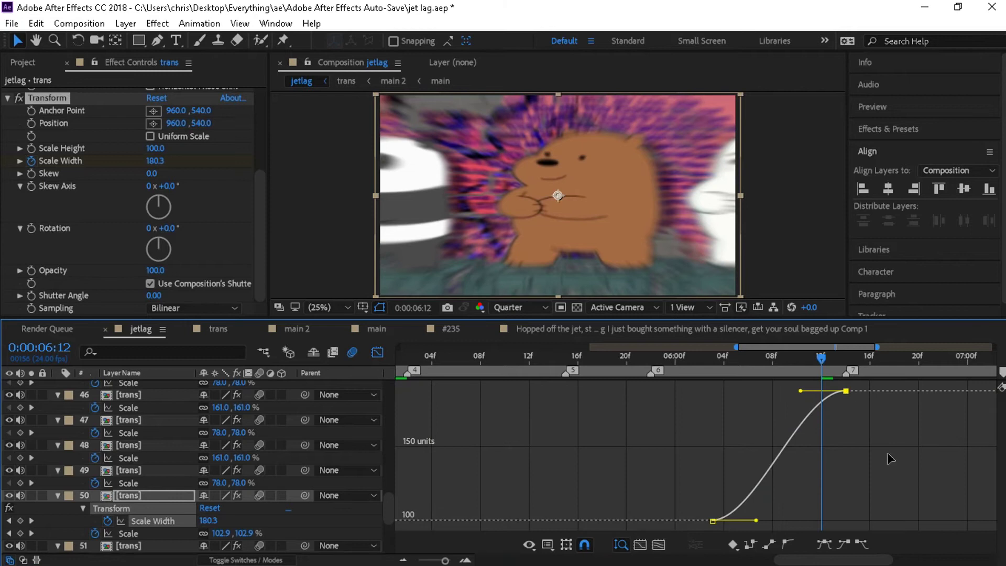
{"action": "left_click_drag", "start_coordinate": [800, 391], "coordinate": [843, 514]}
{"action": "left_click_drag", "start_coordinate": [756, 520], "coordinate": [790, 521]}
{"action": "left_click", "coordinate": [377, 352]}
{"action": "left_click", "coordinate": [650, 359]}
{"action": "key", "text": "space"}
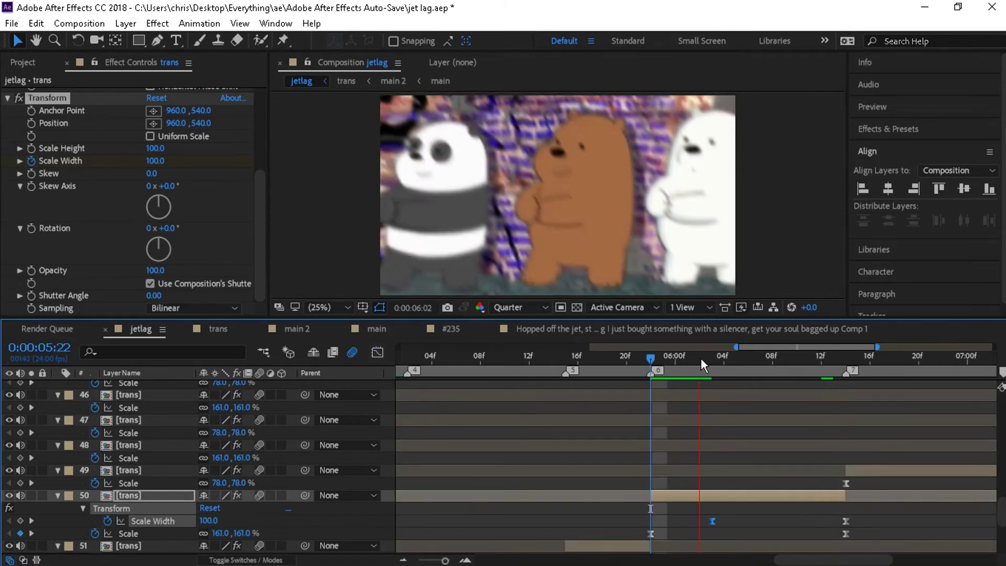
{"action": "left_click", "coordinate": [703, 358]}
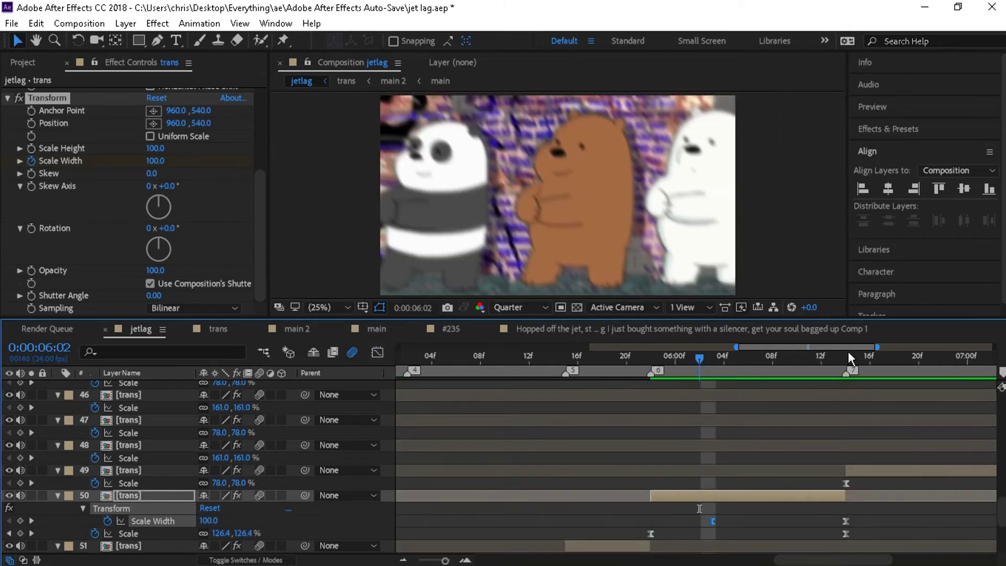
Step: Add the Transform effect to the marker 7 clip with a Skew Axis of 101°
{"action": "left_click", "coordinate": [846, 358]}
{"action": "left_click", "coordinate": [875, 471]}
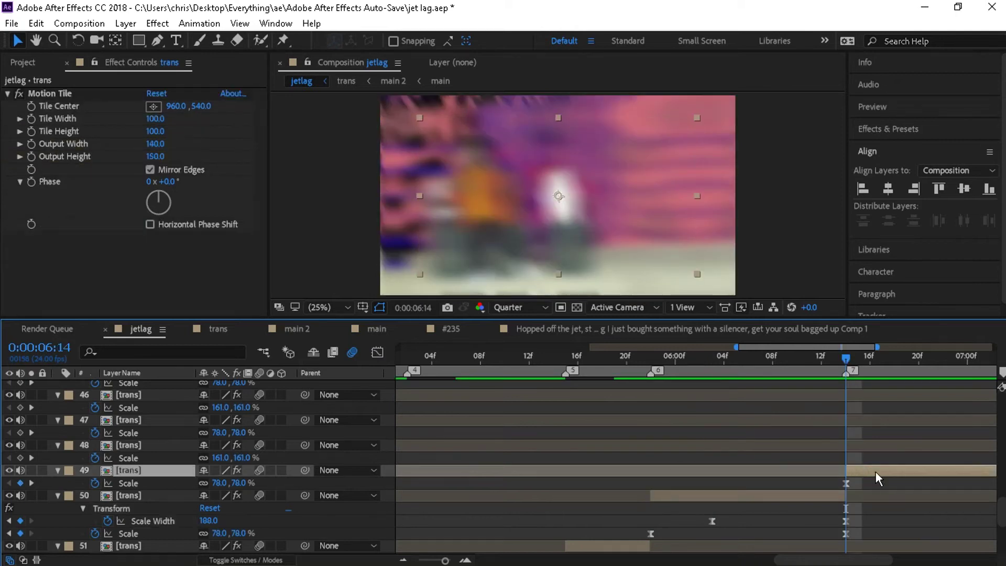
{"action": "key", "text": "ctrl+space"}
{"action": "type", "text": "trans"}
{"action": "key", "text": "Return"}
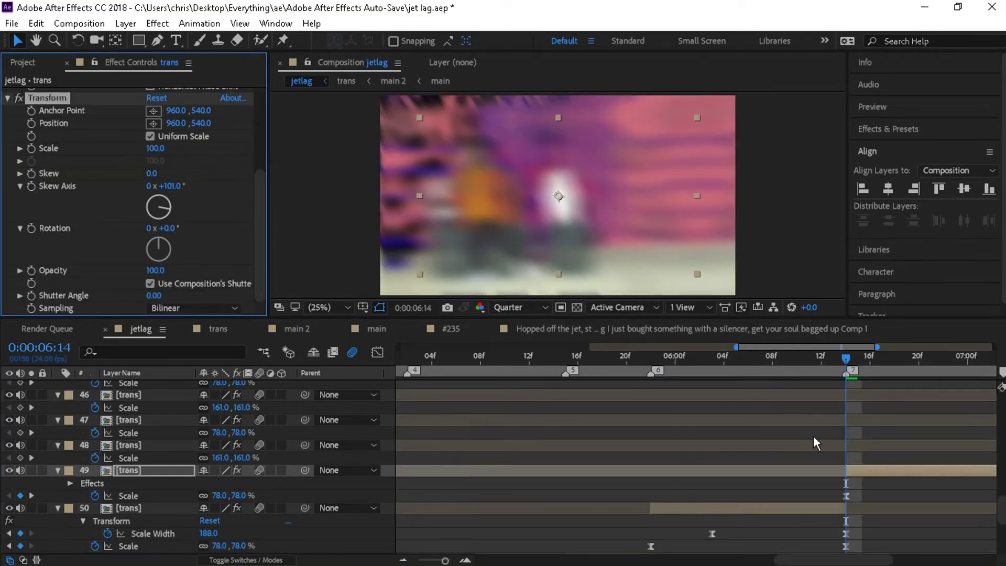
Step: Keyframe the marker 7 clip's Skew from 29 at marker 7 to 0 at 6:22
{"action": "left_click_drag", "start_coordinate": [189, 178], "coordinate": [217, 179]}
{"action": "left_click", "coordinate": [31, 186]}
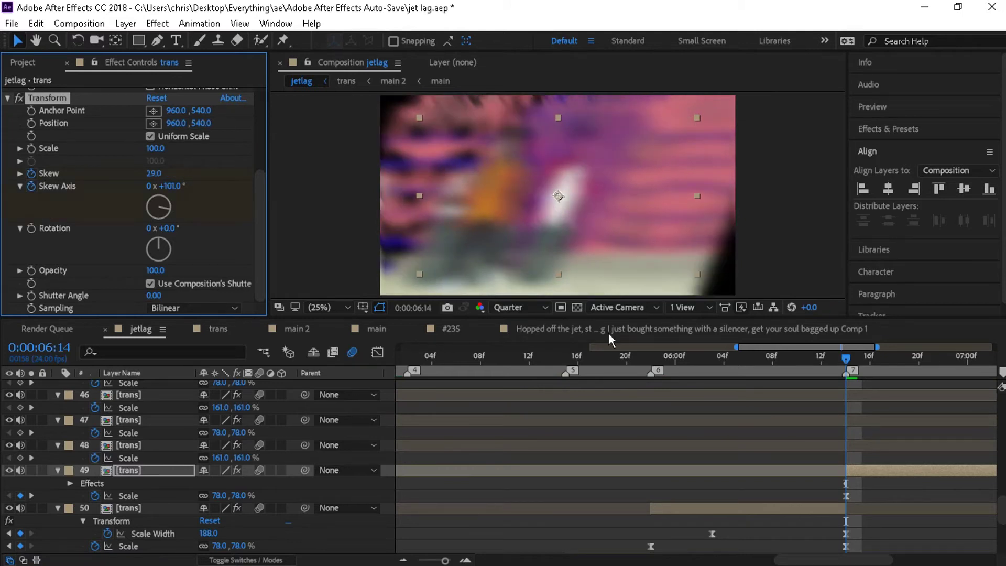
{"action": "key", "text": "u"}
{"action": "left_click_drag", "start_coordinate": [918, 359], "coordinate": [943, 360]}
{"action": "left_click", "coordinate": [153, 174]}
{"action": "type", "text": "0"}
{"action": "key", "text": "Return"}
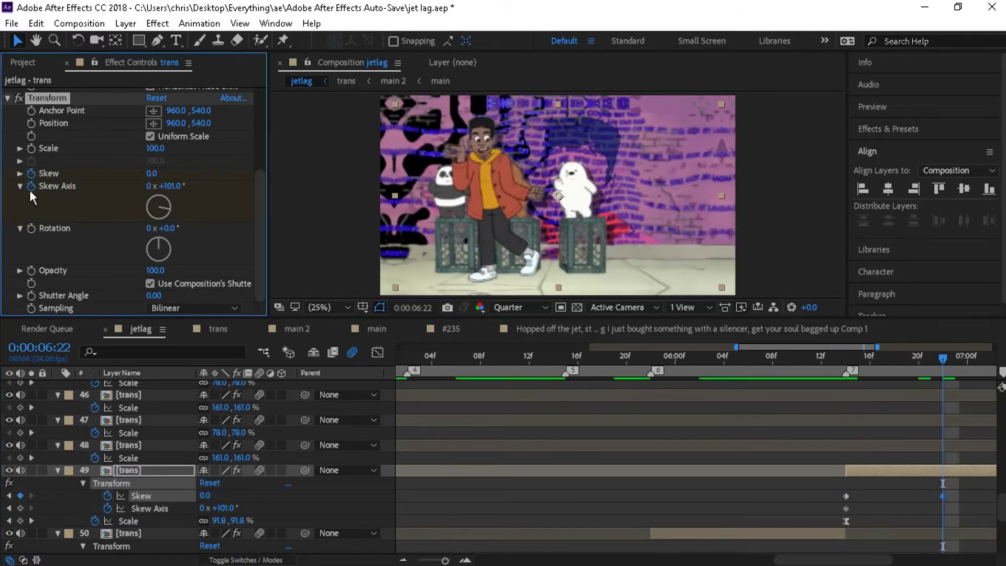
Step: Drive the marker 7 clip's Skew Axis with the expression time*24 and check the frame at marker 7
{"action": "left_click", "coordinate": [32, 187], "text": "alt"}
{"action": "type", "text": "time"}
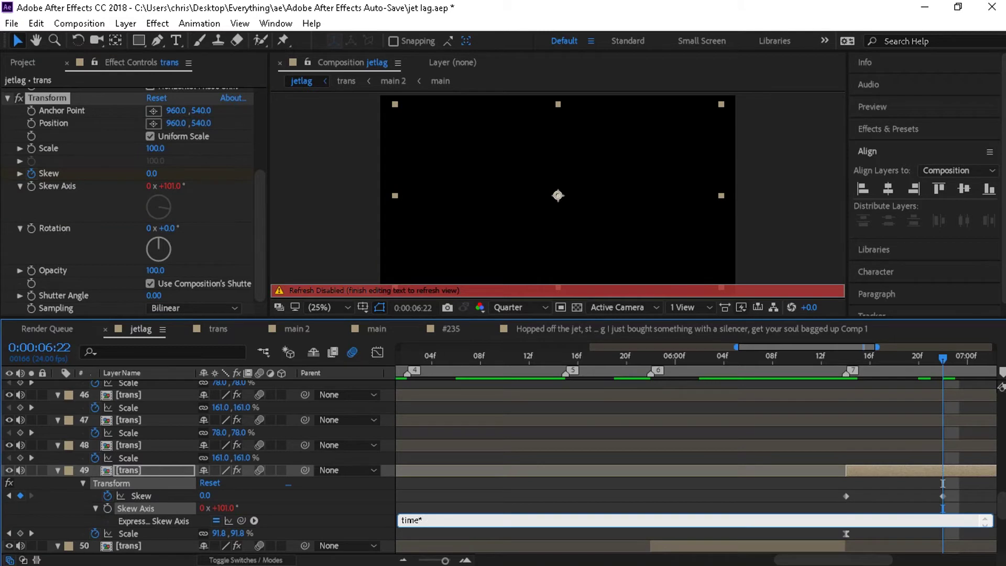
{"action": "type", "text": "*24"}
{"action": "left_click", "coordinate": [926, 499]}
{"action": "mouse_move", "coordinate": [840, 358]}
{"action": "left_mouse_down"}
{"action": "mouse_move", "coordinate": [827, 354]}
{"action": "mouse_move", "coordinate": [869, 359]}
{"action": "mouse_move", "coordinate": [831, 357]}
{"action": "mouse_move", "coordinate": [843, 353]}
{"action": "left_mouse_up"}
Step: Change the Skew Axis expression to time*5
{"action": "left_click", "coordinate": [440, 521]}
{"action": "left_click", "coordinate": [461, 522]}
{"action": "key", "text": "BackSpace"}
{"action": "key", "text": "BackSpace"}
{"action": "type", "text": "5"}
{"action": "key", "text": "Return"}
Step: Change the Skew Axis expression to time*40 and preview from 6:12
{"action": "left_click", "coordinate": [452, 504]}
{"action": "left_click", "coordinate": [537, 516]}
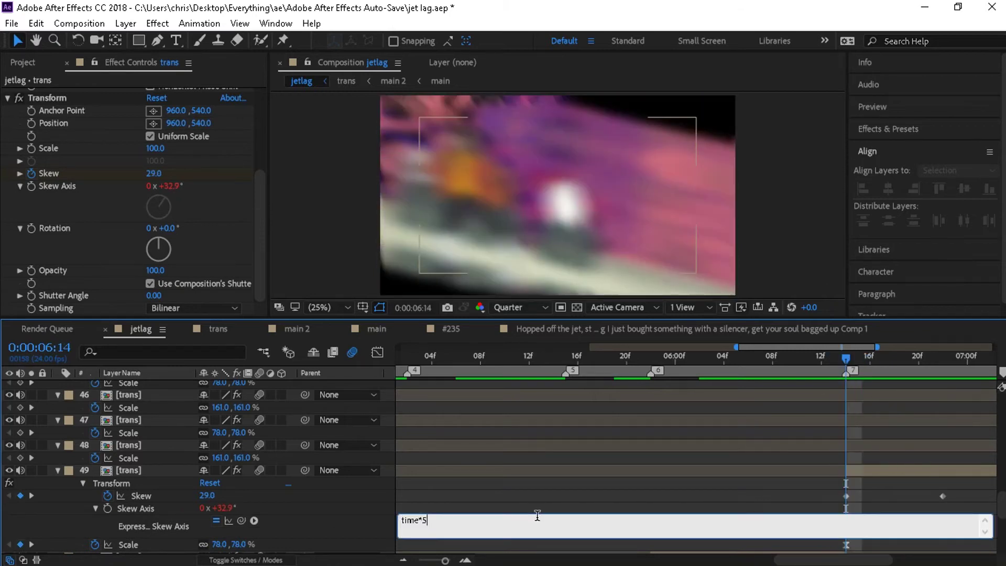
{"action": "type", "text": "40"}
{"action": "key", "text": "KP_Enter"}
{"action": "left_click", "coordinate": [825, 357]}
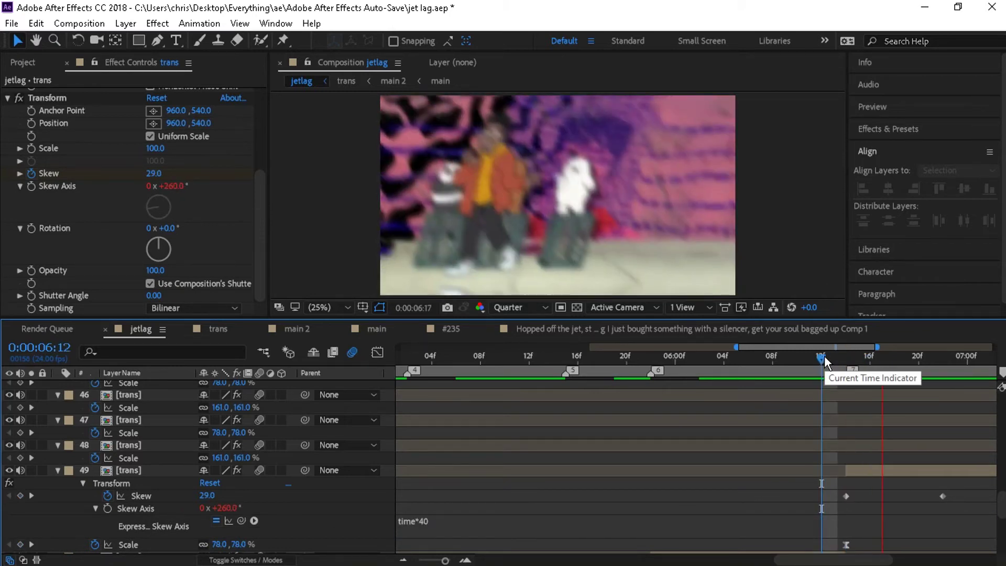
{"action": "key", "text": "space"}
Step: Raise the Skew keyframe at marker 7 to 68 and preview the transition
{"action": "key", "text": "k"}
{"action": "left_click_drag", "start_coordinate": [157, 173], "coordinate": [183, 175]}
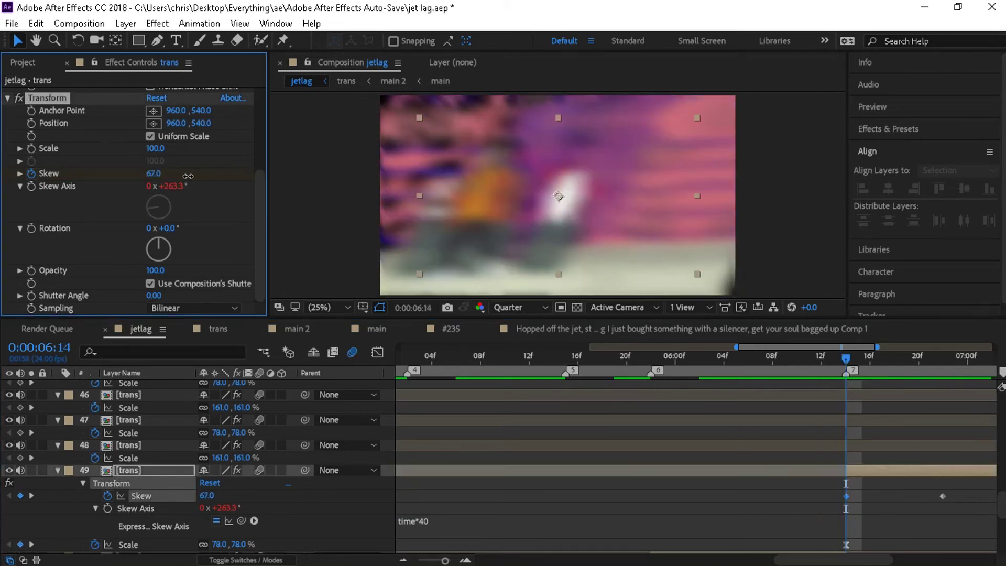
{"action": "left_click", "coordinate": [825, 360]}
{"action": "key", "text": "space"}
{"action": "key", "text": "space"}
Step: Drive the marker 7 clip's Skew with the expression time*24 and preview the transition from just before marker 7
{"action": "key", "text": "k"}
{"action": "left_click", "coordinate": [32, 174], "text": "alt"}
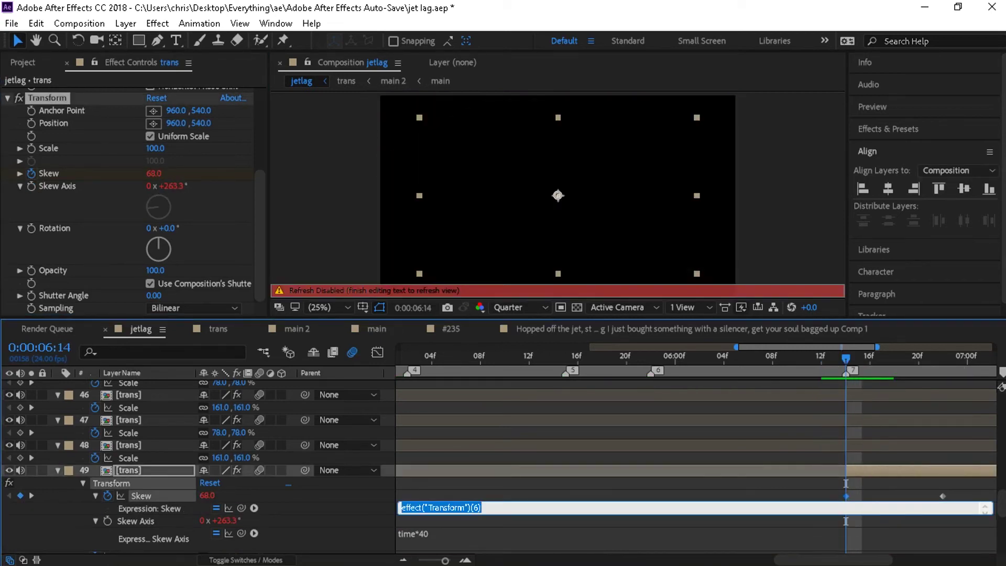
{"action": "left_click", "coordinate": [908, 460]}
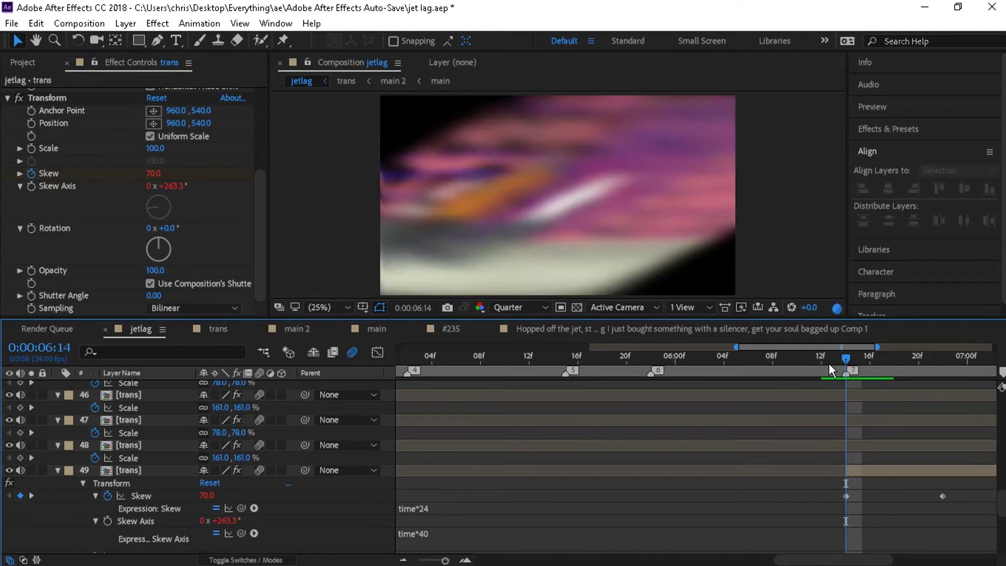
{"action": "left_click", "coordinate": [832, 359]}
{"action": "key", "text": "space"}
{"action": "left_click", "coordinate": [820, 358]}
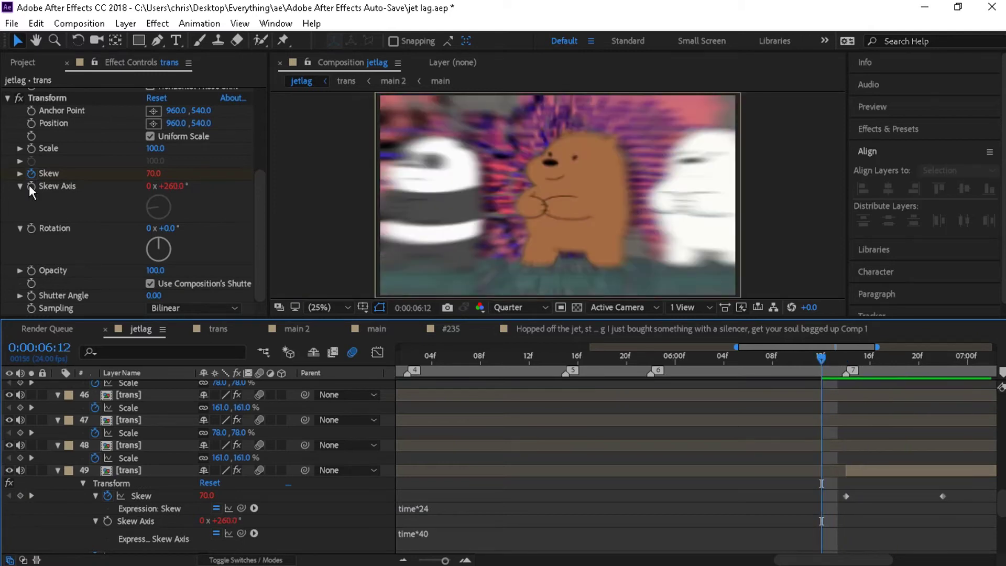
Step: Remove the Skew Axis expression, set the axis to 1x+6°, and preview from 6:11
{"action": "left_click", "coordinate": [31, 186], "text": "alt"}
{"action": "left_click_drag", "start_coordinate": [157, 213], "coordinate": [160, 198]}
{"action": "left_click", "coordinate": [809, 360]}
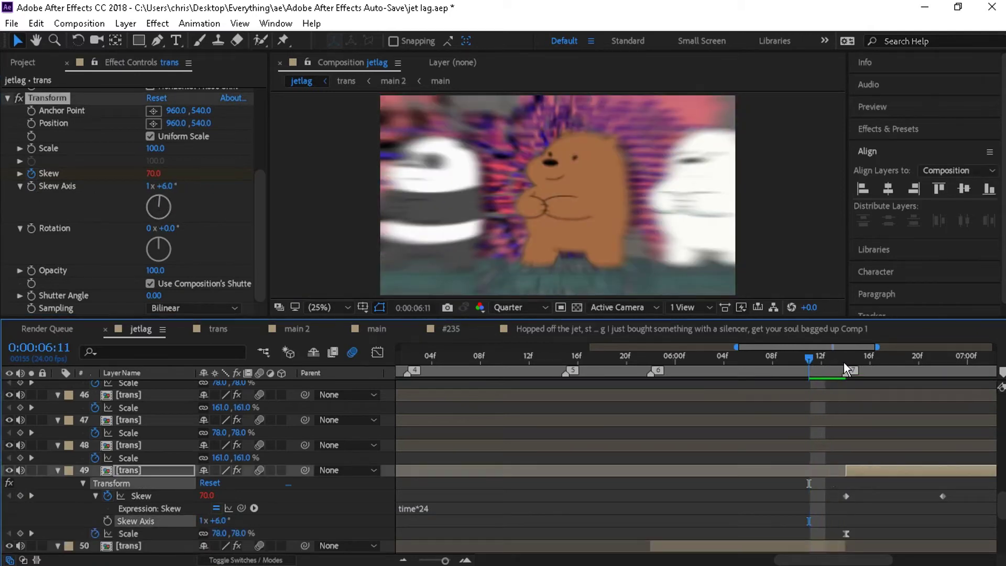
{"action": "key", "text": "space"}
{"action": "left_click", "coordinate": [882, 361]}
Step: Remove the Skew expression, set the Skew Axis to 1x+321°, and drive the axis with the expression time*40
{"action": "left_click", "coordinate": [33, 175], "text": "alt"}
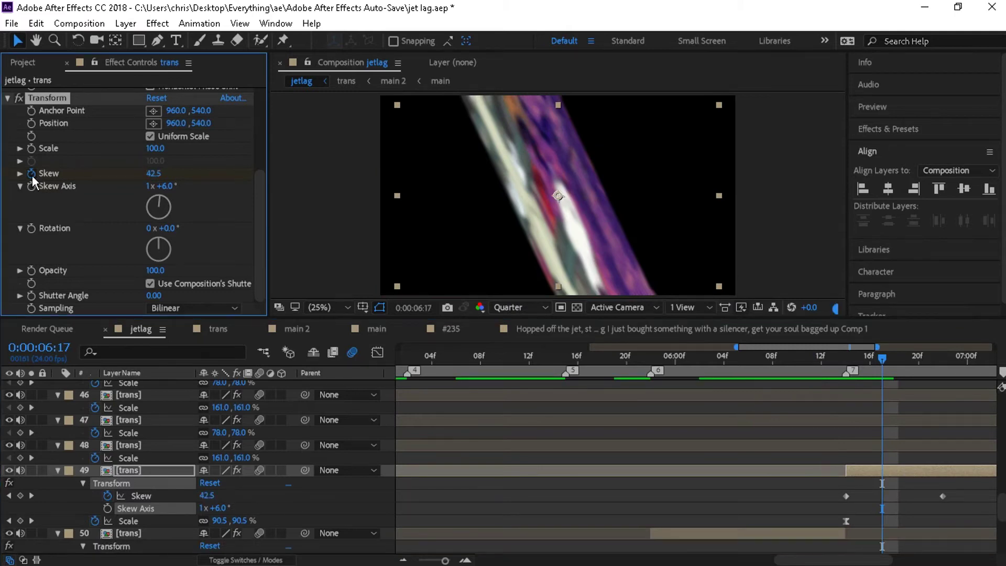
{"action": "mouse_move", "coordinate": [169, 205]}
{"action": "left_mouse_down"}
{"action": "mouse_move", "coordinate": [173, 225]}
{"action": "mouse_move", "coordinate": [151, 198]}
{"action": "left_mouse_up"}
{"action": "left_click", "coordinate": [33, 186], "text": "alt"}
{"action": "type", "text": "tiem*"}
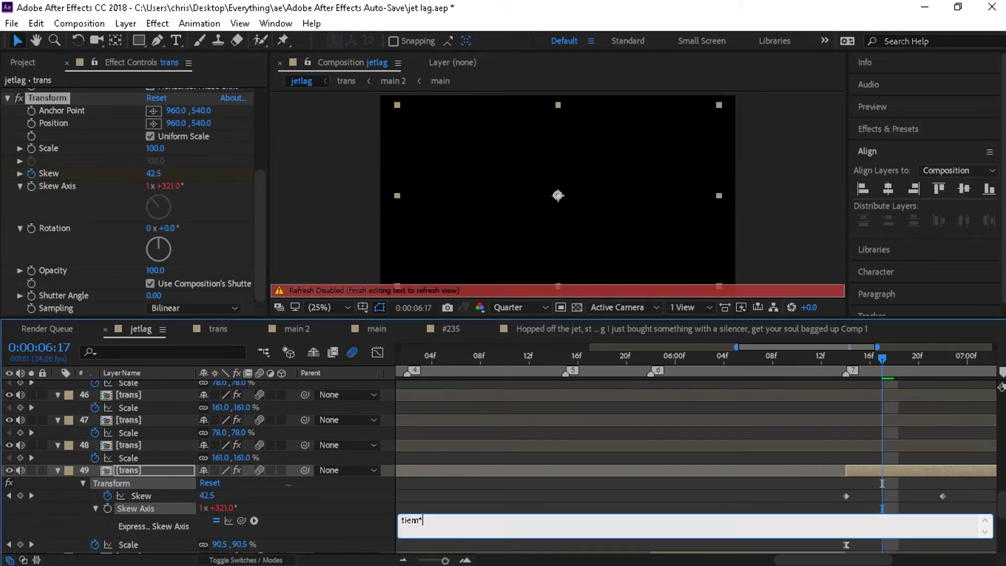
{"action": "left_click", "coordinate": [839, 360]}
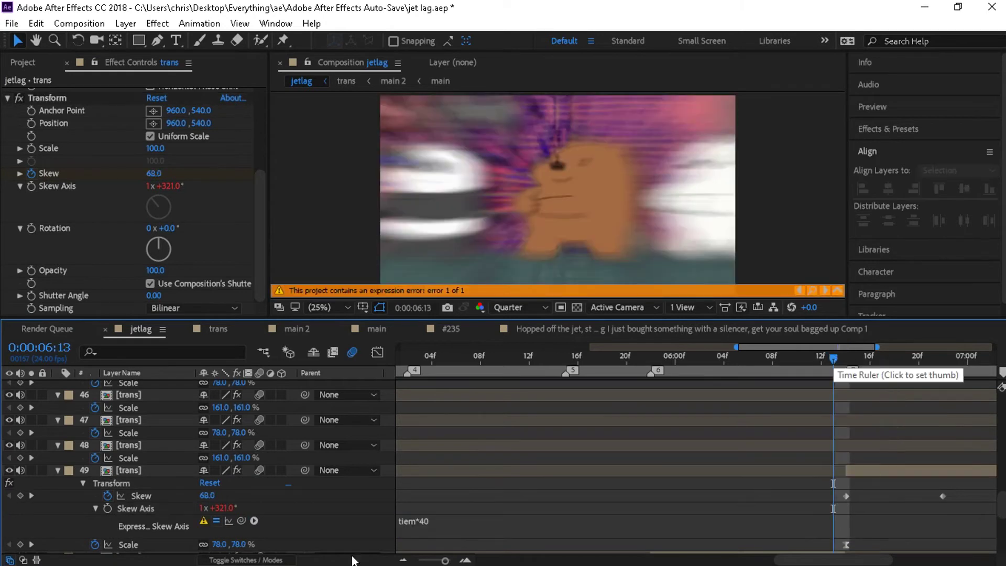
{"action": "left_click", "coordinate": [414, 520]}
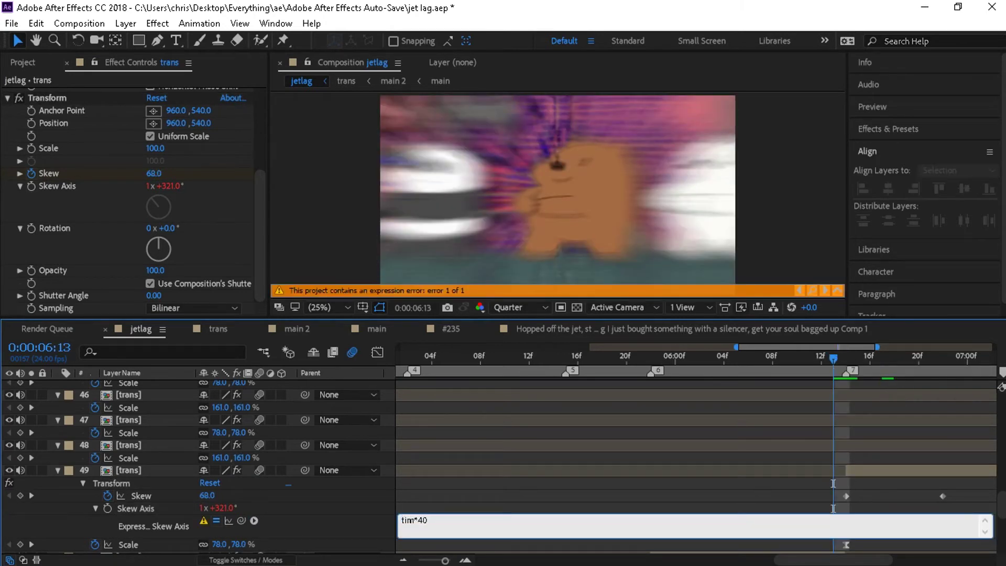
Step: Preview the skewed transition into the marker 7 clip from several points around 6:13
{"action": "left_click", "coordinate": [796, 354]}
{"action": "key", "text": "space"}
{"action": "left_click", "coordinate": [857, 356]}
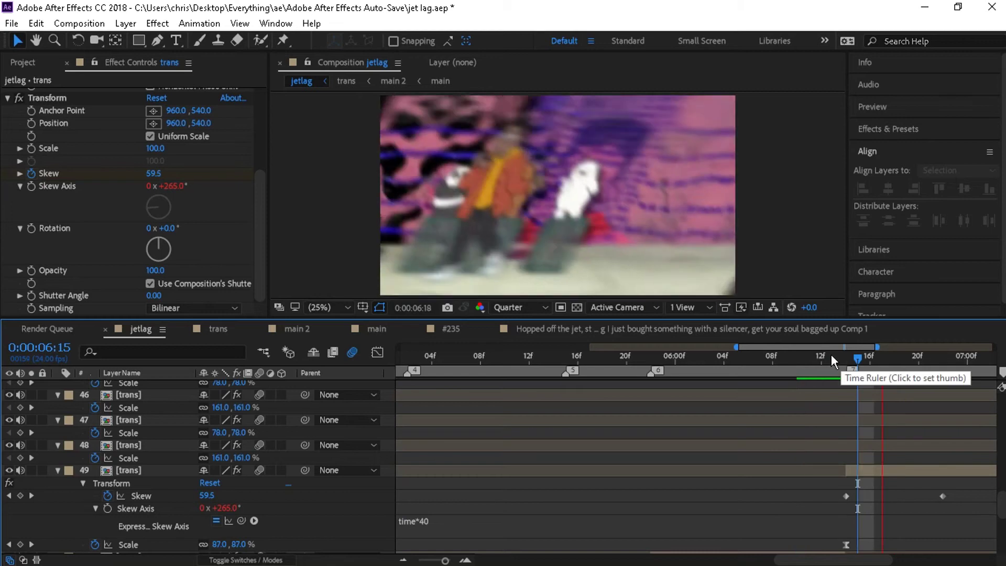
{"action": "left_click", "coordinate": [832, 356]}
{"action": "key", "text": "space"}
Step: Delete the Transform effect from the marker 7 clip
{"action": "scroll", "coordinate": [105, 183], "scroll_direction": "up", "scroll_amount": 3}
{"action": "left_click", "coordinate": [8, 93]}
{"action": "left_click", "coordinate": [51, 106]}
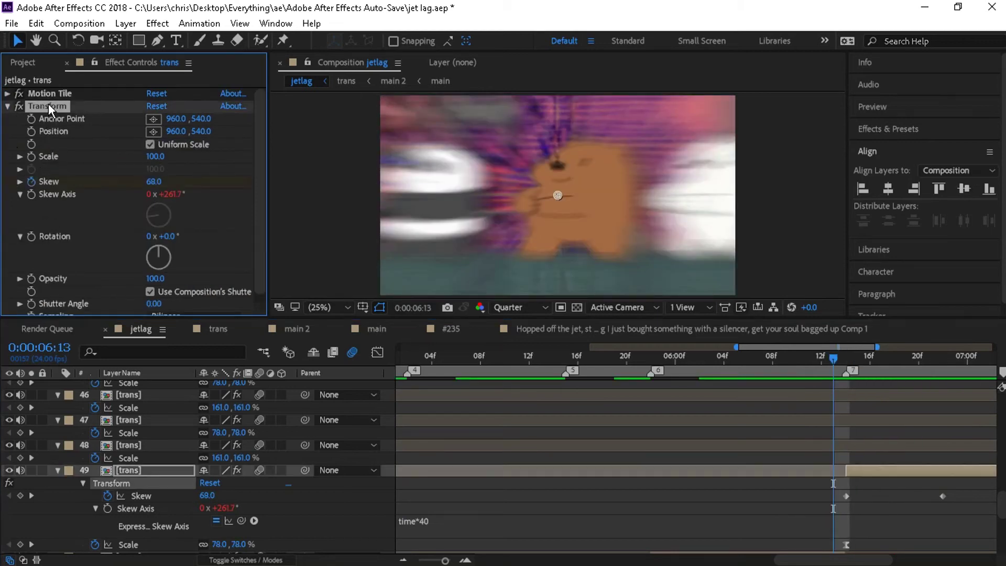
{"action": "key", "text": "Delete"}
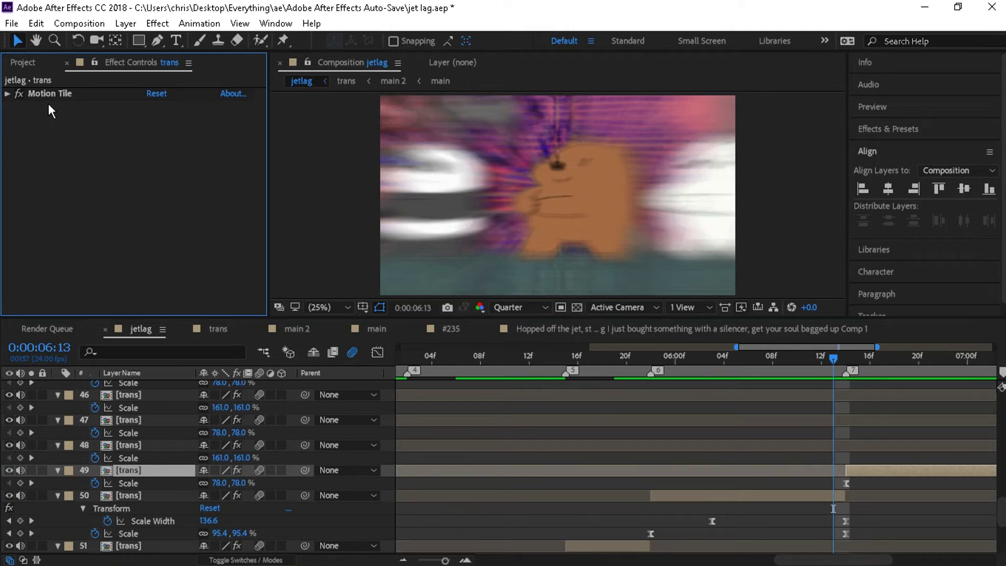
Step: Apply a Transform effect to the marker 7 clip and keyframe its Skew at -66 on the clip's first frame, 6:14
{"action": "key", "text": "ctrl+space"}
{"action": "type", "text": "tra"}
{"action": "key", "text": "Return"}
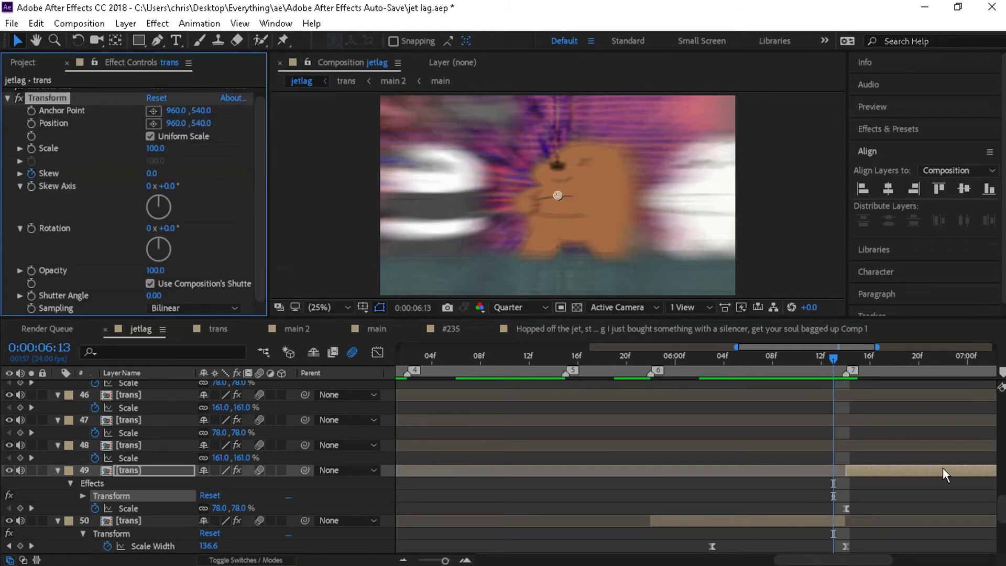
{"action": "left_click_drag", "start_coordinate": [837, 360], "coordinate": [845, 360]}
{"action": "key", "text": "u"}
{"action": "left_click_drag", "start_coordinate": [833, 495], "coordinate": [845, 495]}
{"action": "mouse_move", "coordinate": [846, 359]}
{"action": "left_mouse_down"}
{"action": "mouse_move", "coordinate": [925, 367]}
{"action": "mouse_move", "coordinate": [845, 367]}
{"action": "left_mouse_up"}
{"action": "left_click_drag", "start_coordinate": [205, 496], "coordinate": [162, 496]}
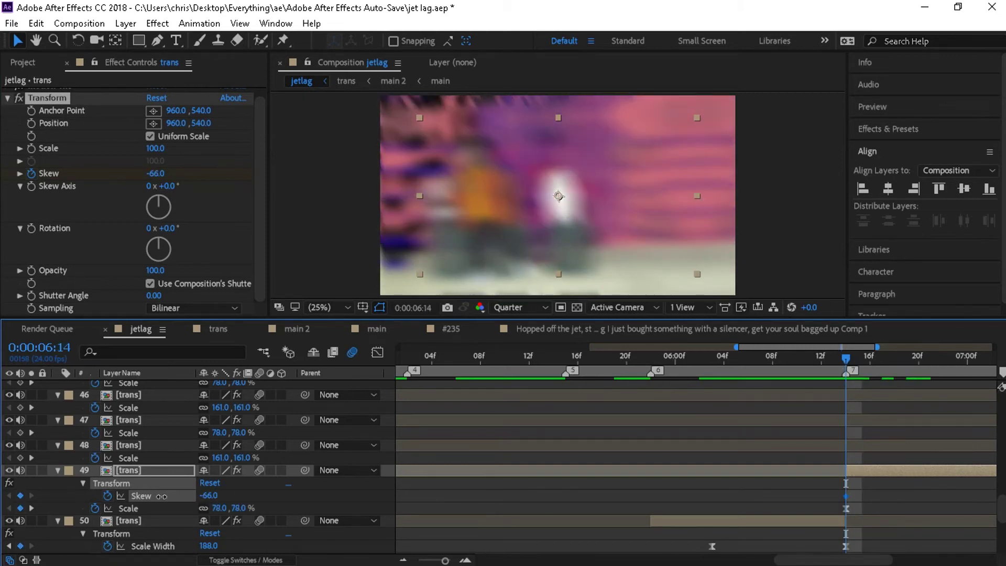
Step: Add a second Skew keyframe of 0 at 7:01 on the marker 7 clip
{"action": "left_click", "coordinate": [979, 357]}
{"action": "left_click", "coordinate": [155, 174]}
{"action": "type", "text": "0"}
{"action": "key", "text": "Return"}
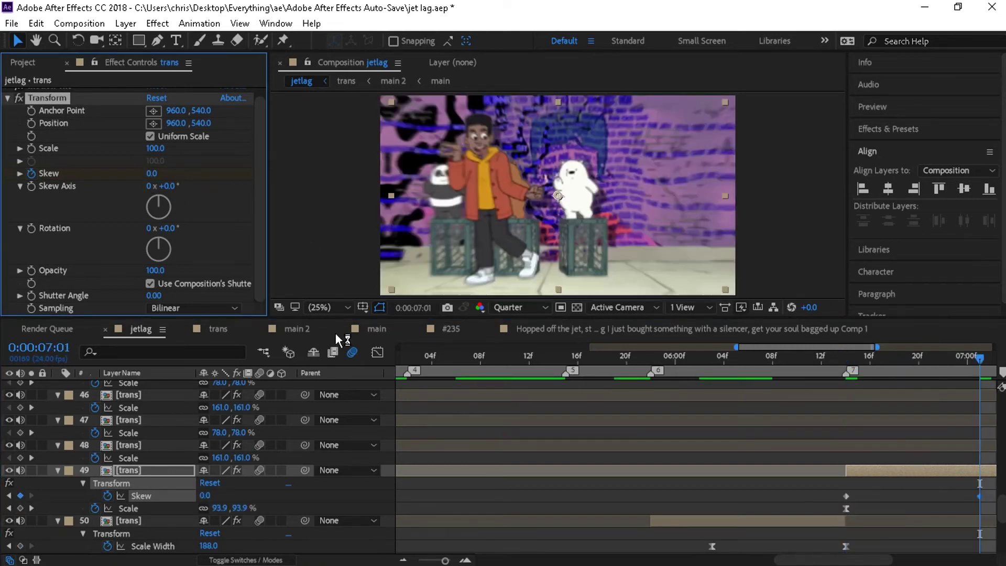
Step: Drive the marker 7 clip's Skew Axis with the expression time*400 and preview the result from 6:13
{"action": "left_click", "coordinate": [850, 359]}
{"action": "left_click", "coordinate": [32, 186], "text": "alt"}
{"action": "type", "text": "time*400"}
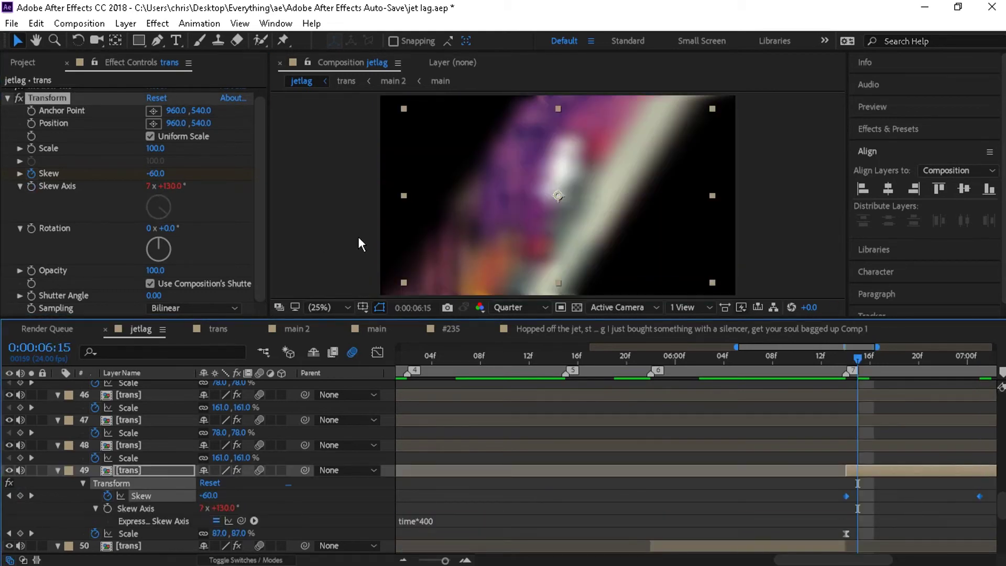
{"action": "left_click", "coordinate": [659, 437]}
{"action": "left_click", "coordinate": [833, 358]}
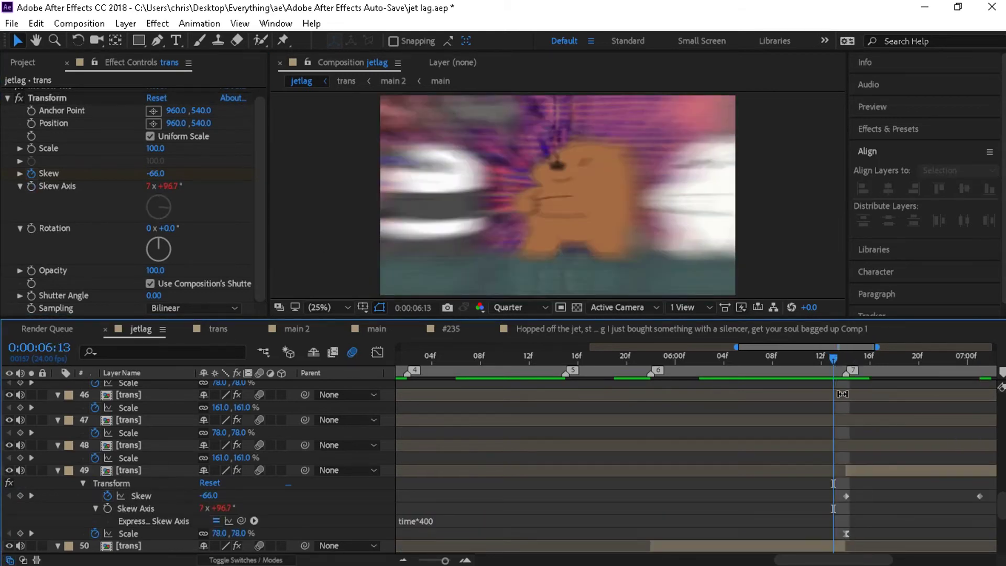
{"action": "left_click", "coordinate": [844, 357]}
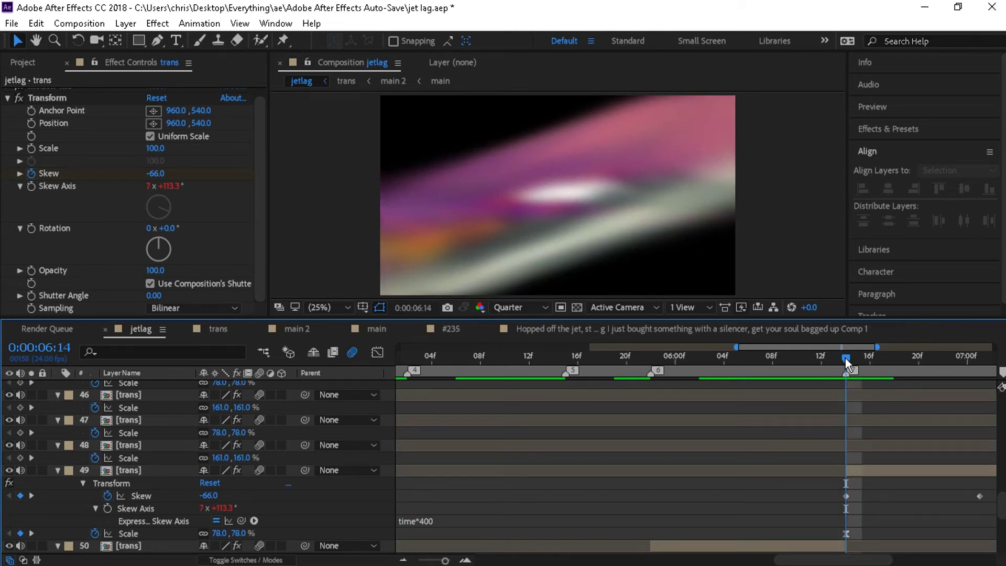
Step: Easy-ease both Skew keyframes of the marker 7 clip and shape the value curve to start fast and settle slowly
{"action": "left_click_drag", "start_coordinate": [818, 492], "coordinate": [992, 497]}
{"action": "left_click_drag", "start_coordinate": [728, 497], "coordinate": [547, 492]}
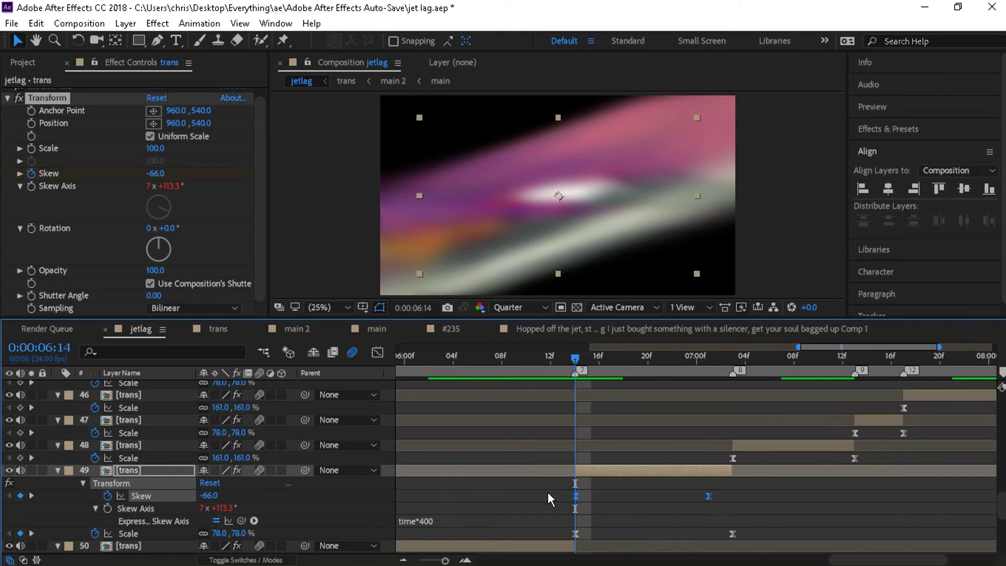
{"action": "key", "text": "F9"}
{"action": "left_click", "coordinate": [377, 351]}
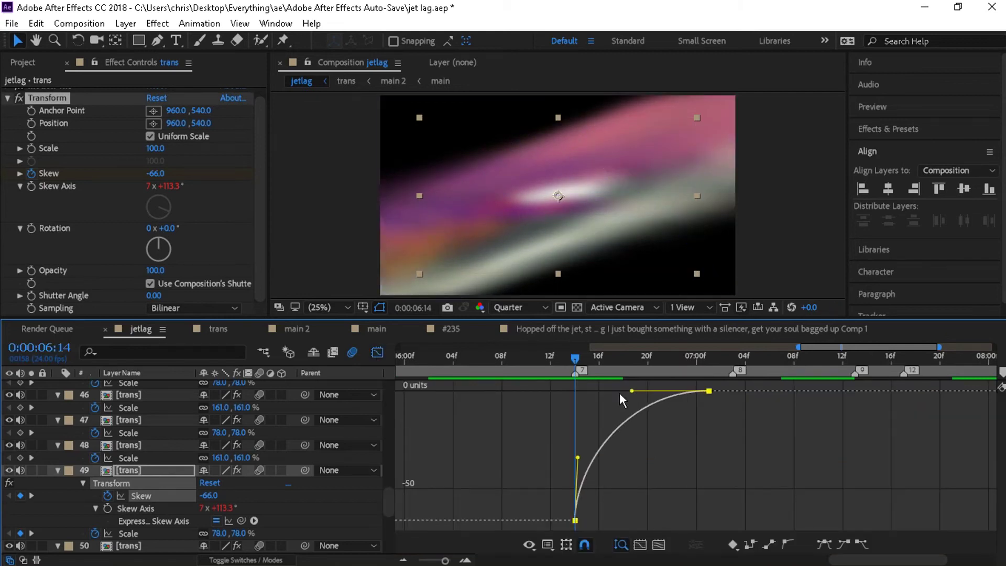
{"action": "left_click_drag", "start_coordinate": [663, 390], "coordinate": [611, 390]}
Step: Preview the skewed transition into the marker 7 clip from several points just before 6:14
{"action": "left_click", "coordinate": [502, 361]}
{"action": "key", "text": "space"}
{"action": "left_click", "coordinate": [560, 363]}
{"action": "key", "text": "space"}
{"action": "left_click", "coordinate": [549, 362]}
{"action": "key", "text": "space"}
{"action": "key", "text": "space"}
{"action": "key", "text": "space"}
{"action": "key", "text": "space"}
{"action": "key", "text": "space"}
{"action": "key", "text": "space"}
Step: Leave the curve view, collapse the marker 7 clip's properties and play back the whole transition sequence
{"action": "left_click", "coordinate": [377, 352]}
{"action": "left_click", "coordinate": [402, 560]}
{"action": "left_click", "coordinate": [402, 560]}
{"action": "left_click", "coordinate": [58, 470]}
{"action": "left_click", "coordinate": [731, 360]}
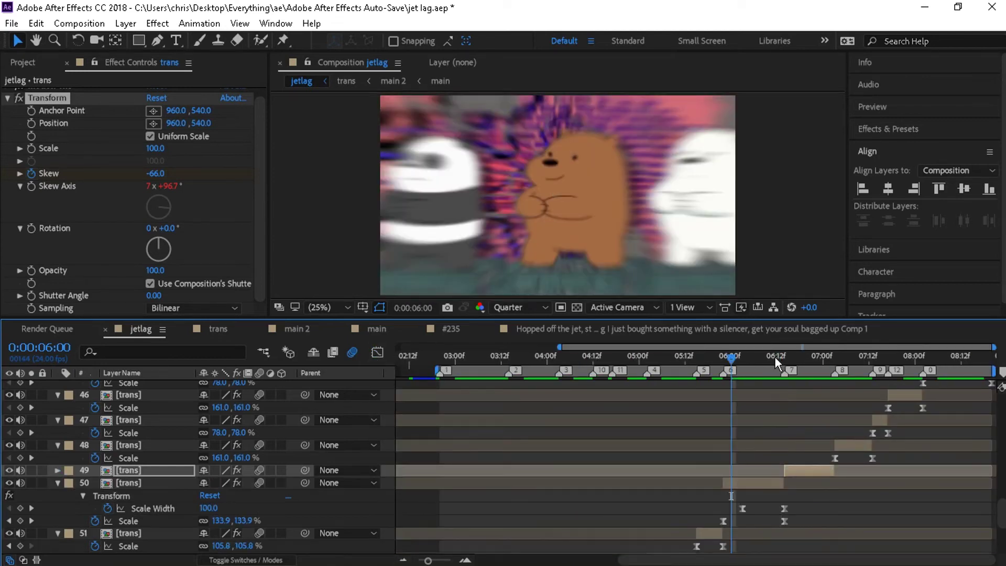
{"action": "left_click", "coordinate": [753, 357]}
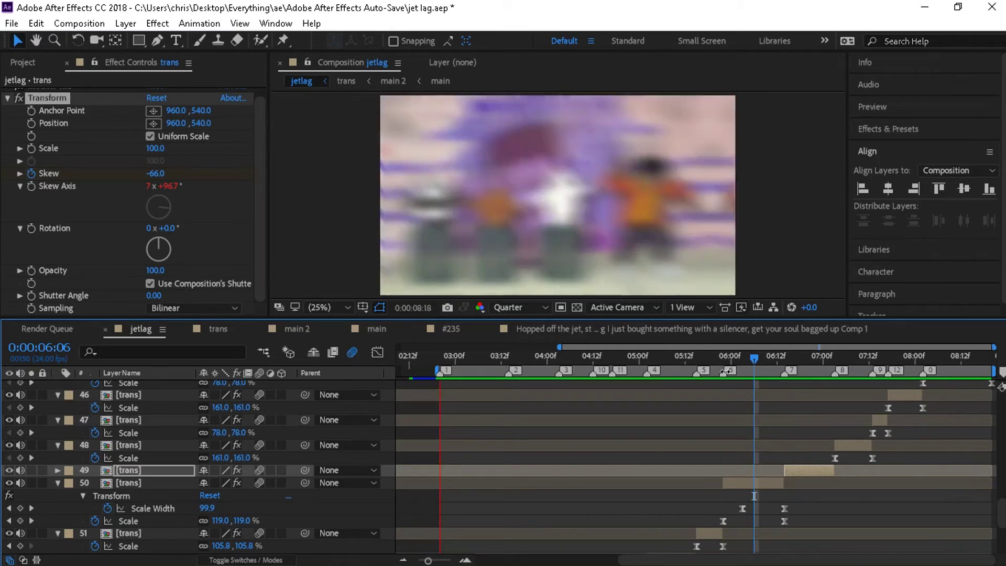
Step: Copy the two Skew keyframes from the marker 7 clip to the marker 6 clip at 6:13
{"action": "left_click", "coordinate": [781, 357]}
{"action": "left_click", "coordinate": [777, 483]}
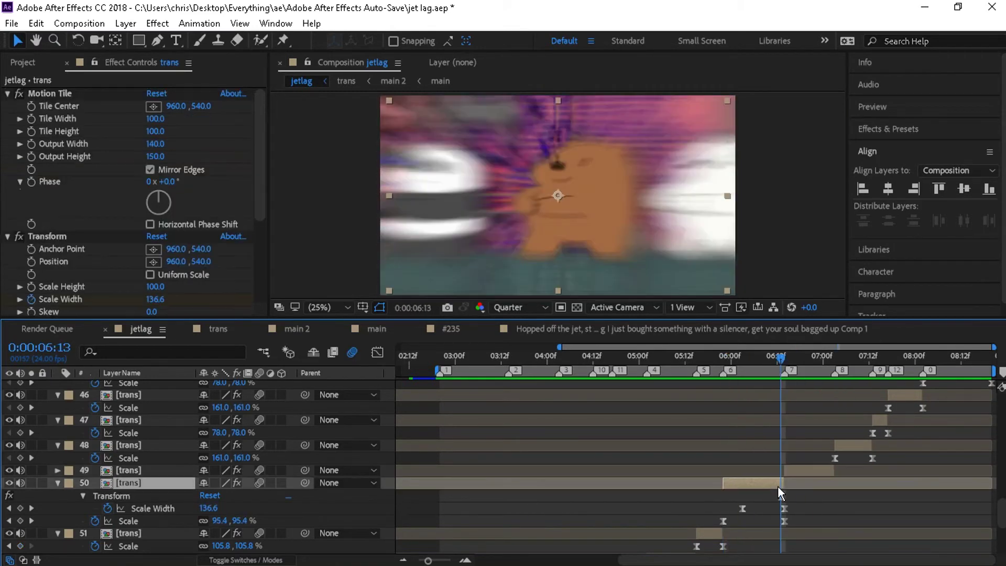
{"action": "left_click", "coordinate": [806, 471]}
{"action": "key", "text": "u"}
{"action": "left_click_drag", "start_coordinate": [836, 485], "coordinate": [764, 499]}
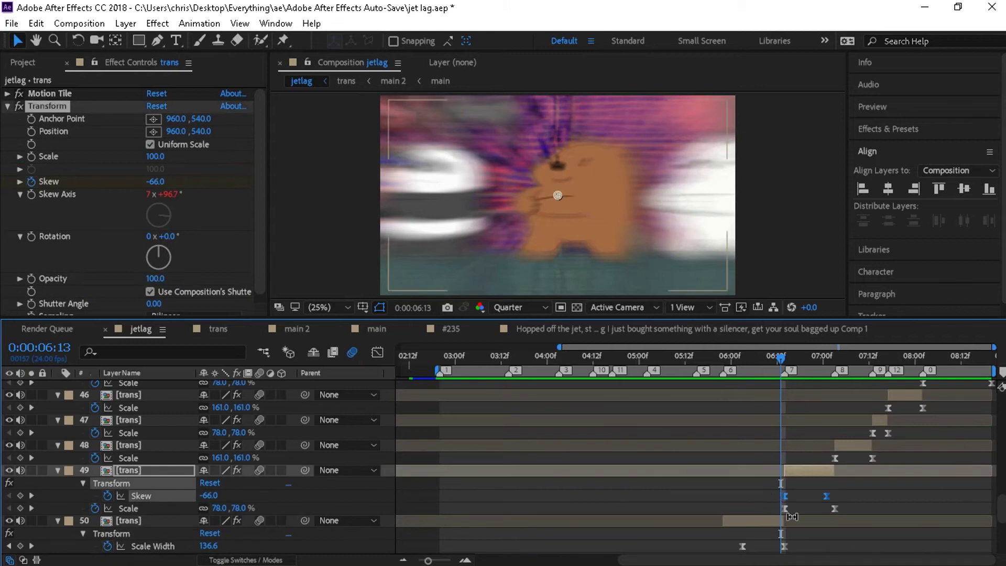
{"action": "left_click", "coordinate": [777, 519]}
{"action": "key", "text": "ctrl+v"}
Step: Time-reverse the pasted Skew keyframes on the marker 6 clip and shift them so they end at 6:14
{"action": "key", "text": "u"}
{"action": "key", "text": "u"}
{"action": "scroll", "coordinate": [817, 474], "scroll_direction": "down", "scroll_amount": 3}
{"action": "left_click_drag", "start_coordinate": [823, 465], "coordinate": [764, 472]}
{"action": "left_click", "coordinate": [755, 469]}
{"action": "mouse_move", "coordinate": [781, 468]}
{"action": "left_mouse_down"}
{"action": "mouse_move", "coordinate": [751, 467]}
{"action": "mouse_move", "coordinate": [783, 466]}
{"action": "left_mouse_up"}
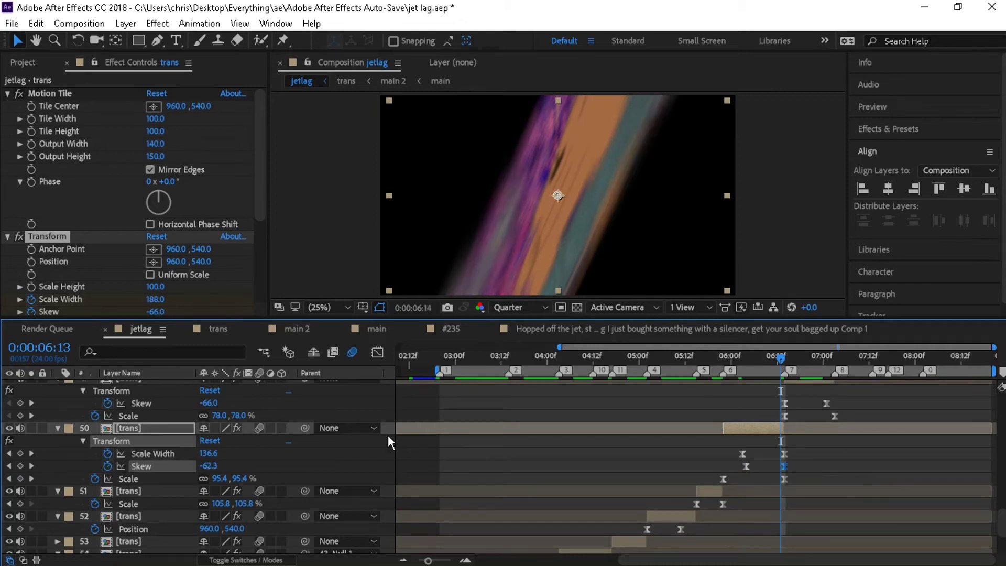
Step: Set the marker 6 clip's Skew keyframe at 6:14 to 60 and shape its curve to accelerate sharply toward marker 7
{"action": "key", "text": "Page_Down"}
{"action": "left_click", "coordinate": [211, 465]}
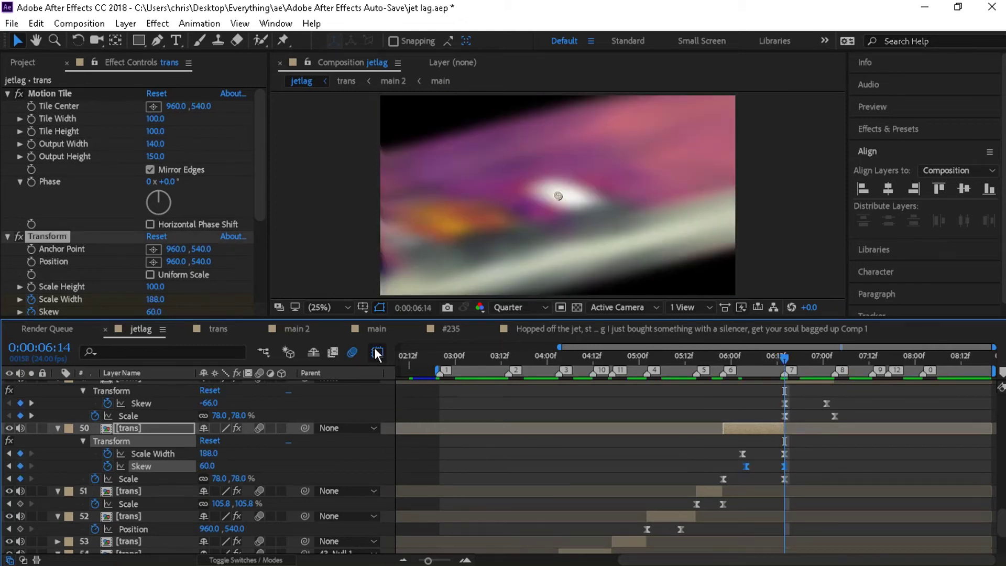
{"action": "key", "text": "shift+F3"}
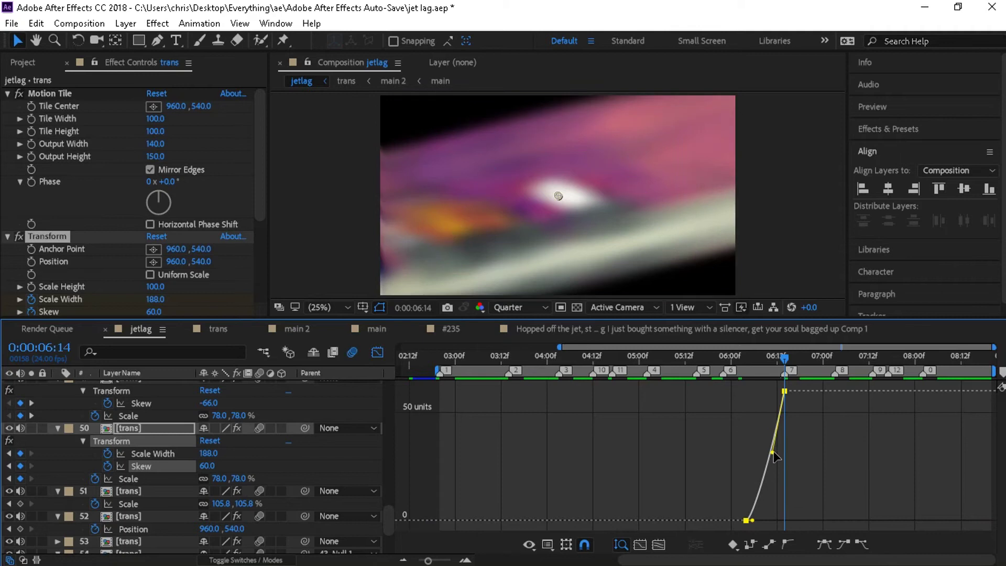
{"action": "left_click_drag", "start_coordinate": [759, 520], "coordinate": [773, 520]}
{"action": "left_click", "coordinate": [725, 361]}
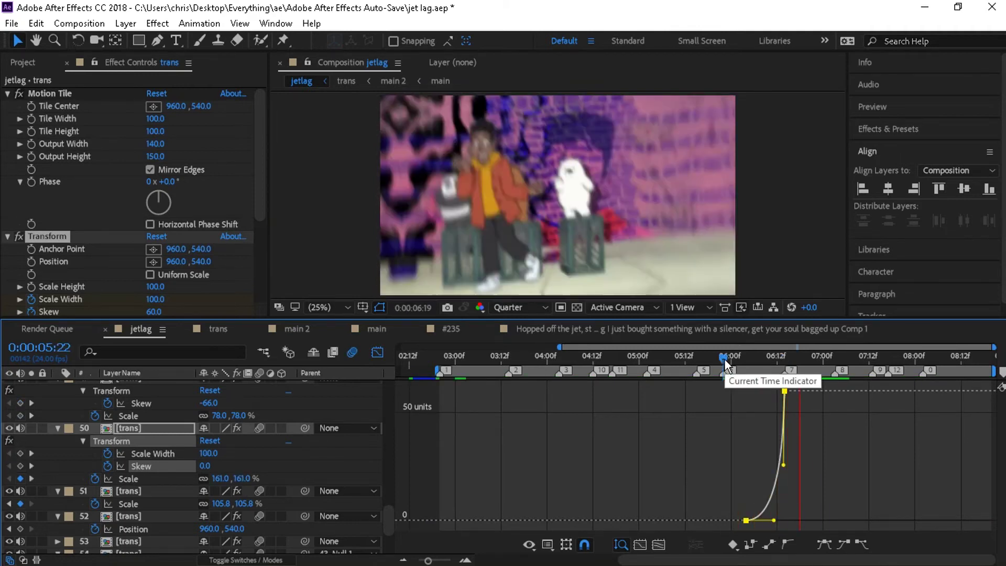
{"action": "key", "text": "space"}
Step: Drive the marker 6 clip's Skew Axis with the expression time*400
{"action": "scroll", "coordinate": [34, 193], "scroll_direction": "down", "scroll_amount": 5}
{"action": "left_click", "coordinate": [32, 191], "text": "alt"}
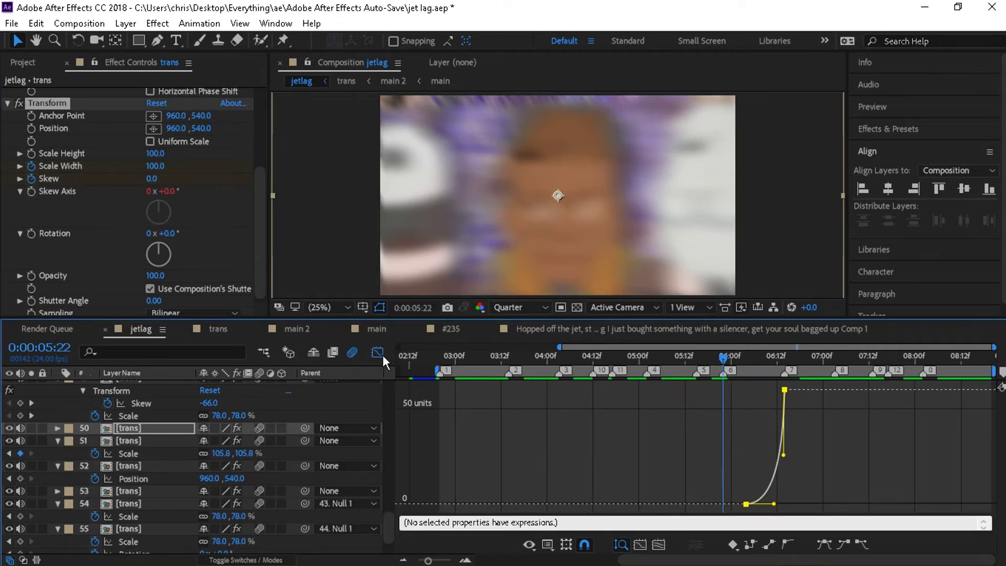
{"action": "left_click", "coordinate": [377, 352]}
{"action": "left_click", "coordinate": [31, 191], "text": "alt"}
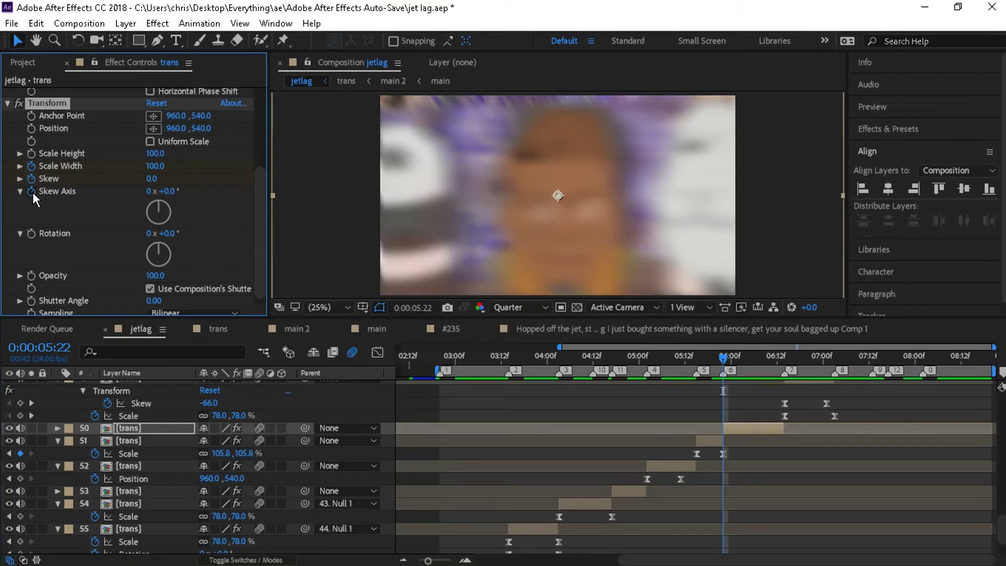
{"action": "left_click", "coordinate": [31, 191], "text": "alt"}
{"action": "left_click", "coordinate": [924, 501]}
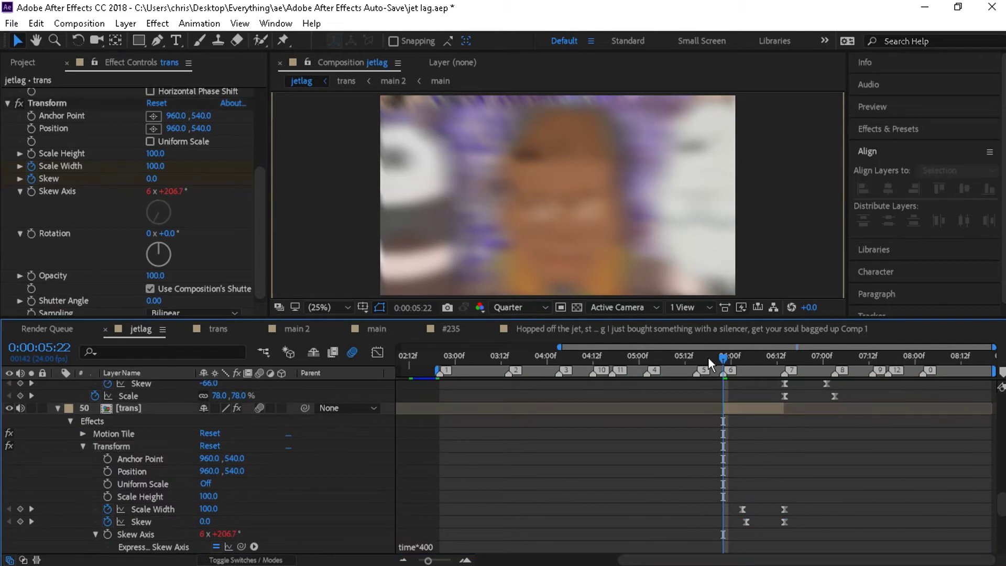
Step: Preview the skew transition from the marker 6 clip into the marker 7 clip from several starting points
{"action": "left_click_drag", "start_coordinate": [720, 356], "coordinate": [681, 358]}
{"action": "key", "text": "space"}
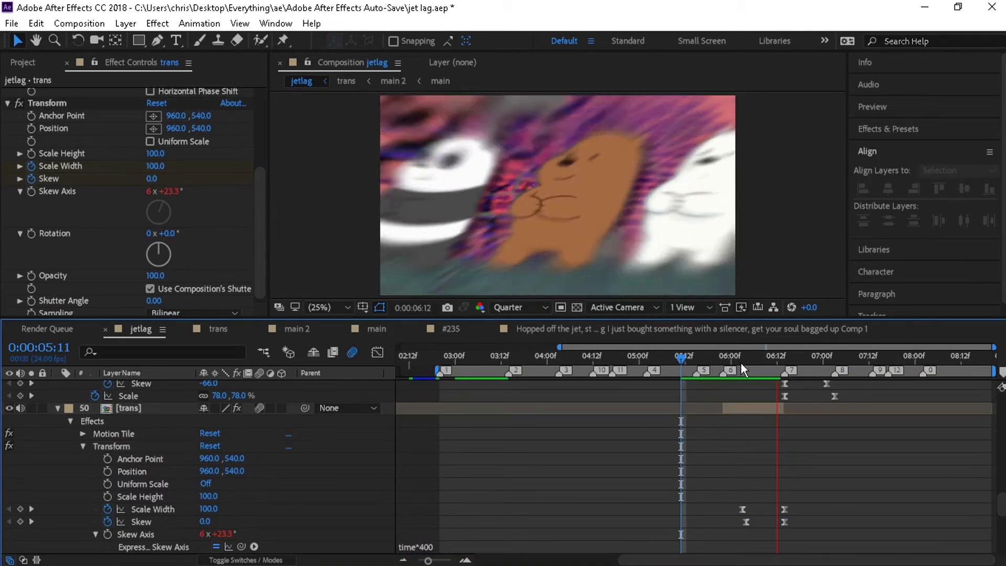
{"action": "left_click", "coordinate": [741, 361]}
{"action": "left_click_drag", "start_coordinate": [761, 361], "coordinate": [720, 354]}
{"action": "key", "text": "space"}
{"action": "left_click", "coordinate": [731, 355]}
{"action": "key", "text": "space"}
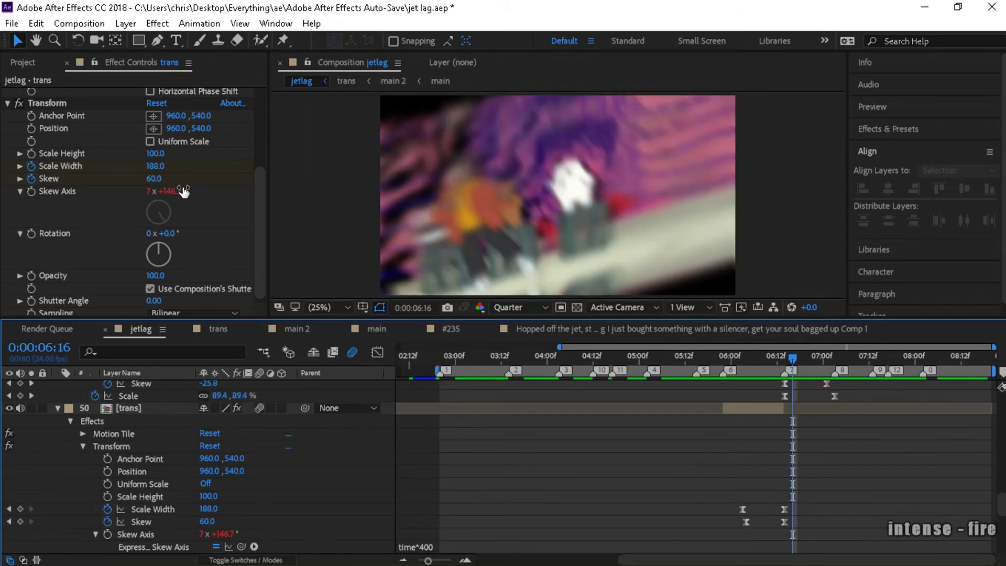
Step: Collapse all layers and set the marker 7 clip's Motion Tile Output Height to 200
{"action": "key", "text": "ctrl+a"}
{"action": "left_click", "coordinate": [58, 409]}
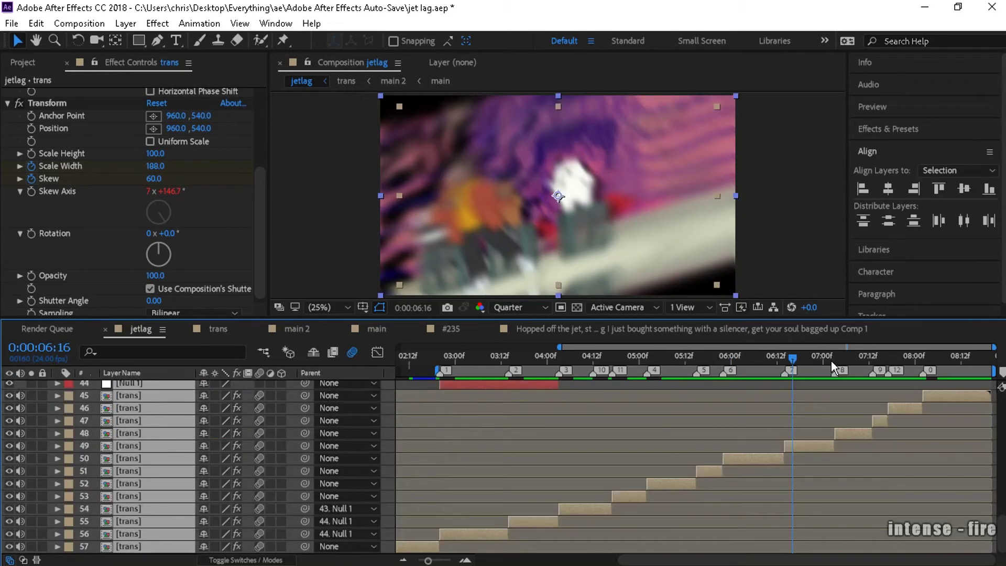
{"action": "left_click", "coordinate": [809, 445]}
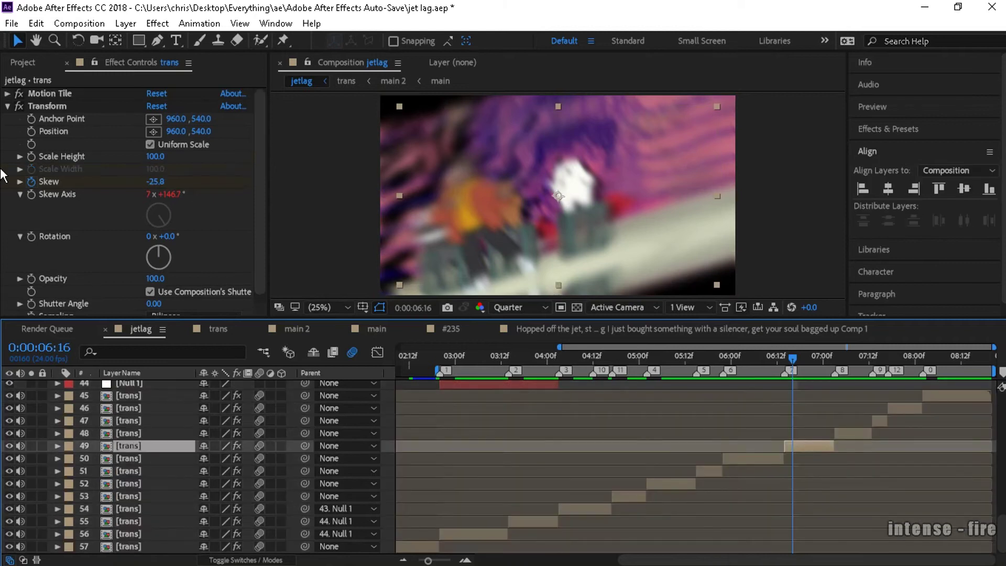
{"action": "mouse_move", "coordinate": [156, 156]}
{"action": "left_mouse_down"}
{"action": "mouse_move", "coordinate": [158, 166]}
{"action": "mouse_move", "coordinate": [158, 156]}
{"action": "left_mouse_up"}
{"action": "left_click", "coordinate": [770, 358]}
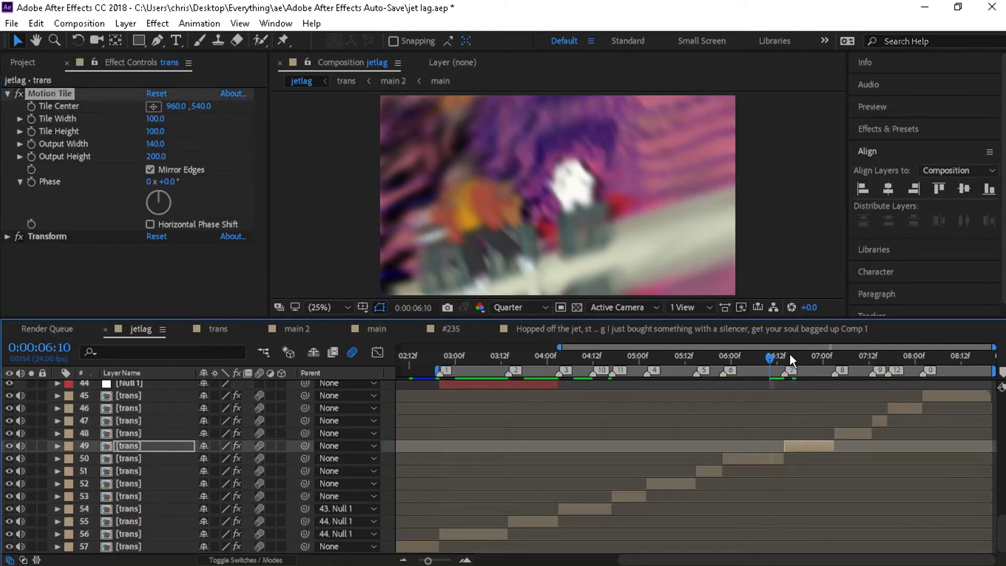
{"action": "left_click", "coordinate": [784, 357]}
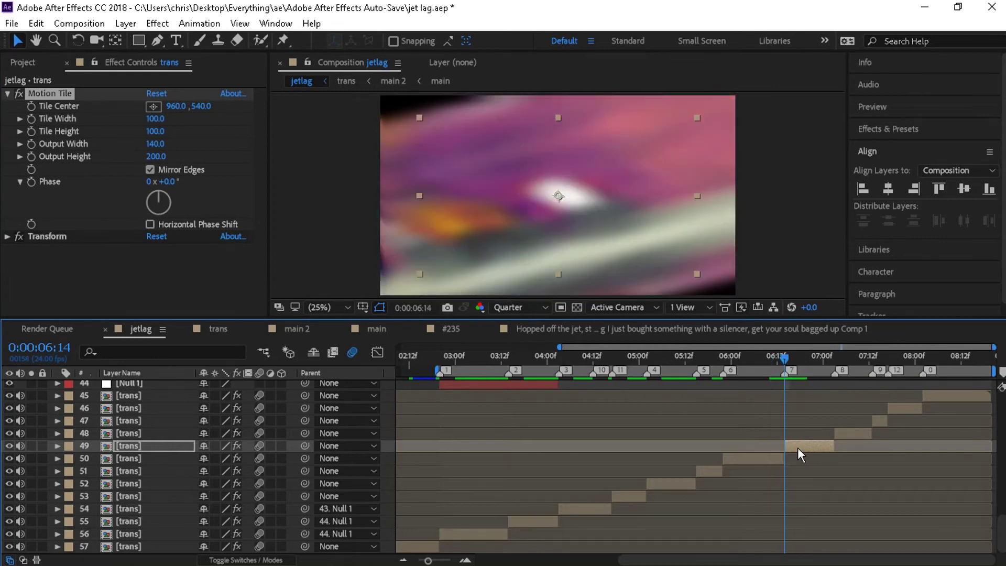
Step: Set the marker 7 clip's Scale keyframes to 143% at 6:14 and 89.8% at 7:03
{"action": "key", "text": "s"}
{"action": "left_click_drag", "start_coordinate": [246, 459], "coordinate": [275, 459]}
{"action": "left_click_drag", "start_coordinate": [807, 362], "coordinate": [834, 362]}
{"action": "left_click_drag", "start_coordinate": [241, 459], "coordinate": [232, 459]}
Step: Reshape the marker 7 clip's Scale curve to fall quickly after 6:14 and drop steeply again into 7:03
{"action": "left_click_drag", "start_coordinate": [860, 455], "coordinate": [765, 465]}
{"action": "key", "text": "shift+F3"}
{"action": "left_click", "coordinate": [797, 410]}
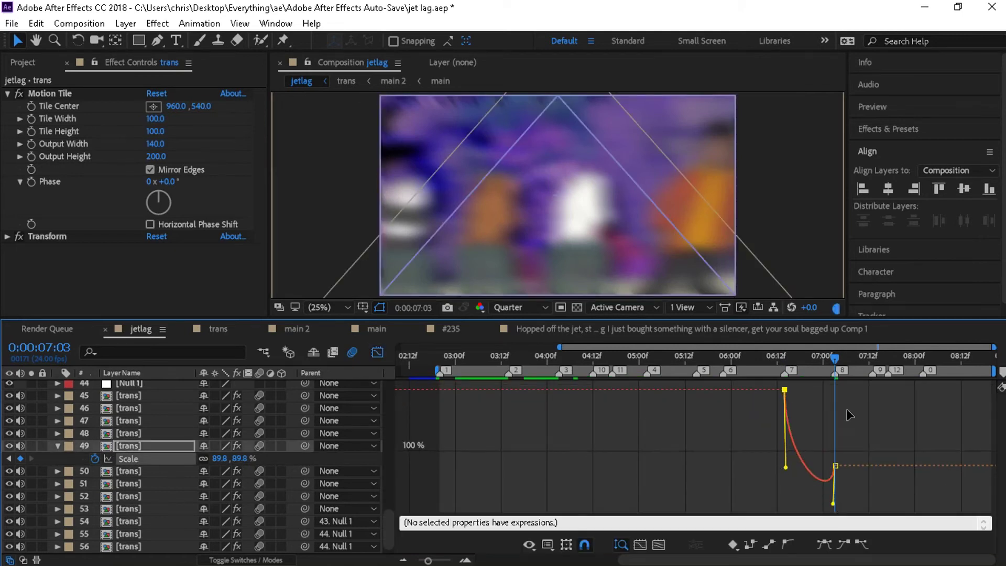
{"action": "mouse_move", "coordinate": [752, 365]}
{"action": "left_mouse_down"}
{"action": "mouse_move", "coordinate": [752, 354]}
{"action": "mouse_move", "coordinate": [769, 356]}
{"action": "left_mouse_up"}
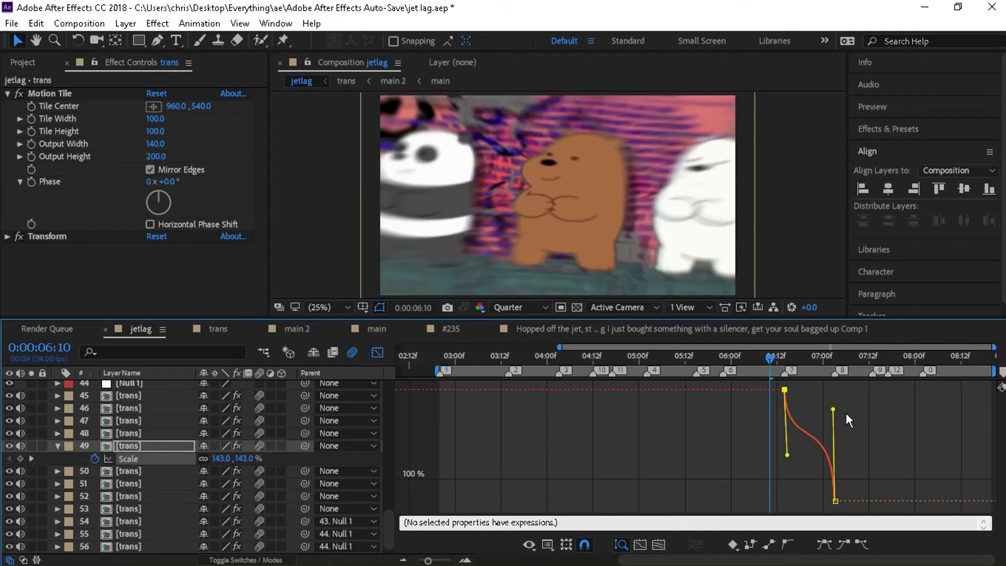
{"action": "key", "text": "shift+F3"}
Step: Play back the full sequence and check the transitions around markers 4, 5 and 7
{"action": "left_click", "coordinate": [447, 354]}
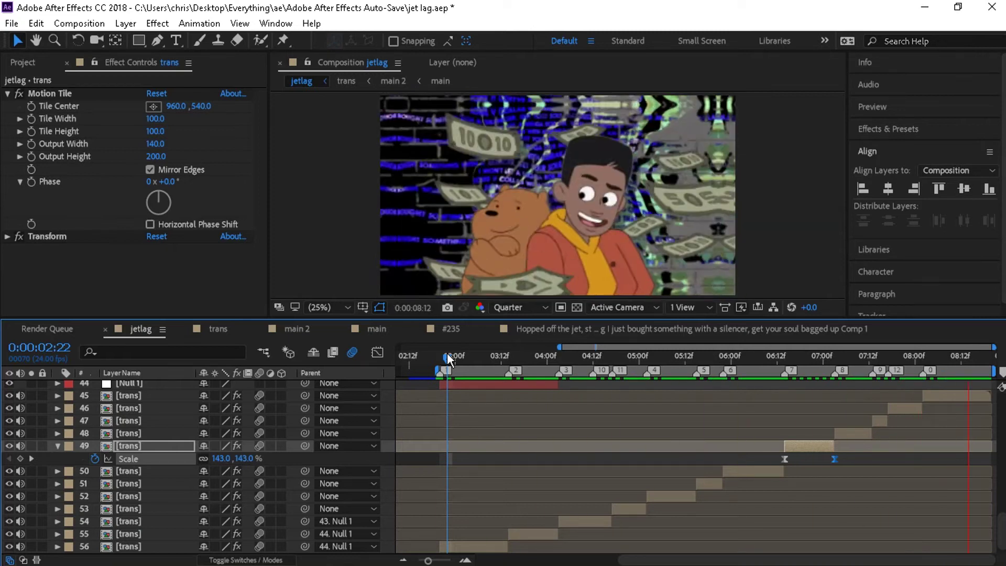
{"action": "left_click", "coordinate": [753, 360]}
{"action": "key", "text": "space"}
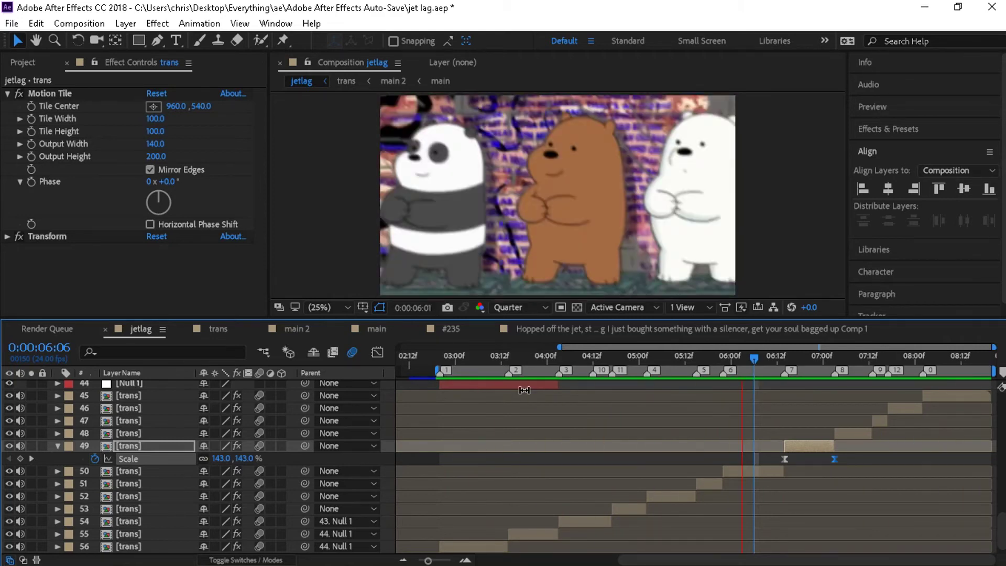
{"action": "left_click", "coordinate": [666, 356]}
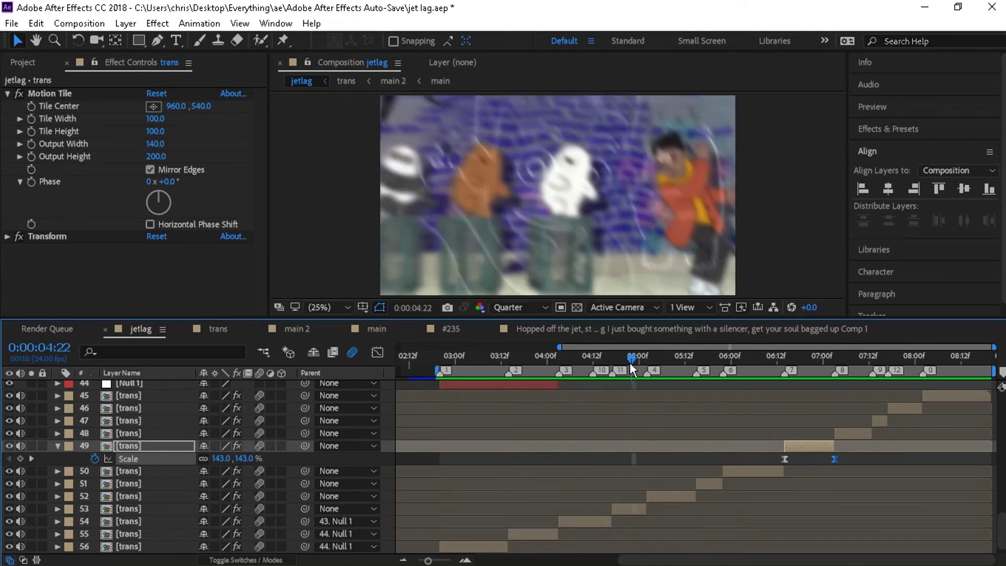
{"action": "left_click", "coordinate": [630, 362]}
{"action": "left_click", "coordinate": [693, 360]}
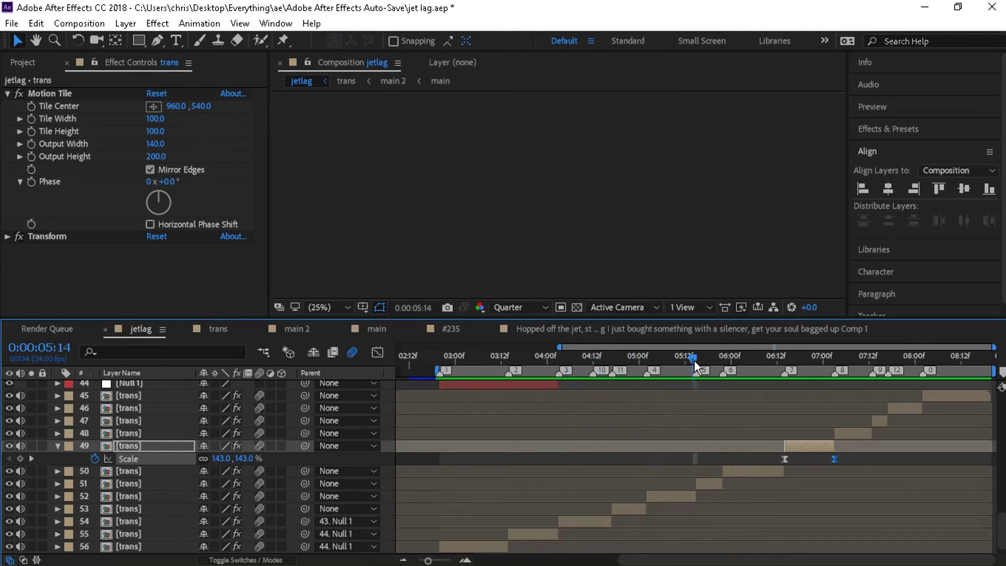
{"action": "mouse_move", "coordinate": [694, 360]}
{"action": "left_mouse_down"}
{"action": "mouse_move", "coordinate": [725, 362]}
{"action": "mouse_move", "coordinate": [694, 368]}
{"action": "left_mouse_up"}
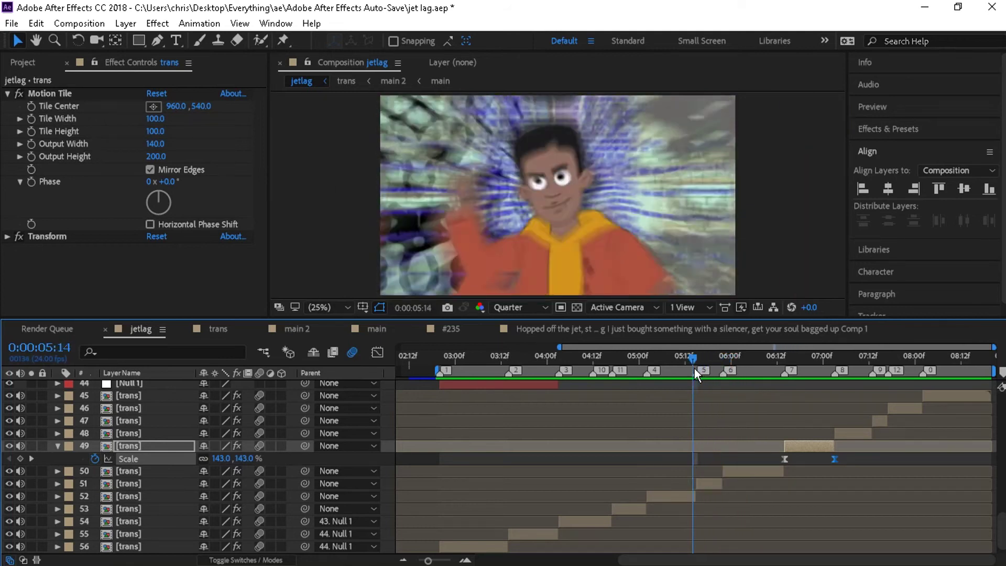
Step: Add a null object above the marker 5 clip, split it at 5:22 and 5:02, and delete the part before marker 4
{"action": "left_click", "coordinate": [704, 483]}
{"action": "key", "text": "ctrl+alt+shift+y"}
{"action": "key", "text": "k"}
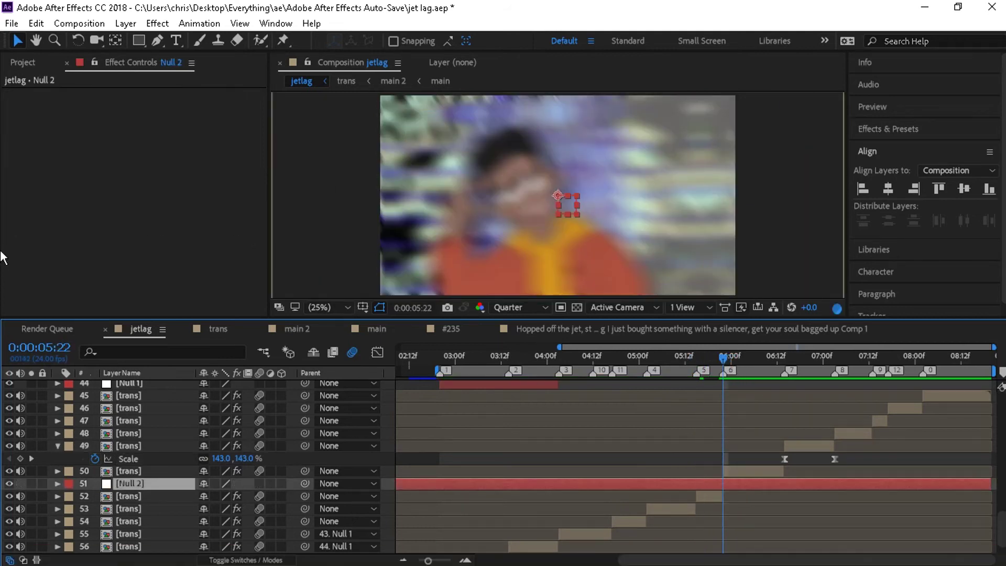
{"action": "key", "text": "ctrl+shift+d"}
{"action": "left_click", "coordinate": [647, 362]}
{"action": "left_click", "coordinate": [656, 497]}
{"action": "key", "text": "ctrl+shift+d"}
{"action": "left_click", "coordinate": [634, 508]}
{"action": "key", "text": "Delete"}
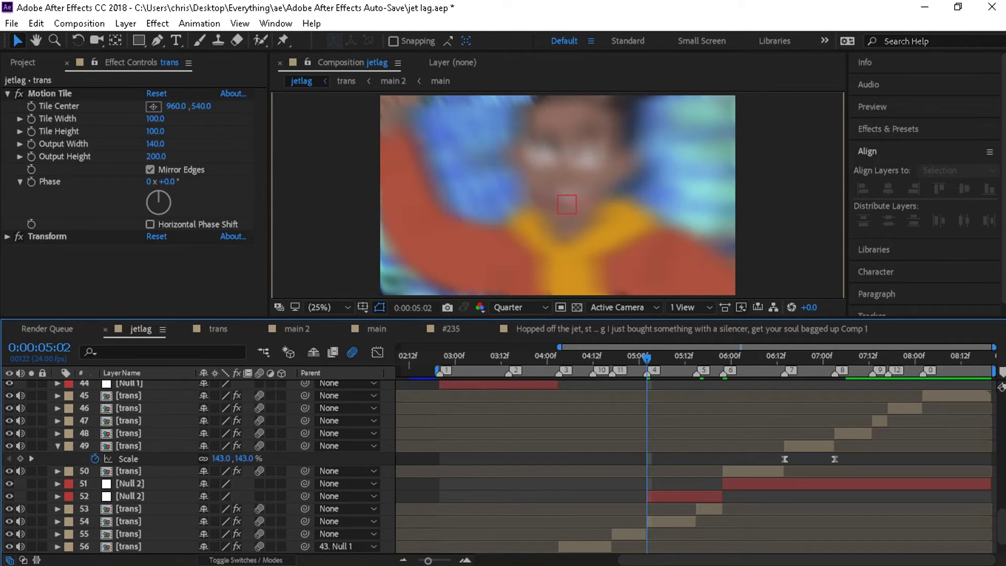
Step: Parent the marker 4 and marker 5 clips to the Null 2 segment between markers 4 and 6, and select that null
{"action": "left_click", "coordinate": [682, 495]}
{"action": "left_click", "coordinate": [681, 519]}
{"action": "left_click", "coordinate": [705, 510], "text": "shift"}
{"action": "left_click_drag", "start_coordinate": [305, 509], "coordinate": [181, 497]}
{"action": "left_click", "coordinate": [675, 499]}
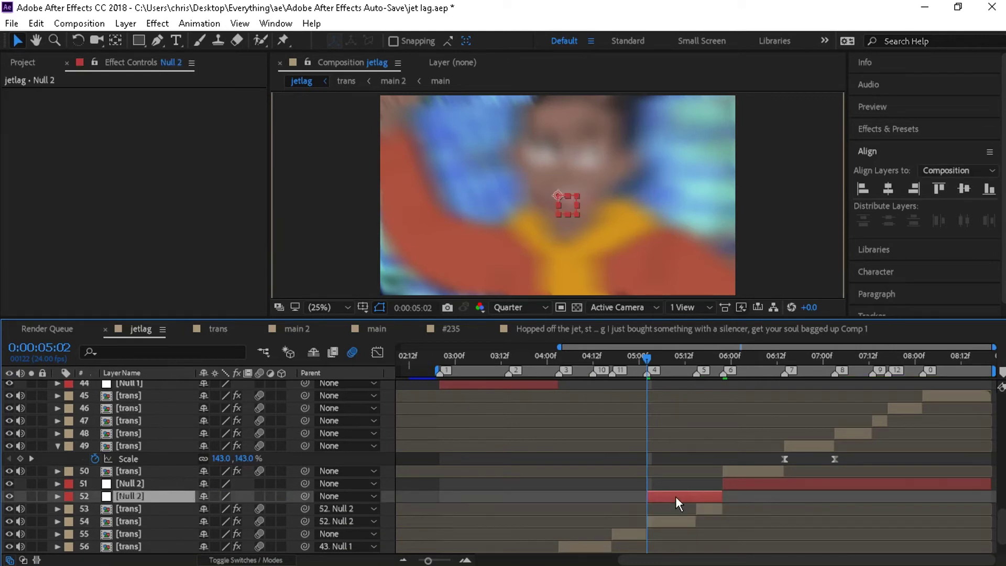
Step: Keyframe the Position of the null between markers 4 and 6, starting at 5:02 and ending at 960, 349 at 5:22
{"action": "key", "text": "p"}
{"action": "left_click", "coordinate": [93, 511]}
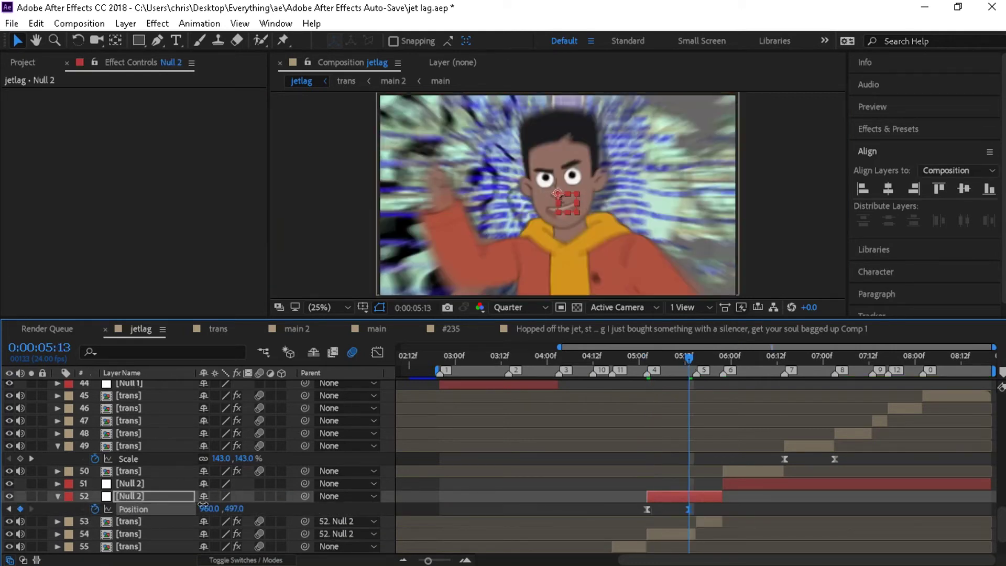
{"action": "left_click_drag", "start_coordinate": [688, 509], "coordinate": [722, 508]}
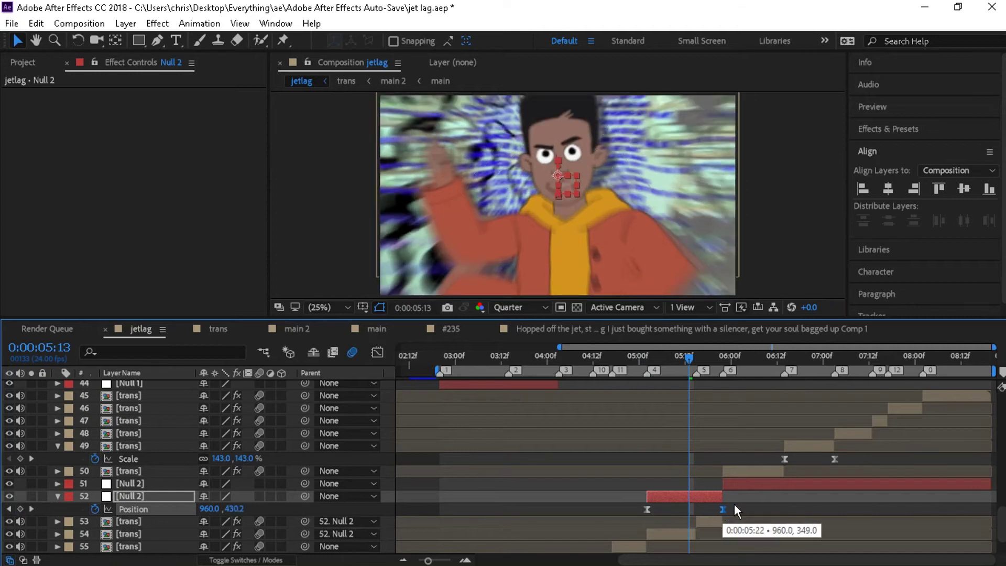
Step: Reshape that null's Position speed graph to build slowly from 5:02 and spike just before 5:22, and preview it
{"action": "key", "text": "shift+F3"}
{"action": "left_click_drag", "start_coordinate": [659, 503], "coordinate": [725, 502]}
{"action": "left_click_drag", "start_coordinate": [710, 503], "coordinate": [680, 452]}
{"action": "left_click_drag", "start_coordinate": [682, 389], "coordinate": [744, 514]}
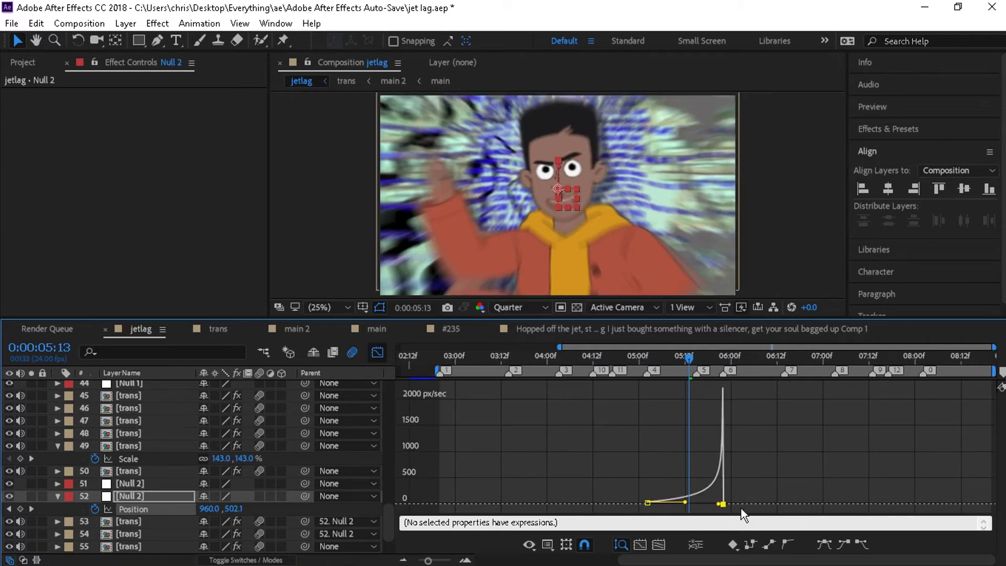
{"action": "key", "text": "space"}
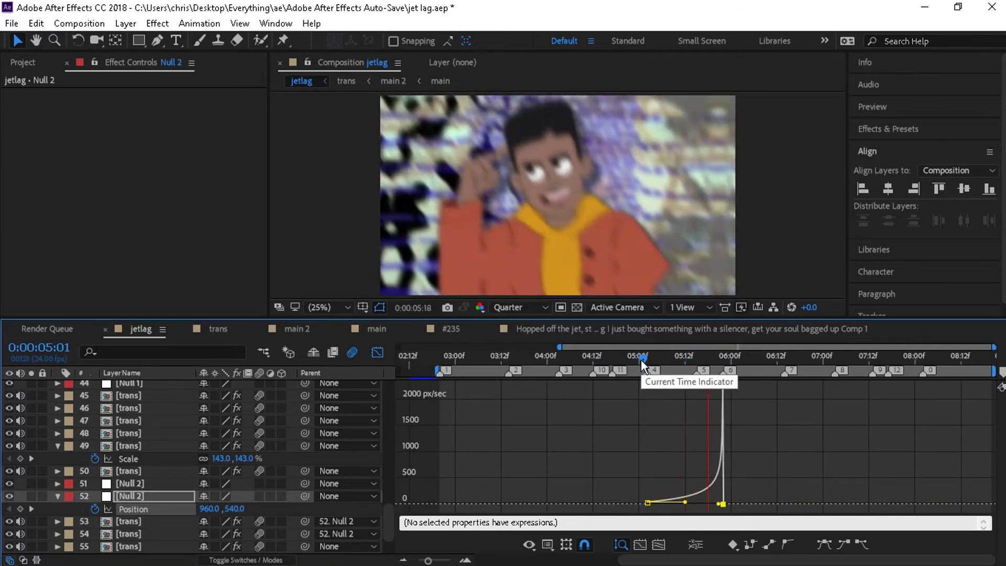
{"action": "left_click", "coordinate": [377, 352]}
Step: Cut the second Null 2 off at 7:03, place it above the marker 7 clip, and parent the marker 6 and 7 clips to it
{"action": "left_click", "coordinate": [761, 485]}
{"action": "left_click_drag", "start_coordinate": [786, 360], "coordinate": [835, 378]}
{"action": "key", "text": "ctrl+shift+d"}
{"action": "key", "text": "Delete"}
{"action": "mouse_move", "coordinate": [157, 484]}
{"action": "left_mouse_down"}
{"action": "mouse_move", "coordinate": [169, 421]}
{"action": "mouse_move", "coordinate": [156, 488]}
{"action": "left_mouse_up"}
{"action": "left_click_drag", "start_coordinate": [304, 484], "coordinate": [164, 446]}
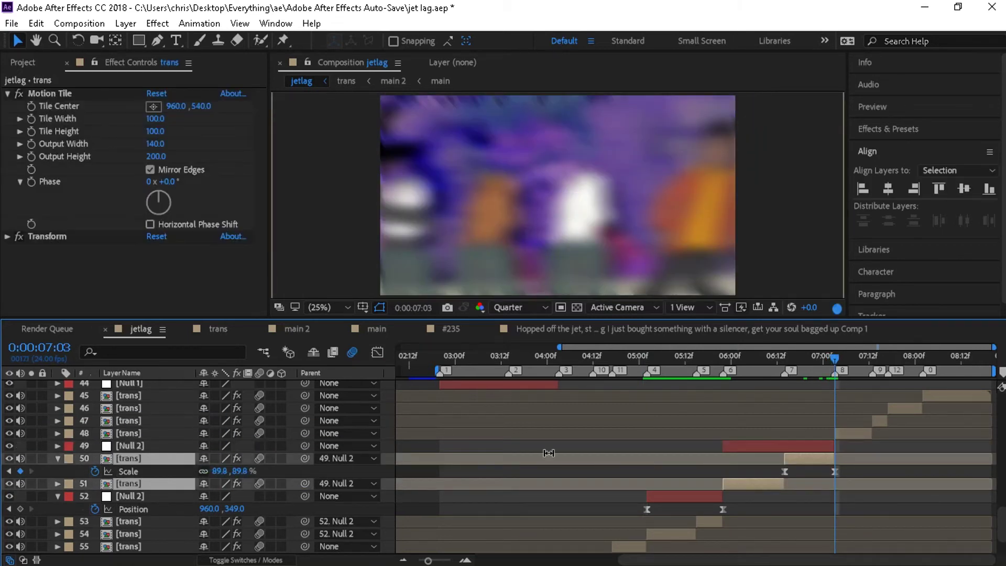
Step: Keyframe the Position of the null between markers 6 and 8, starting at 960, 801 at 5:22 and ending at about 6:21
{"action": "left_click", "coordinate": [733, 445]}
{"action": "key", "text": "i"}
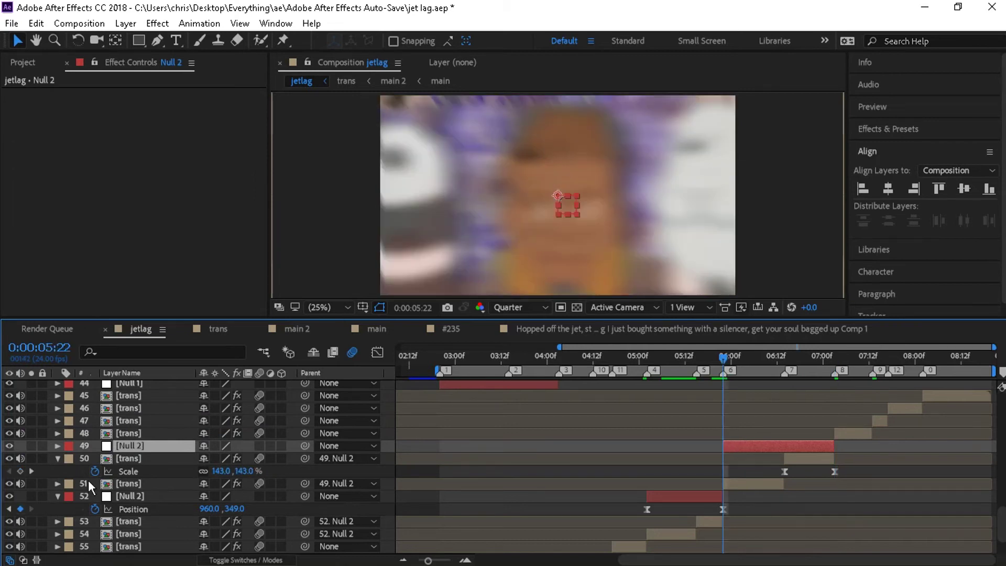
{"action": "key", "text": "p"}
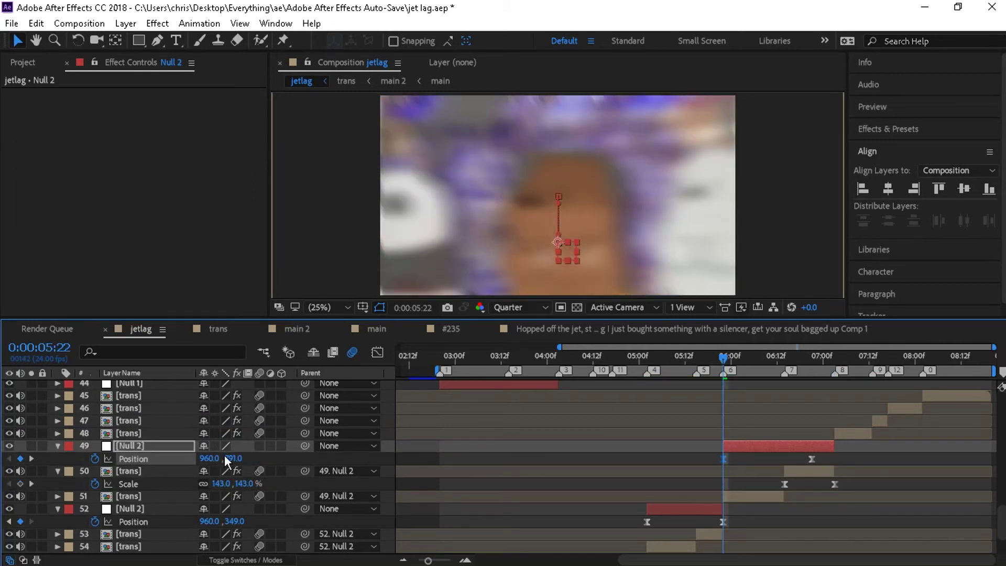
{"action": "left_click_drag", "start_coordinate": [231, 458], "coordinate": [236, 459]}
Step: Check the speed graph of the null's Position keyframes after marker 6 and play back the sequence from 3:07
{"action": "left_click_drag", "start_coordinate": [822, 457], "coordinate": [692, 466]}
{"action": "key", "text": "shift+F3"}
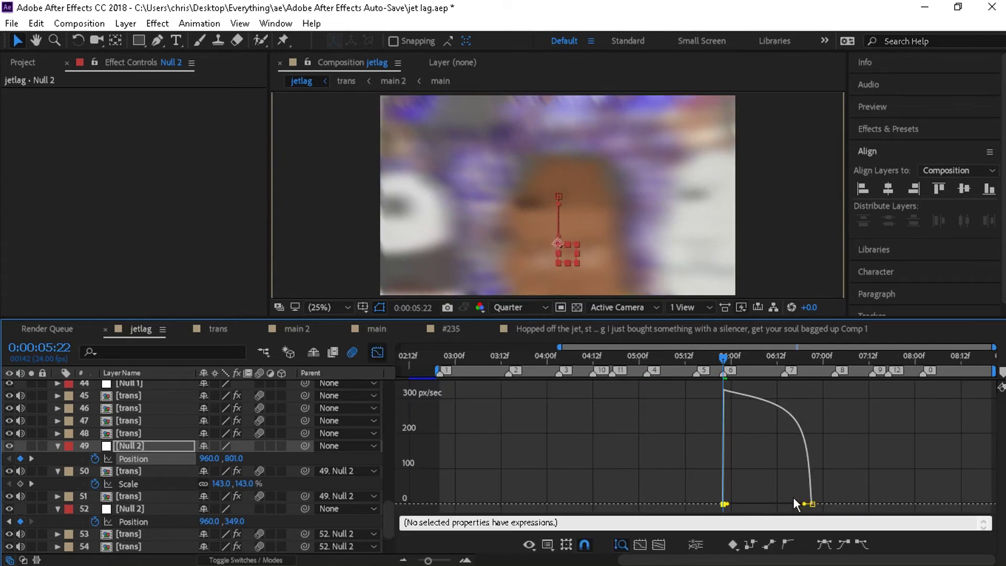
{"action": "key", "text": "shift+F3"}
{"action": "left_click", "coordinate": [481, 358]}
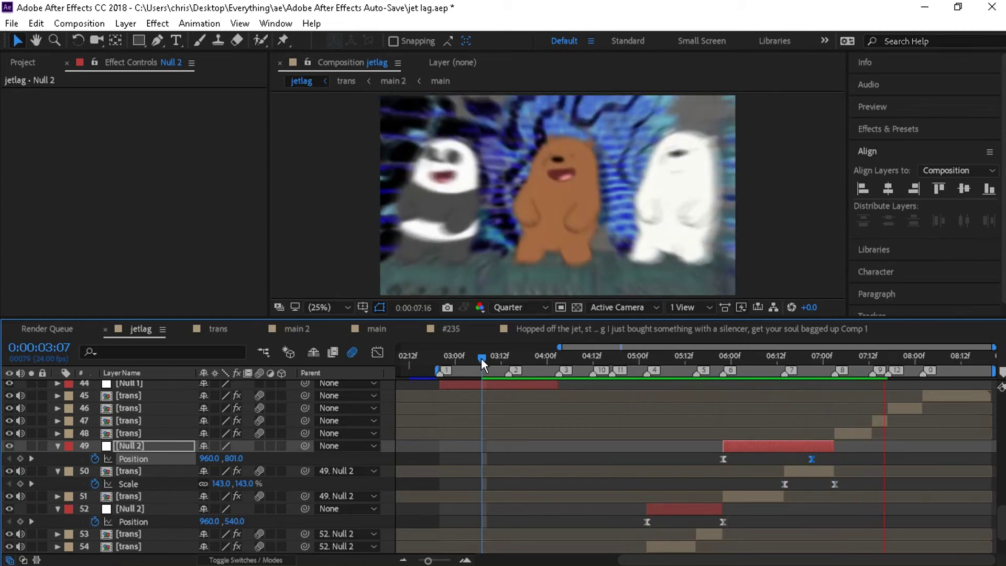
{"action": "left_click_drag", "start_coordinate": [481, 357], "coordinate": [489, 358]}
Step: Remove the Scale Width animation from the Transform effect on the marker 6 clip
{"action": "left_click", "coordinate": [745, 357]}
{"action": "left_click_drag", "start_coordinate": [745, 357], "coordinate": [773, 357]}
{"action": "left_click", "coordinate": [767, 494]}
{"action": "key", "text": "u"}
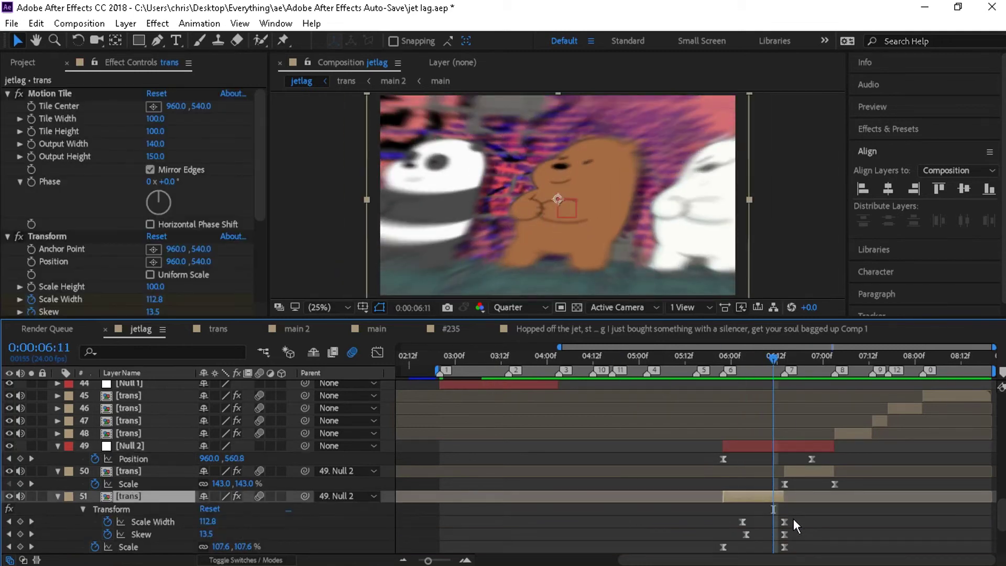
{"action": "left_click", "coordinate": [108, 522]}
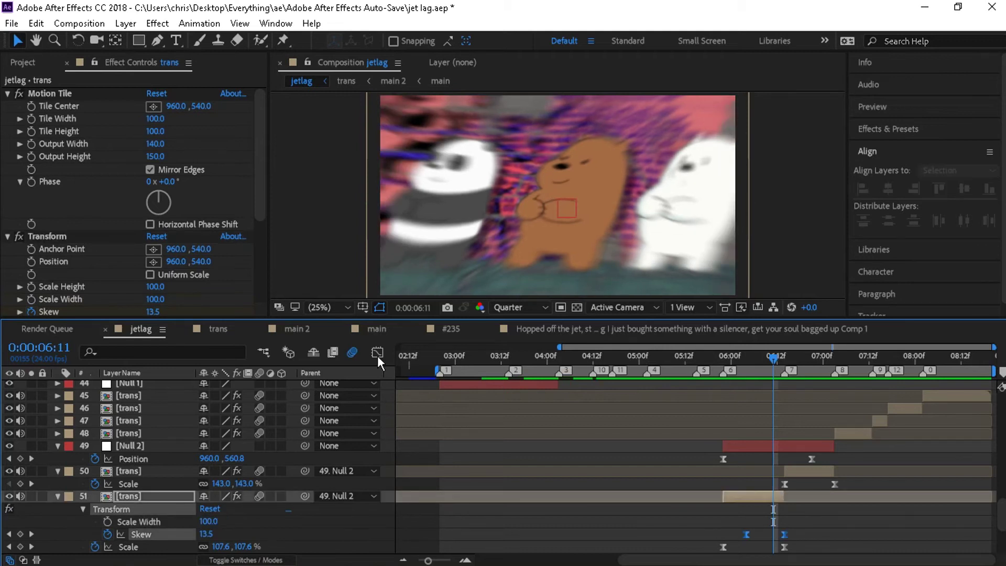
Step: Reshape the marker 6 clip's Skew curve to start slowly and rise steeply into 6:14, and play back the transition
{"action": "left_click", "coordinate": [378, 356]}
{"action": "left_click", "coordinate": [780, 445]}
{"action": "left_click_drag", "start_coordinate": [774, 504], "coordinate": [765, 503]}
{"action": "left_click", "coordinate": [377, 352]}
{"action": "left_click", "coordinate": [377, 352]}
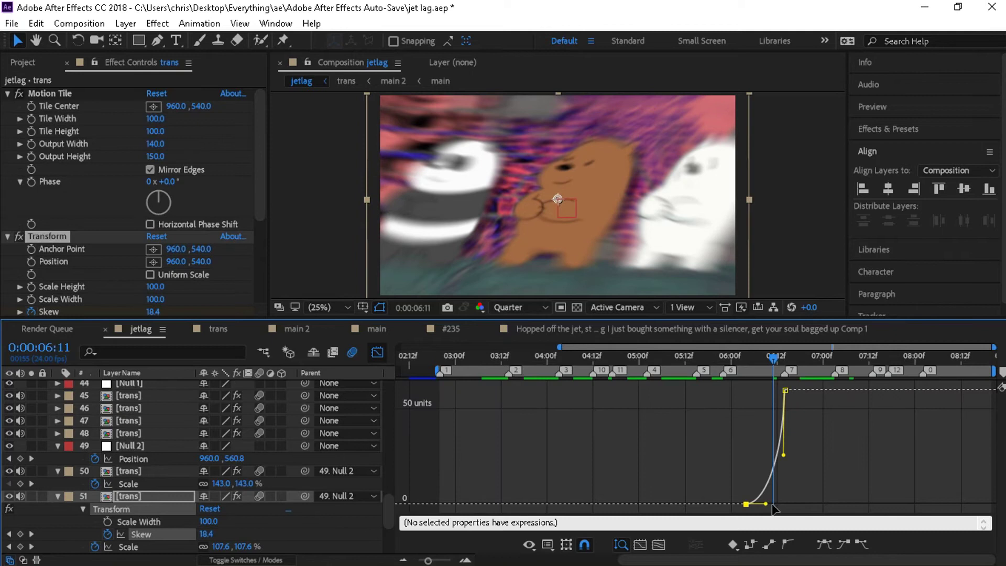
{"action": "left_click", "coordinate": [377, 352]}
{"action": "left_click", "coordinate": [703, 360]}
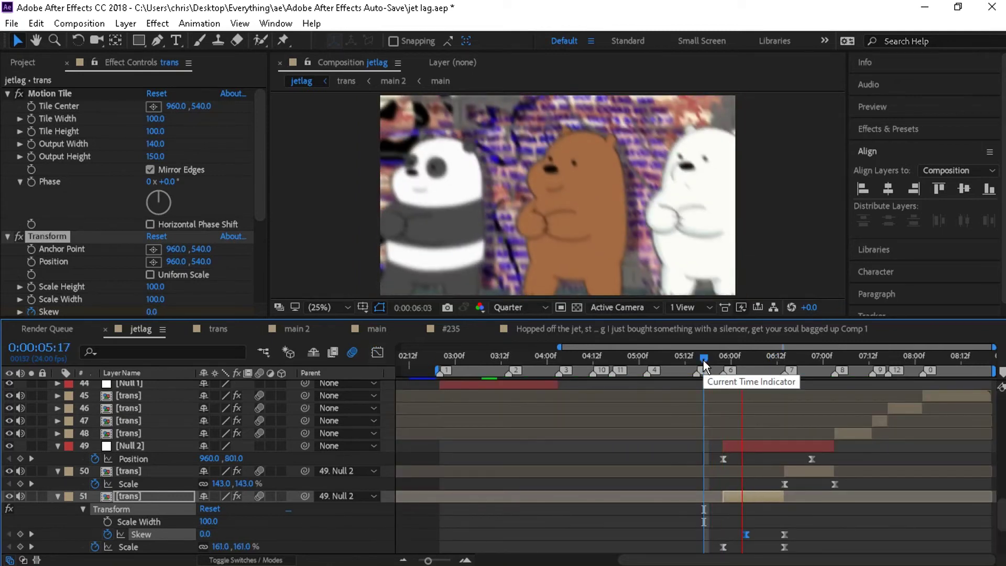
{"action": "key", "text": "space"}
{"action": "left_click", "coordinate": [700, 355]}
{"action": "key", "text": "space"}
Step: Inspect the marker 7 clip's Skew keyframes and their curve in the Graph Editor
{"action": "left_click", "coordinate": [778, 362]}
{"action": "left_click", "coordinate": [793, 472]}
{"action": "key", "text": "u"}
{"action": "left_click_drag", "start_coordinate": [815, 492], "coordinate": [771, 513]}
{"action": "left_click", "coordinate": [752, 506]}
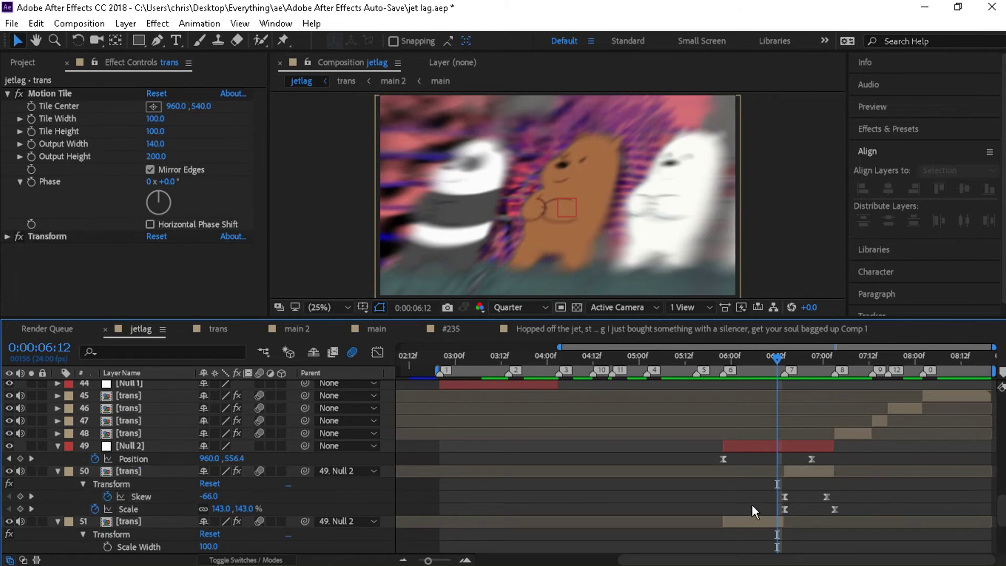
{"action": "left_click", "coordinate": [141, 496]}
{"action": "left_click", "coordinate": [377, 352]}
{"action": "right_click", "coordinate": [806, 423]}
{"action": "left_click", "coordinate": [854, 275]}
{"action": "left_click", "coordinate": [377, 352]}
Step: Play back the transitions from just before marker 4 through marker 7
{"action": "left_click", "coordinate": [753, 359]}
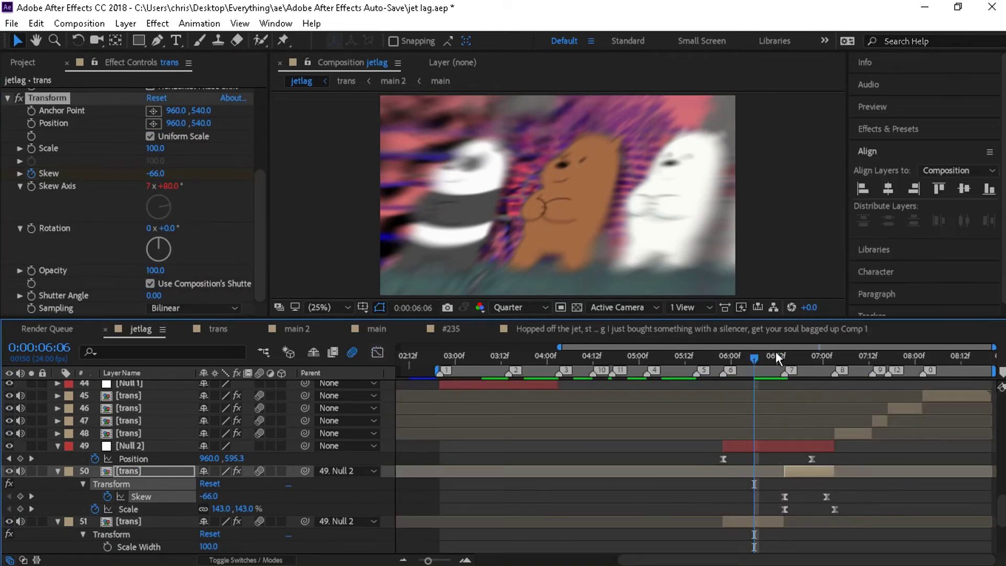
{"action": "left_click", "coordinate": [768, 354]}
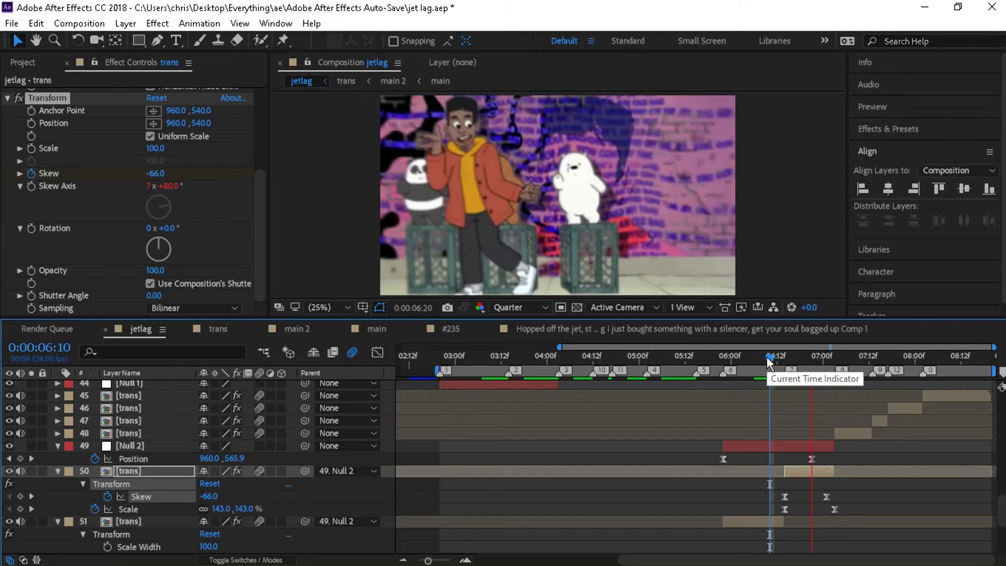
{"action": "key", "text": "space"}
{"action": "left_click", "coordinate": [623, 357]}
{"action": "key", "text": "space"}
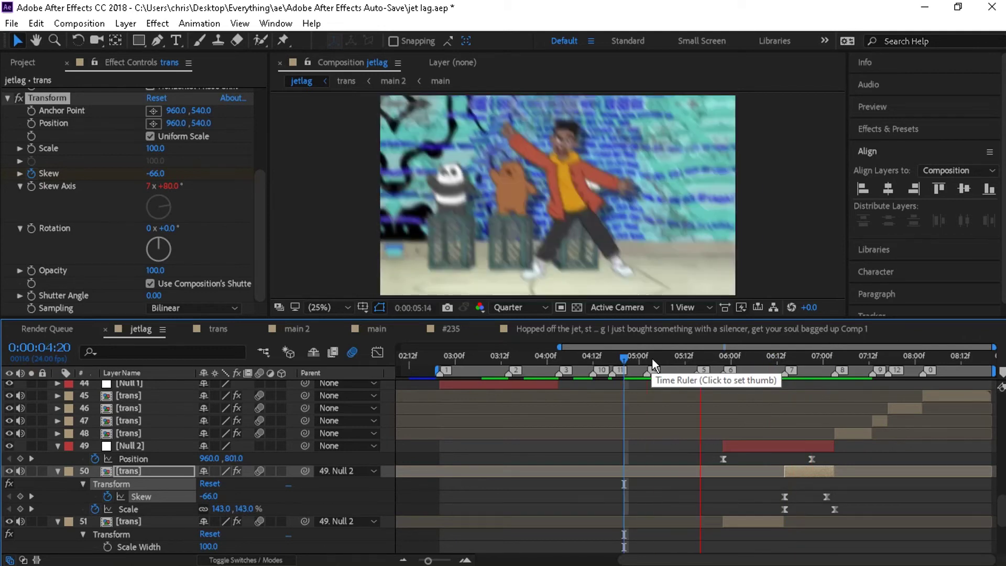
{"action": "left_click", "coordinate": [671, 360]}
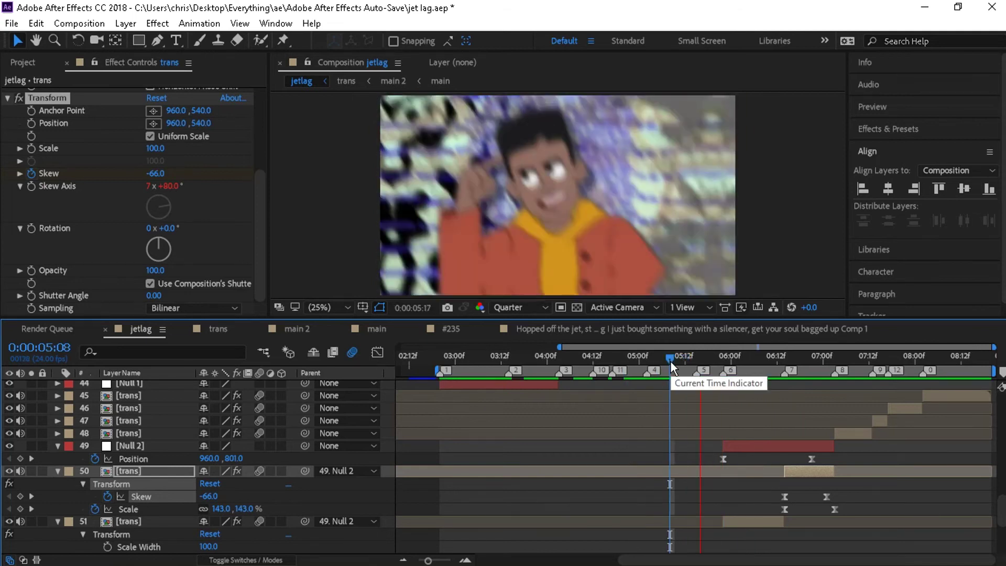
{"action": "key", "text": "space"}
{"action": "left_click", "coordinate": [651, 360]}
{"action": "scroll", "coordinate": [685, 447], "scroll_direction": "down", "scroll_amount": 4}
{"action": "left_click", "coordinate": [687, 447]}
{"action": "key", "text": "ctrl+space"}
{"action": "type", "text": "warp"}
{"action": "key", "text": "Return"}
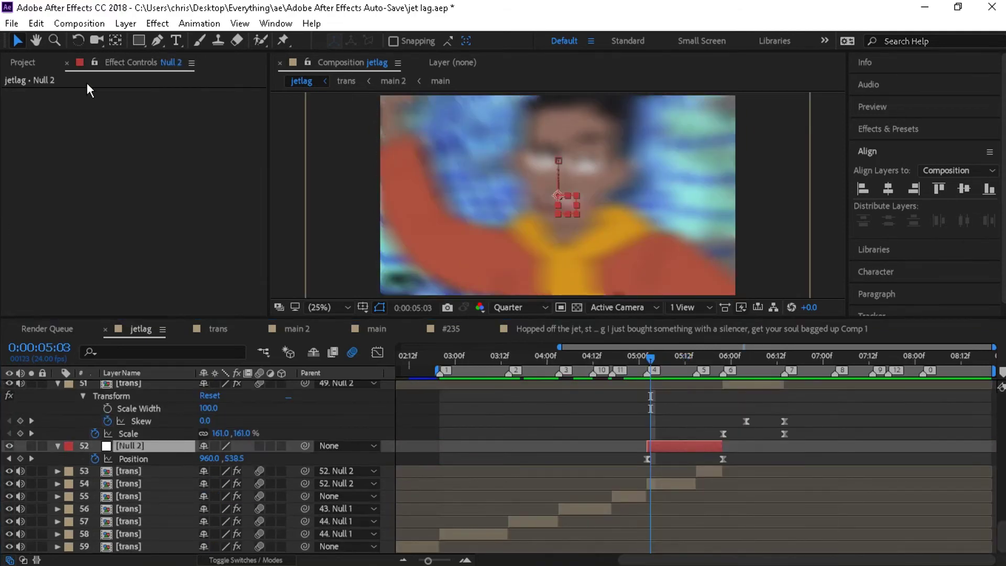
{"action": "left_click", "coordinate": [183, 107]}
{"action": "left_click", "coordinate": [124, 170]}
{"action": "left_click", "coordinate": [188, 119]}
{"action": "left_click", "coordinate": [191, 153]}
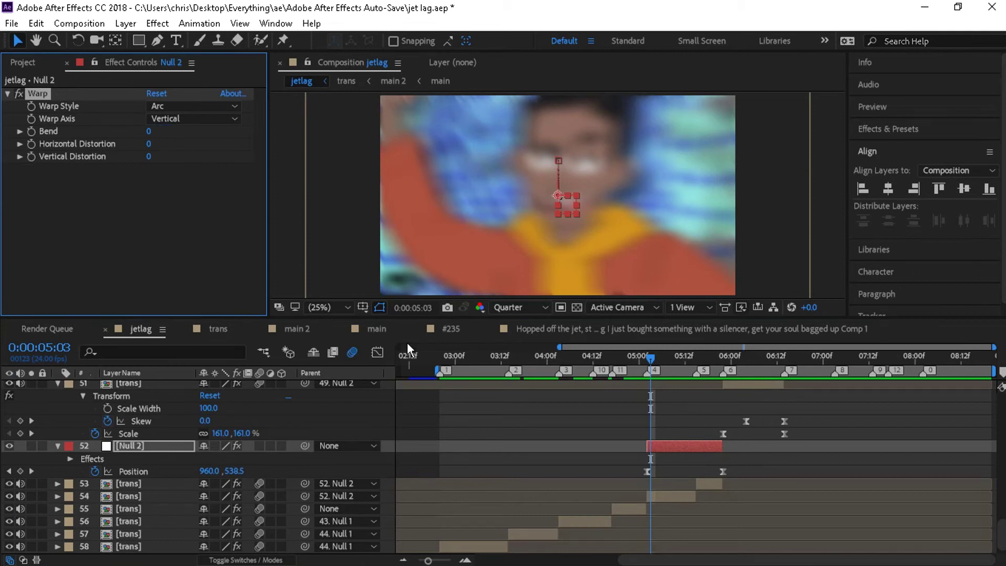
{"action": "left_click", "coordinate": [702, 357]}
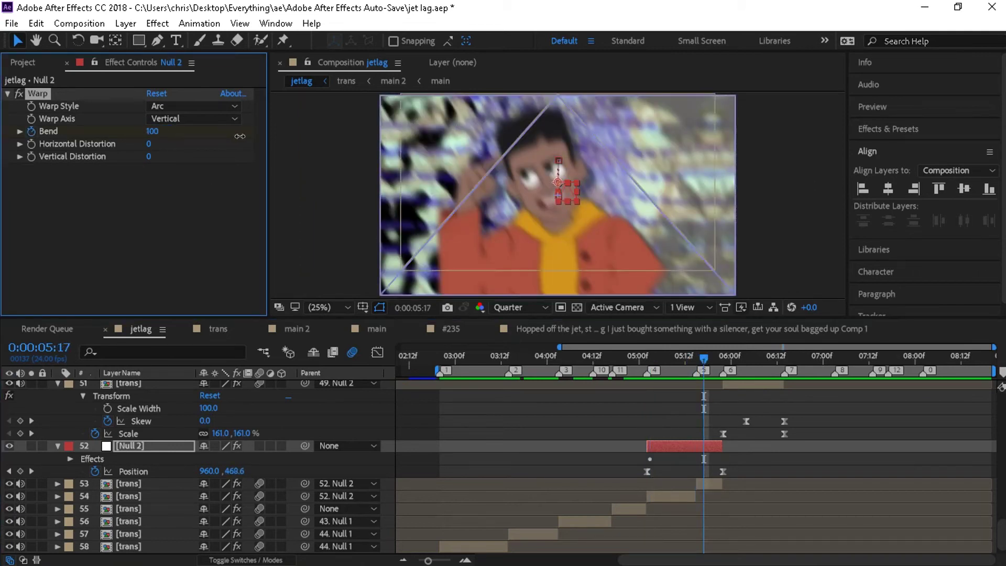
{"action": "key", "text": "ctrl+x"}
Step: Add an adjustment layer above the marker 4 null, trim it to run from marker 4 to about marker 7, and split it at 5:22
{"action": "key", "text": "ctrl+alt+y"}
{"action": "key", "text": "j"}
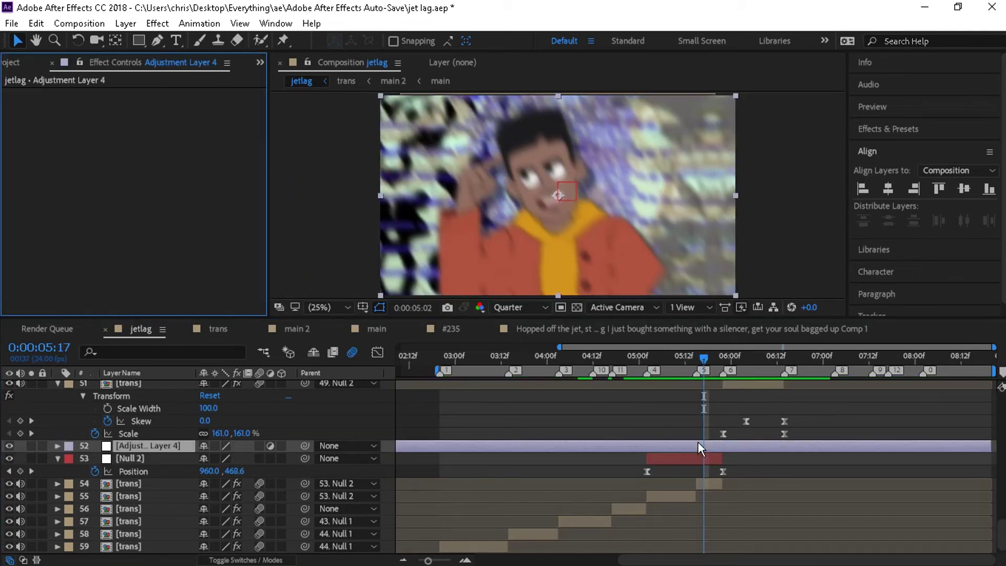
{"action": "key", "text": "alt+["}
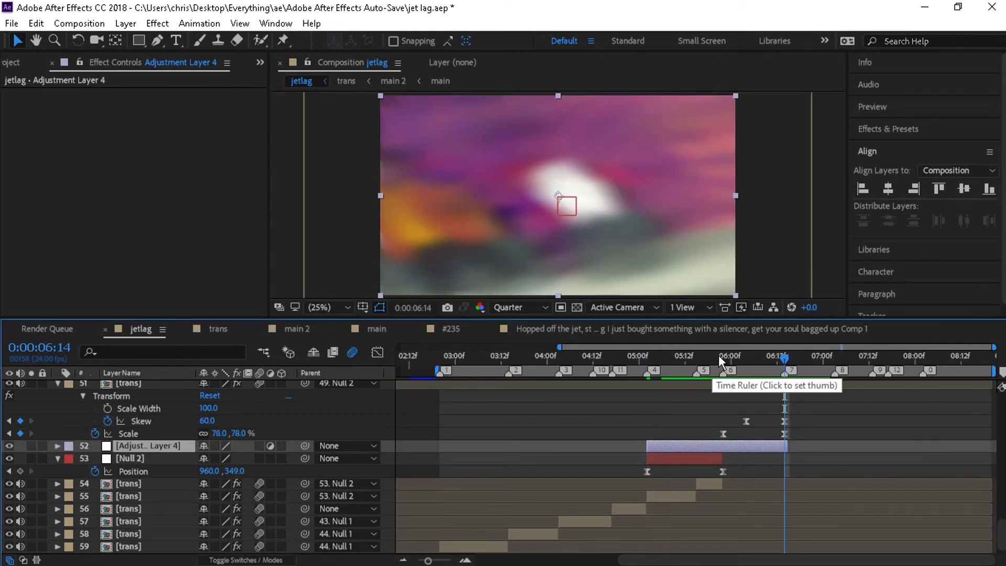
{"action": "left_click", "coordinate": [720, 354]}
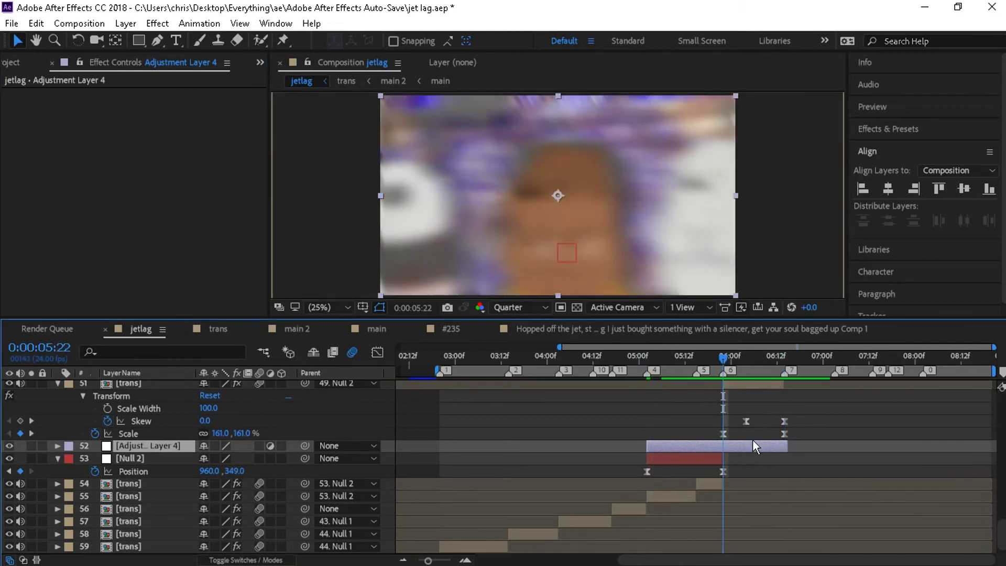
{"action": "key", "text": "ctrl+shift+d"}
Step: Apply Warp to the adjustment layer segment between markers 4 and 6, with a Vertical axis and keyframing started on Bend
{"action": "scroll", "coordinate": [250, 418], "scroll_direction": "up", "scroll_amount": 3}
{"action": "left_click", "coordinate": [677, 356]}
{"action": "left_click", "coordinate": [676, 503]}
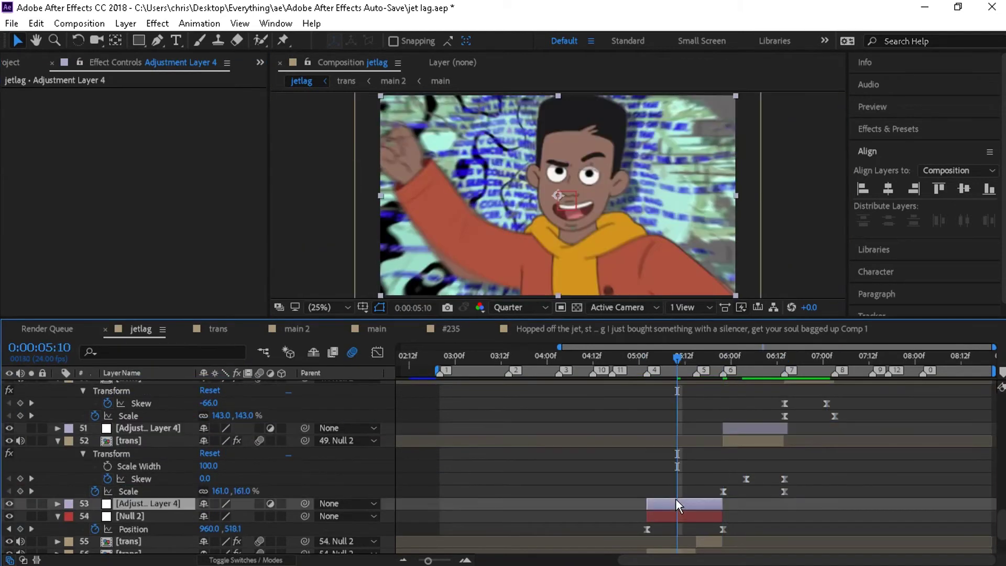
{"action": "key", "text": "ctrl+space"}
{"action": "type", "text": "warp"}
{"action": "key", "text": "Return"}
{"action": "left_click", "coordinate": [193, 119]}
{"action": "left_click", "coordinate": [186, 152]}
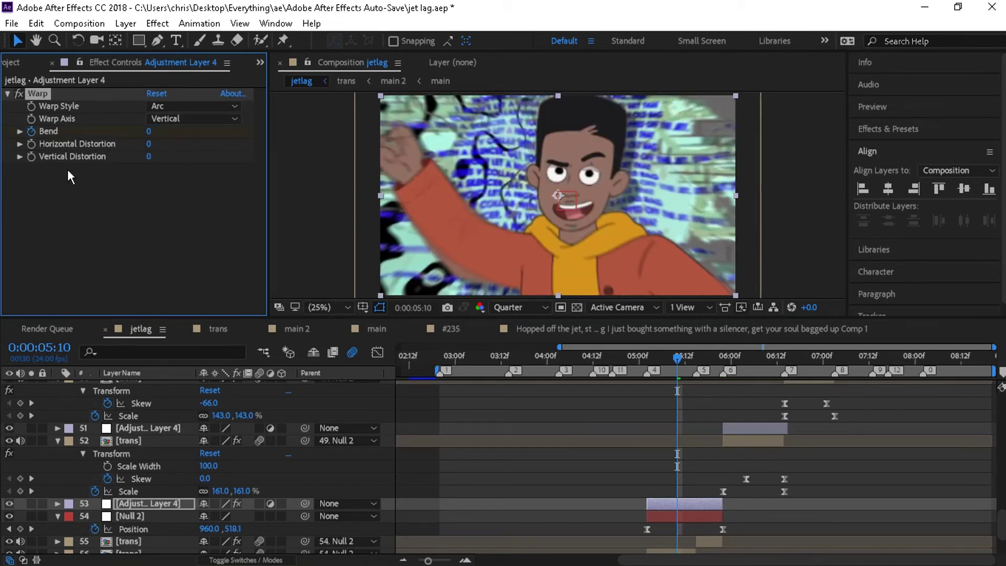
Step: Animate the Warp Bend from 0 at 5:03 to 40 at 5:22 and set the Warp Axis to Horizontal
{"action": "key", "text": "u"}
{"action": "left_click_drag", "start_coordinate": [678, 529], "coordinate": [651, 527]}
{"action": "left_click", "coordinate": [704, 361]}
{"action": "left_click_drag", "start_coordinate": [149, 132], "coordinate": [180, 131]}
{"action": "left_click", "coordinate": [184, 120]}
{"action": "left_click", "coordinate": [188, 135]}
{"action": "left_click_drag", "start_coordinate": [702, 529], "coordinate": [723, 529]}
Step: Apply Motion Tile before Warp on the adjustment layer, with Output Width 190, Output Height 260 and Mirror Edges on
{"action": "key", "text": "ctrl+space"}
{"action": "type", "text": "motio"}
{"action": "key", "text": "Down"}
{"action": "key", "text": "Return"}
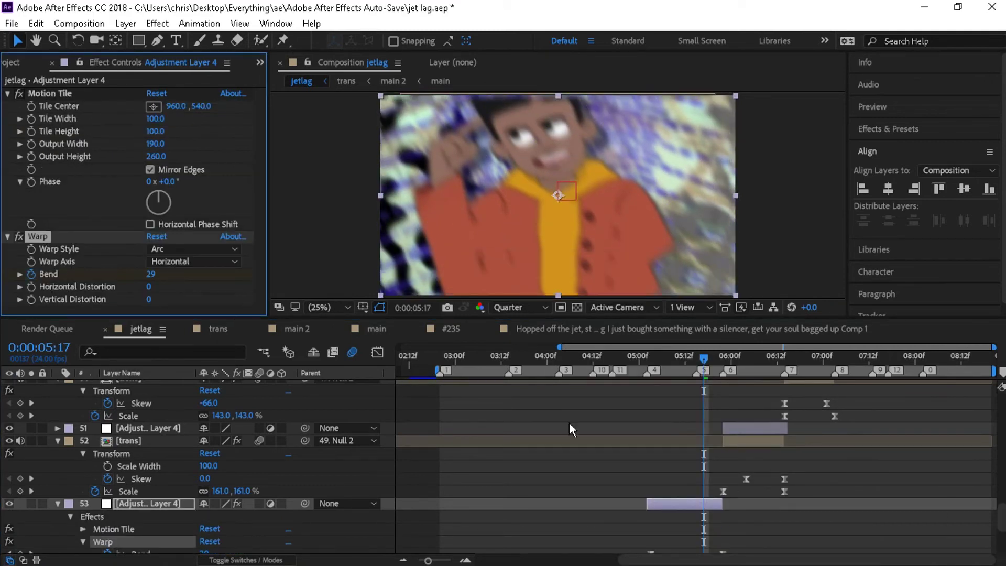
Step: Reshape the Warp Bend curve to stay low after 5:03 and rise steeply into 5:22, and play back the sequence
{"action": "scroll", "coordinate": [627, 445], "scroll_direction": "down", "scroll_amount": 3}
{"action": "left_click", "coordinate": [140, 463]}
{"action": "left_click", "coordinate": [377, 352]}
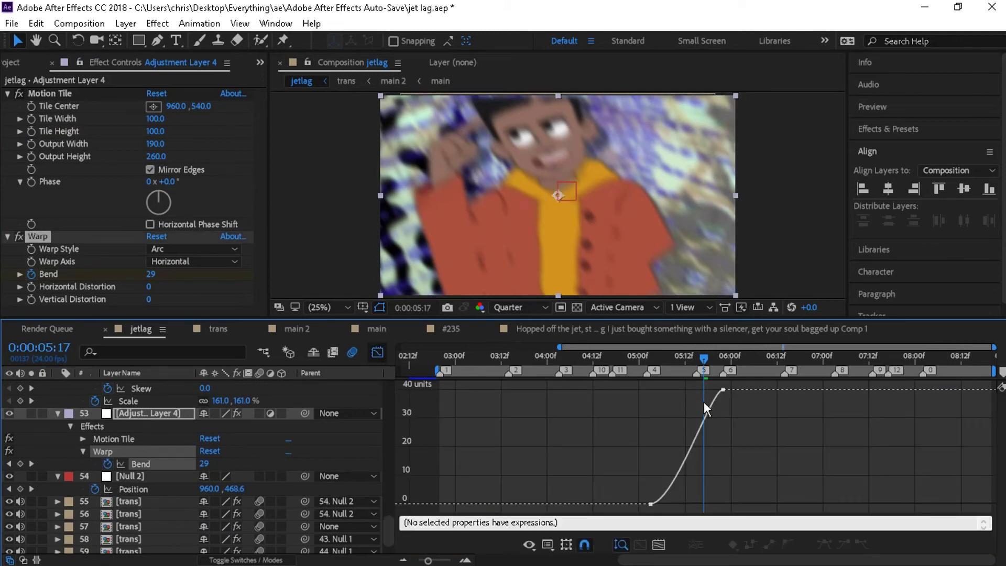
{"action": "left_click_drag", "start_coordinate": [674, 504], "coordinate": [713, 503]}
{"action": "left_click_drag", "start_coordinate": [710, 389], "coordinate": [712, 478]}
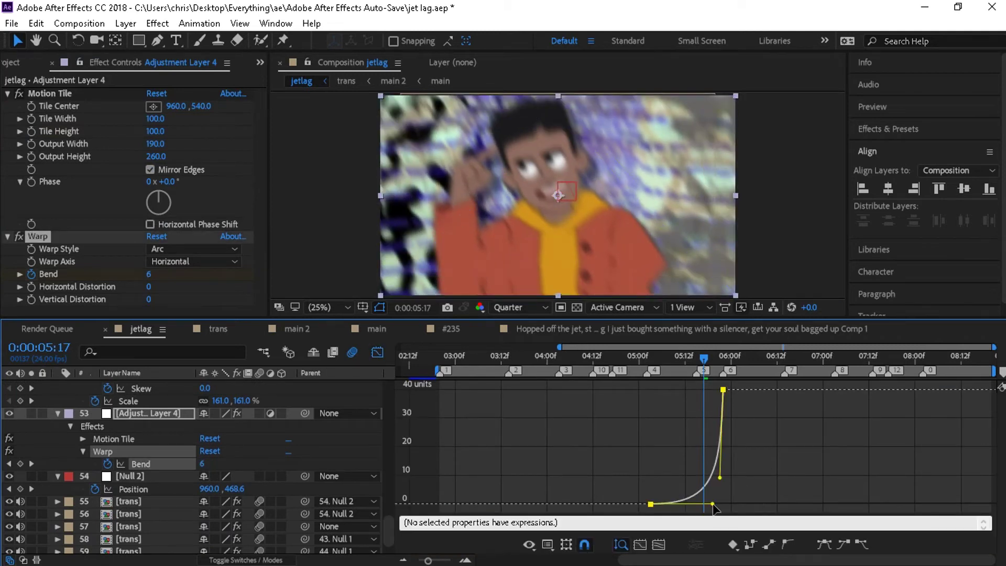
{"action": "key", "text": "shift+F3"}
{"action": "left_click", "coordinate": [635, 359]}
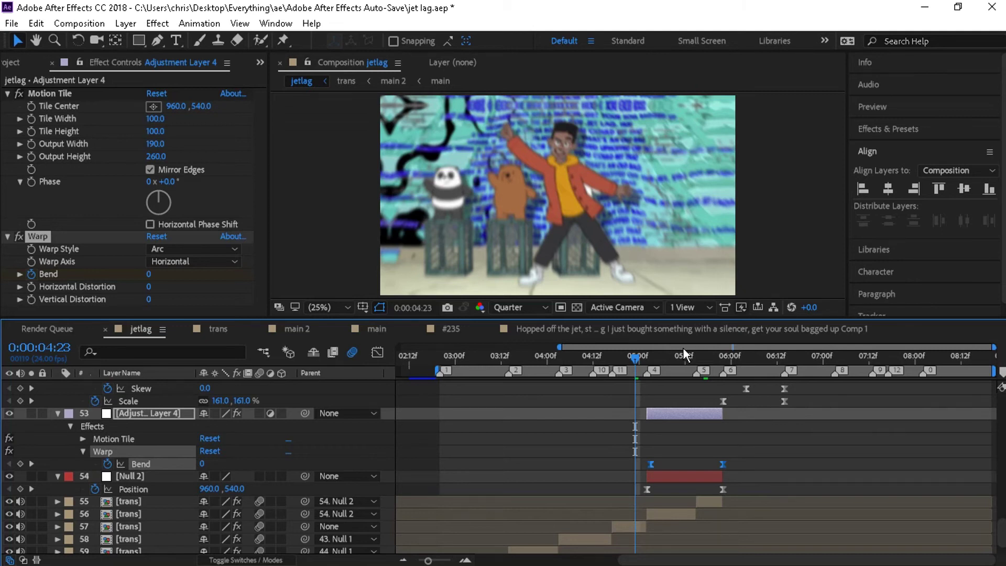
{"action": "left_click", "coordinate": [542, 352]}
{"action": "key", "text": "space"}
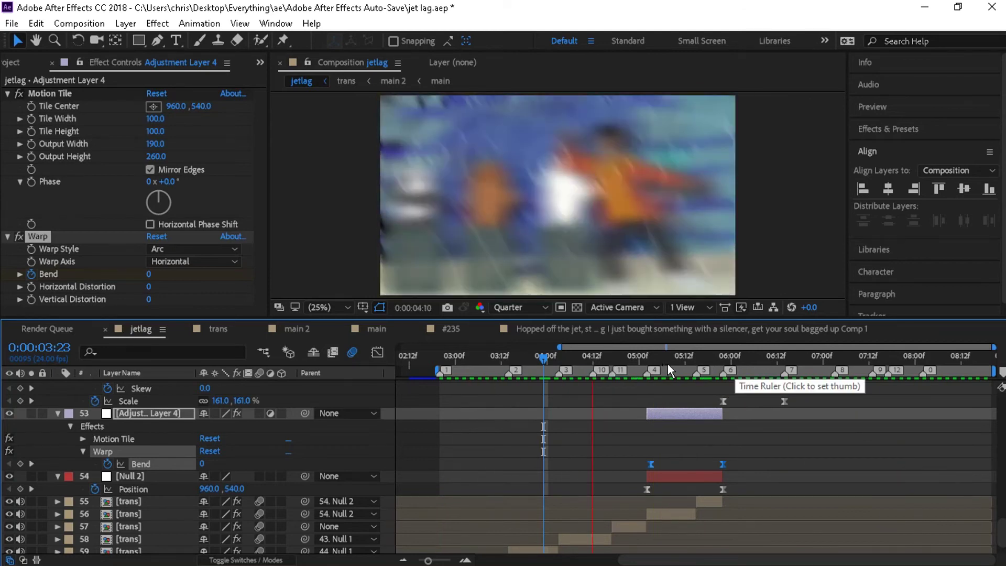
Step: Delete the unused adjustment layer segment between markers 6 and 7, and play back the transitions from marker 6 onward
{"action": "scroll", "coordinate": [750, 482], "scroll_direction": "up", "scroll_amount": 4}
{"action": "left_click", "coordinate": [749, 482]}
{"action": "key", "text": "Delete"}
{"action": "left_click", "coordinate": [717, 359]}
{"action": "key", "text": "space"}
{"action": "left_click", "coordinate": [776, 361]}
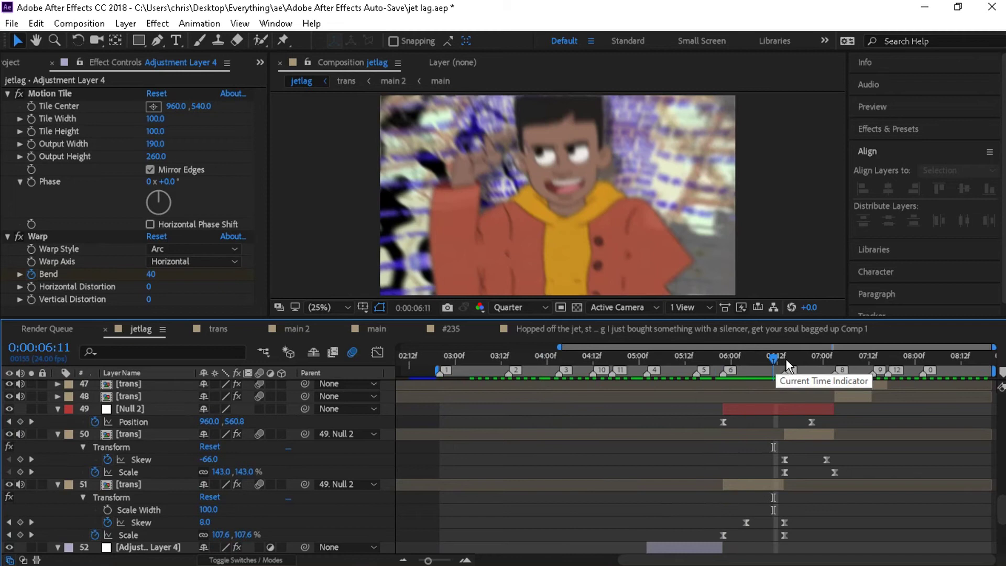
{"action": "key", "text": "space"}
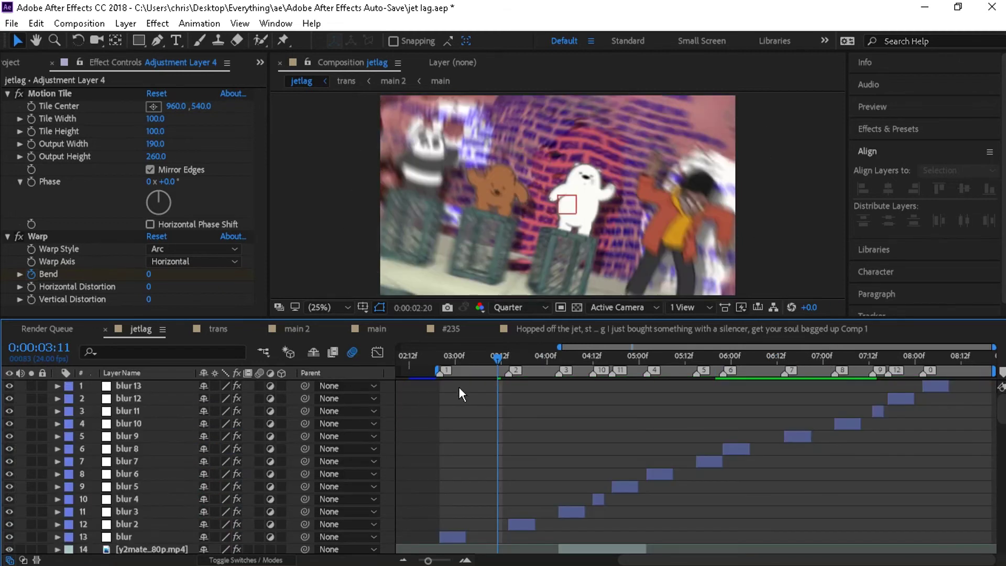
Step: Add a pale red solid in the jetlag comp and trim it to run from 2:20 to 3:03
{"action": "key", "text": "ctrl+y"}
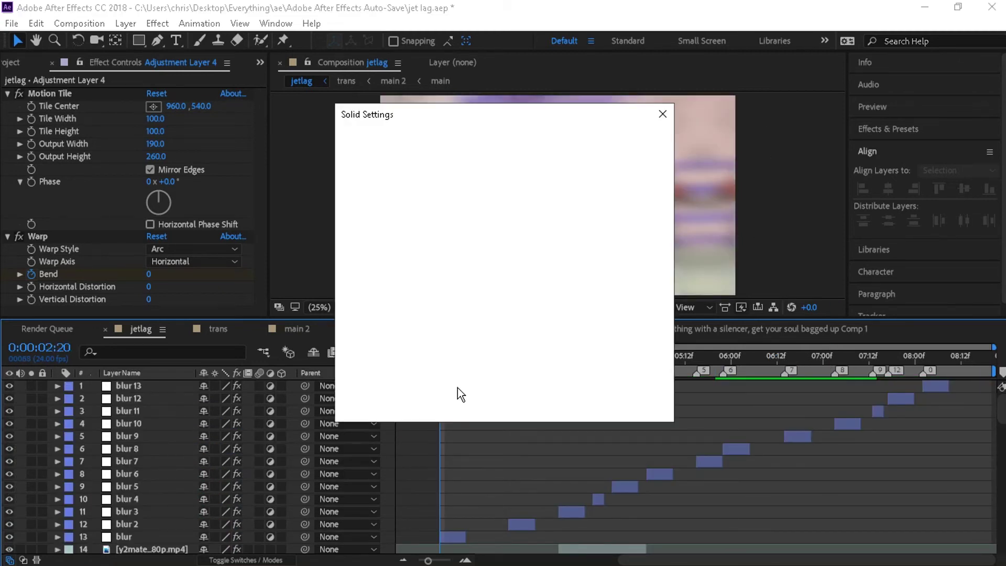
{"action": "left_click", "coordinate": [552, 399]}
{"action": "key", "text": "t"}
{"action": "left_click_drag", "start_coordinate": [205, 398], "coordinate": [182, 399]}
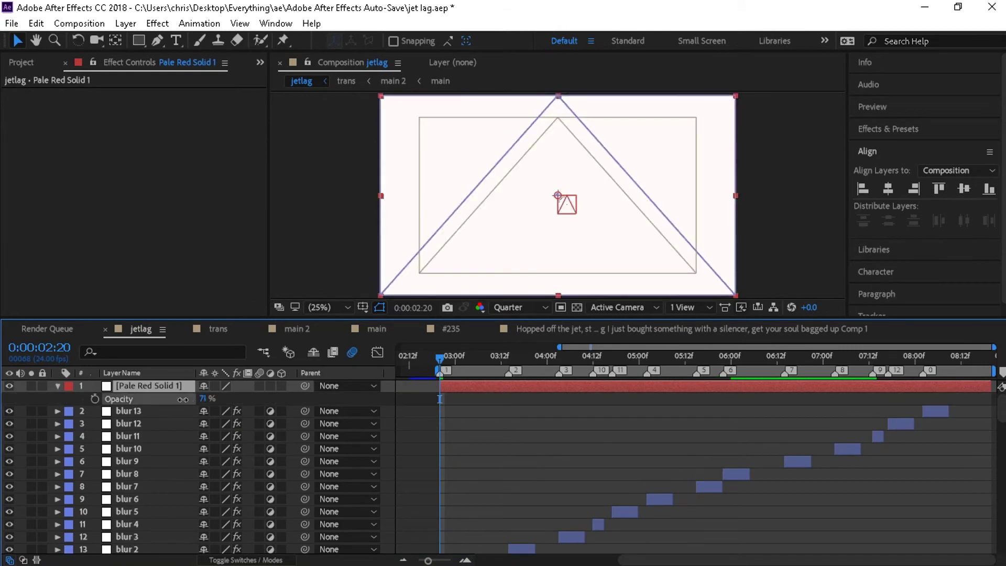
{"action": "left_click_drag", "start_coordinate": [452, 361], "coordinate": [467, 363]}
{"action": "key", "text": "ctrl+shift+d"}
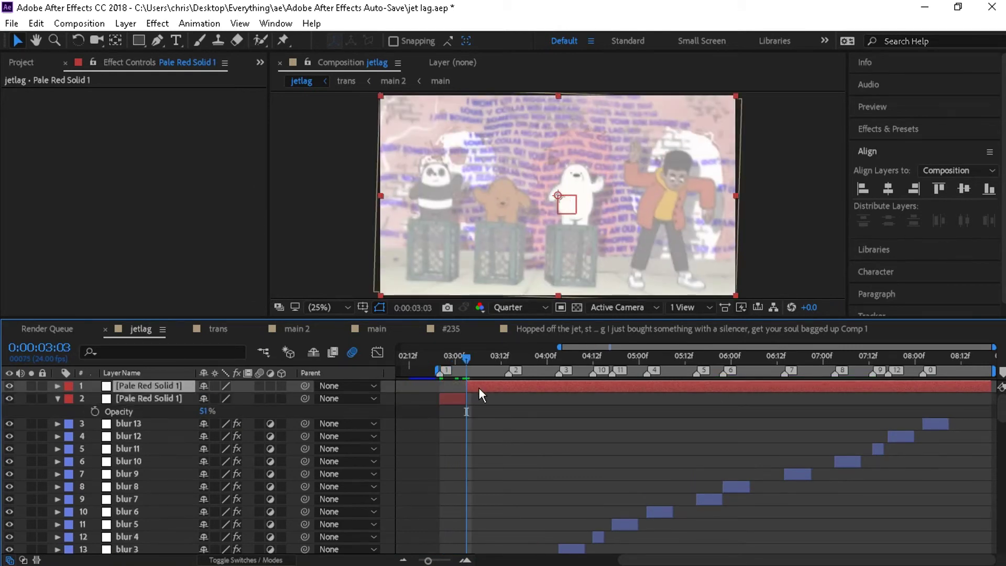
{"action": "key", "text": "Delete"}
Step: Keyframe the trimmed solid's Opacity from 27% at 2:20 to 0% at 3:03
{"action": "left_click", "coordinate": [454, 389]}
{"action": "key", "text": "alt+shift+t"}
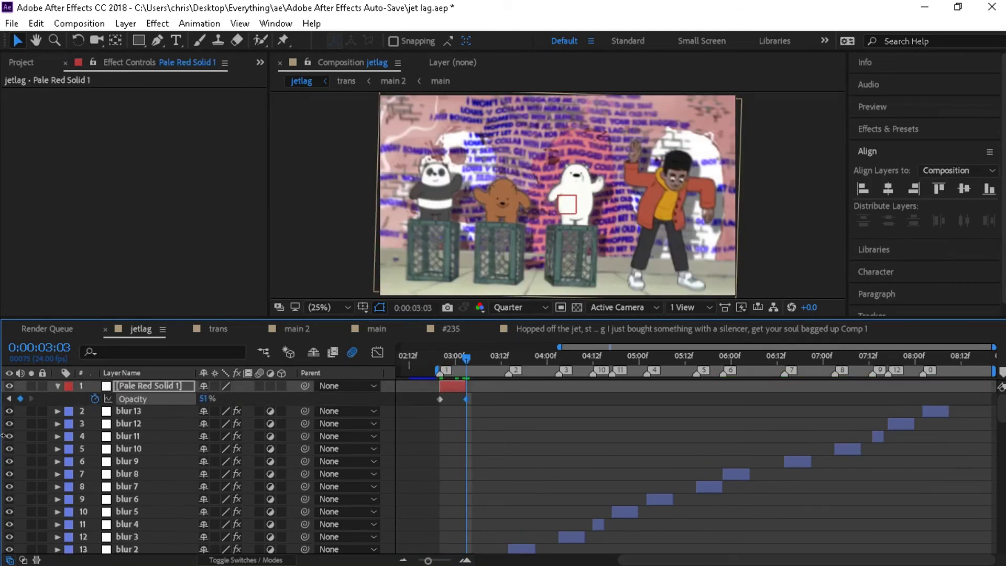
{"action": "left_click", "coordinate": [9, 398]}
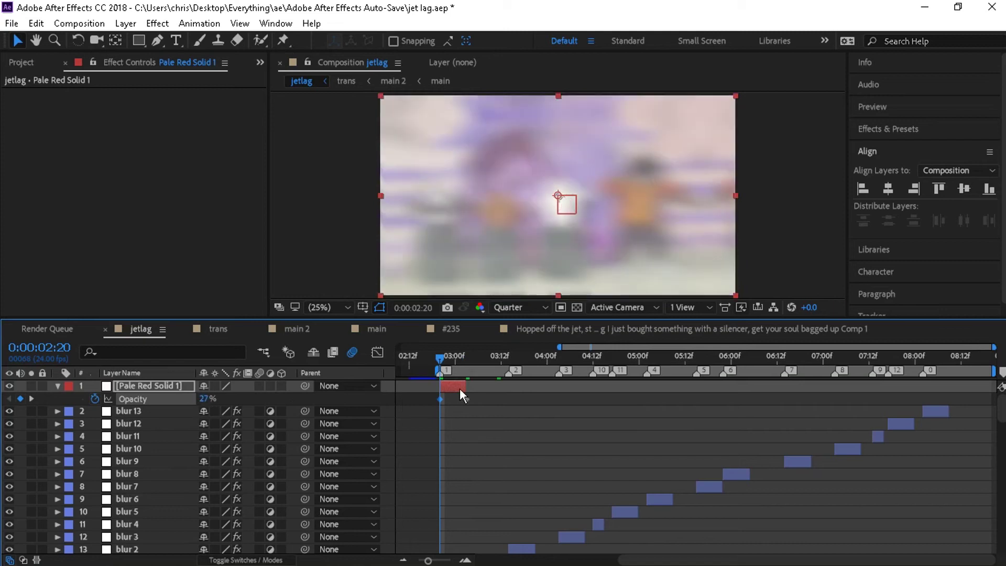
Step: Duplicate the fading solid onto markers 2, 3, 11, 4, 5, 6, 7, 8, 12 and 0, and play back the sequence
{"action": "key", "text": "ctrl+d"}
{"action": "left_click_drag", "start_coordinate": [460, 388], "coordinate": [923, 387]}
{"action": "key", "text": "ctrl+d"}
{"action": "key", "text": "ctrl+d"}
{"action": "key", "text": "ctrl+d"}
{"action": "key", "text": "ctrl+d"}
{"action": "key", "text": "ctrl+d"}
{"action": "key", "text": "ctrl+d"}
{"action": "key", "text": "ctrl+d"}
{"action": "key", "text": "ctrl+d"}
{"action": "key", "text": "ctrl+d"}
{"action": "left_click", "coordinate": [420, 359]}
{"action": "key", "text": "space"}
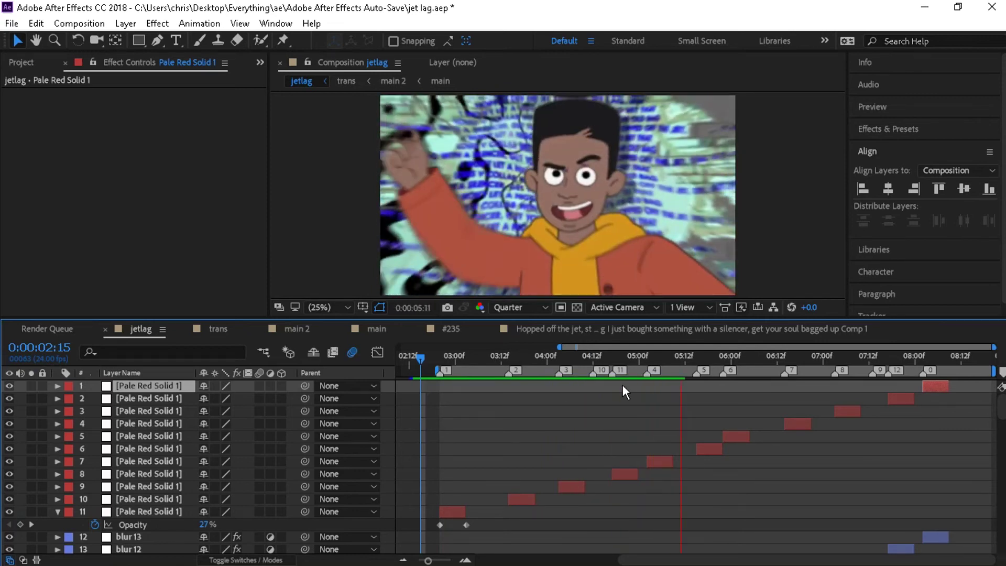
{"action": "left_click", "coordinate": [637, 361]}
{"action": "left_click", "coordinate": [695, 360]}
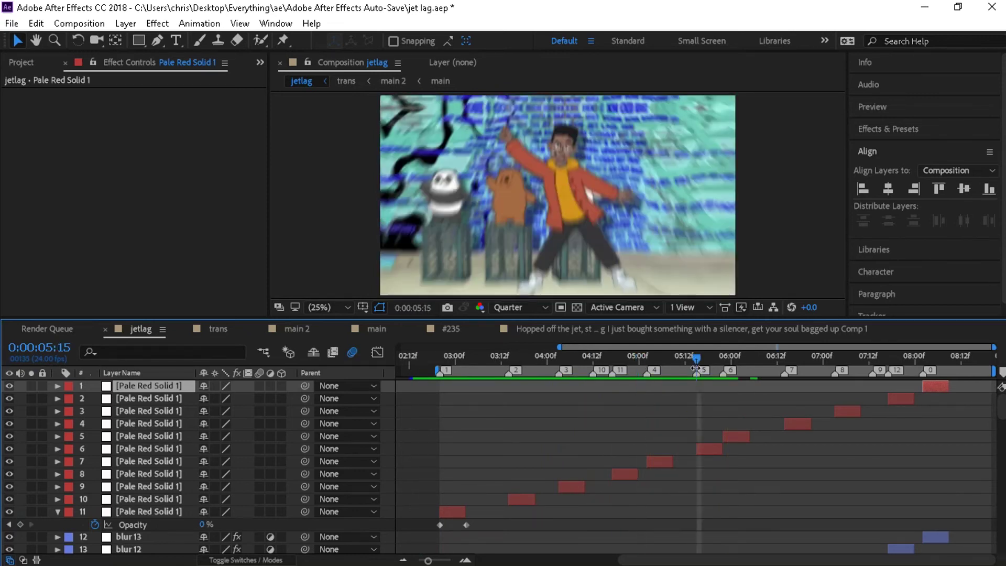
{"action": "left_click", "coordinate": [436, 355]}
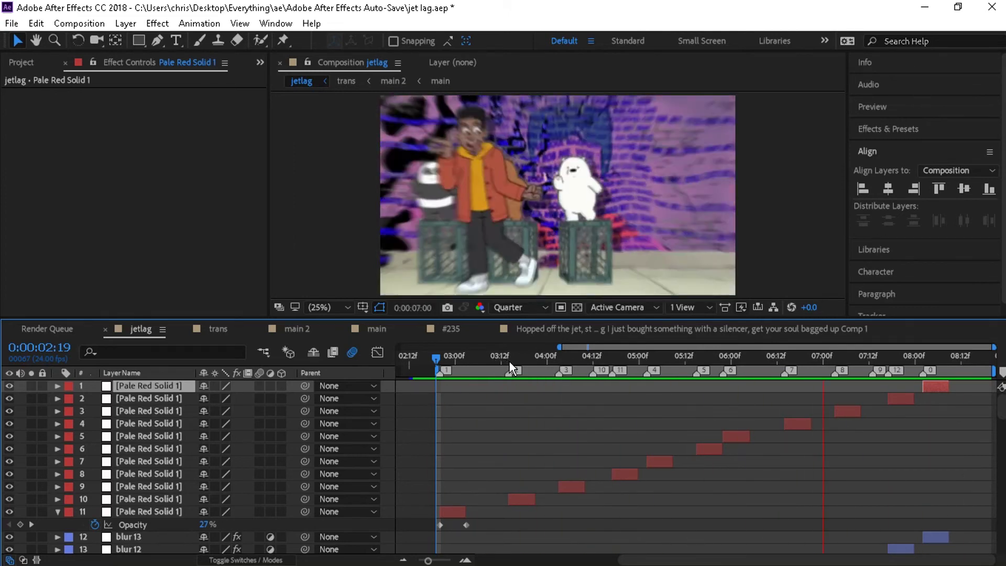
Step: In main 2, hide the lyric text comp and disable S_RandomEdits, Hue/Saturation and S_AutoPaint on the layer 3 main clip
{"action": "left_click", "coordinate": [335, 328]}
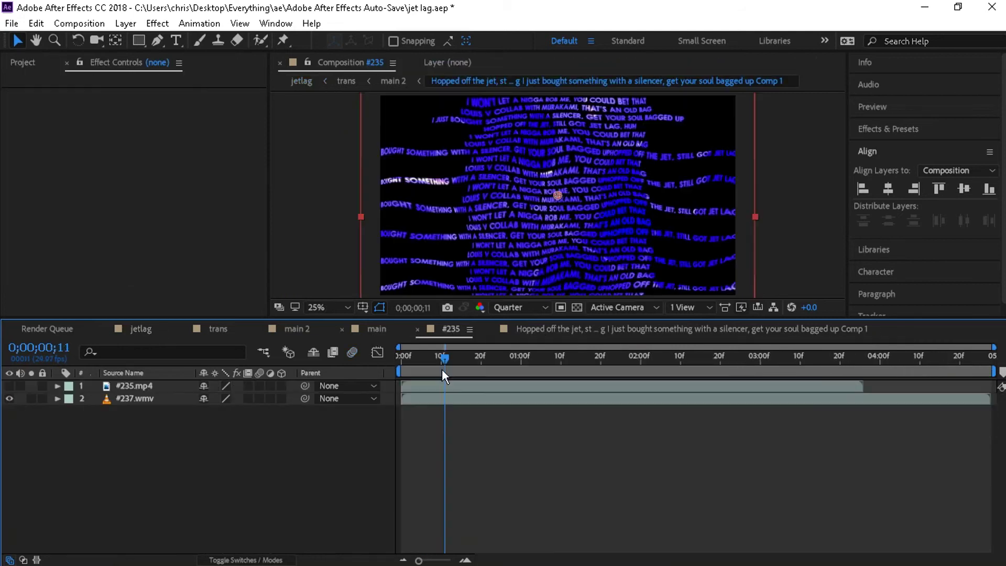
{"action": "left_click", "coordinate": [660, 361]}
{"action": "left_click", "coordinate": [629, 437]}
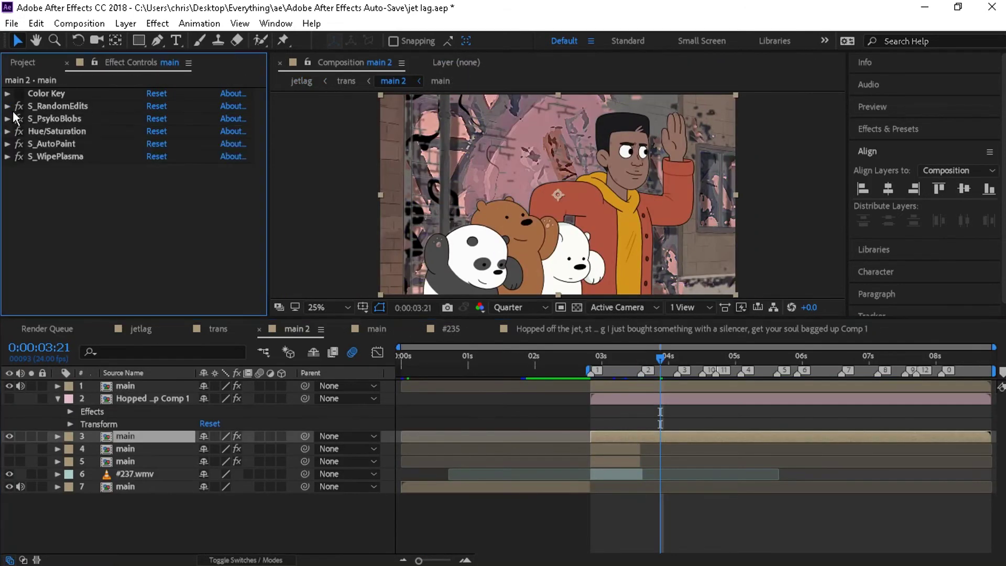
{"action": "left_click", "coordinate": [622, 363]}
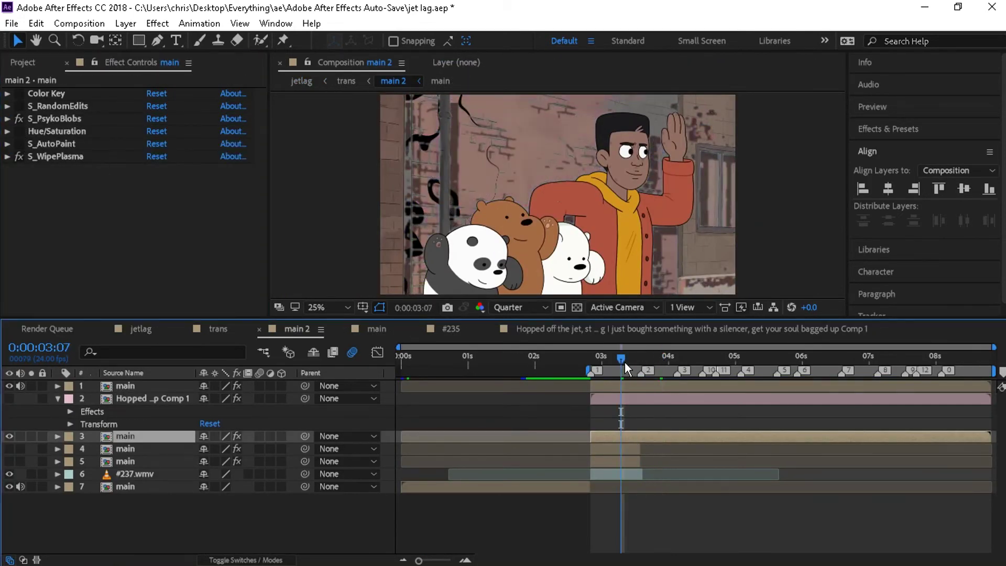
{"action": "key", "text": "space"}
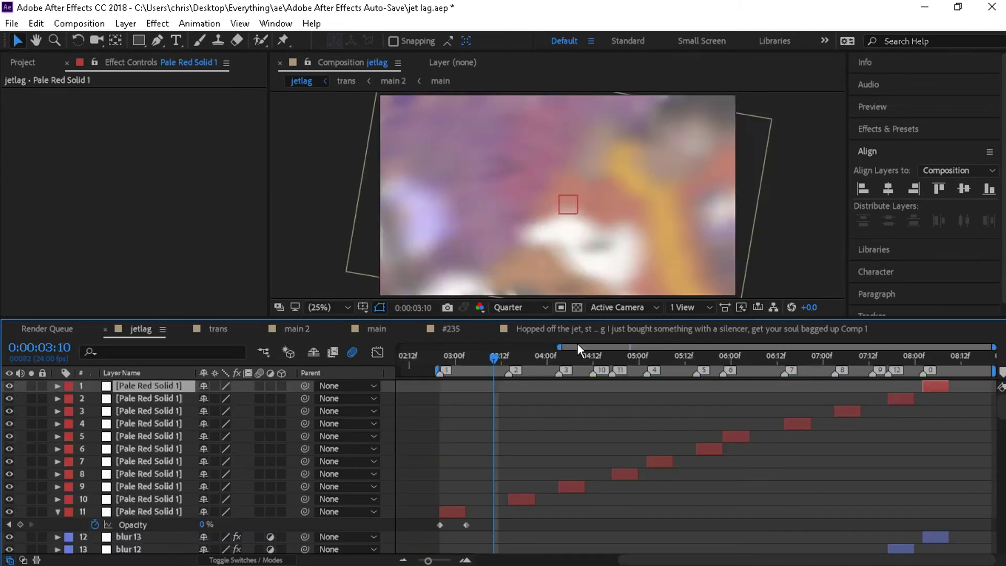
Step: Play back the jetlag comp from marker 1 and around marker 3 to examine the backgrounds without the text
{"action": "key", "text": "space"}
{"action": "left_click", "coordinate": [429, 363]}
{"action": "key", "text": "space"}
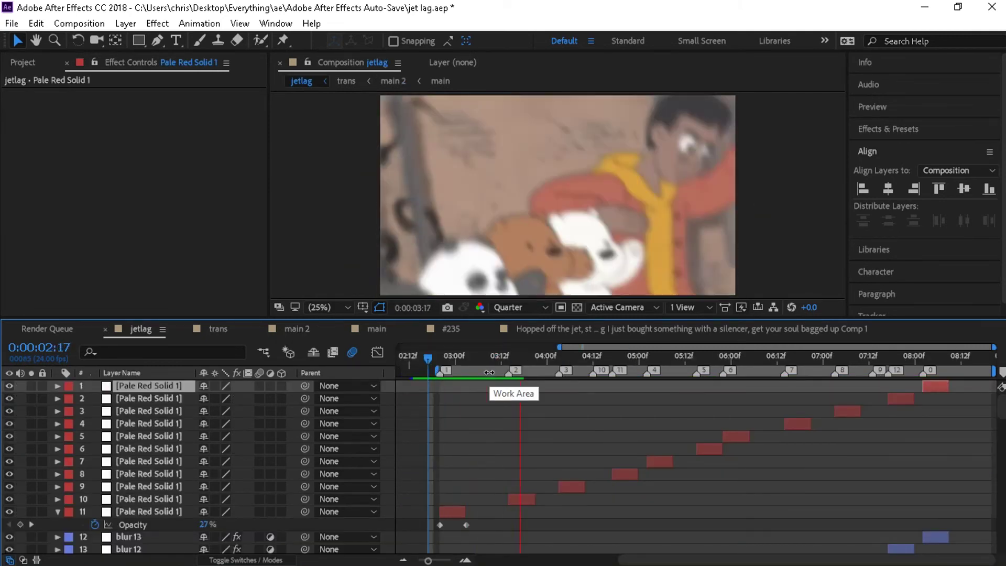
{"action": "left_click", "coordinate": [444, 354]}
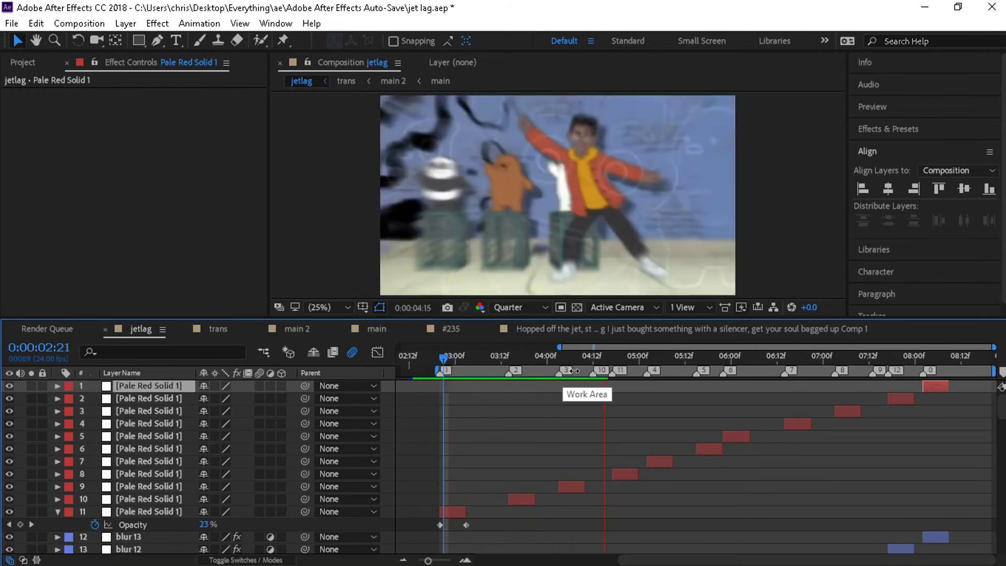
{"action": "left_click", "coordinate": [574, 360]}
{"action": "left_click", "coordinate": [545, 356]}
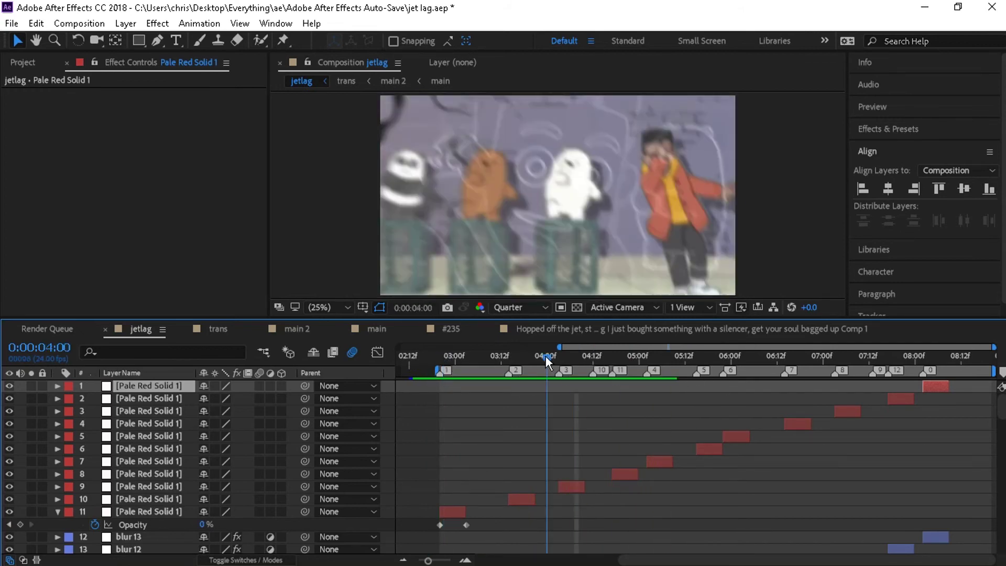
{"action": "left_click", "coordinate": [553, 355]}
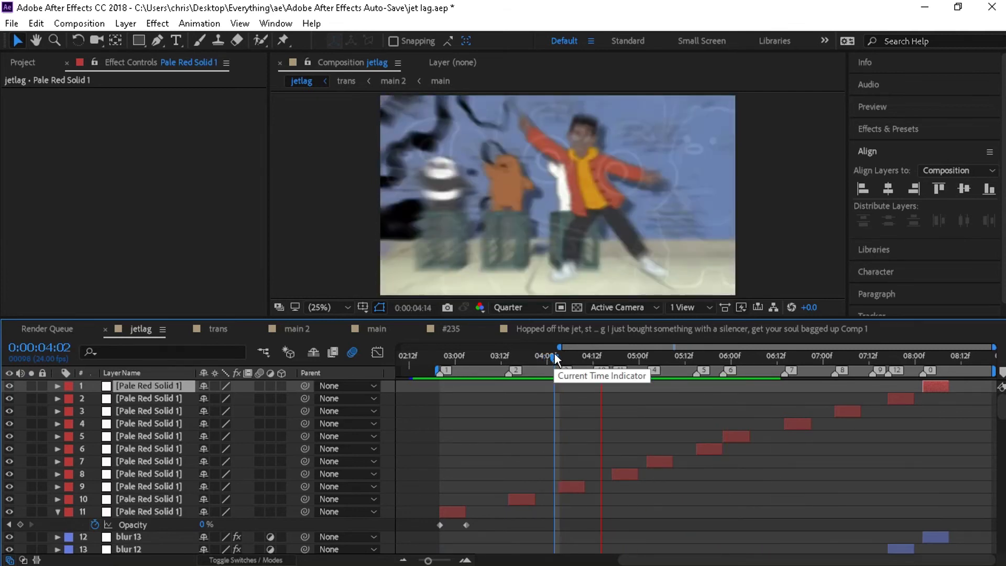
{"action": "left_click", "coordinate": [761, 358]}
{"action": "left_click", "coordinate": [513, 360]}
Step: Add an adjustment layer above the effected main clip in main 2, starting at marker 1, with Magic Bullet Looks and Curves
{"action": "left_click", "coordinate": [304, 329]}
{"action": "left_click", "coordinate": [640, 398]}
{"action": "left_click", "coordinate": [638, 436]}
{"action": "key", "text": "ctrl+alt+y"}
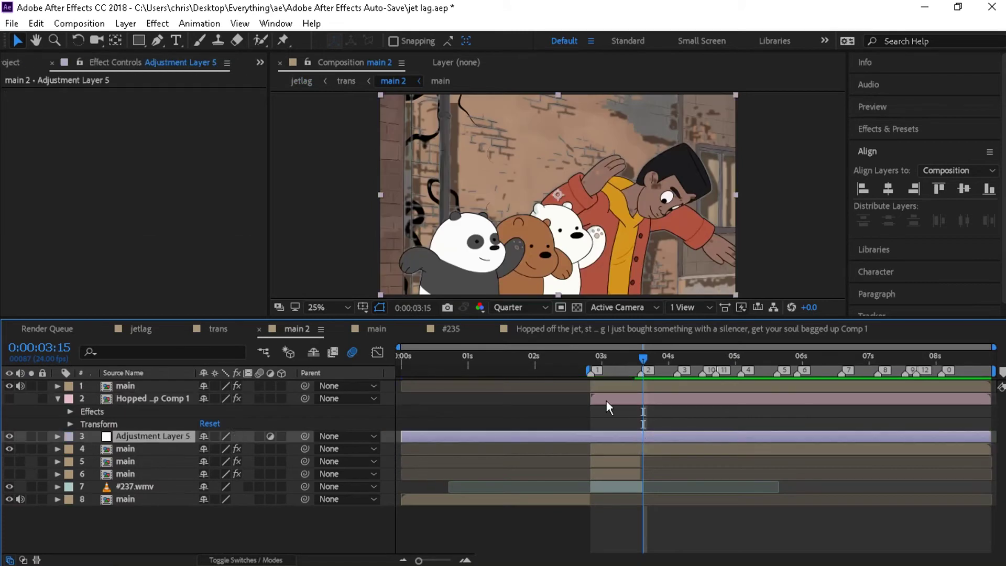
{"action": "key", "text": "space"}
{"action": "key", "text": "ctrl+space"}
{"action": "key", "text": "Escape"}
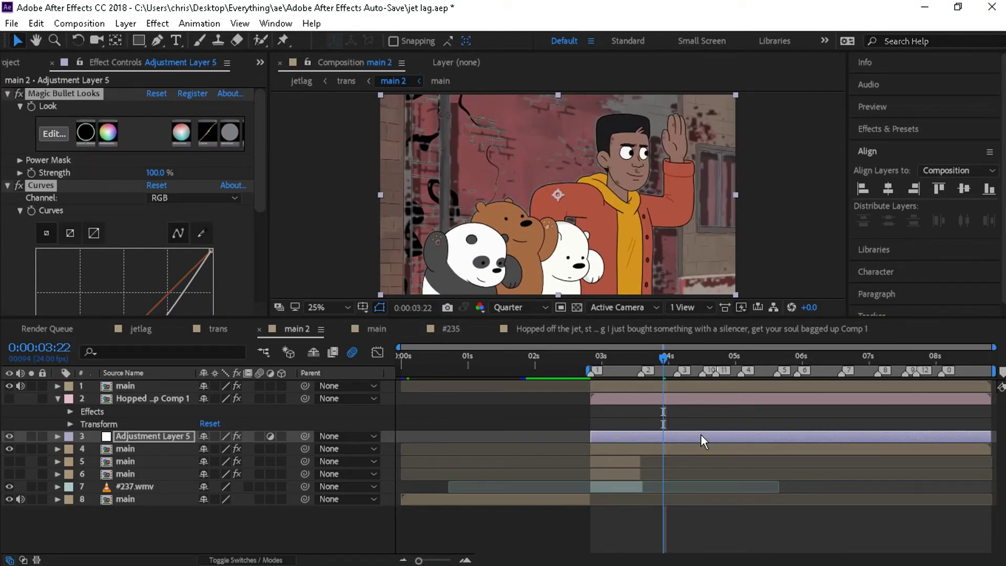
Step: Swap the adjustment layer's Magic Bullet Looks grade for another look, play back the comp and collapse both effects
{"action": "left_click", "coordinate": [596, 358]}
{"action": "key", "text": "space"}
{"action": "left_click", "coordinate": [615, 358]}
{"action": "left_click", "coordinate": [18, 97]}
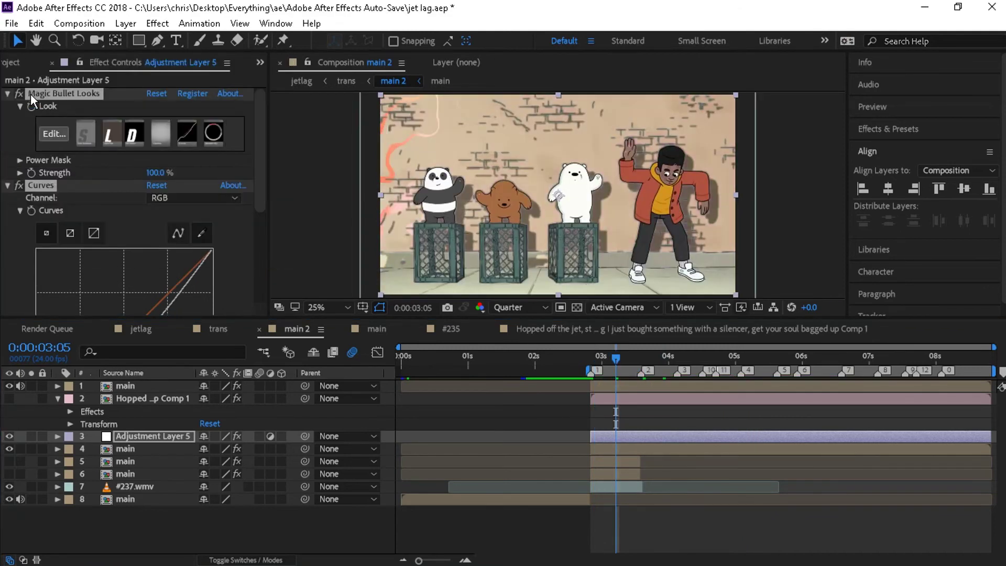
{"action": "left_click", "coordinate": [587, 357]}
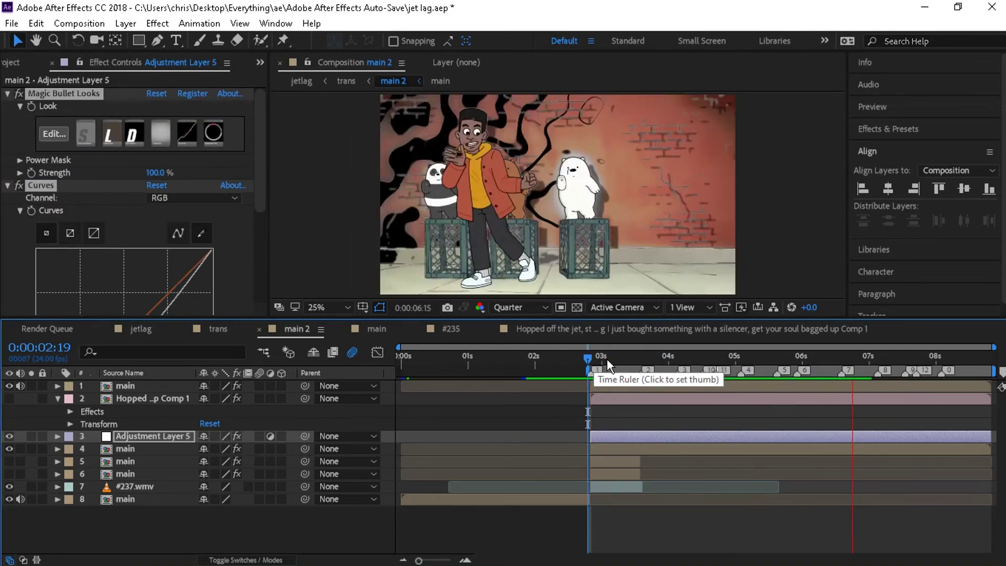
{"action": "left_click", "coordinate": [7, 94]}
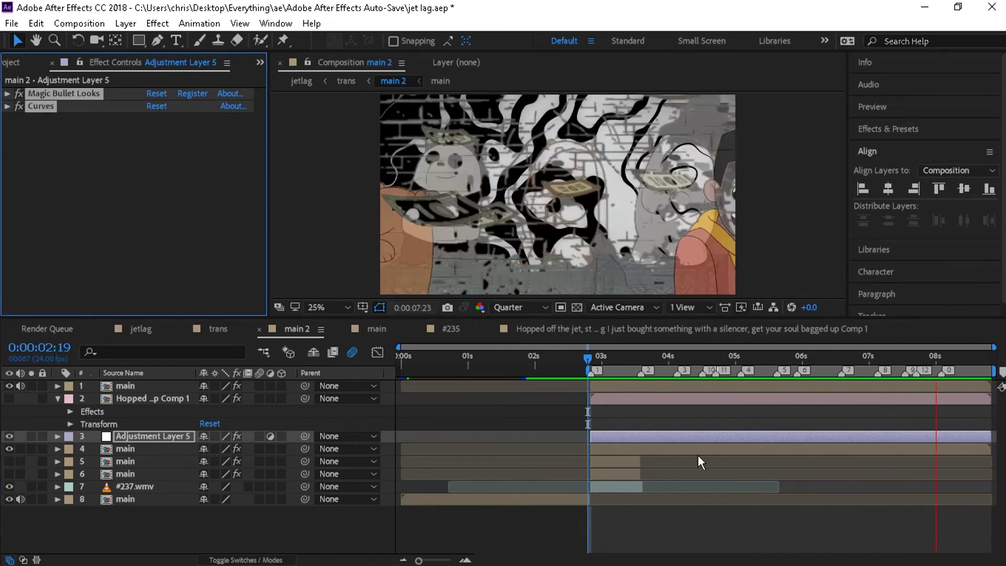
Step: Re-enable Hue/Saturation, S_AutoPaint and S_RandomEdits on the layer 4 main clip and play back from marker 1
{"action": "left_click", "coordinate": [629, 357]}
{"action": "left_click", "coordinate": [632, 399]}
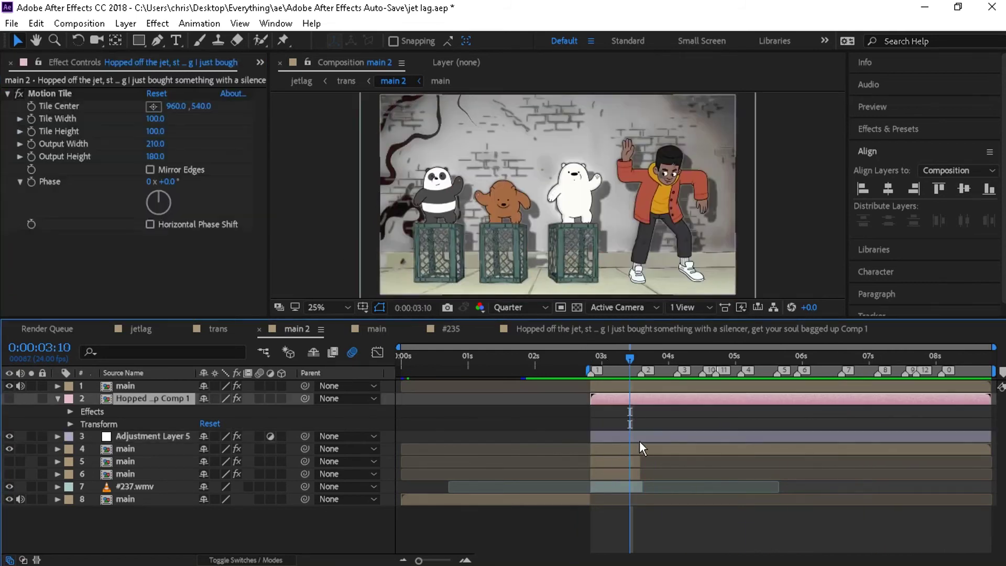
{"action": "left_click", "coordinate": [640, 448]}
{"action": "left_click", "coordinate": [19, 132]}
{"action": "left_click", "coordinate": [19, 132]}
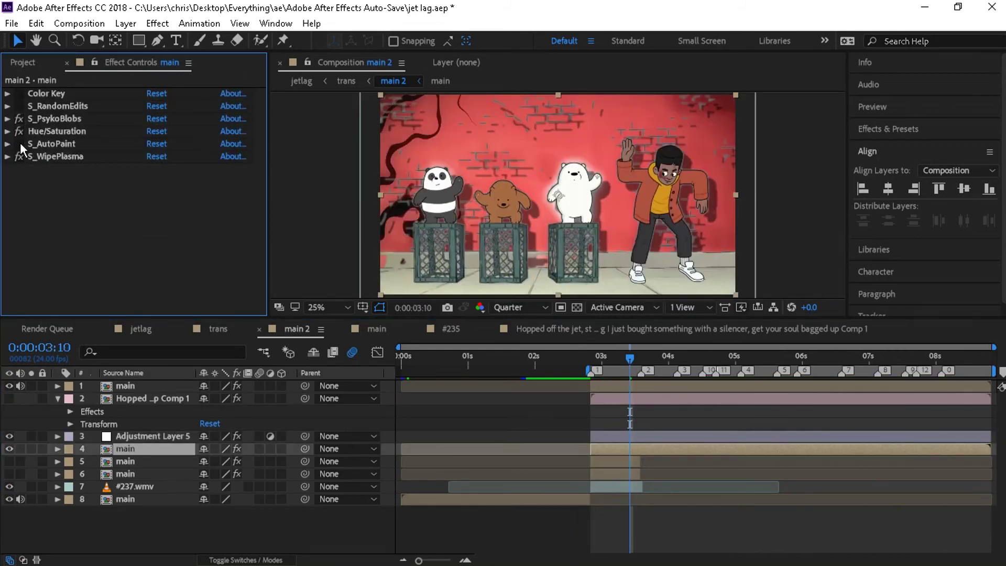
{"action": "left_click", "coordinate": [19, 107]}
{"action": "left_click", "coordinate": [584, 358]}
{"action": "key", "text": "space"}
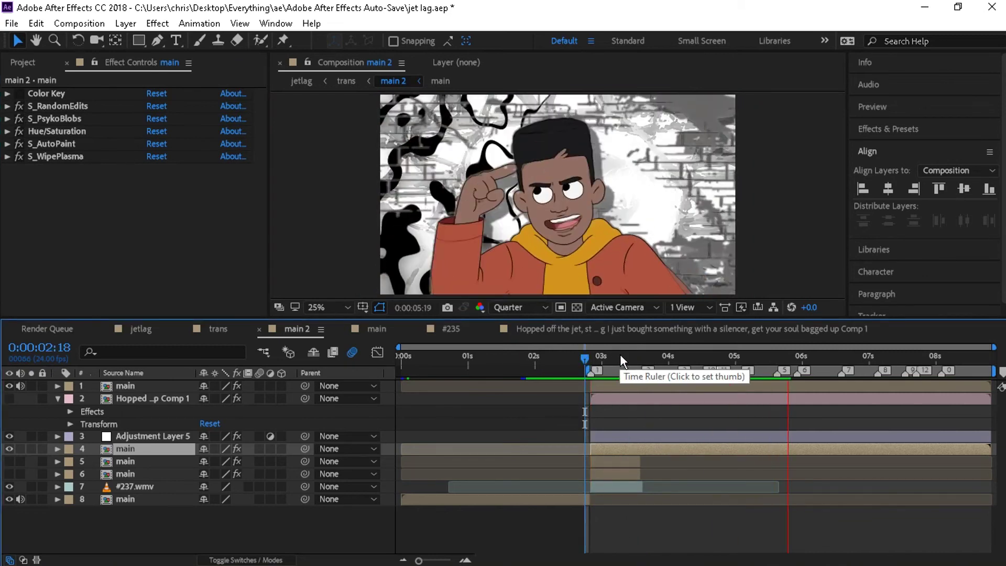
Step: Expand the S_RandomEdits settings on the layer 4 main clip, set Mask Use to Luma and play back the comp
{"action": "left_click", "coordinate": [671, 355]}
{"action": "left_click", "coordinate": [7, 105]}
{"action": "left_click", "coordinate": [58, 106]}
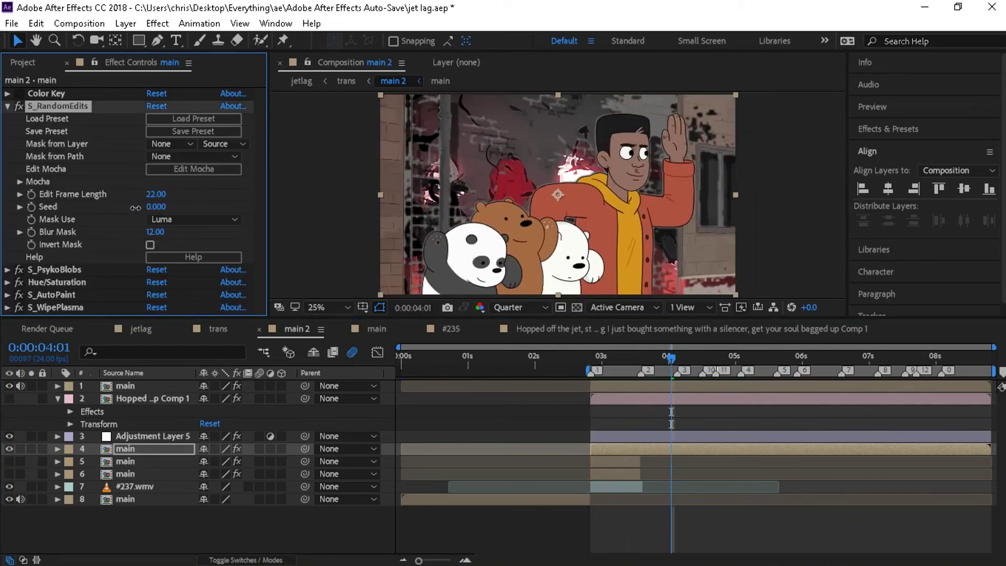
{"action": "left_click", "coordinate": [193, 219]}
{"action": "left_click", "coordinate": [187, 231]}
{"action": "left_click", "coordinate": [588, 358]}
{"action": "key", "text": "space"}
{"action": "left_click_drag", "start_coordinate": [609, 361], "coordinate": [638, 363]}
{"action": "key", "text": "space"}
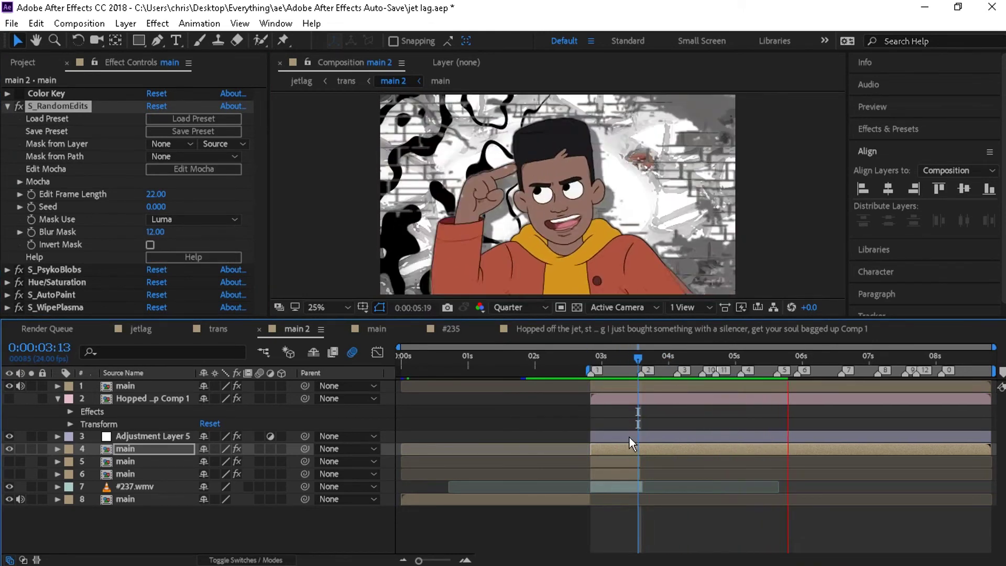
Step: Set the S_RandomEdits Edit Frame Length to 18.90 and Seed to 0.500, and play back the comp
{"action": "left_click_drag", "start_coordinate": [156, 207], "coordinate": [129, 193]}
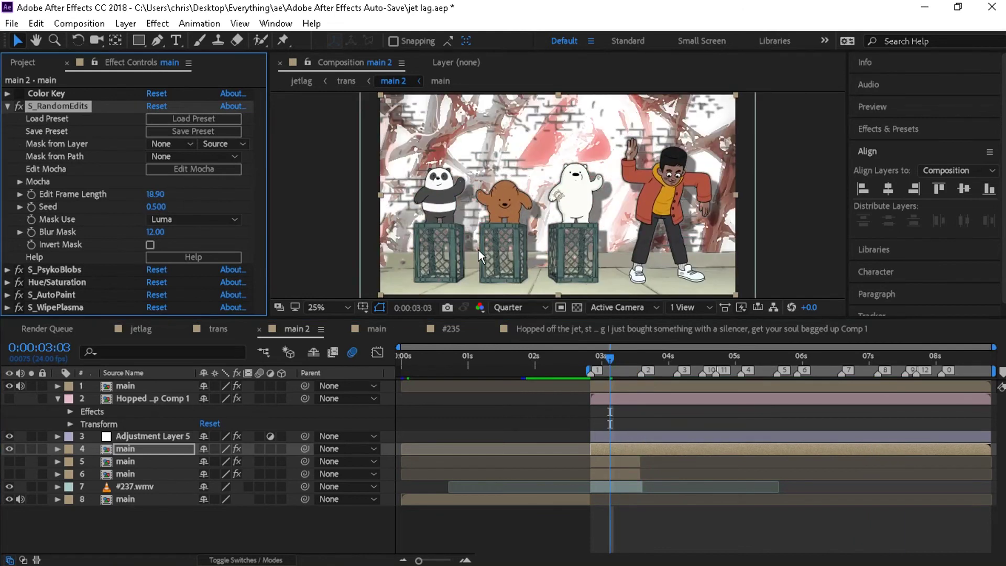
{"action": "left_click", "coordinate": [572, 357]}
{"action": "key", "text": "space"}
{"action": "left_click", "coordinate": [621, 360]}
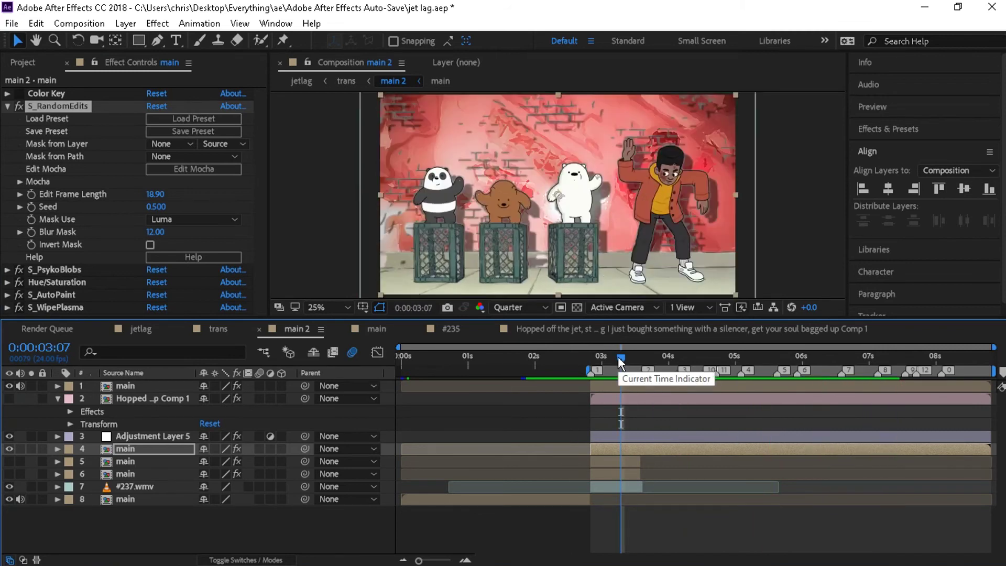
{"action": "key", "text": "space"}
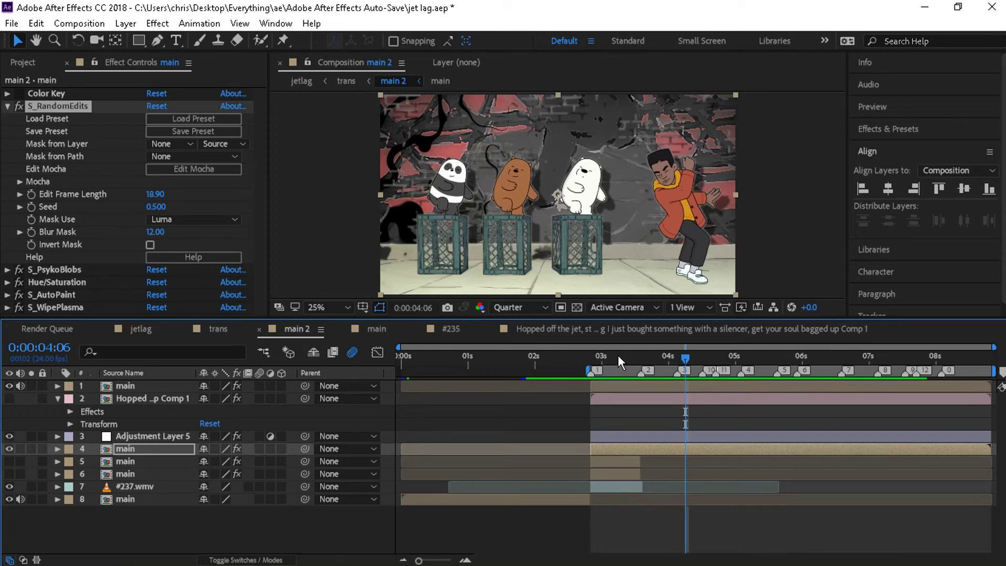
{"action": "left_click", "coordinate": [601, 357]}
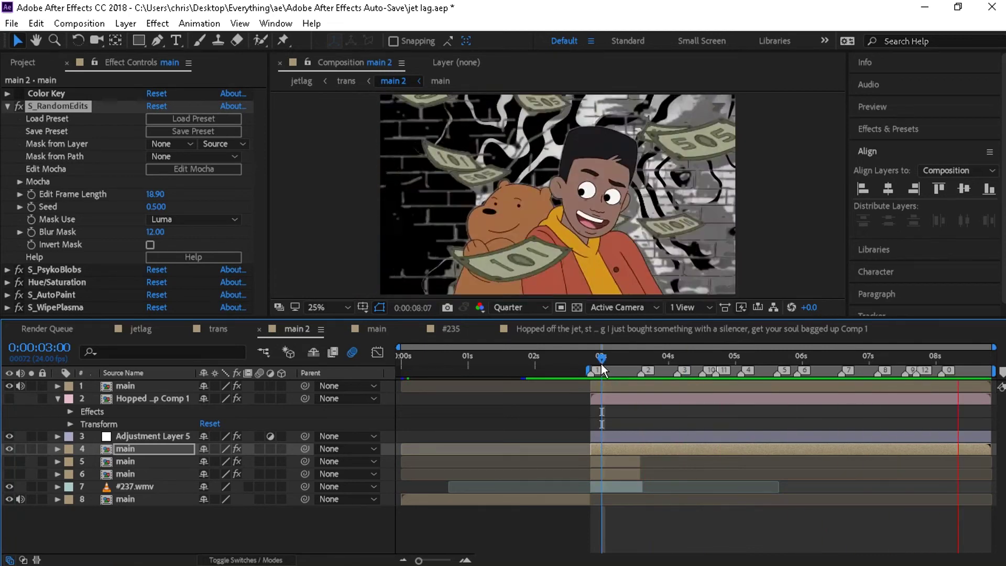
Step: Enable time remapping on the layer 4 main clip and set a Time Remap keyframe at marker 1
{"action": "left_click_drag", "start_coordinate": [601, 363], "coordinate": [629, 378]}
{"action": "right_click", "coordinate": [789, 448]}
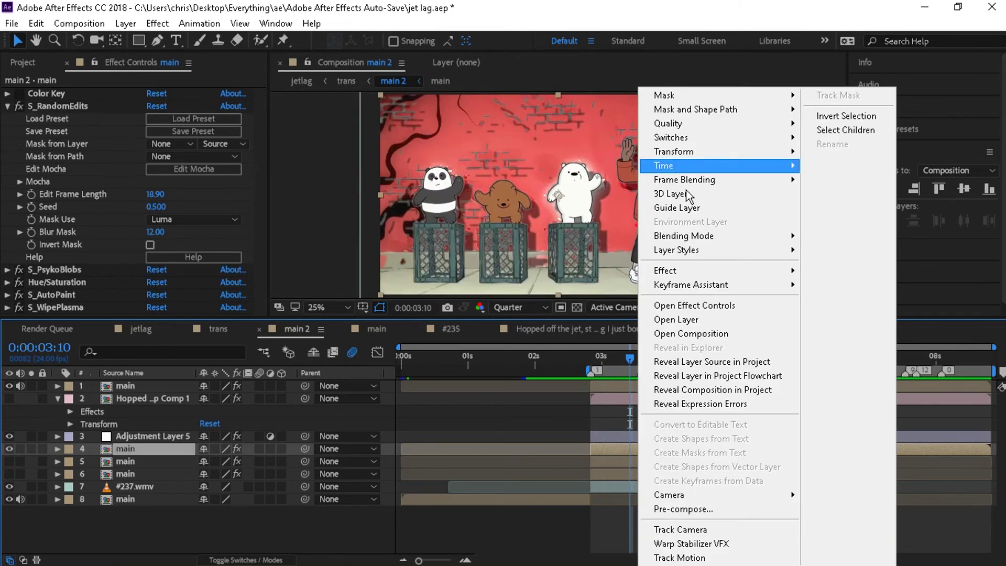
{"action": "left_click", "coordinate": [843, 165]}
{"action": "left_click_drag", "start_coordinate": [730, 352], "coordinate": [611, 365]}
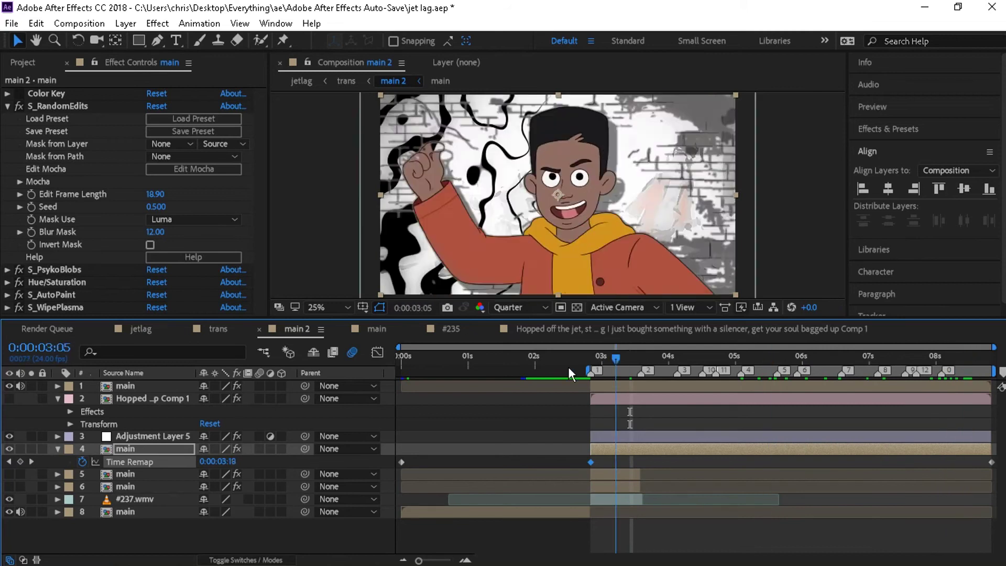
Step: Return to the jetlag comp and play back the updated backgrounds and transitions from just before marker 1
{"action": "left_click", "coordinate": [140, 329]}
{"action": "left_click_drag", "start_coordinate": [454, 362], "coordinate": [435, 362]}
{"action": "key", "text": "space"}
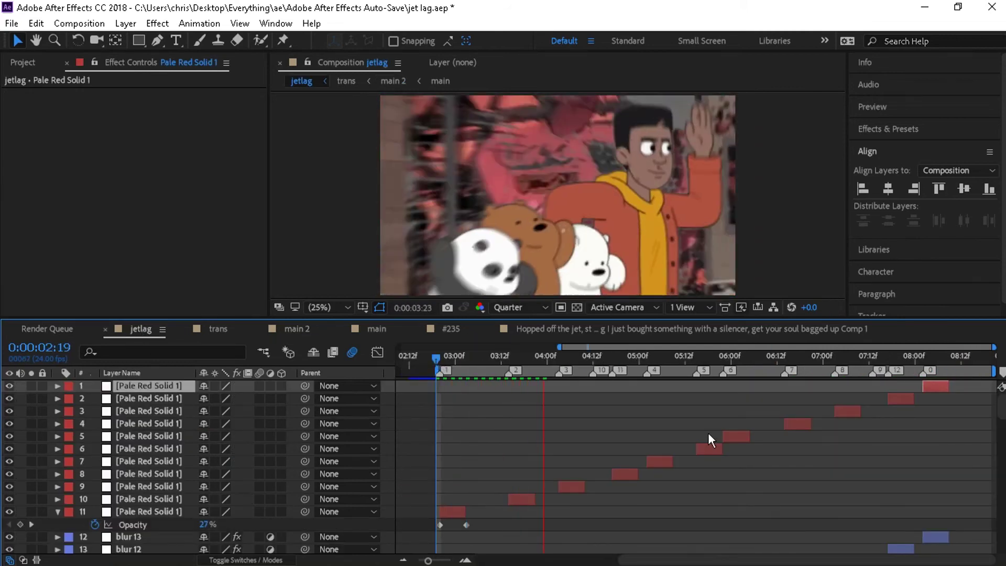
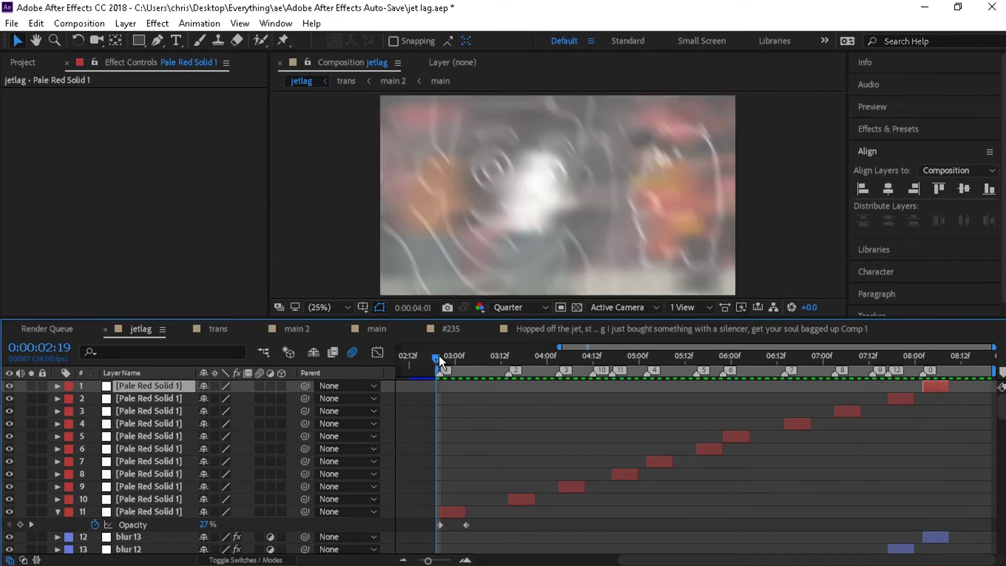
{"action": "left_click", "coordinate": [501, 357]}
{"action": "key", "text": "space"}
{"action": "left_click", "coordinate": [437, 356]}
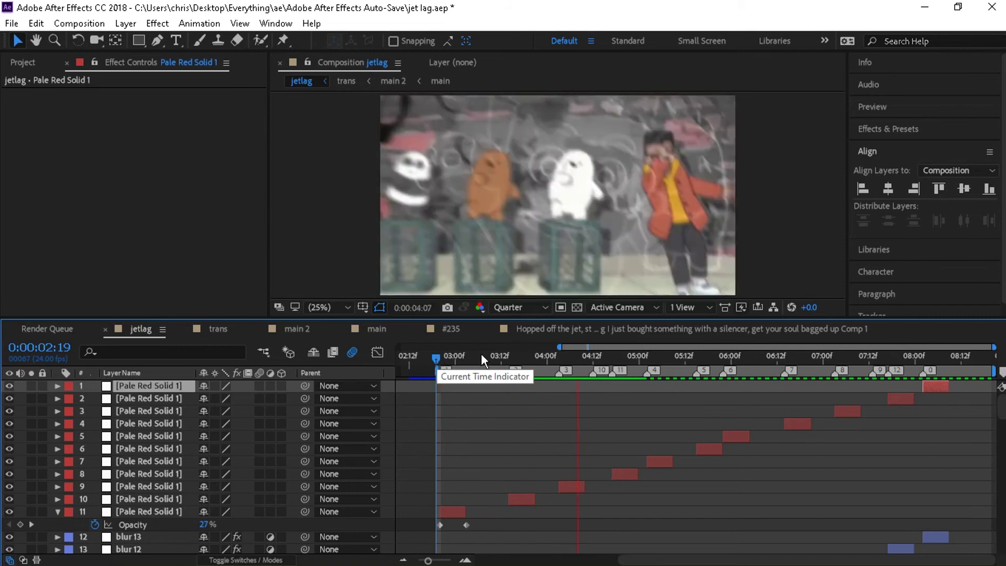
Step: Pre-compose all layers of the jetlag comp into a new composition named "finished shit"
{"action": "left_click", "coordinate": [583, 357]}
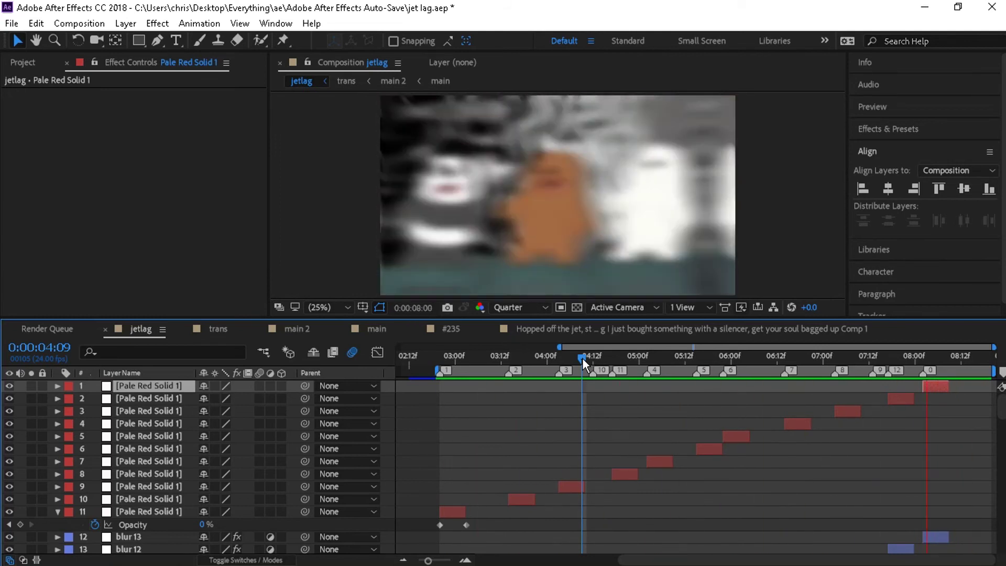
{"action": "left_click", "coordinate": [471, 360]}
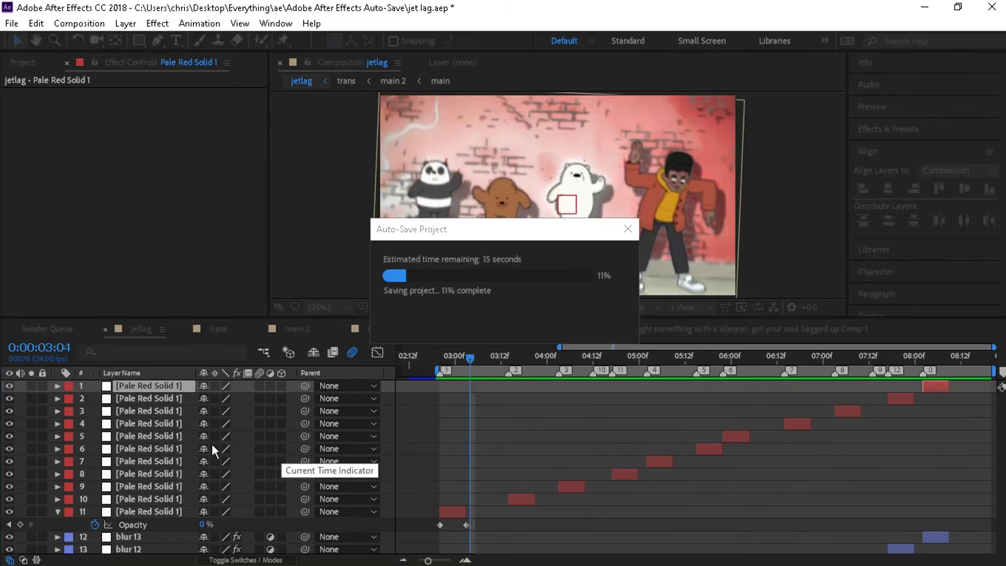
{"action": "key", "text": "ctrl+a"}
{"action": "key", "text": "ctrl+shift+c"}
{"action": "type", "text": "fin"}
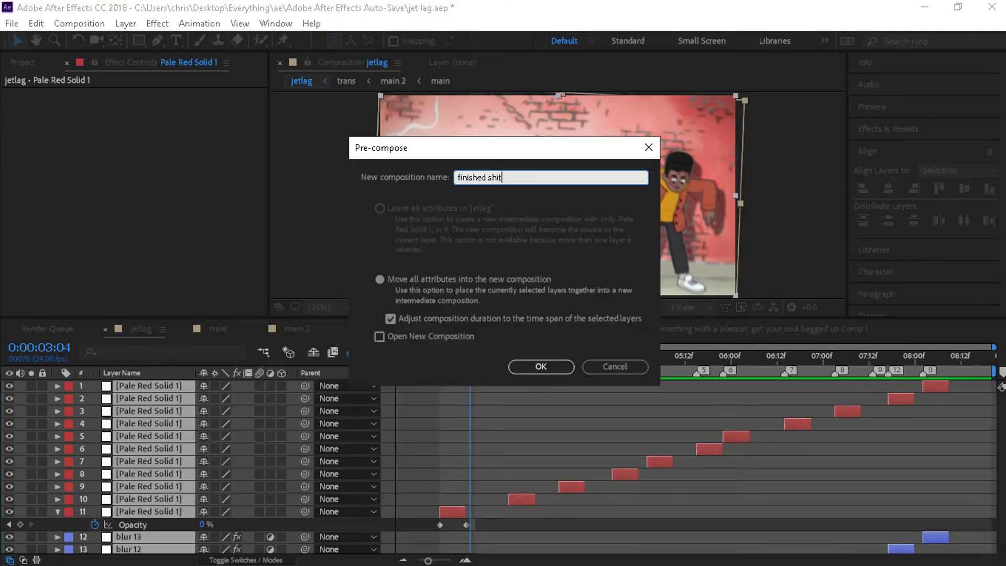
{"action": "type", "text": "ished shi"}
{"action": "key", "text": "Return"}
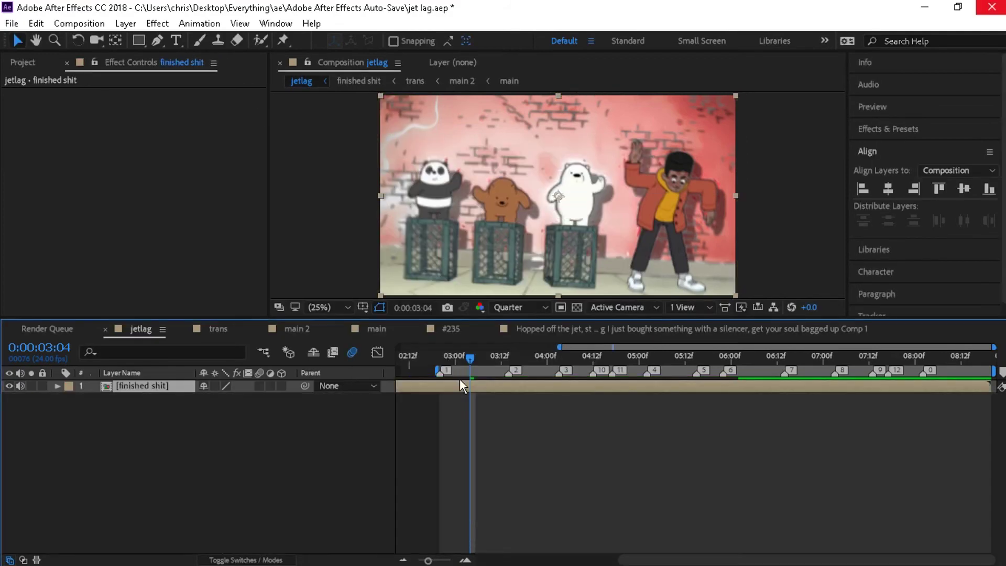
Step: Change the jetlag comp to a square frame size and play it back from just before marker 1
{"action": "left_click", "coordinate": [446, 360]}
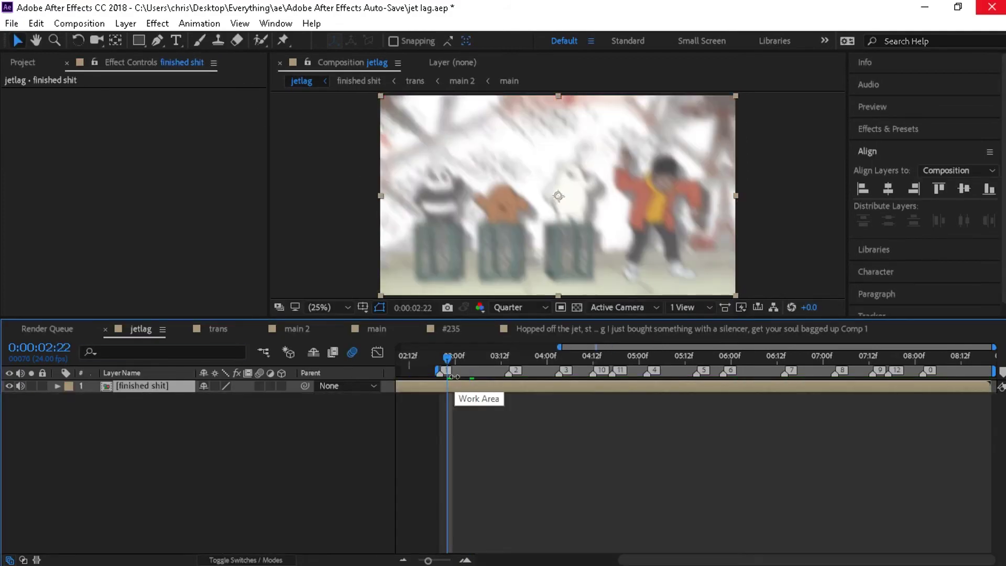
{"action": "key", "text": "ctrl+k"}
{"action": "key", "text": "Return"}
{"action": "left_click", "coordinate": [436, 362]}
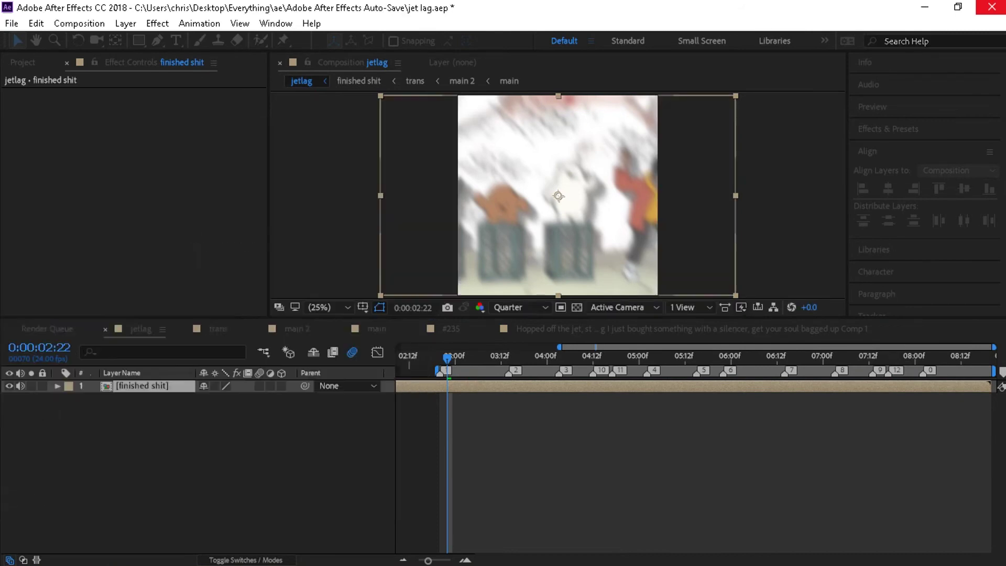
{"action": "key", "text": "space"}
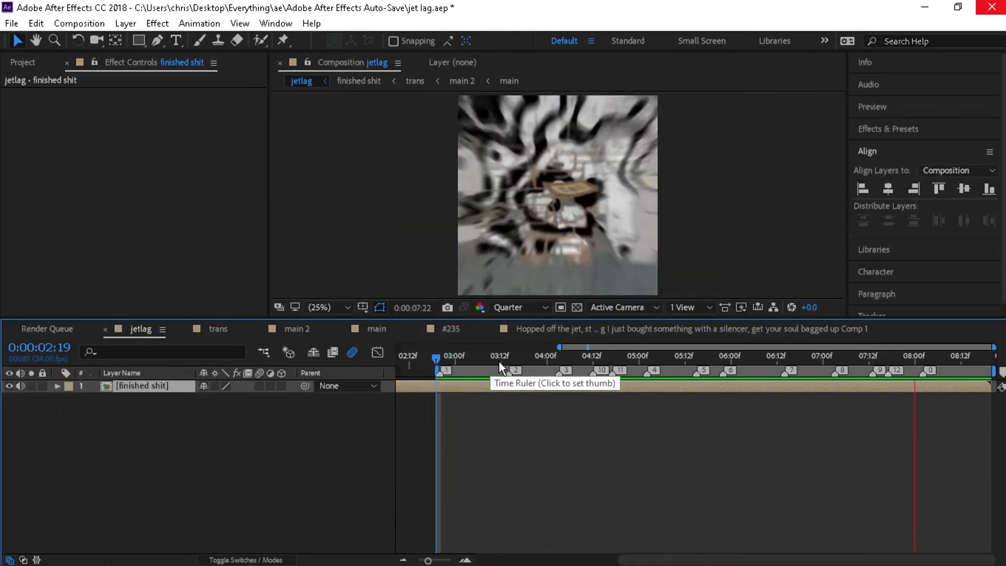
Step: Examine marker 3 in the jetlag comp and look through the trans, main 2 and main comps for its overlay clip
{"action": "left_click", "coordinate": [560, 355]}
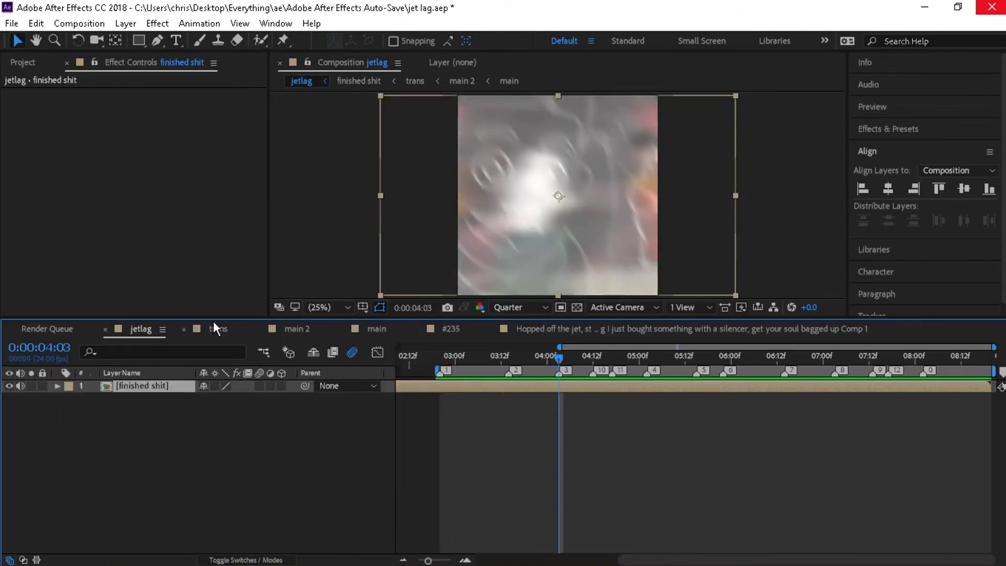
{"action": "left_click", "coordinate": [216, 328]}
{"action": "left_click", "coordinate": [297, 329]}
{"action": "left_click", "coordinate": [376, 329]}
{"action": "left_click", "coordinate": [217, 329]}
{"action": "left_click", "coordinate": [297, 329]}
{"action": "left_click", "coordinate": [220, 328]}
{"action": "left_click", "coordinate": [140, 329]}
Step: In the finished shit comp, set the layer 25 S_EdgeDetect clip's Opacity keyframe at marker 3 to 100% and play it back
{"action": "double_click", "coordinate": [491, 388]}
{"action": "scroll", "coordinate": [438, 408], "scroll_direction": "down", "scroll_amount": 4}
{"action": "left_click_drag", "start_coordinate": [1001, 430], "coordinate": [1002, 446]}
{"action": "left_click", "coordinate": [689, 356]}
{"action": "left_click", "coordinate": [698, 433]}
{"action": "left_click", "coordinate": [19, 93]}
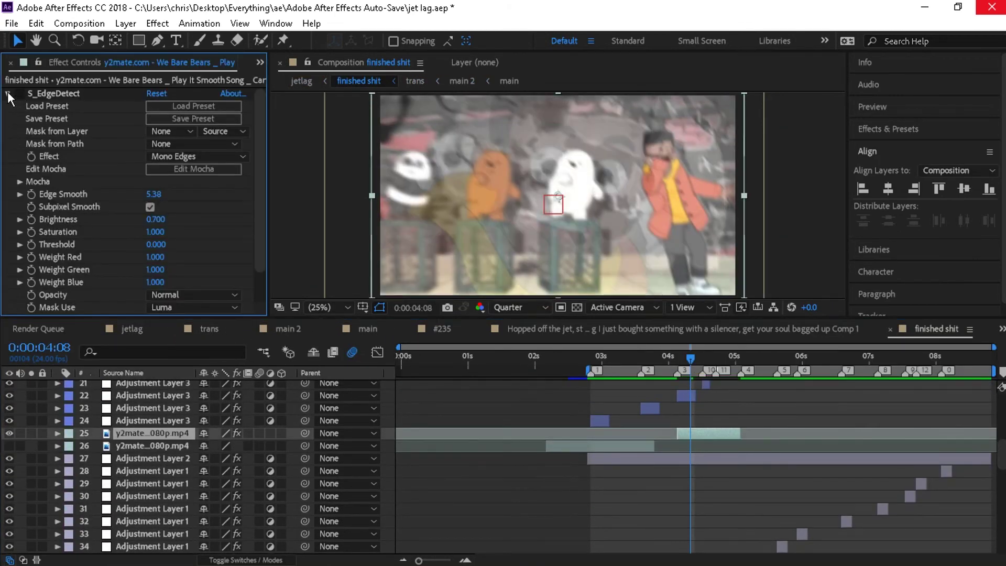
{"action": "left_click", "coordinate": [8, 94]}
{"action": "key", "text": "u"}
{"action": "left_click_drag", "start_coordinate": [690, 358], "coordinate": [677, 361]}
{"action": "left_click_drag", "start_coordinate": [205, 446], "coordinate": [431, 448]}
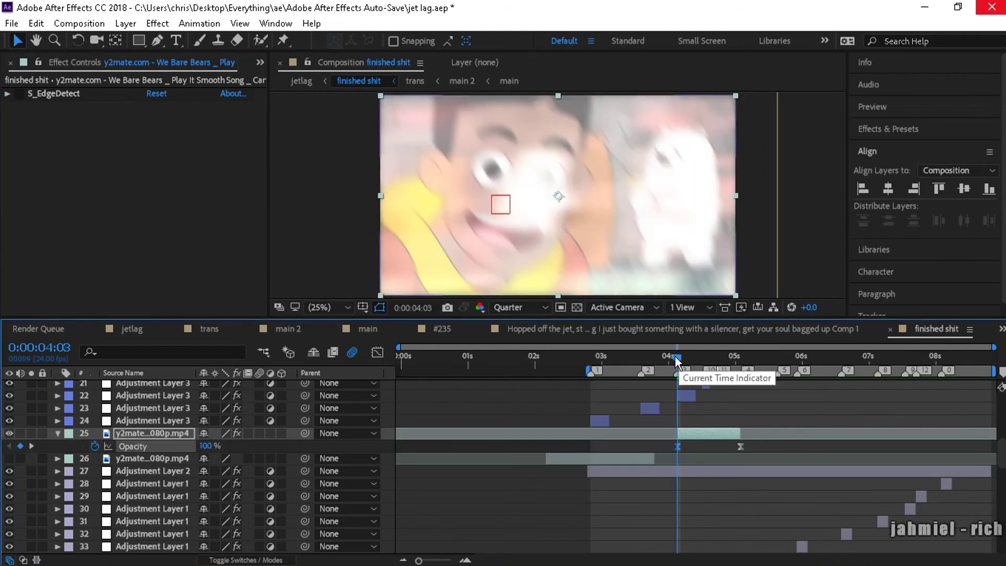
{"action": "key", "text": "space"}
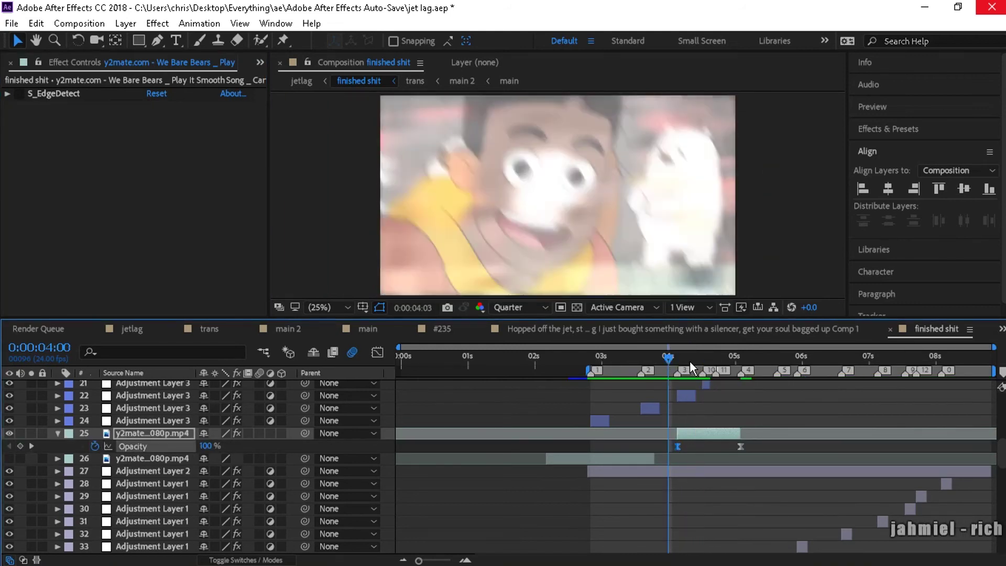
Step: Draw a rectangular mask over the left half of the layer 25 clip, with its Mask Feather shown, and play back the jetlag comp
{"action": "scroll", "coordinate": [353, 160], "scroll_direction": "down", "scroll_amount": 2}
{"action": "left_click_drag", "start_coordinate": [501, 155], "coordinate": [564, 250]}
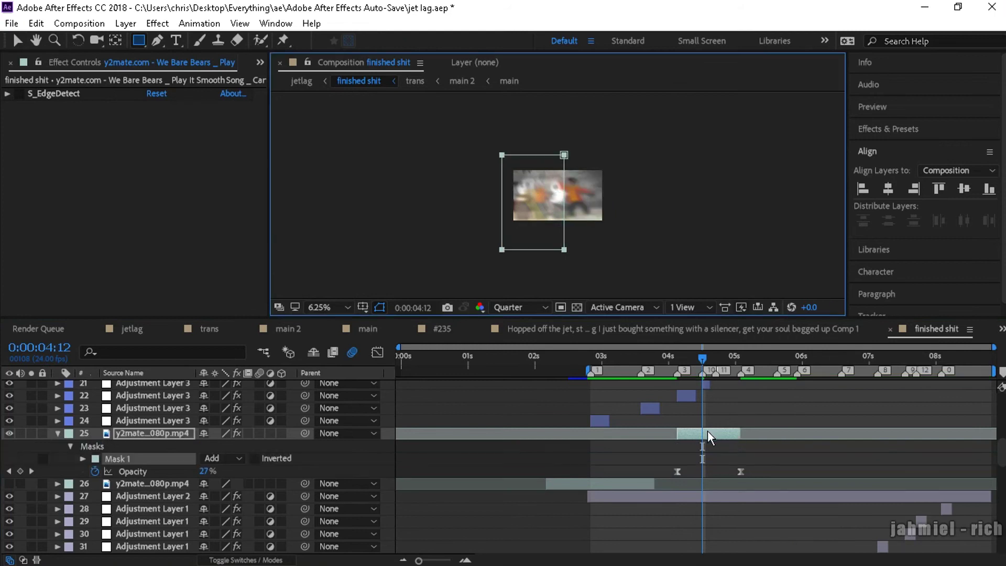
{"action": "left_click", "coordinate": [709, 431]}
{"action": "key", "text": "f"}
{"action": "left_click", "coordinate": [132, 329]}
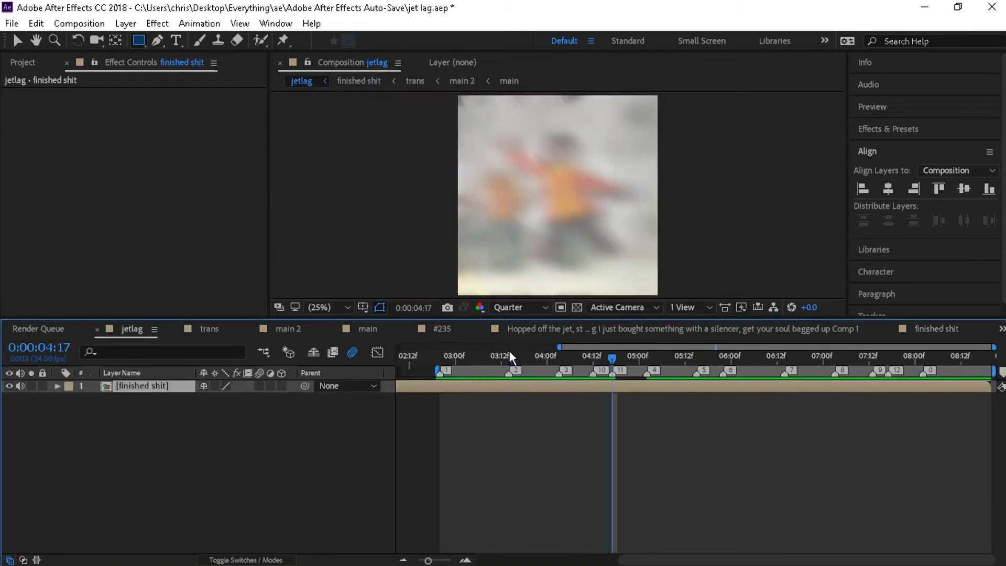
{"action": "left_click", "coordinate": [555, 360]}
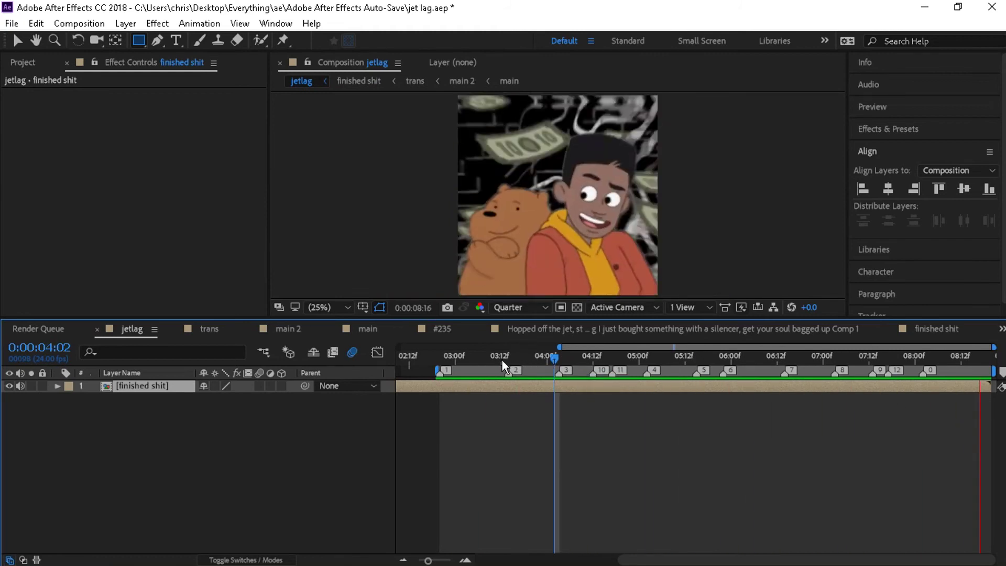
Step: Add Optics Compensation to the finished shit layer, move its View Center to 964, 548 and enable Reverse Lens Distortion
{"action": "left_click_drag", "start_coordinate": [440, 360], "coordinate": [470, 362]}
{"action": "key", "text": "ctrl+space"}
{"action": "type", "text": "optic"}
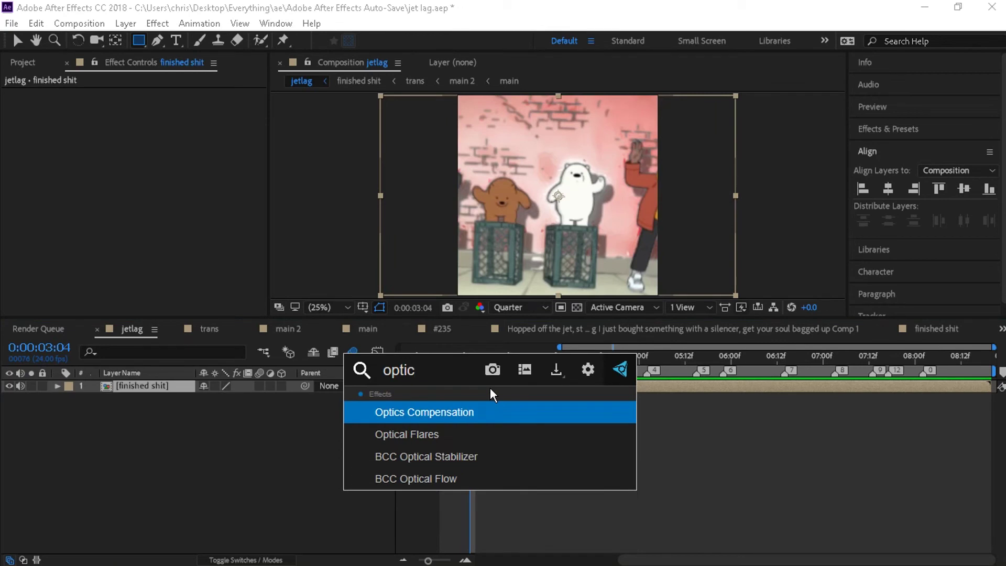
{"action": "key", "text": "Return"}
{"action": "left_click_drag", "start_coordinate": [558, 195], "coordinate": [559, 198]}
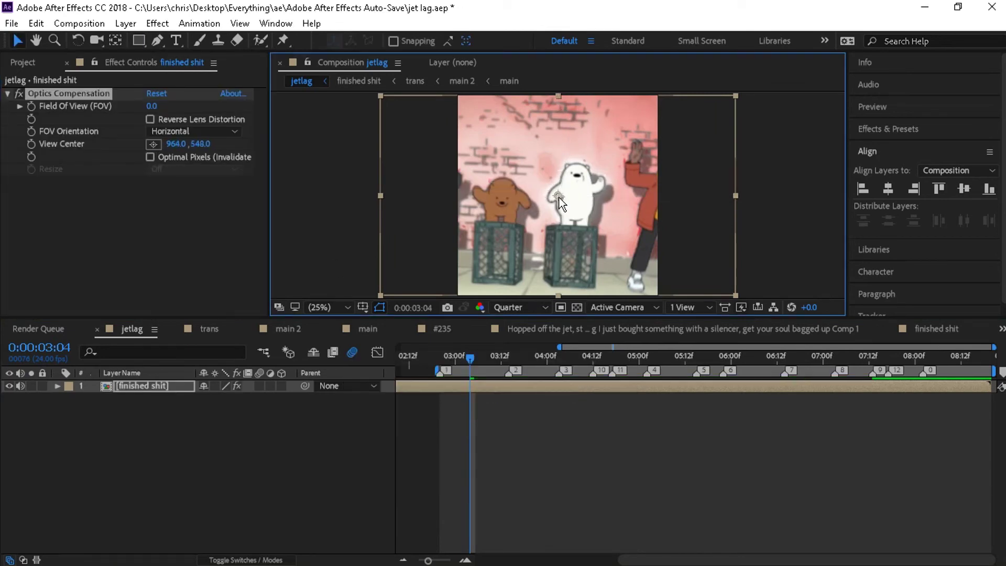
{"action": "left_click", "coordinate": [150, 119]}
Step: Try Diagonal FOV Orientation and Unlimited Resize with a higher Field Of View, and return these options to Horizontal and Off
{"action": "left_click", "coordinate": [173, 131]}
{"action": "left_click", "coordinate": [187, 182]}
{"action": "left_click", "coordinate": [158, 170]}
{"action": "left_click", "coordinate": [186, 234]}
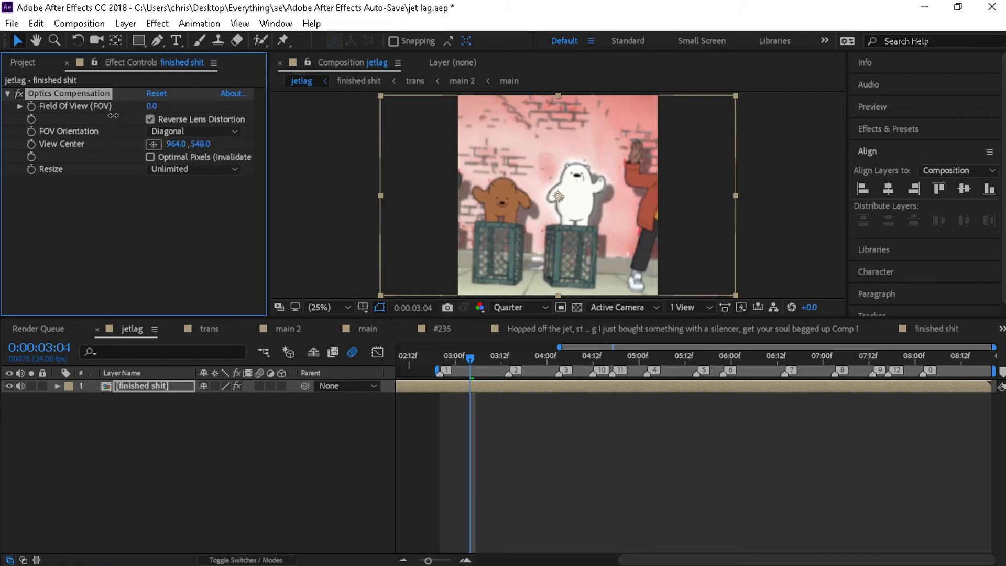
{"action": "left_click", "coordinate": [169, 132]}
{"action": "left_click_drag", "start_coordinate": [152, 107], "coordinate": [208, 114]}
{"action": "left_click", "coordinate": [192, 169]}
{"action": "left_click", "coordinate": [178, 183]}
{"action": "left_click", "coordinate": [175, 131]}
{"action": "left_click", "coordinate": [176, 147]}
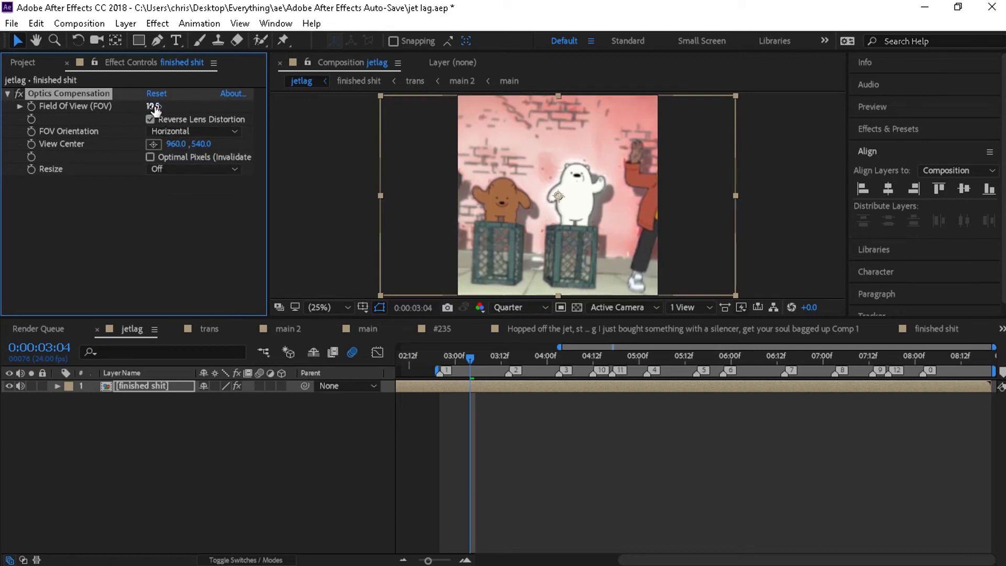
Step: Set the Optics Compensation View Center to 972, 536 and Field Of View to 84.3, and play back the comp
{"action": "left_click", "coordinate": [560, 195]}
{"action": "left_click_drag", "start_coordinate": [153, 106], "coordinate": [595, 199]}
{"action": "left_click", "coordinate": [425, 360]}
{"action": "key", "text": "space"}
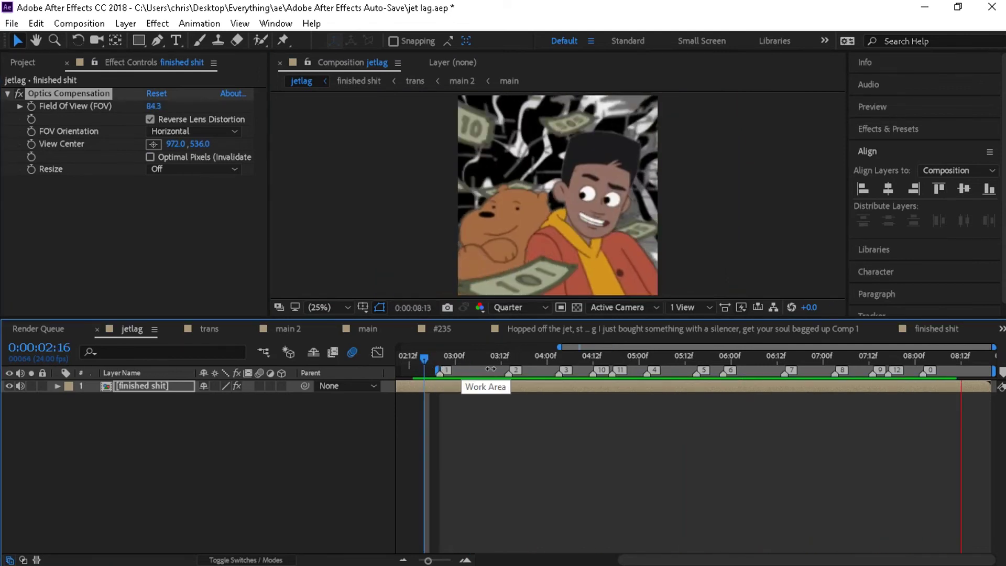
{"action": "left_click", "coordinate": [441, 355]}
{"action": "key", "text": "space"}
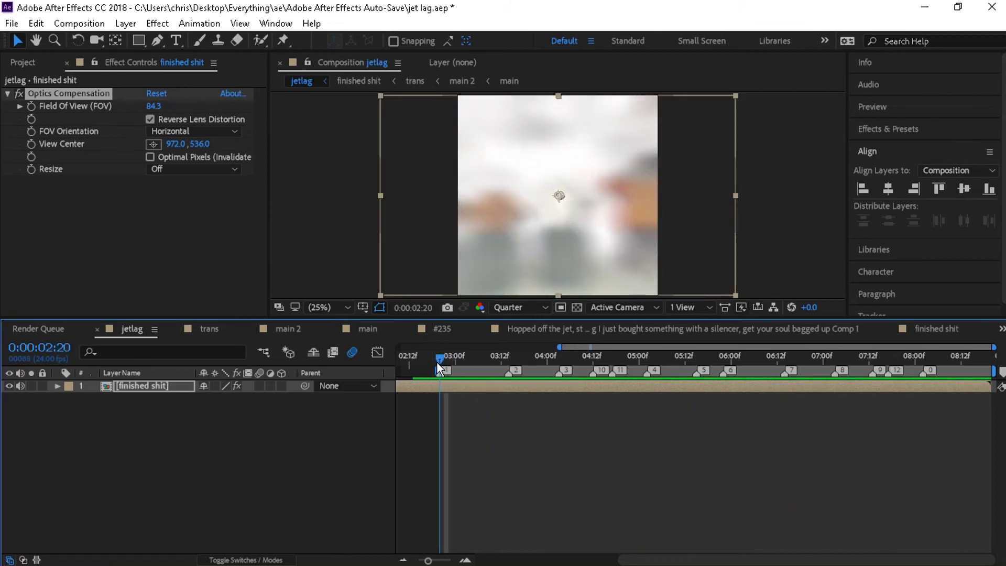
Step: Split the finished shit layer at markers 6, 7 and 8
{"action": "mouse_move", "coordinate": [729, 361]}
{"action": "left_mouse_down"}
{"action": "mouse_move", "coordinate": [742, 374]}
{"action": "mouse_move", "coordinate": [722, 376]}
{"action": "mouse_move", "coordinate": [803, 361]}
{"action": "mouse_move", "coordinate": [836, 370]}
{"action": "mouse_move", "coordinate": [745, 365]}
{"action": "left_mouse_up"}
{"action": "key", "text": "ctrl+shift+d"}
{"action": "key", "text": "ctrl+shift+d"}
{"action": "left_click", "coordinate": [766, 399]}
{"action": "key", "text": "ctrl+shift+d"}
Step: Scale the segment between markers 6 and 7 down to 56% and play back the change into it
{"action": "left_click", "coordinate": [743, 411]}
{"action": "key", "text": "s"}
{"action": "left_click_drag", "start_coordinate": [225, 423], "coordinate": [199, 424]}
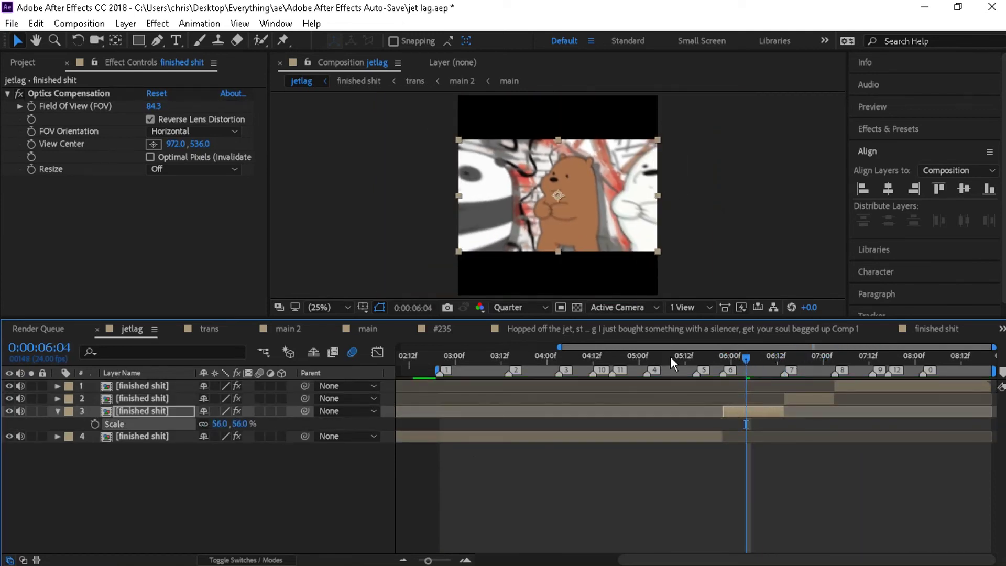
{"action": "left_click", "coordinate": [598, 363]}
{"action": "left_click_drag", "start_coordinate": [599, 363], "coordinate": [679, 362]}
{"action": "key", "text": "space"}
Step: Replace the segment between markers 7 and 8 by extending the 56% segment to marker 8, and play it back
{"action": "left_click", "coordinate": [769, 358]}
{"action": "left_click", "coordinate": [799, 399]}
{"action": "key", "text": "Delete"}
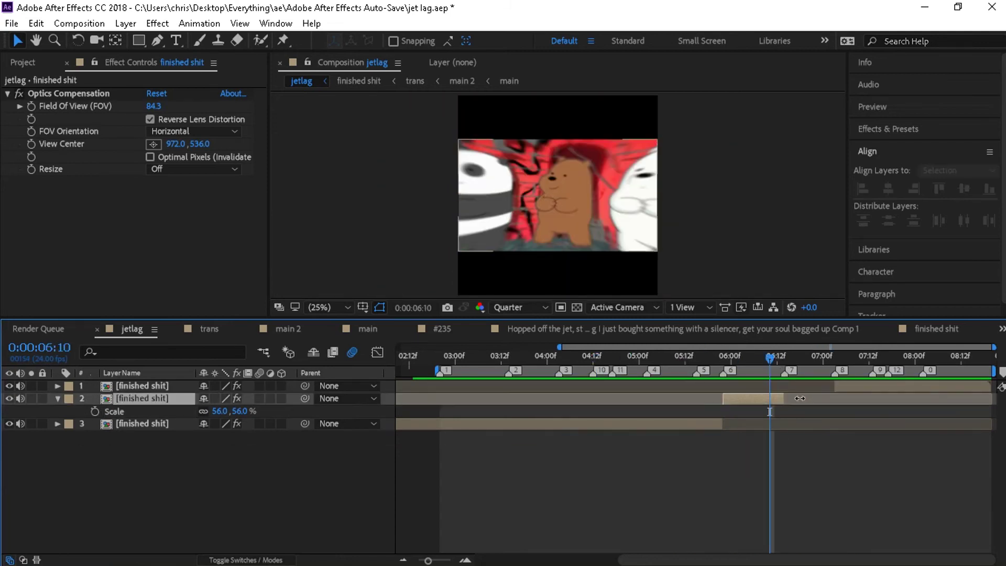
{"action": "key", "text": "space"}
{"action": "left_click", "coordinate": [727, 363]}
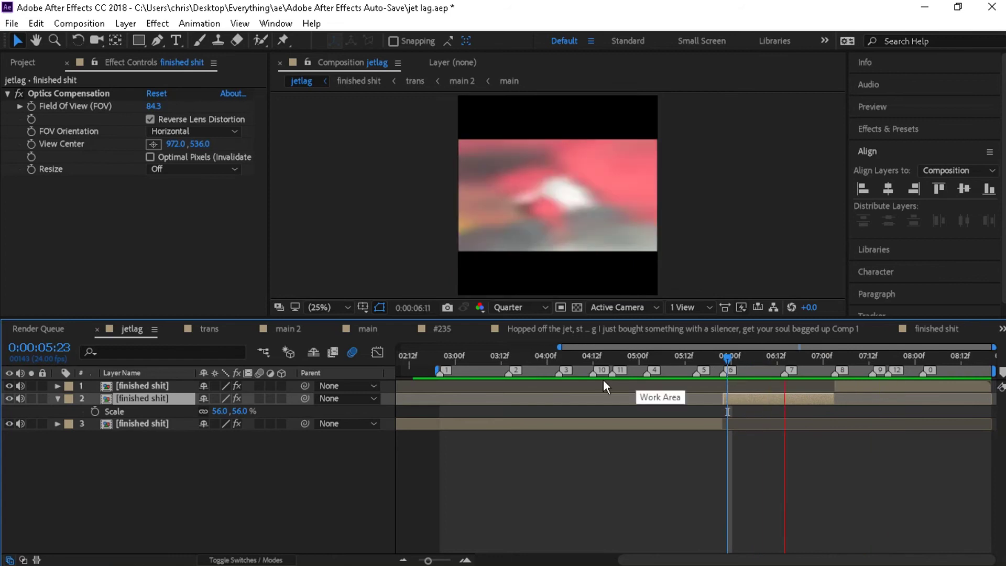
Step: Split the first finished shit segment at markers 2 and 3
{"action": "left_click", "coordinate": [527, 363]}
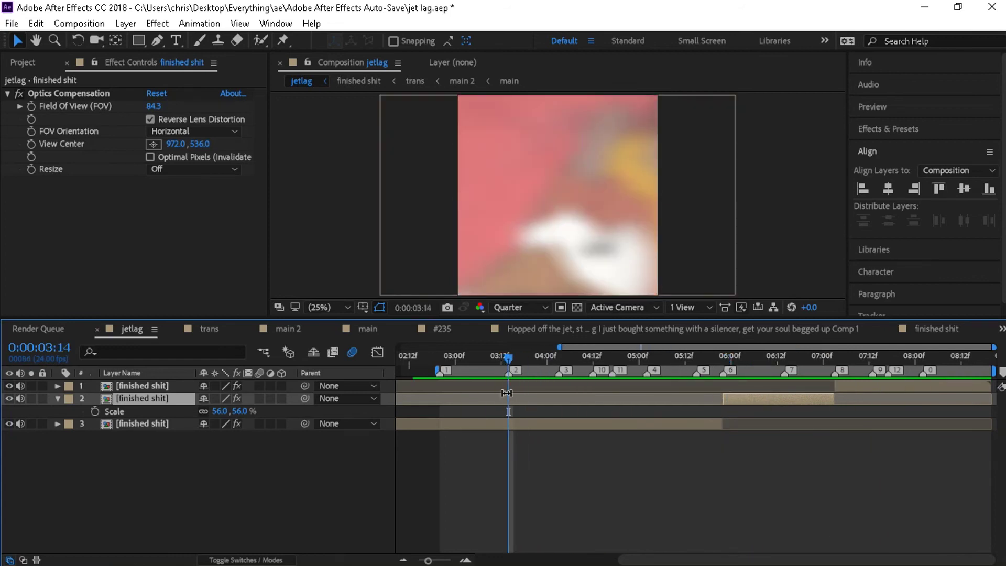
{"action": "left_click", "coordinate": [520, 423]}
{"action": "key", "text": "ctrl+shift+d"}
{"action": "left_click", "coordinate": [559, 359]}
{"action": "key", "text": "ctrl+shift+d"}
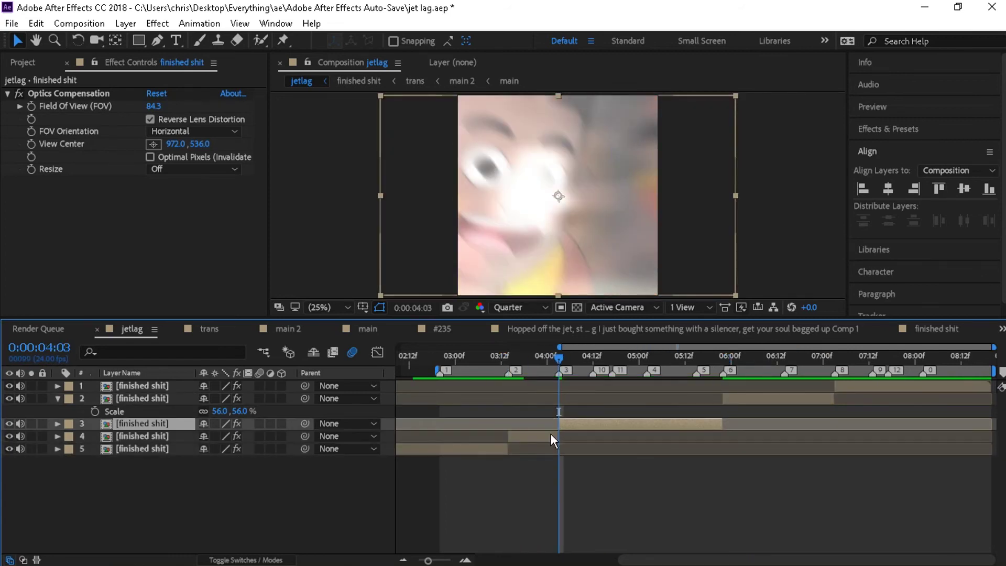
Step: Scale the segment between markers 2 and 3 down to 58% and play back the comp around it
{"action": "left_click", "coordinate": [551, 435]}
{"action": "key", "text": "s"}
{"action": "left_click", "coordinate": [520, 362]}
{"action": "left_click_drag", "start_coordinate": [227, 449], "coordinate": [220, 450]}
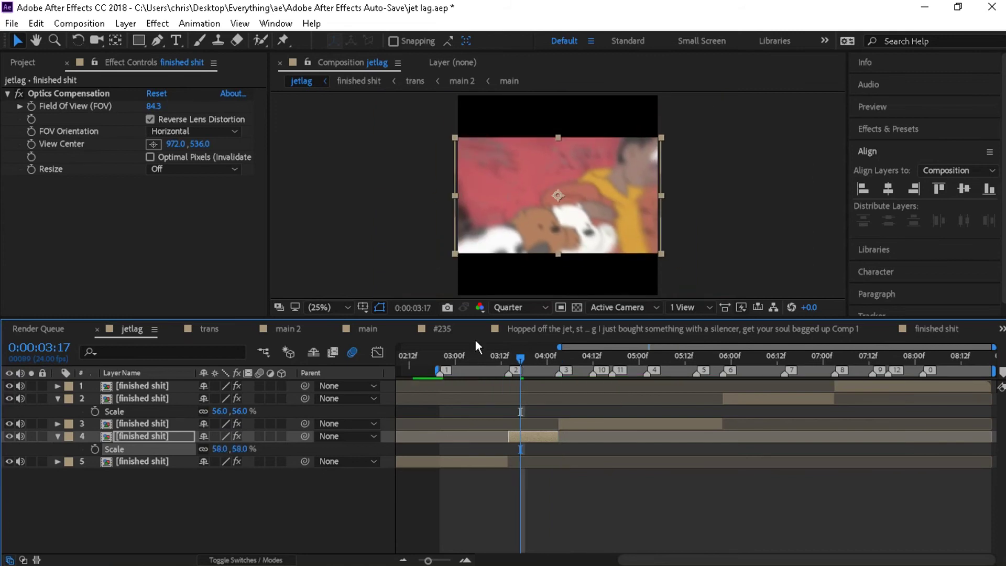
{"action": "left_click", "coordinate": [490, 361]}
{"action": "key", "text": "space"}
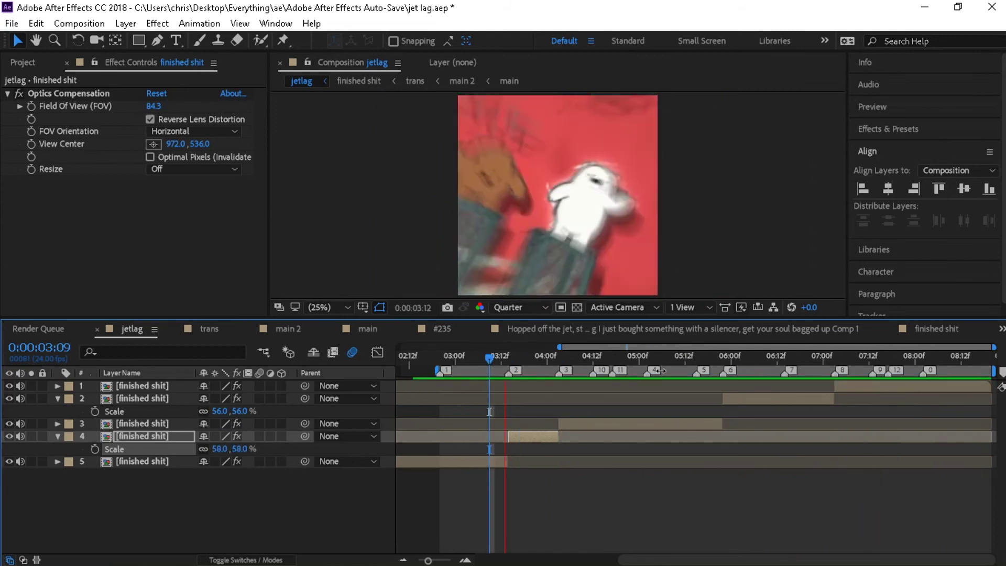
{"action": "left_click", "coordinate": [535, 361]}
{"action": "key", "text": "space"}
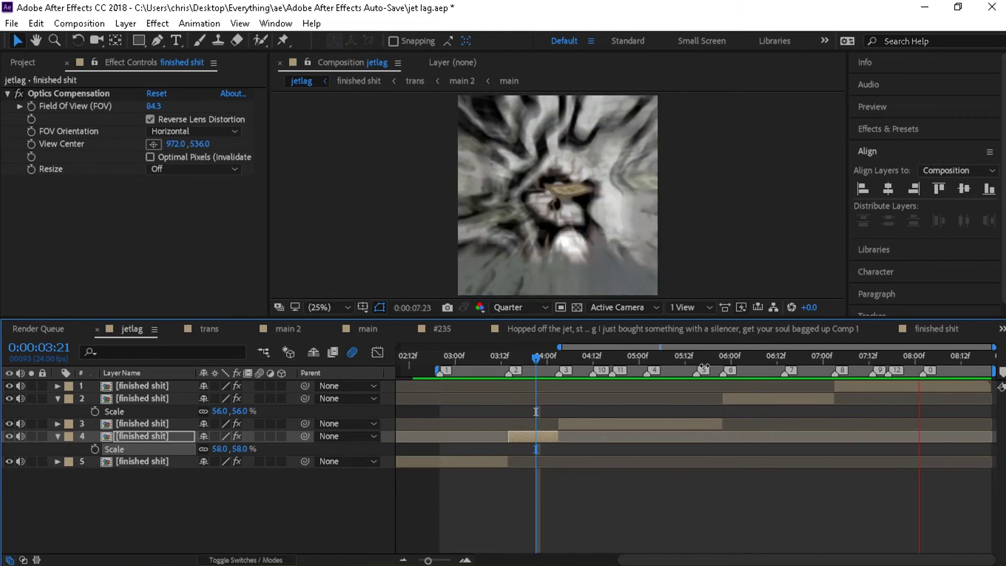
Step: Set the Scale of the segment between markers 2 and 3 to 57% and check its edges up close
{"action": "left_click_drag", "start_coordinate": [693, 350], "coordinate": [809, 369]}
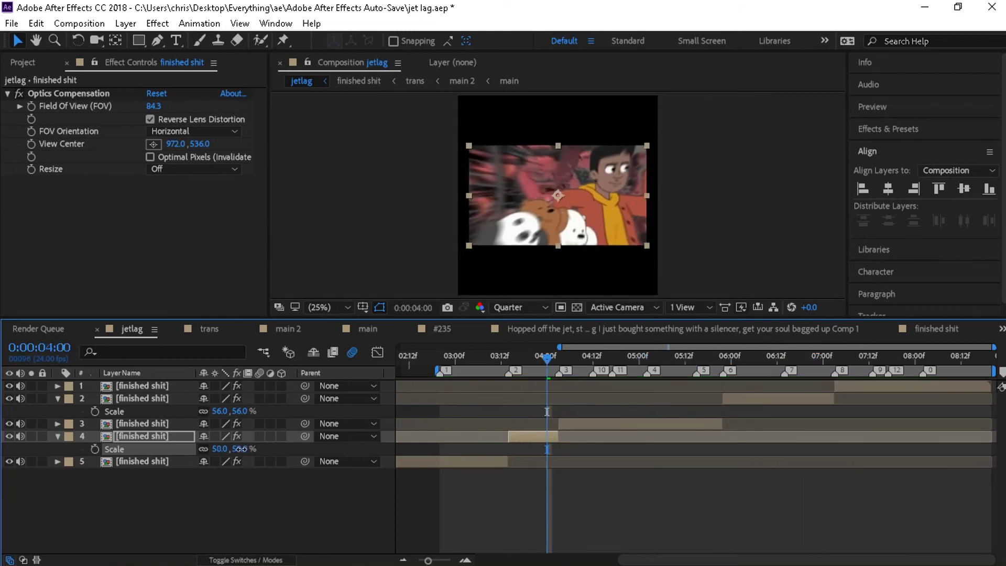
{"action": "left_click", "coordinate": [611, 523]}
{"action": "left_click_drag", "start_coordinate": [687, 354], "coordinate": [535, 354]}
{"action": "left_click", "coordinate": [381, 309]}
{"action": "left_click", "coordinate": [534, 537]}
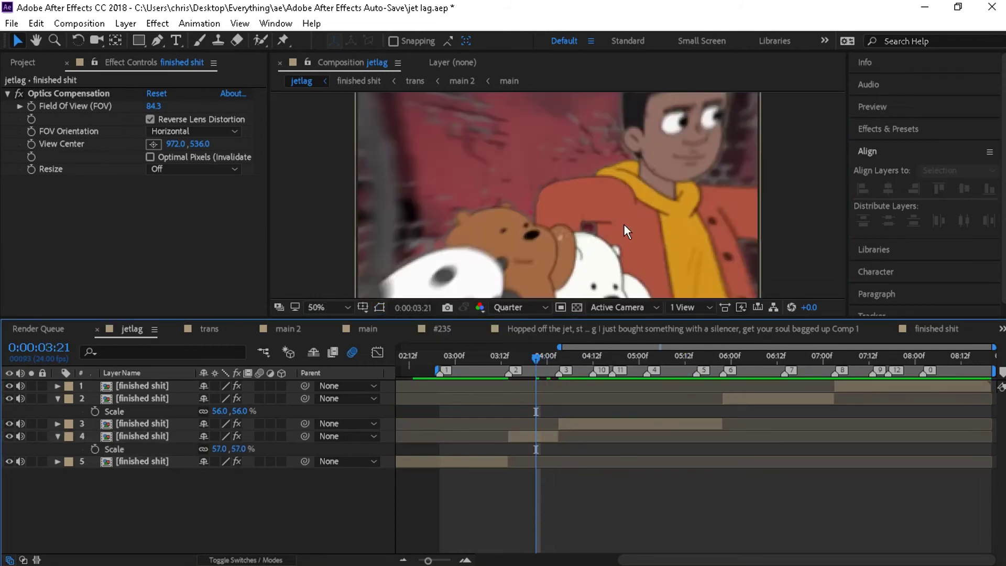
Step: Show the full timeline and play back the jetlag comp from its beginning
{"action": "left_click", "coordinate": [820, 360]}
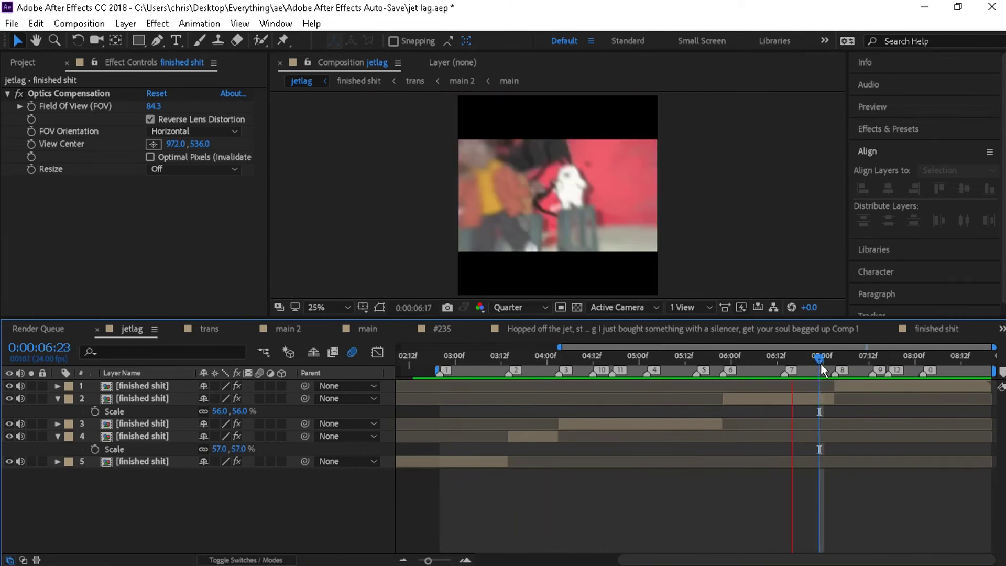
{"action": "left_click", "coordinate": [403, 560]}
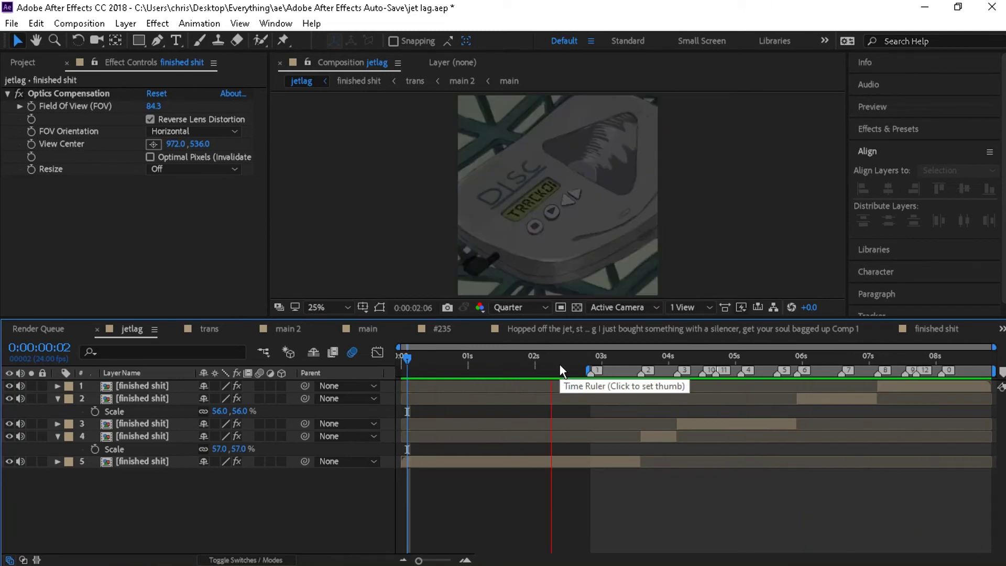
{"action": "left_click_drag", "start_coordinate": [587, 356], "coordinate": [379, 392]}
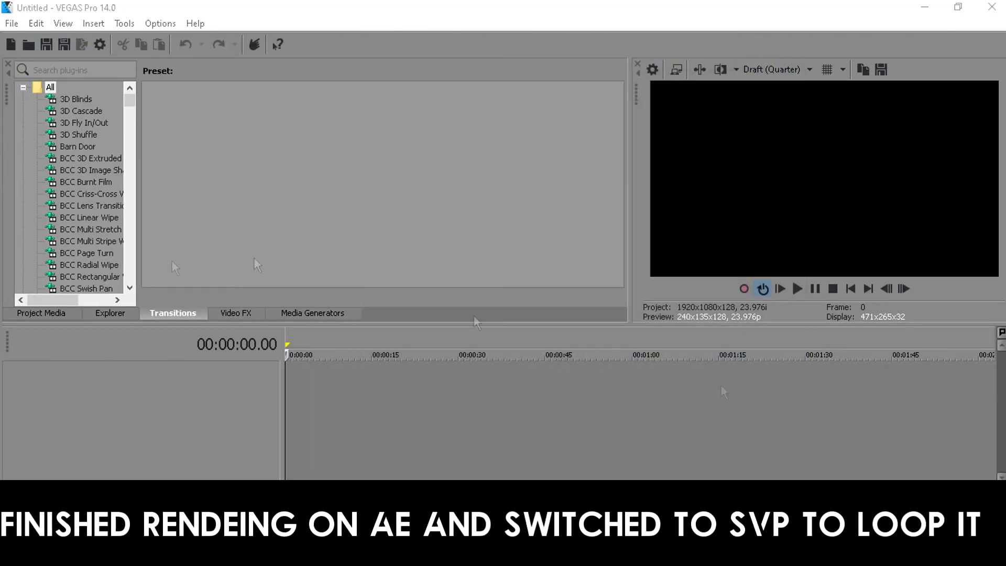
Step: Switch to VEGAS Pro and browse in File Explorer to the ae folder inside Everything for the rendered edit
{"action": "left_click", "coordinate": [212, 556]}
{"action": "left_click_drag", "start_coordinate": [484, 9], "coordinate": [484, 24]}
{"action": "left_click", "coordinate": [293, 218]}
{"action": "left_click", "coordinate": [286, 183]}
{"action": "double_click", "coordinate": [417, 191]}
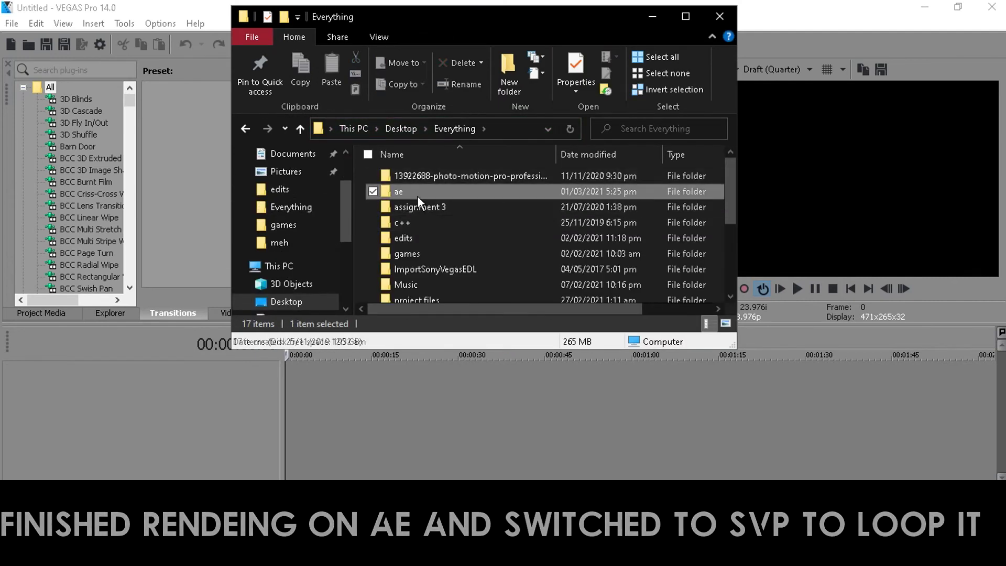
{"action": "double_click", "coordinate": [417, 196]}
Step: Add the rendered video with its audio to the start of the empty timeline and select its full length as the loop region
{"action": "left_click", "coordinate": [411, 211]}
{"action": "left_click_drag", "start_coordinate": [182, 227], "coordinate": [183, 400]}
{"action": "left_click", "coordinate": [652, 16]}
{"action": "double_click", "coordinate": [300, 485]}
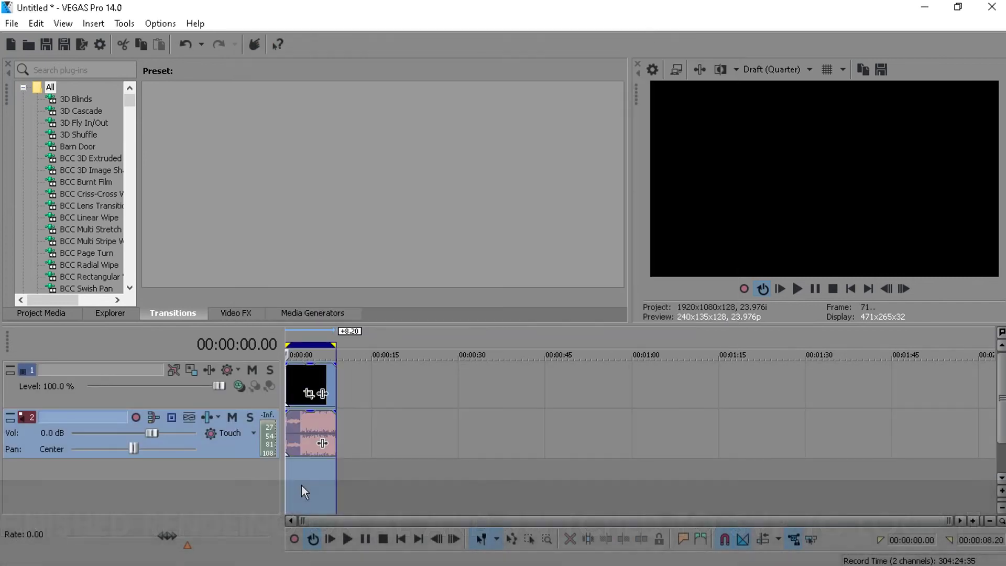
Step: Play back the looped video and replay it from the beat drop near 00:00:02.20
{"action": "key", "text": "space"}
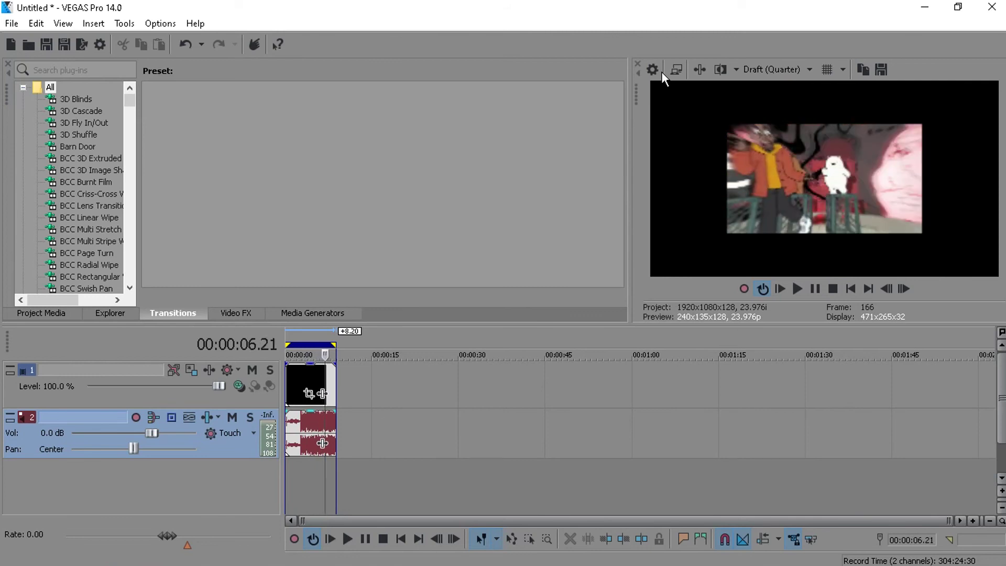
{"action": "key", "text": "space"}
{"action": "key", "text": "space"}
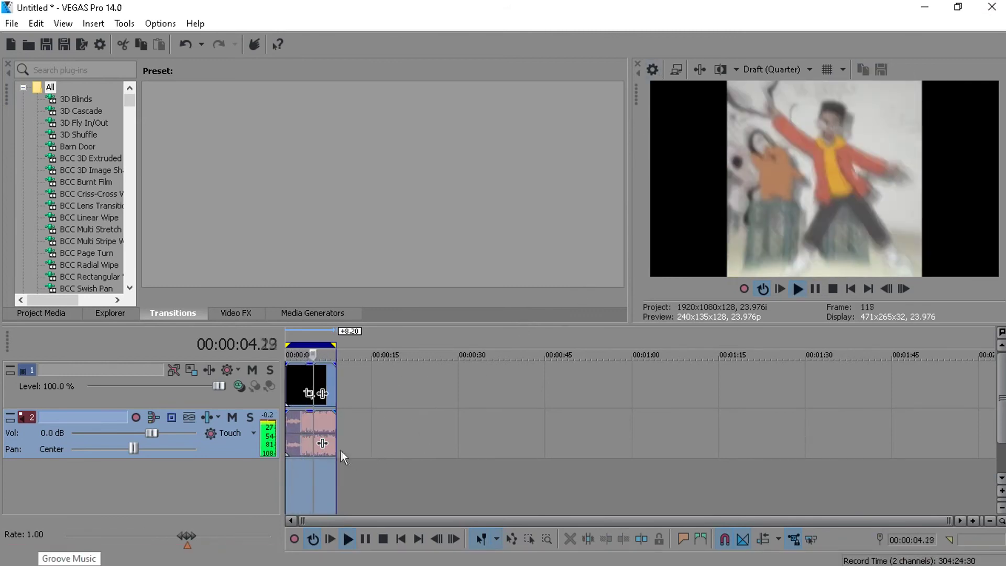
{"action": "scroll", "coordinate": [327, 461], "scroll_direction": "up", "scroll_amount": 3}
{"action": "key", "text": "space"}
{"action": "key", "text": "space"}
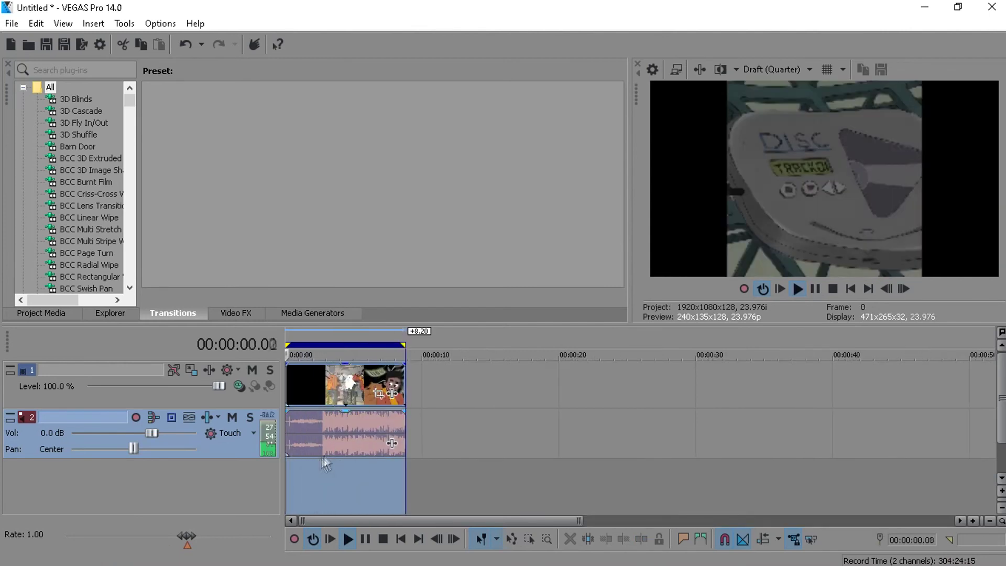
{"action": "scroll", "coordinate": [325, 463], "scroll_direction": "up", "scroll_amount": 3}
{"action": "left_click", "coordinate": [438, 465]}
{"action": "key", "text": "space"}
{"action": "key", "text": "space"}
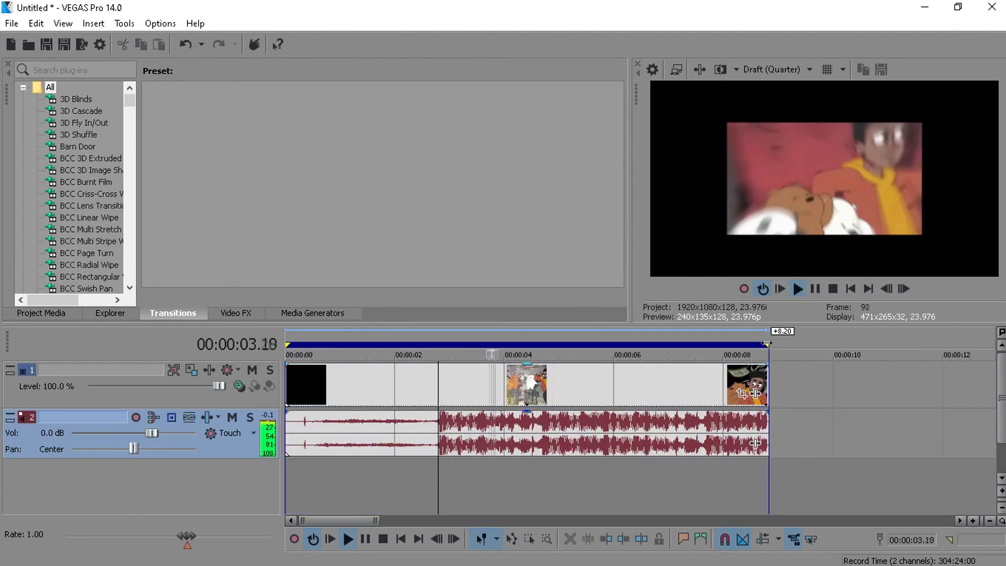
Step: Extend the loop region's end past the clip to about 12 seconds and return to the timeline start
{"action": "left_click_drag", "start_coordinate": [767, 343], "coordinate": [957, 344]}
{"action": "scroll", "coordinate": [509, 459], "scroll_direction": "down", "scroll_amount": 3}
{"action": "key", "text": "space"}
{"action": "key", "text": "w"}
Step: Add Juice WRLD - Jet Lag V2 (Unreleased).mp3 from the Downloads folder as a new audio track at the timeline start
{"action": "left_click", "coordinate": [180, 554]}
{"action": "scroll", "coordinate": [291, 242], "scroll_direction": "up", "scroll_amount": 2}
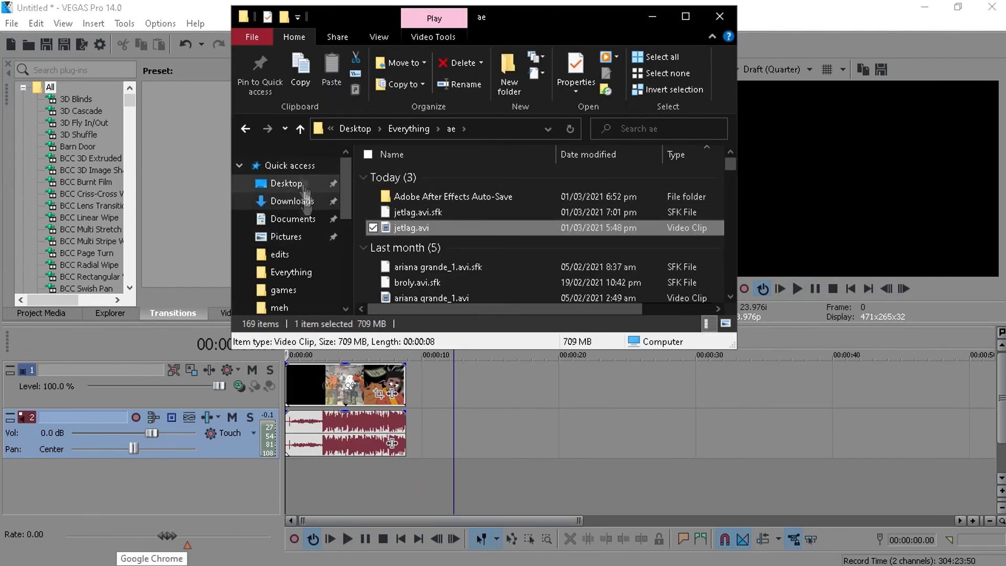
{"action": "left_click", "coordinate": [291, 201]}
{"action": "scroll", "coordinate": [637, 266], "scroll_direction": "up", "scroll_amount": 1}
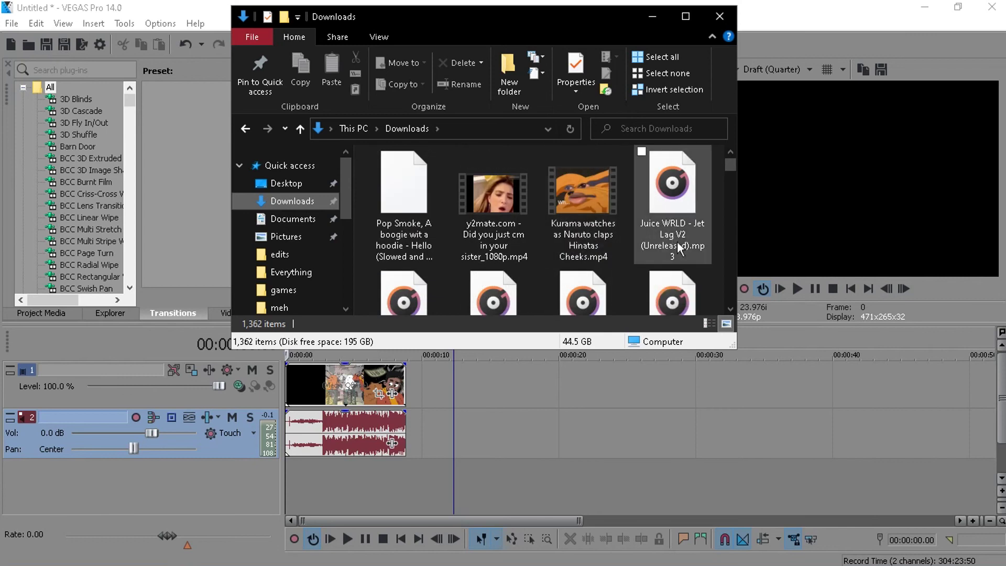
{"action": "scroll", "coordinate": [716, 254], "scroll_direction": "down", "scroll_amount": 1}
{"action": "scroll", "coordinate": [441, 256], "scroll_direction": "up", "scroll_amount": 1}
{"action": "left_click_drag", "start_coordinate": [674, 225], "coordinate": [294, 476]}
{"action": "left_click", "coordinate": [323, 482]}
{"action": "left_click", "coordinate": [208, 467]}
{"action": "left_click", "coordinate": [432, 120]}
{"action": "left_click", "coordinate": [432, 119]}
{"action": "left_click", "coordinate": [454, 98]}
Step: Split the video and its audio at the beat drop at 00:00:02.20 and delete the original audio after the split
{"action": "scroll", "coordinate": [568, 384], "scroll_direction": "up", "scroll_amount": 5}
{"action": "left_click", "coordinate": [594, 371]}
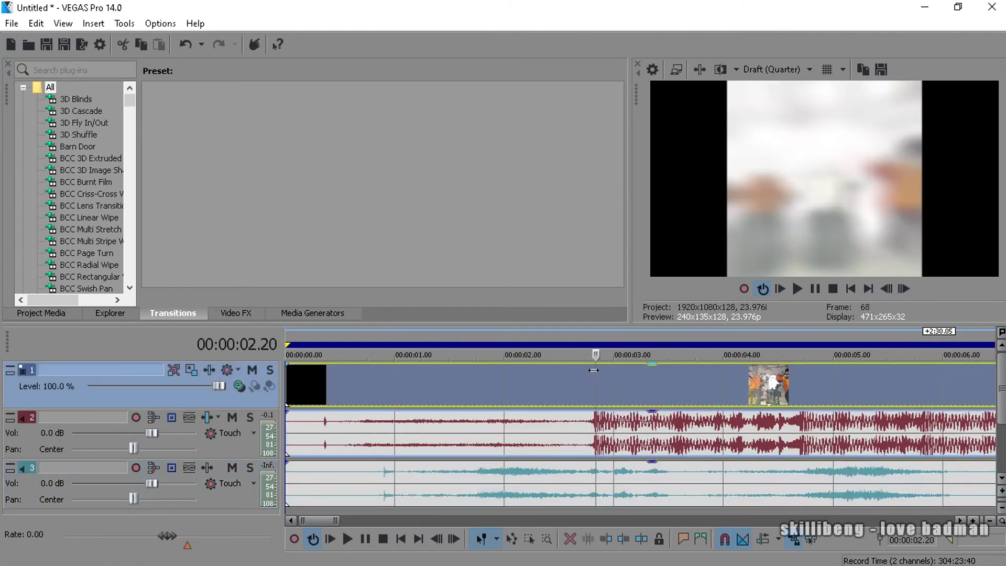
{"action": "left_click", "coordinate": [594, 369]}
{"action": "left_click", "coordinate": [597, 430]}
{"action": "scroll", "coordinate": [597, 429], "scroll_direction": "down", "scroll_amount": 3}
{"action": "left_click_drag", "start_coordinate": [439, 431], "coordinate": [650, 430]}
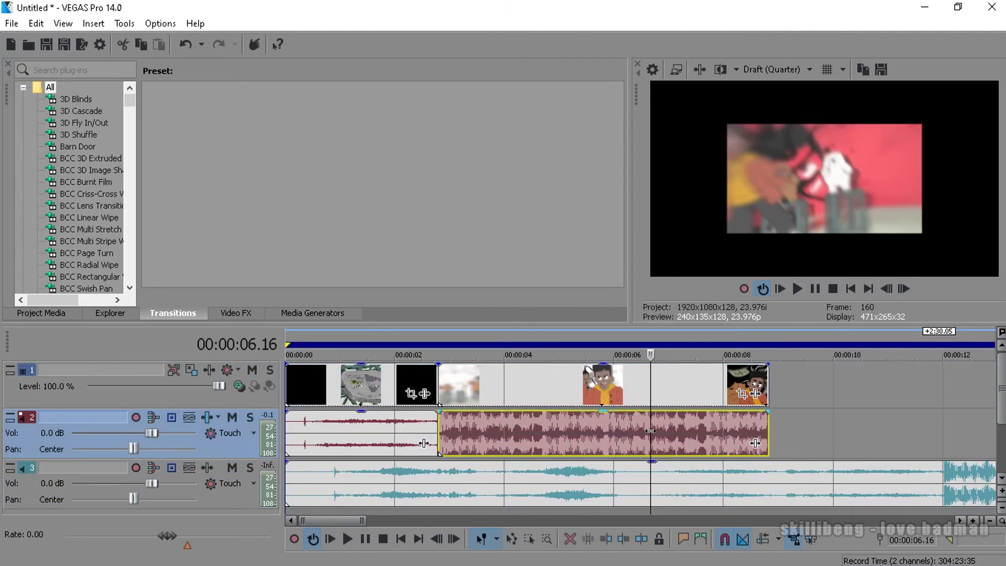
{"action": "key", "text": "Delete"}
Step: Split the song at its beat drop at 00:00:12.00 and delete the part before it
{"action": "scroll", "coordinate": [418, 416], "scroll_direction": "down", "scroll_amount": 3}
{"action": "left_click", "coordinate": [531, 475]}
{"action": "scroll", "coordinate": [531, 474], "scroll_direction": "up", "scroll_amount": 5}
{"action": "key", "text": "s"}
{"action": "left_click", "coordinate": [638, 475]}
{"action": "key", "text": "Delete"}
{"action": "scroll", "coordinate": [638, 476], "scroll_direction": "down", "scroll_amount": 5}
Step: Move the intro audio onto the song's track and butt the song against its end at 00:00:02.20
{"action": "left_click_drag", "start_coordinate": [316, 432], "coordinate": [315, 483]}
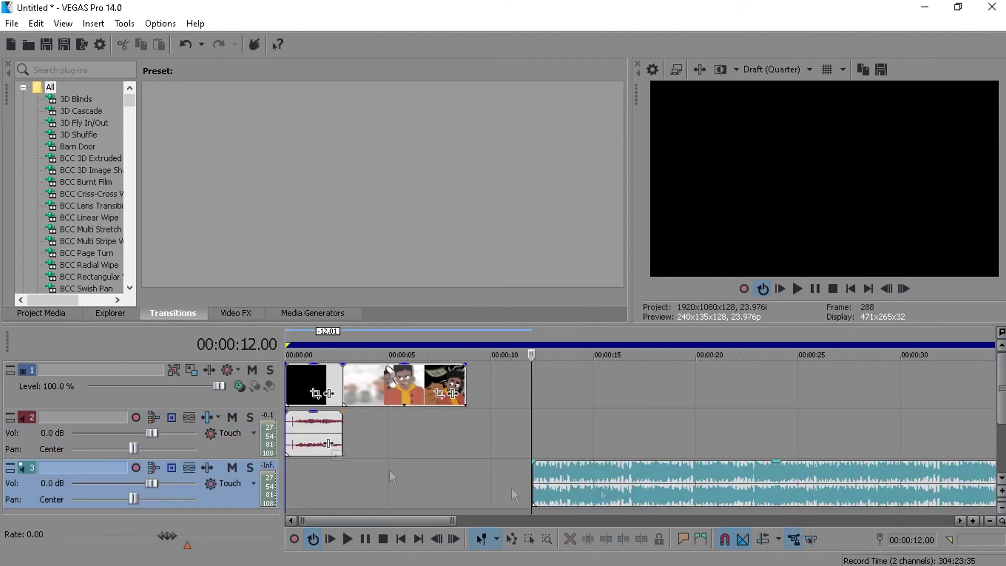
{"action": "left_click_drag", "start_coordinate": [559, 487], "coordinate": [368, 483]}
{"action": "left_click", "coordinate": [329, 435]}
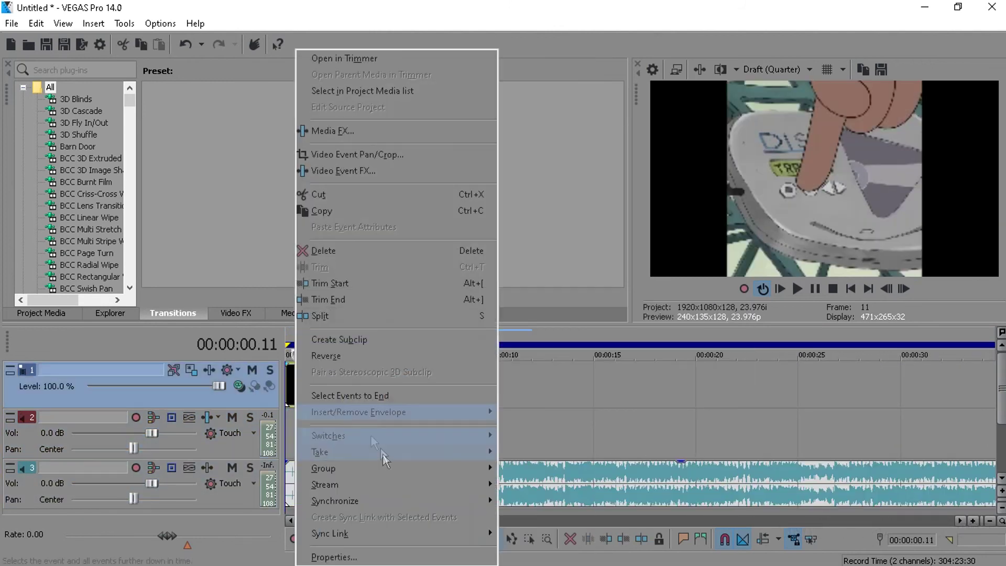
{"action": "key", "text": "Escape"}
Step: Play back the edit from the start, delete the emptied audio track and lower the system volume
{"action": "left_click", "coordinate": [296, 434]}
{"action": "scroll", "coordinate": [296, 433], "scroll_direction": "up", "scroll_amount": 3}
{"action": "key", "text": "space"}
{"action": "left_click", "coordinate": [287, 440]}
{"action": "left_click", "coordinate": [287, 440]}
{"action": "left_click", "coordinate": [287, 440]}
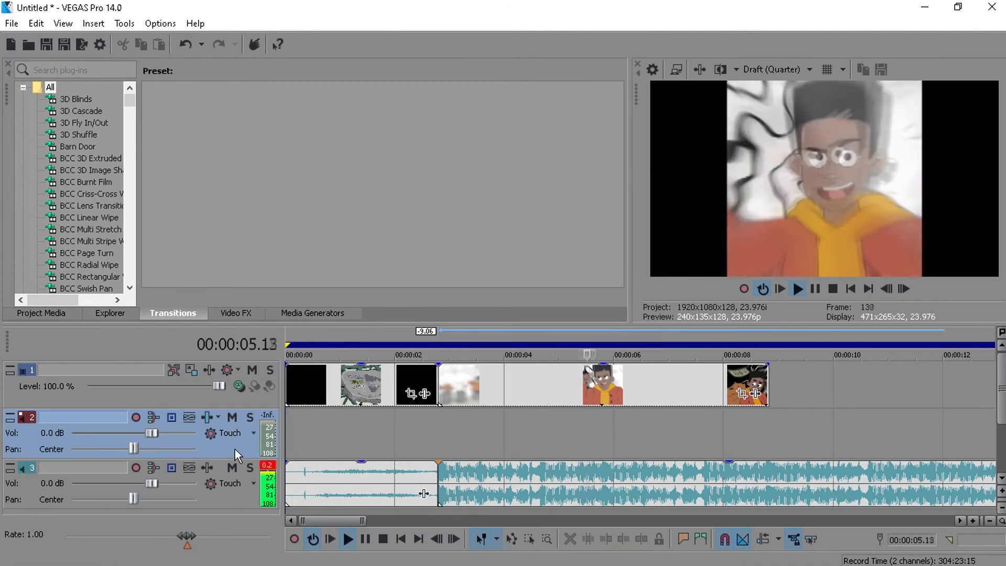
{"action": "key", "text": "Delete"}
{"action": "key", "text": "XF86AudioLowerVolume"}
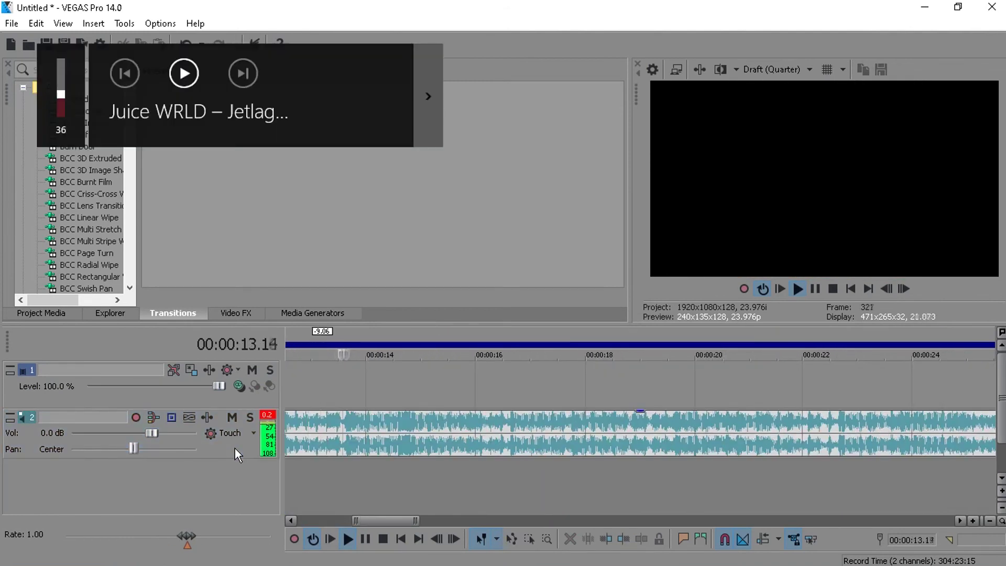
Step: Paste four consecutive copies of the post-drop video clip after the original
{"action": "scroll", "coordinate": [367, 387], "scroll_direction": "down", "scroll_amount": 3}
{"action": "left_click", "coordinate": [367, 388]}
{"action": "key", "text": "ctrl+v"}
{"action": "key", "text": "ctrl+v"}
{"action": "key", "text": "ctrl+v"}
{"action": "key", "text": "ctrl+v"}
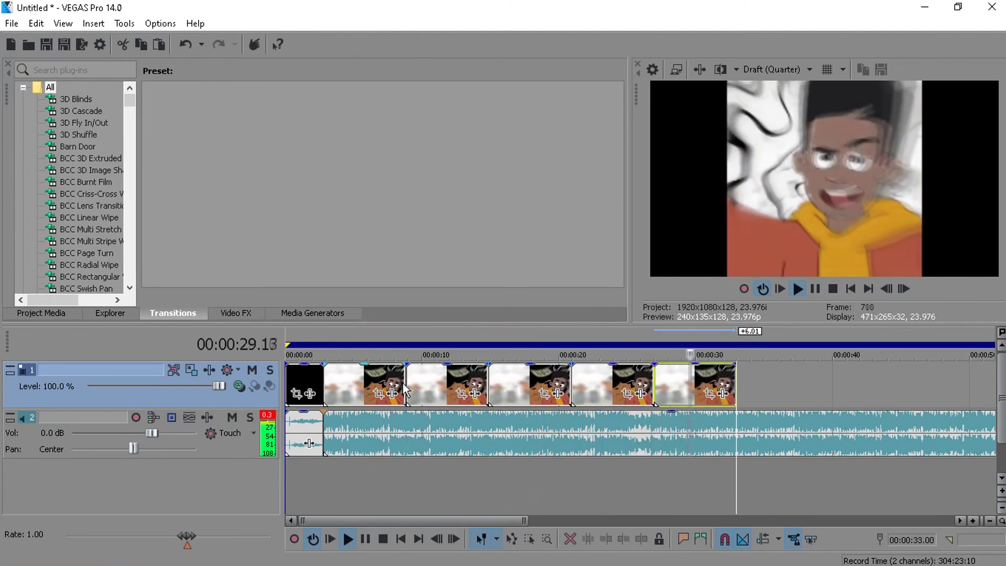
Step: Overlap the first copy with the preceding clip by one frame at 00:00:08.18 for a short crossfade
{"action": "left_click", "coordinate": [322, 375]}
{"action": "scroll", "coordinate": [322, 375], "scroll_direction": "up", "scroll_amount": 3}
{"action": "key", "text": "XF86AudioLowerVolume"}
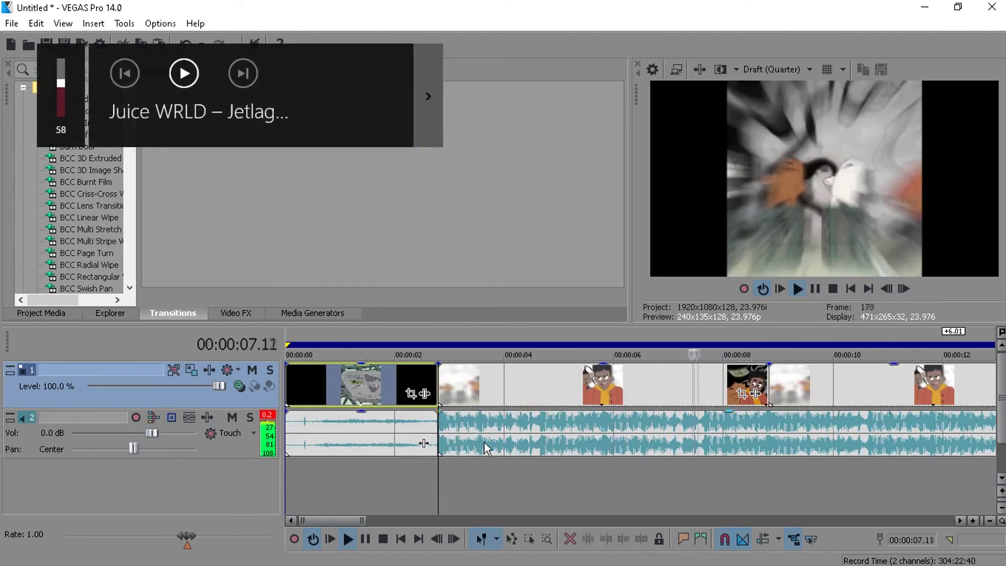
{"action": "left_click", "coordinate": [737, 444]}
{"action": "scroll", "coordinate": [759, 441], "scroll_direction": "up", "scroll_amount": 3}
{"action": "left_click", "coordinate": [603, 438]}
{"action": "left_click", "coordinate": [686, 376]}
{"action": "scroll", "coordinate": [687, 376], "scroll_direction": "up", "scroll_amount": 3}
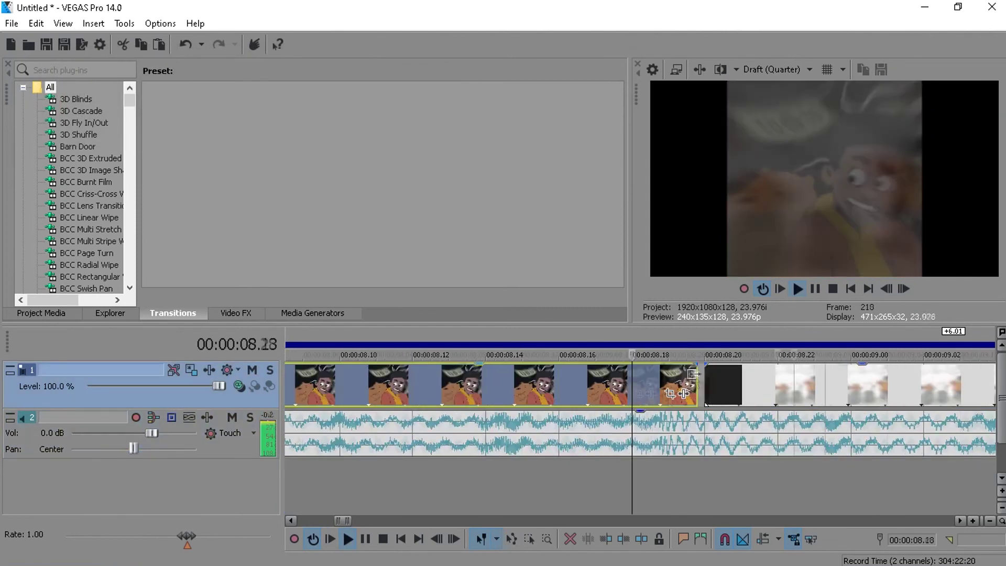
{"action": "left_click_drag", "start_coordinate": [703, 373], "coordinate": [669, 374]}
{"action": "left_click_drag", "start_coordinate": [734, 383], "coordinate": [680, 381]}
Step: Delete the last three pasted copies, keeping only the first one after the original clip
{"action": "scroll", "coordinate": [681, 383], "scroll_direction": "down", "scroll_amount": 8}
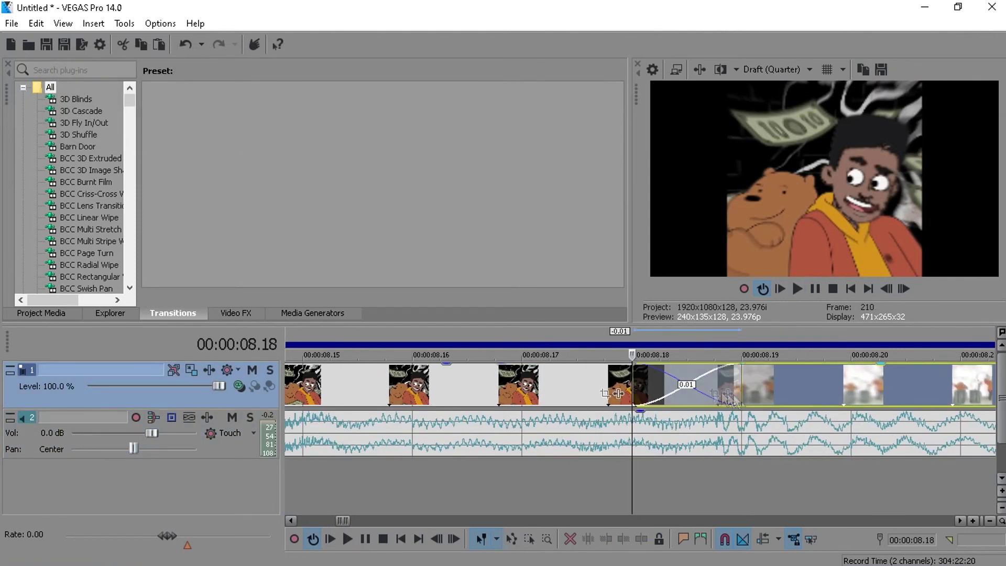
{"action": "left_click", "coordinate": [885, 385], "text": "shift"}
{"action": "key", "text": "Delete"}
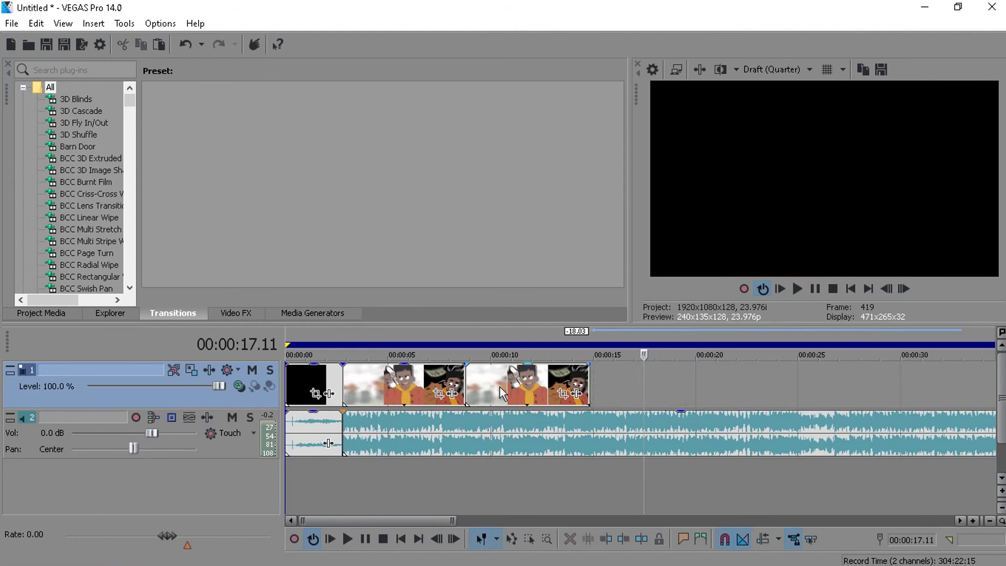
Step: Play back the first copy's sync with the song
{"action": "left_click", "coordinate": [501, 385]}
{"action": "key", "text": "space"}
{"action": "scroll", "coordinate": [814, 401], "scroll_direction": "up", "scroll_amount": 5}
{"action": "scroll", "coordinate": [813, 401], "scroll_direction": "down", "scroll_amount": 2}
{"action": "scroll", "coordinate": [608, 385], "scroll_direction": "up", "scroll_amount": 2}
{"action": "key", "text": "space"}
Step: Paste another copy of the post-drop clip just before the second one ends near 14 seconds, overlapping by one frame
{"action": "scroll", "coordinate": [833, 376], "scroll_direction": "down", "scroll_amount": 2}
{"action": "left_click", "coordinate": [842, 377]}
{"action": "scroll", "coordinate": [844, 376], "scroll_direction": "up", "scroll_amount": 8}
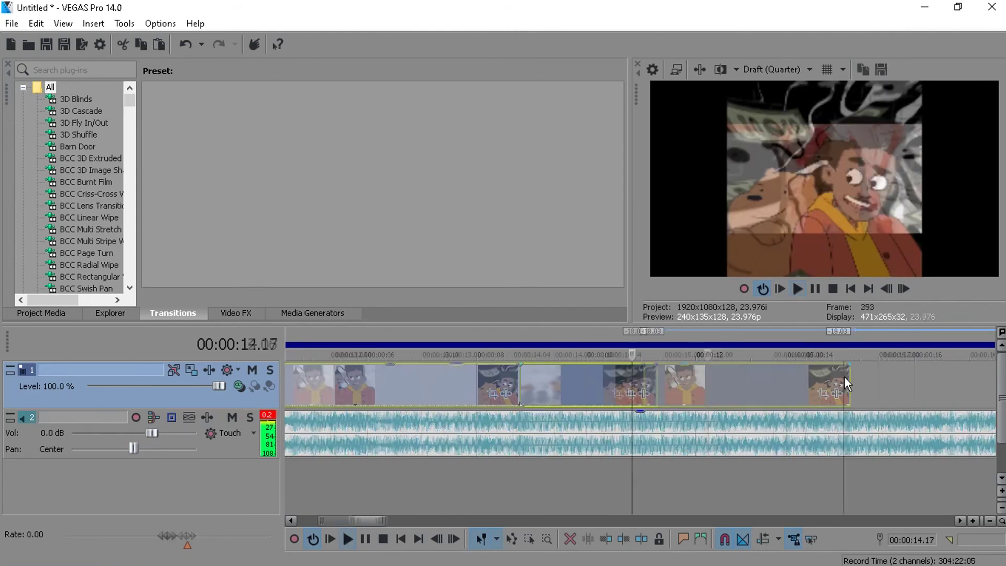
{"action": "left_click", "coordinate": [721, 375]}
{"action": "key", "text": "ctrl+v"}
{"action": "scroll", "coordinate": [781, 393], "scroll_direction": "down", "scroll_amount": 5}
{"action": "scroll", "coordinate": [781, 393], "scroll_direction": "down", "scroll_amount": 5}
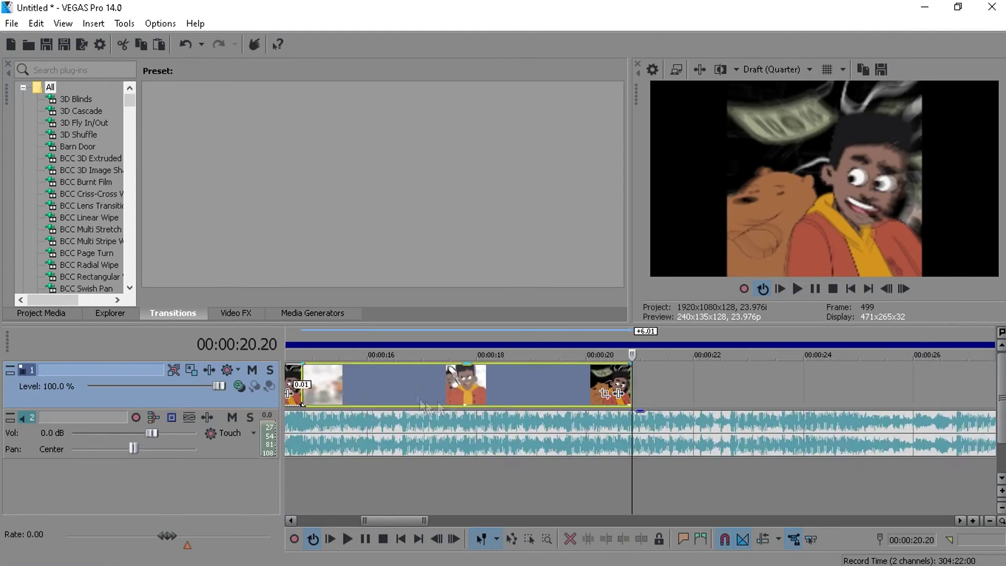
Step: Check the join near 14 seconds and paste another copy near 00:00:20.20 with a two-frame overlap
{"action": "left_click", "coordinate": [455, 381]}
{"action": "scroll", "coordinate": [455, 381], "scroll_direction": "up", "scroll_amount": 6}
{"action": "key", "text": "space"}
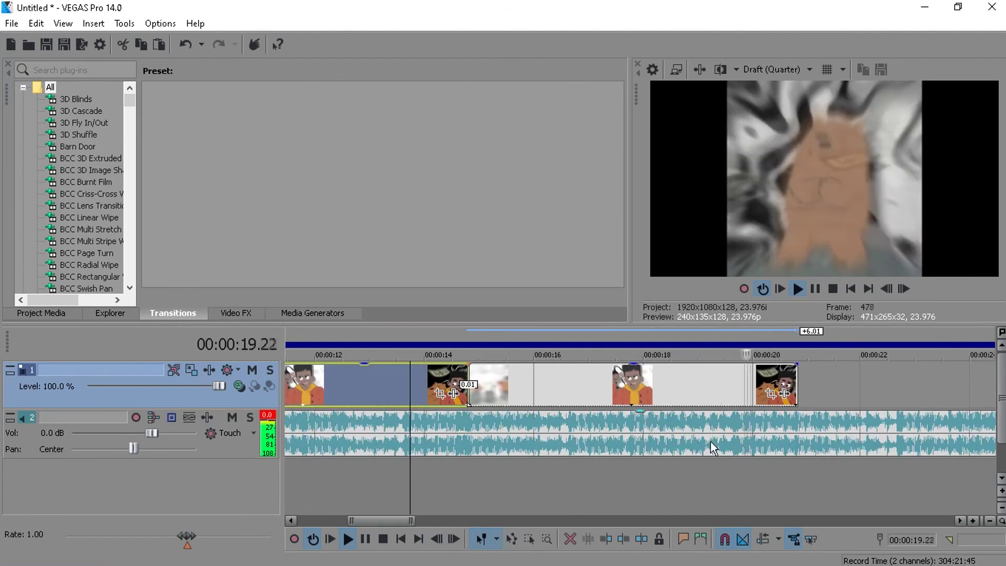
{"action": "key", "text": "space"}
{"action": "left_click", "coordinate": [780, 385]}
{"action": "scroll", "coordinate": [780, 388], "scroll_direction": "up", "scroll_amount": 4}
{"action": "left_click", "coordinate": [640, 387]}
{"action": "key", "text": "ctrl+v"}
Step: Paste one more copy of the clip near 00:00:26.20 with a one-frame overlap
{"action": "scroll", "coordinate": [576, 416], "scroll_direction": "down", "scroll_amount": 8}
{"action": "scroll", "coordinate": [696, 375], "scroll_direction": "up", "scroll_amount": 3}
{"action": "key", "text": "space"}
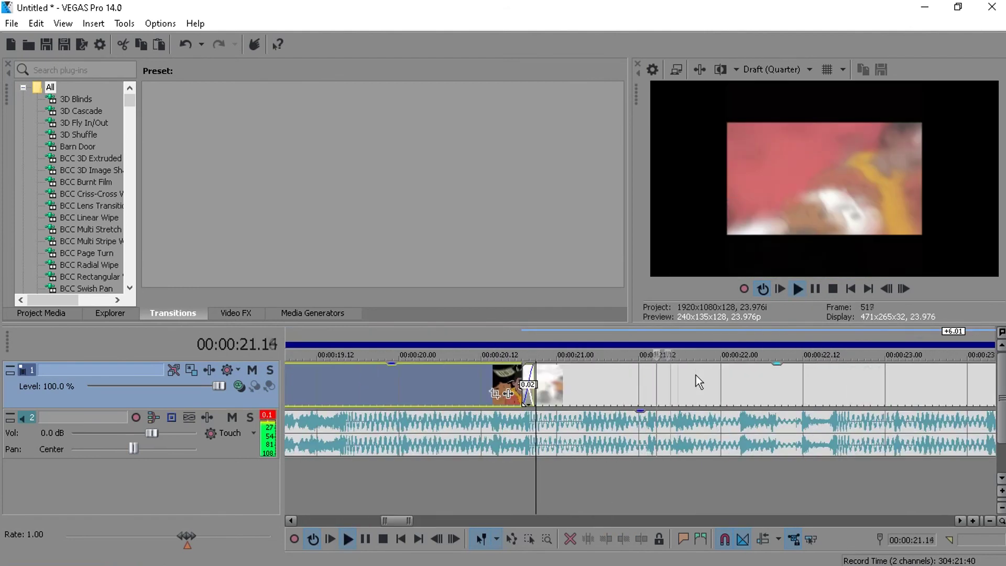
{"action": "scroll", "coordinate": [616, 370], "scroll_direction": "up", "scroll_amount": 5}
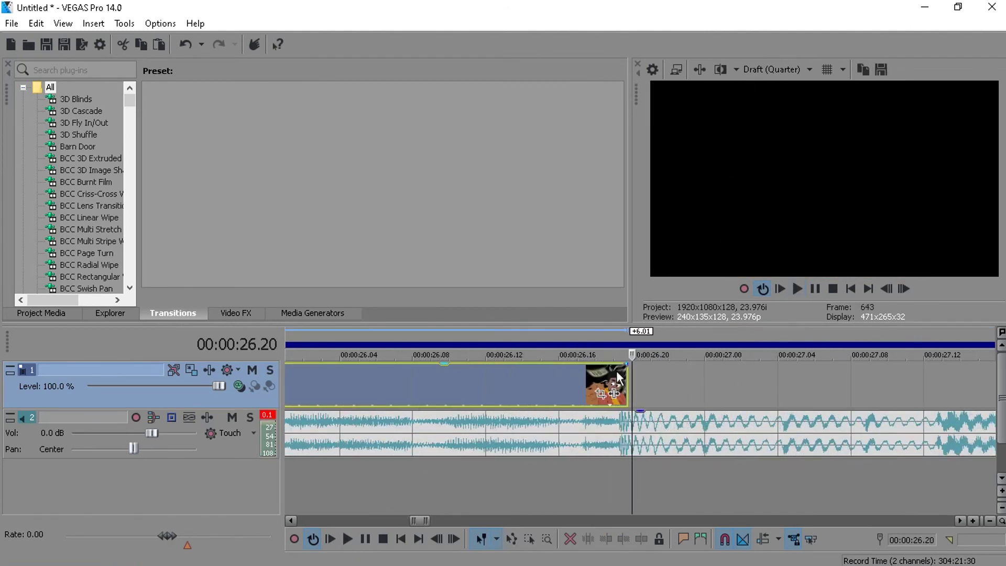
{"action": "scroll", "coordinate": [681, 404], "scroll_direction": "down", "scroll_amount": 7}
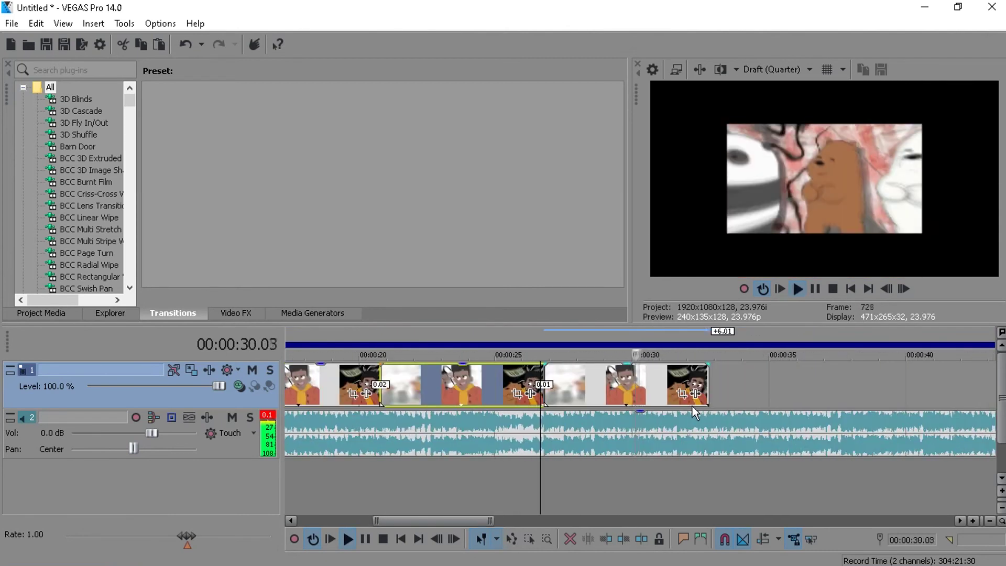
Step: Play back the whole looped edit from the beginning with the song
{"action": "scroll", "coordinate": [692, 407], "scroll_direction": "up", "scroll_amount": 3}
{"action": "scroll", "coordinate": [765, 418], "scroll_direction": "down", "scroll_amount": 7}
{"action": "left_click", "coordinate": [295, 464]}
{"action": "scroll", "coordinate": [345, 460], "scroll_direction": "up", "scroll_amount": 5}
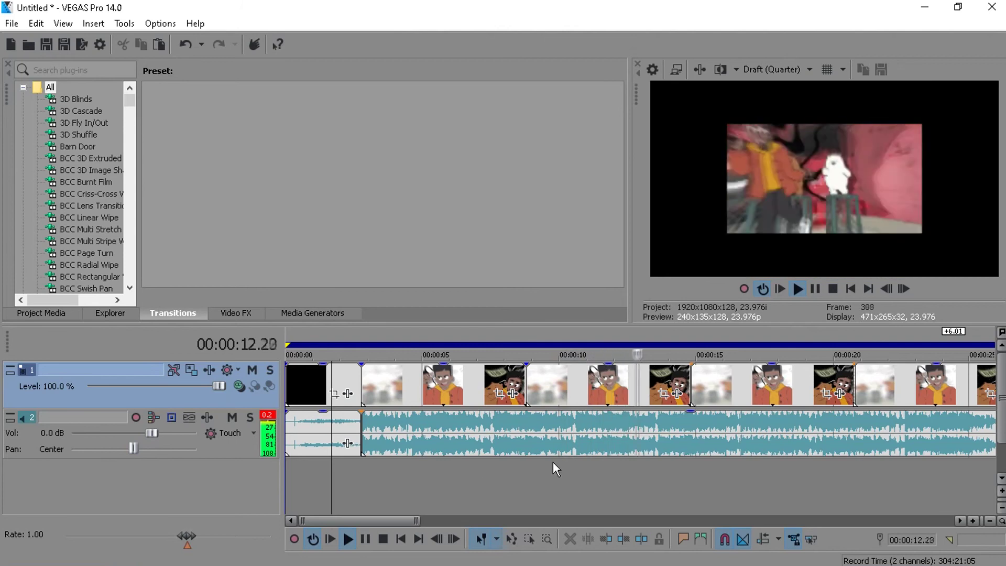
{"action": "scroll", "coordinate": [582, 457], "scroll_direction": "down", "scroll_amount": 3}
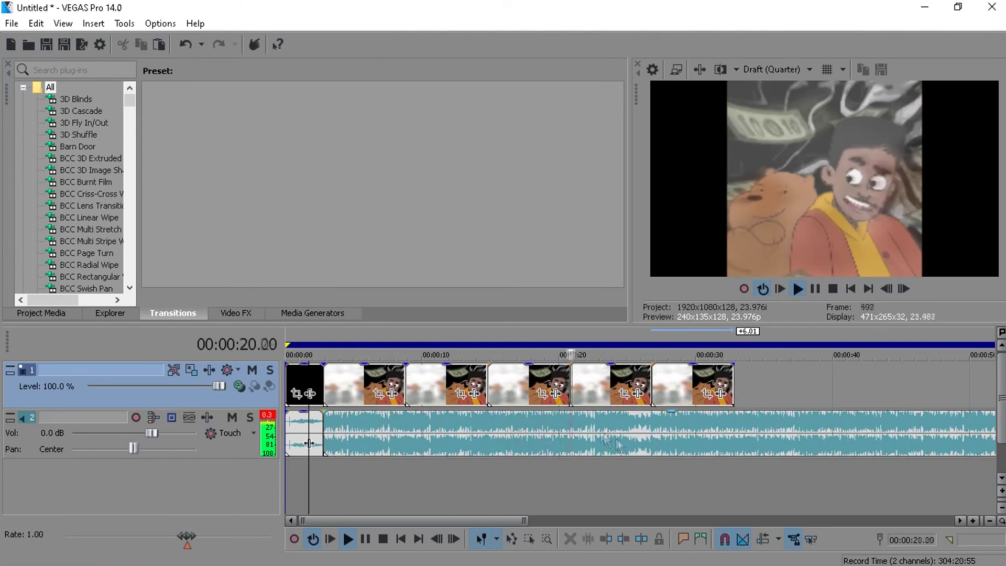
Step: Replay the passage from about 25 seconds into the last clip join and listen to the song's transition
{"action": "left_click", "coordinate": [623, 380]}
{"action": "scroll", "coordinate": [633, 379], "scroll_direction": "up", "scroll_amount": 5}
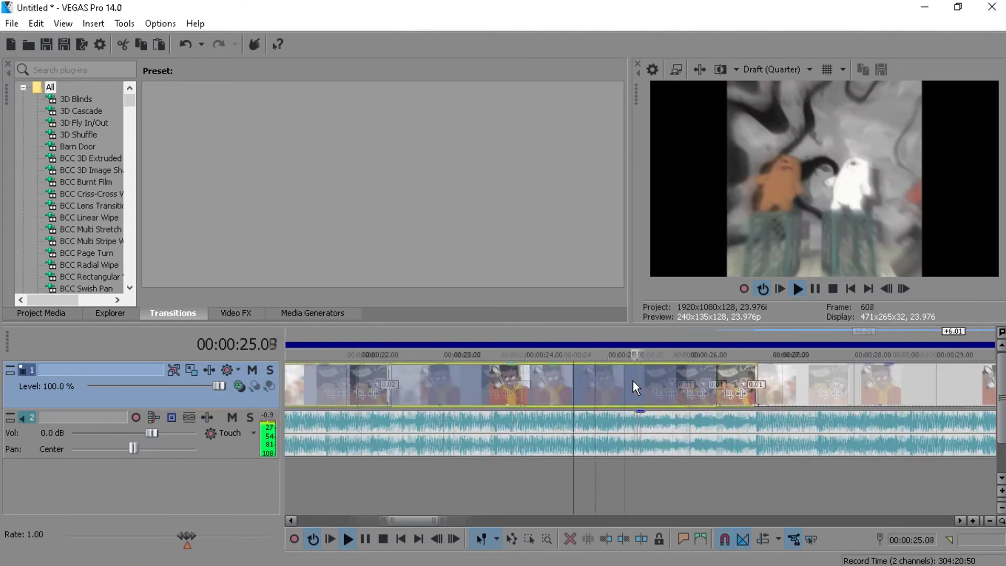
{"action": "left_click", "coordinate": [634, 379]}
{"action": "left_click", "coordinate": [602, 374]}
{"action": "key", "text": "space"}
{"action": "key", "text": "space"}
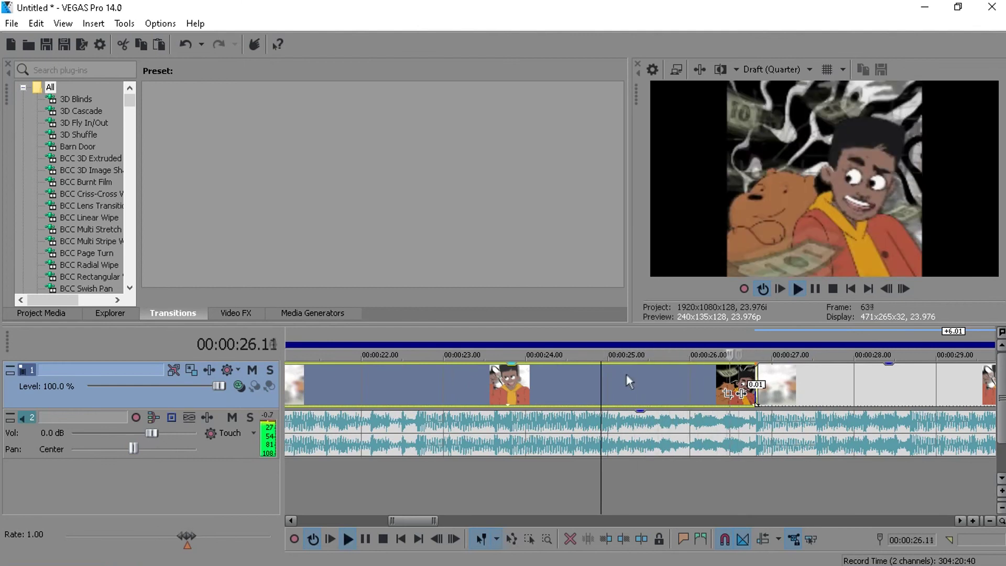
{"action": "key", "text": "space"}
{"action": "key", "text": "space"}
{"action": "key", "text": "space"}
{"action": "key", "text": "space"}
{"action": "scroll", "coordinate": [636, 379], "scroll_direction": "down", "scroll_amount": 3}
{"action": "key", "text": "space"}
{"action": "key", "text": "space"}
{"action": "scroll", "coordinate": [634, 398], "scroll_direction": "up", "scroll_amount": 3}
Step: Split the song at the last clip join and fade out the part before it from about 00:00:25.00 with a quickly dropping curve
{"action": "scroll", "coordinate": [698, 420], "scroll_direction": "up", "scroll_amount": 3}
{"action": "left_click", "coordinate": [766, 425]}
{"action": "key", "text": "space"}
{"action": "left_click", "coordinate": [762, 422]}
{"action": "key", "text": "s"}
{"action": "left_click_drag", "start_coordinate": [760, 412], "coordinate": [478, 412]}
{"action": "right_click", "coordinate": [479, 412]}
{"action": "left_click", "coordinate": [507, 449]}
{"action": "left_click", "coordinate": [454, 486]}
{"action": "key", "text": "space"}
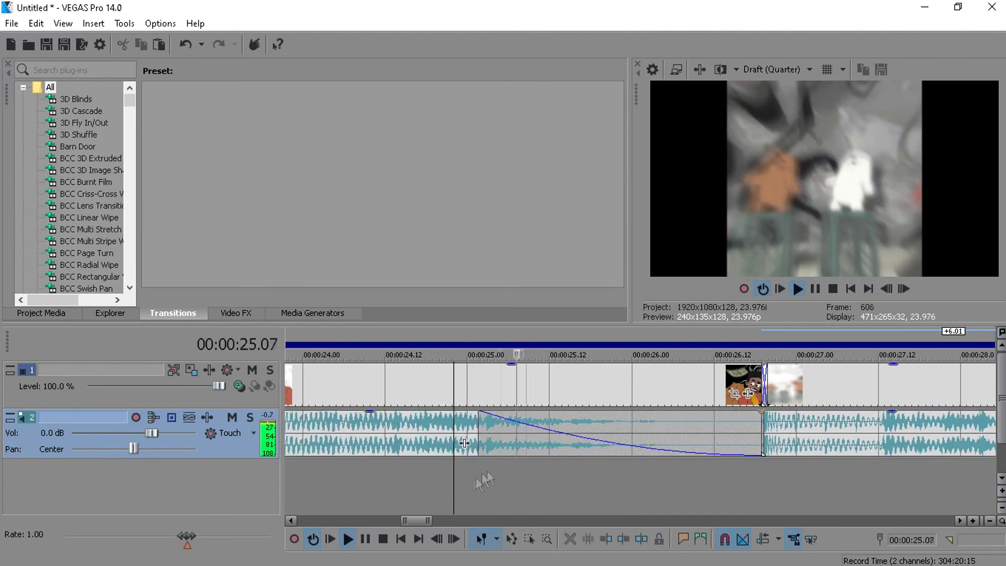
Step: Remove the one-frame overlap at the last clip join so the two clips only touch
{"action": "scroll", "coordinate": [729, 404], "scroll_direction": "down", "scroll_amount": 5}
{"action": "scroll", "coordinate": [681, 396], "scroll_direction": "up", "scroll_amount": 2}
{"action": "left_click", "coordinate": [448, 386]}
{"action": "scroll", "coordinate": [450, 386], "scroll_direction": "up", "scroll_amount": 6}
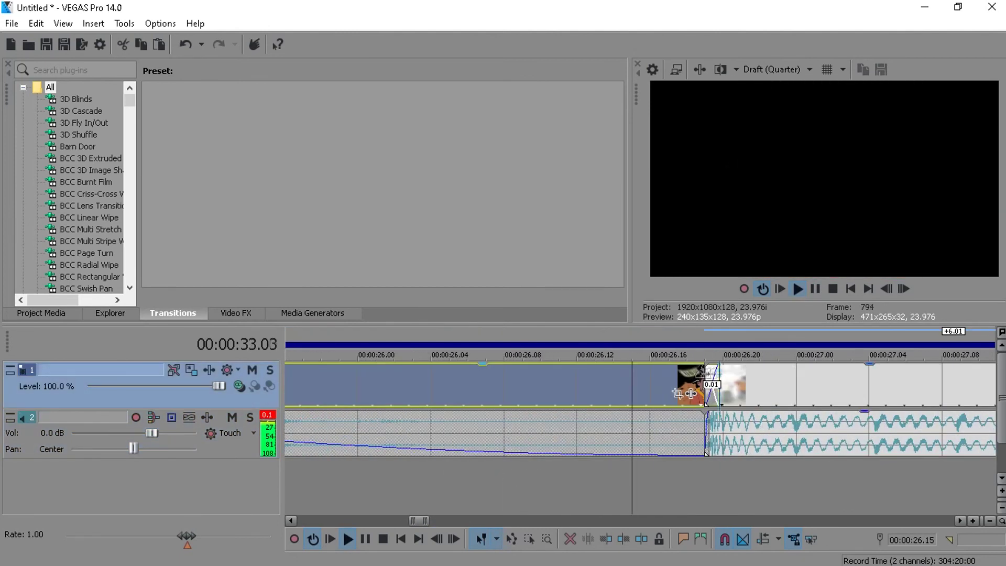
{"action": "left_click_drag", "start_coordinate": [718, 374], "coordinate": [704, 374]}
Step: Fade out the video clip before the last join from about 24.5 seconds with a quickly dropping curve and preview it
{"action": "left_click_drag", "start_coordinate": [703, 367], "coordinate": [277, 388]}
{"action": "scroll", "coordinate": [345, 404], "scroll_direction": "down", "scroll_amount": 6}
{"action": "left_click_drag", "start_coordinate": [569, 368], "coordinate": [480, 370]}
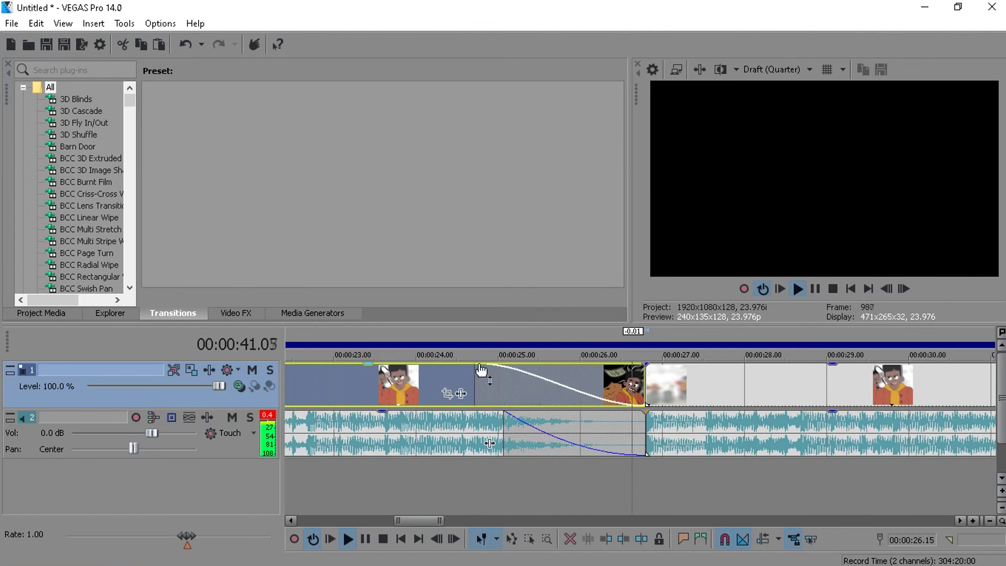
{"action": "right_click", "coordinate": [488, 373]}
{"action": "left_click", "coordinate": [516, 410]}
{"action": "left_click", "coordinate": [503, 447]}
{"action": "key", "text": "space"}
{"action": "key", "text": "space"}
{"action": "key", "text": "space"}
{"action": "left_click", "coordinate": [525, 371]}
{"action": "key", "text": "space"}
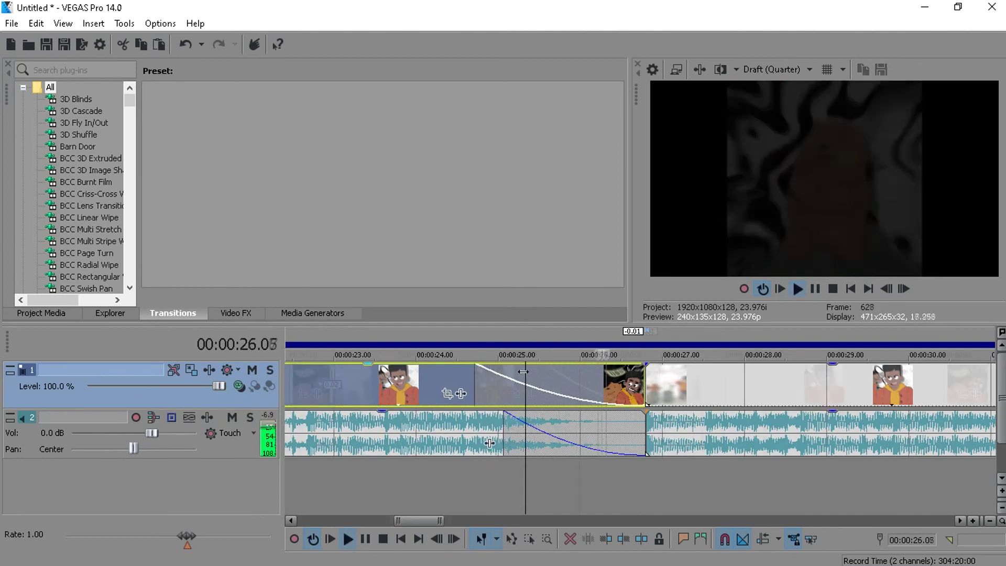
Step: Split the song at the end of the last video clip and again near 36 seconds, and delete the rest
{"action": "scroll", "coordinate": [523, 372], "scroll_direction": "down", "scroll_amount": 2}
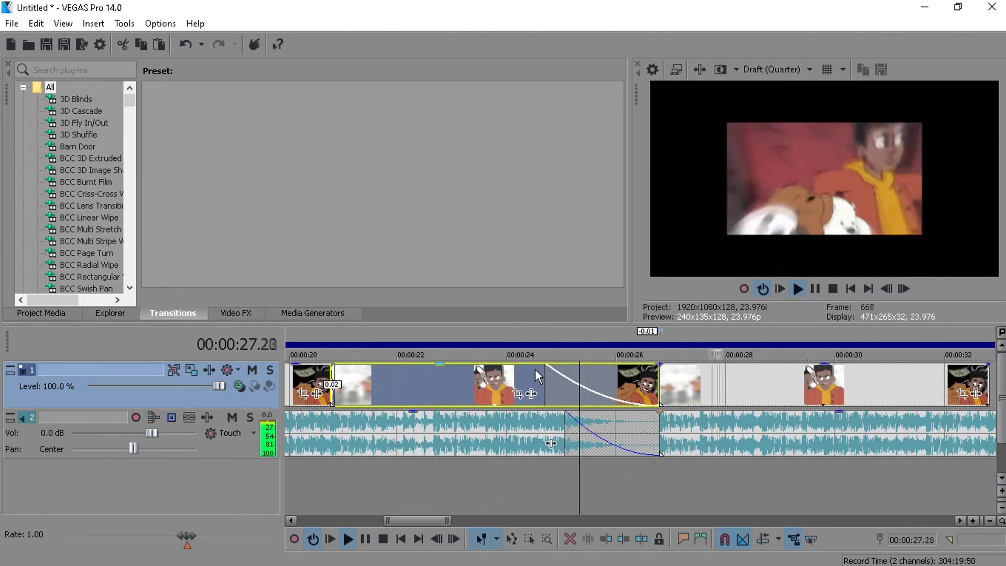
{"action": "left_click", "coordinate": [727, 423]}
{"action": "key", "text": "s"}
{"action": "left_click", "coordinate": [782, 426]}
{"action": "key", "text": "s"}
{"action": "key", "text": "Delete"}
Step: Add the Vibrato audio event effect to the short song piece after the last video clip
{"action": "left_click", "coordinate": [705, 429]}
{"action": "key", "text": "space"}
{"action": "right_click", "coordinate": [744, 431]}
{"action": "left_click", "coordinate": [796, 171]}
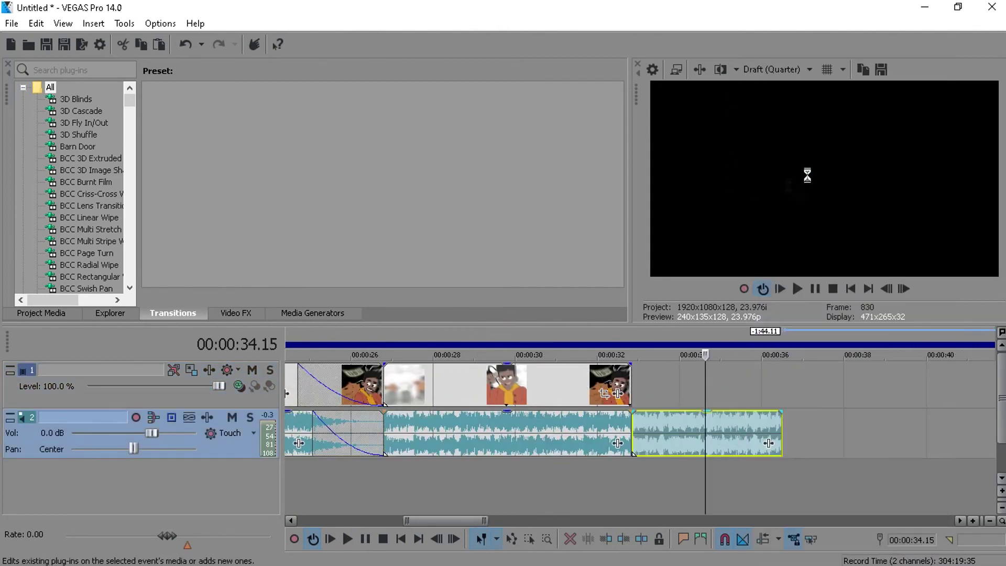
{"action": "double_click", "coordinate": [620, 207]}
{"action": "left_click", "coordinate": [802, 161]}
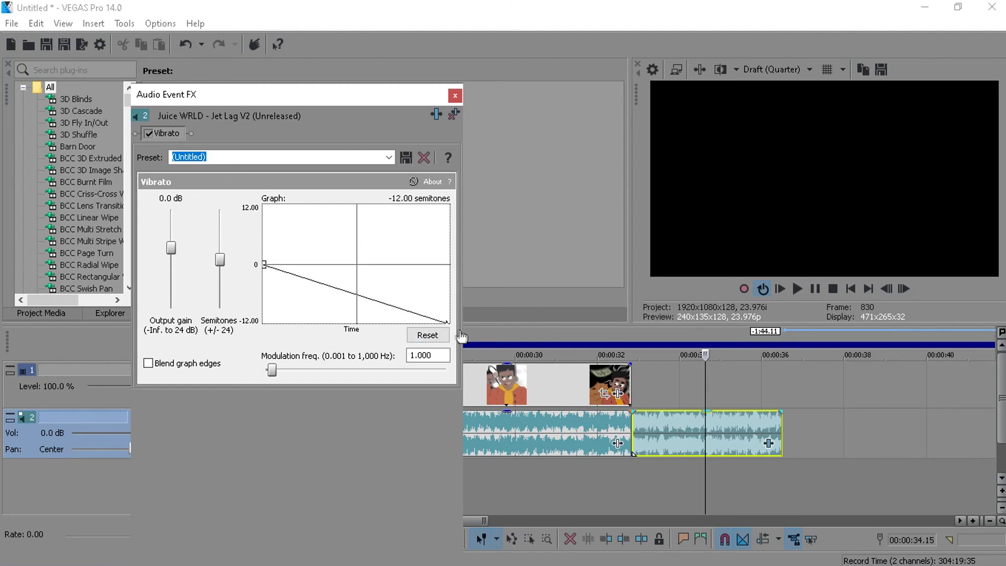
Step: Preview the Vibrato effect on the short song piece after the last video clip, then split the piece at about 33.5 seconds and delete the rest
{"action": "left_click", "coordinate": [455, 96]}
{"action": "left_click", "coordinate": [620, 489]}
{"action": "key", "text": "space"}
{"action": "key", "text": "space"}
{"action": "key", "text": "space"}
{"action": "left_click", "coordinate": [664, 428]}
{"action": "key", "text": "space"}
{"action": "key", "text": "s"}
{"action": "left_click", "coordinate": [688, 427]}
{"action": "key", "text": "Delete"}
Step: Fade out the short song piece after the last video clip over its full length, choose its fade curve and preview the ending
{"action": "left_click_drag", "start_coordinate": [664, 429], "coordinate": [632, 413]}
{"action": "left_click", "coordinate": [586, 425]}
{"action": "key", "text": "space"}
{"action": "key", "text": "space"}
{"action": "left_click_drag", "start_coordinate": [688, 430], "coordinate": [647, 414]}
{"action": "key", "text": "space"}
{"action": "key", "text": "space"}
{"action": "key", "text": "space"}
{"action": "key", "text": "space"}
{"action": "key", "text": "space"}
{"action": "right_click", "coordinate": [633, 413]}
{"action": "left_click", "coordinate": [656, 463]}
{"action": "scroll", "coordinate": [489, 478], "scroll_direction": "down", "scroll_amount": 5}
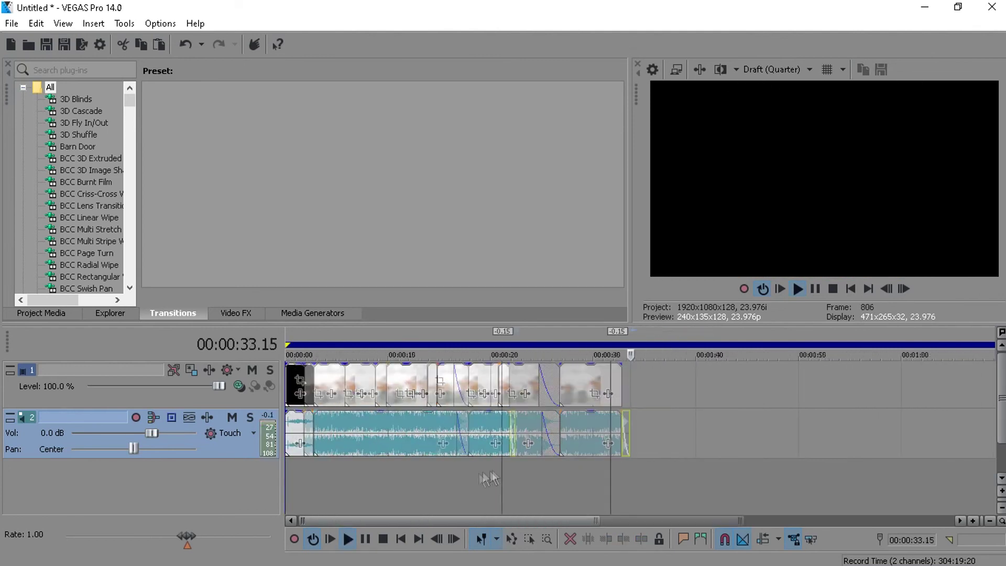
{"action": "scroll", "coordinate": [489, 478], "scroll_direction": "up", "scroll_amount": 5}
{"action": "right_click", "coordinate": [658, 415]}
{"action": "left_click", "coordinate": [672, 450]}
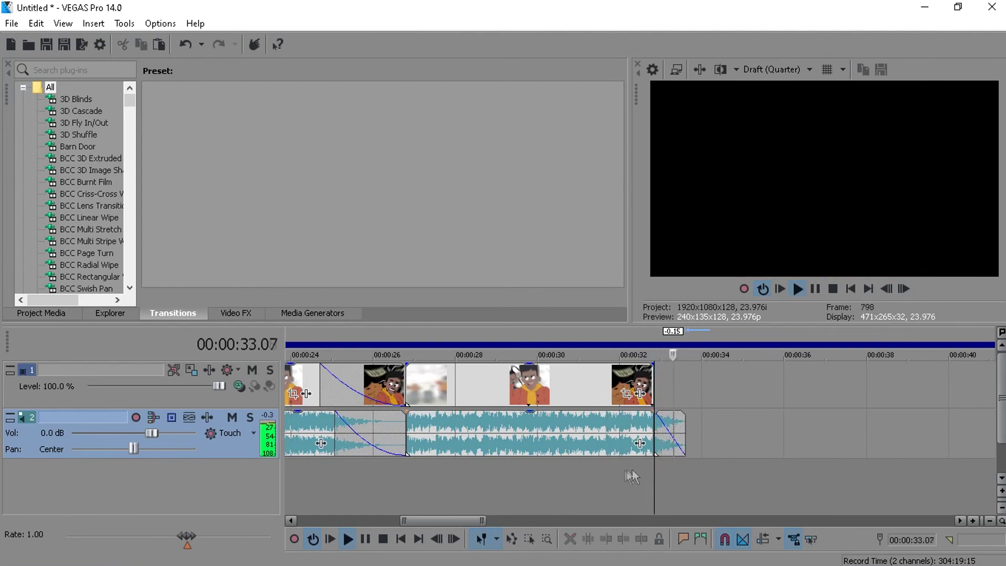
Step: Preview the edit up to its end and delete the short song piece after the last video clip
{"action": "scroll", "coordinate": [631, 471], "scroll_direction": "down", "scroll_amount": 4}
{"action": "left_click", "coordinate": [287, 472]}
{"action": "scroll", "coordinate": [287, 472], "scroll_direction": "up", "scroll_amount": 2}
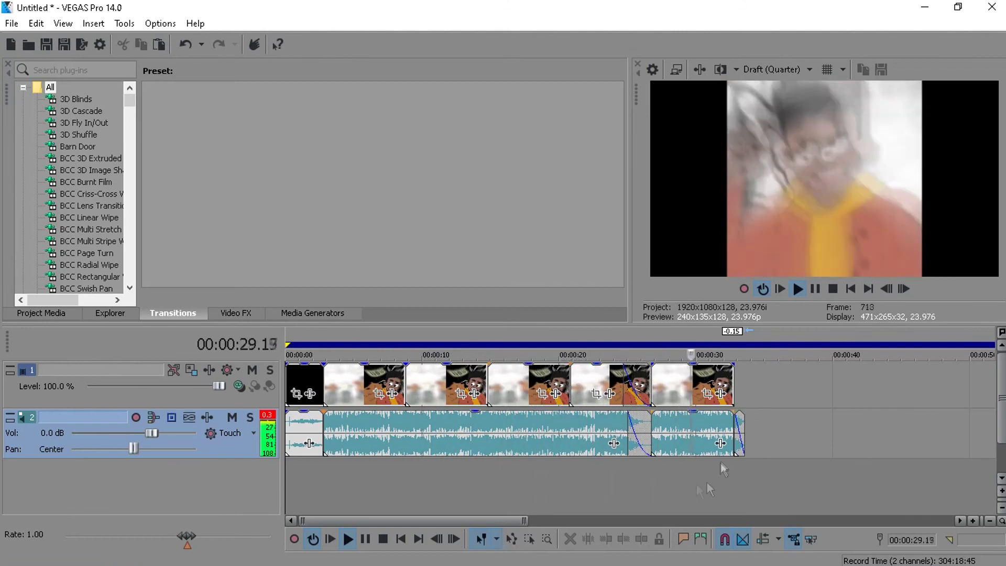
{"action": "key", "text": "space"}
{"action": "left_click", "coordinate": [615, 423]}
{"action": "key", "text": "space"}
{"action": "left_click", "coordinate": [741, 421]}
{"action": "key", "text": "Delete"}
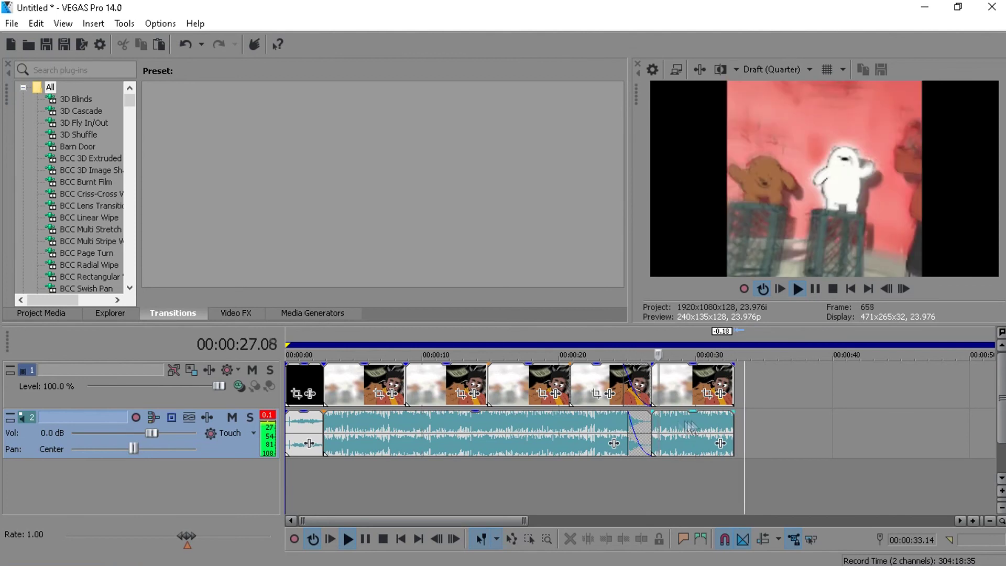
Step: Start the song and video fade-outs before the last clip join slightly earlier and preview the transition
{"action": "left_click", "coordinate": [720, 425]}
{"action": "left_click", "coordinate": [602, 424]}
{"action": "key", "text": "space"}
{"action": "key", "text": "space"}
{"action": "scroll", "coordinate": [768, 394], "scroll_direction": "up", "scroll_amount": 6}
{"action": "key", "text": "space"}
{"action": "key", "text": "space"}
{"action": "left_click_drag", "start_coordinate": [635, 423], "coordinate": [568, 424]}
{"action": "scroll", "coordinate": [800, 419], "scroll_direction": "down", "scroll_amount": 5}
{"action": "left_click", "coordinate": [492, 376]}
{"action": "scroll", "coordinate": [621, 424], "scroll_direction": "down", "scroll_amount": 8}
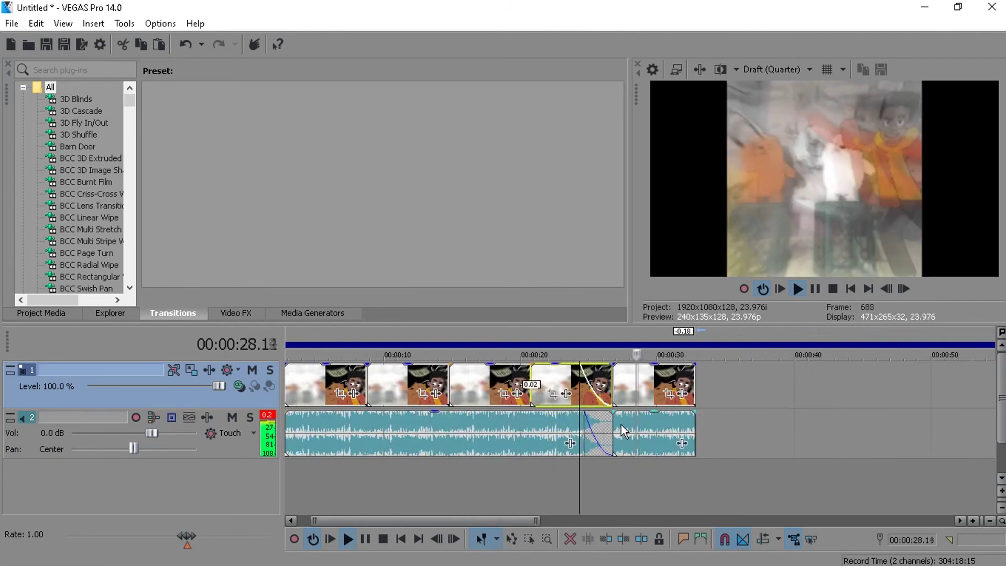
Step: Set the loop region to run from the start of the project to the end of the last clip
{"action": "left_click_drag", "start_coordinate": [437, 465], "coordinate": [302, 464]}
{"action": "scroll", "coordinate": [651, 456], "scroll_direction": "up", "scroll_amount": 3}
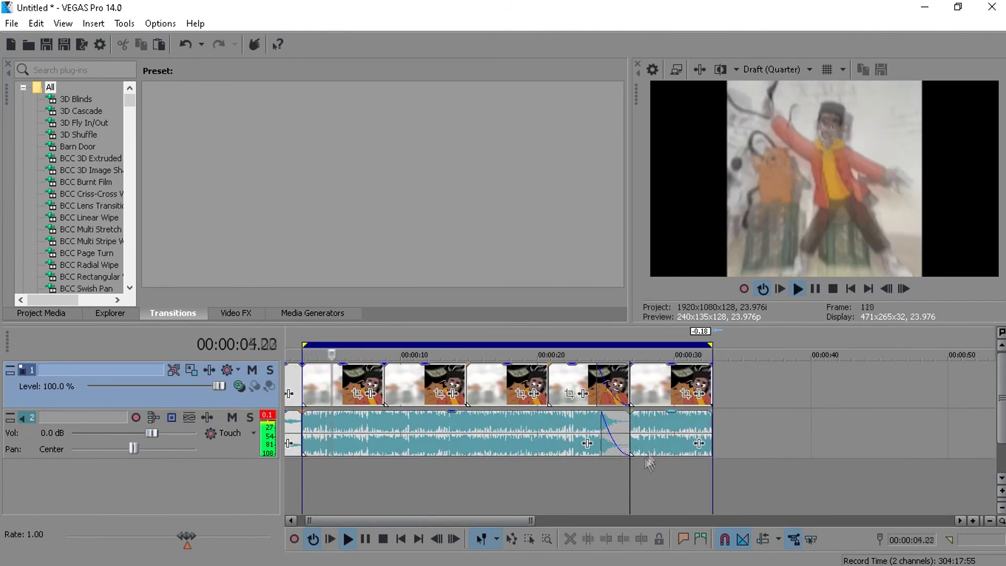
{"action": "left_click_drag", "start_coordinate": [303, 345], "coordinate": [273, 346]}
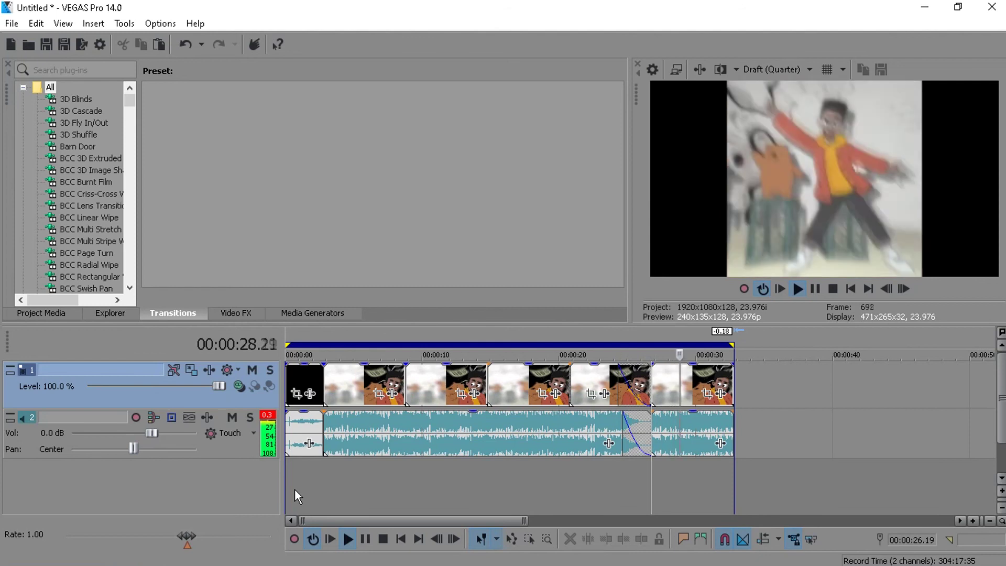
Step: Insert a video track above the clips and place the watermark preset of the (Legacy) Text generator on it, starting after the intro
{"action": "right_click", "coordinate": [204, 483]}
{"action": "left_click", "coordinate": [230, 492]}
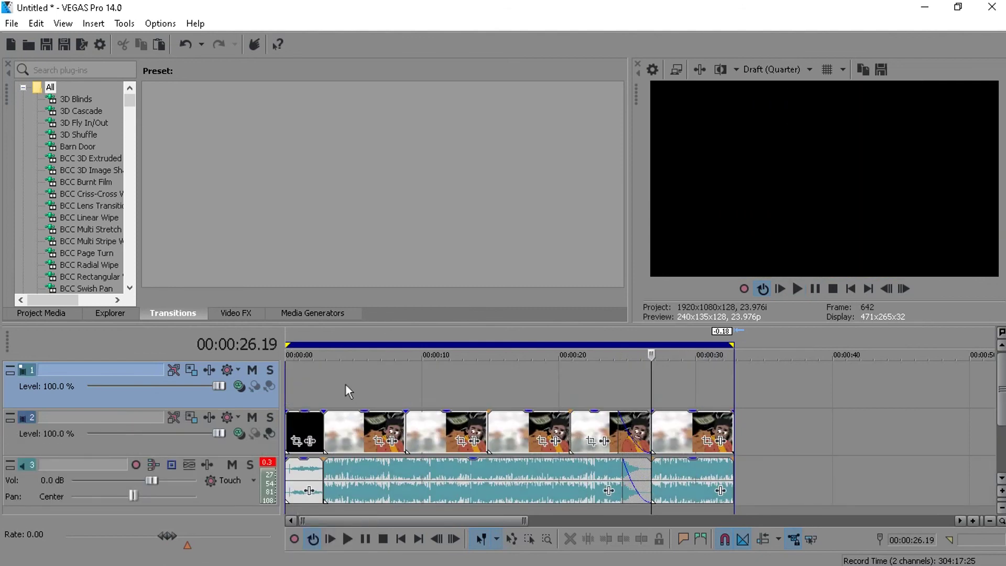
{"action": "left_click", "coordinate": [346, 384]}
{"action": "left_click", "coordinate": [313, 313]}
{"action": "left_click_drag", "start_coordinate": [130, 114], "coordinate": [135, 265]}
{"action": "left_click", "coordinate": [85, 206]}
{"action": "scroll", "coordinate": [350, 204], "scroll_direction": "down", "scroll_amount": 2}
{"action": "left_click_drag", "start_coordinate": [353, 199], "coordinate": [333, 393]}
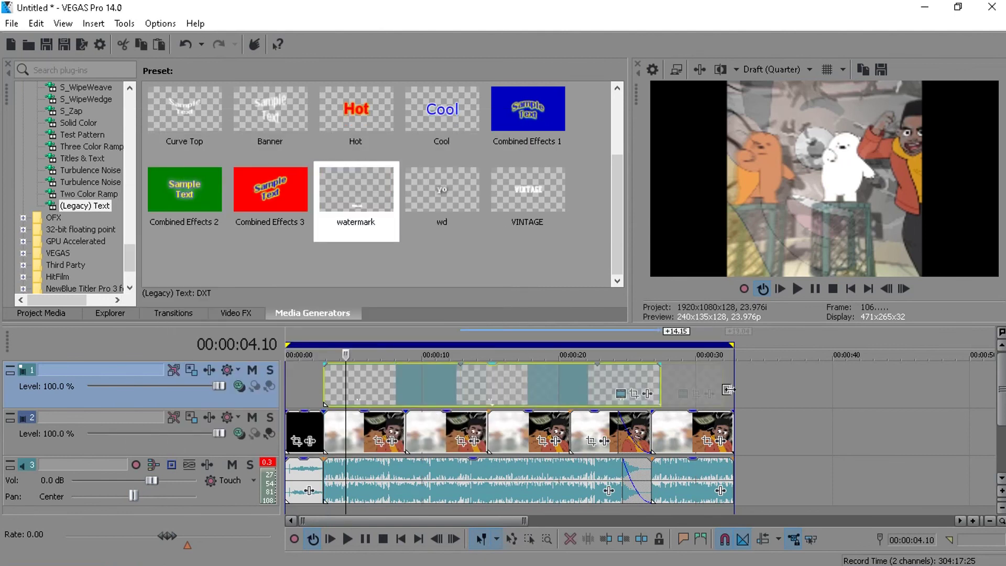
Step: Try several compositing modes on the watermark track, including Add and Difference Squared, and compare them in the preview
{"action": "left_click", "coordinate": [238, 370]}
{"action": "left_click", "coordinate": [283, 204]}
{"action": "left_click", "coordinate": [238, 370]}
{"action": "left_click", "coordinate": [283, 173]}
{"action": "scroll", "coordinate": [346, 396], "scroll_direction": "up", "scroll_amount": 2}
{"action": "left_click", "coordinate": [238, 370]}
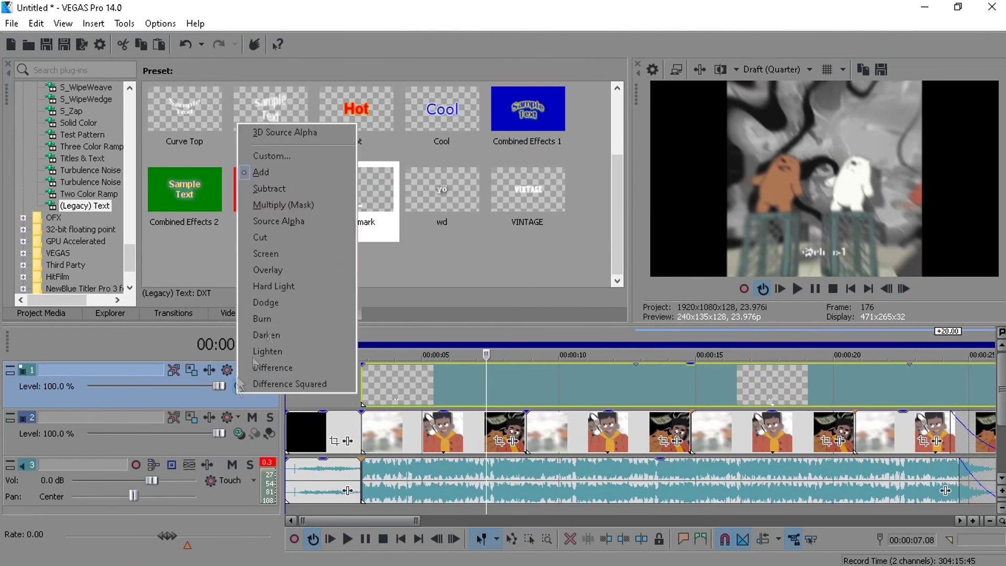
{"action": "left_click", "coordinate": [288, 205]}
{"action": "key", "text": "space"}
{"action": "left_click", "coordinate": [239, 386]}
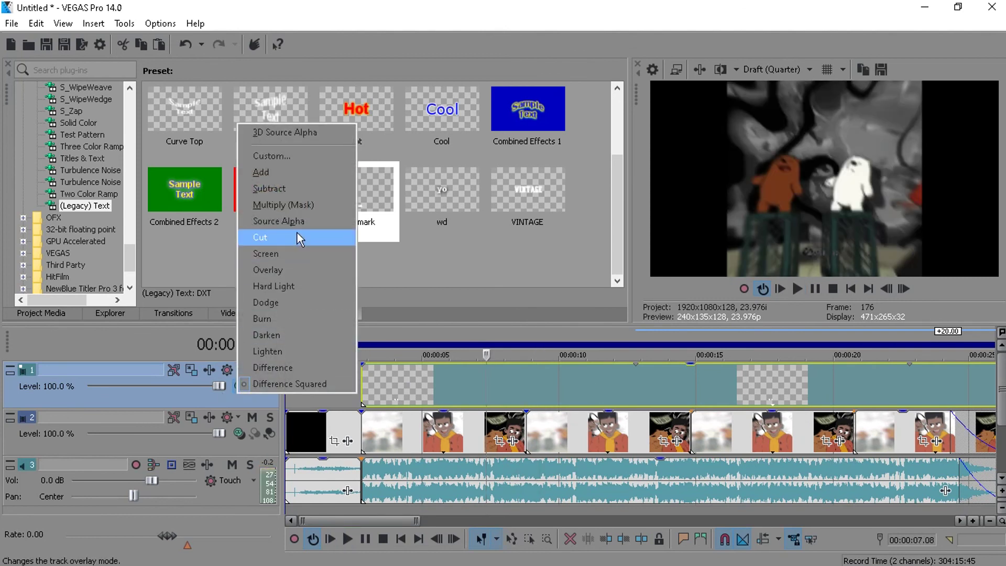
{"action": "left_click", "coordinate": [286, 235]}
{"action": "left_click", "coordinate": [238, 386]}
{"action": "left_click", "coordinate": [286, 348]}
{"action": "left_click", "coordinate": [240, 386]}
{"action": "left_click", "coordinate": [284, 290]}
Step: Lower the watermark event's opacity and start the loop region where the watermark begins
{"action": "left_click", "coordinate": [353, 385]}
{"action": "key", "text": "space"}
{"action": "key", "text": "space"}
{"action": "left_click_drag", "start_coordinate": [364, 381], "coordinate": [322, 381]}
{"action": "left_click_drag", "start_coordinate": [381, 365], "coordinate": [382, 397]}
{"action": "key", "text": "space"}
{"action": "left_click_drag", "start_coordinate": [324, 380], "coordinate": [368, 379]}
{"action": "key", "text": "space"}
{"action": "left_click", "coordinate": [359, 381]}
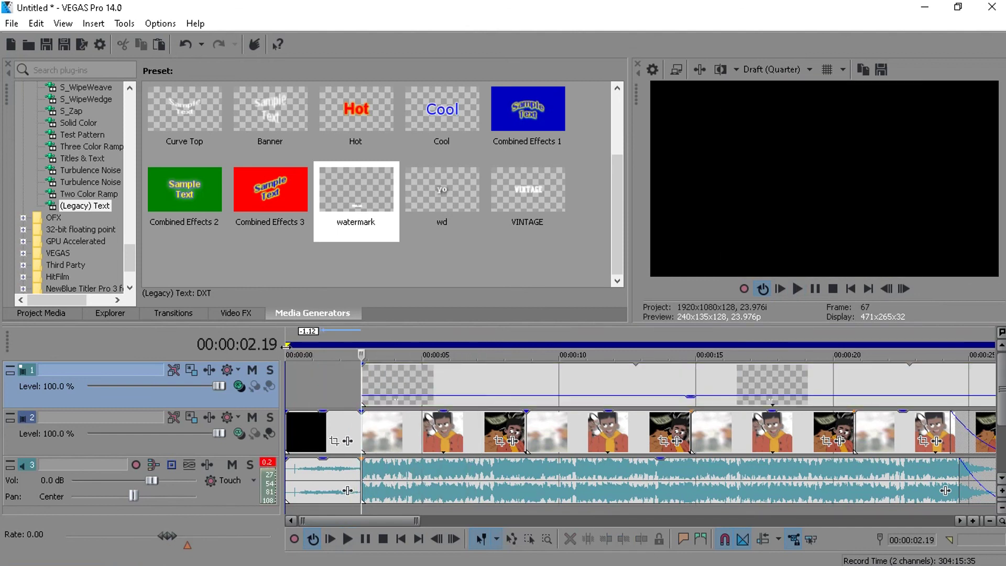
{"action": "left_click_drag", "start_coordinate": [288, 345], "coordinate": [363, 345]}
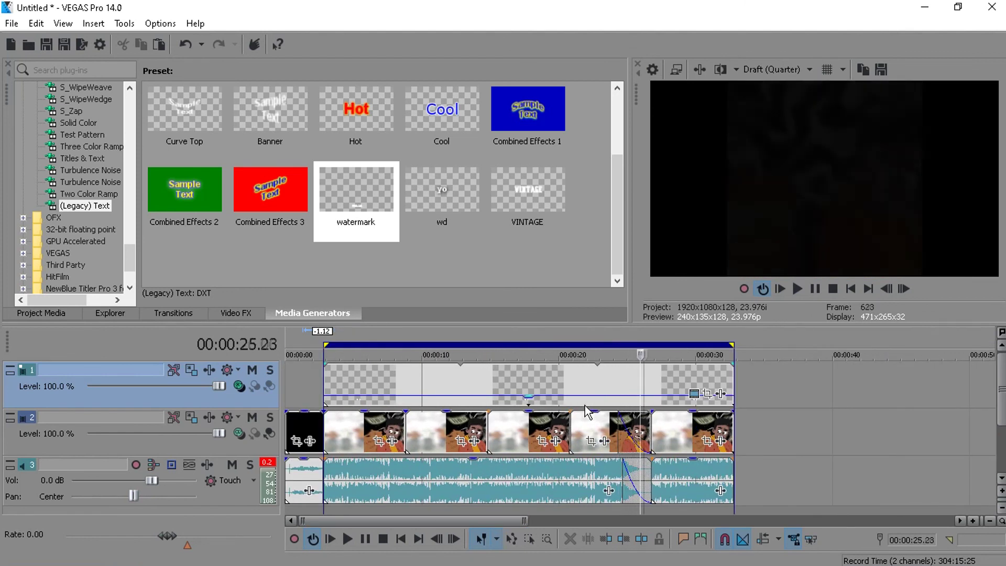
{"action": "left_click", "coordinate": [412, 401]}
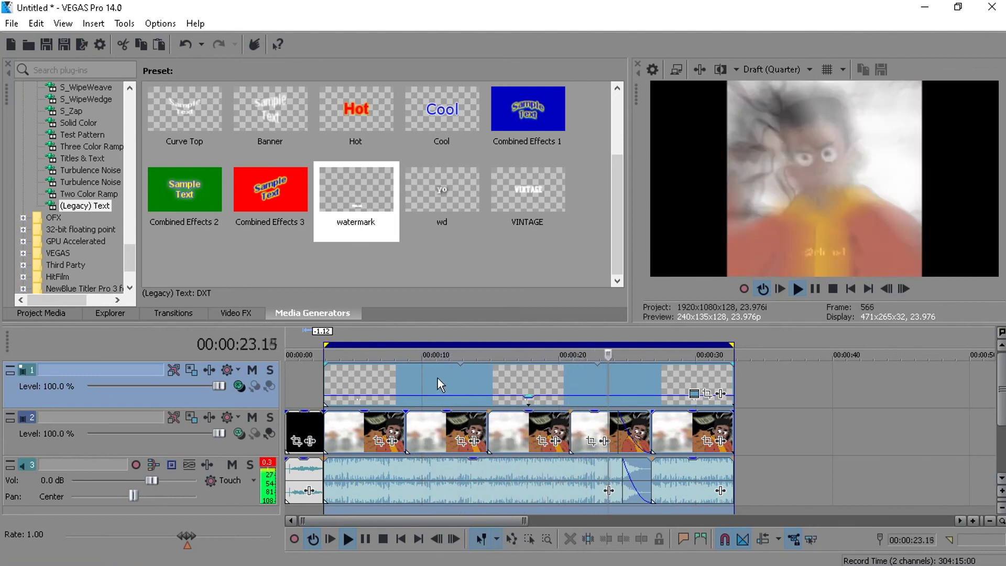
Step: Split the video clip before the last join at 00:00:25.03, near the start of its fade-out
{"action": "left_click", "coordinate": [610, 420]}
{"action": "scroll", "coordinate": [612, 420], "scroll_direction": "up", "scroll_amount": 5}
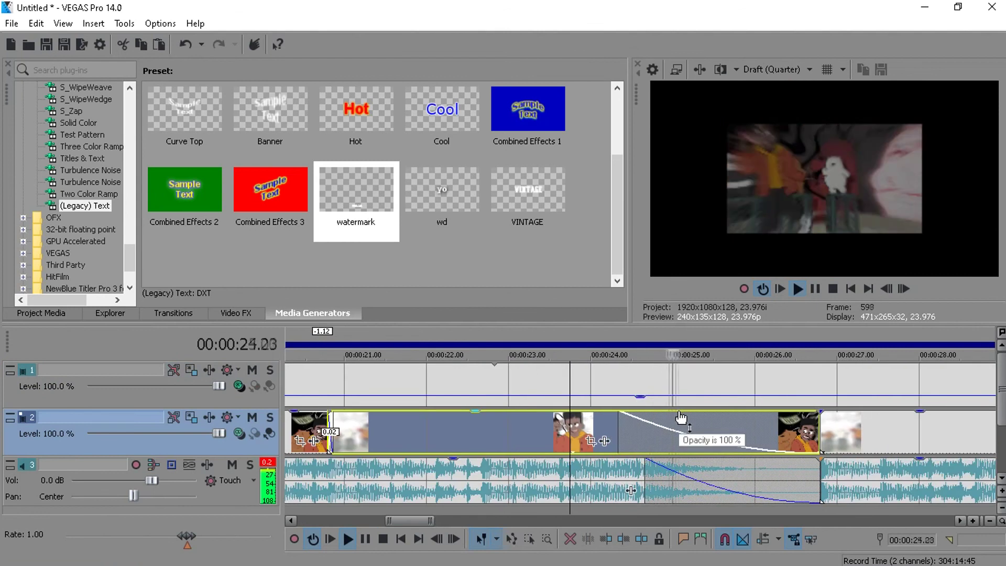
{"action": "scroll", "coordinate": [705, 469], "scroll_direction": "up", "scroll_amount": 3}
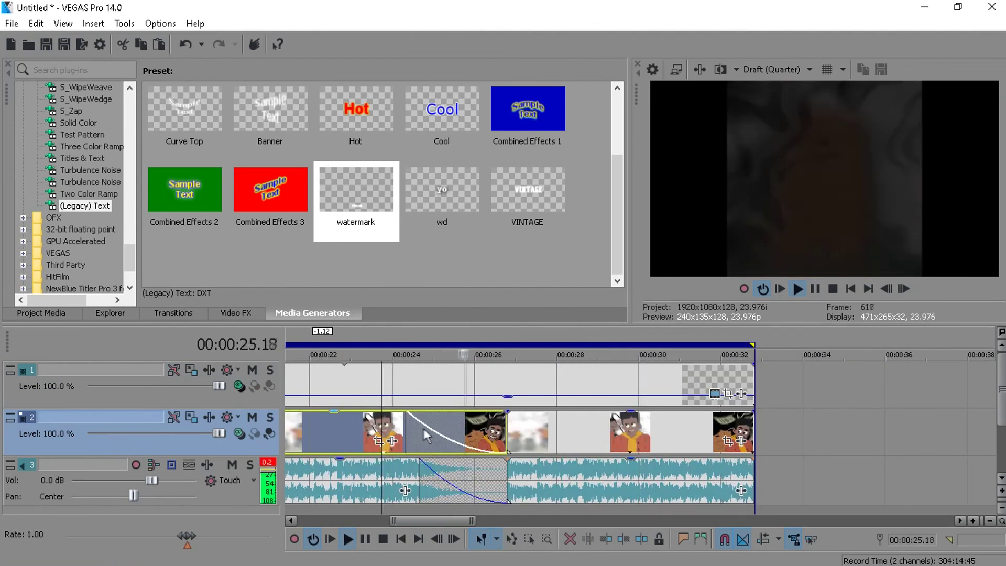
{"action": "scroll", "coordinate": [703, 437], "scroll_direction": "up", "scroll_amount": 4}
{"action": "scroll", "coordinate": [705, 434], "scroll_direction": "down", "scroll_amount": 4}
{"action": "key", "text": "s"}
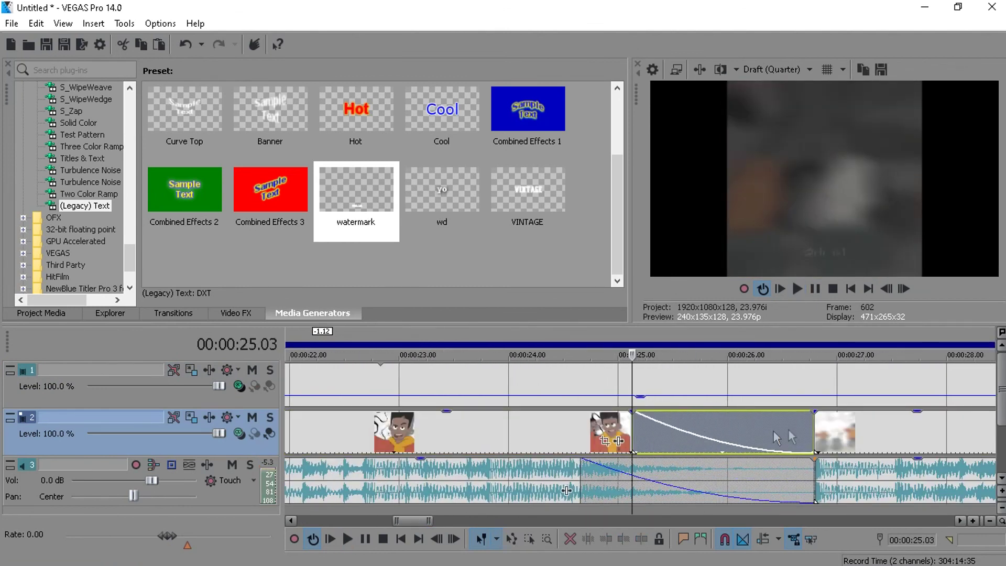
Step: Add a Black solid color on a new video track between the watermark and the clips, ending at the last join
{"action": "key", "text": "ctrl+shift+q"}
{"action": "left_click_drag", "start_coordinate": [126, 446], "coordinate": [97, 369]}
{"action": "left_click", "coordinate": [79, 122]}
{"action": "left_click_drag", "start_coordinate": [270, 109], "coordinate": [466, 432]}
{"action": "left_click", "coordinate": [509, 121]}
{"action": "left_click", "coordinate": [850, 438]}
{"action": "key", "text": "Delete"}
Step: Remove the fade-out from the split video piece, time-compress the piece to a shorter length and preview it
{"action": "left_click_drag", "start_coordinate": [717, 419], "coordinate": [718, 471]}
{"action": "mouse_move", "coordinate": [634, 461]}
{"action": "left_mouse_down"}
{"action": "mouse_move", "coordinate": [838, 465]}
{"action": "mouse_move", "coordinate": [625, 463]}
{"action": "left_mouse_up"}
{"action": "left_click", "coordinate": [696, 439]}
{"action": "left_click", "coordinate": [759, 474]}
{"action": "left_click", "coordinate": [810, 480], "text": "ctrl"}
{"action": "left_click_drag", "start_coordinate": [811, 479], "coordinate": [730, 479]}
{"action": "left_click", "coordinate": [622, 474]}
{"action": "key", "text": "space"}
{"action": "key", "text": "space"}
{"action": "left_click", "coordinate": [634, 479]}
{"action": "key", "text": "space"}
{"action": "left_click", "coordinate": [617, 471]}
{"action": "key", "text": "space"}
Step: Fade in the black clip over its full length, change the fade curve and preview the darkening
{"action": "left_click_drag", "start_coordinate": [464, 412], "coordinate": [812, 414]}
{"action": "left_click", "coordinate": [464, 414]}
{"action": "scroll", "coordinate": [569, 423], "scroll_direction": "down", "scroll_amount": 4}
{"action": "key", "text": "space"}
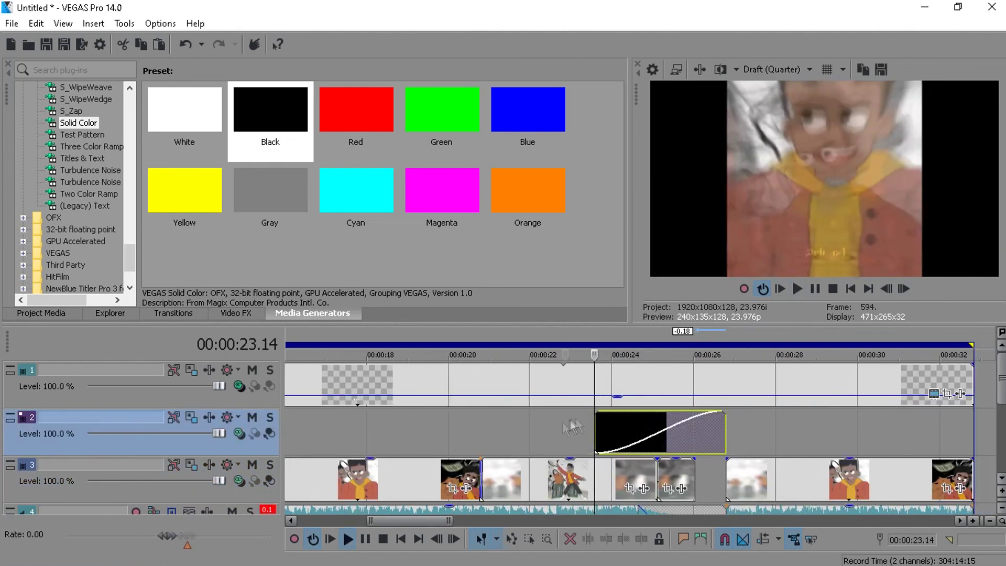
{"action": "key", "text": "space"}
{"action": "right_click", "coordinate": [718, 417]}
{"action": "left_click", "coordinate": [739, 468]}
{"action": "key", "text": "space"}
{"action": "key", "text": "space"}
Step: Move the black clip earlier so it ends with the time-compressed video piece and preview the blackout
{"action": "left_click_drag", "start_coordinate": [705, 437], "coordinate": [674, 438]}
{"action": "key", "text": "space"}
{"action": "key", "text": "space"}
{"action": "left_click", "coordinate": [560, 423]}
{"action": "key", "text": "space"}
{"action": "left_click", "coordinate": [662, 426]}
{"action": "key", "text": "space"}
{"action": "scroll", "coordinate": [655, 429], "scroll_direction": "up", "scroll_amount": 6}
{"action": "key", "text": "space"}
{"action": "key", "text": "space"}
{"action": "scroll", "coordinate": [733, 460], "scroll_direction": "down", "scroll_amount": 1}
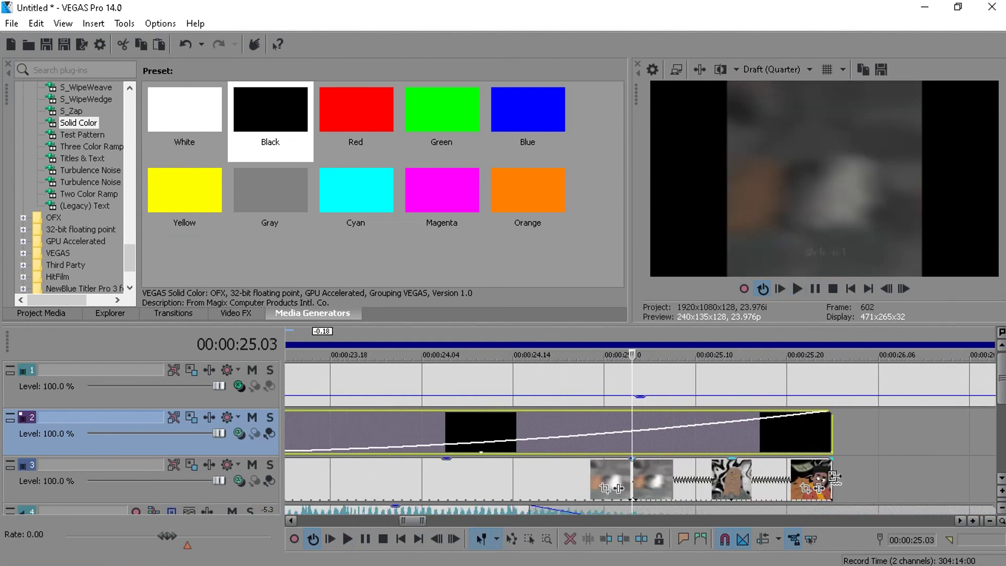
Step: Extend the time-compressed video piece and the black clip above it by about 6 frames and preview them
{"action": "left_click_drag", "start_coordinate": [831, 479], "coordinate": [886, 481]}
{"action": "key", "text": "space"}
{"action": "scroll", "coordinate": [885, 480], "scroll_direction": "down", "scroll_amount": 1}
{"action": "key", "text": "space"}
{"action": "left_click_drag", "start_coordinate": [659, 440], "coordinate": [701, 439]}
{"action": "scroll", "coordinate": [684, 448], "scroll_direction": "down", "scroll_amount": 3}
{"action": "key", "text": "space"}
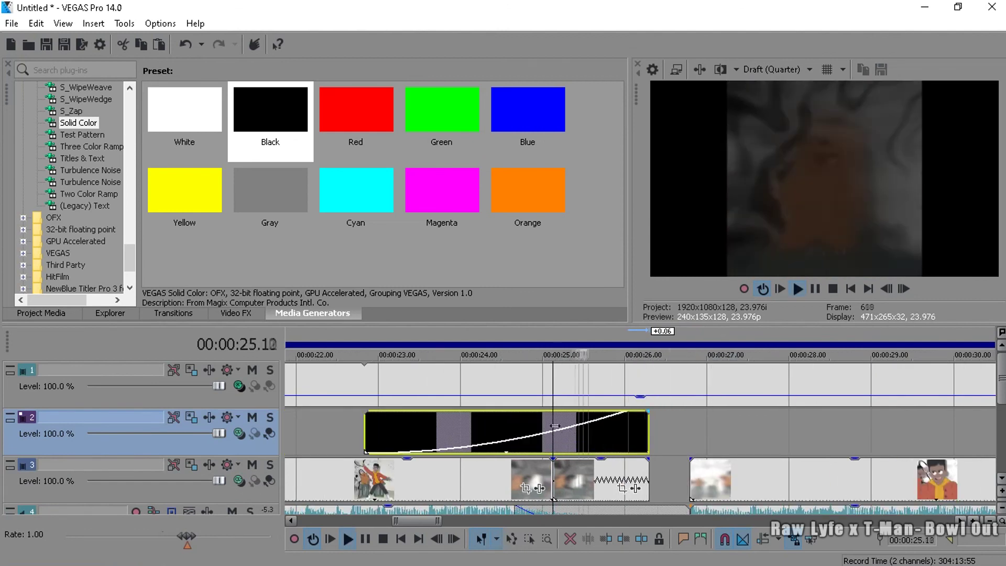
Step: Lower the watermark event's opacity further, close to the bottom of the event, and preview it
{"action": "scroll", "coordinate": [576, 458], "scroll_direction": "down", "scroll_amount": 5}
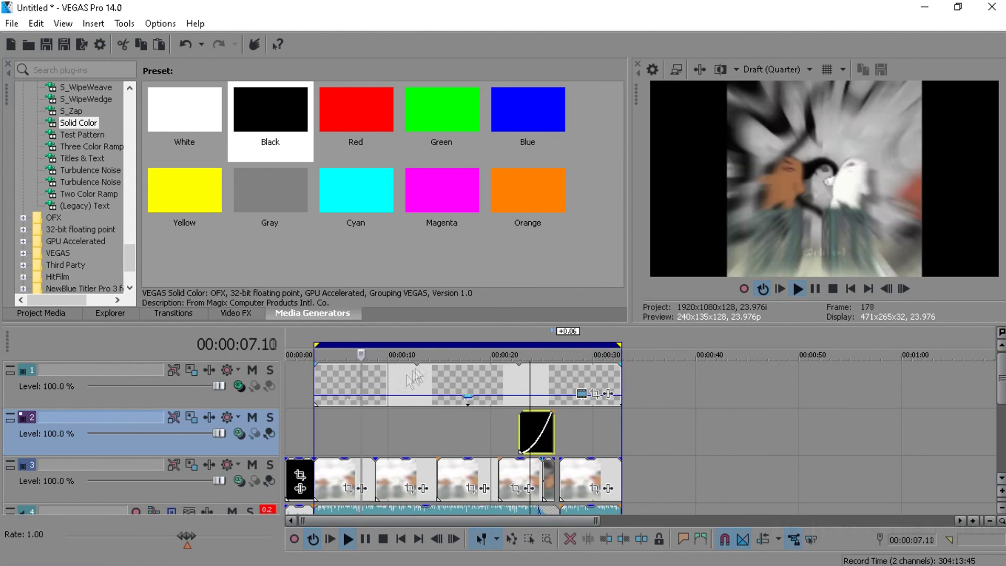
{"action": "left_click", "coordinate": [445, 390]}
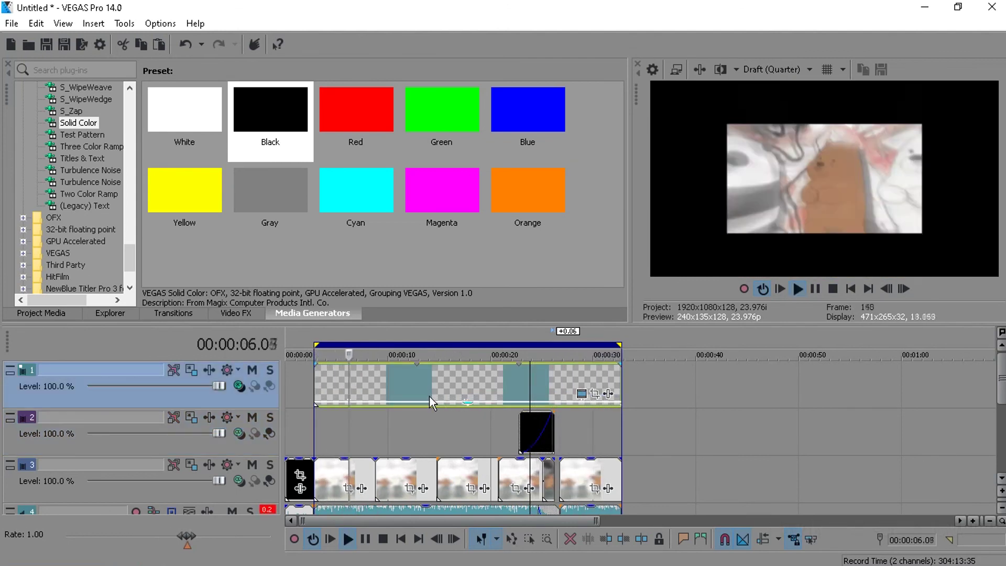
{"action": "scroll", "coordinate": [428, 395], "scroll_direction": "up", "scroll_amount": 3}
{"action": "scroll", "coordinate": [476, 406], "scroll_direction": "down", "scroll_amount": 2}
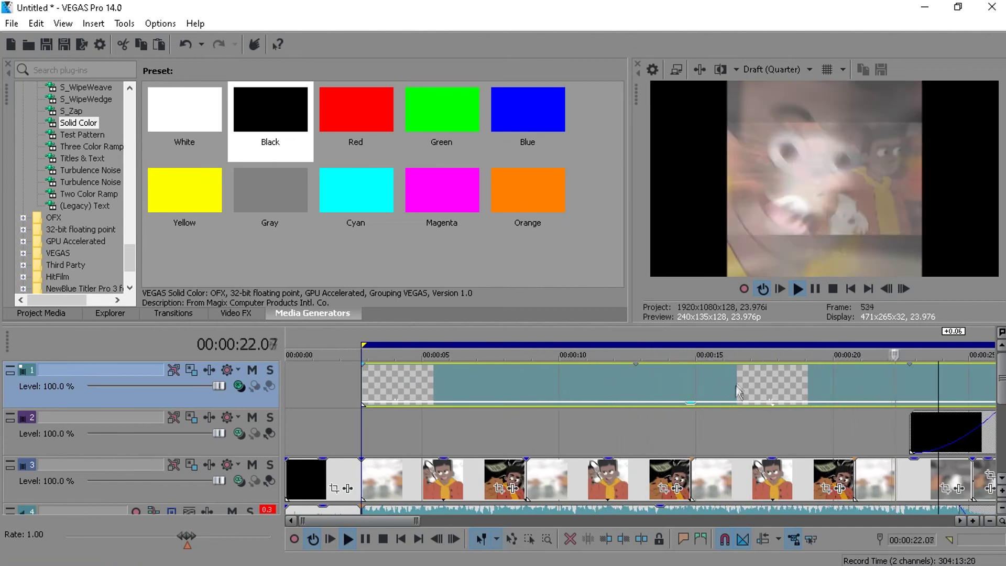
{"action": "scroll", "coordinate": [733, 385], "scroll_direction": "down", "scroll_amount": 3}
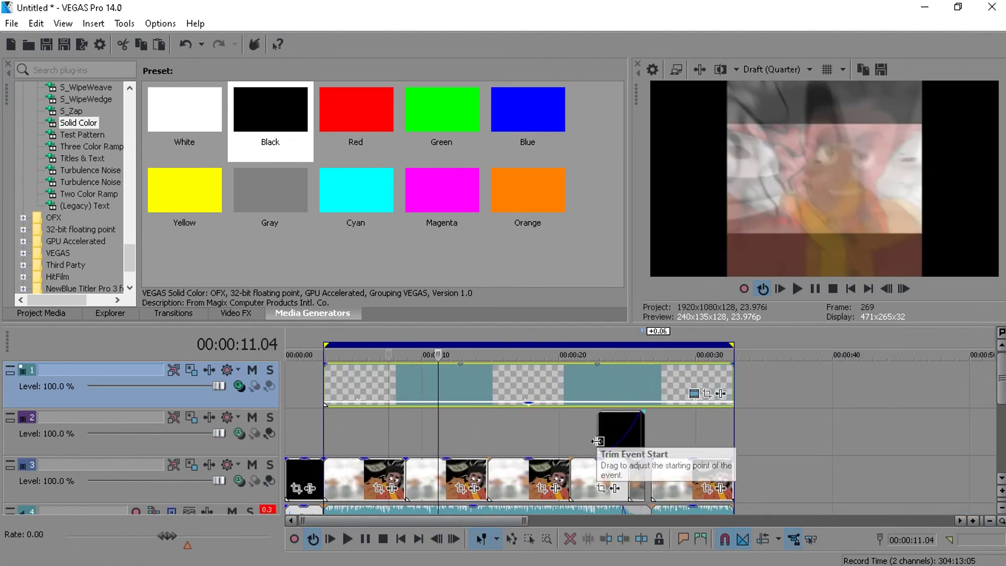
Step: Preview the fade to black and set the loop region from the project start to about 34 seconds, past the last clip
{"action": "left_click", "coordinate": [602, 435]}
{"action": "key", "text": "space"}
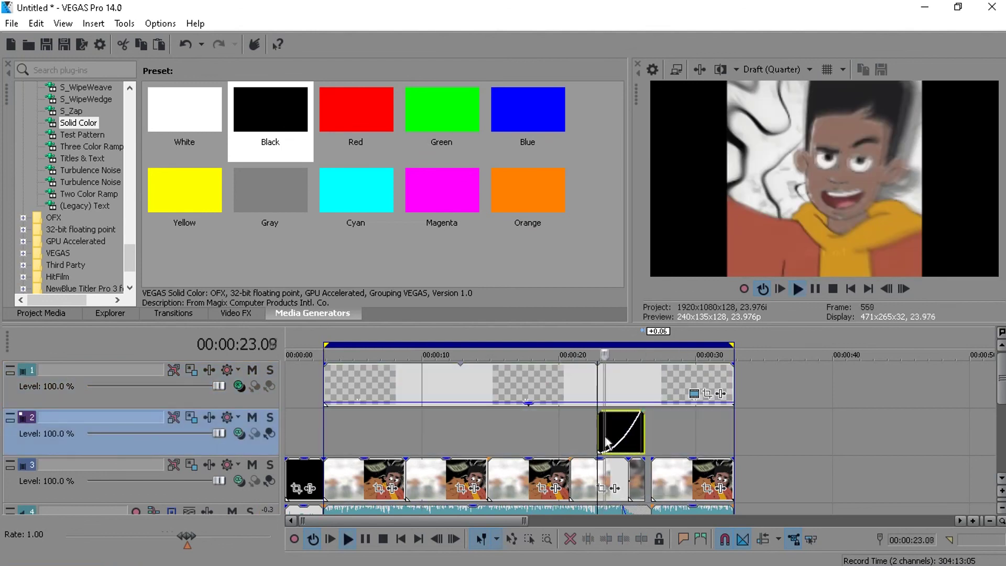
{"action": "scroll", "coordinate": [791, 423], "scroll_direction": "up", "scroll_amount": 6}
{"action": "scroll", "coordinate": [798, 430], "scroll_direction": "down", "scroll_amount": 3}
{"action": "scroll", "coordinate": [795, 429], "scroll_direction": "down", "scroll_amount": 3}
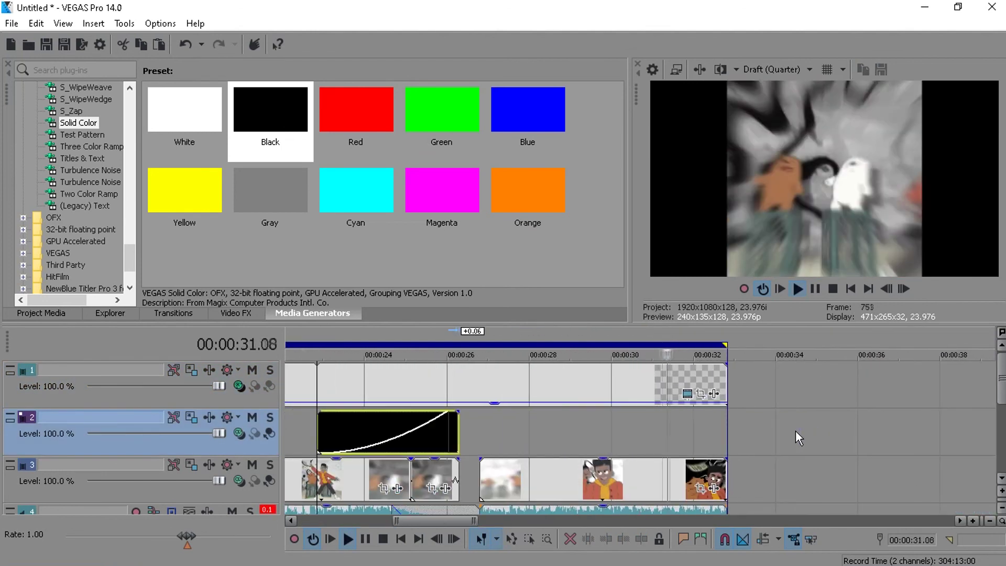
{"action": "left_click_drag", "start_coordinate": [732, 345], "coordinate": [783, 346]}
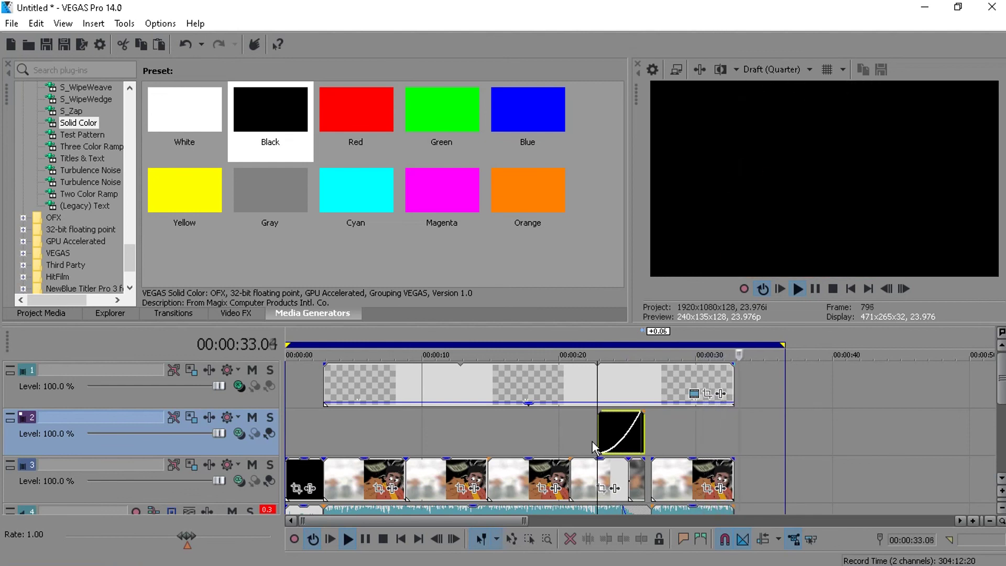
{"action": "left_click_drag", "start_coordinate": [784, 344], "coordinate": [751, 344]}
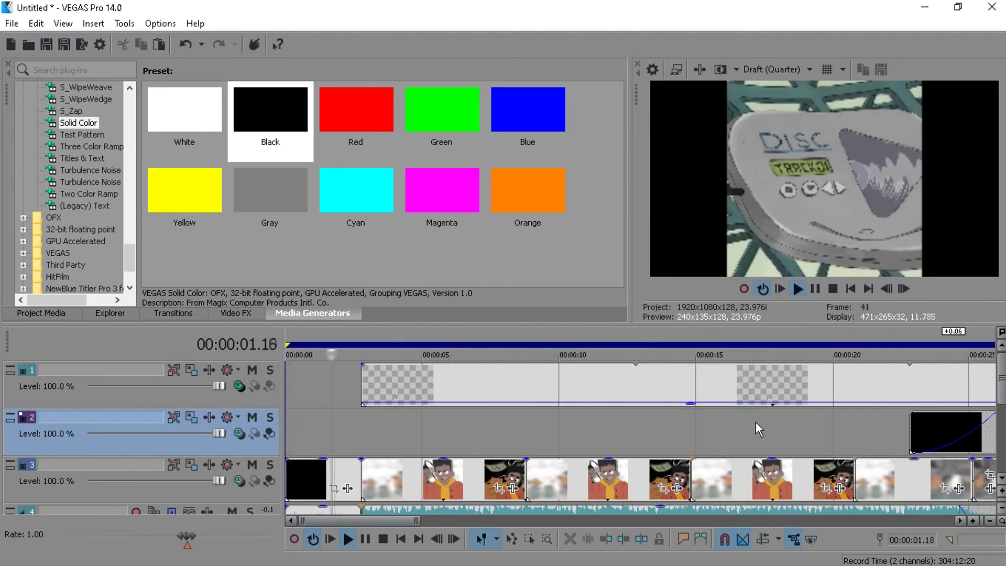